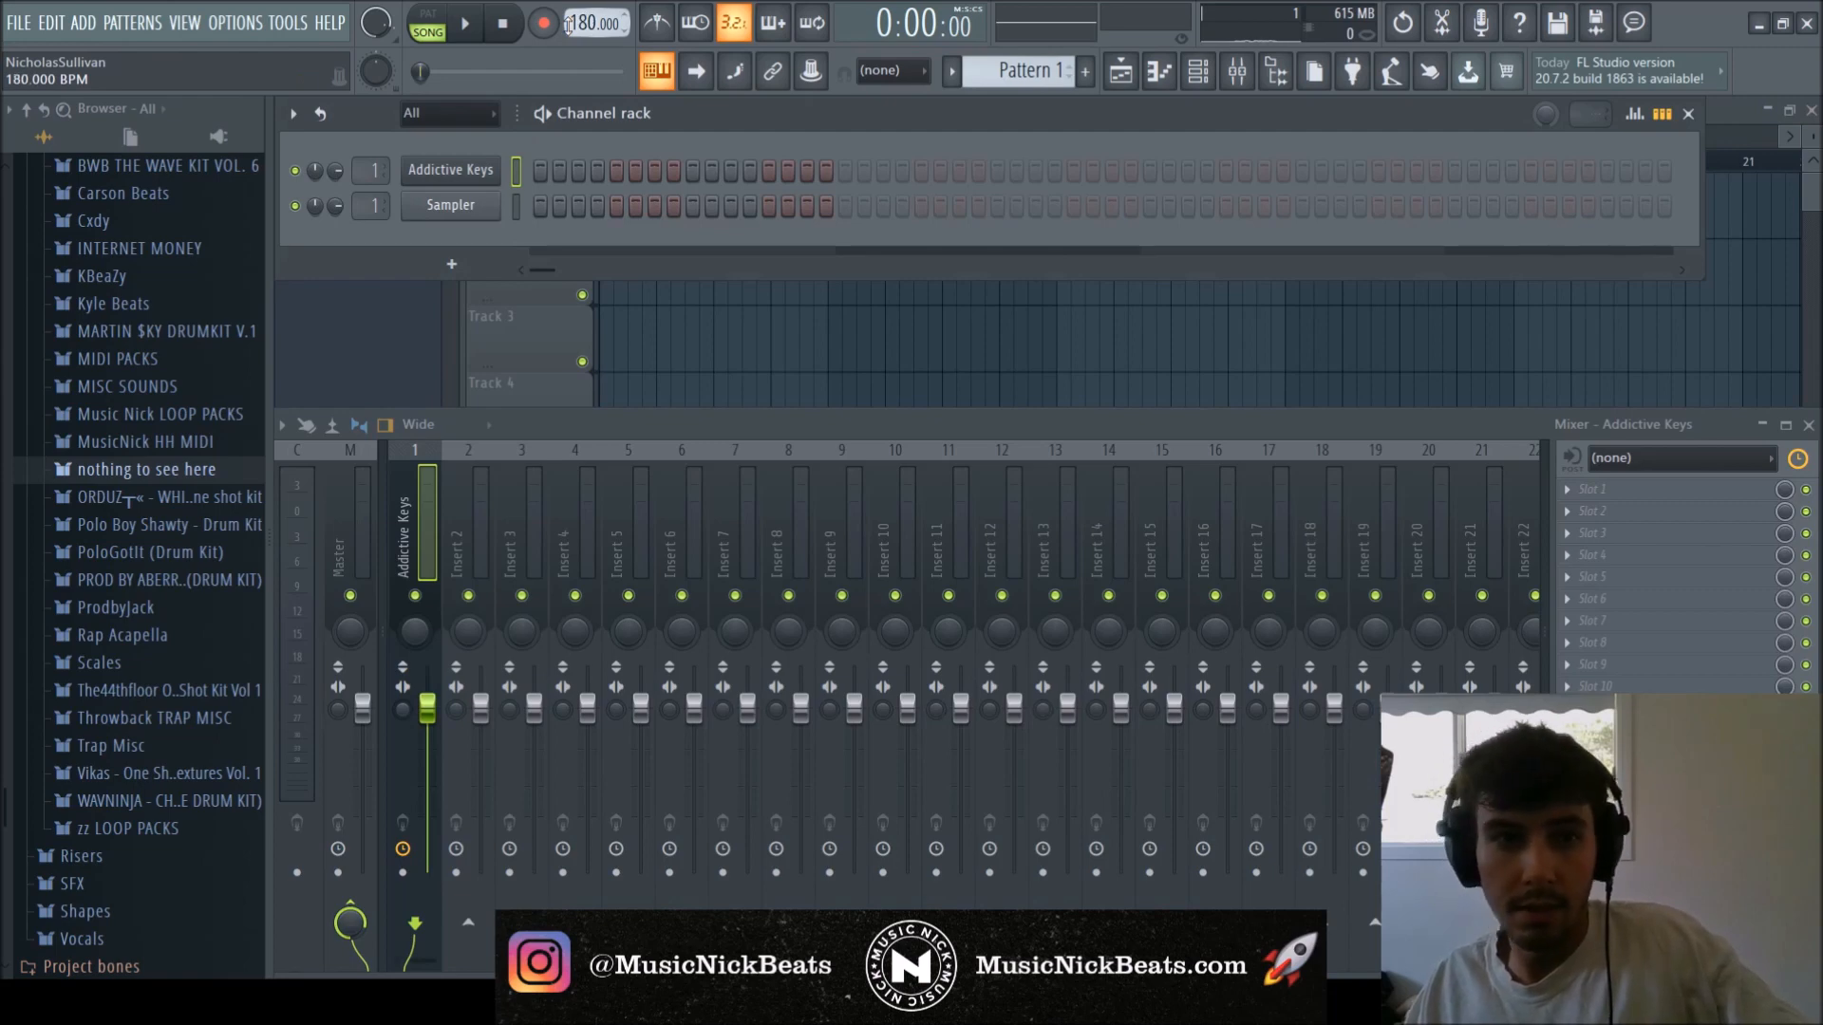
Open the Addictive Keys piano roll, place one-bar A4, C5, E5 and A3 notes at bar 1, and play them.
left_click(451, 169)
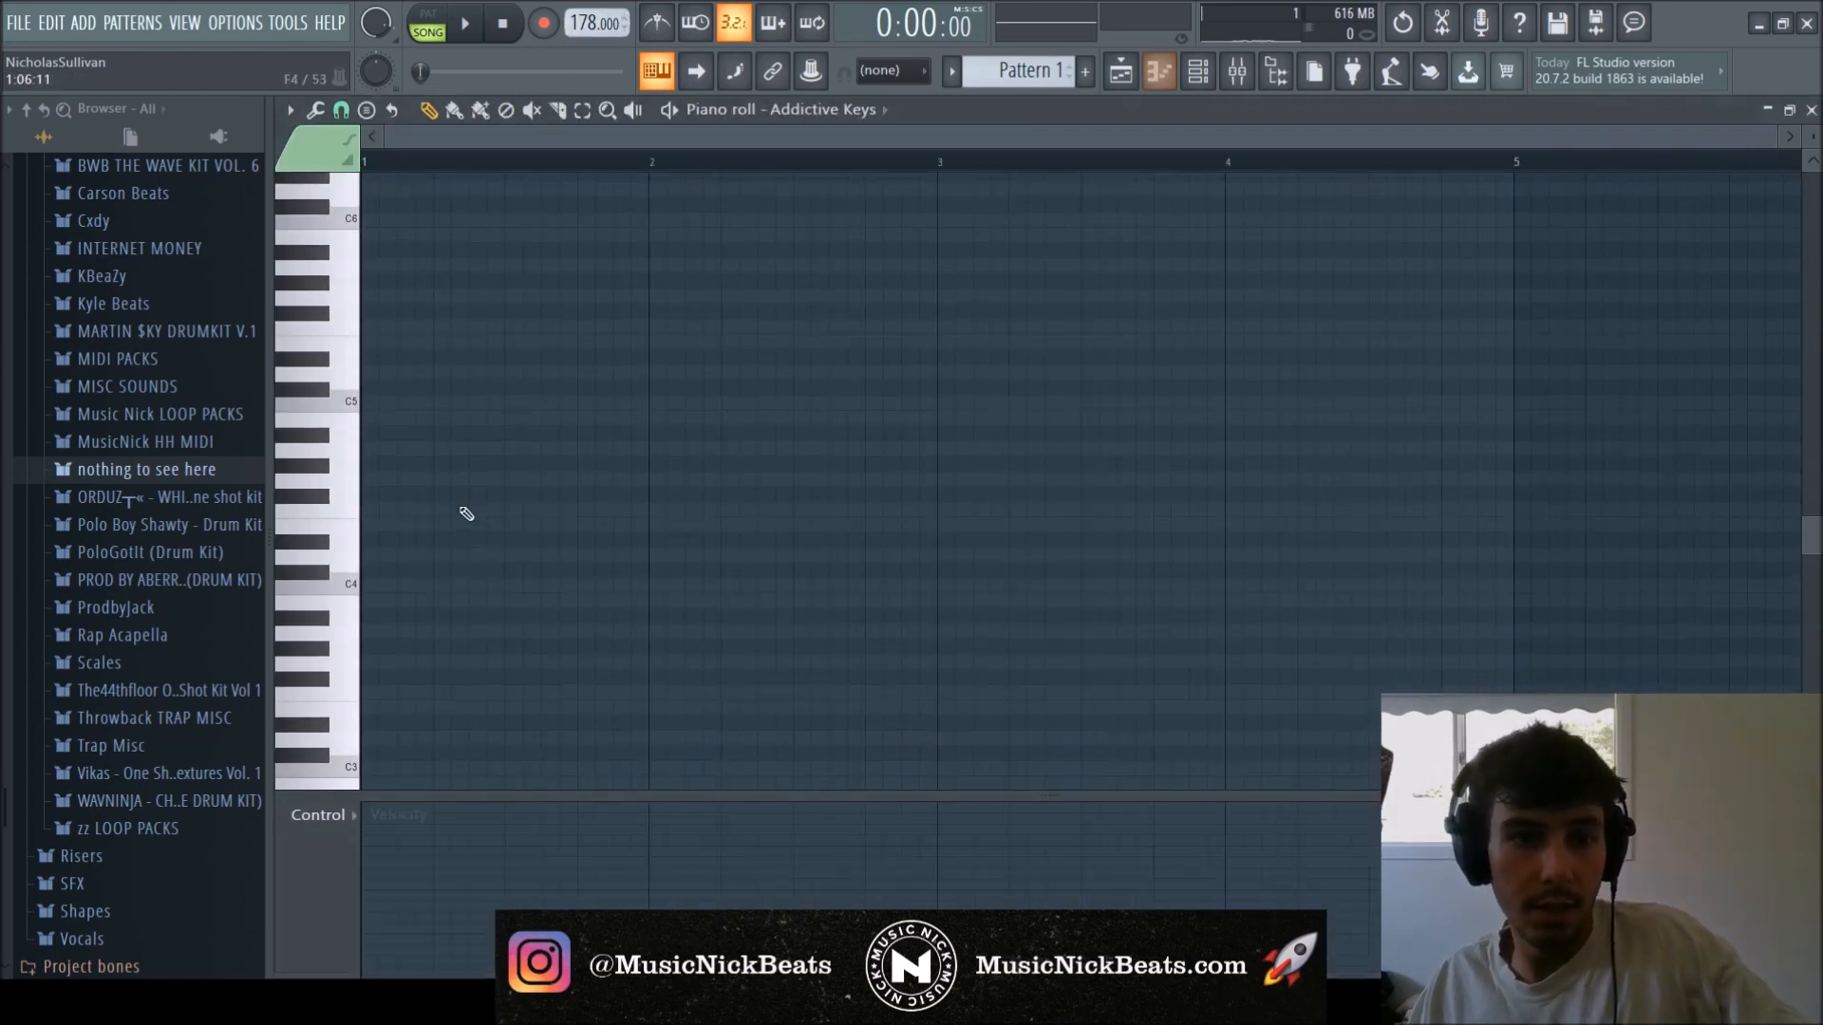
left_click(432, 446)
left_click(391, 399)
left_click(385, 339)
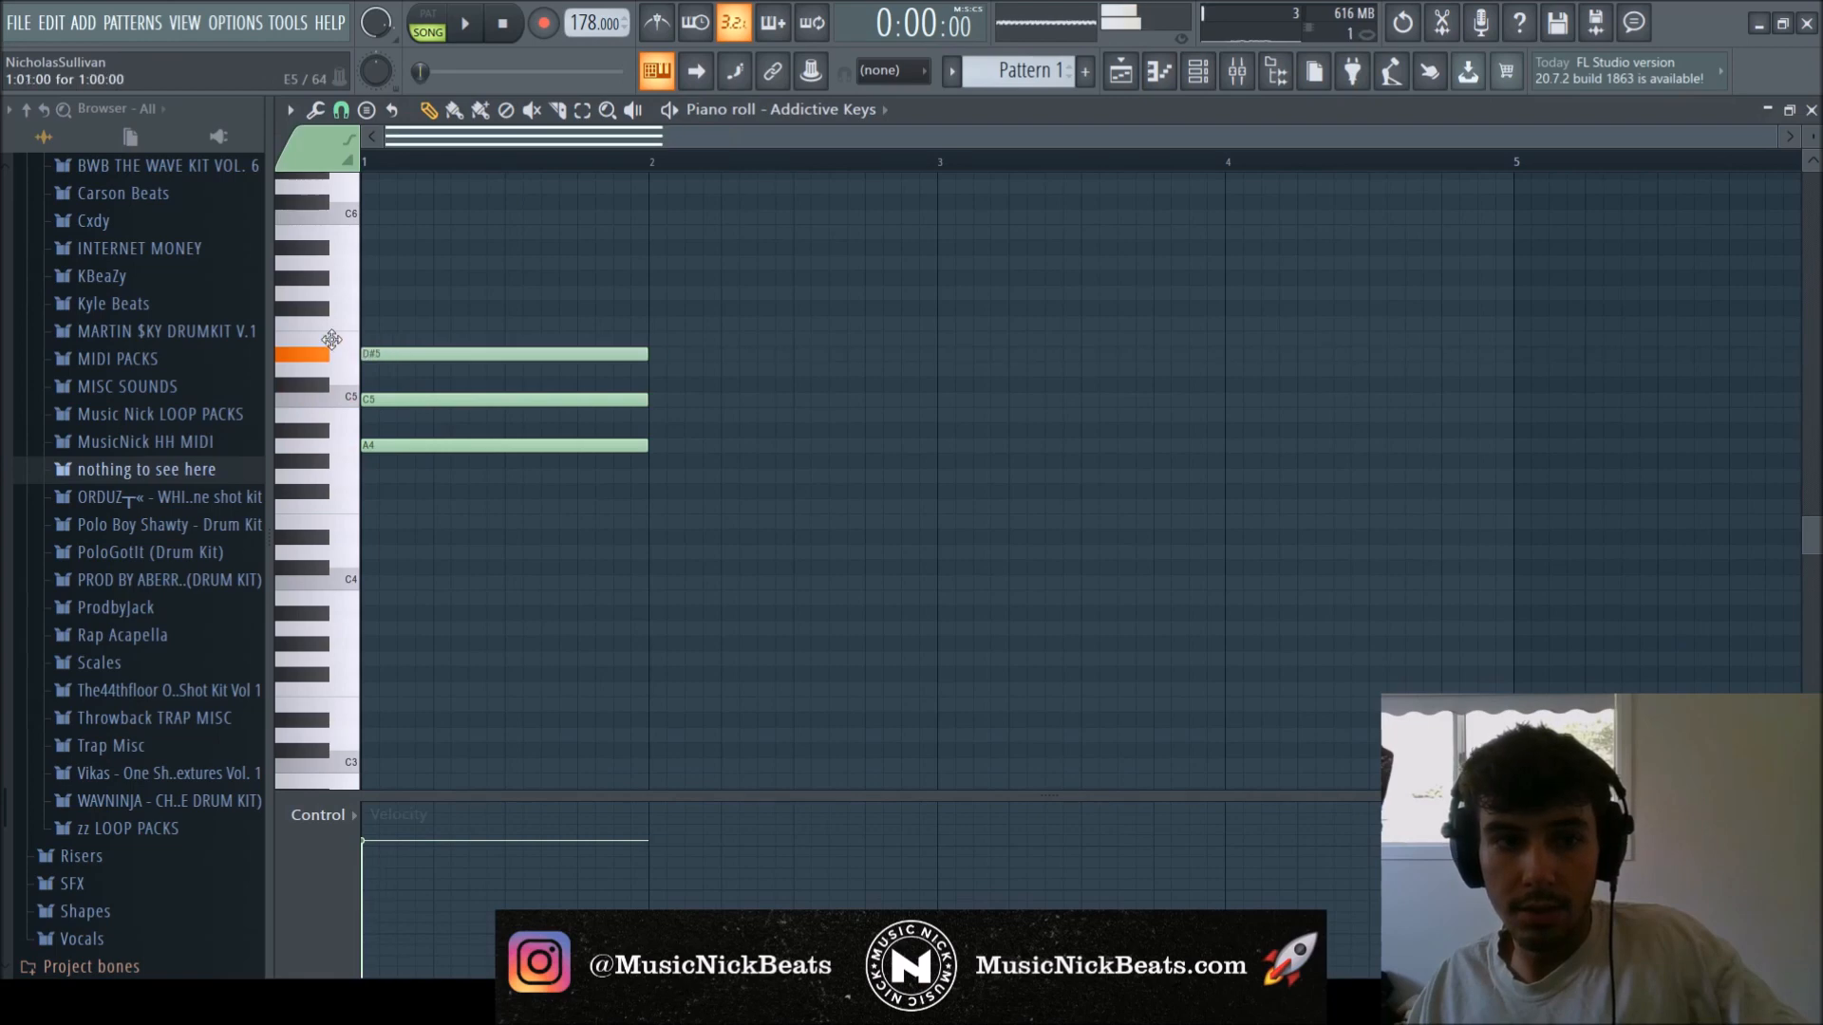
left_click(415, 627)
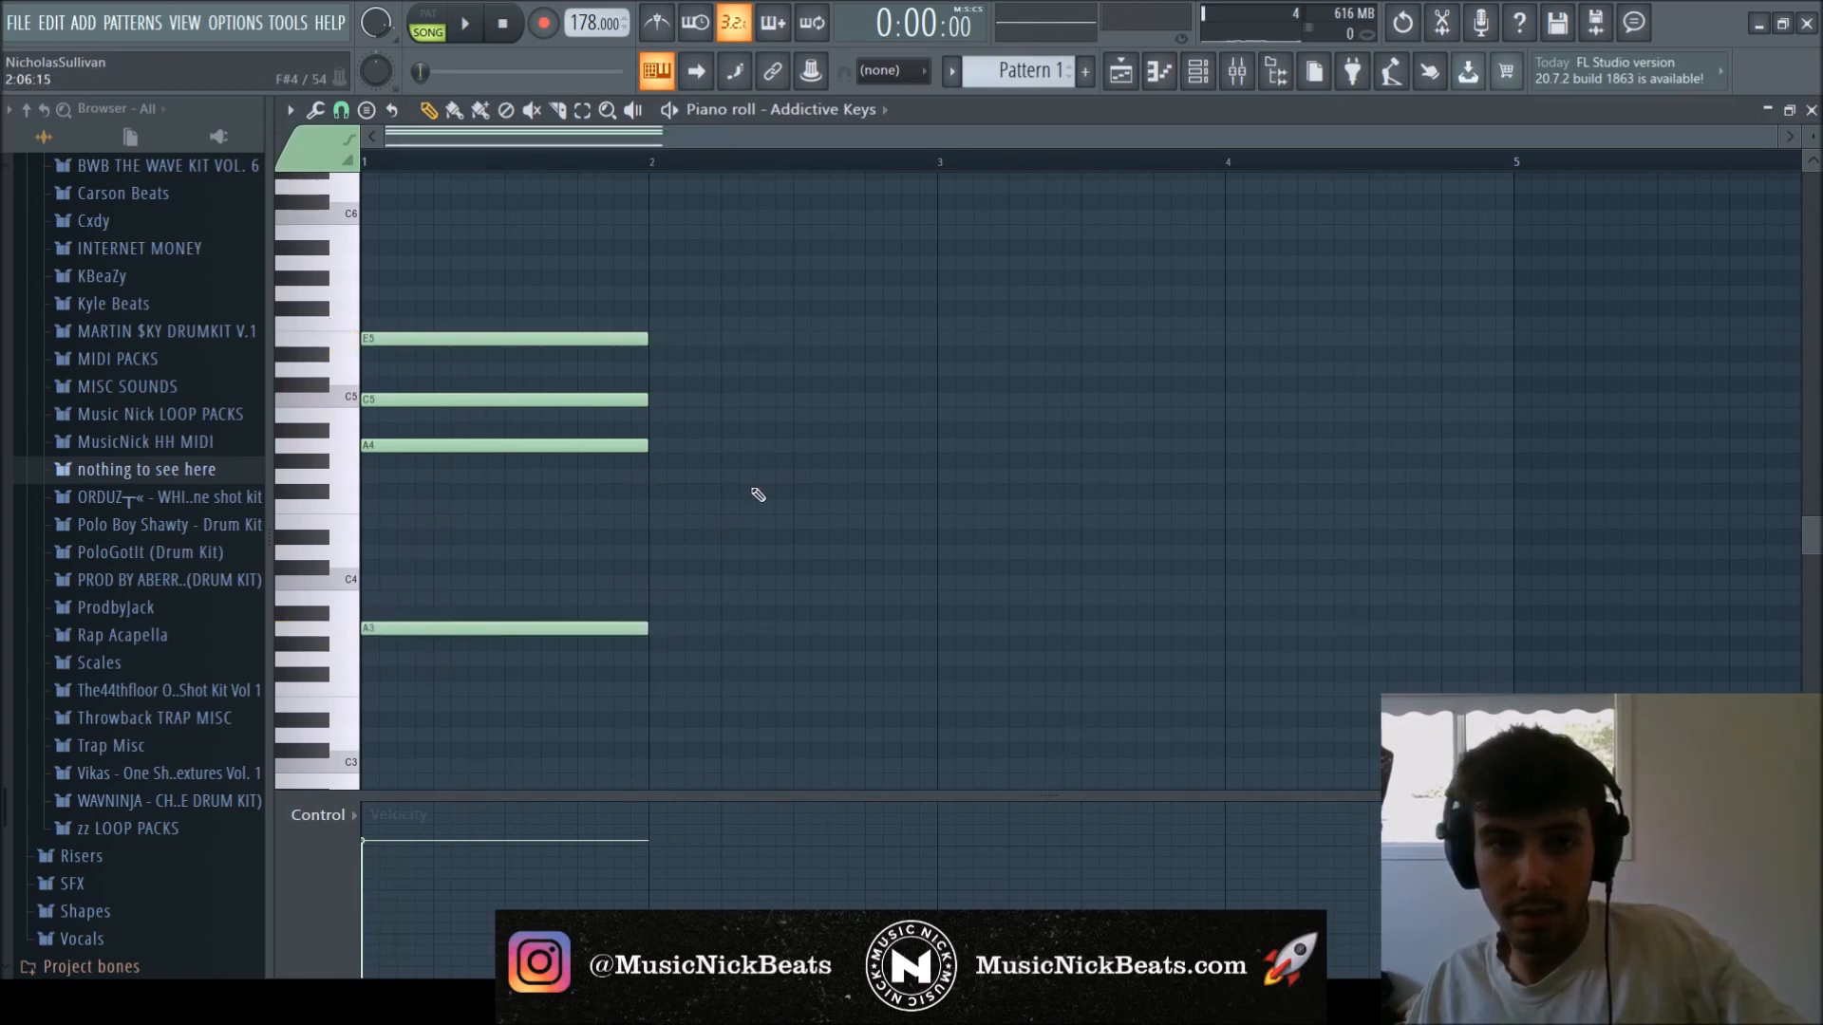
key("space")
key("space")
Lengthen all four notes of the first chord to two bars and listen to it.
key("ctrl+a")
left_click_drag(647, 339, 940, 334)
key("space")
scroll(993, 407, "down", 1, "ctrl")
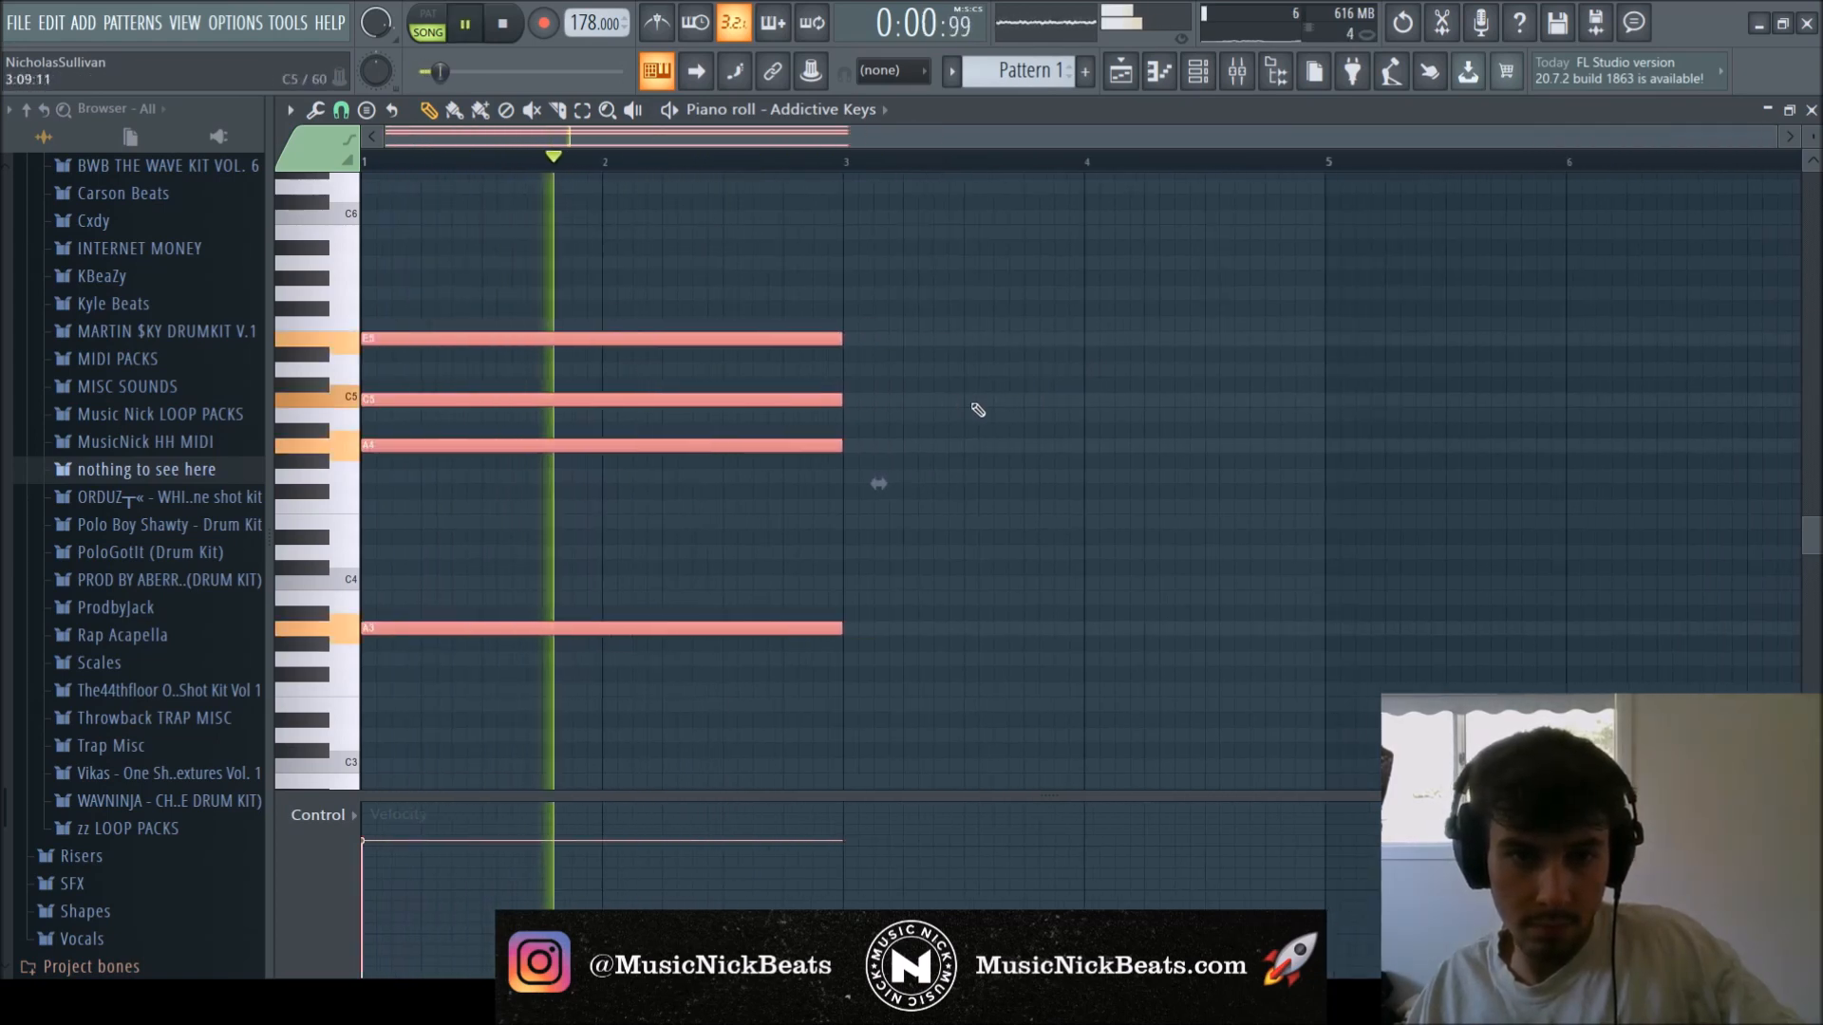
key("space")
Copy the two-bar chord to start at bar 3 and play back both chords.
left_click_drag(468, 340, 934, 344, "shift")
key("space")
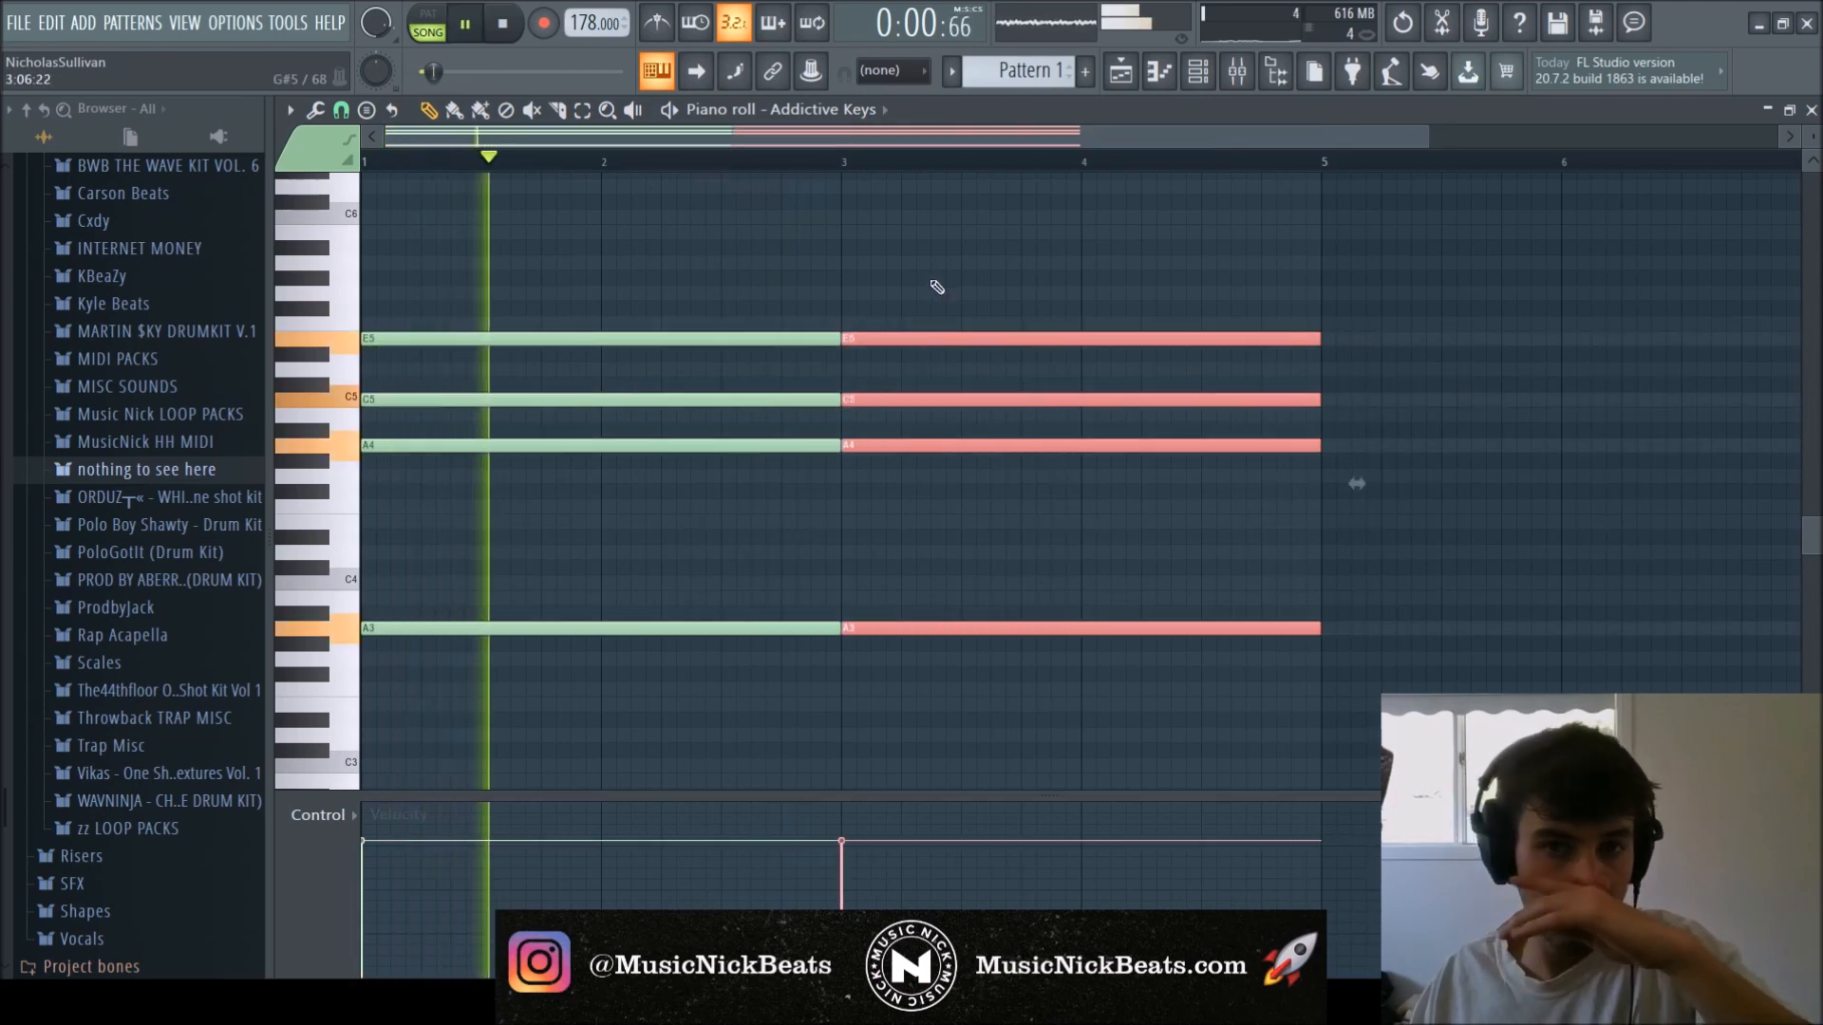
scroll(914, 148, "down", 1, "ctrl")
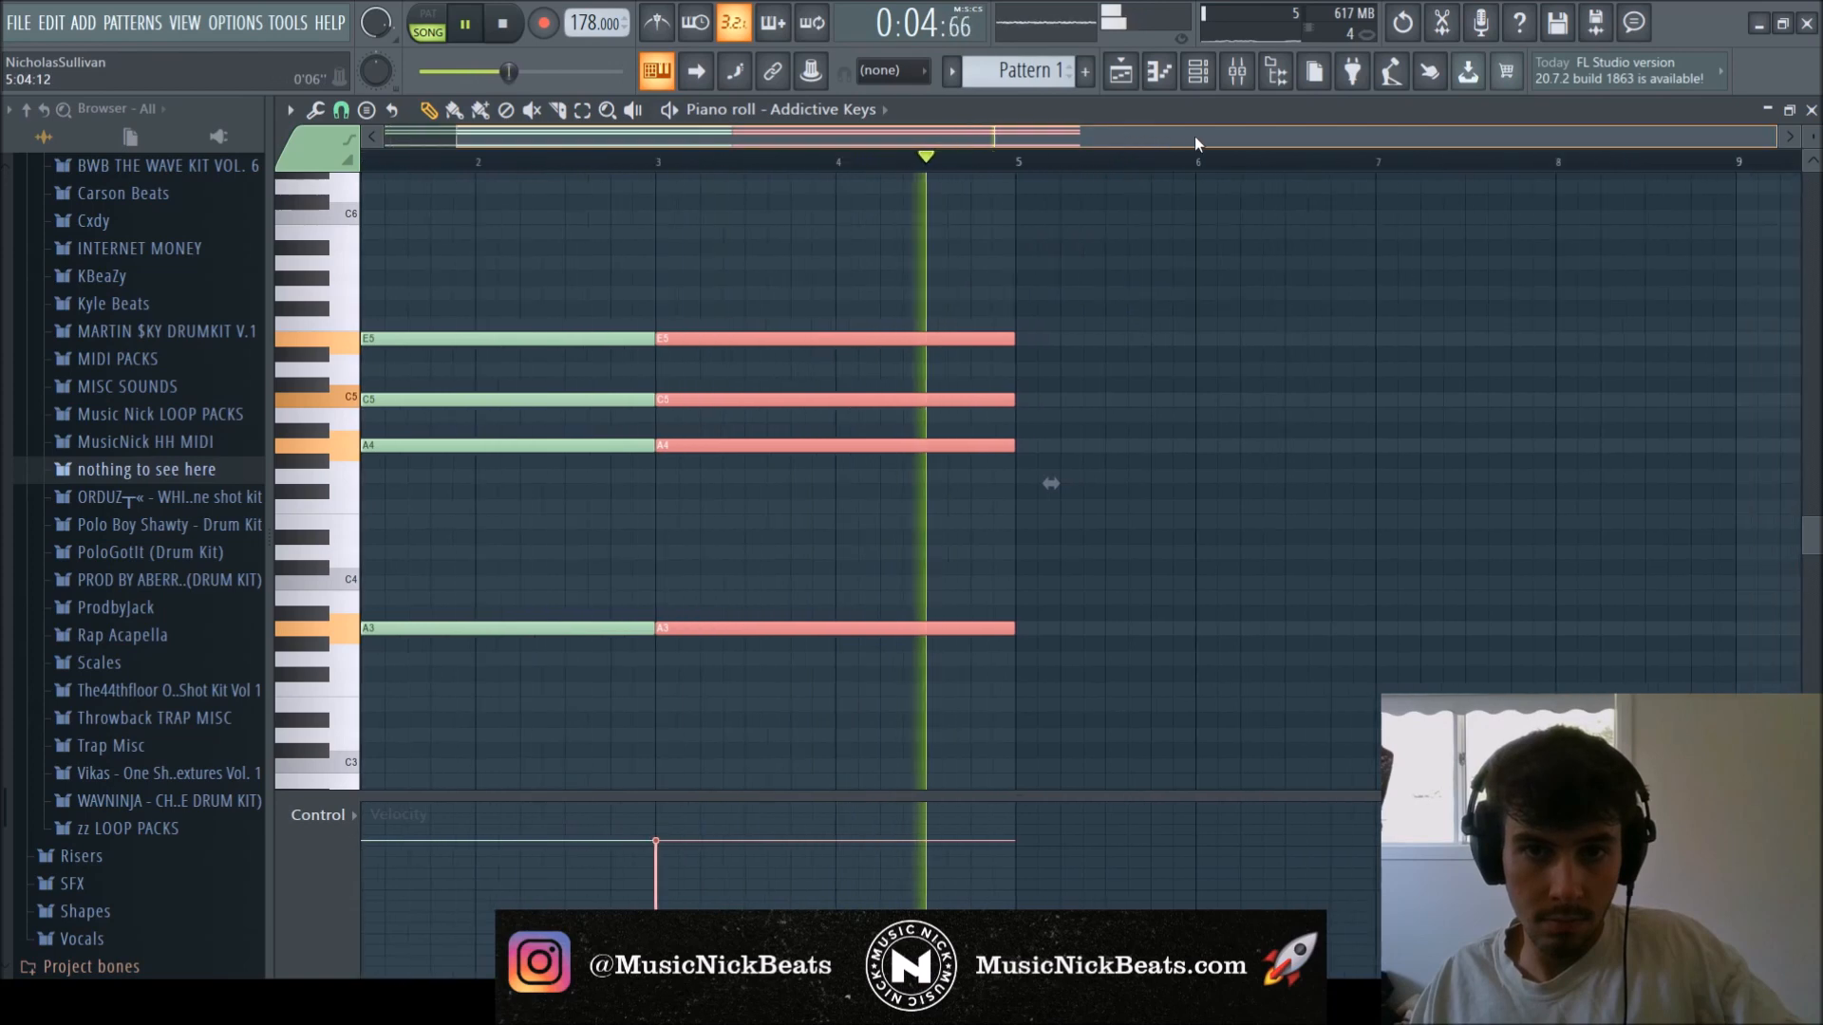
key("space")
Add a two-bar chord of C5, A4 and F4 at bar 5 and listen to the progression.
scroll(892, 513, "down", 1)
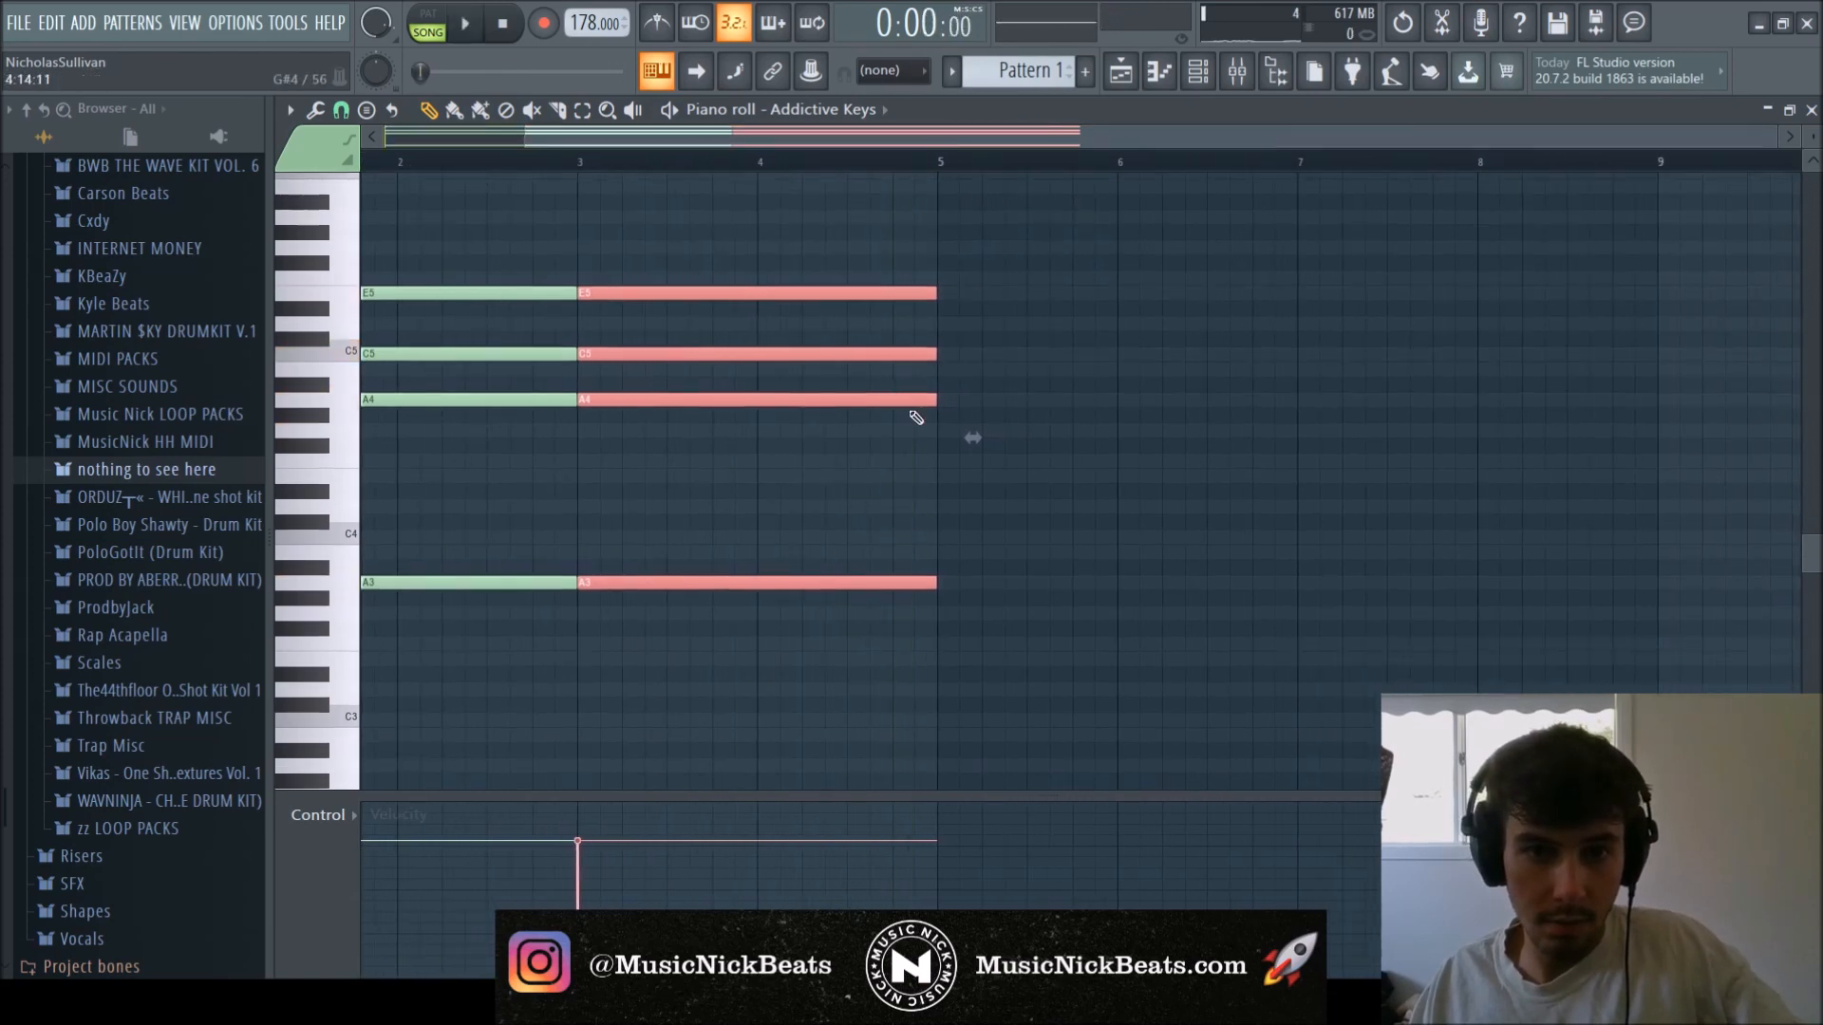
left_click(958, 429)
left_click(952, 293)
left_click_drag(952, 294, 941, 402)
left_click(963, 403)
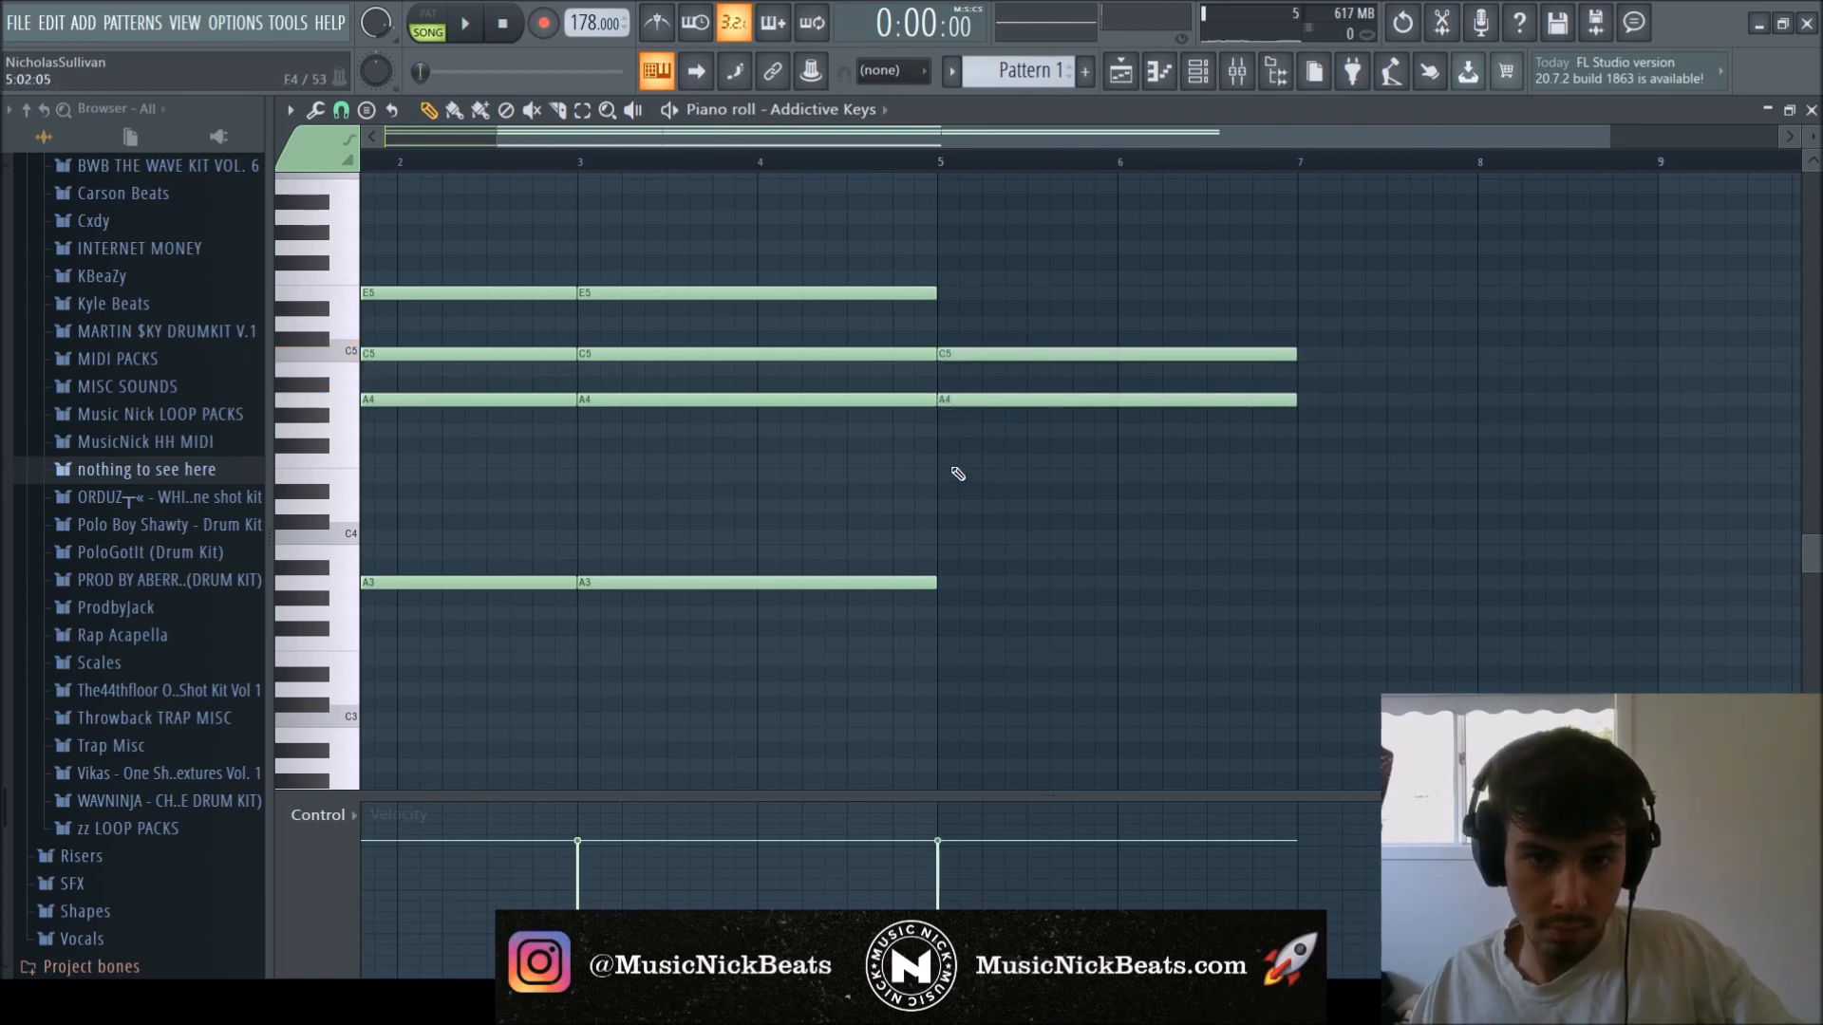
left_click(945, 461)
key("space")
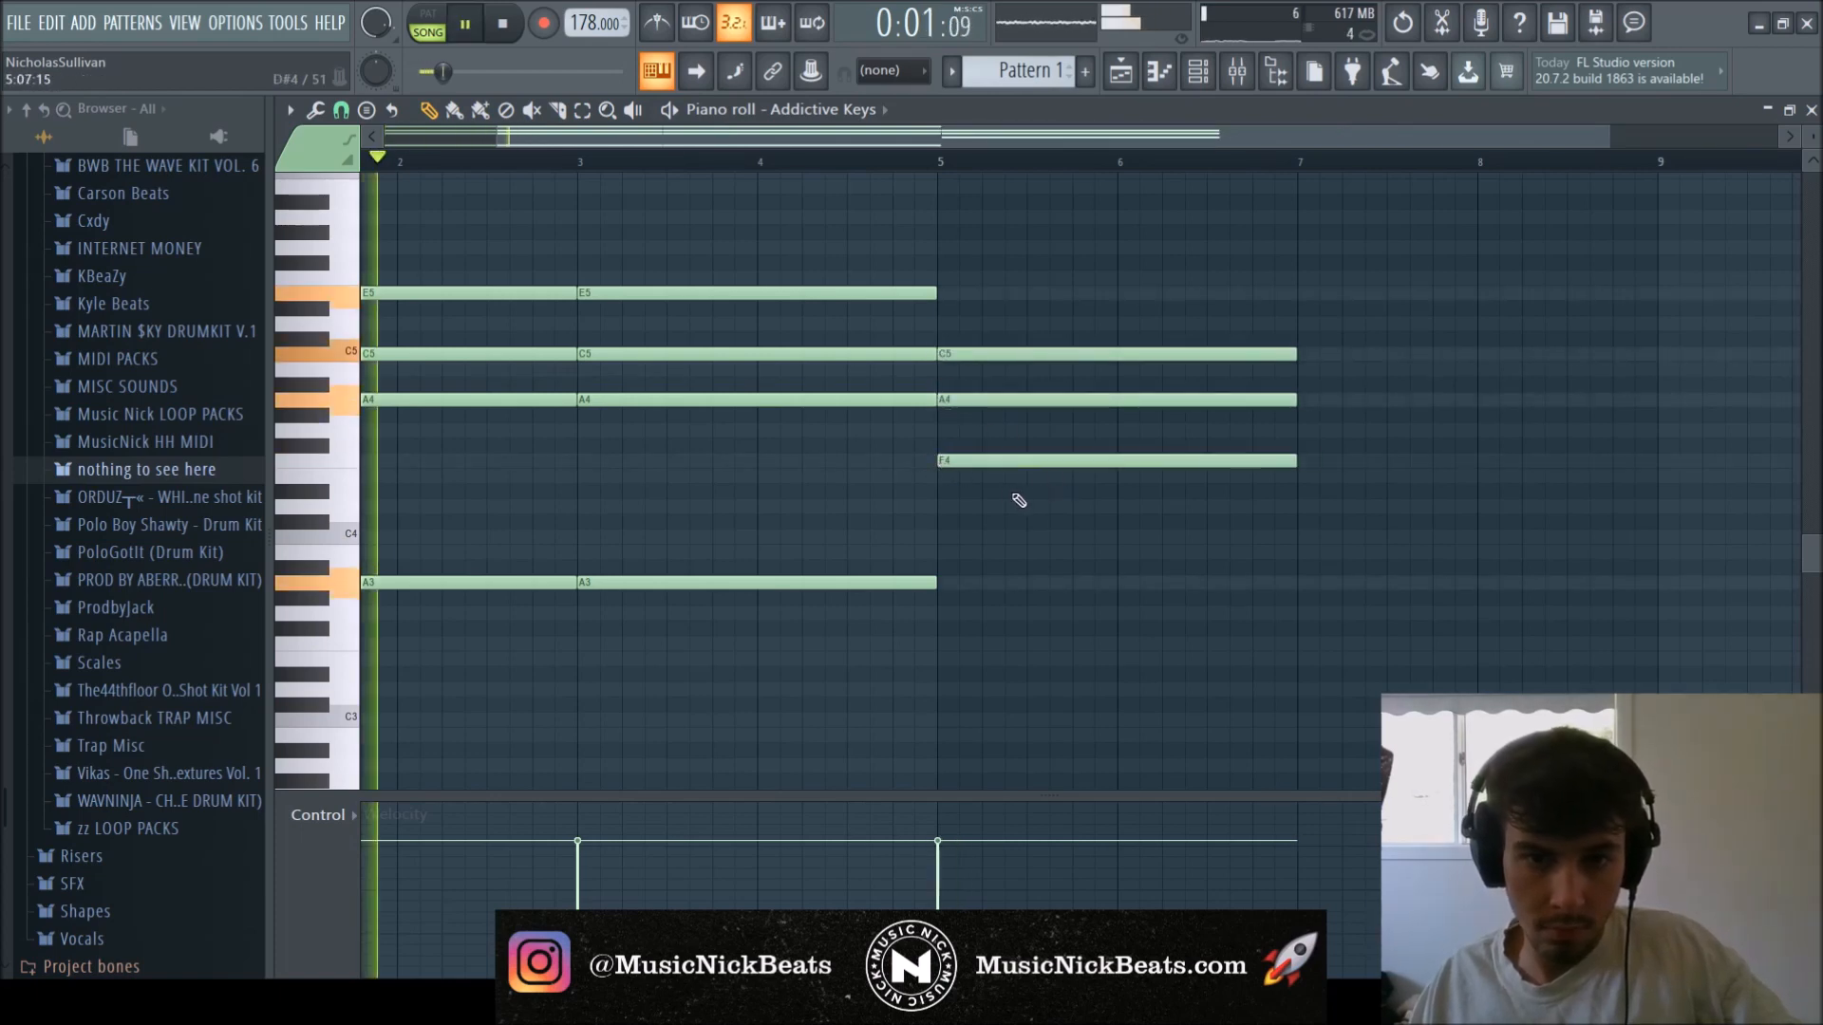
key("space")
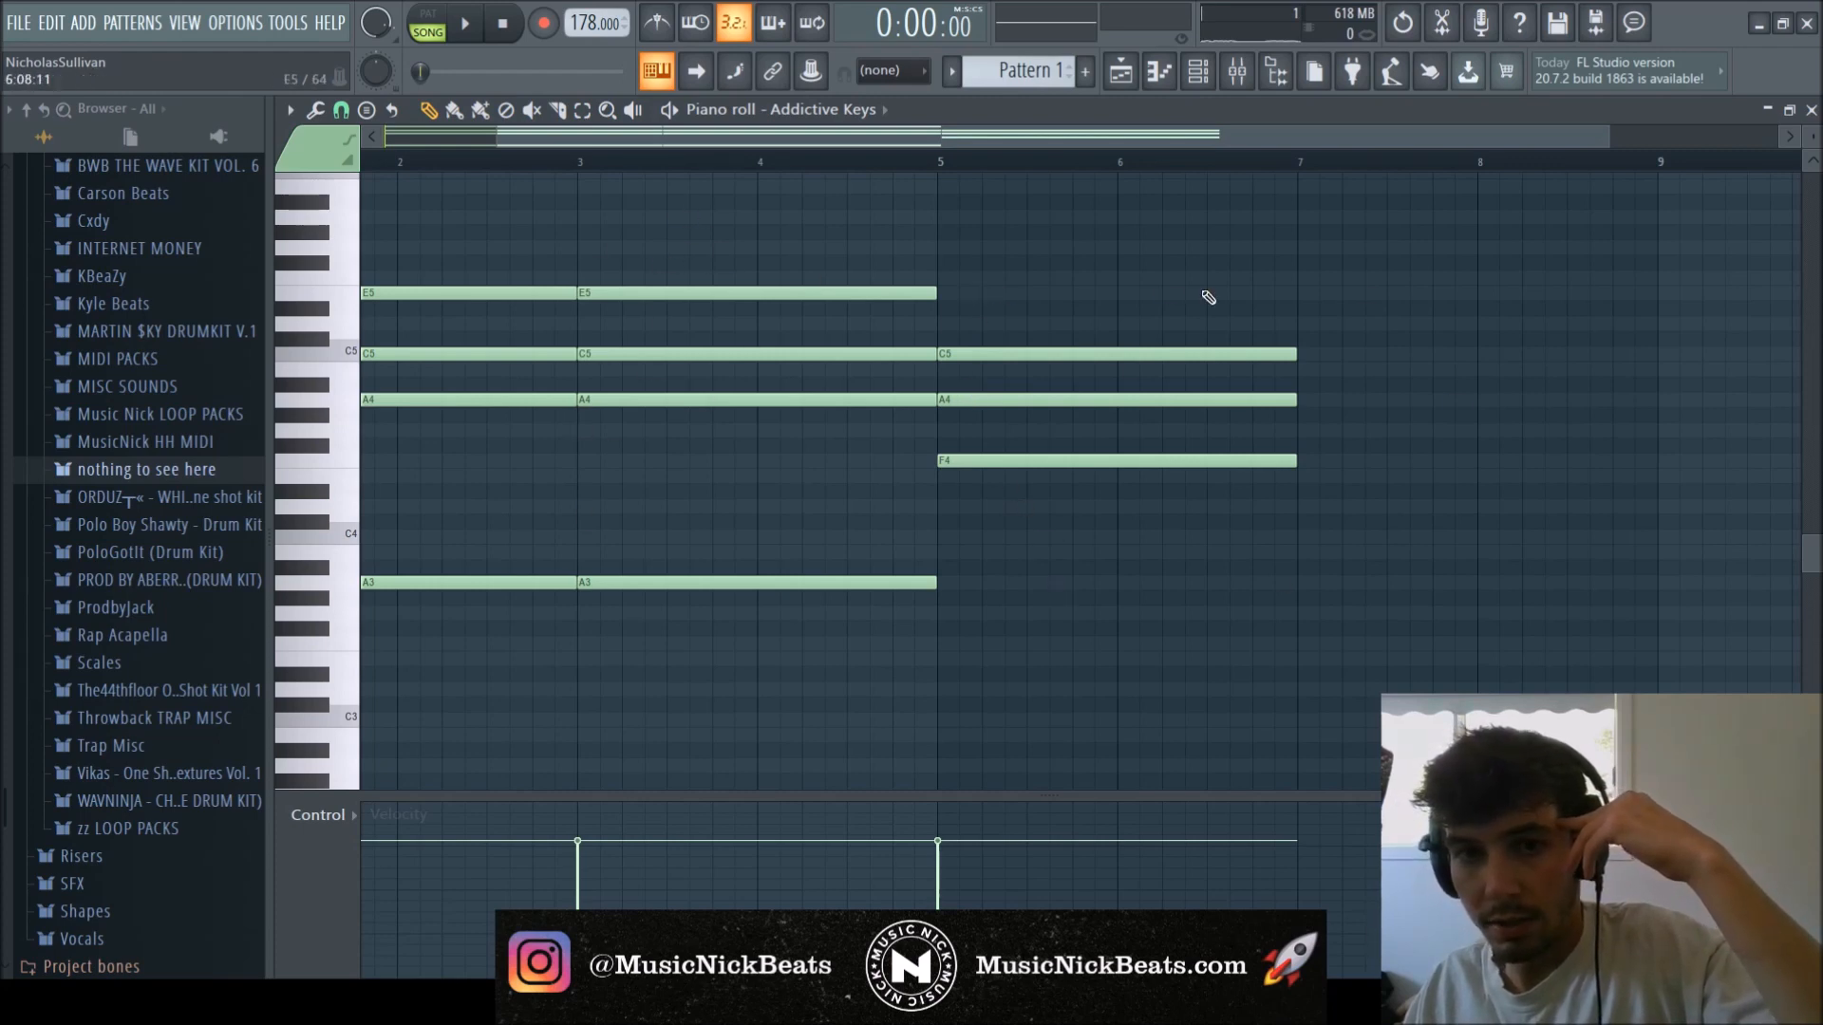
left_click_drag(1305, 301, 1305, 357)
right_click(1306, 358)
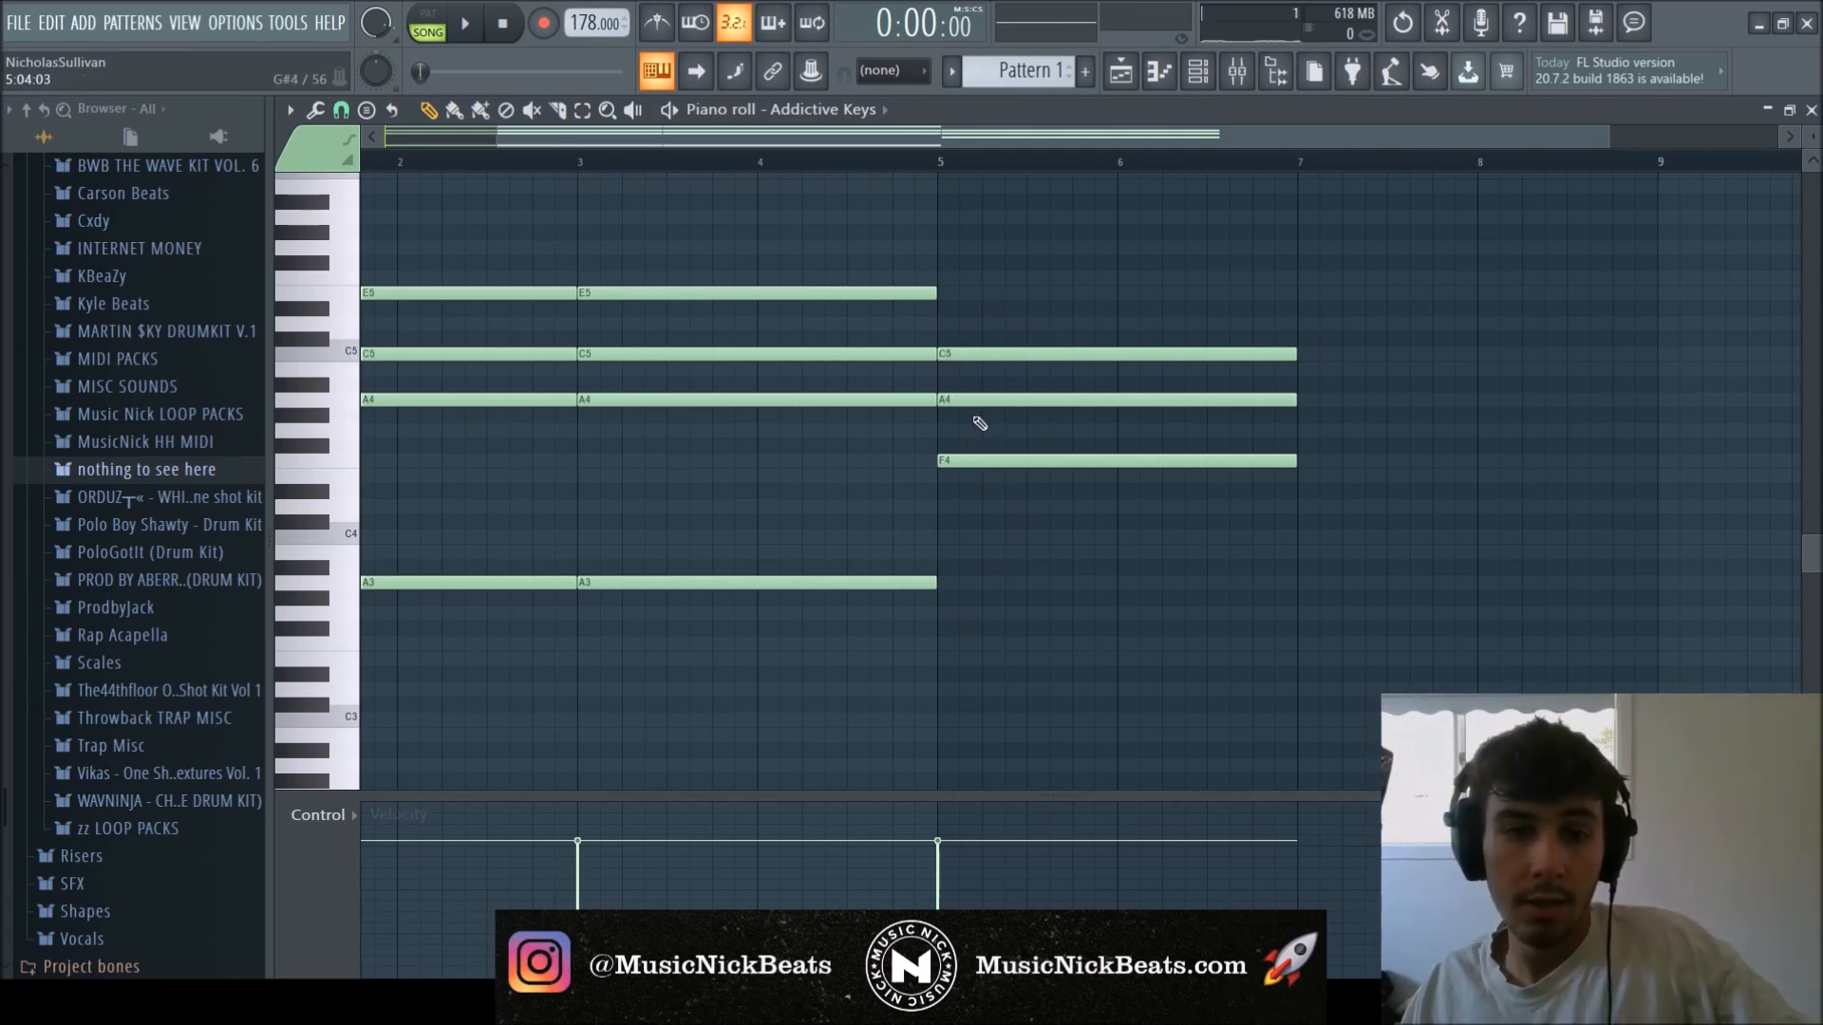
Add a two-bar F3 bass note under the bar 5 chord and play back the progression.
left_click(995, 459)
left_click(945, 646)
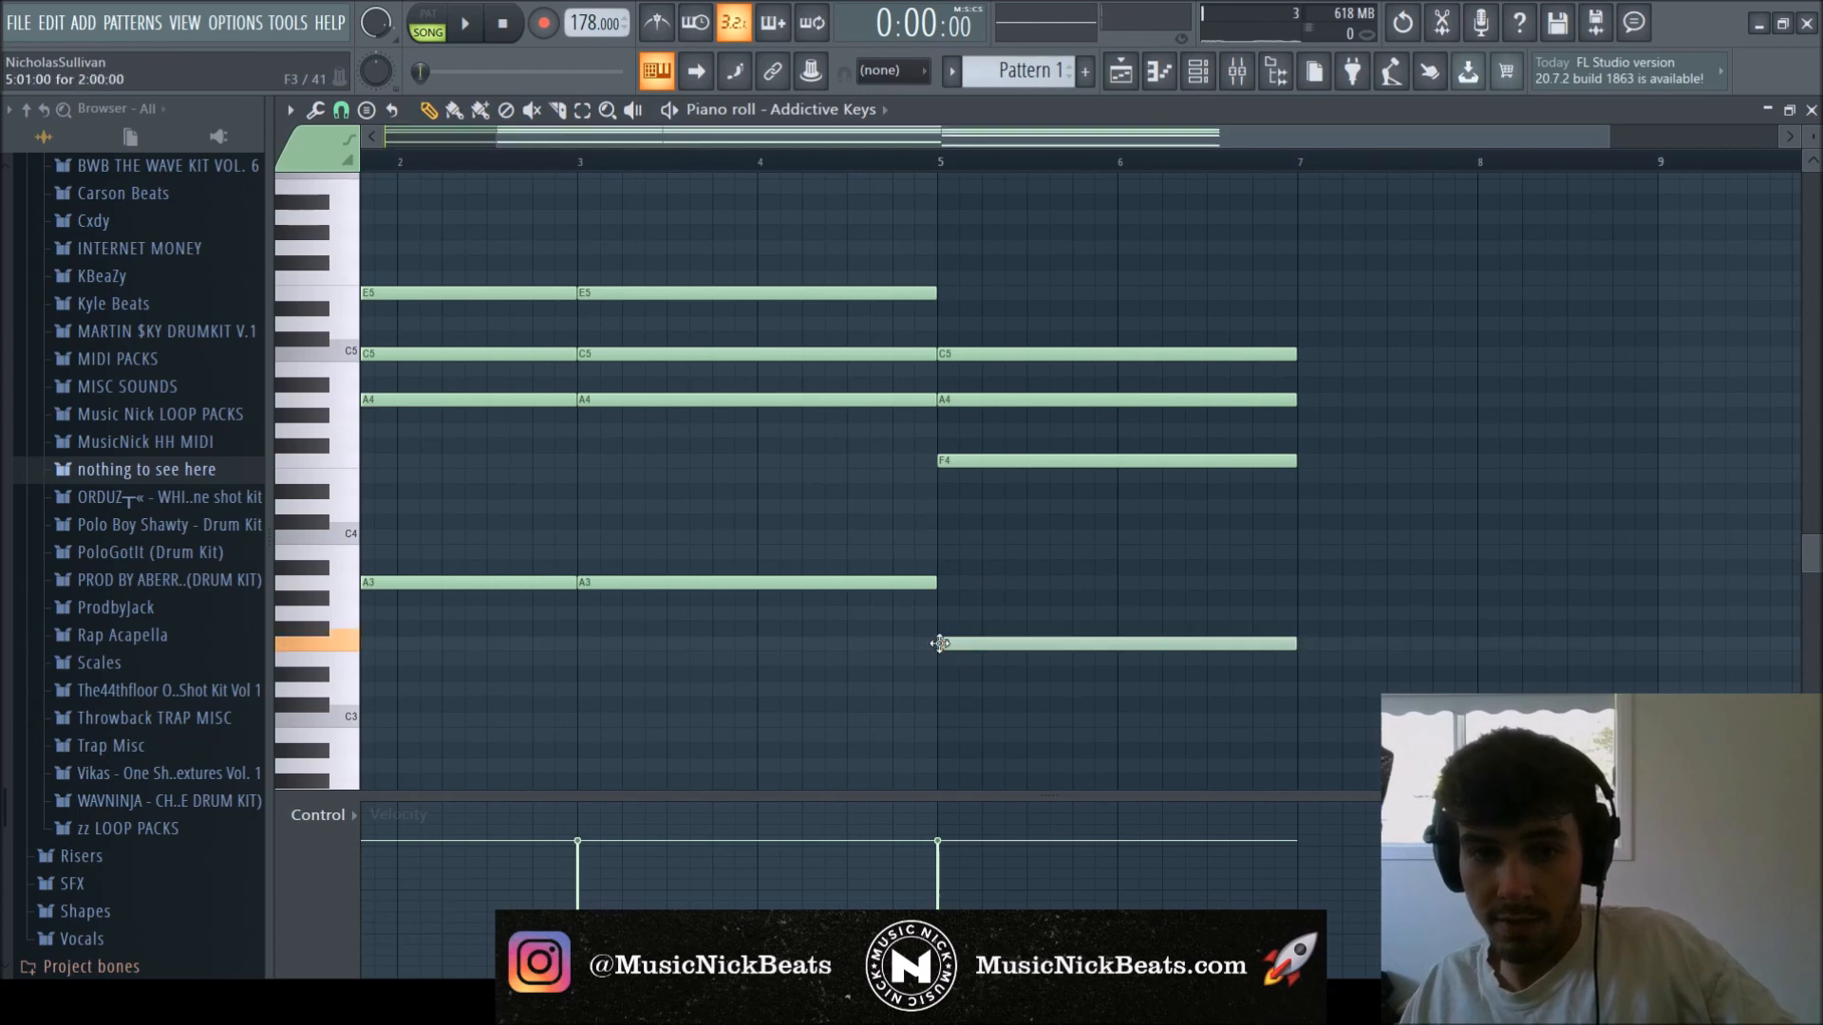
scroll(934, 662, "down", 1, "ctrl")
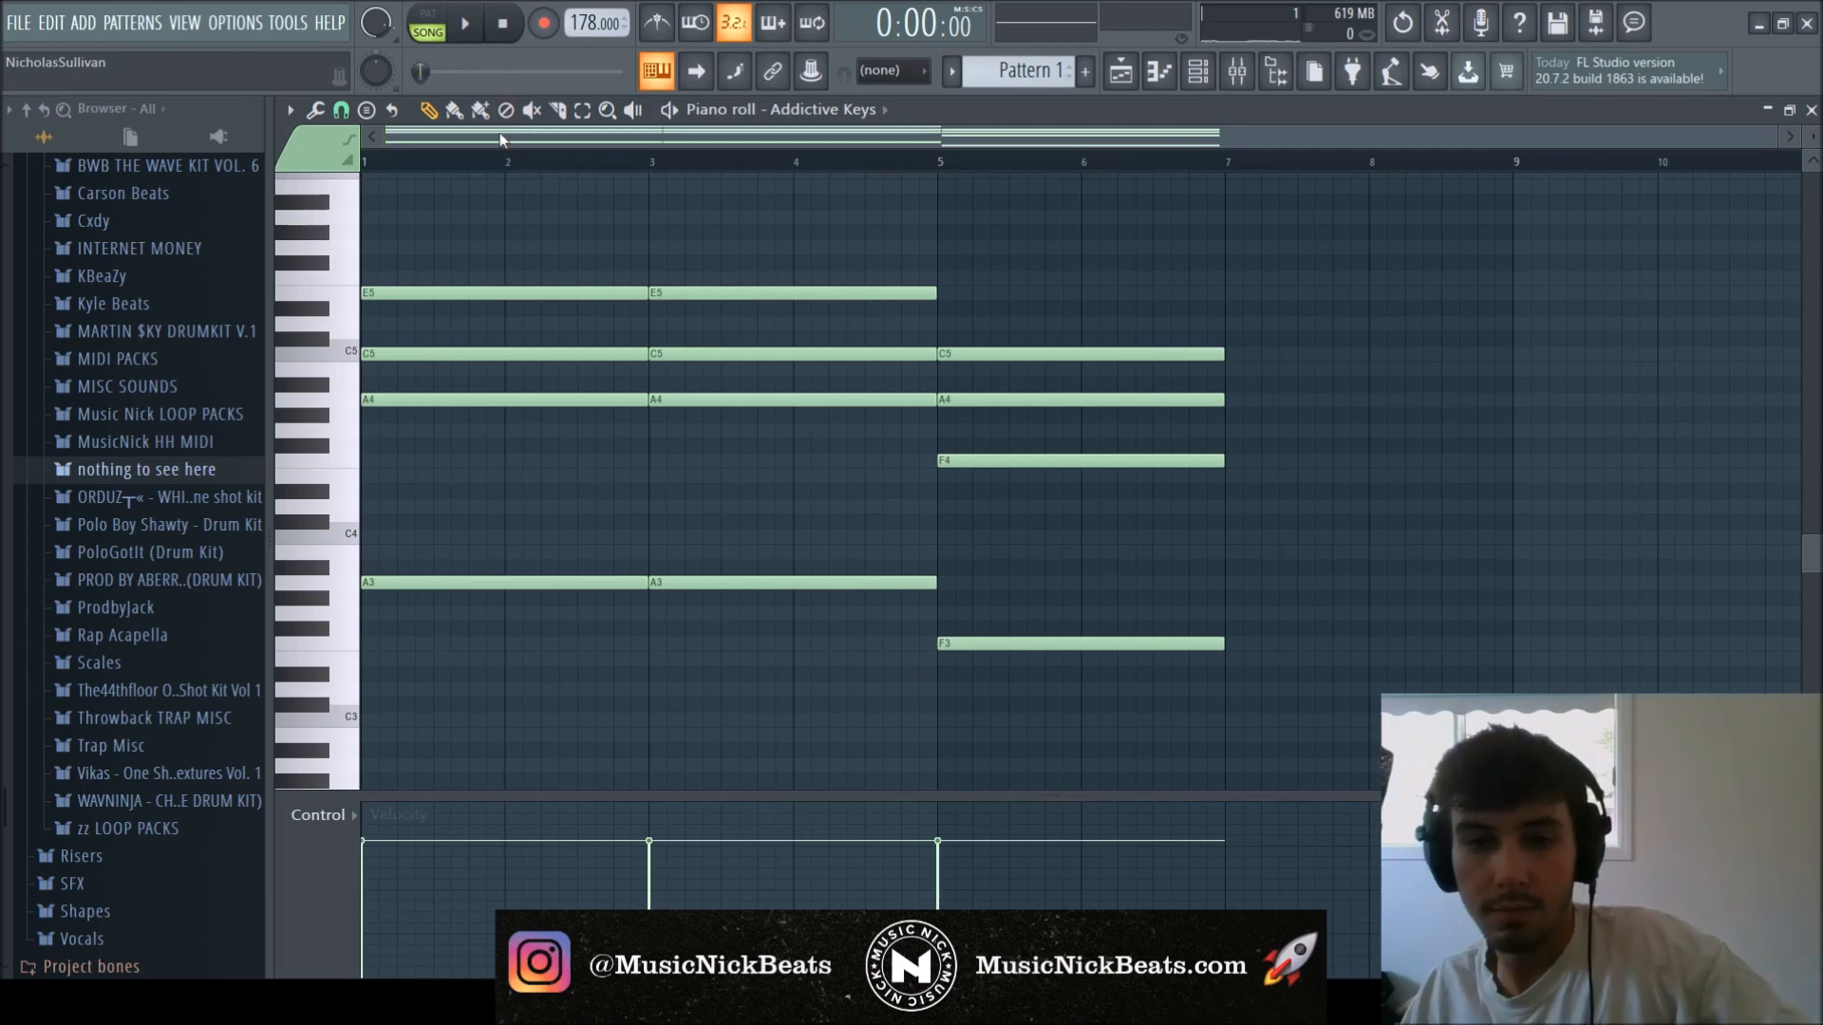
key("space")
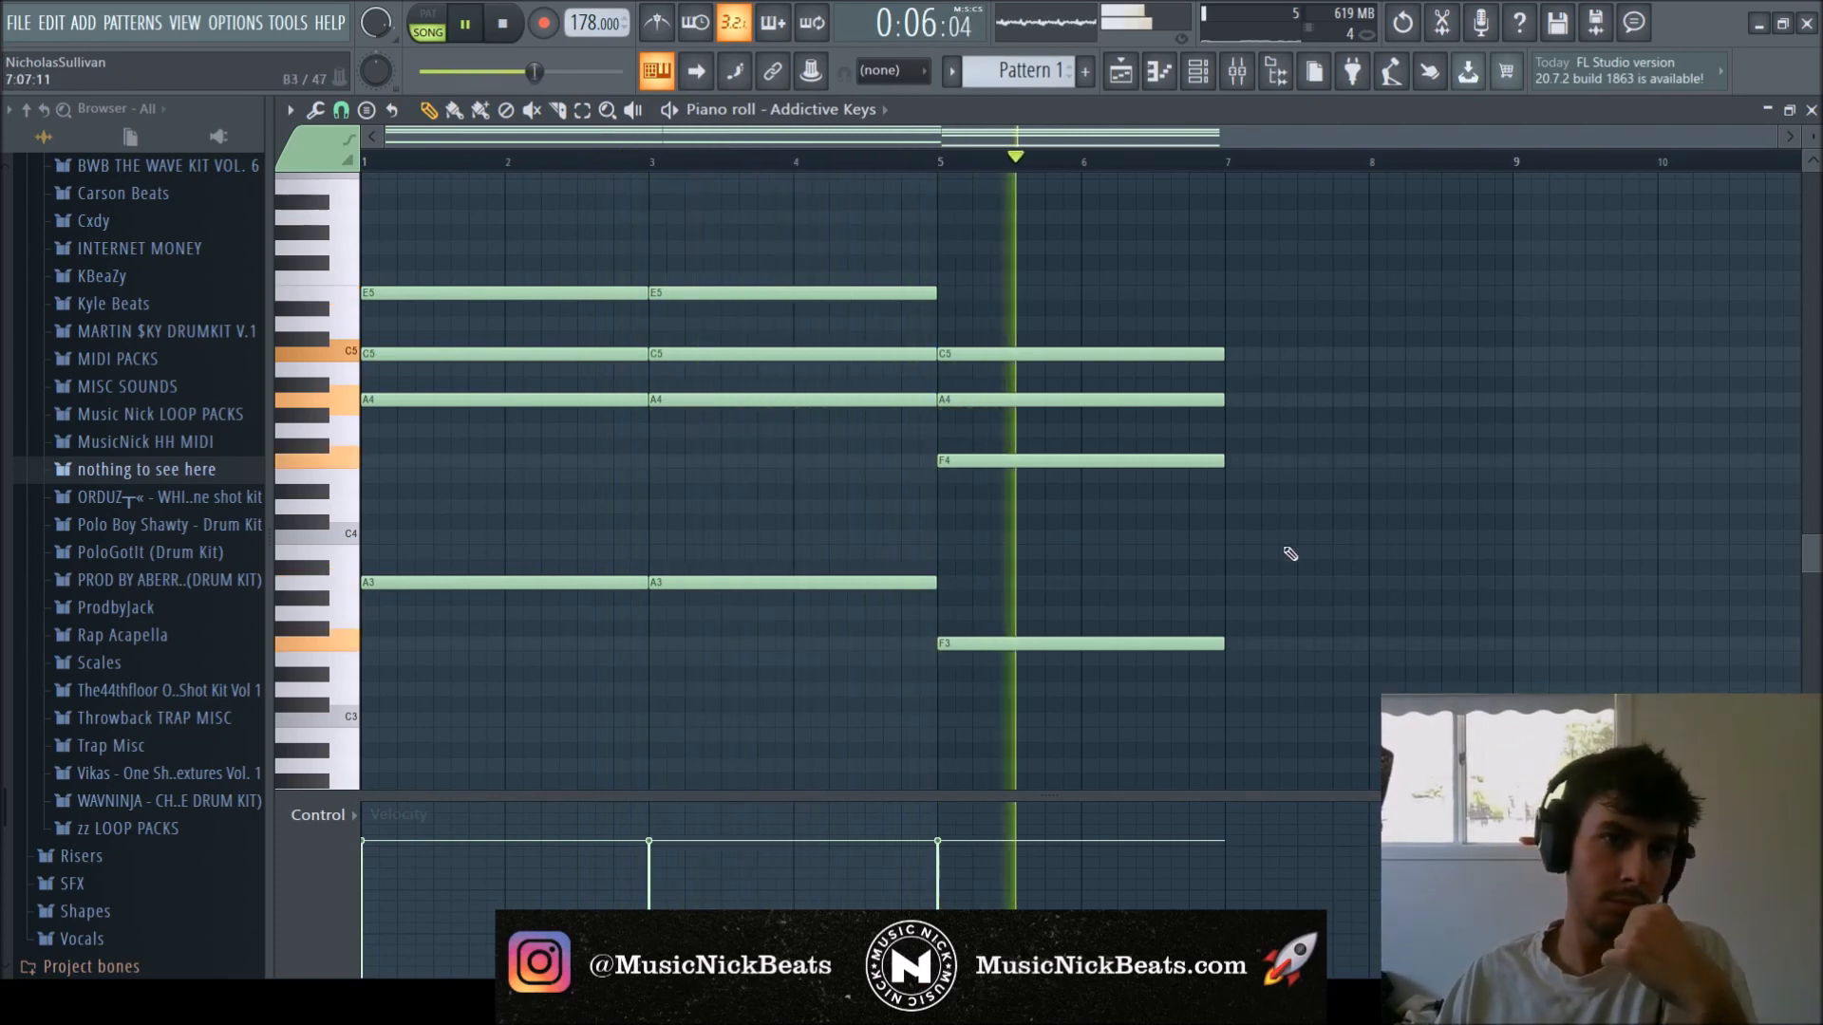
key("space")
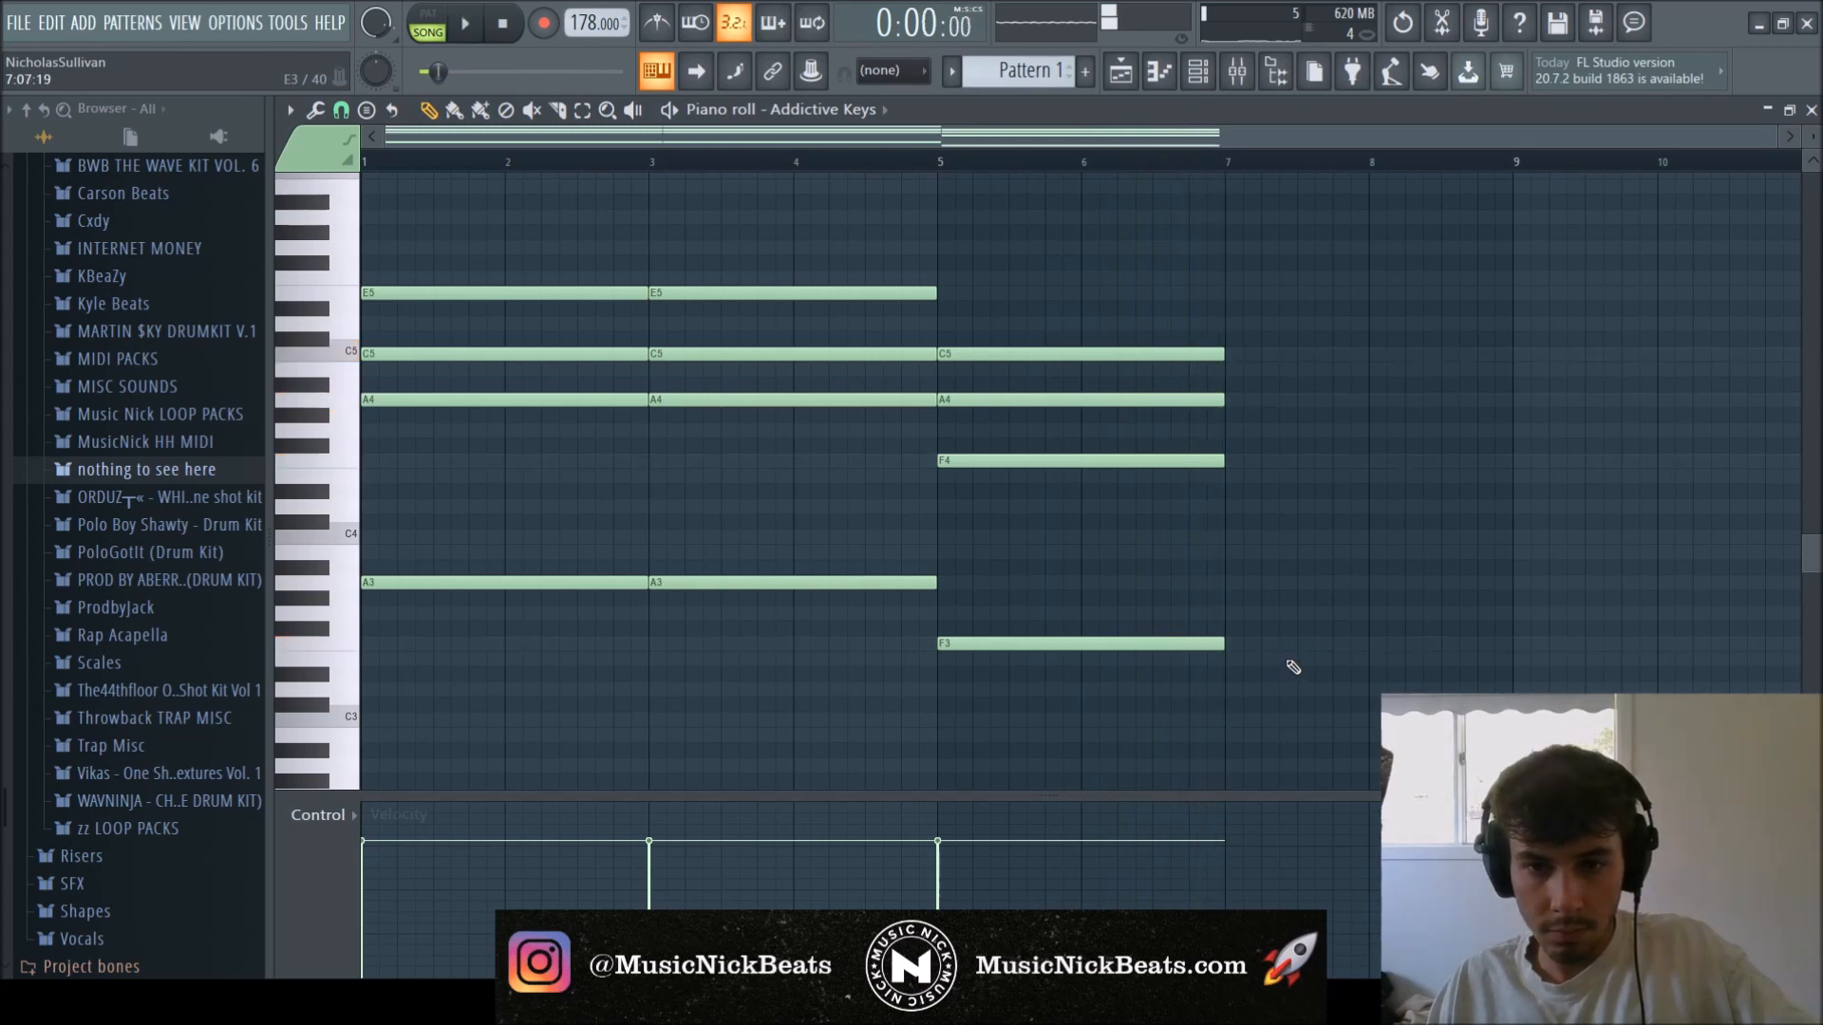
Add a two-bar chord of B4, G4, E4 and E3 at bar 7 and play back the transition into it.
left_click(1231, 368)
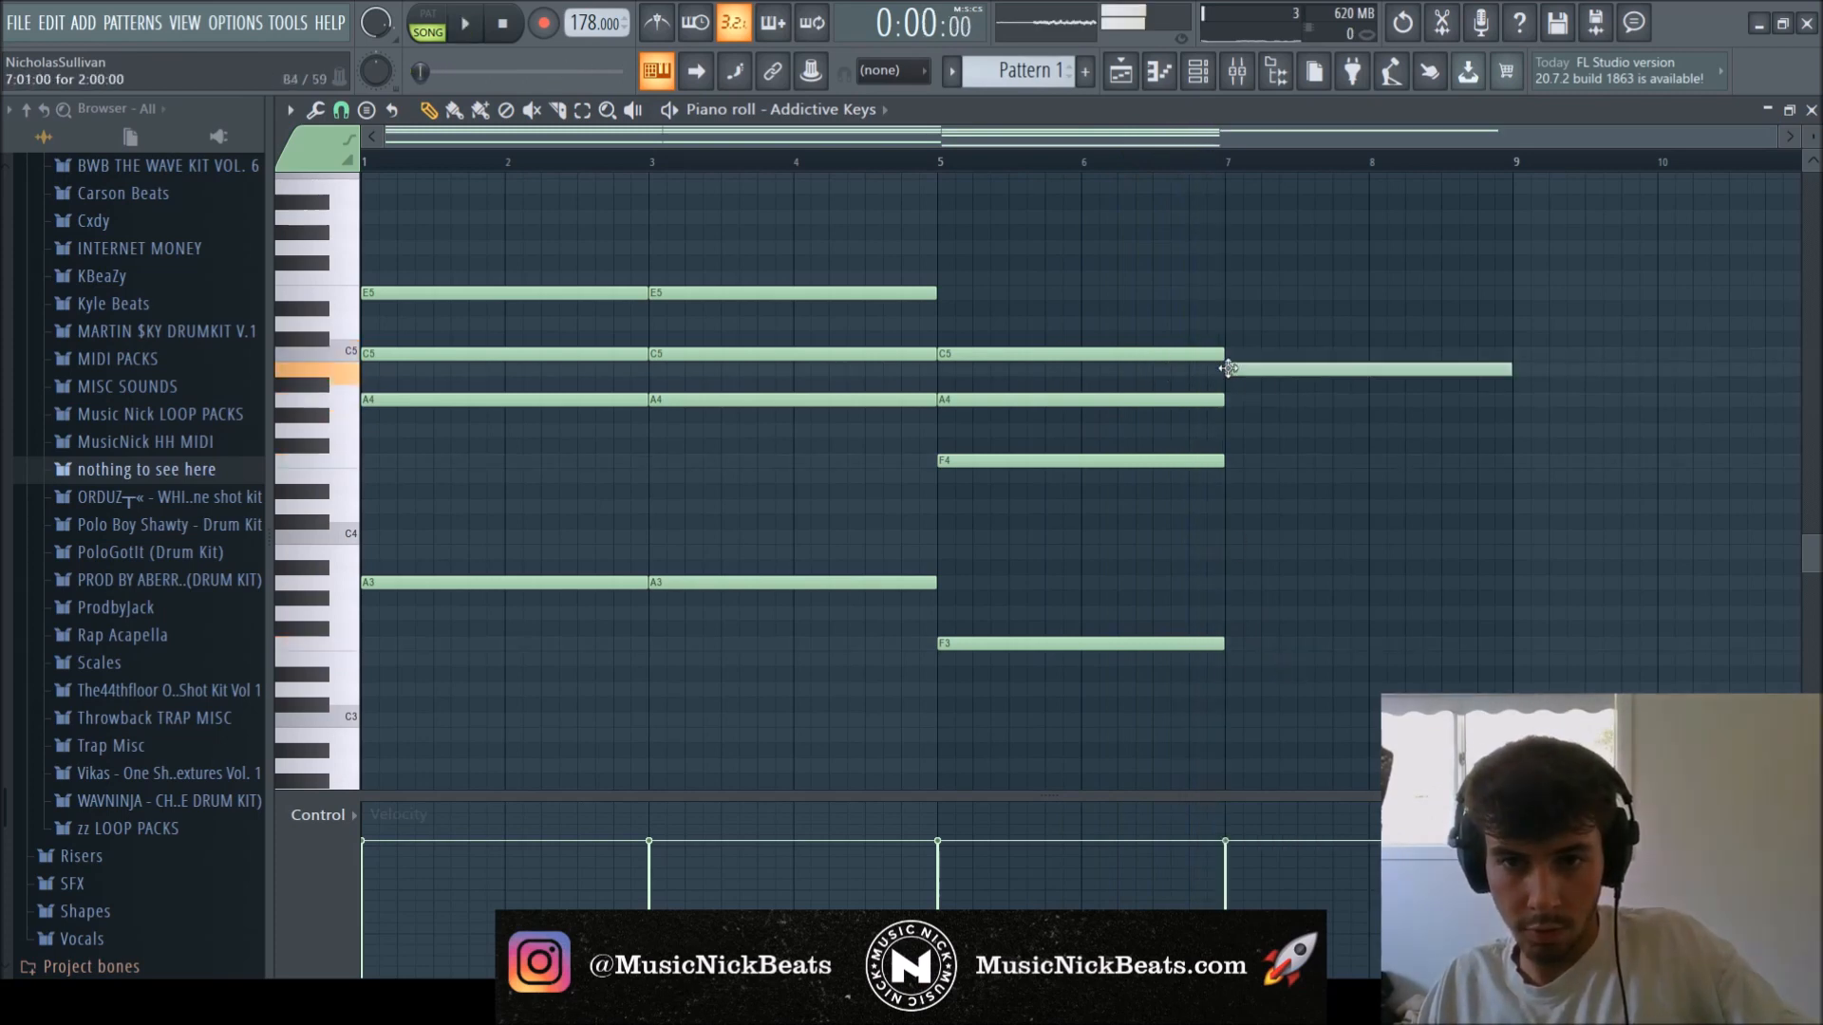
left_click(1229, 430)
left_click(1229, 476)
key("space")
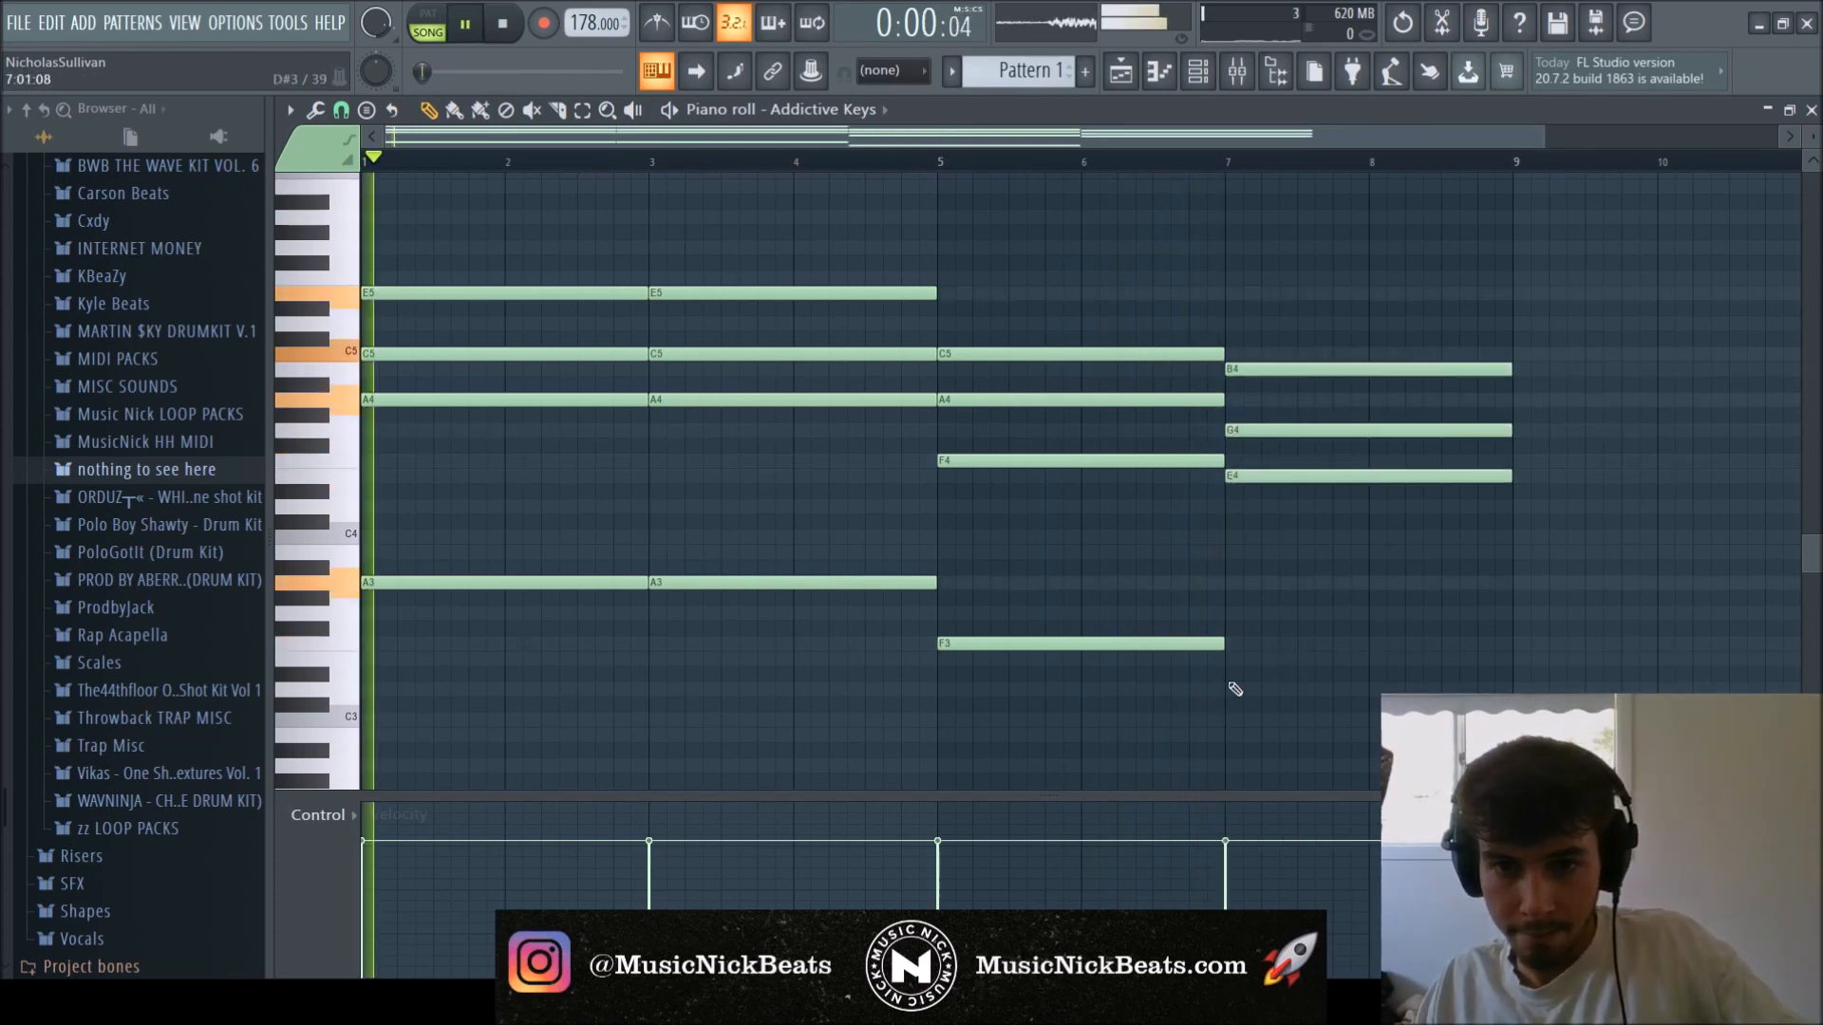
left_click(1230, 658)
left_click(1037, 166)
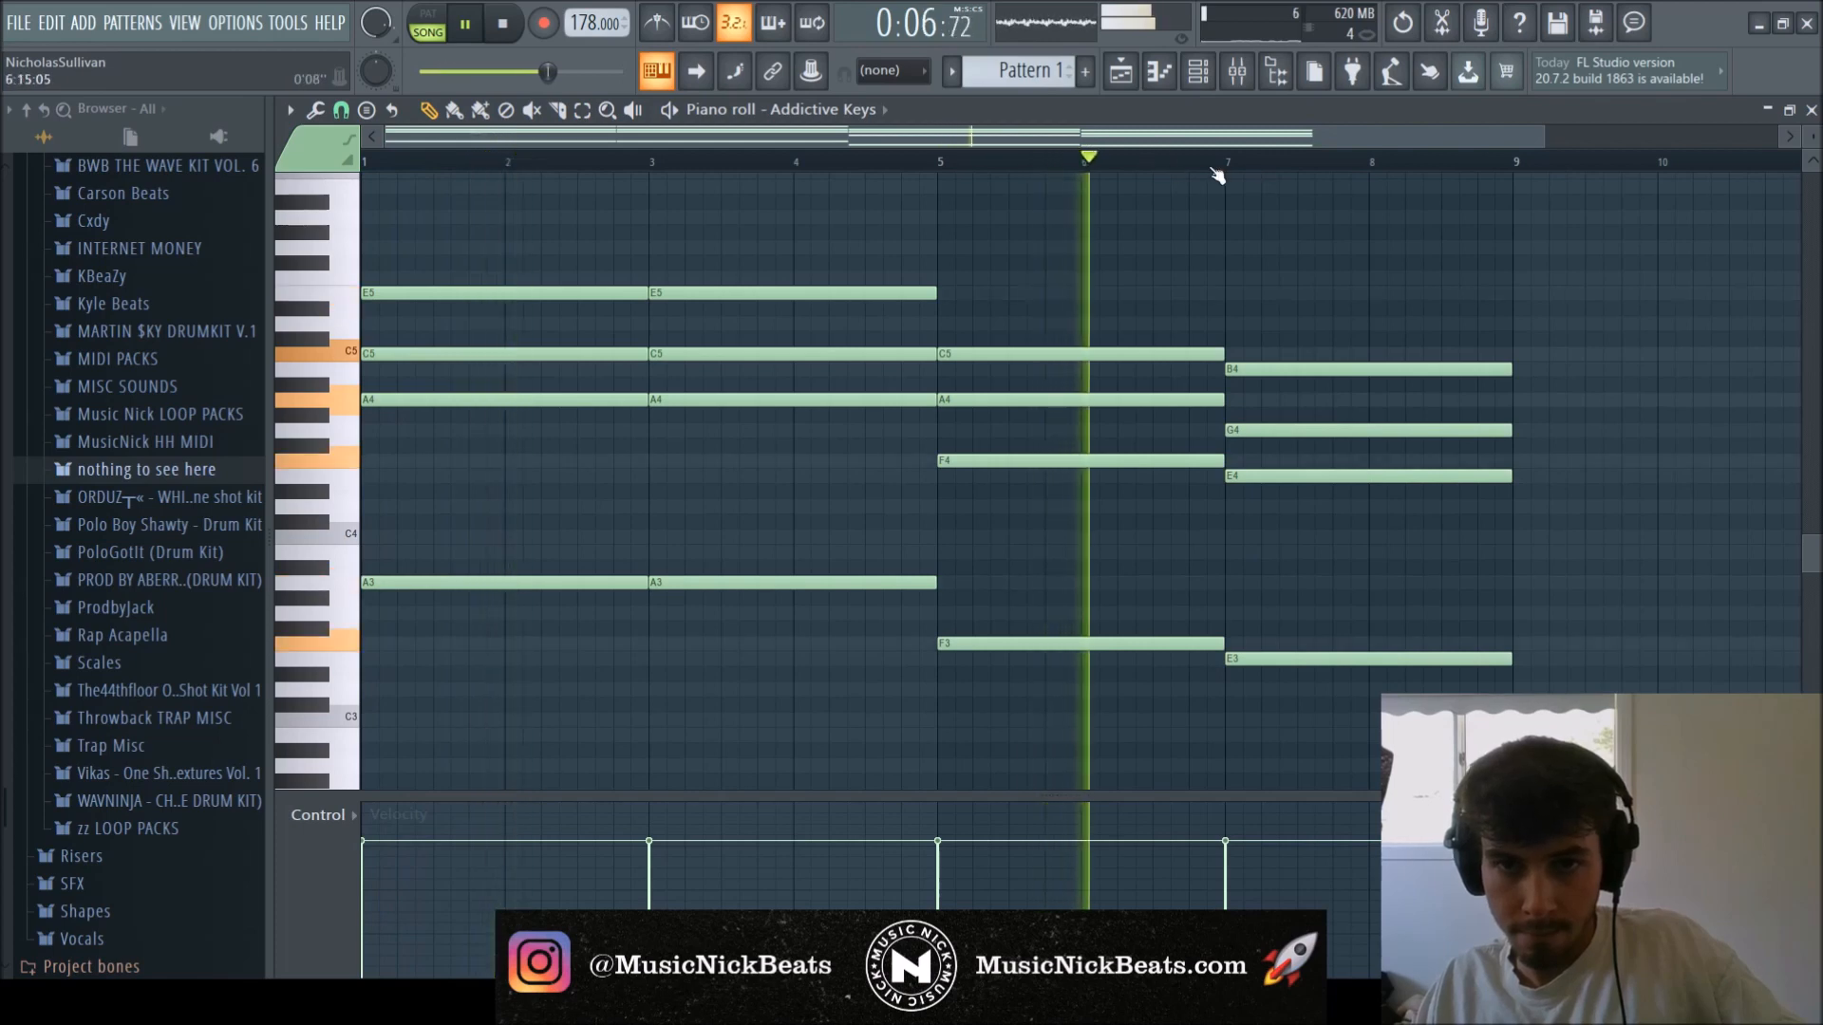
left_click(1220, 166)
left_click_drag(1268, 140, 1507, 142)
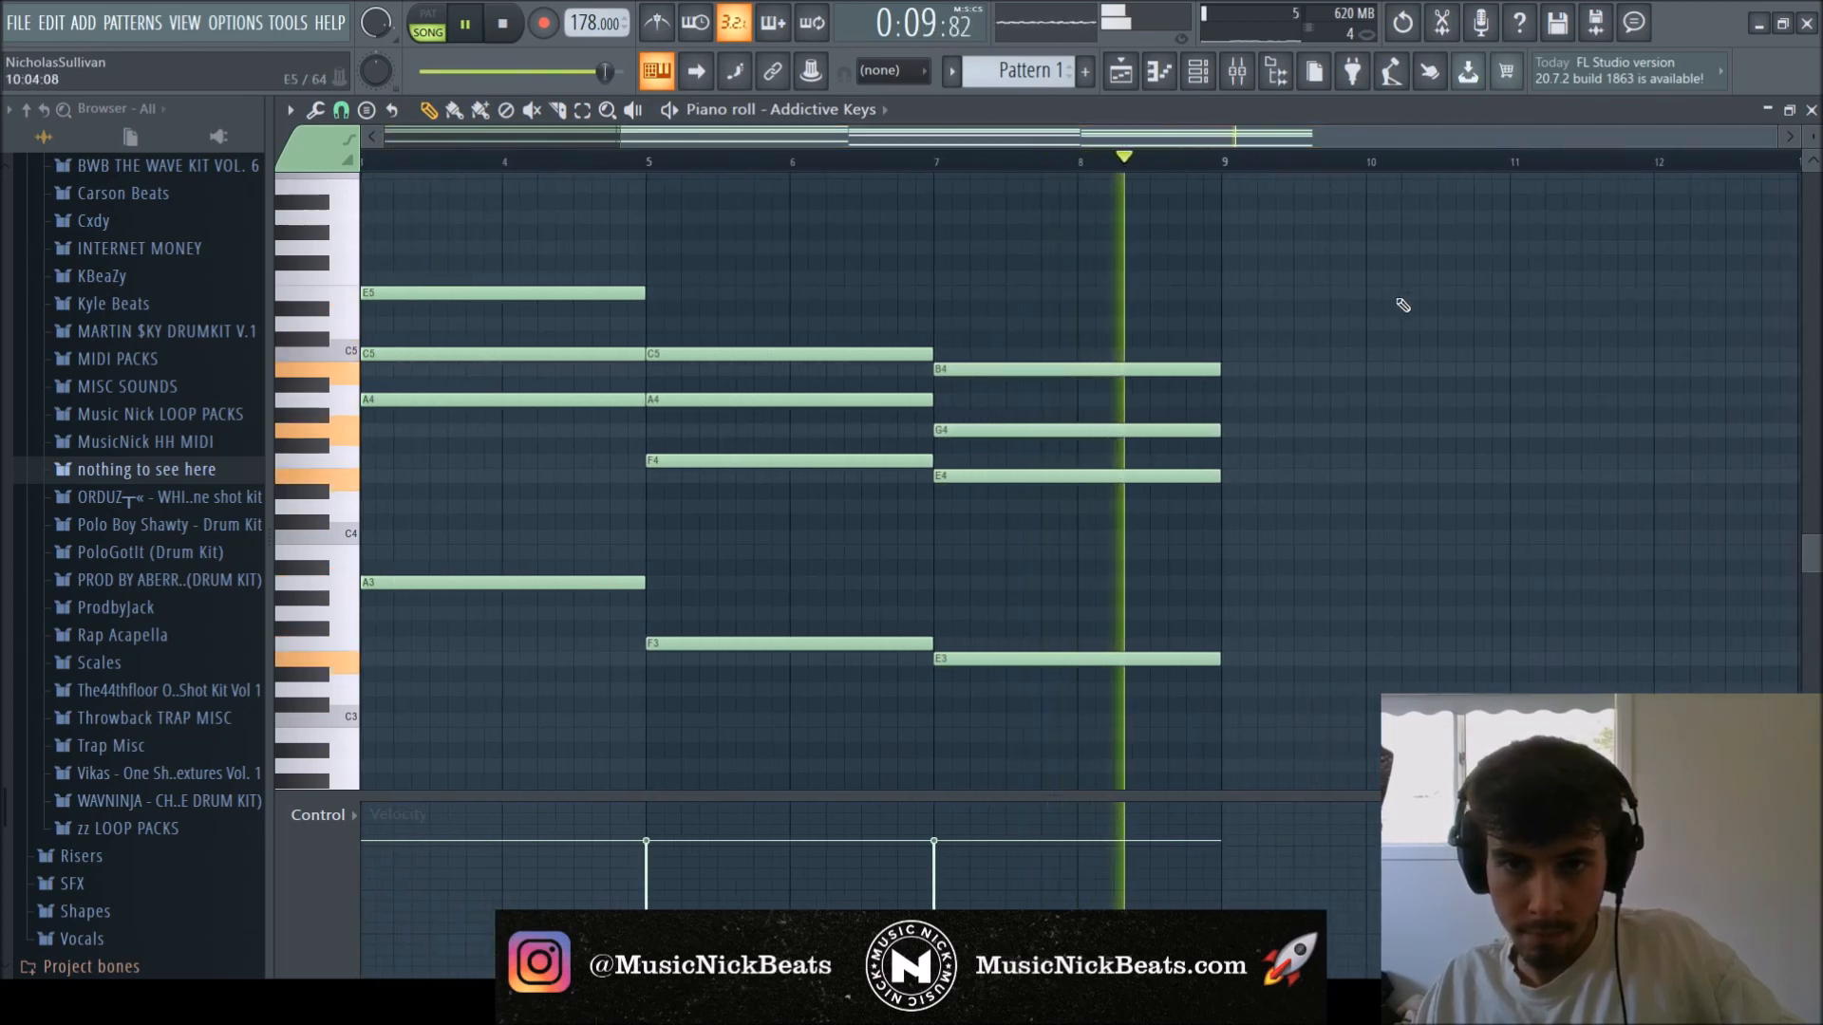
key("space")
Shorten the bar 7 chord to end midway through bar 8 and fill the gap with half-bar A4, F4, D4 and D3 notes.
scroll(1278, 411, "down", 2)
left_click_drag(1338, 672, 1261, 369)
left_click(1272, 400)
left_click_drag(1416, 404, 1320, 406)
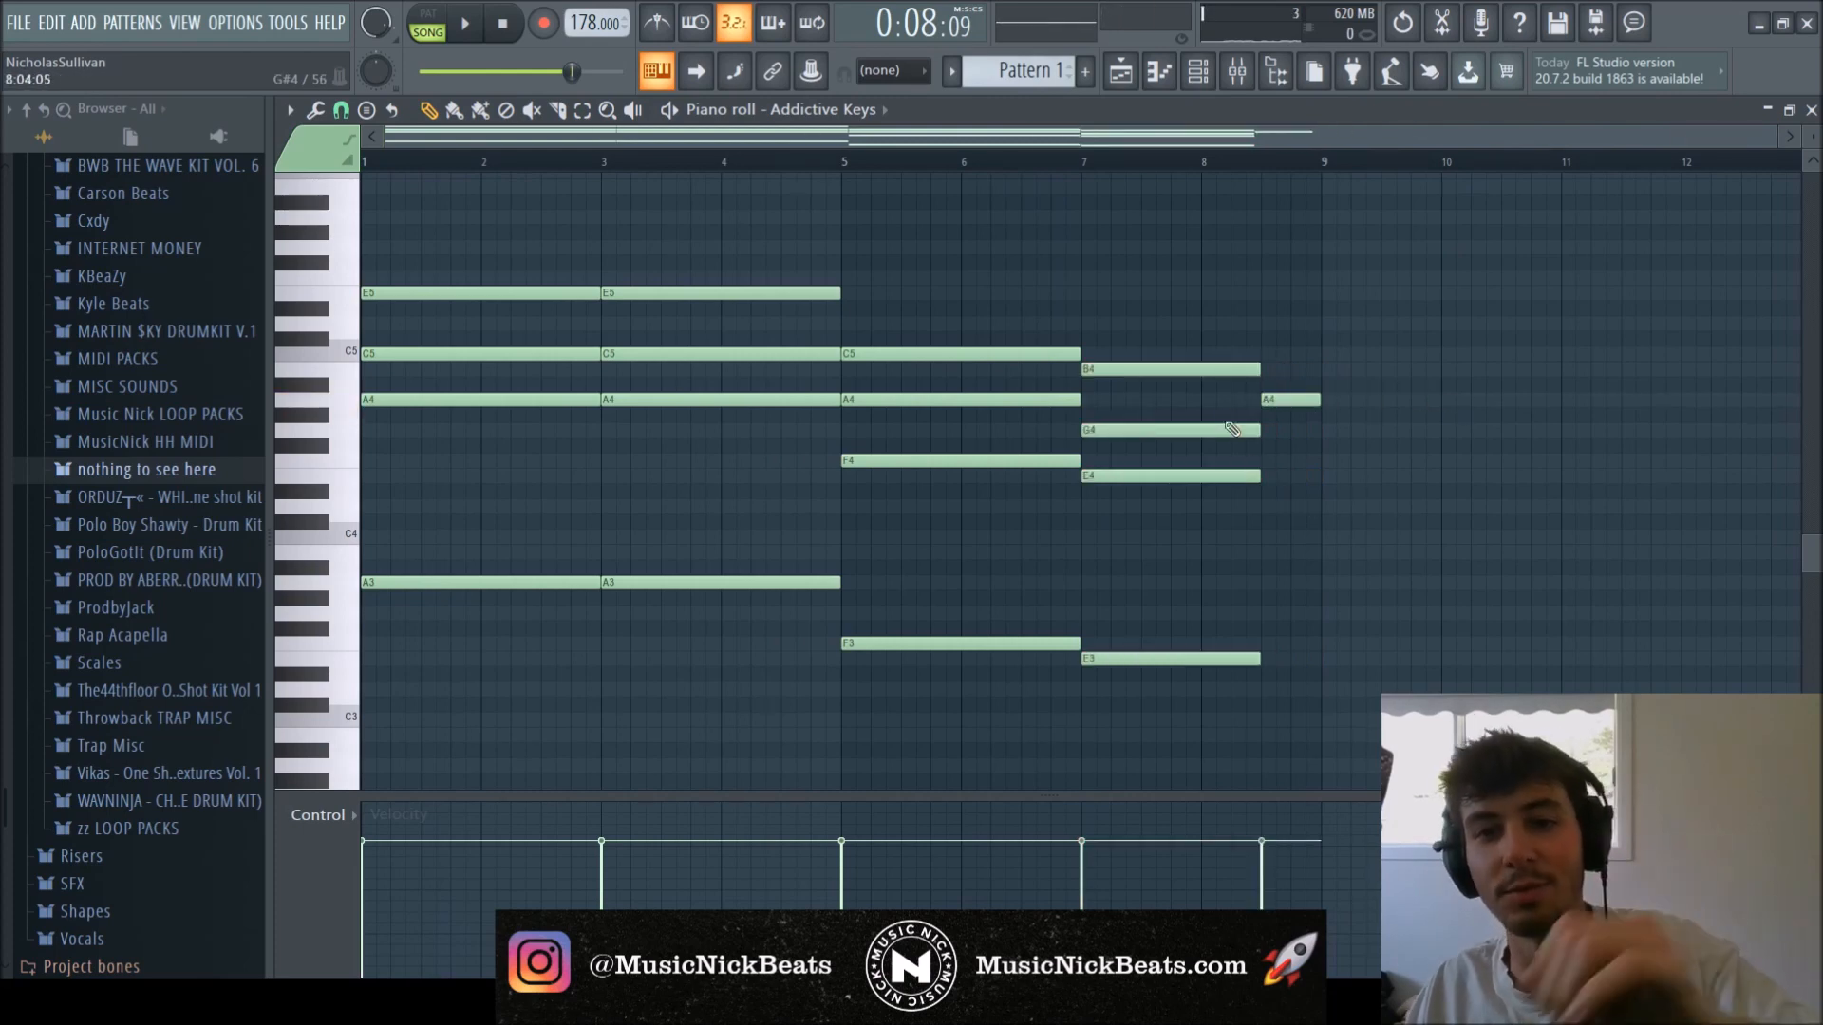
left_click(1263, 462)
left_click(1268, 506)
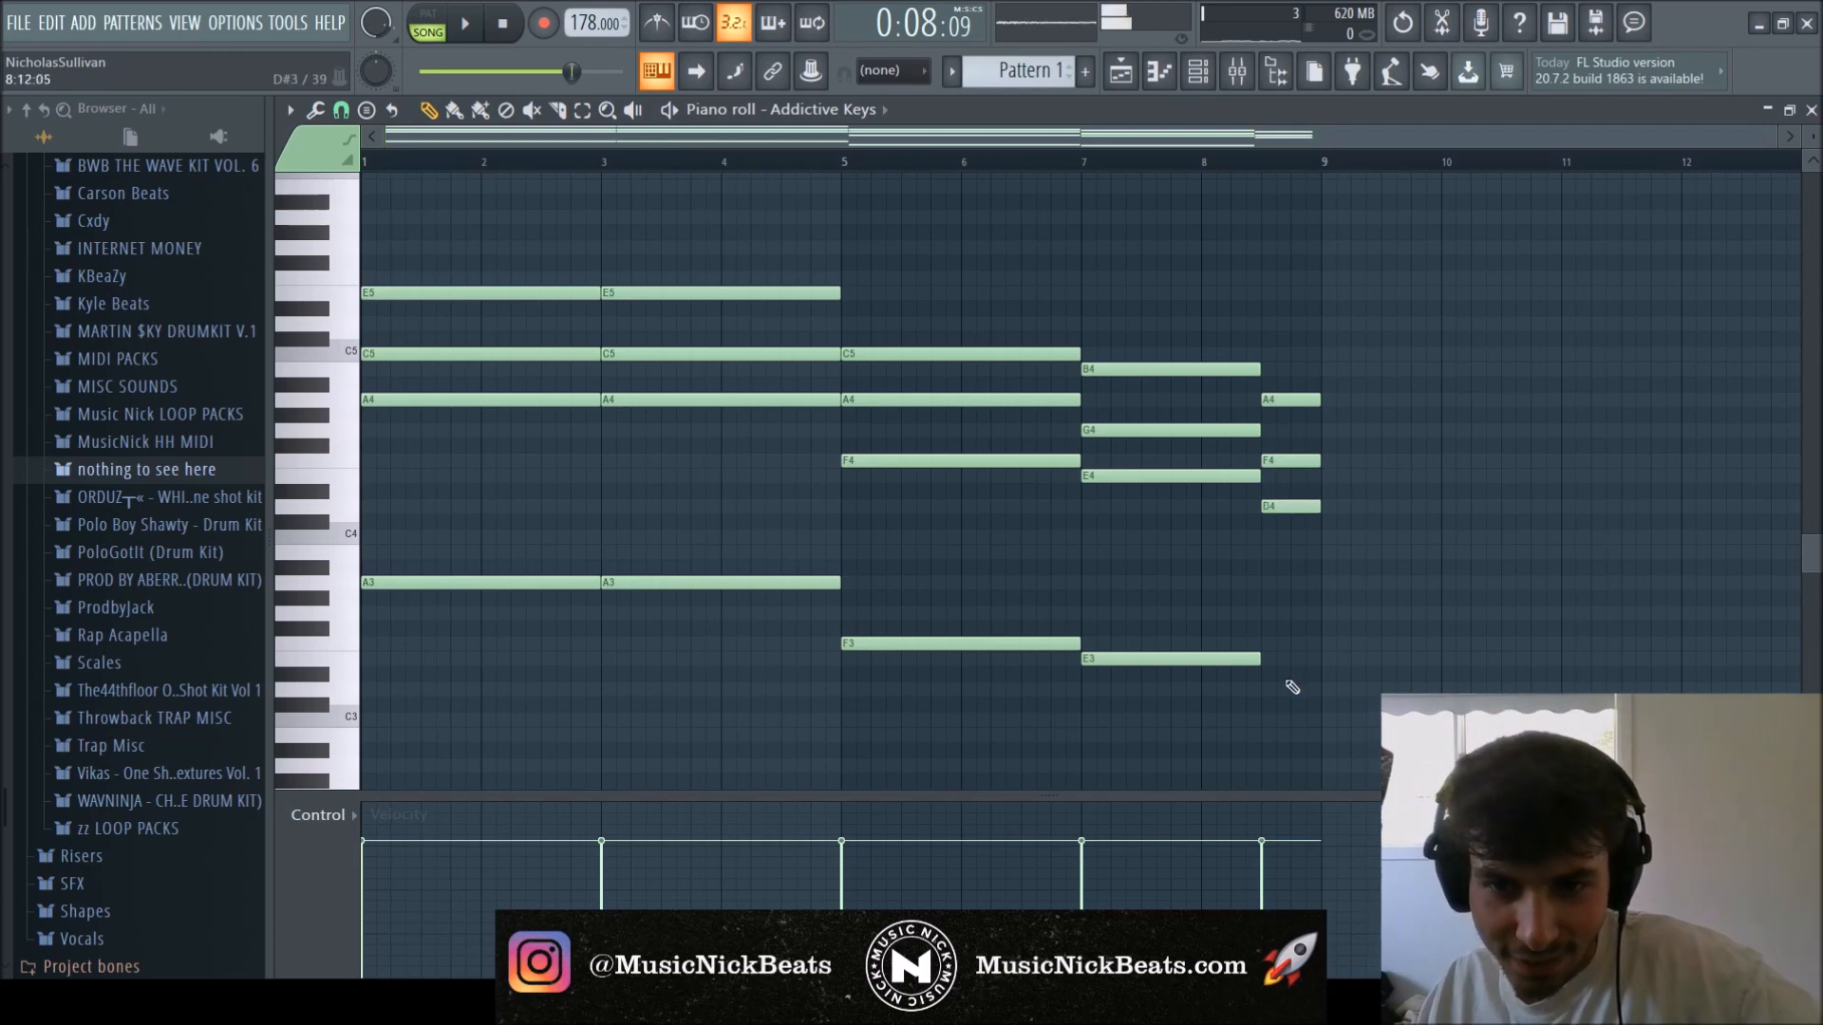
left_click(1267, 689)
key("space")
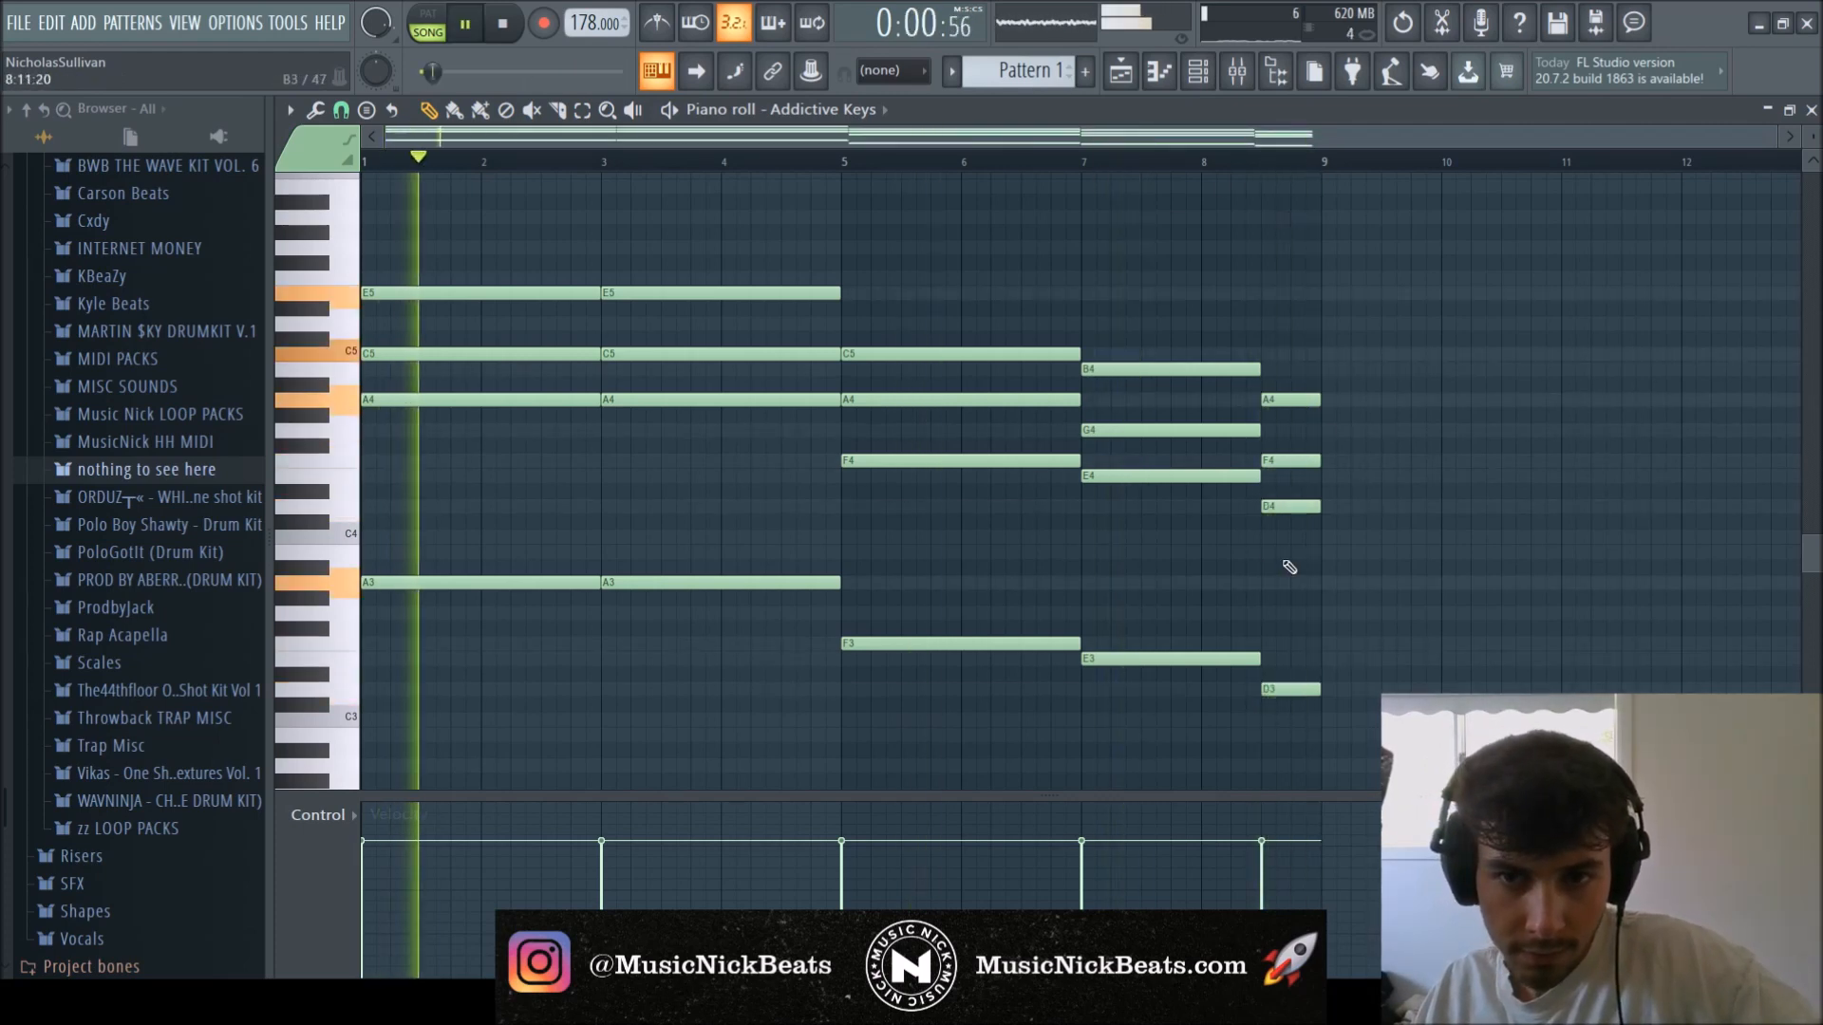
key("space")
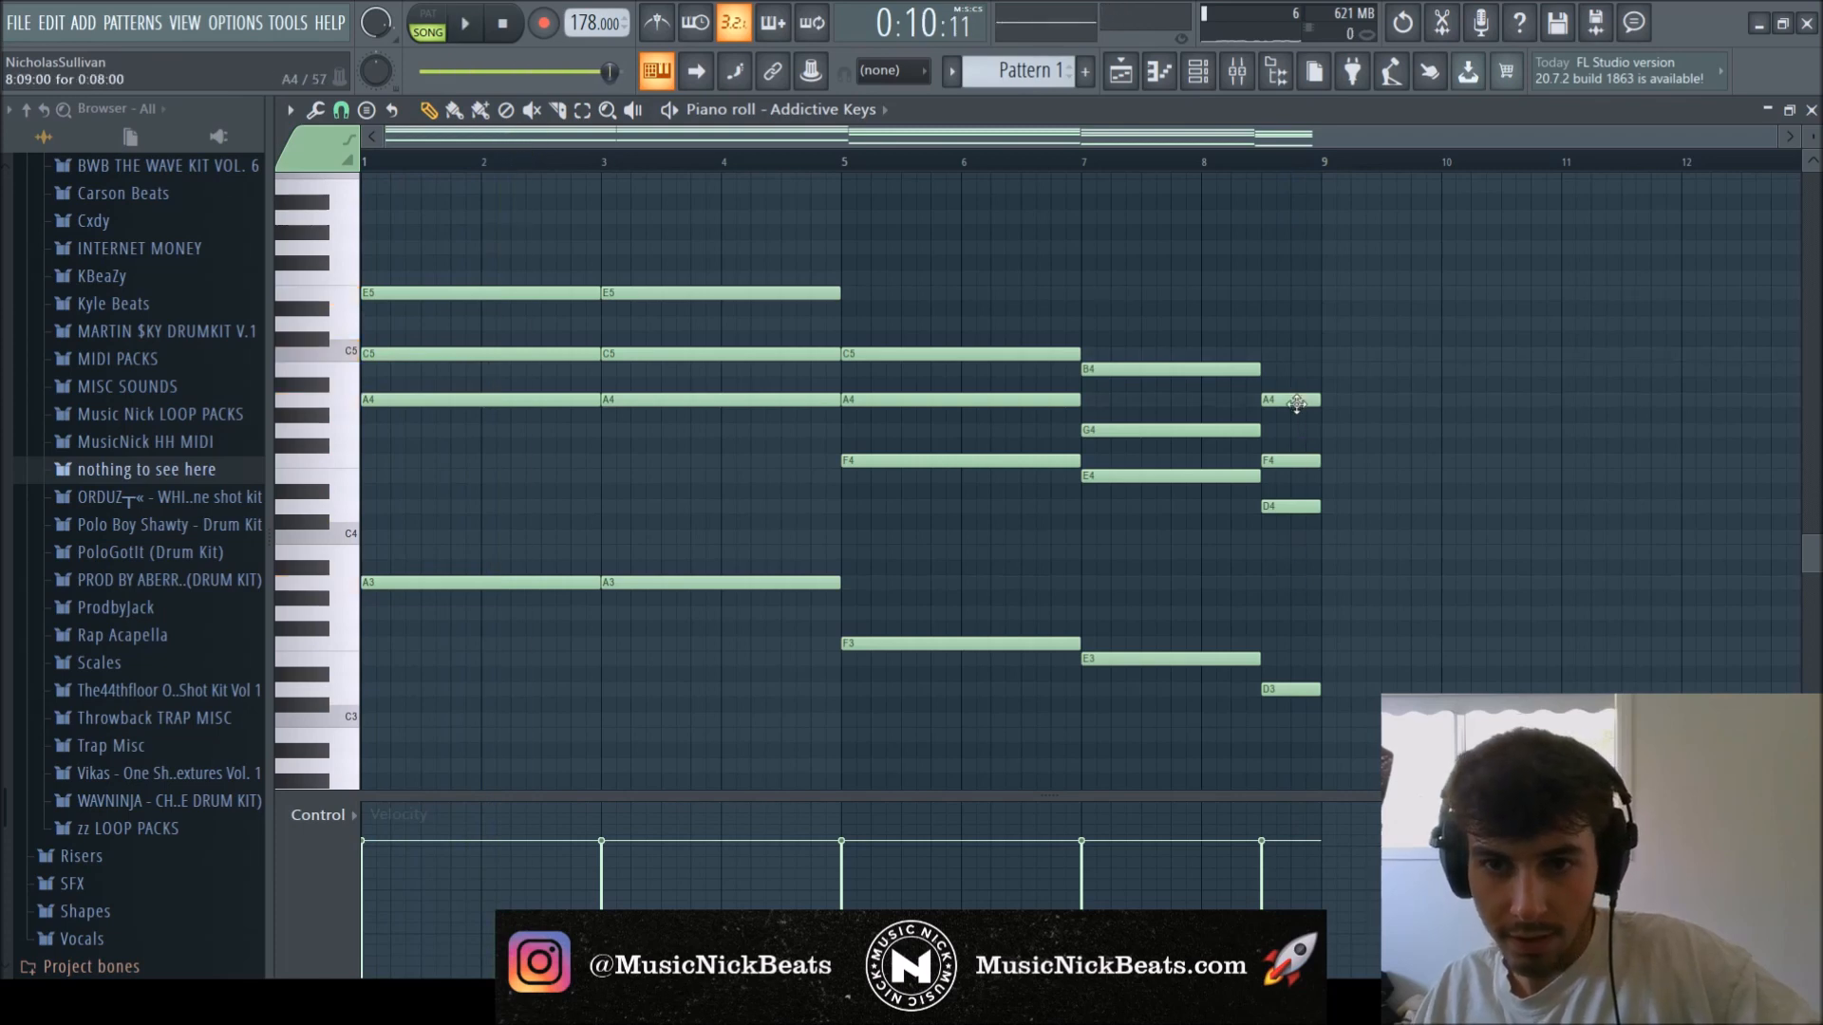
Lower the short A4 note at the end of bar 8 to G#4 and play back the change.
left_click_drag(1296, 404, 1296, 415)
key("space")
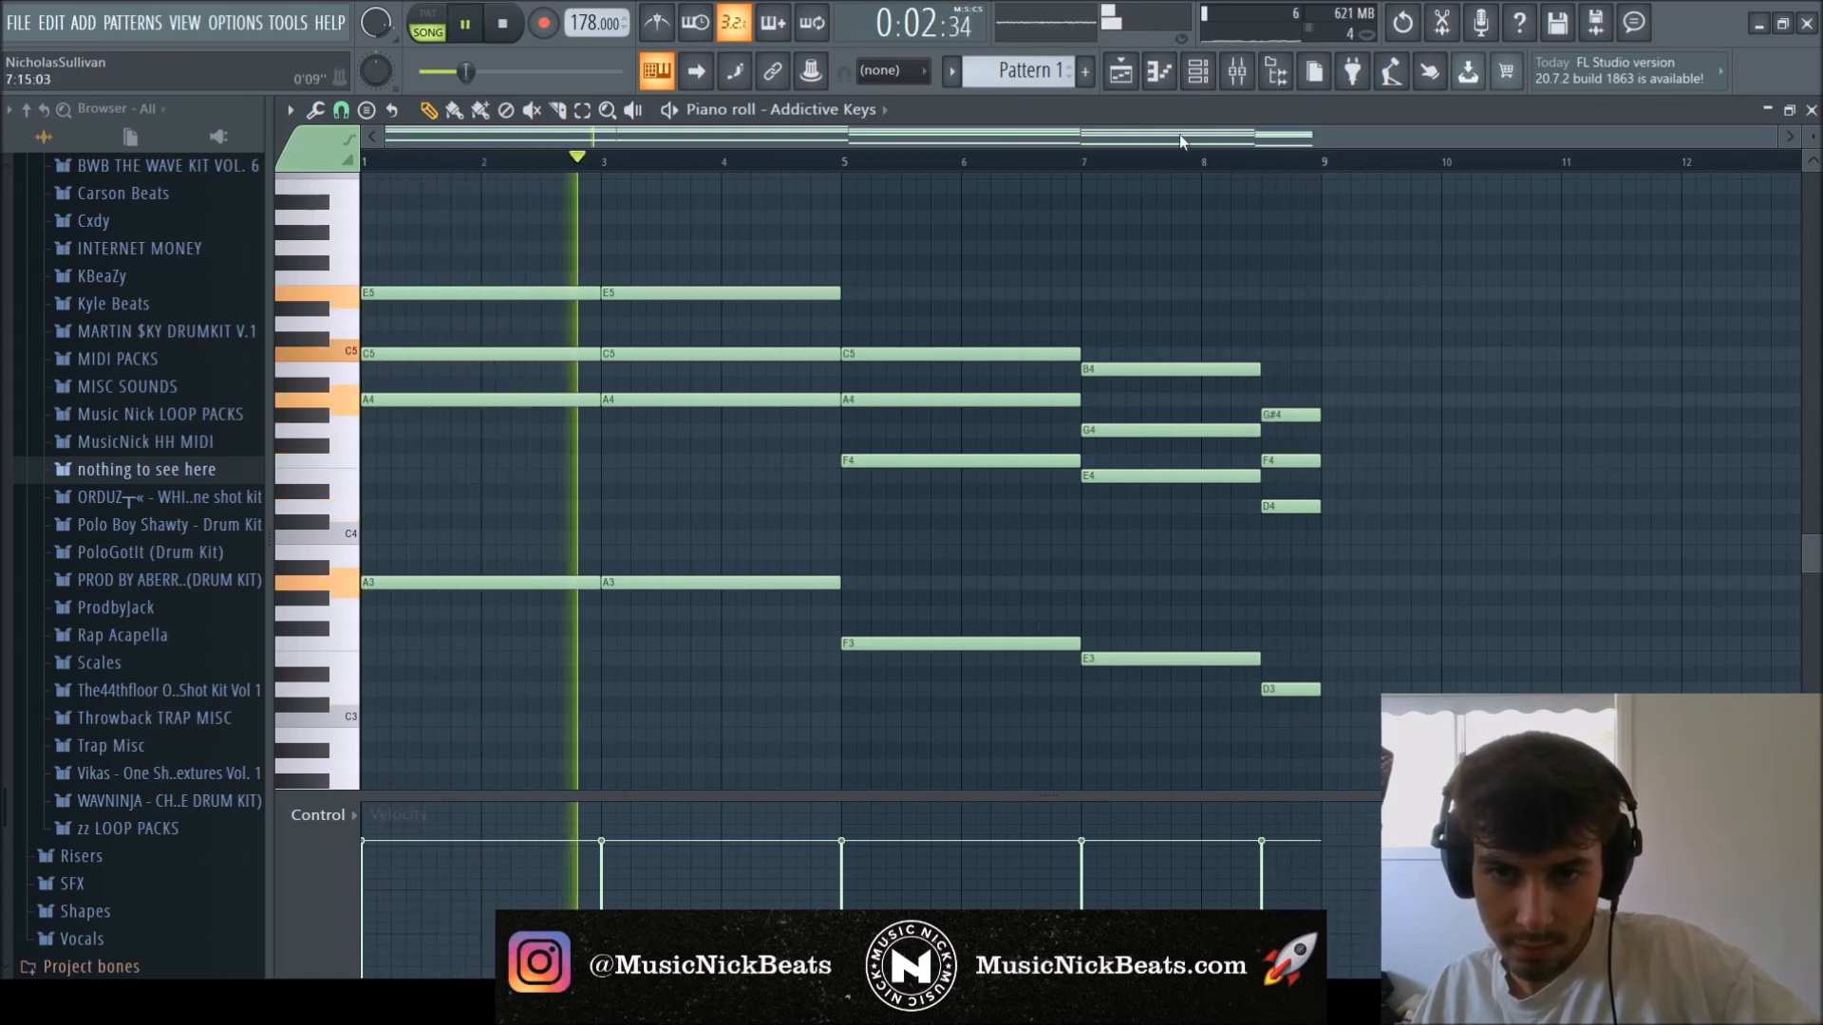
left_click(1206, 164)
key("space")
Delete the short F4, D4 and D3 notes below the G#4 in bar 8.
right_click(1291, 460)
right_click(1292, 506)
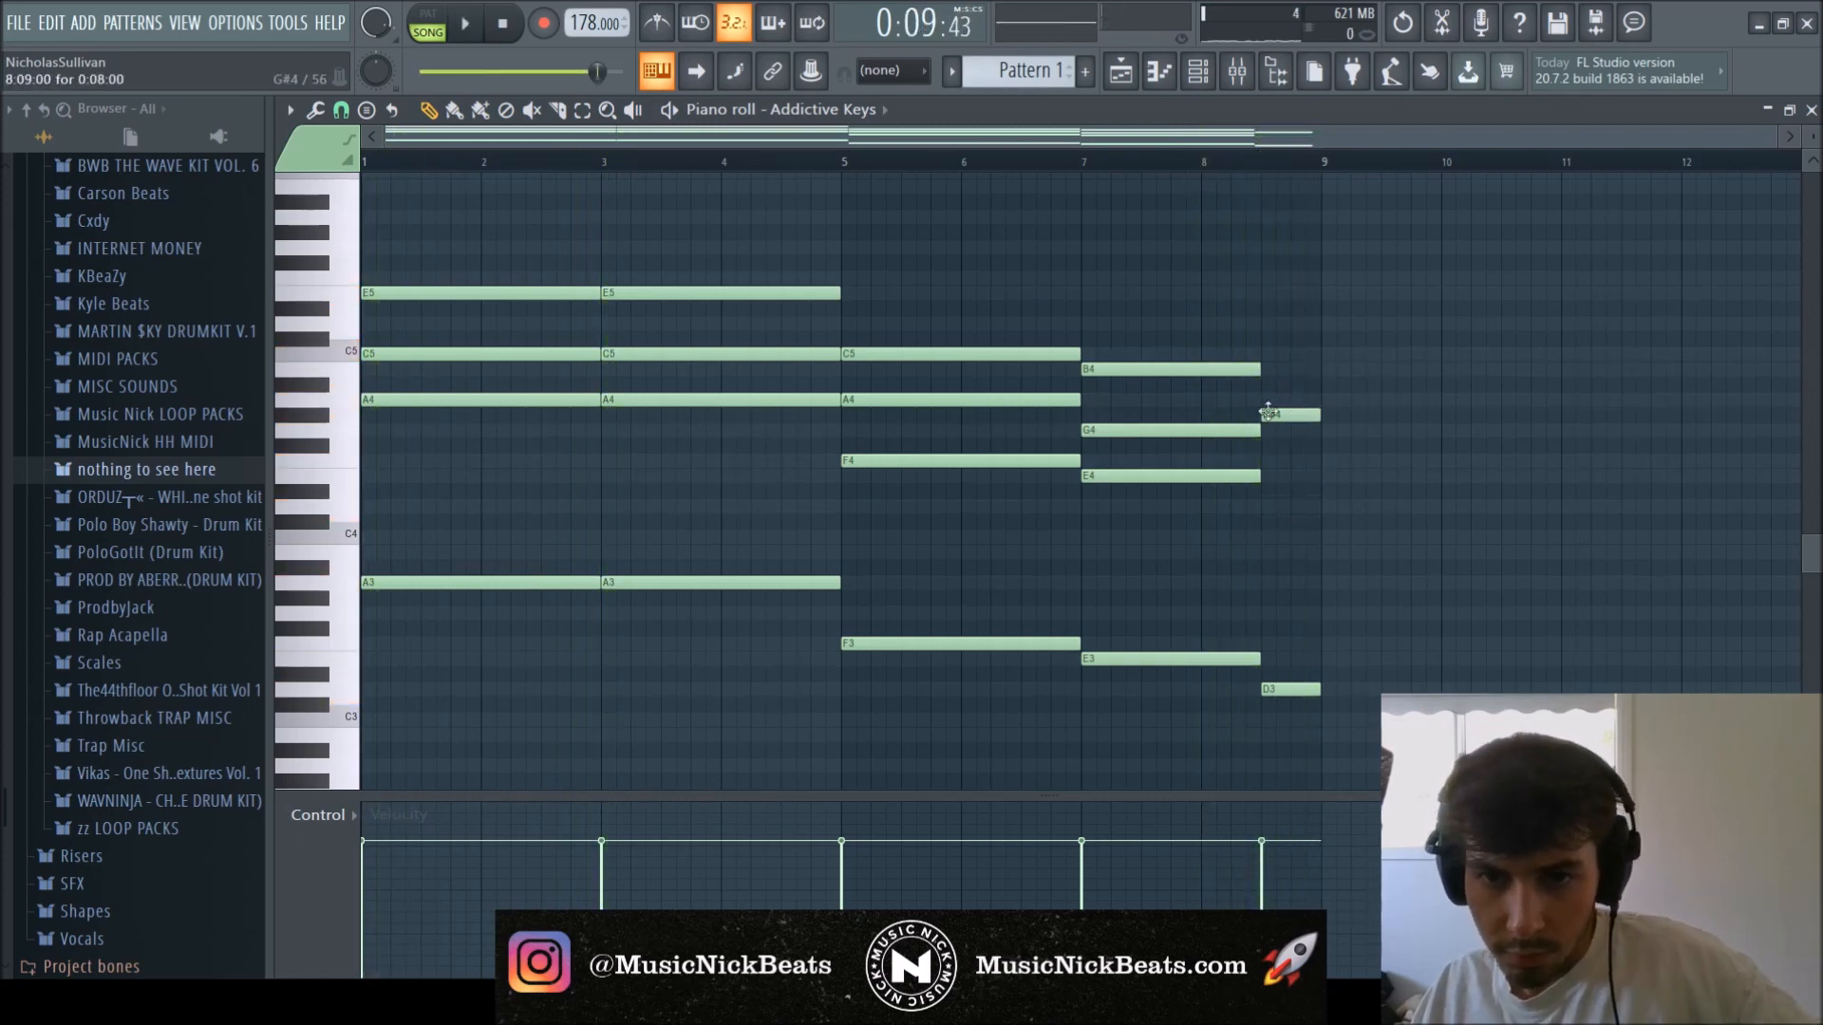
right_click(1299, 687)
Add half-bar B4 and D5 notes above the G#4 in bar 8 and transpose both down an octave to B3 and D4.
mouse_move(1288, 415)
left_mouse_down()
mouse_move(1289, 400)
mouse_move(1289, 430)
mouse_move(1289, 415)
left_mouse_up()
left_click(1281, 369)
left_click(1282, 323)
left_click(1290, 323)
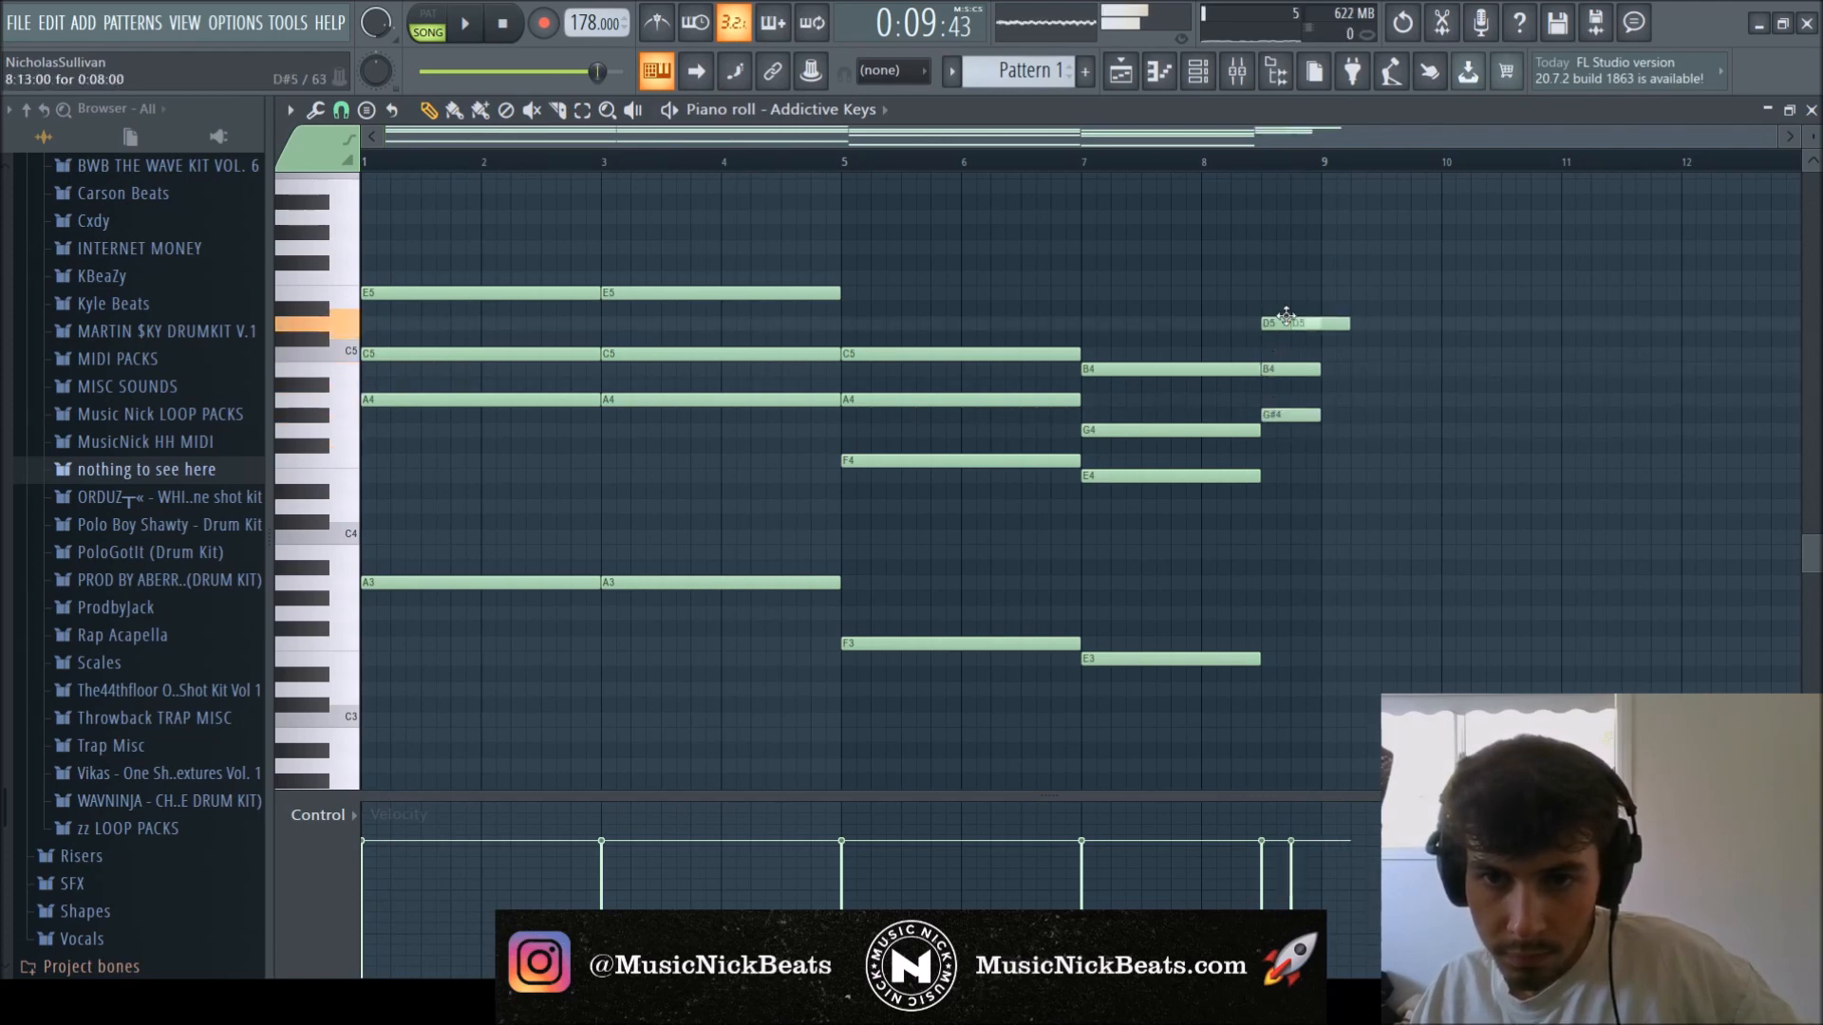
left_click_drag(1287, 316, 1294, 258)
right_click(1303, 262)
left_click_drag(1341, 379, 1319, 309)
key("ctrl+Down")
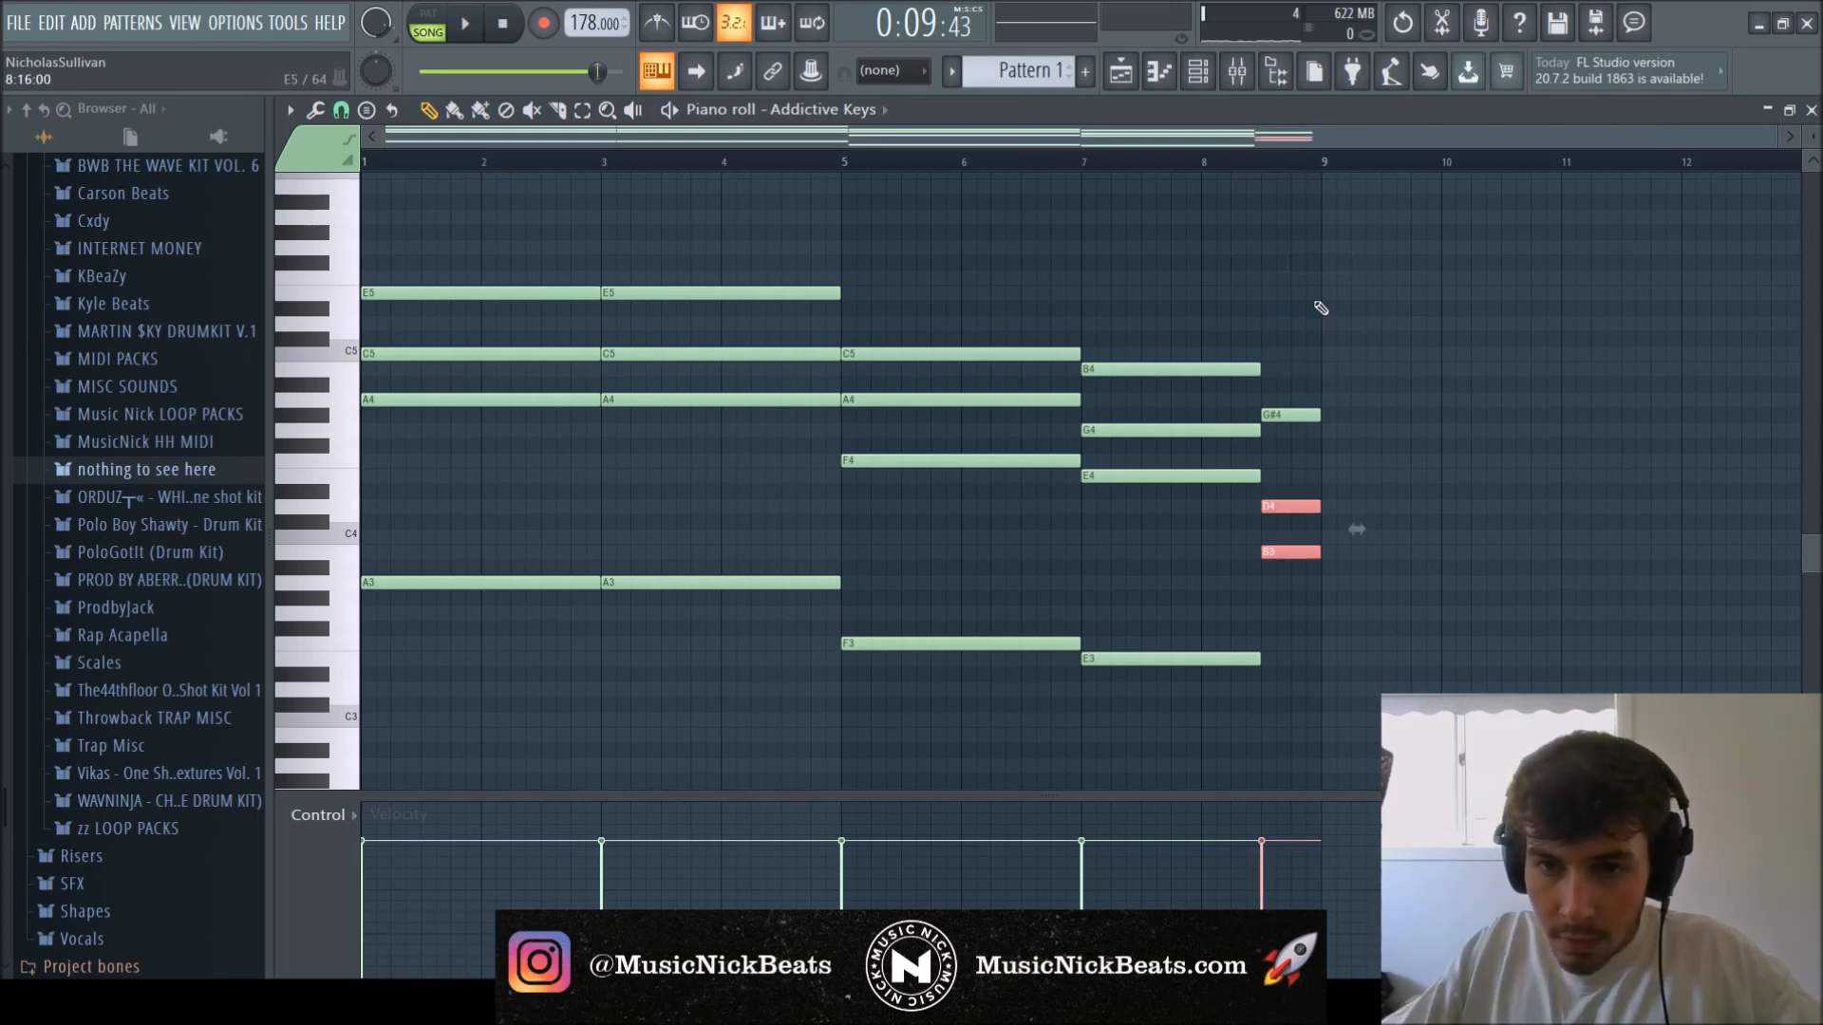
key("space")
key("space")
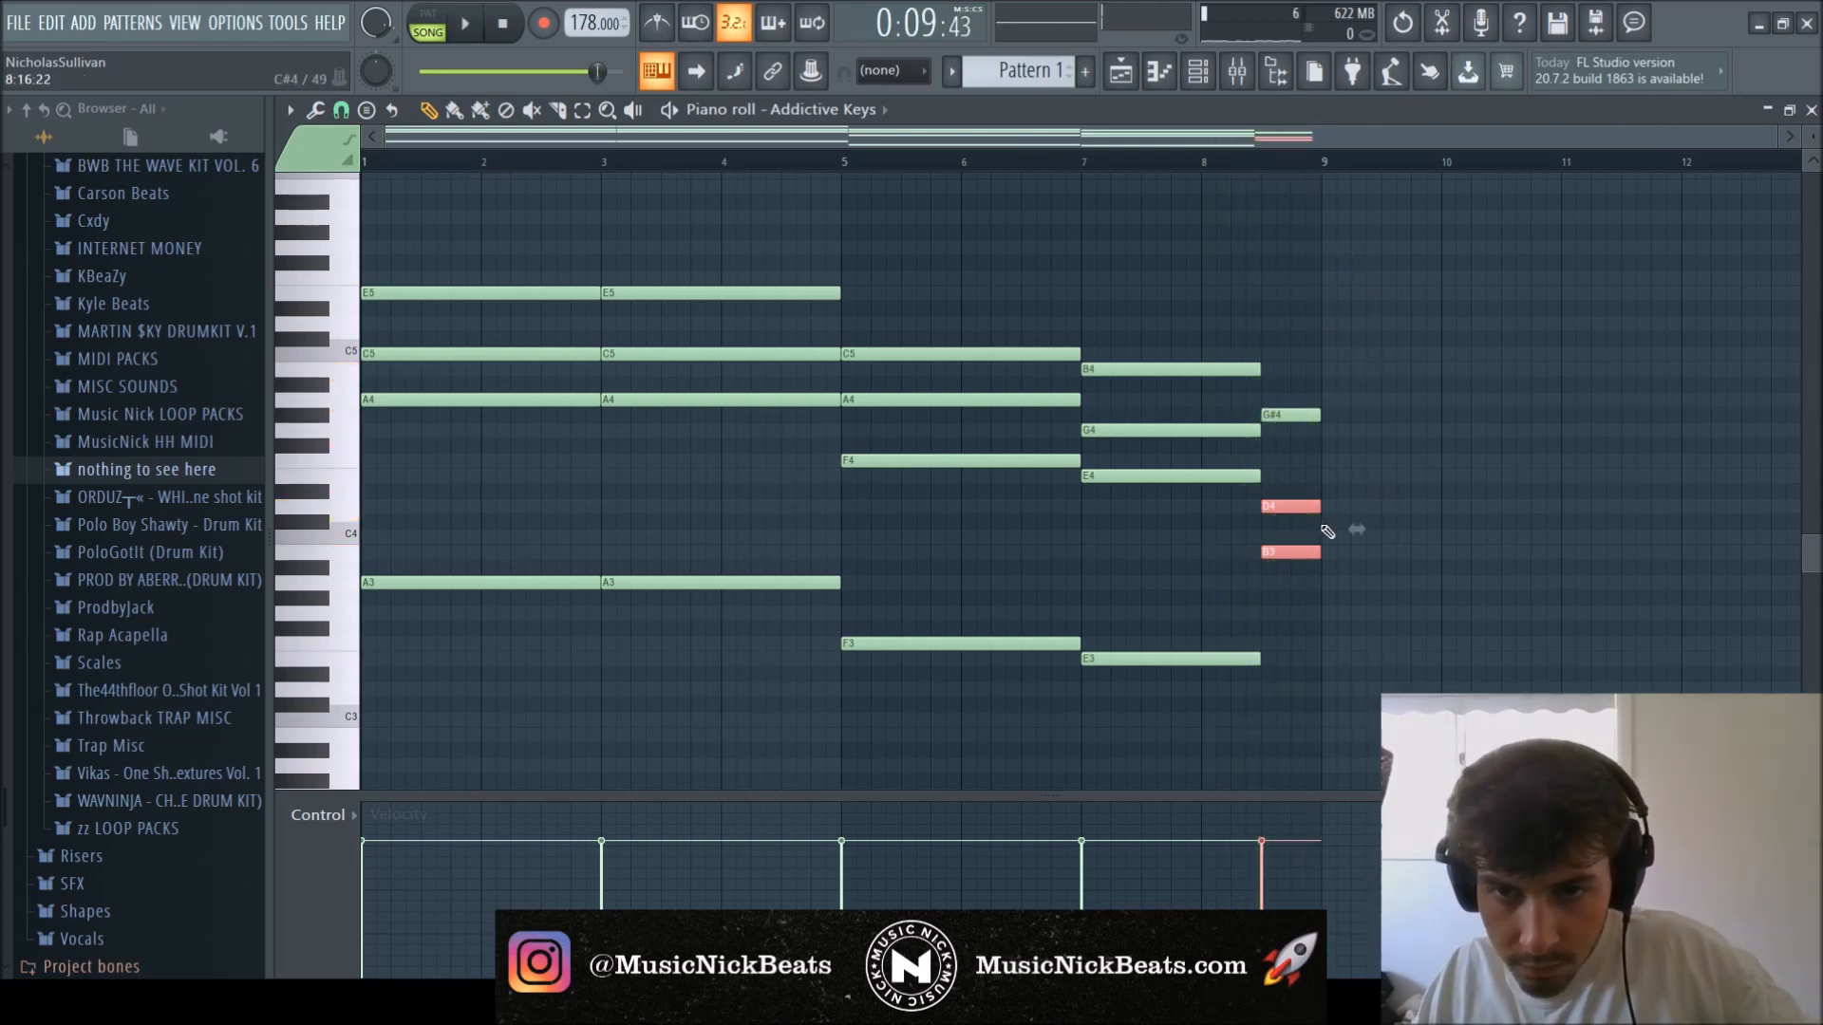
Add a half-bar G#3 bass note under the short bar 8 chord and play it back.
left_click(1265, 689)
left_click(1266, 627)
left_click_drag(1265, 627, 1262, 596)
key("space")
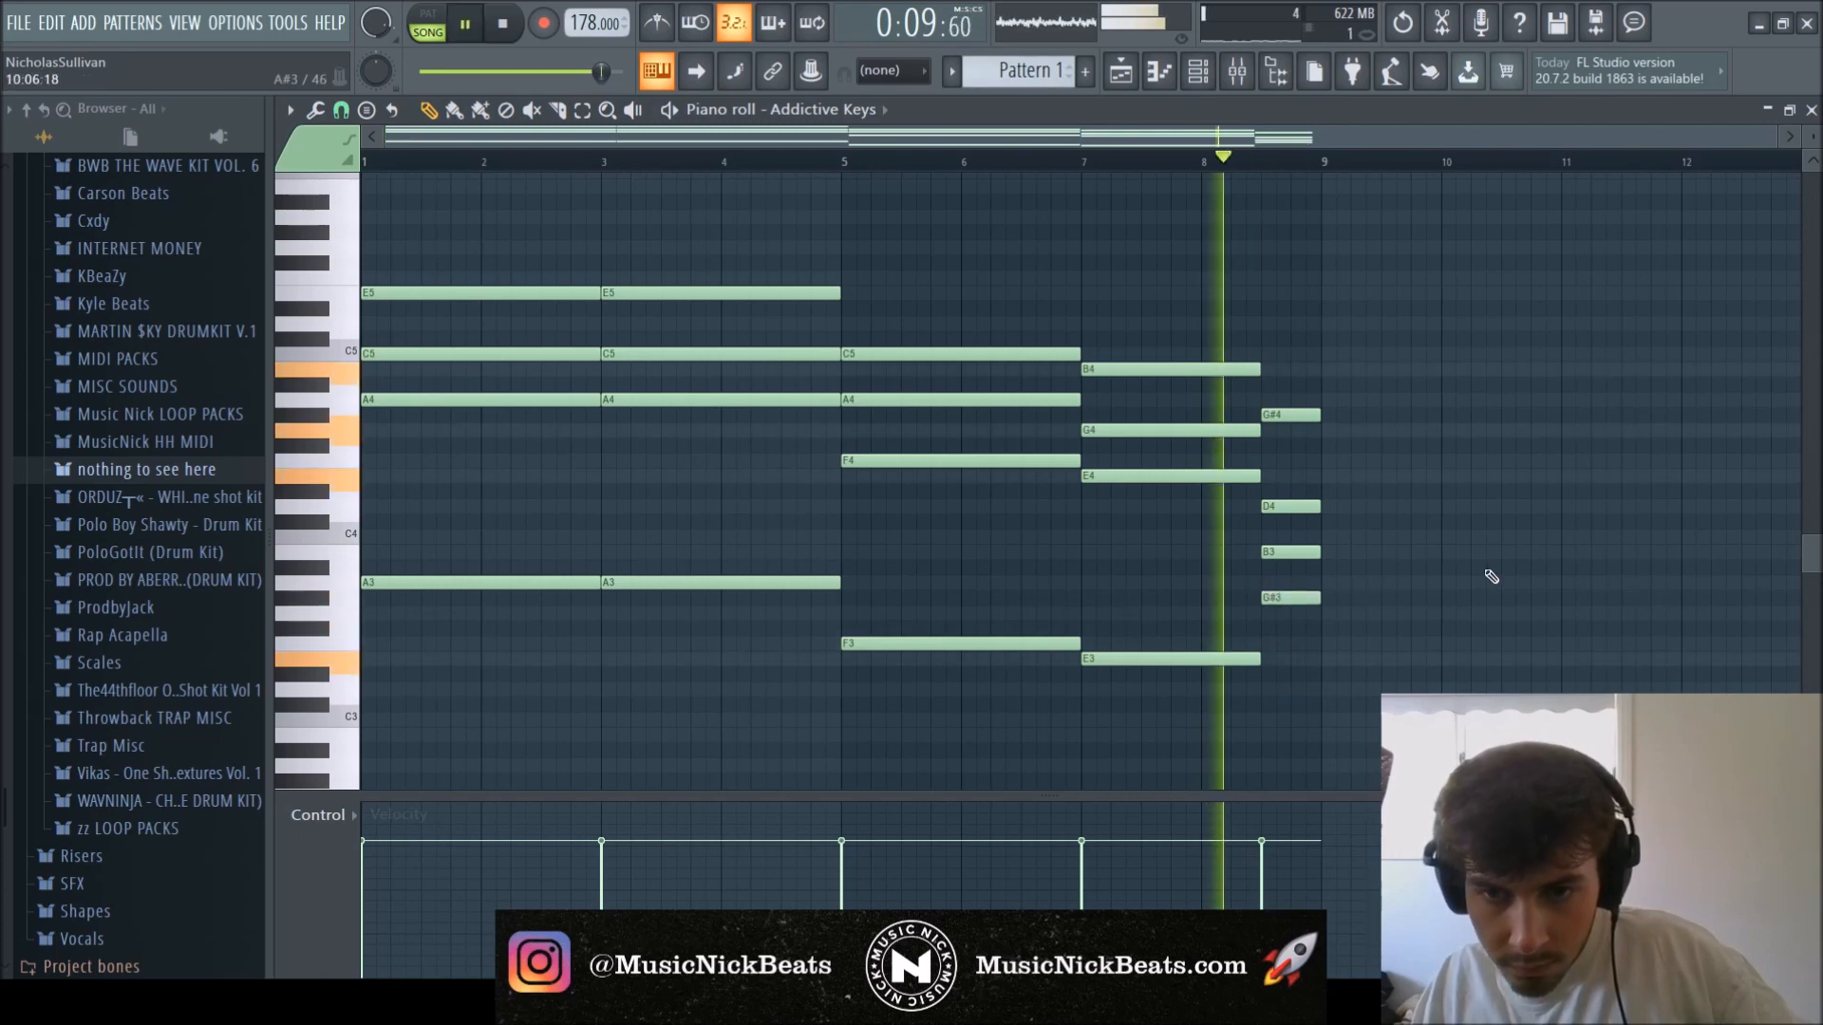
key("space")
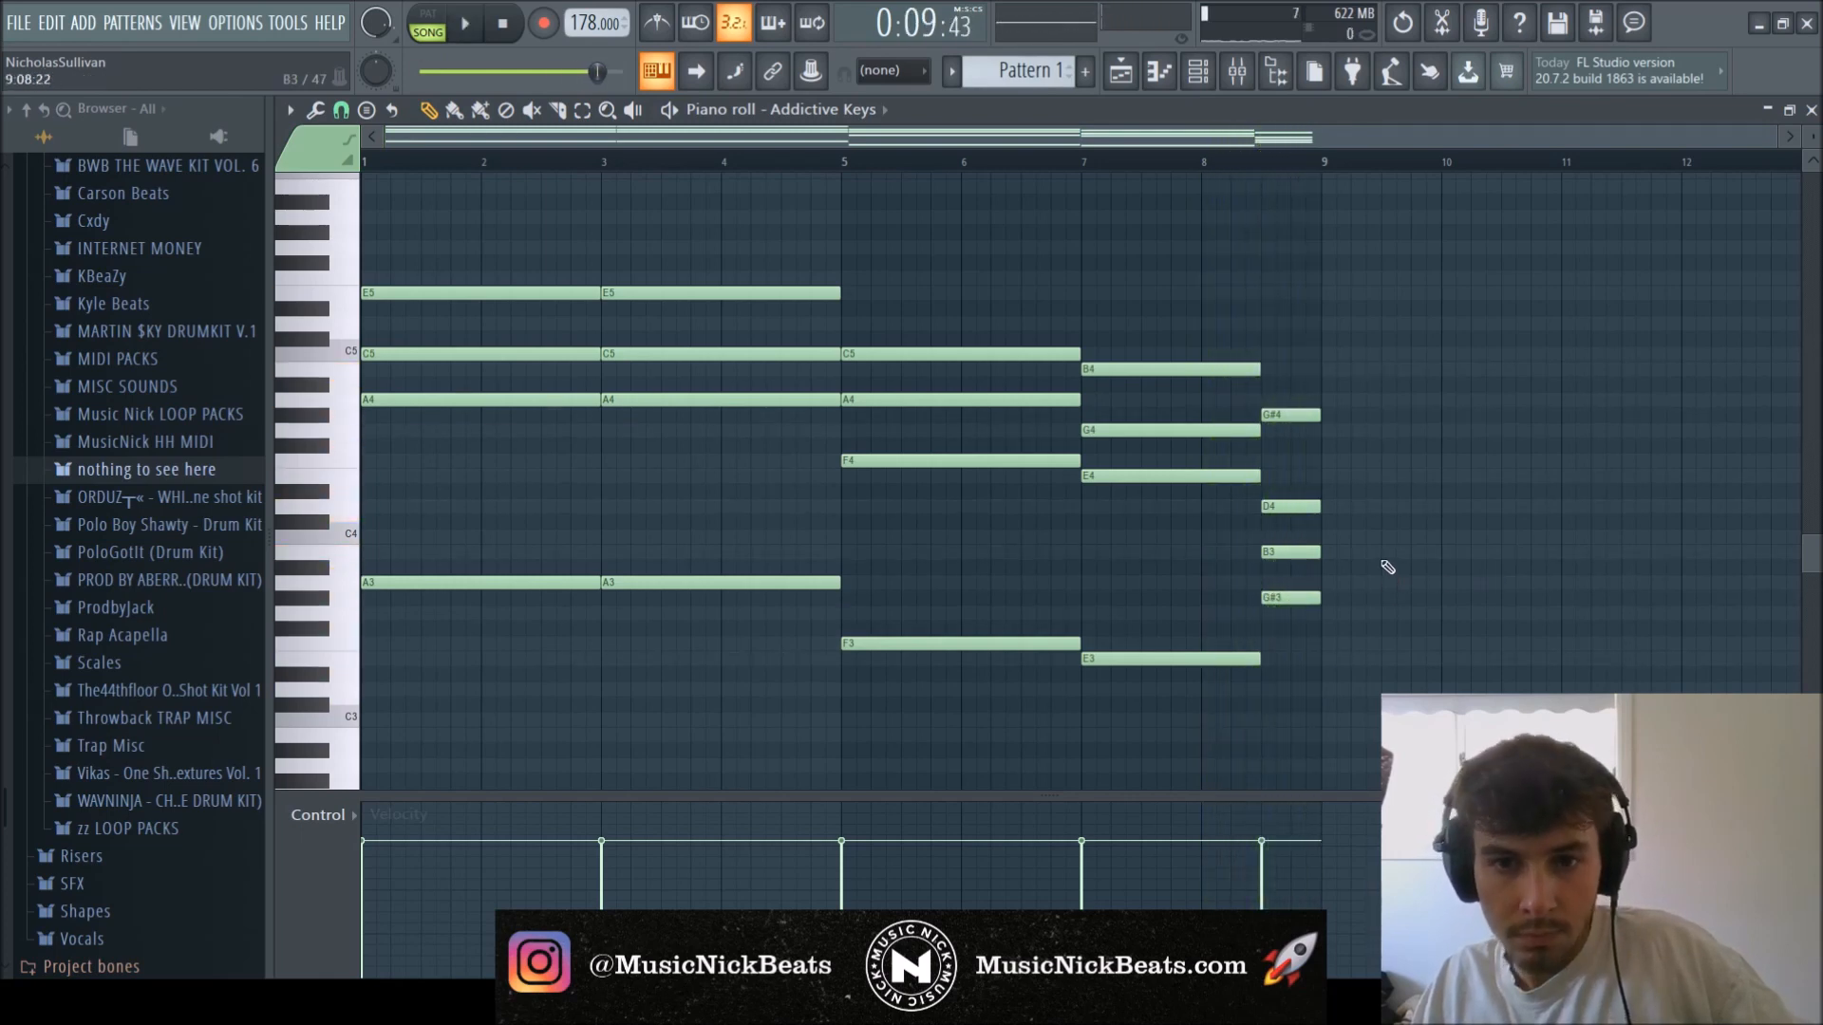
Transpose the short B3 note in bar 8 up an octave to B4, listen to the chord, and clear the selection.
left_click(1286, 550)
key("ctrl+Up")
key("space")
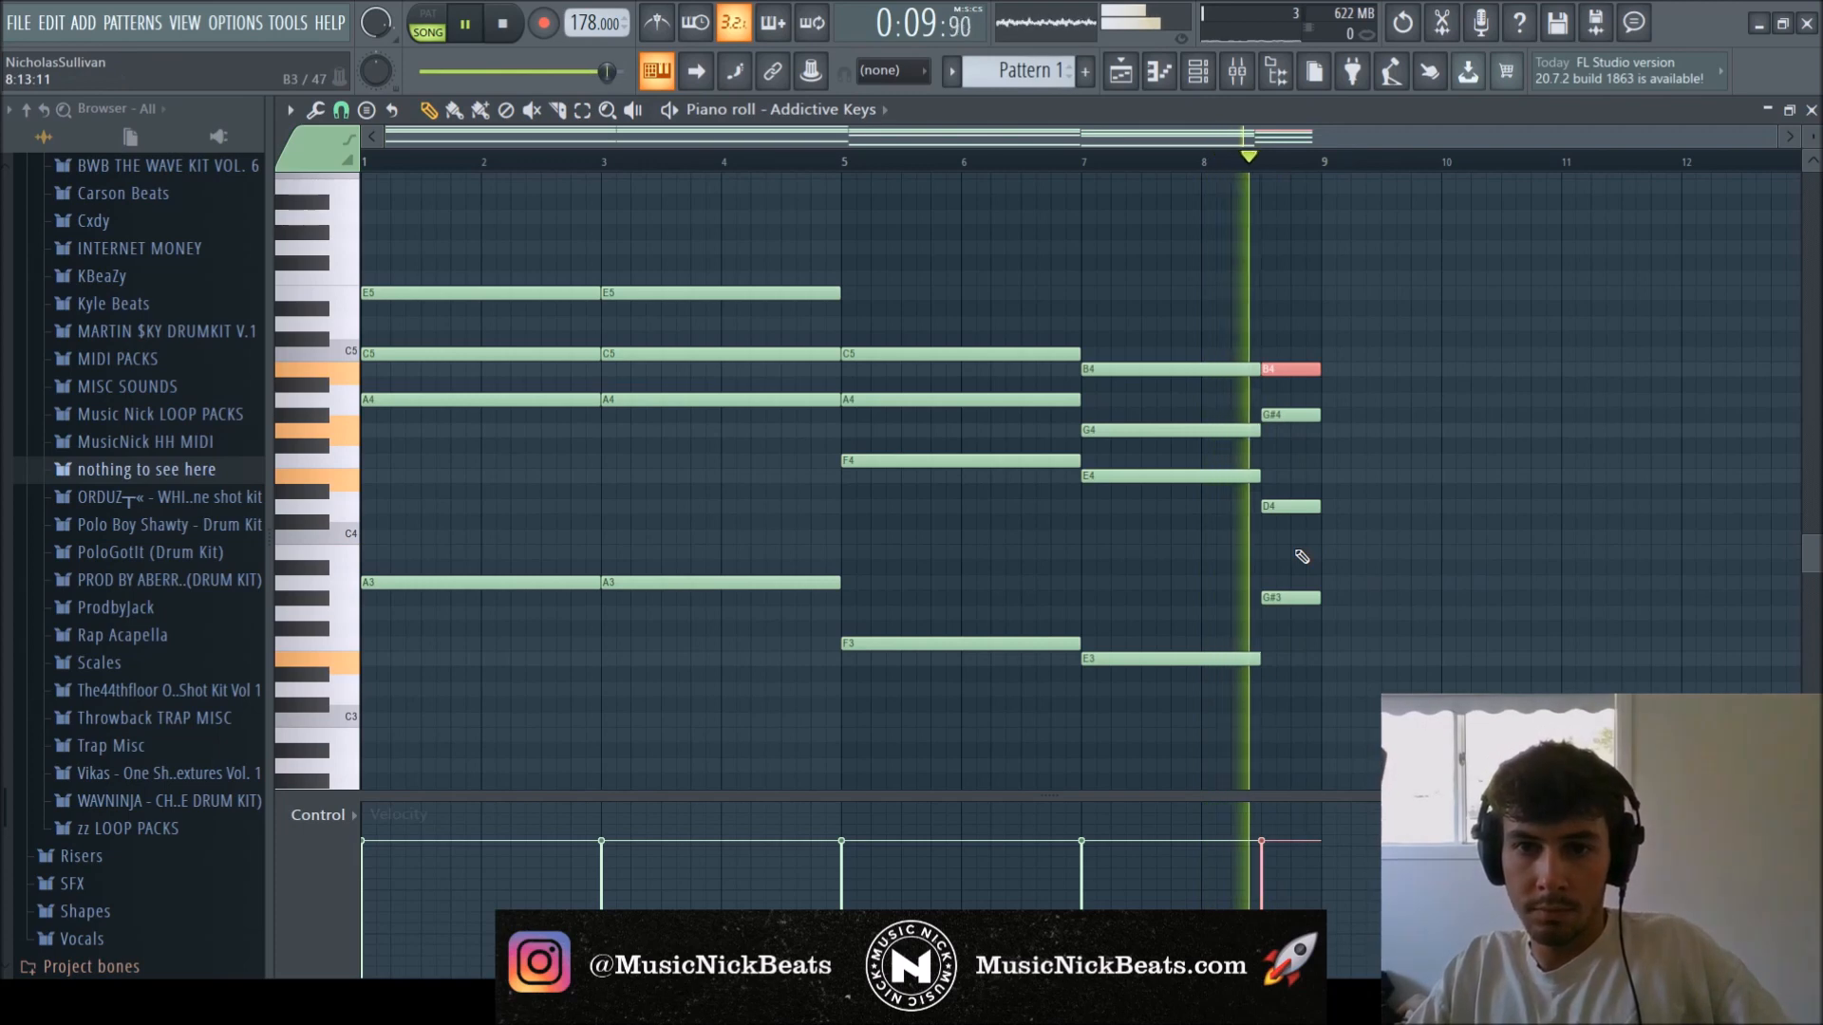
key("space")
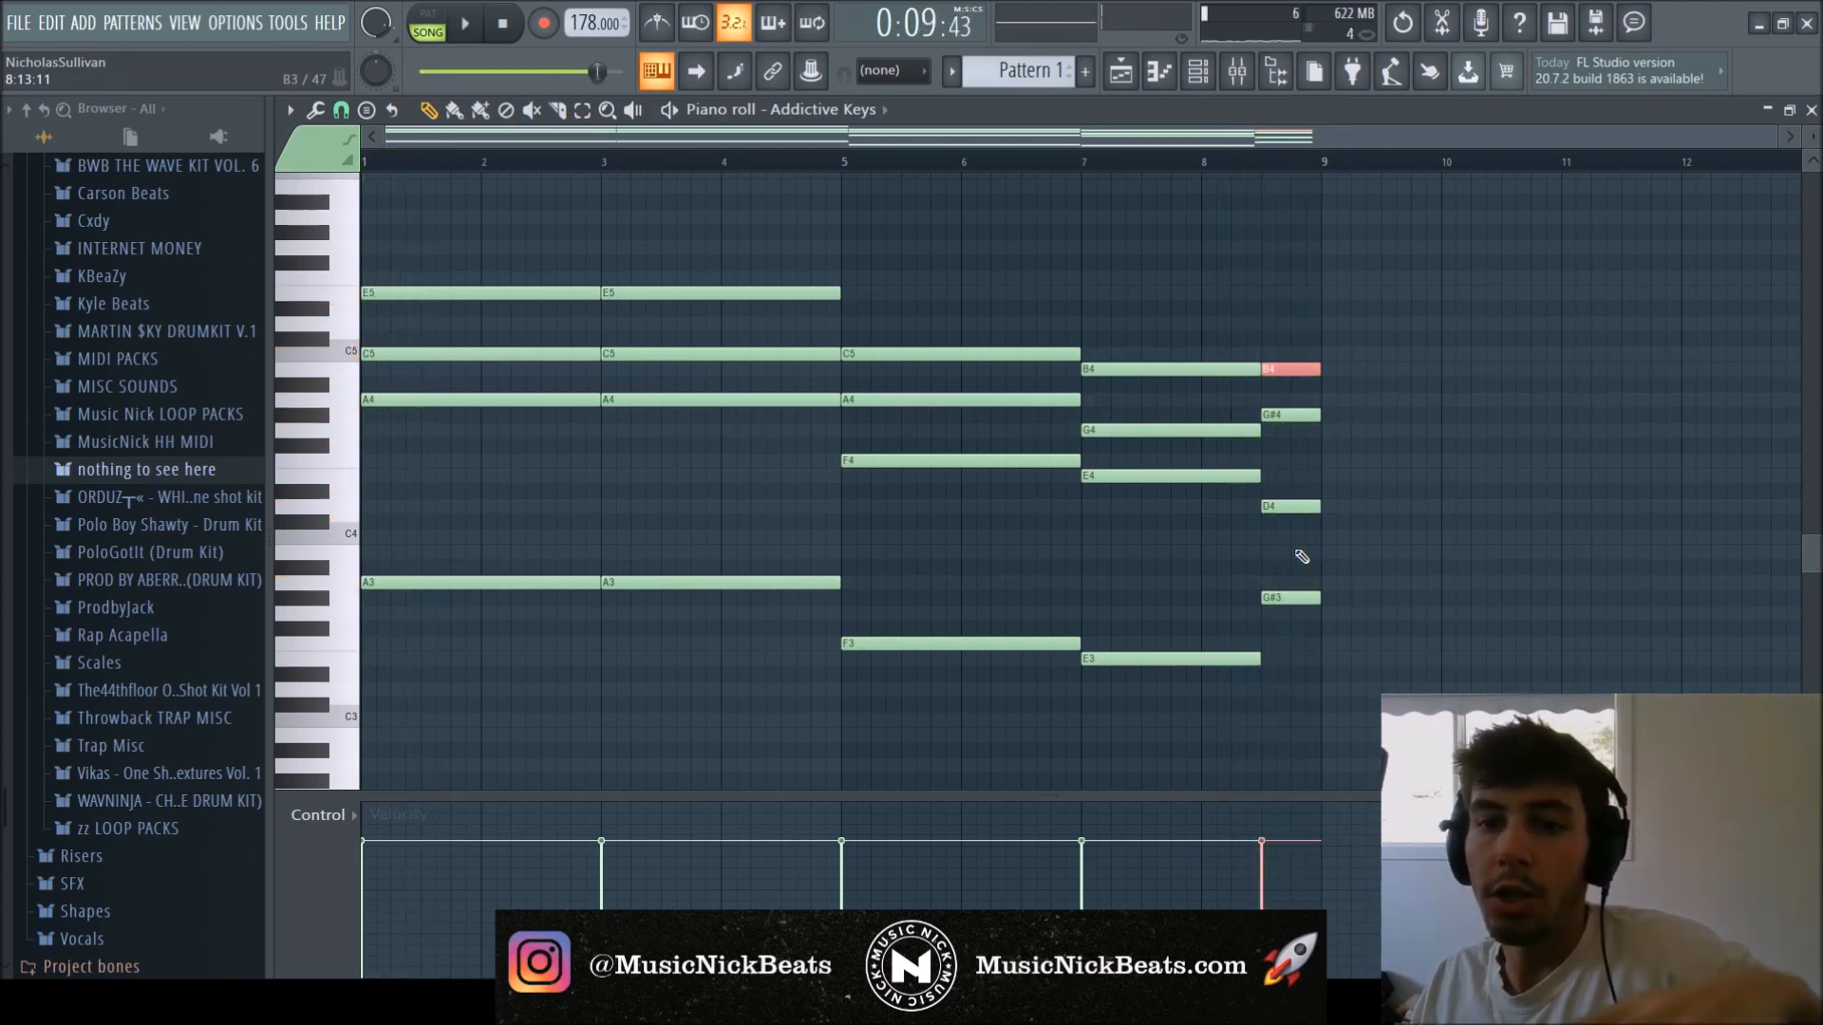
right_click(1540, 536)
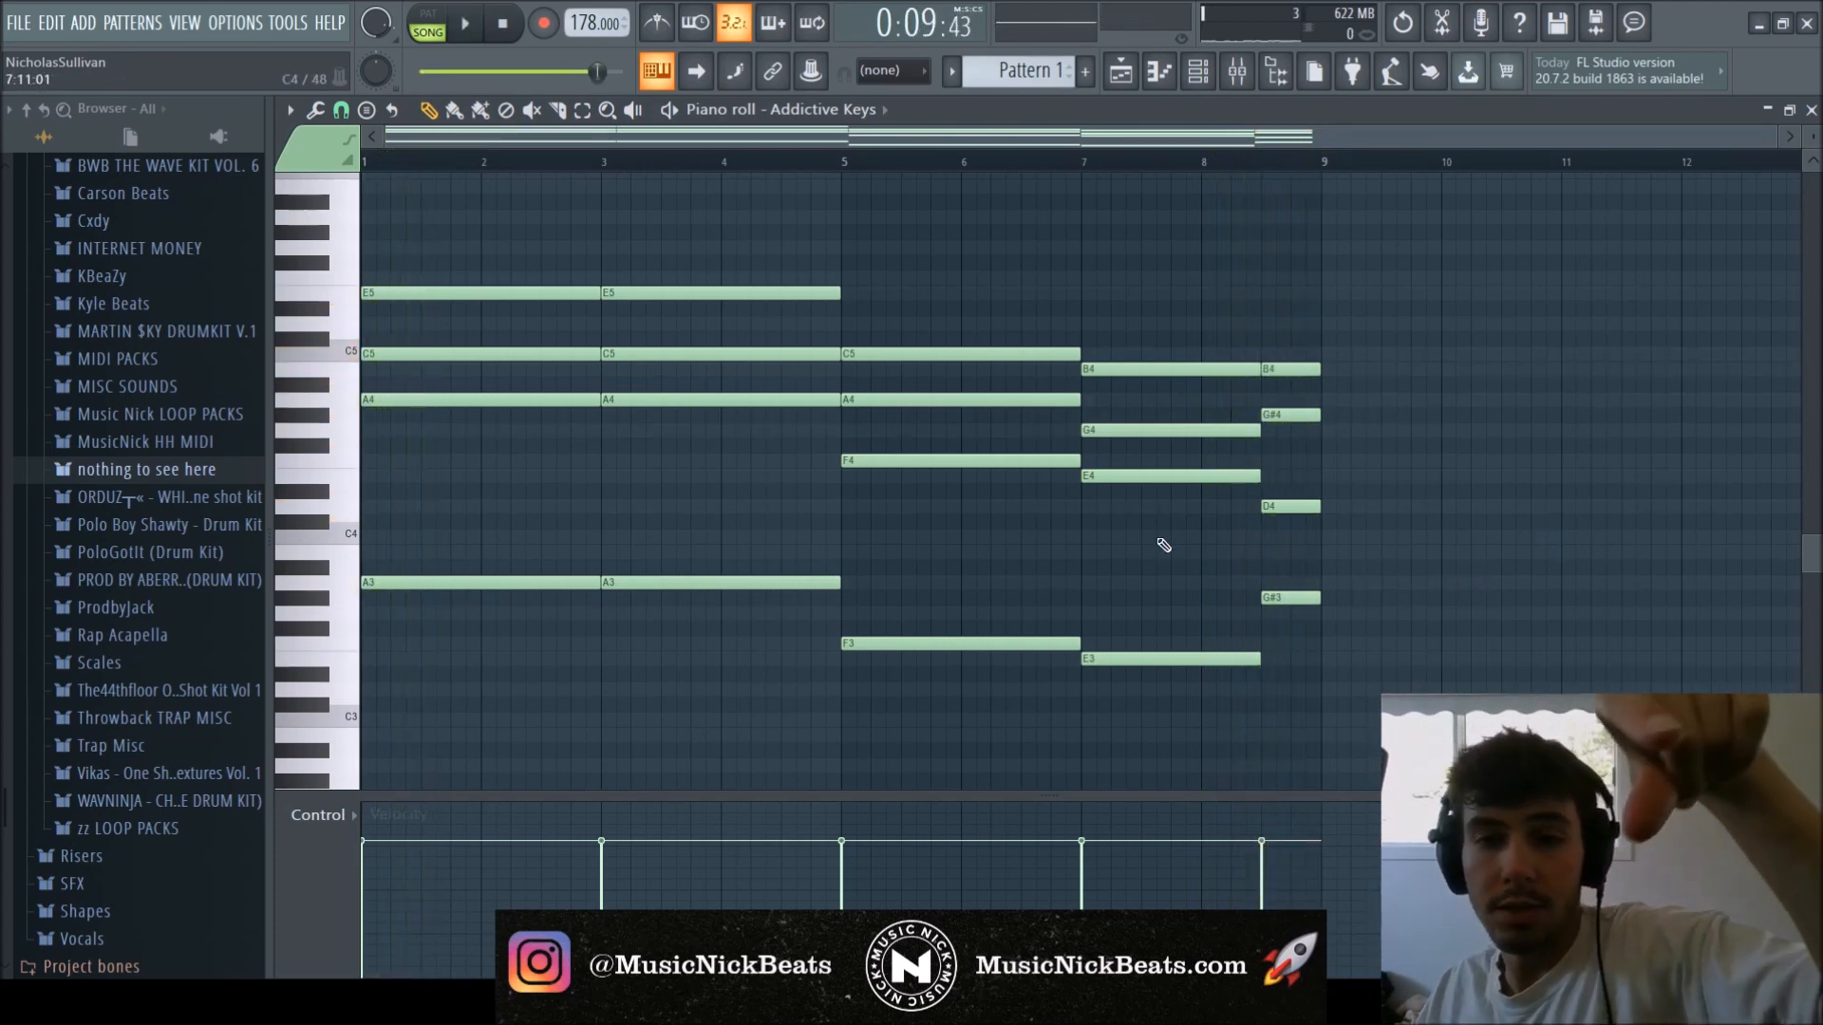
scroll(1215, 494, "up", 1)
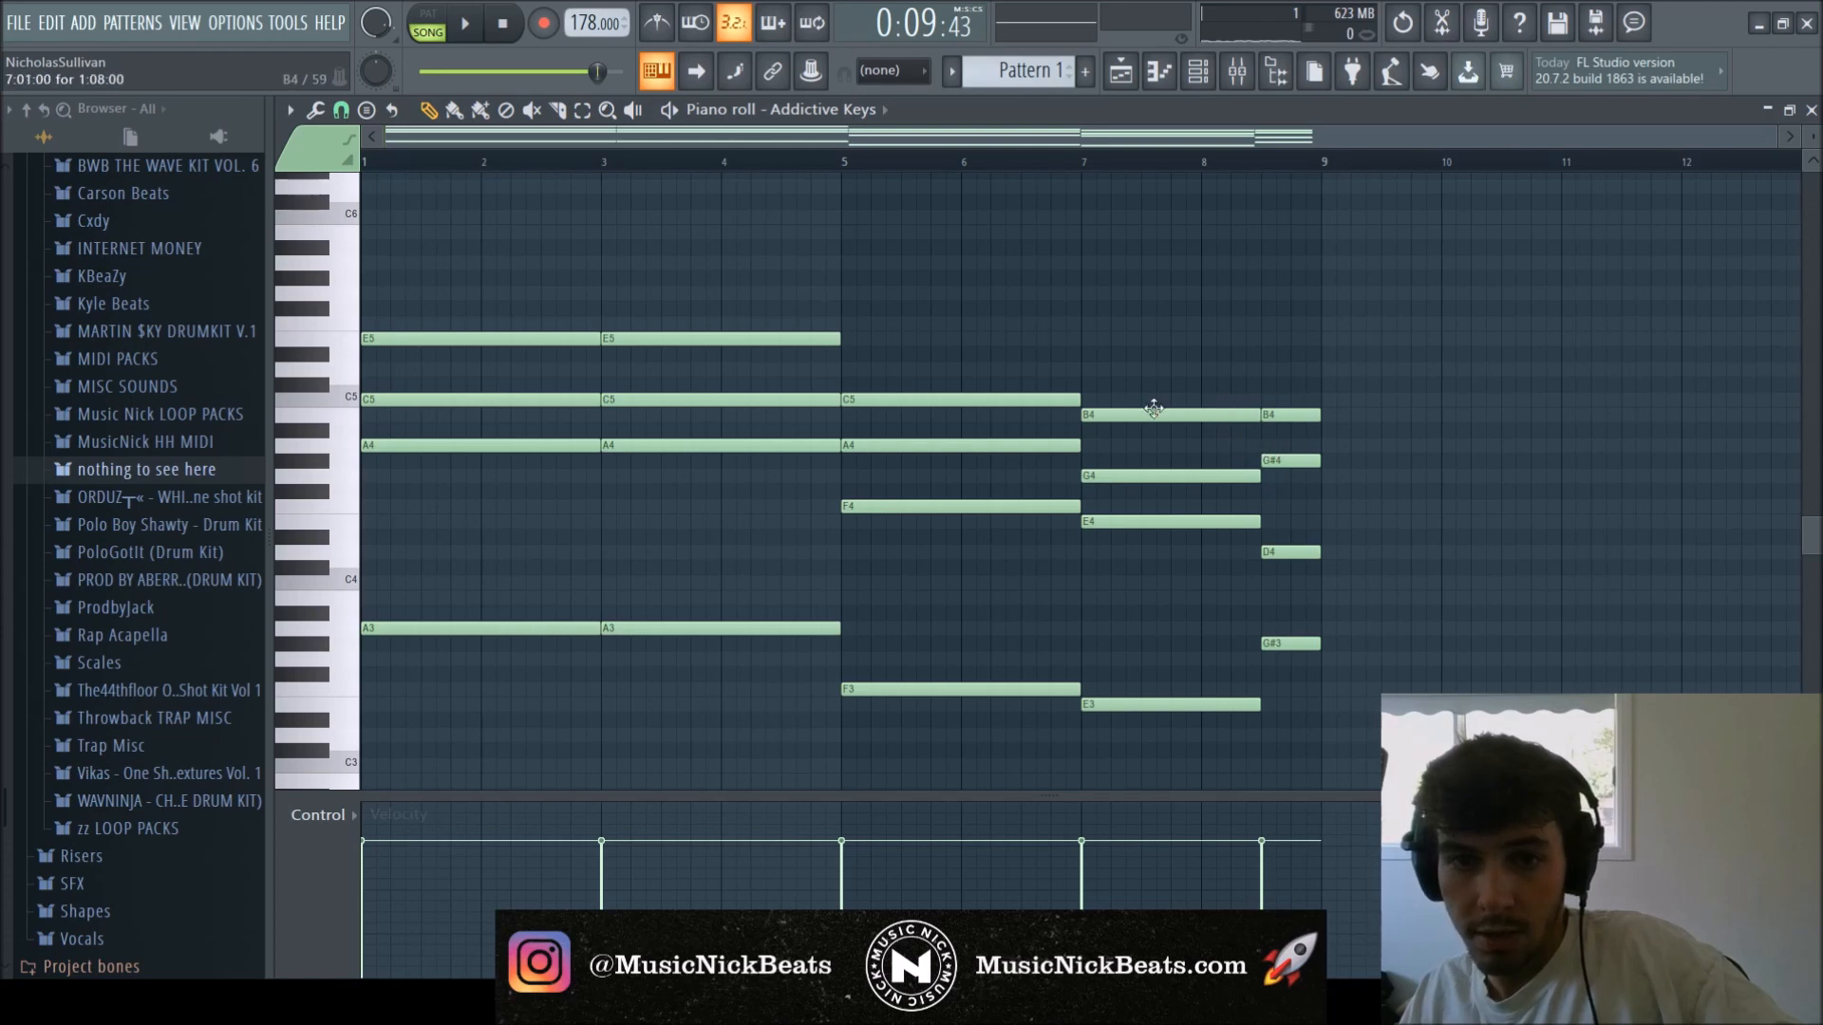
left_click(1334, 446)
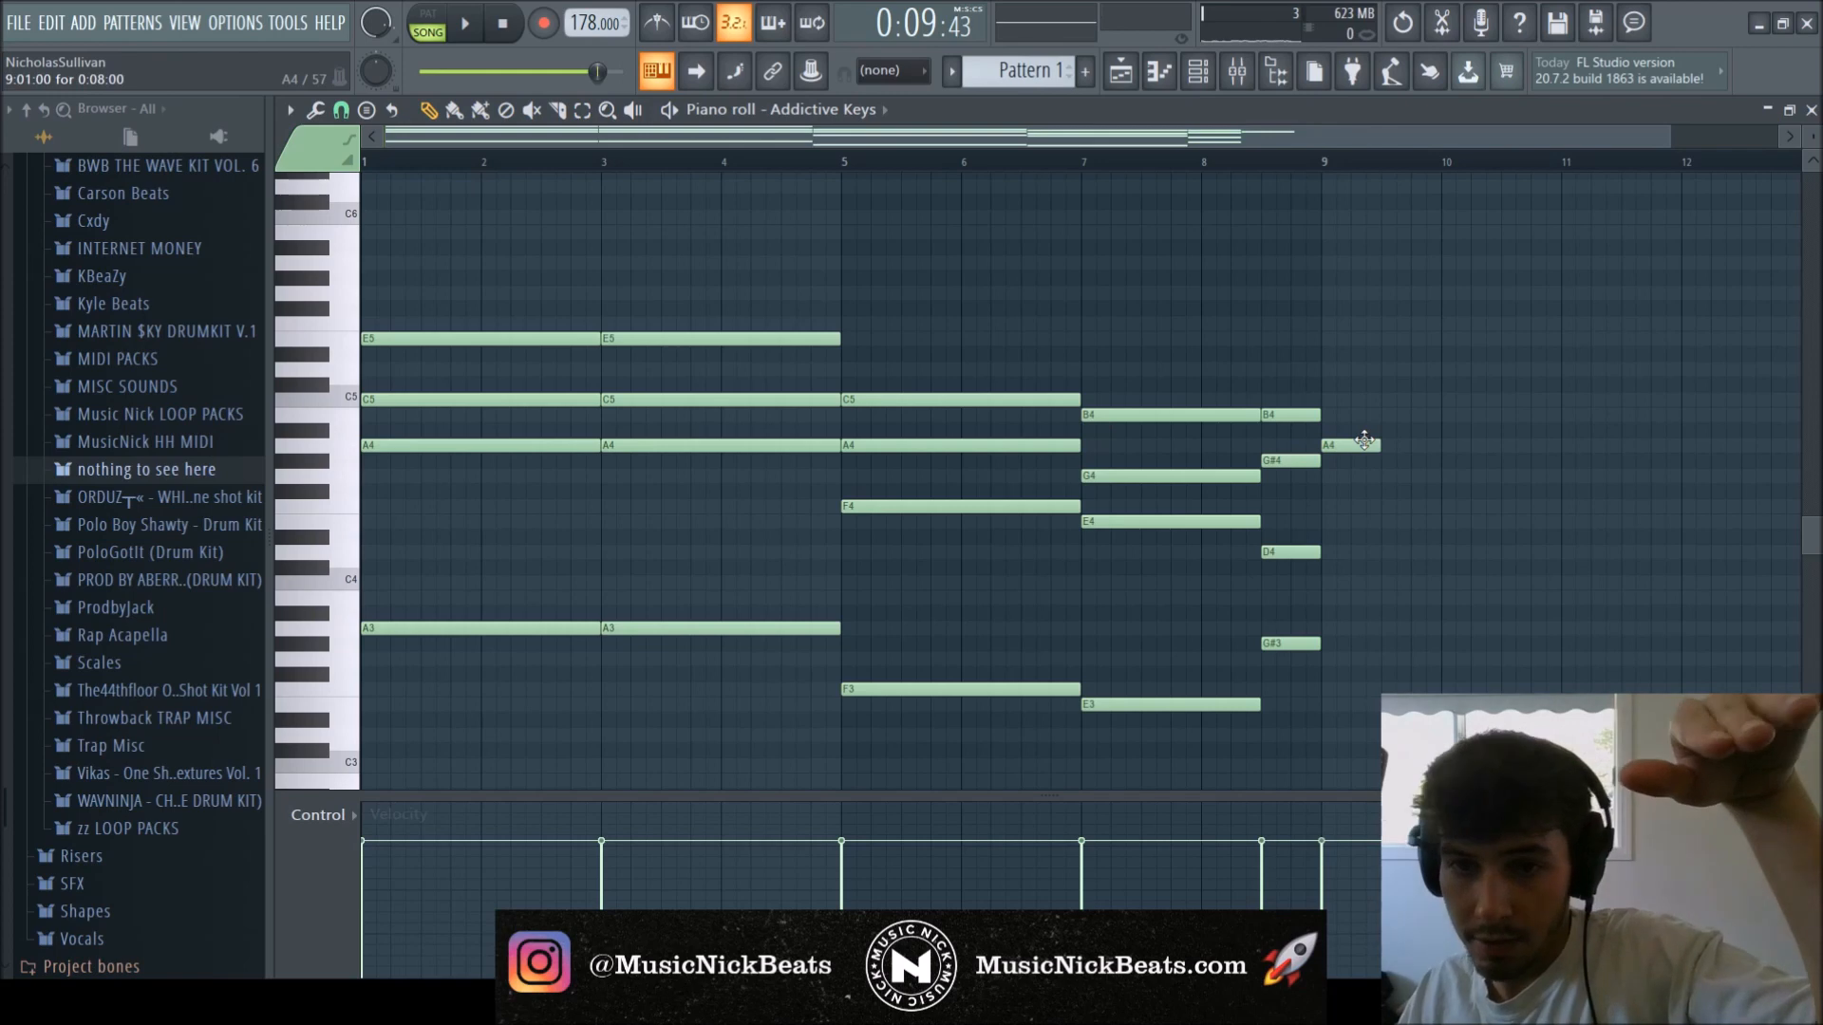
right_click(1364, 445)
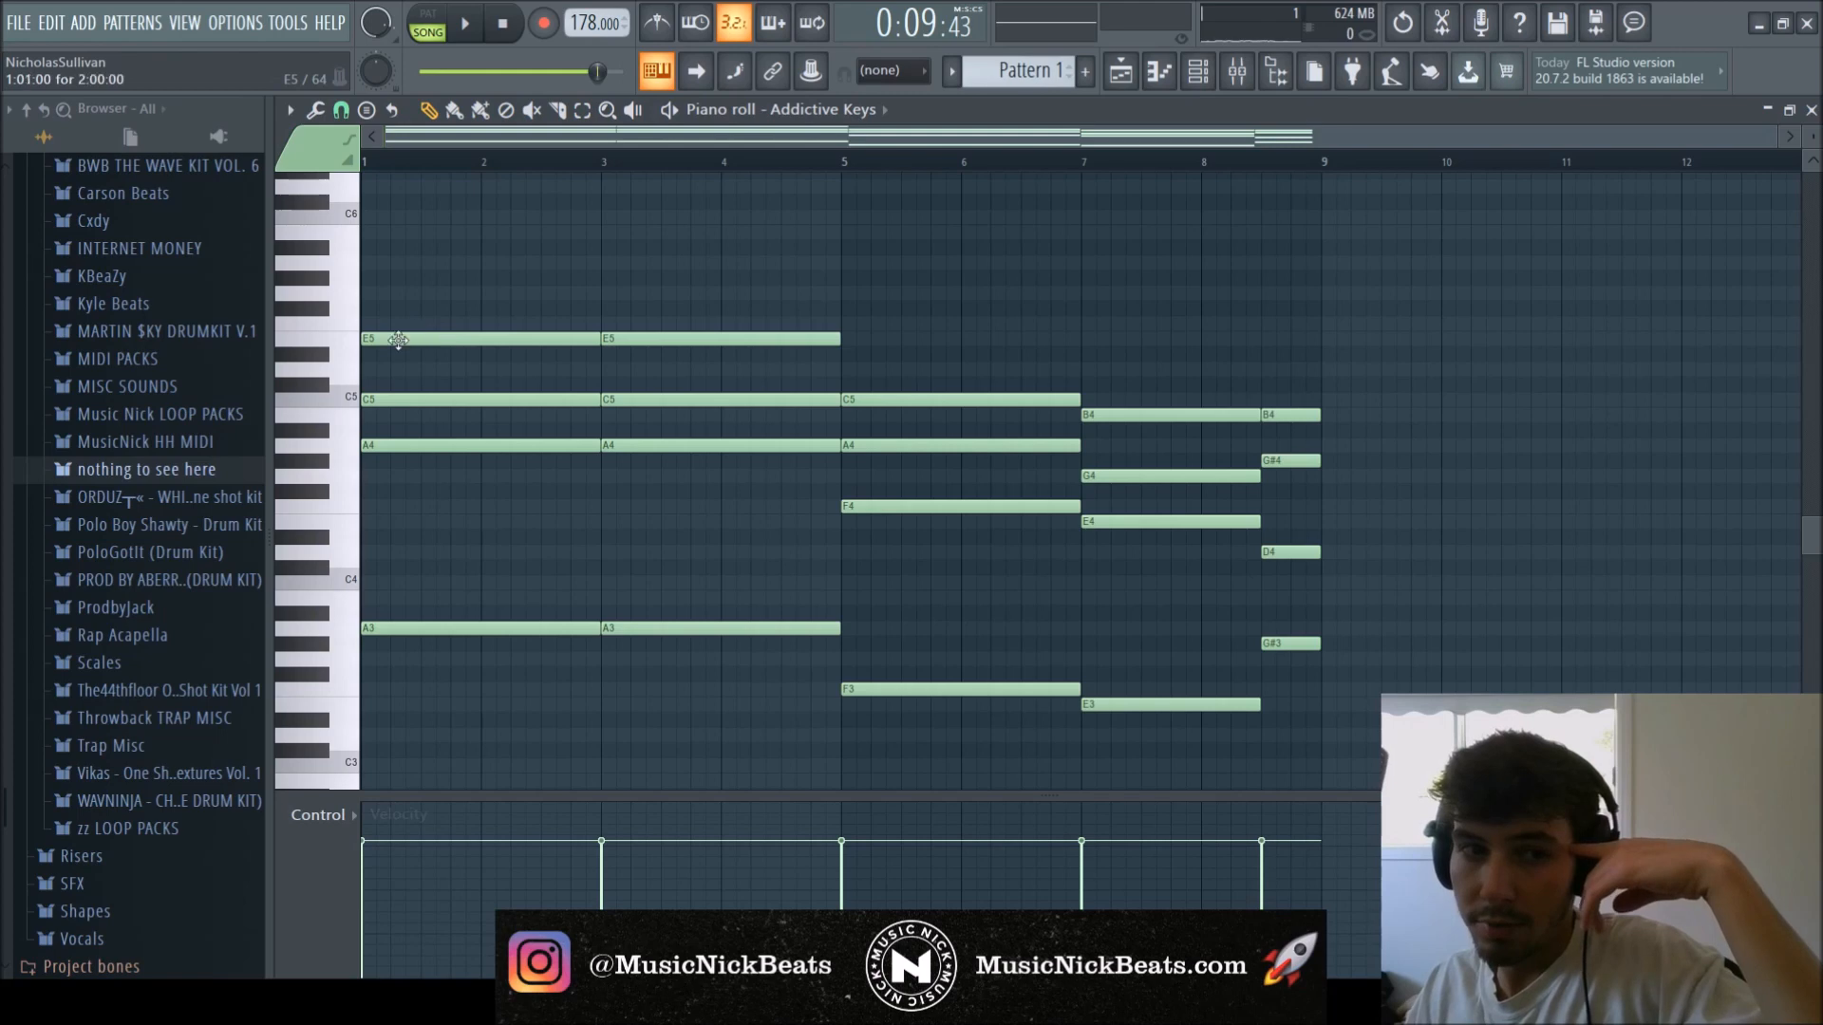
left_click(388, 294)
right_click(389, 294)
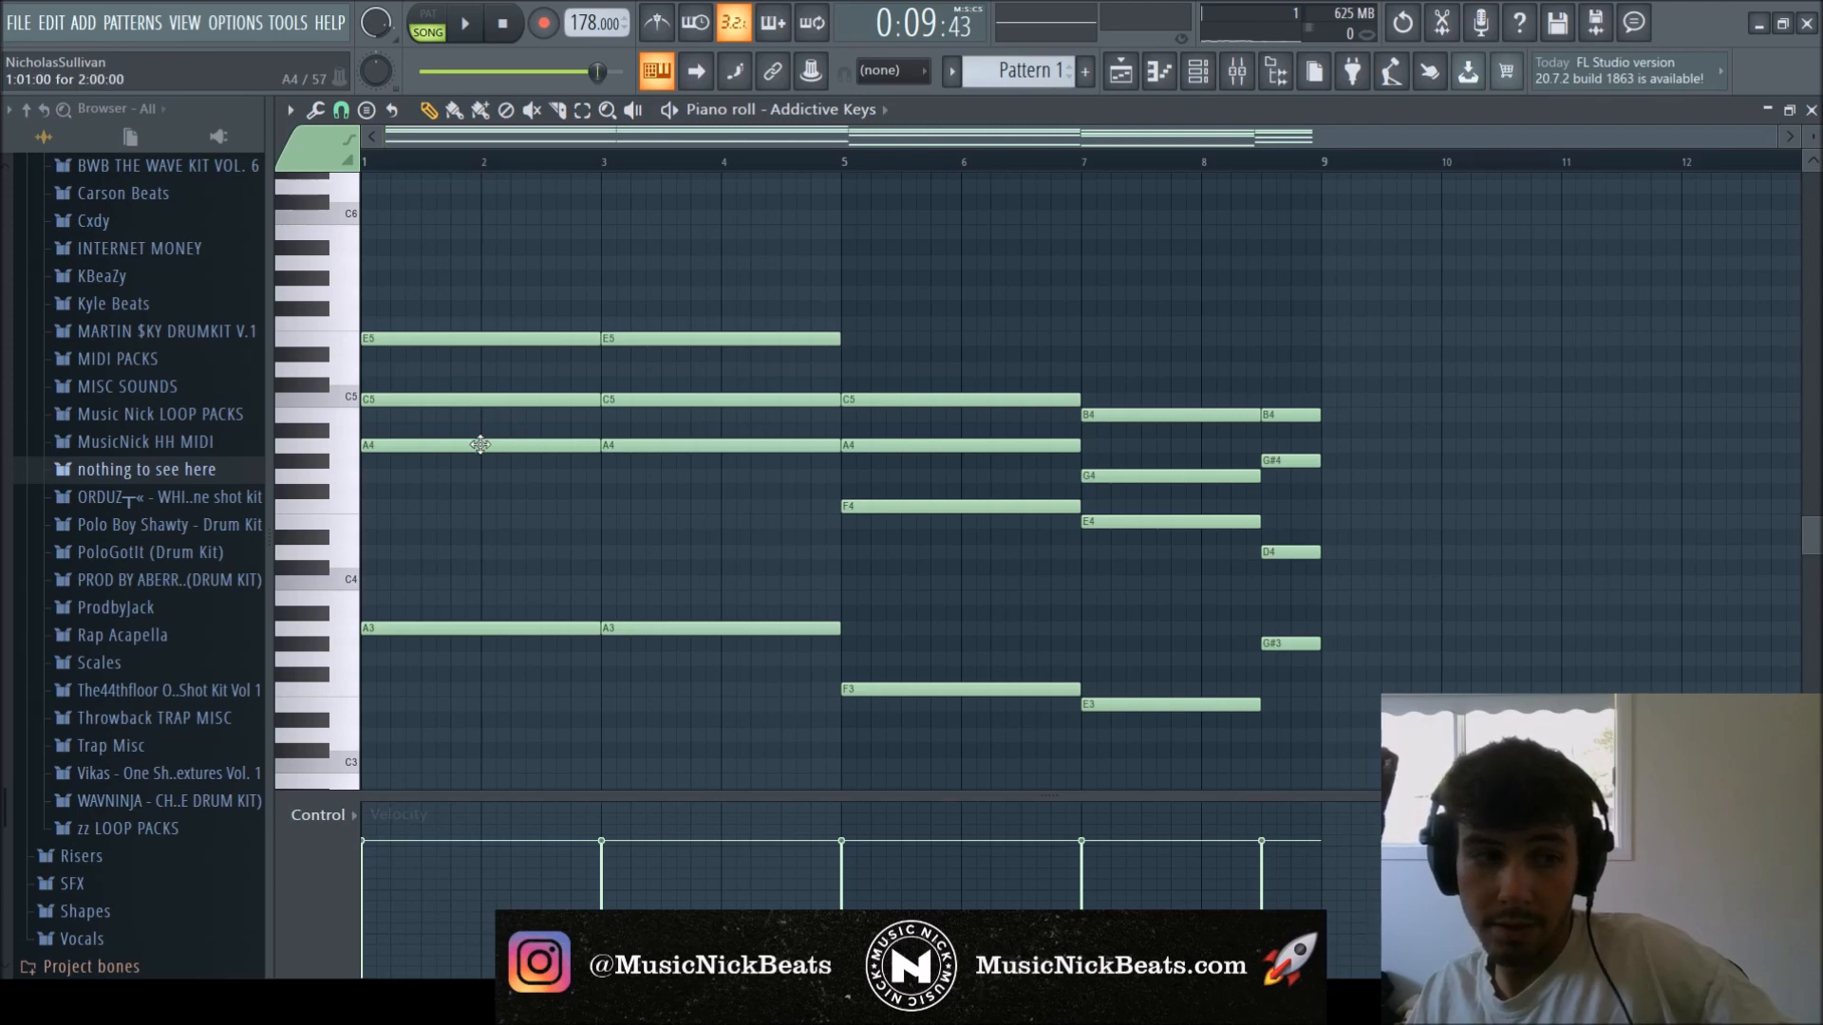
Build a trial half-bar chord of G#4, B4 and D5 at bar 9 and transpose the D5 down an octave to D4.
left_click(1329, 476)
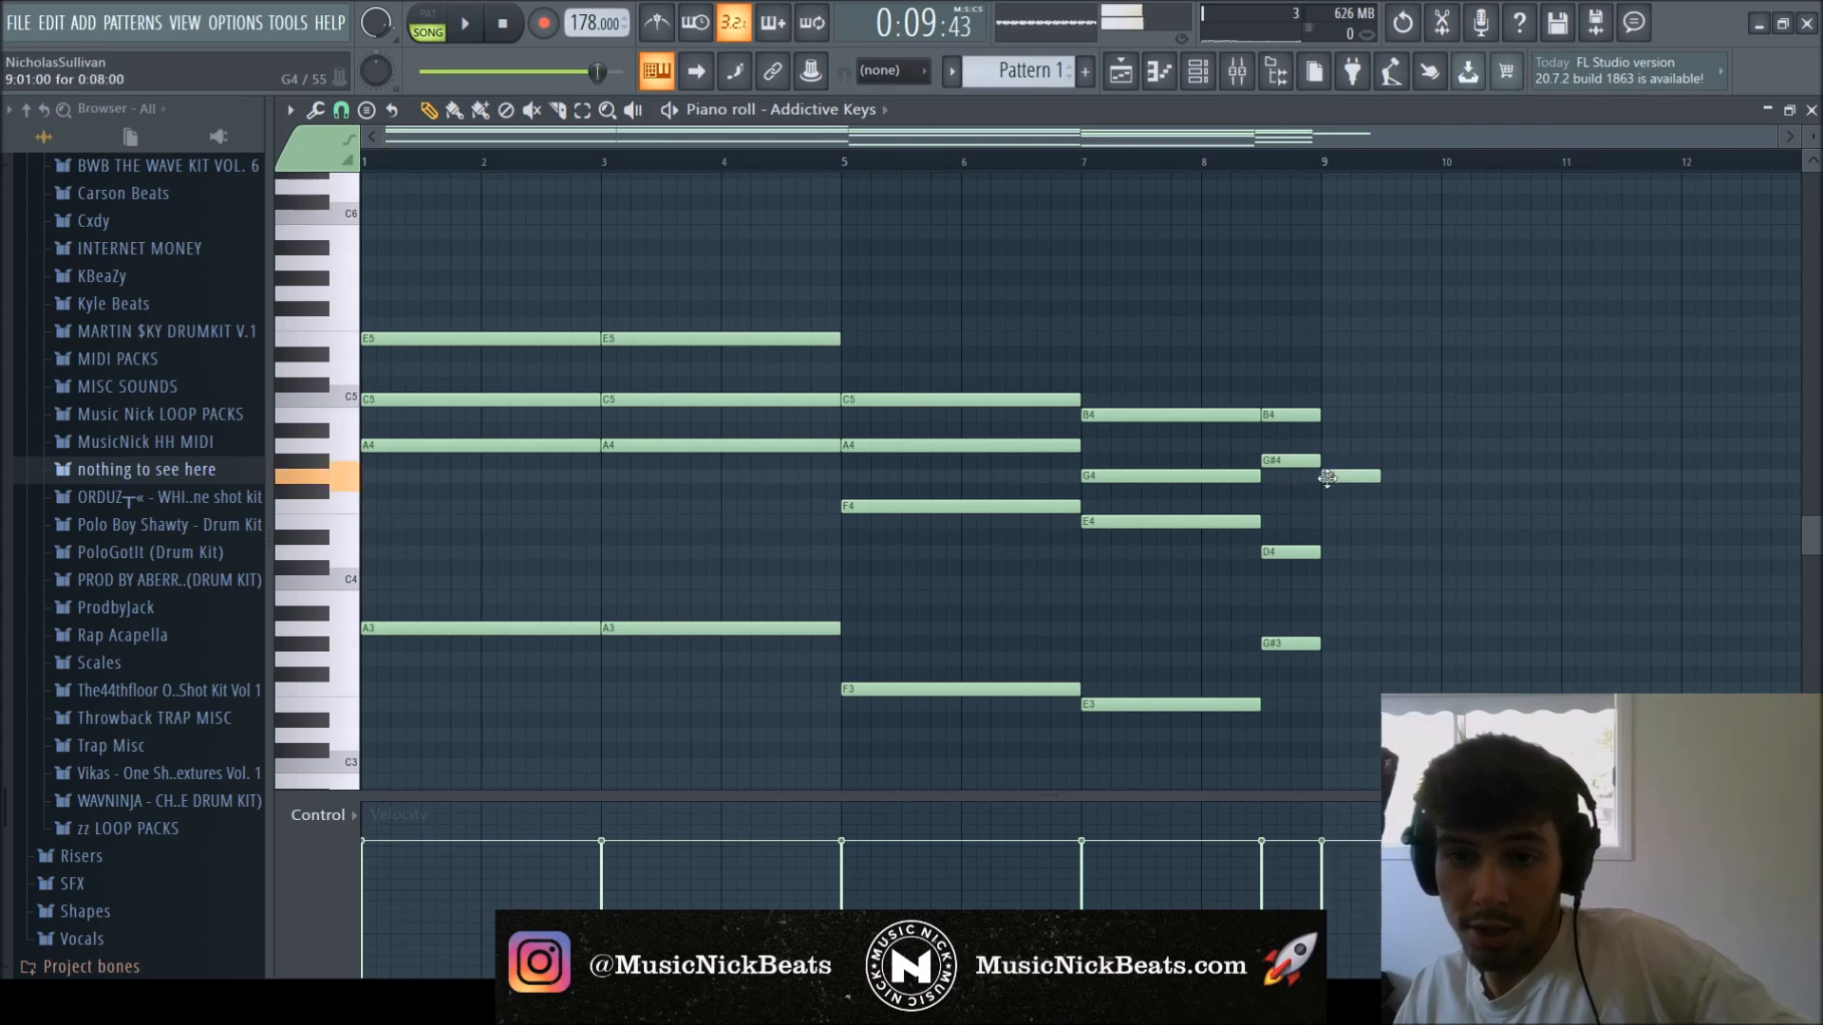
left_click(1336, 475)
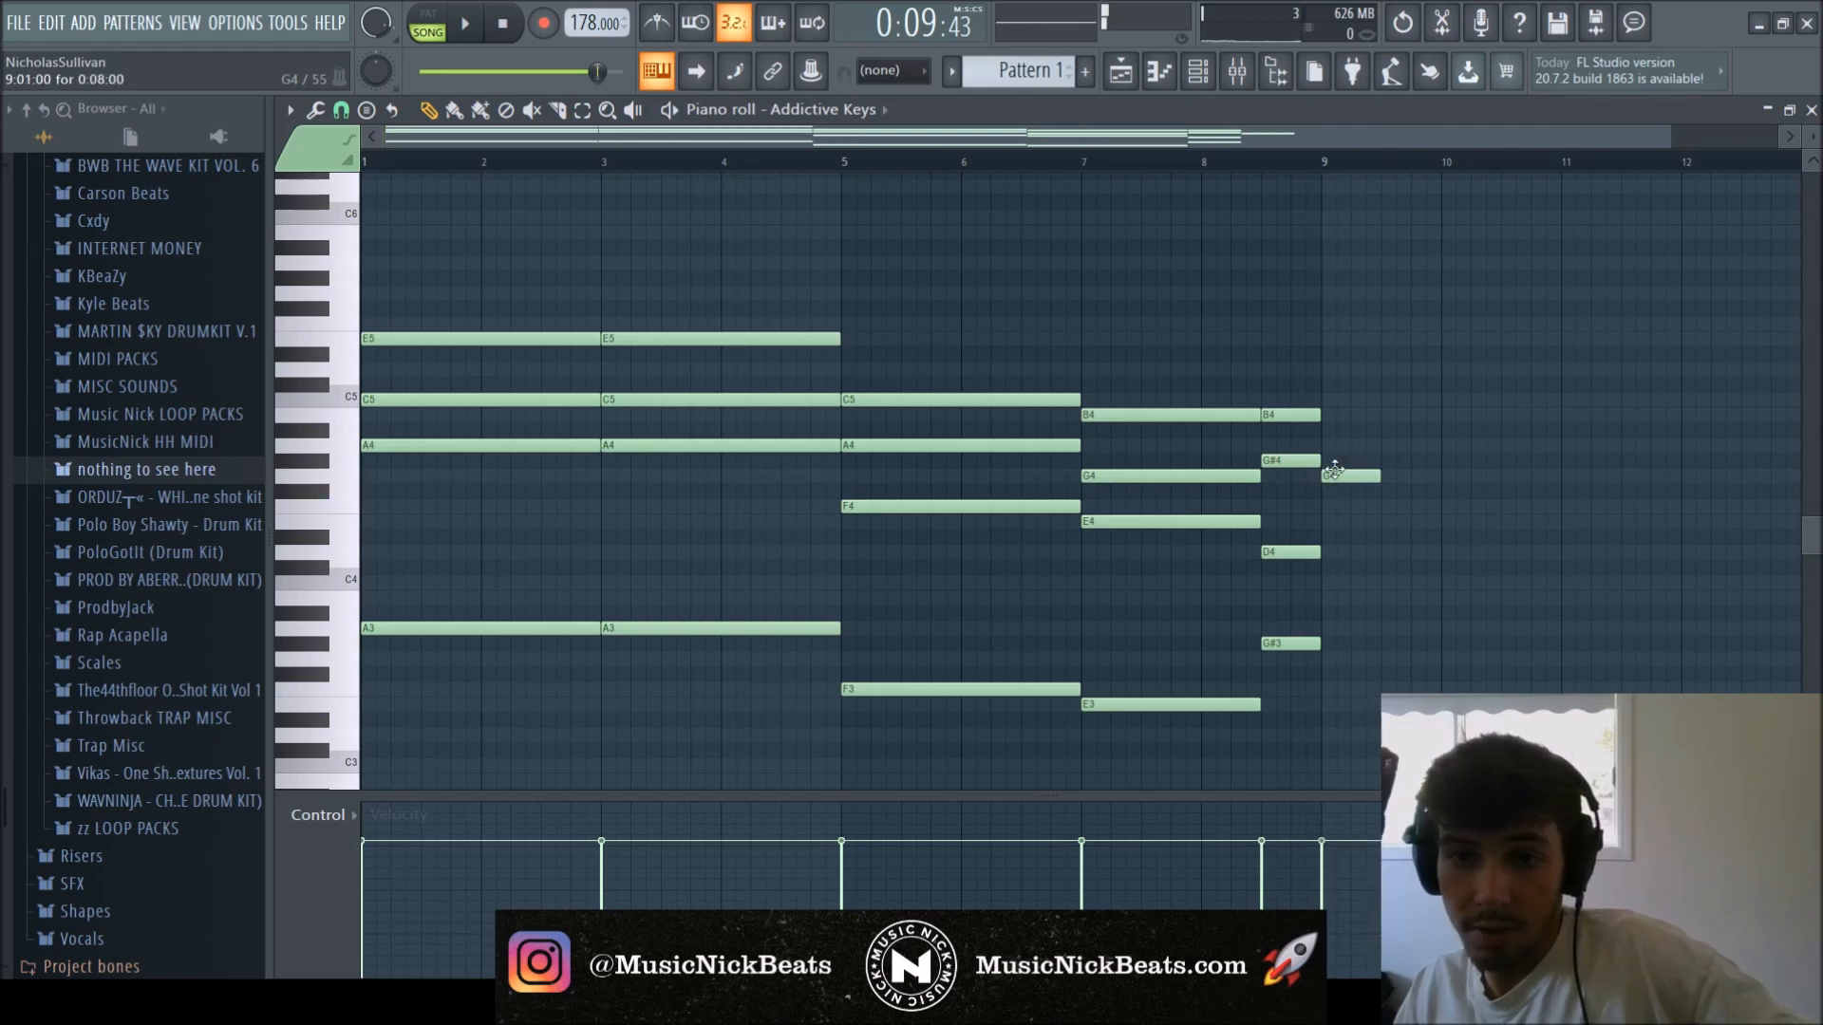
left_click(1334, 415)
left_click(1348, 369)
left_click(1348, 415)
left_click_drag(1359, 370, 1344, 370)
left_click_drag(1336, 476, 1334, 459)
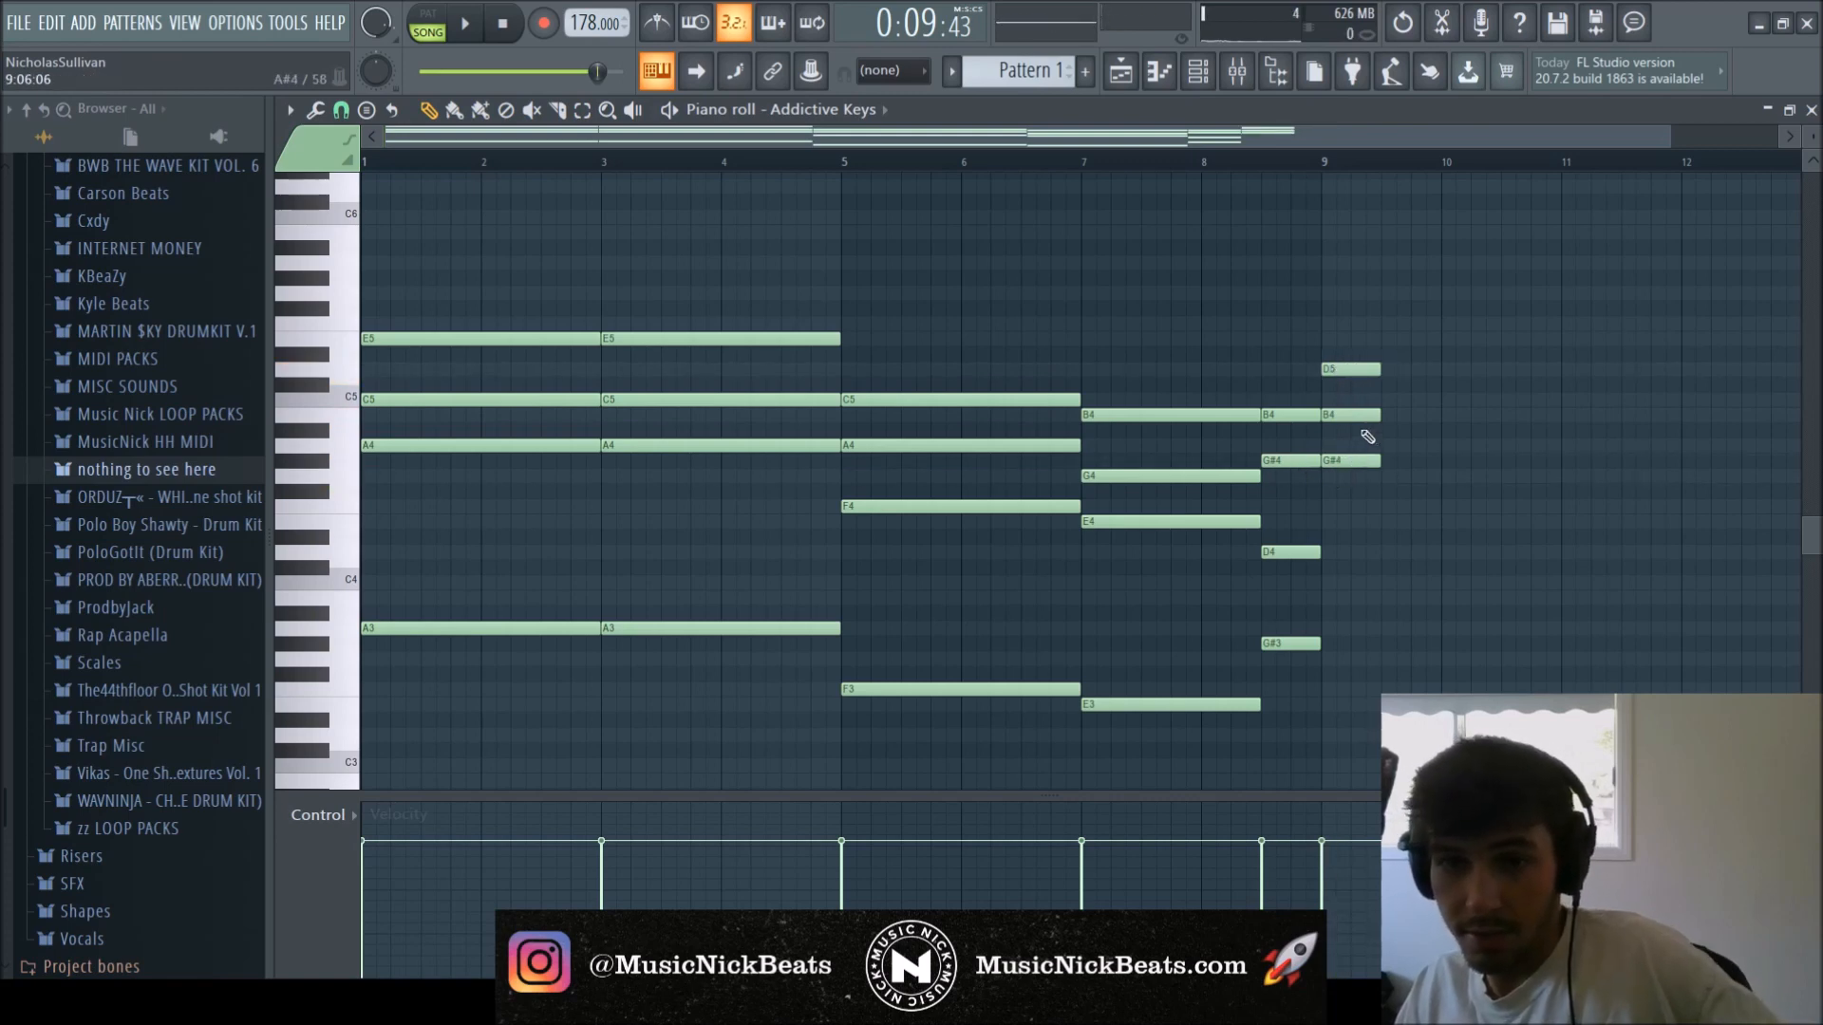
left_click_drag(1367, 392, 1371, 291)
key("ctrl+Down")
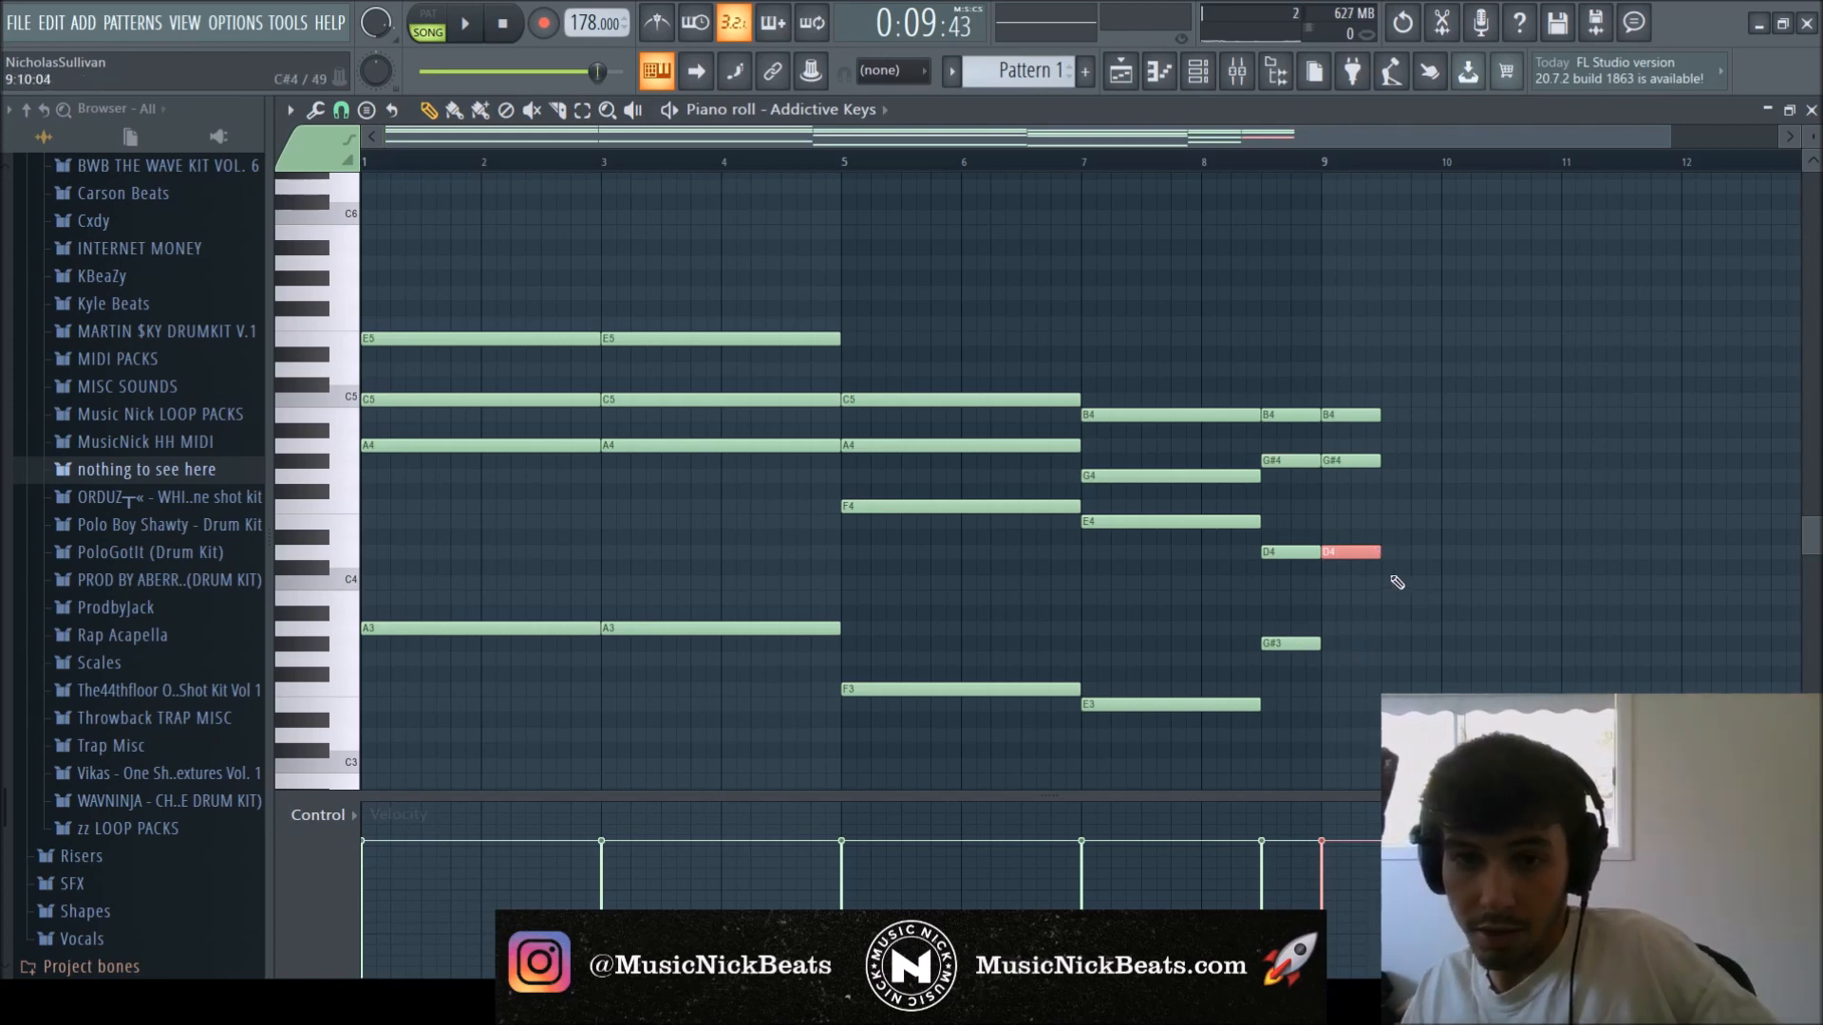
Delete the trial chord's D4, B4 and G#4 notes at bar 9 and clear the selection.
right_click(1371, 552)
right_click(1353, 415)
right_click(1353, 461)
left_click(1307, 459)
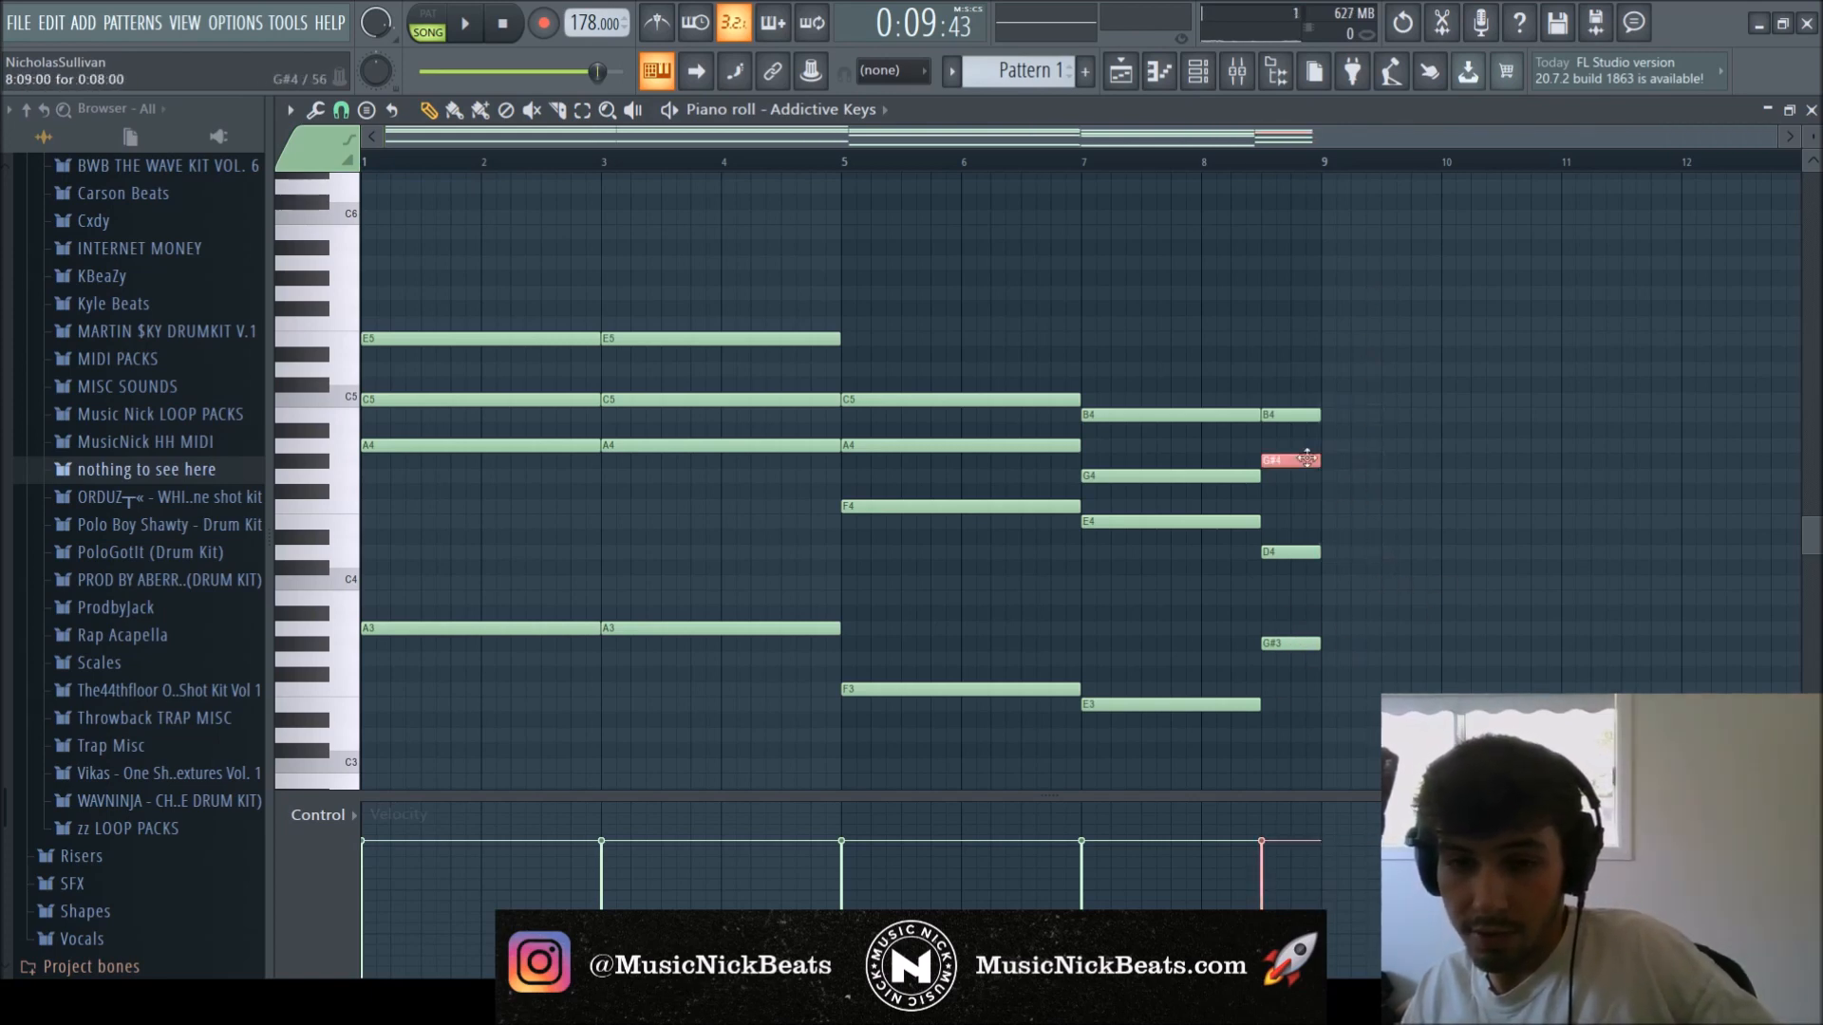
scroll(1405, 655, "down", 3)
left_click(1446, 619, "ctrl")
scroll(1451, 555, "up", 4)
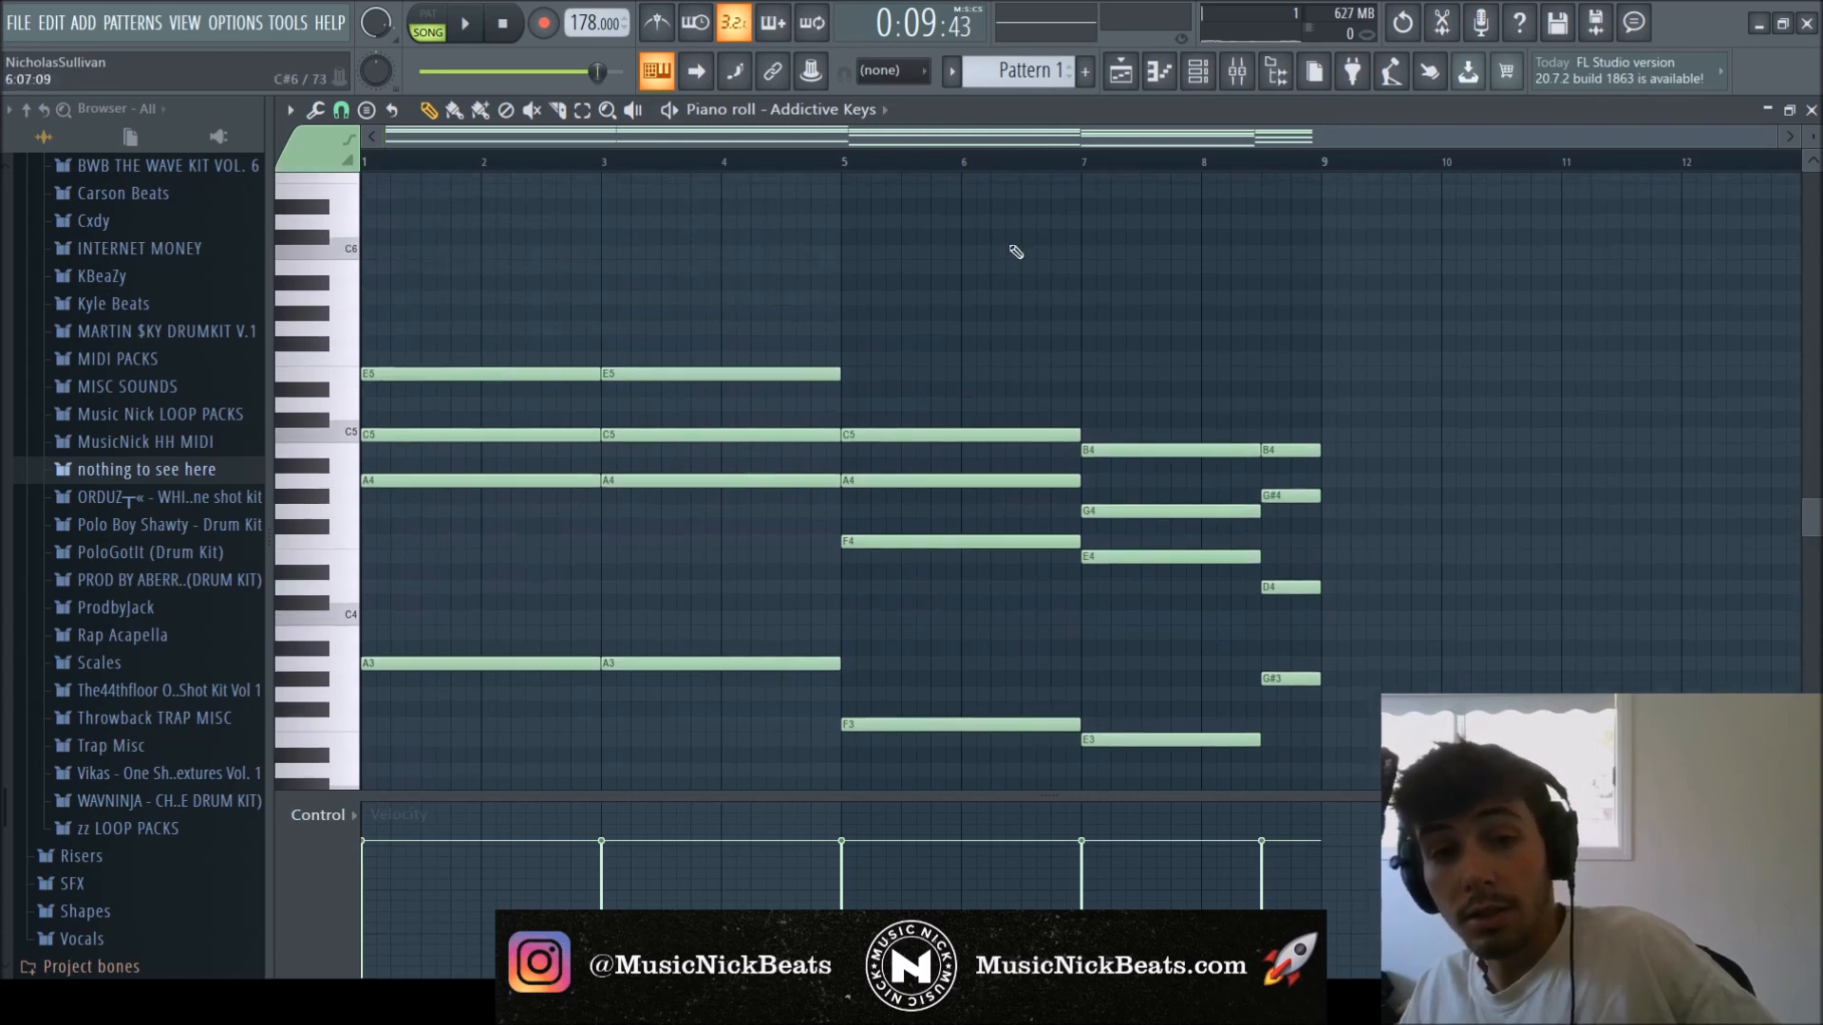
Transpose the whole progression up eight semitones, play it back from the start, and stop playback.
left_click(543, 26)
scroll(1220, 310, "down", 3)
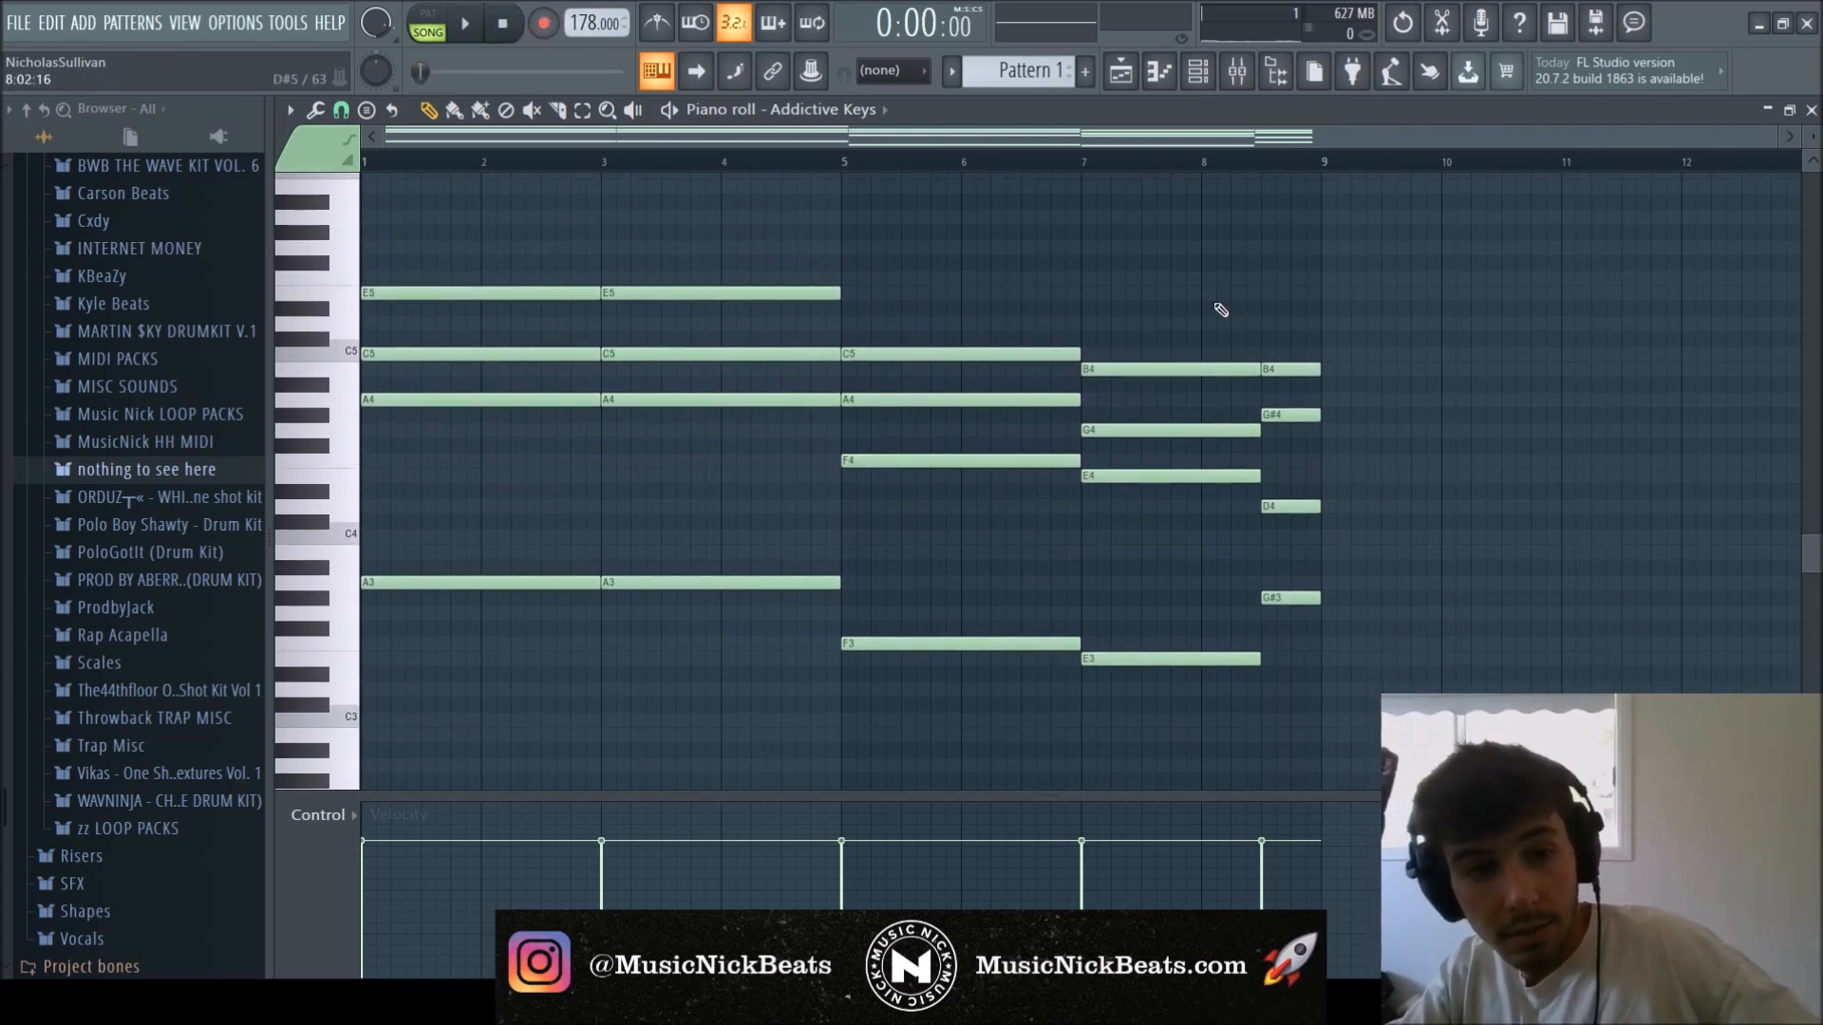
key("Up")
key("Up")
key("Up")
key("Up")
key("Up")
key("Up")
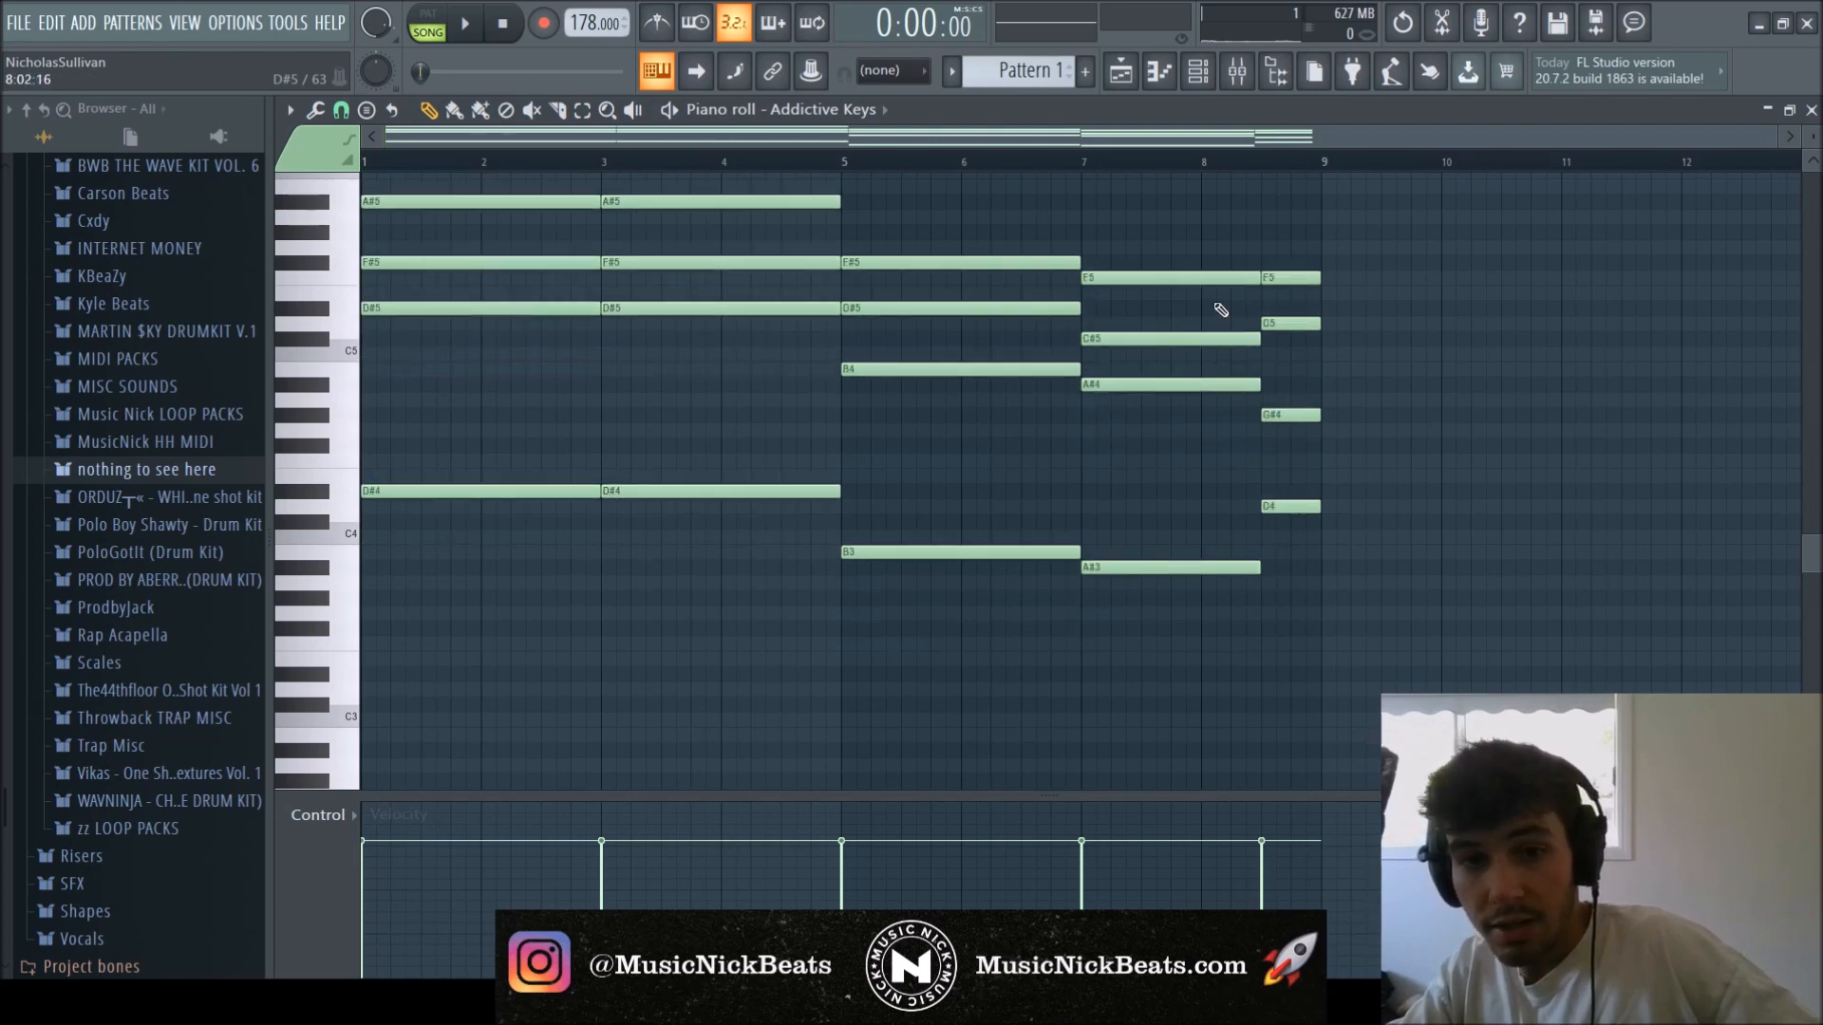
key("Up")
key("Up")
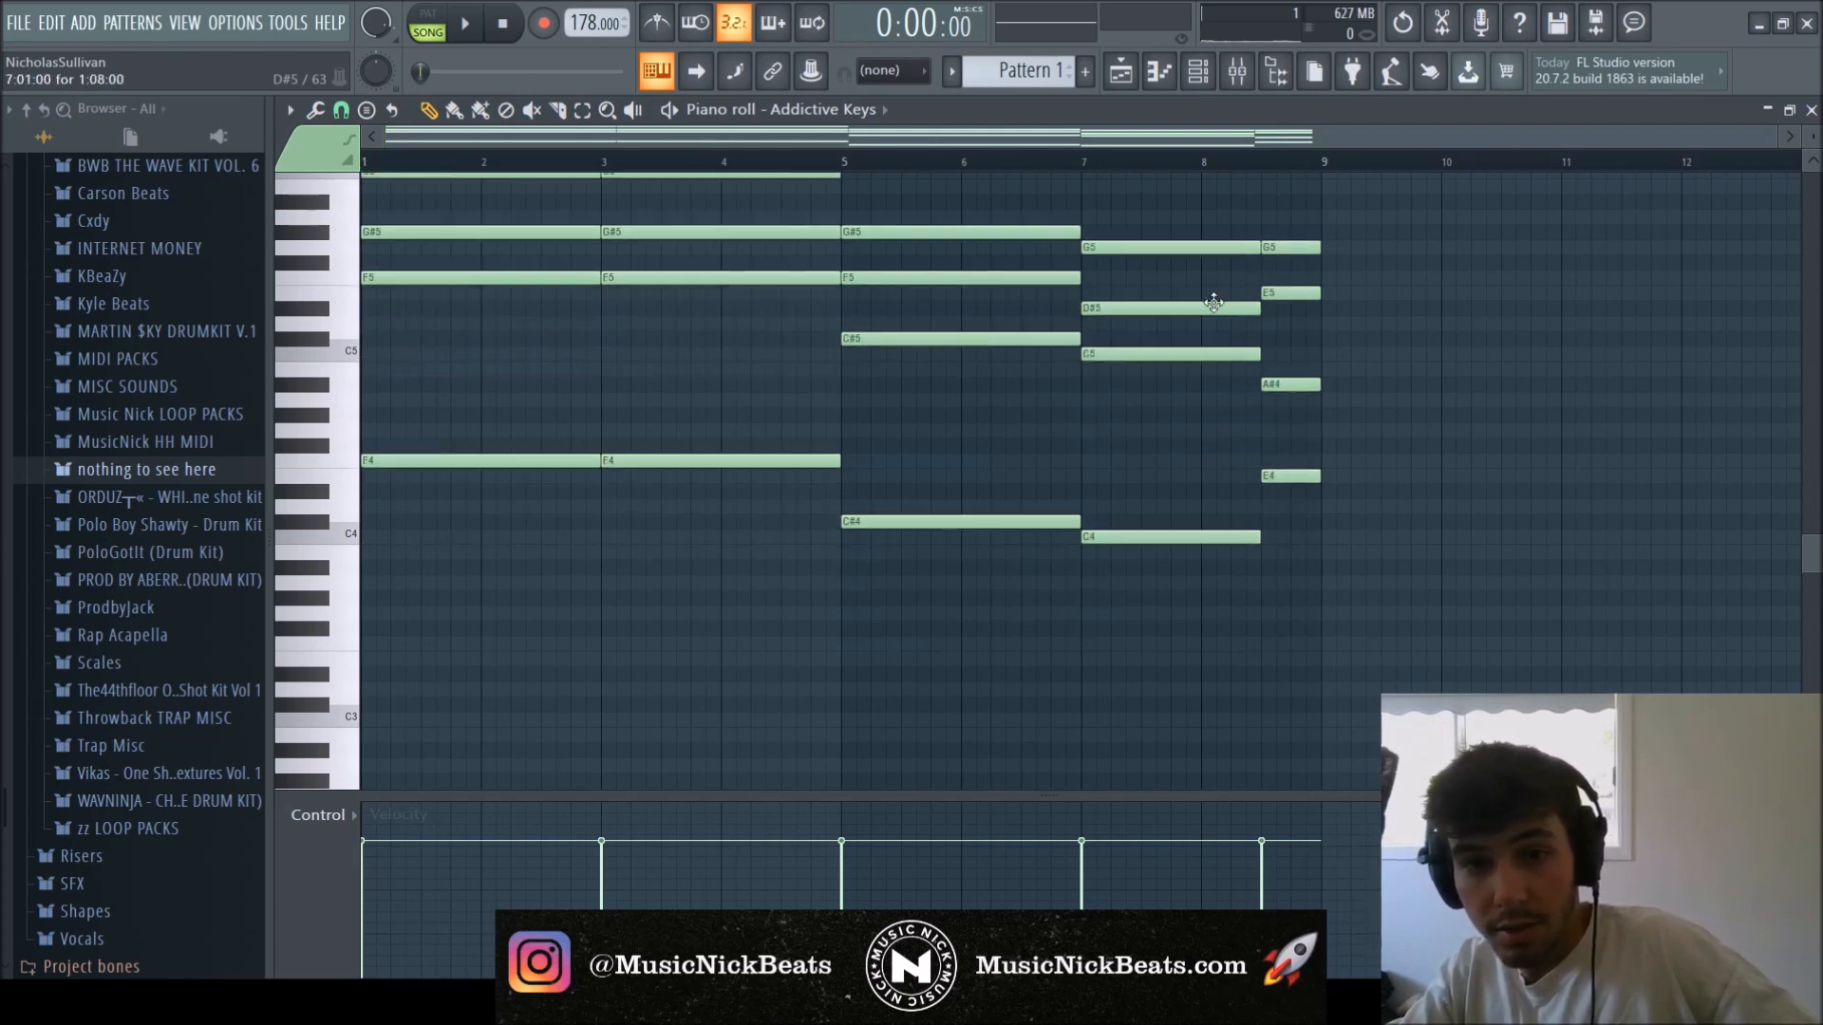
key("space")
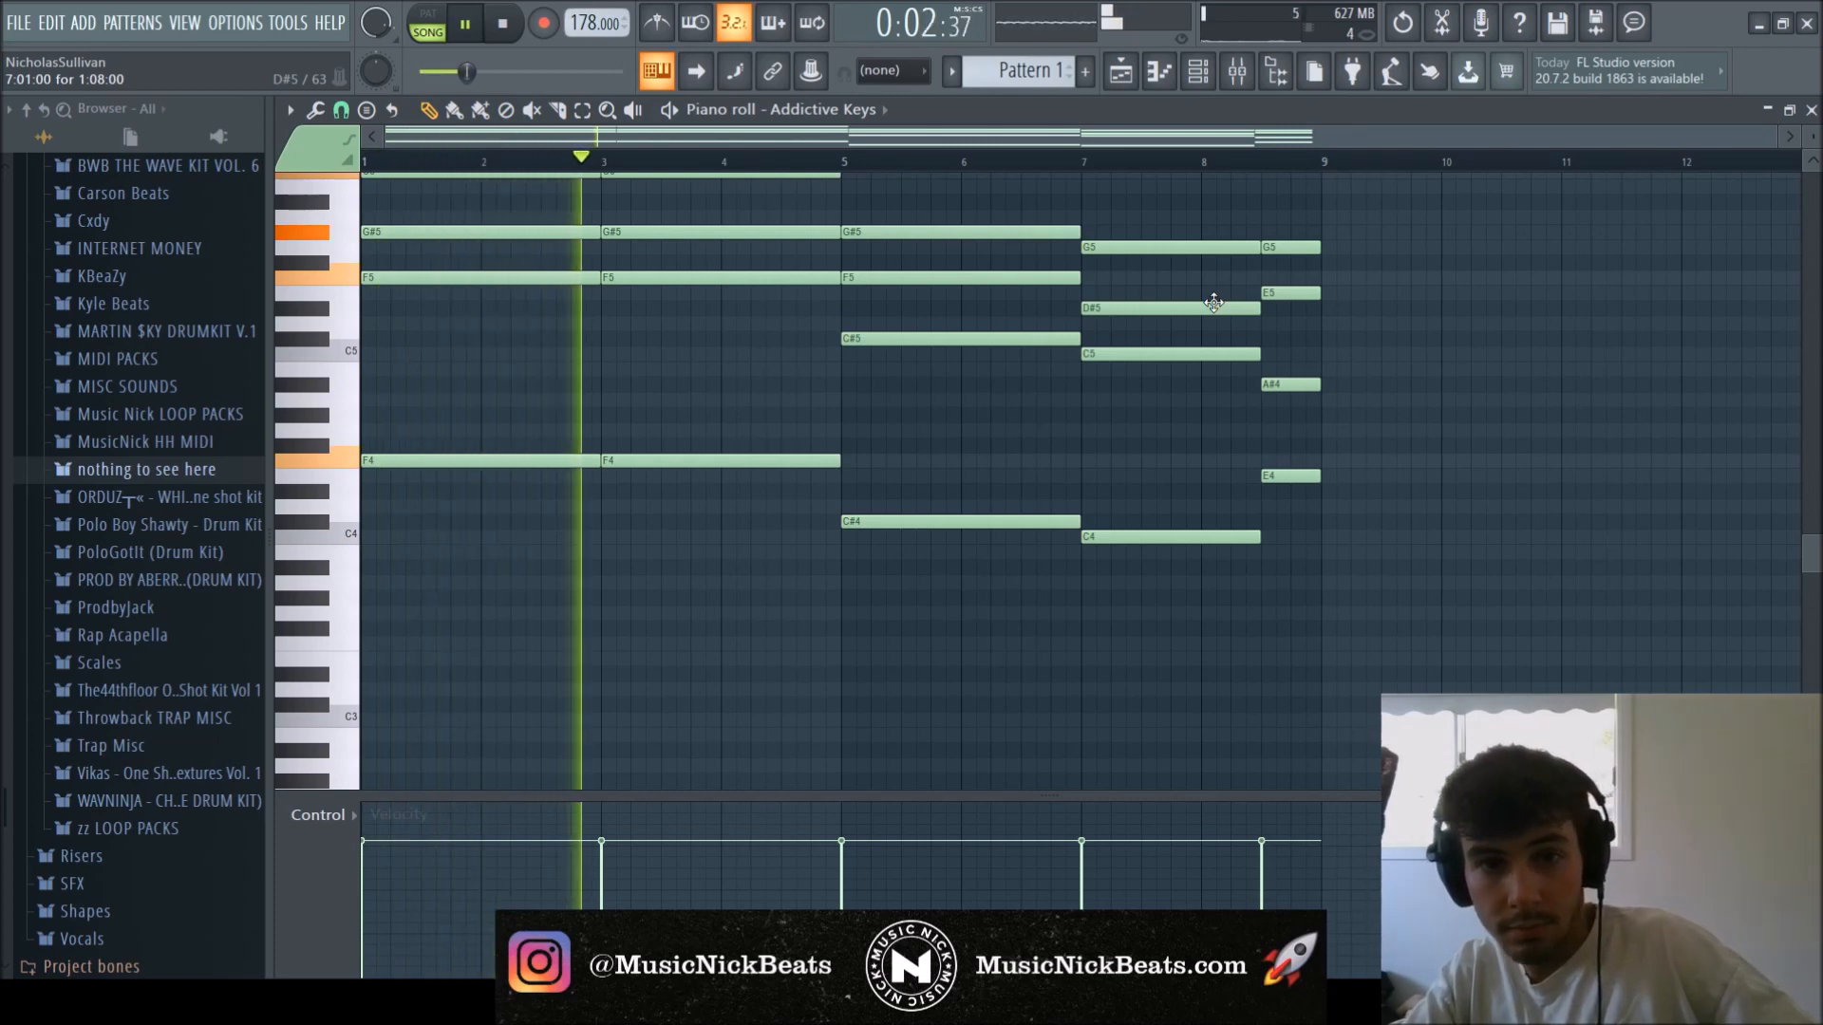
scroll(1304, 263, "up", 2)
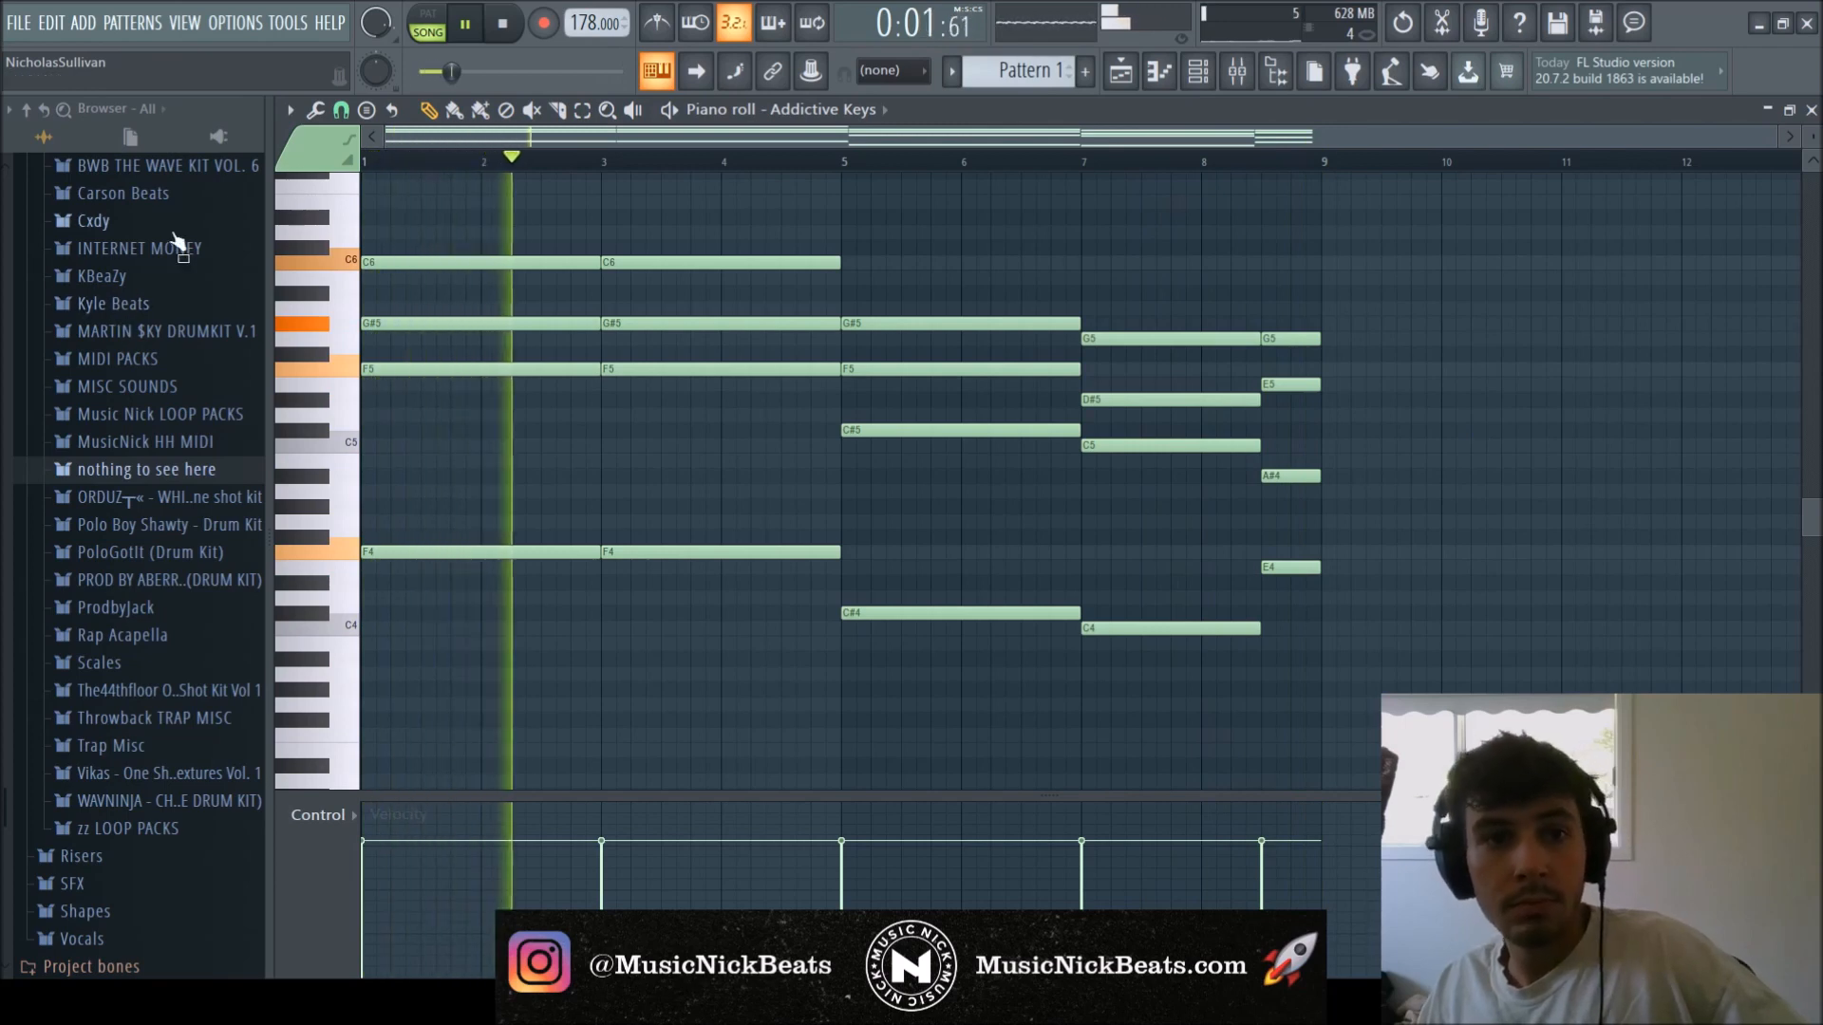
left_click(501, 25)
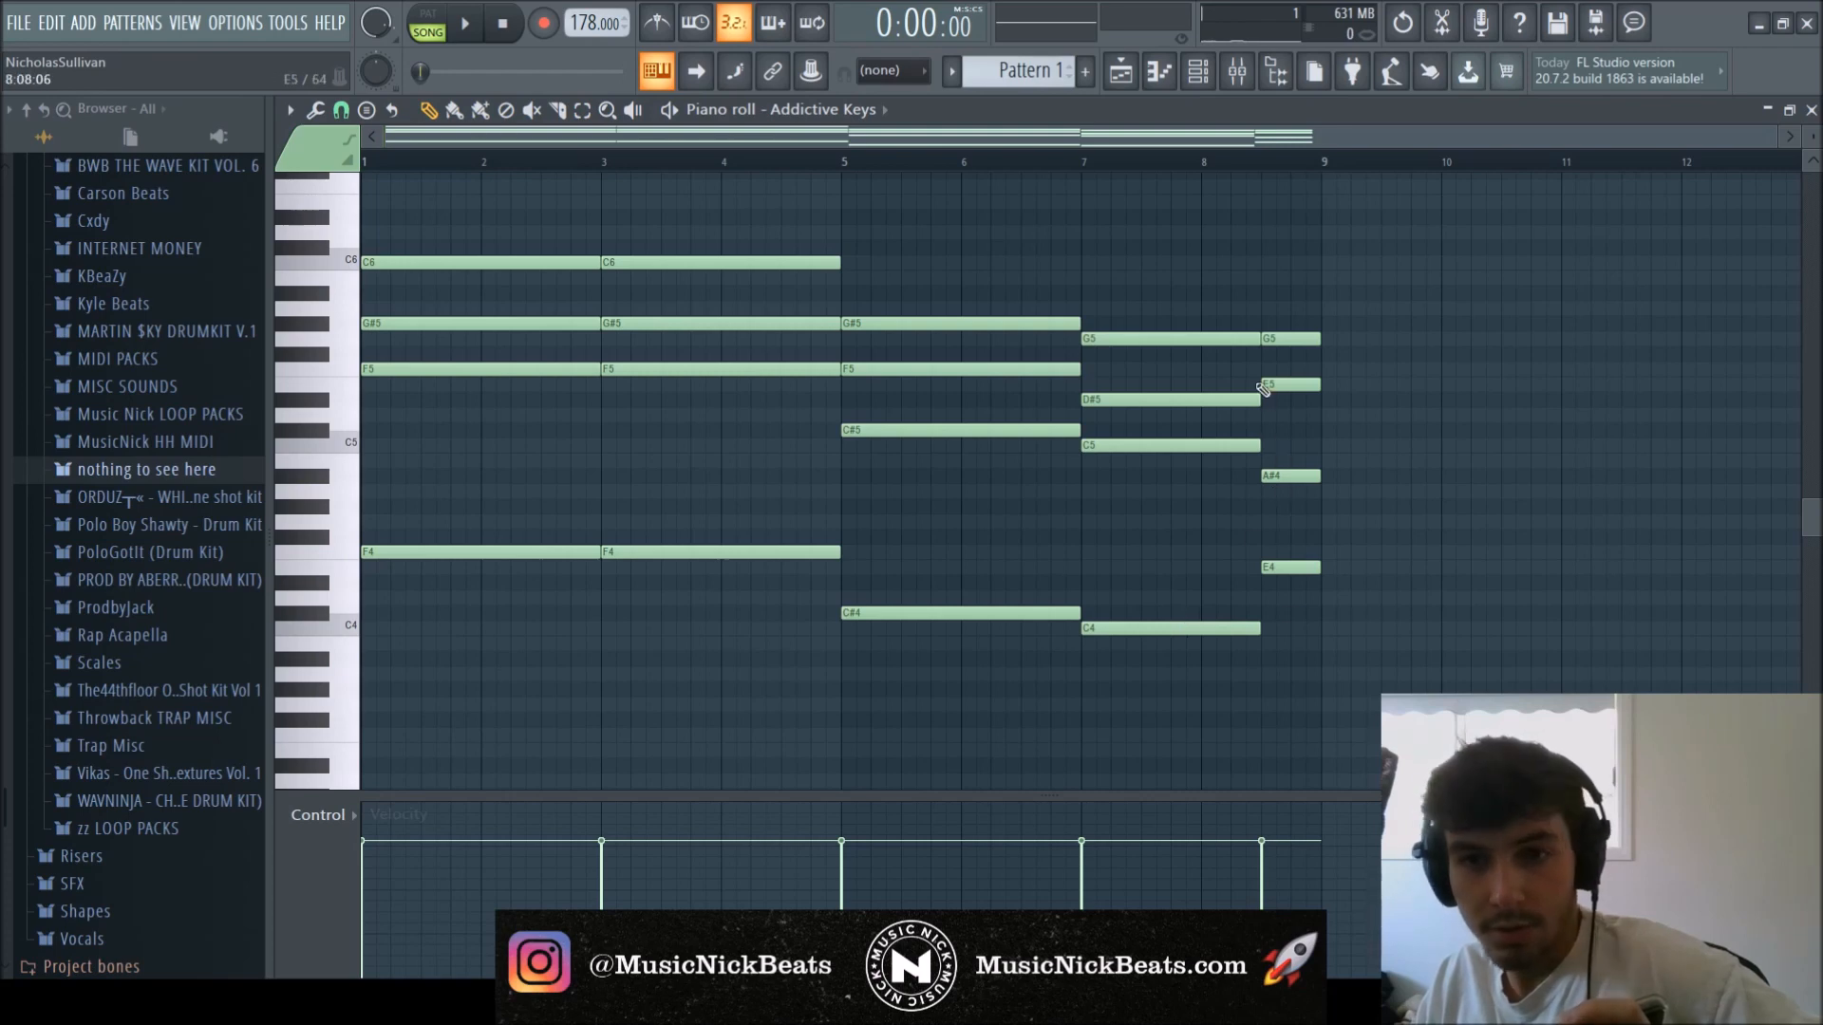
Try the whole progression two semitones lower during playback, and move it back up two semitones to compare.
scroll(1086, 406, "up", 3)
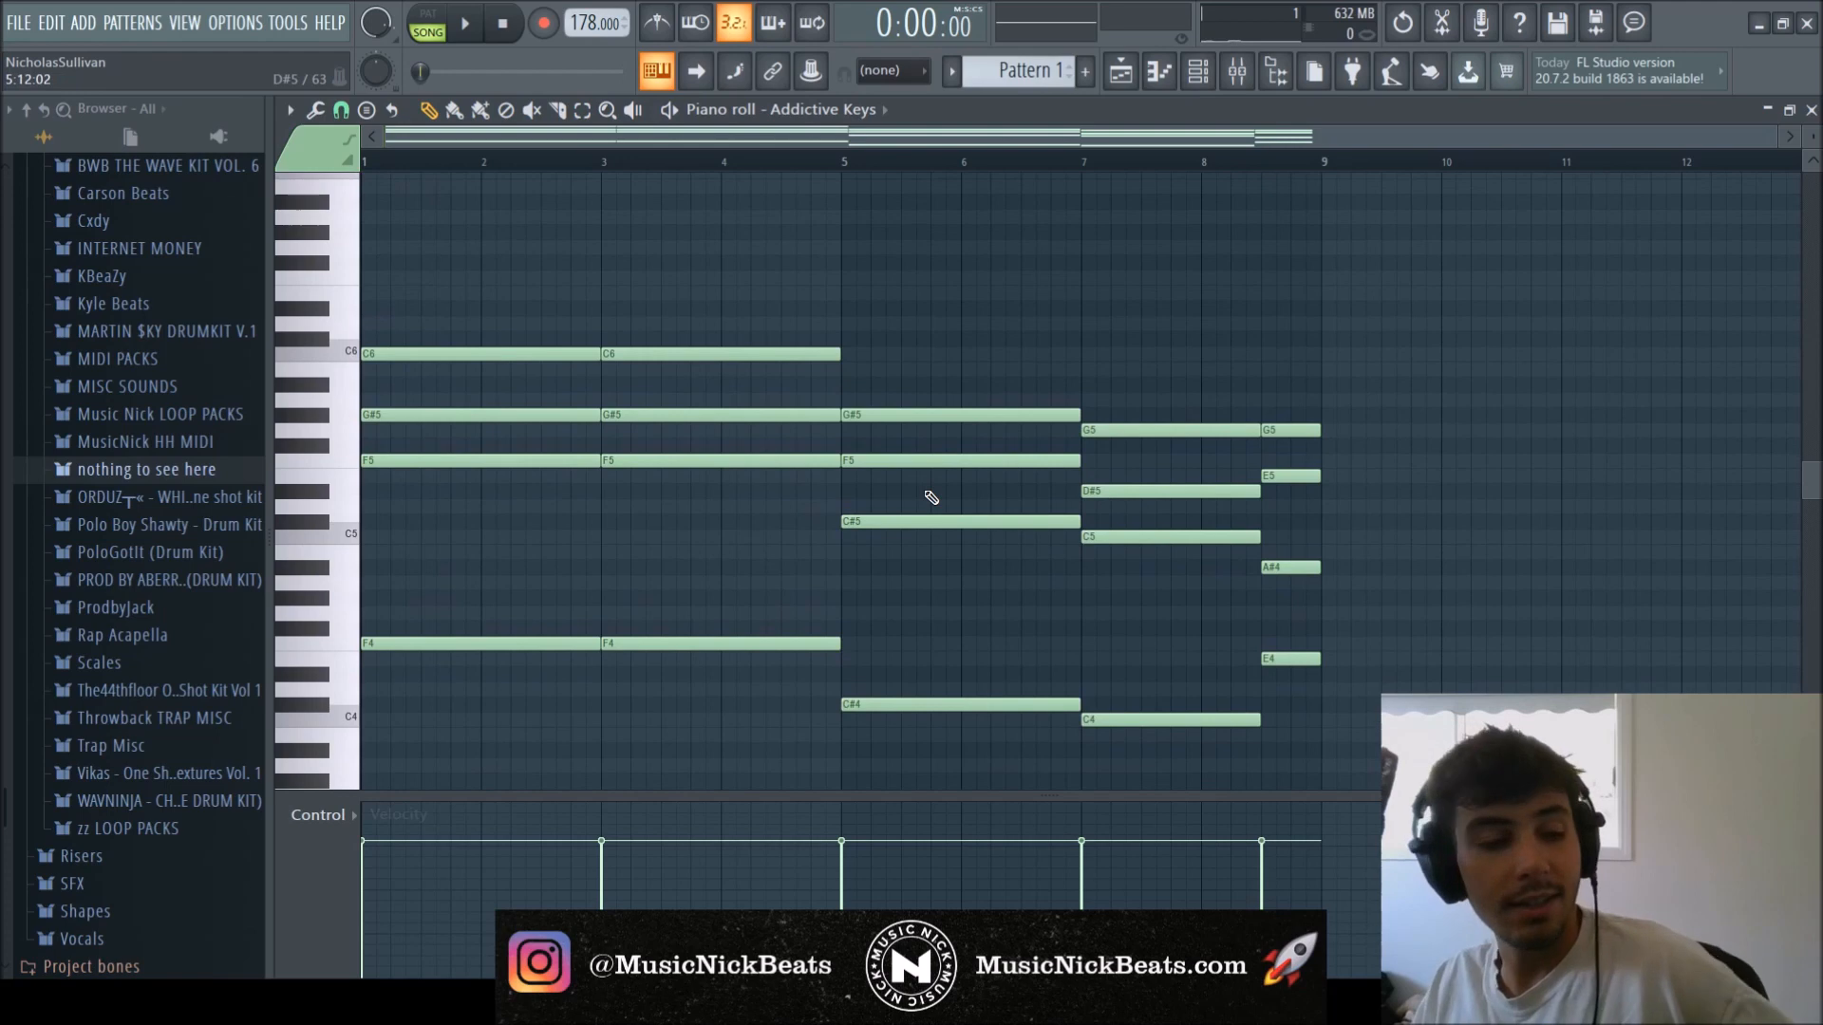
key("Down")
key("Down")
key("space")
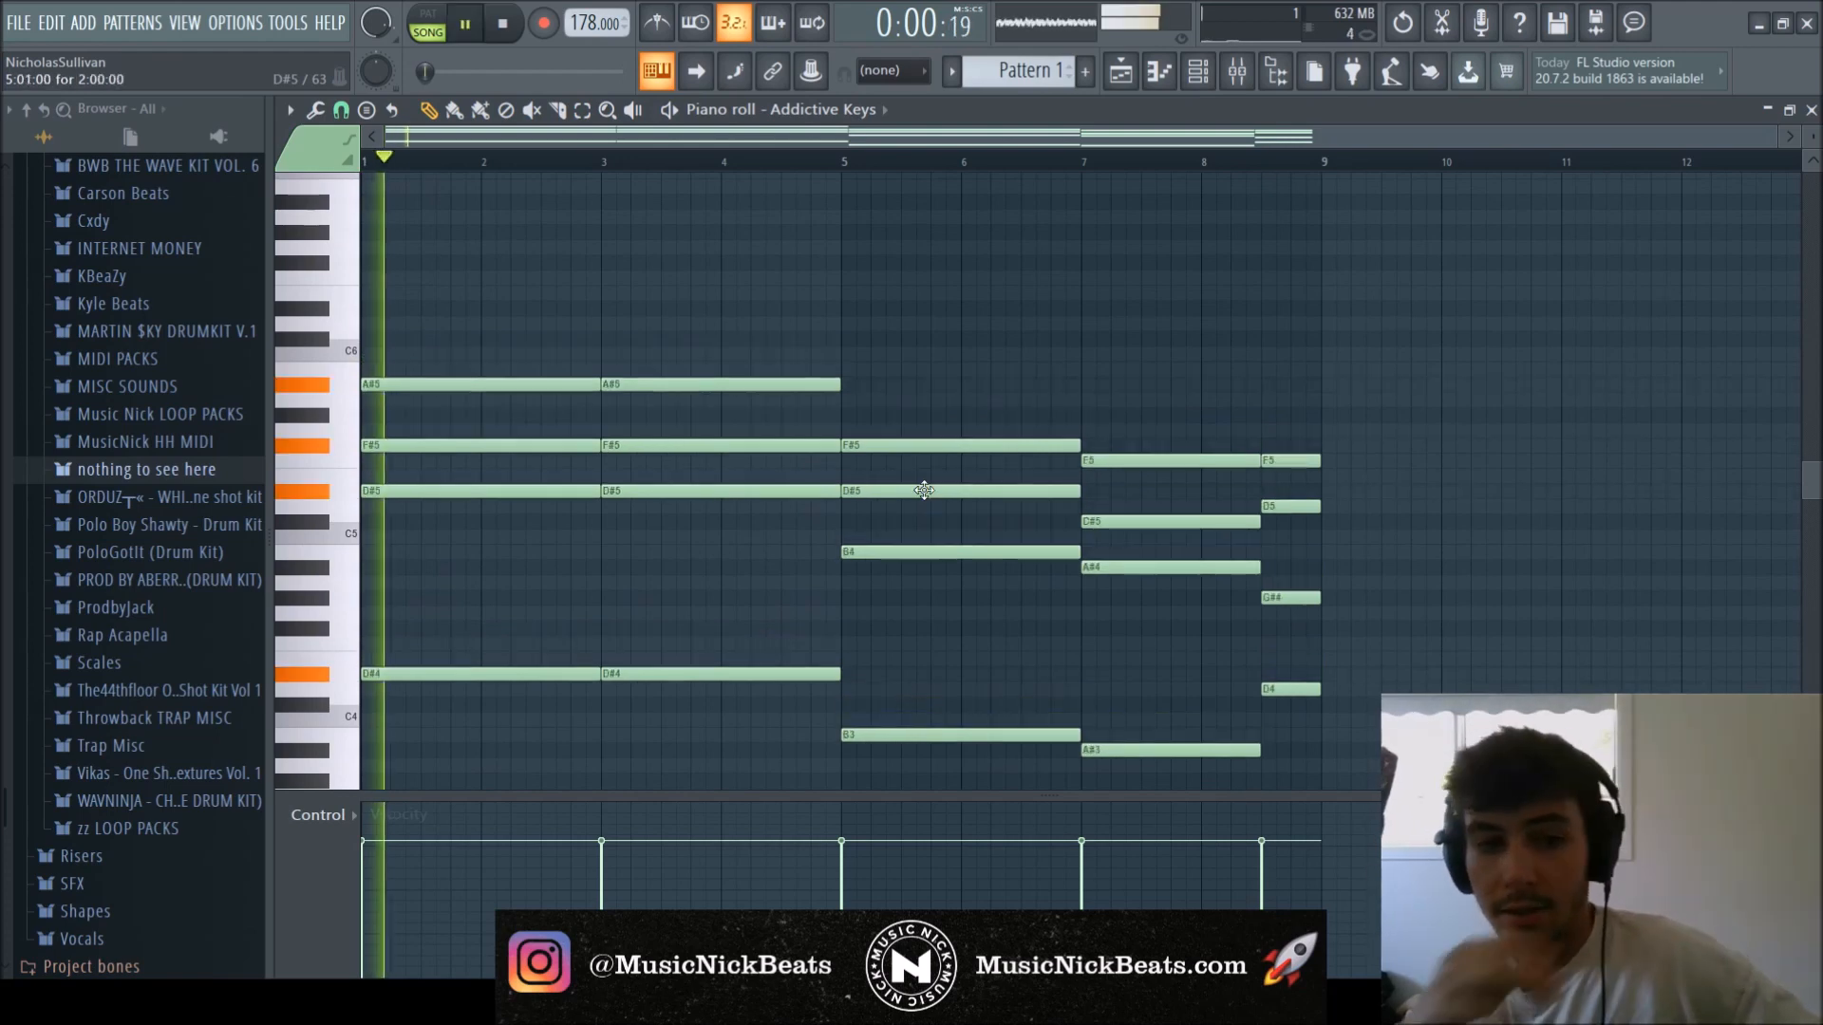
key("Up")
key("Up")
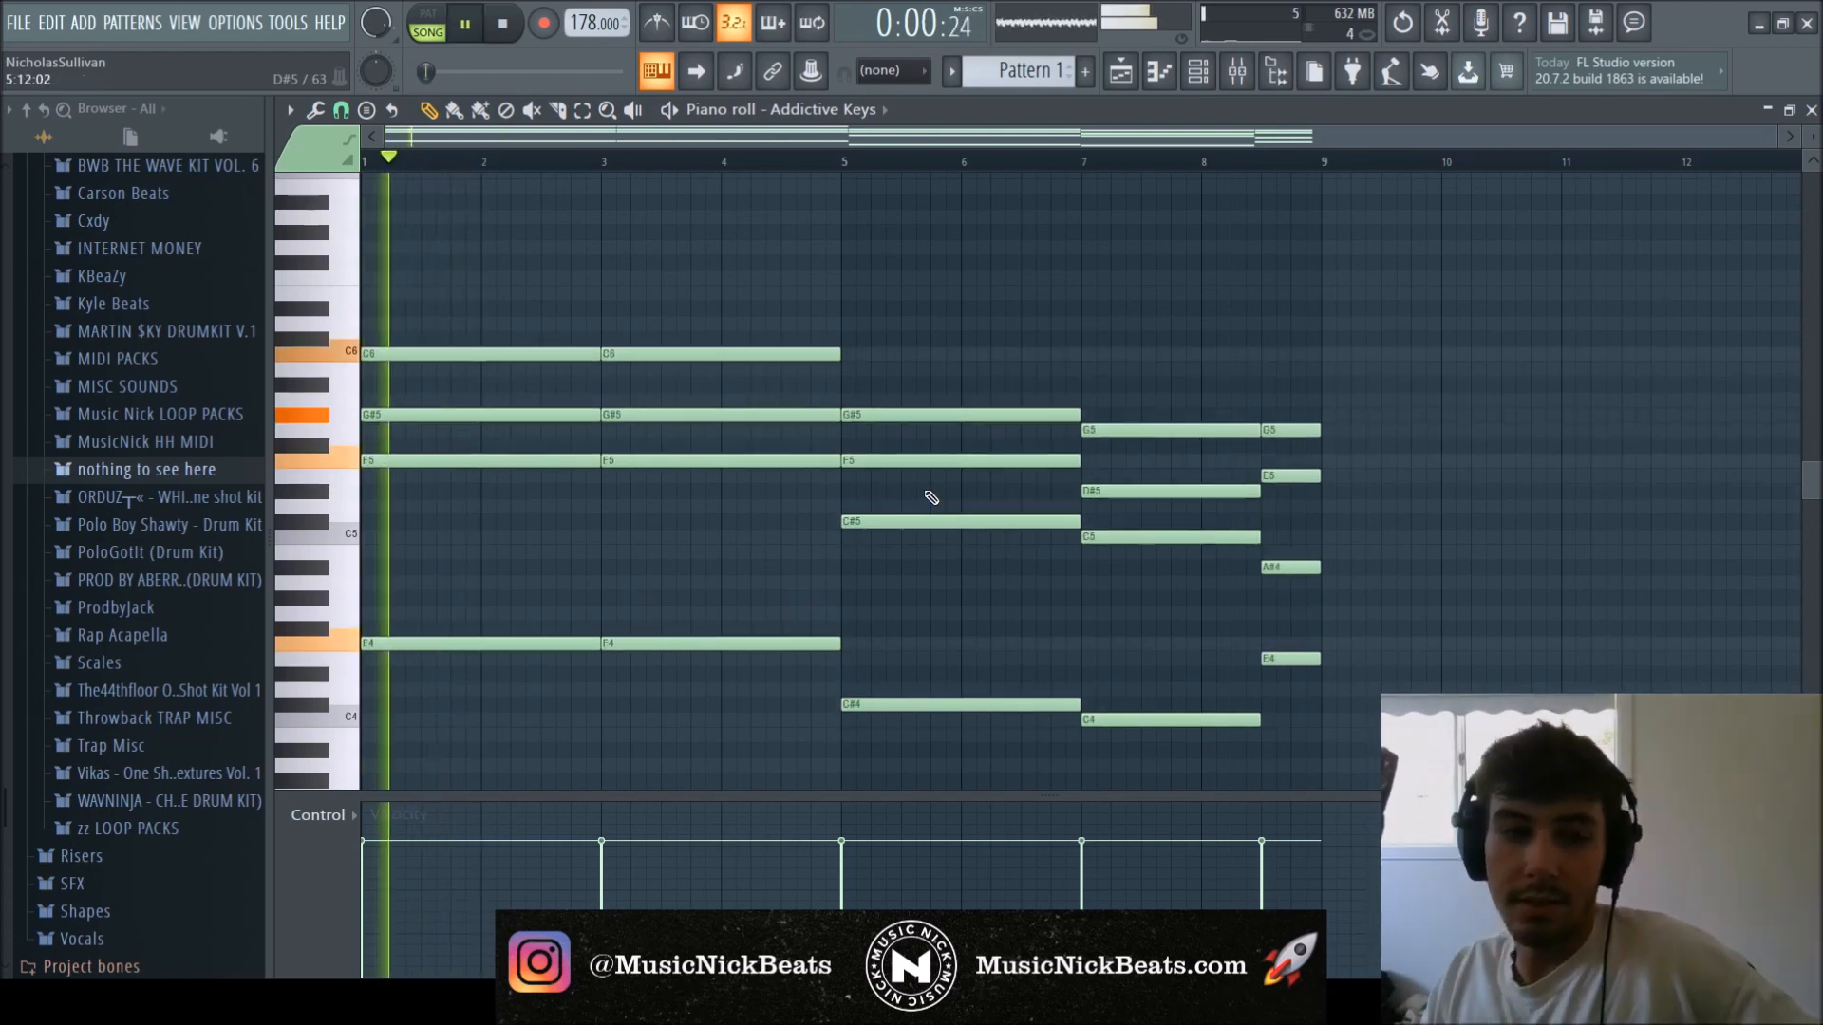
Transpose the whole progression down two semitones, so its first bass note is D#4, and listen to it.
key("space")
key("Down")
key("Down")
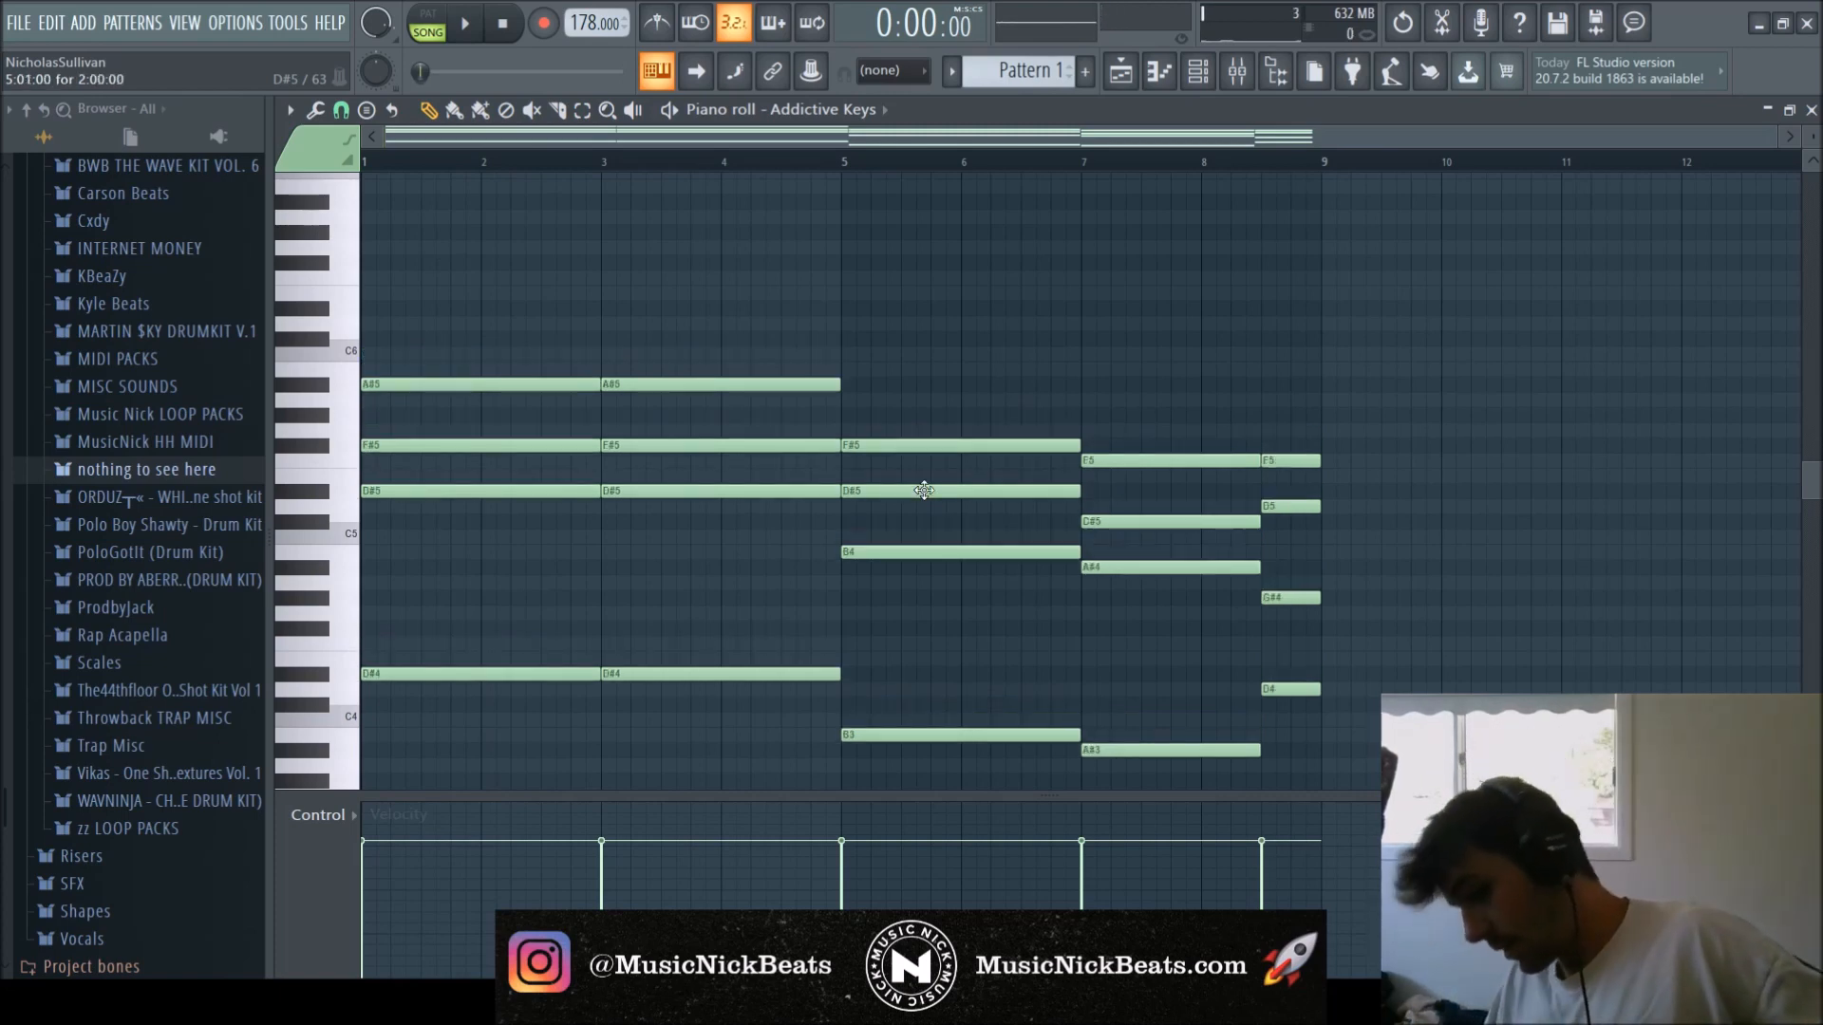
key("space")
scroll(949, 551, "down", 2)
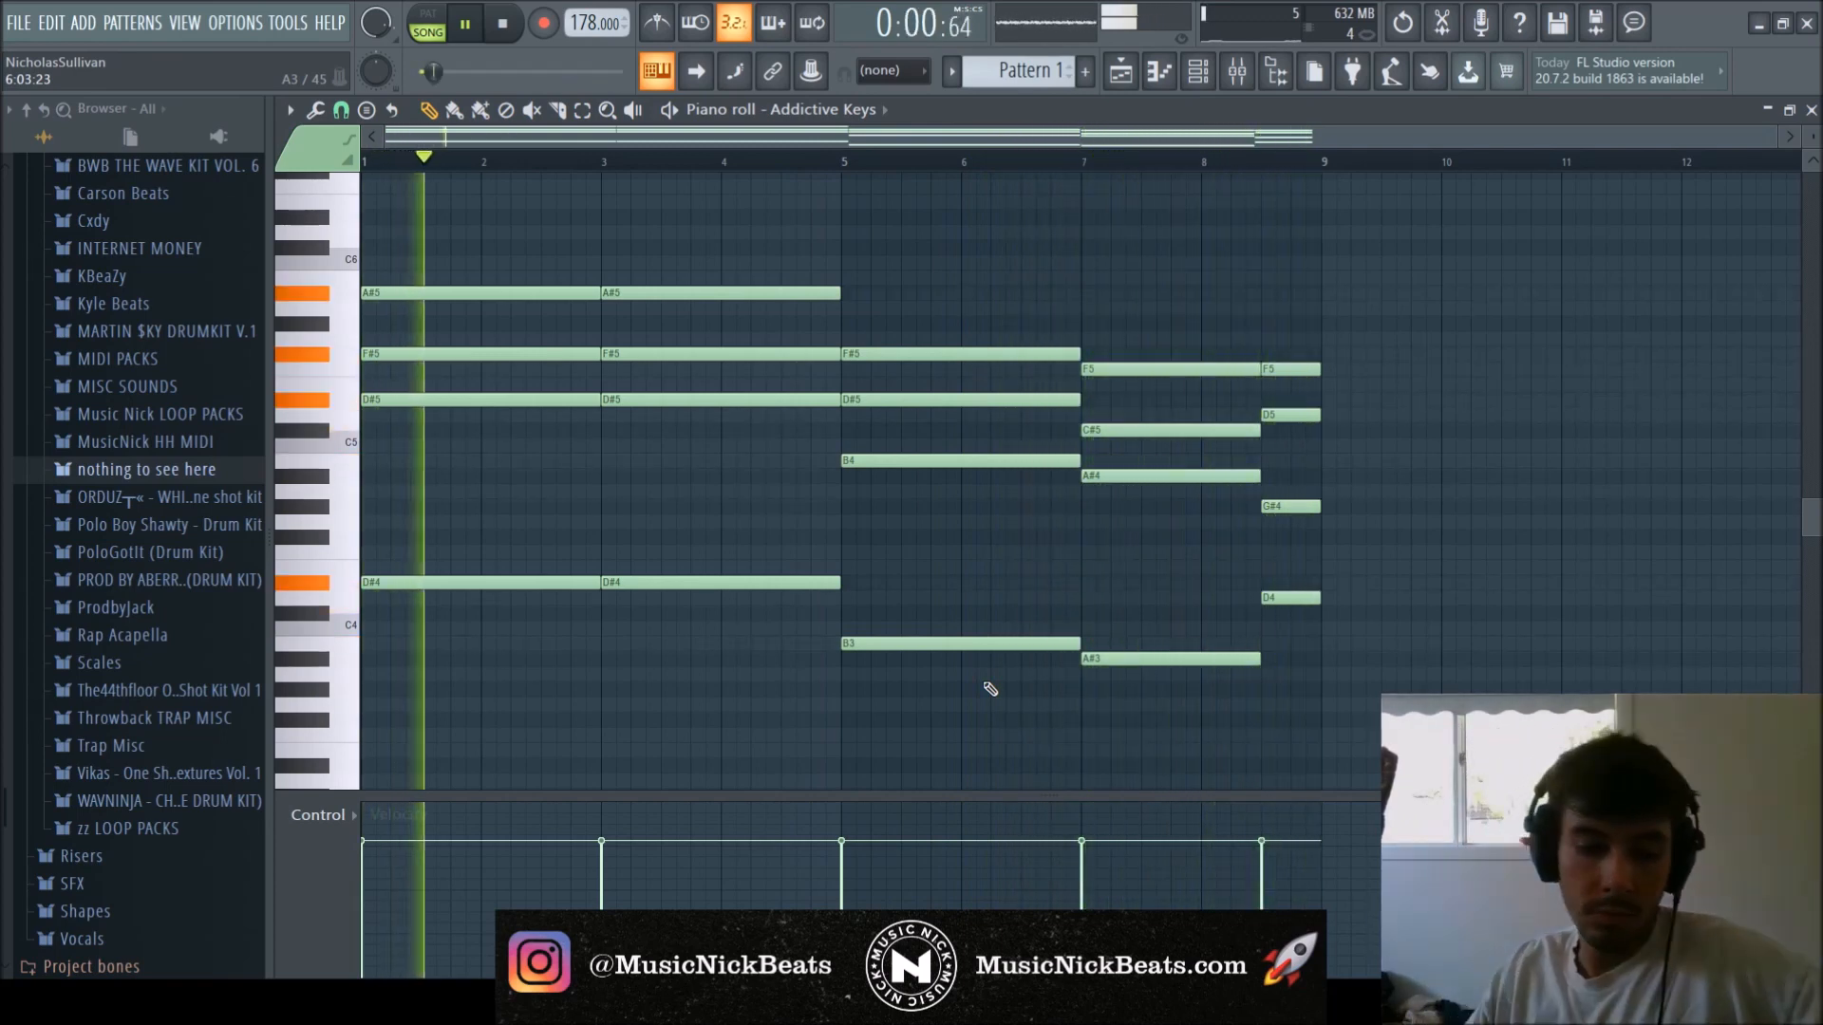
key("space")
scroll(861, 533, "up", 2)
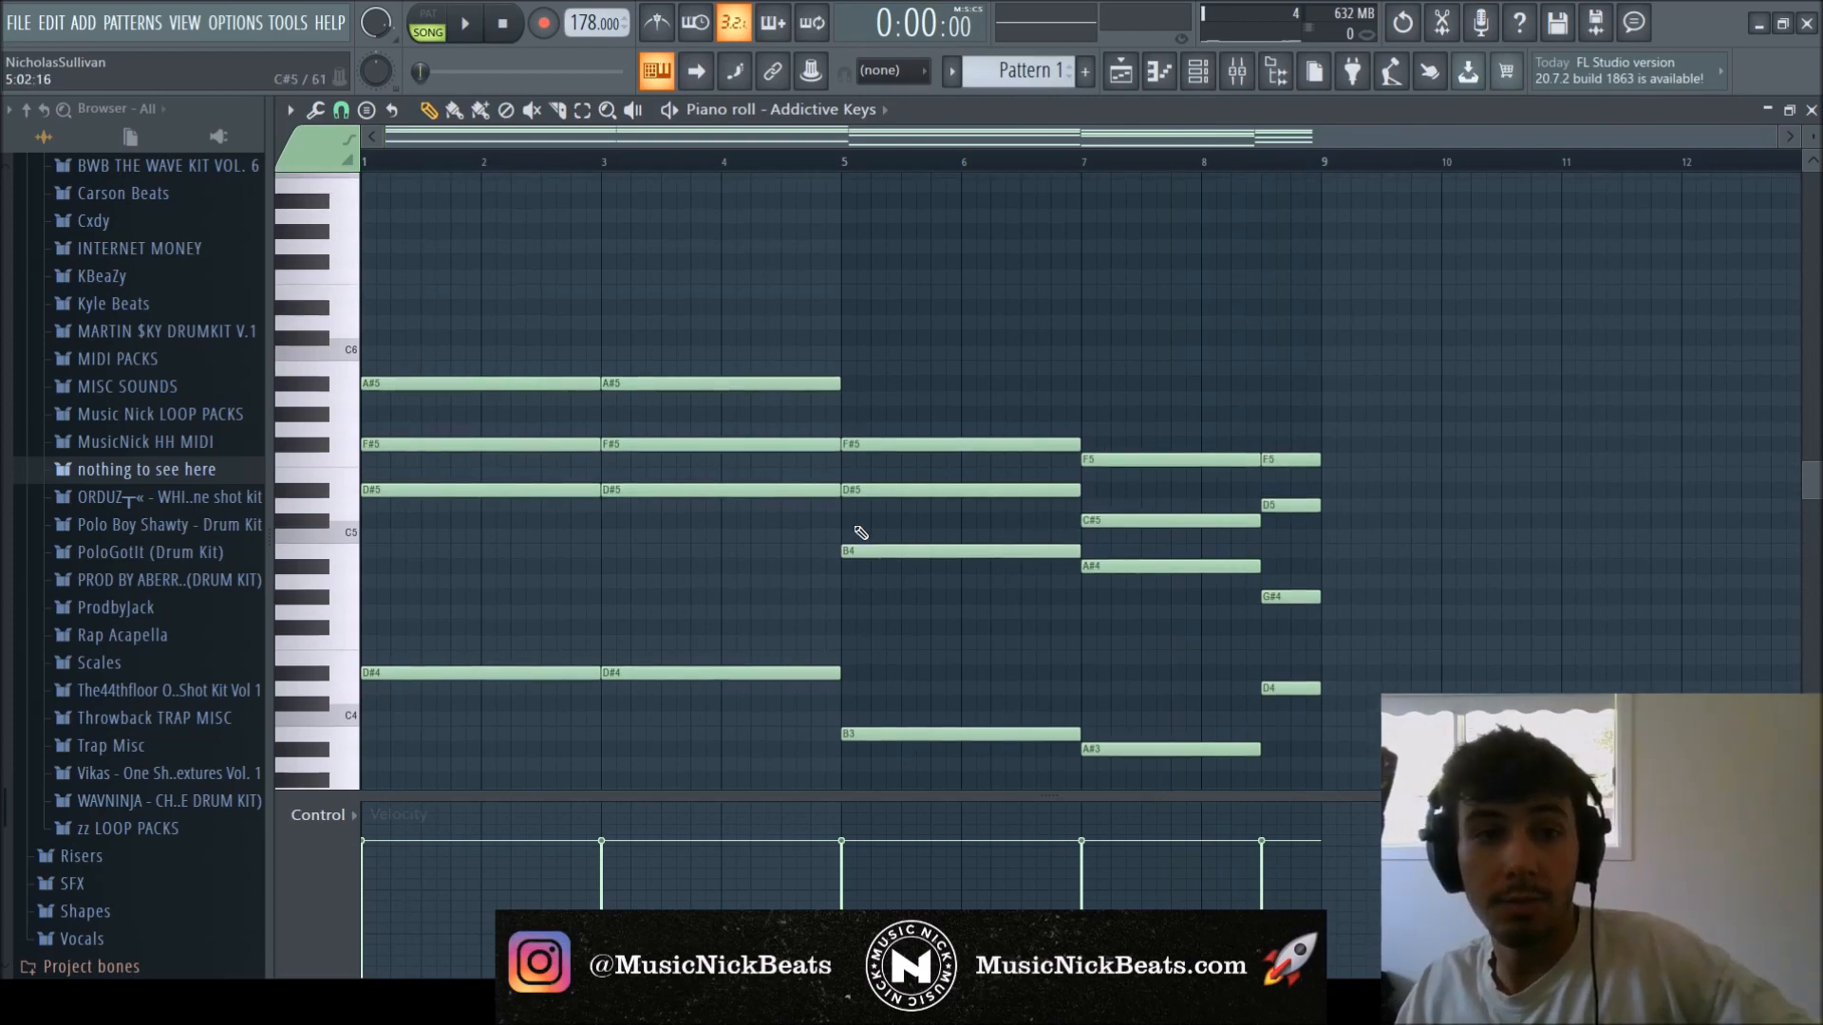
Add EchoBoy to the EffectRack on Addictive Keys during playback and load its Ambients Echoes preset.
scroll(861, 533, "down", 1)
key("space")
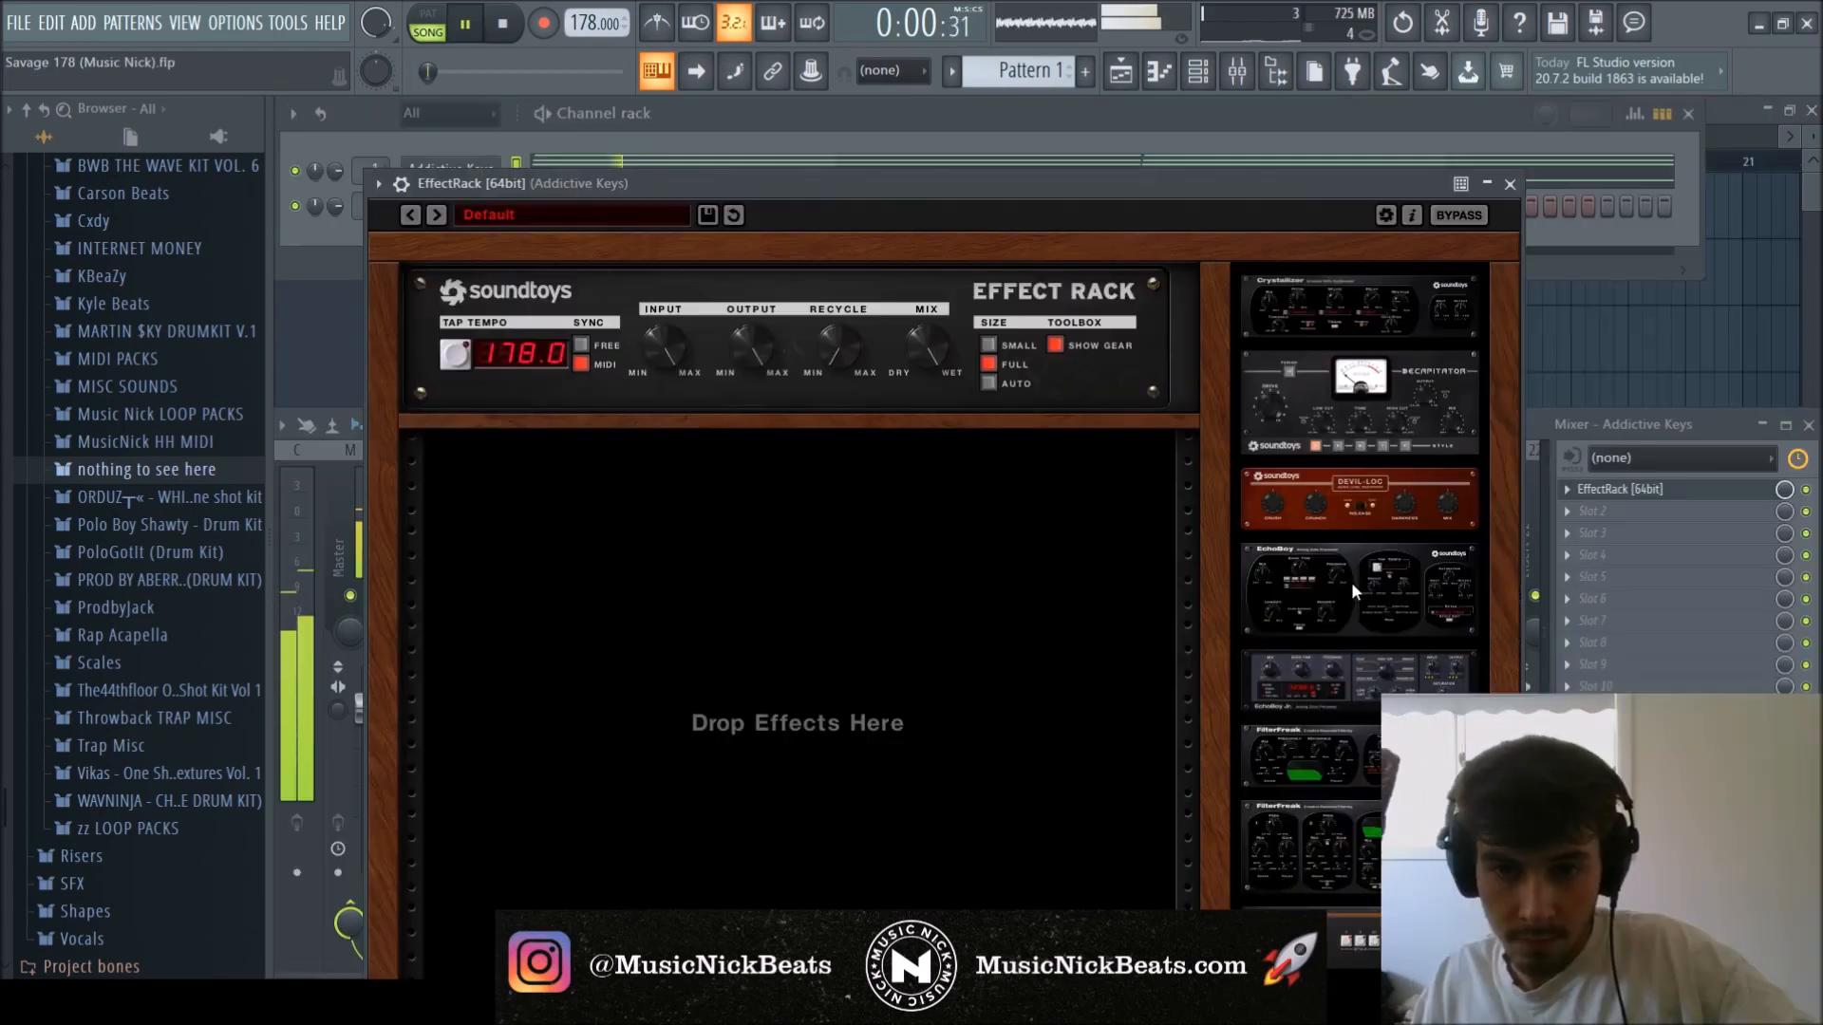
left_click_drag(1352, 582, 722, 570)
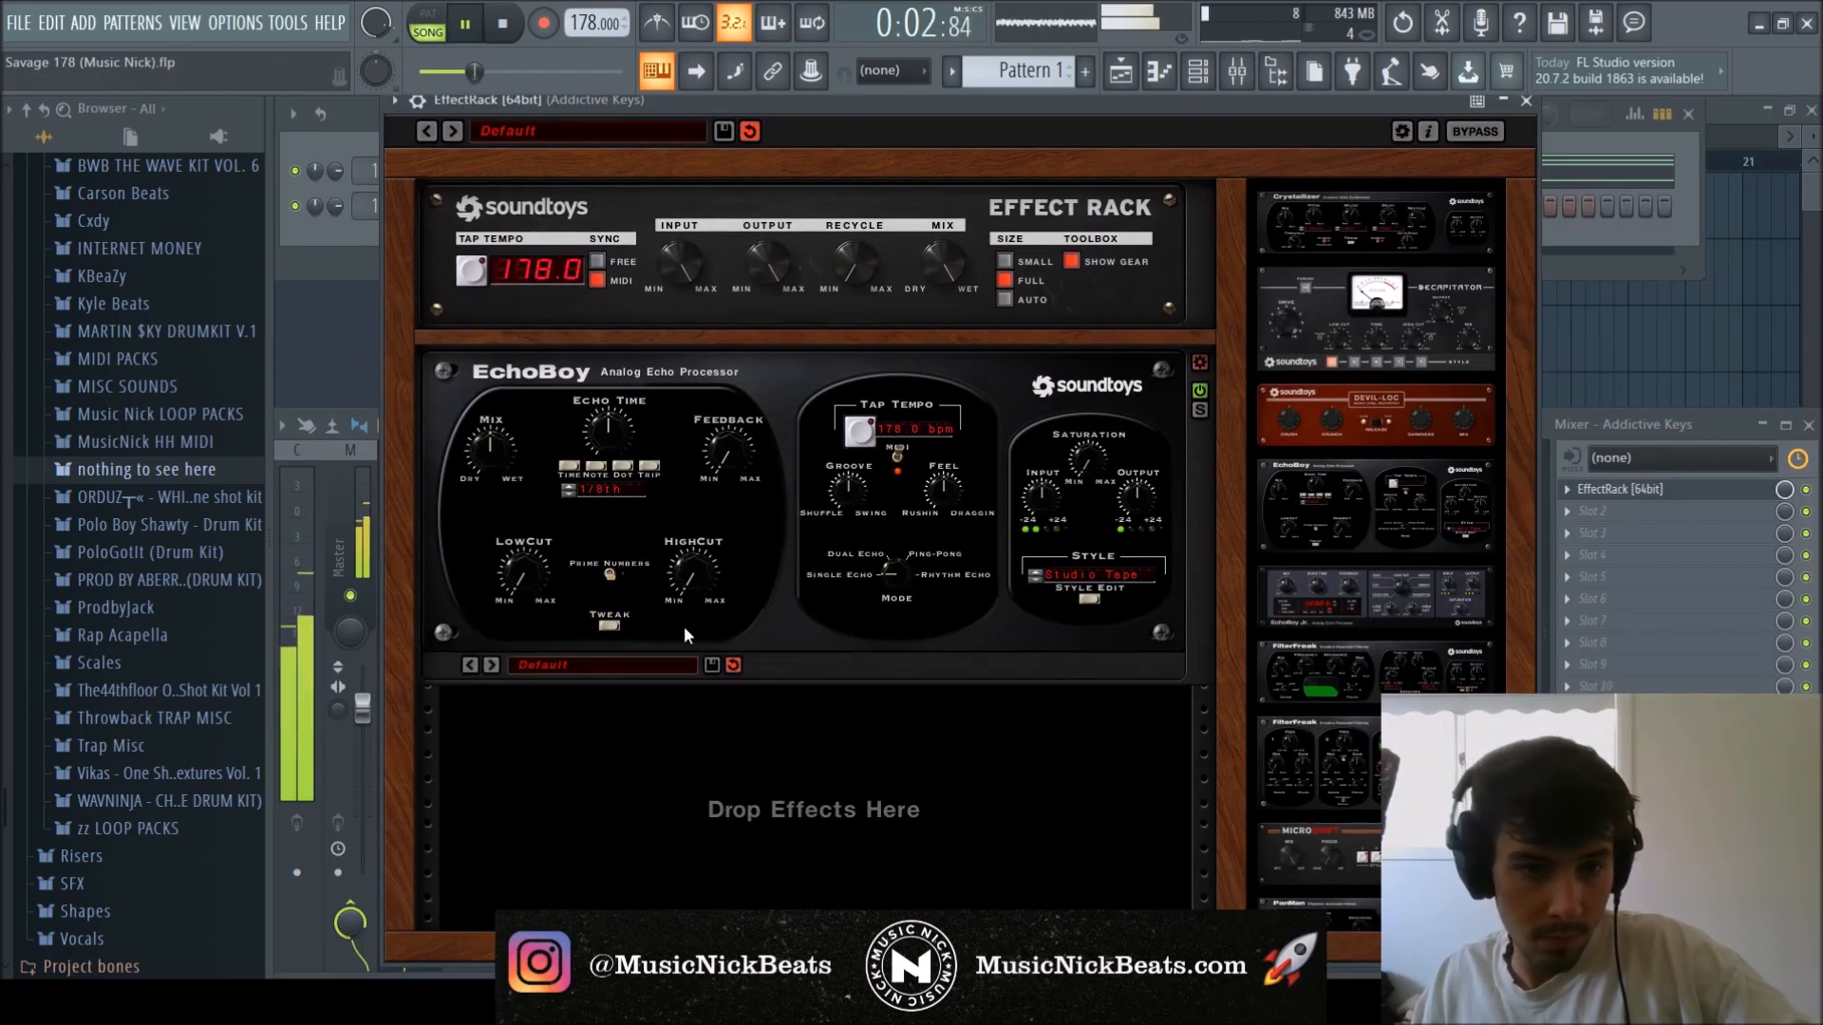
left_click(683, 665)
mouse_move(688, 442)
left_click(765, 174)
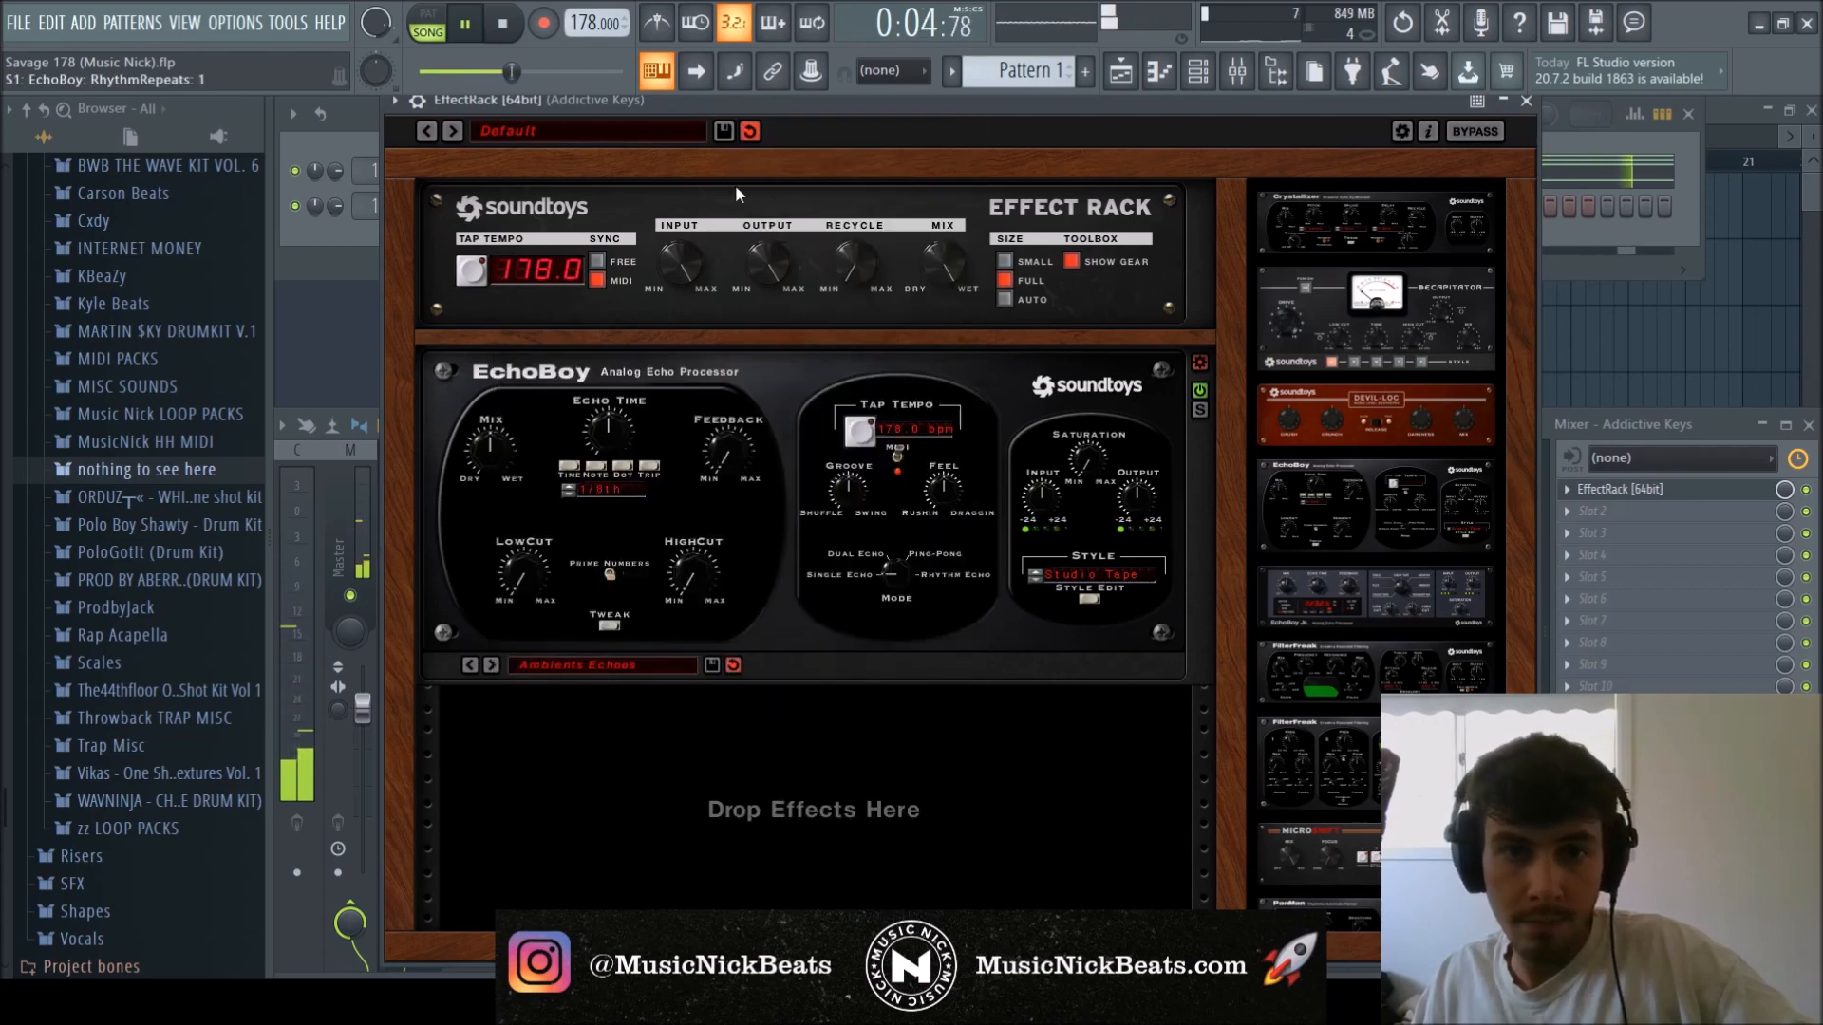
Set EchoBoy's mix to 20.5 %, close the effect rack, and stop playback.
mouse_move(608, 454)
left_mouse_down()
mouse_move(612, 509)
mouse_move(606, 433)
left_mouse_up()
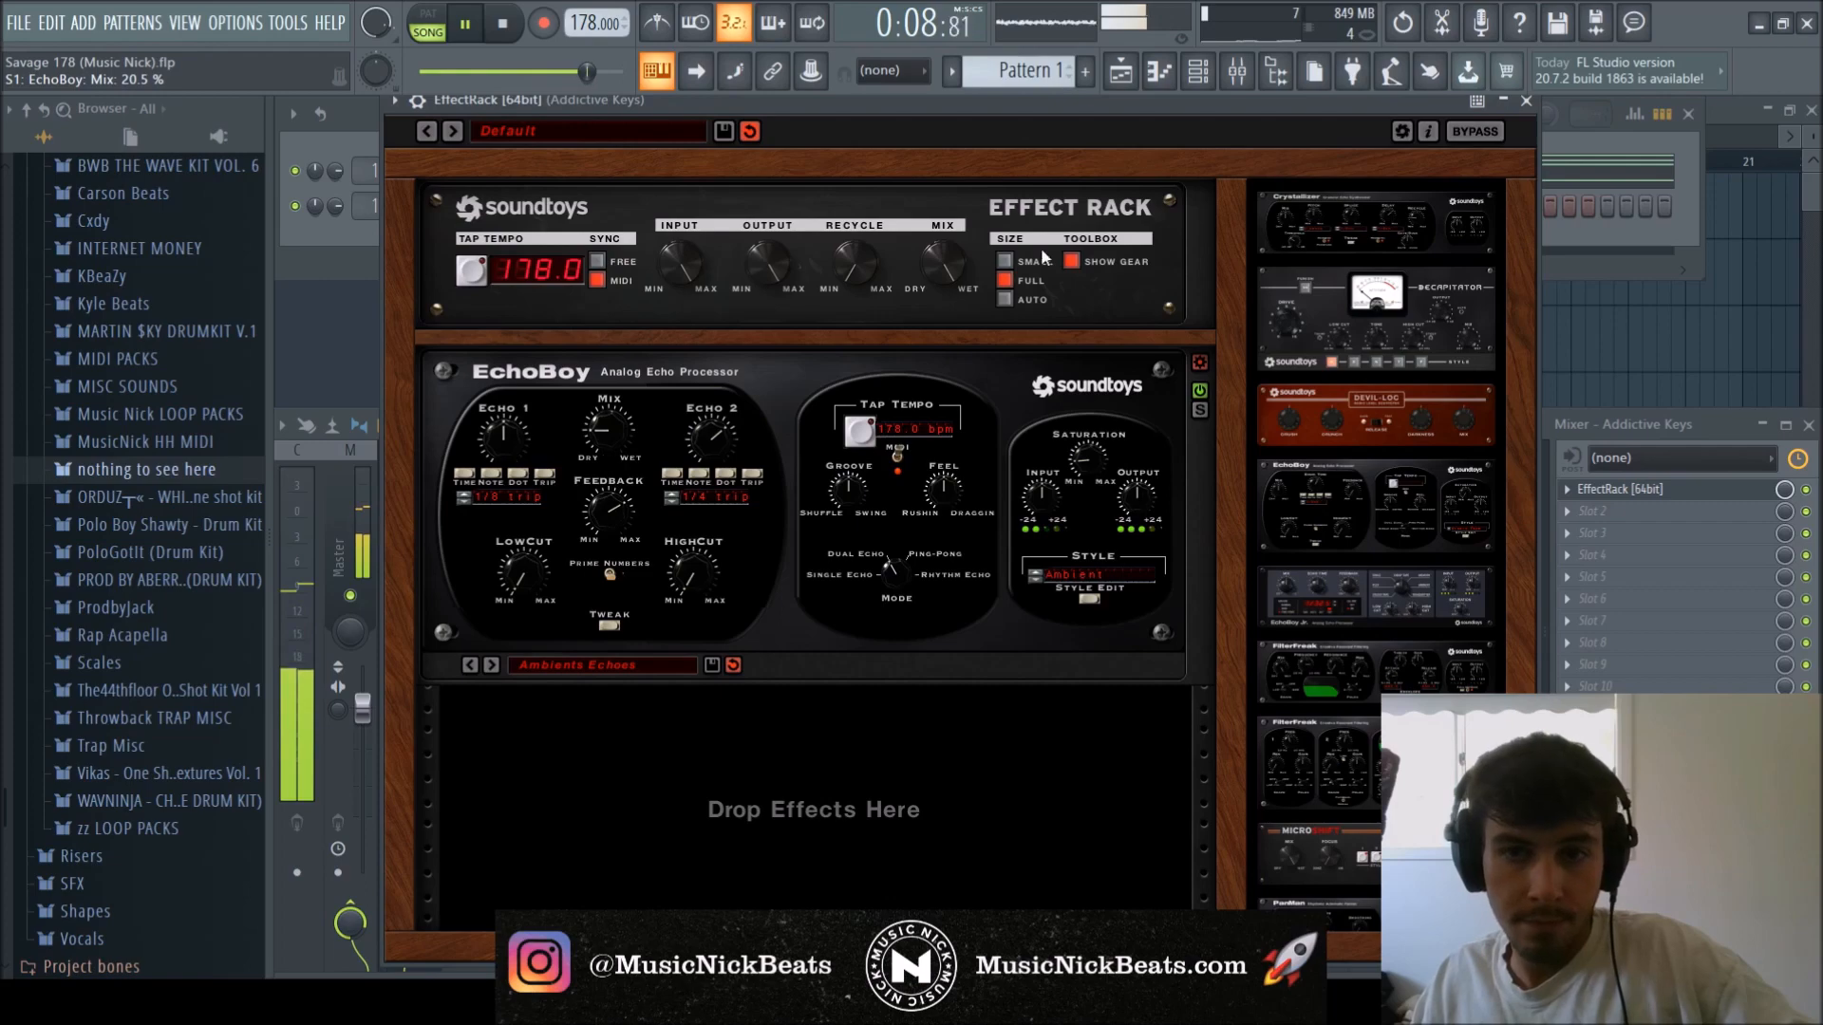
left_click(1526, 102)
key("space")
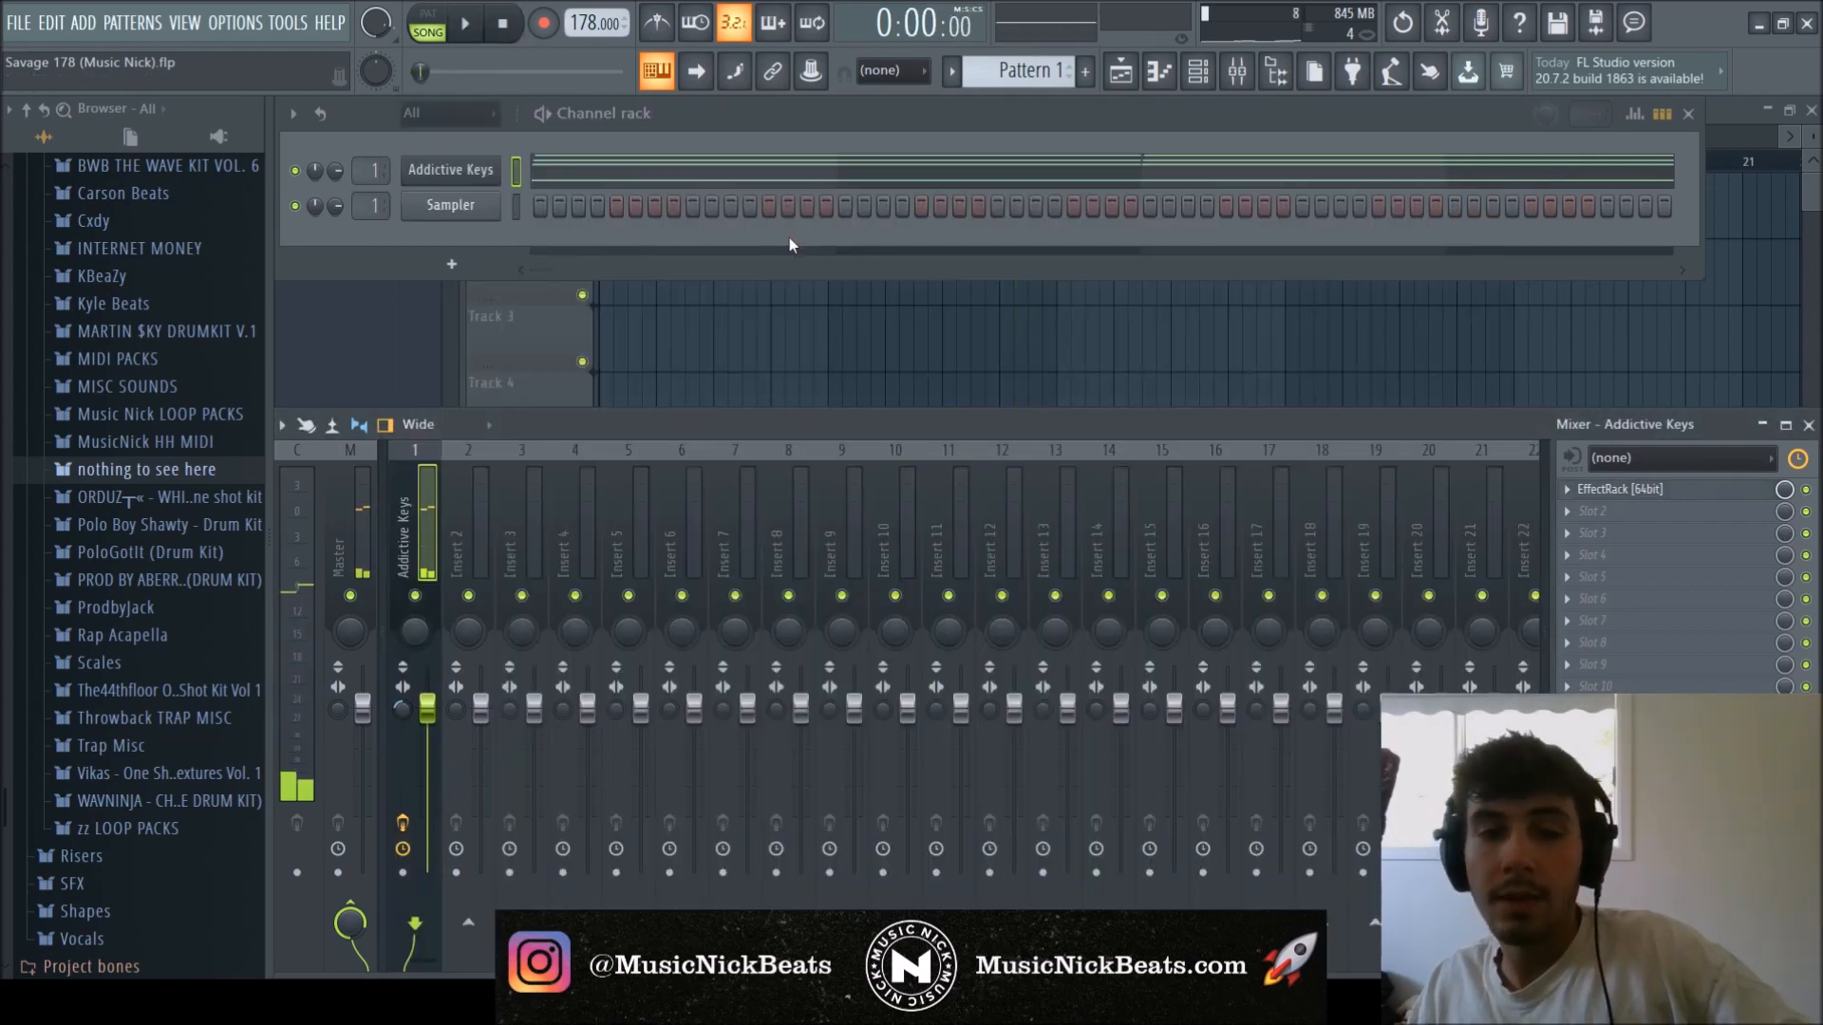
Review the EchoBoy settings in the EffectRack and return to the Addictive Keys piano roll.
left_click(1620, 489)
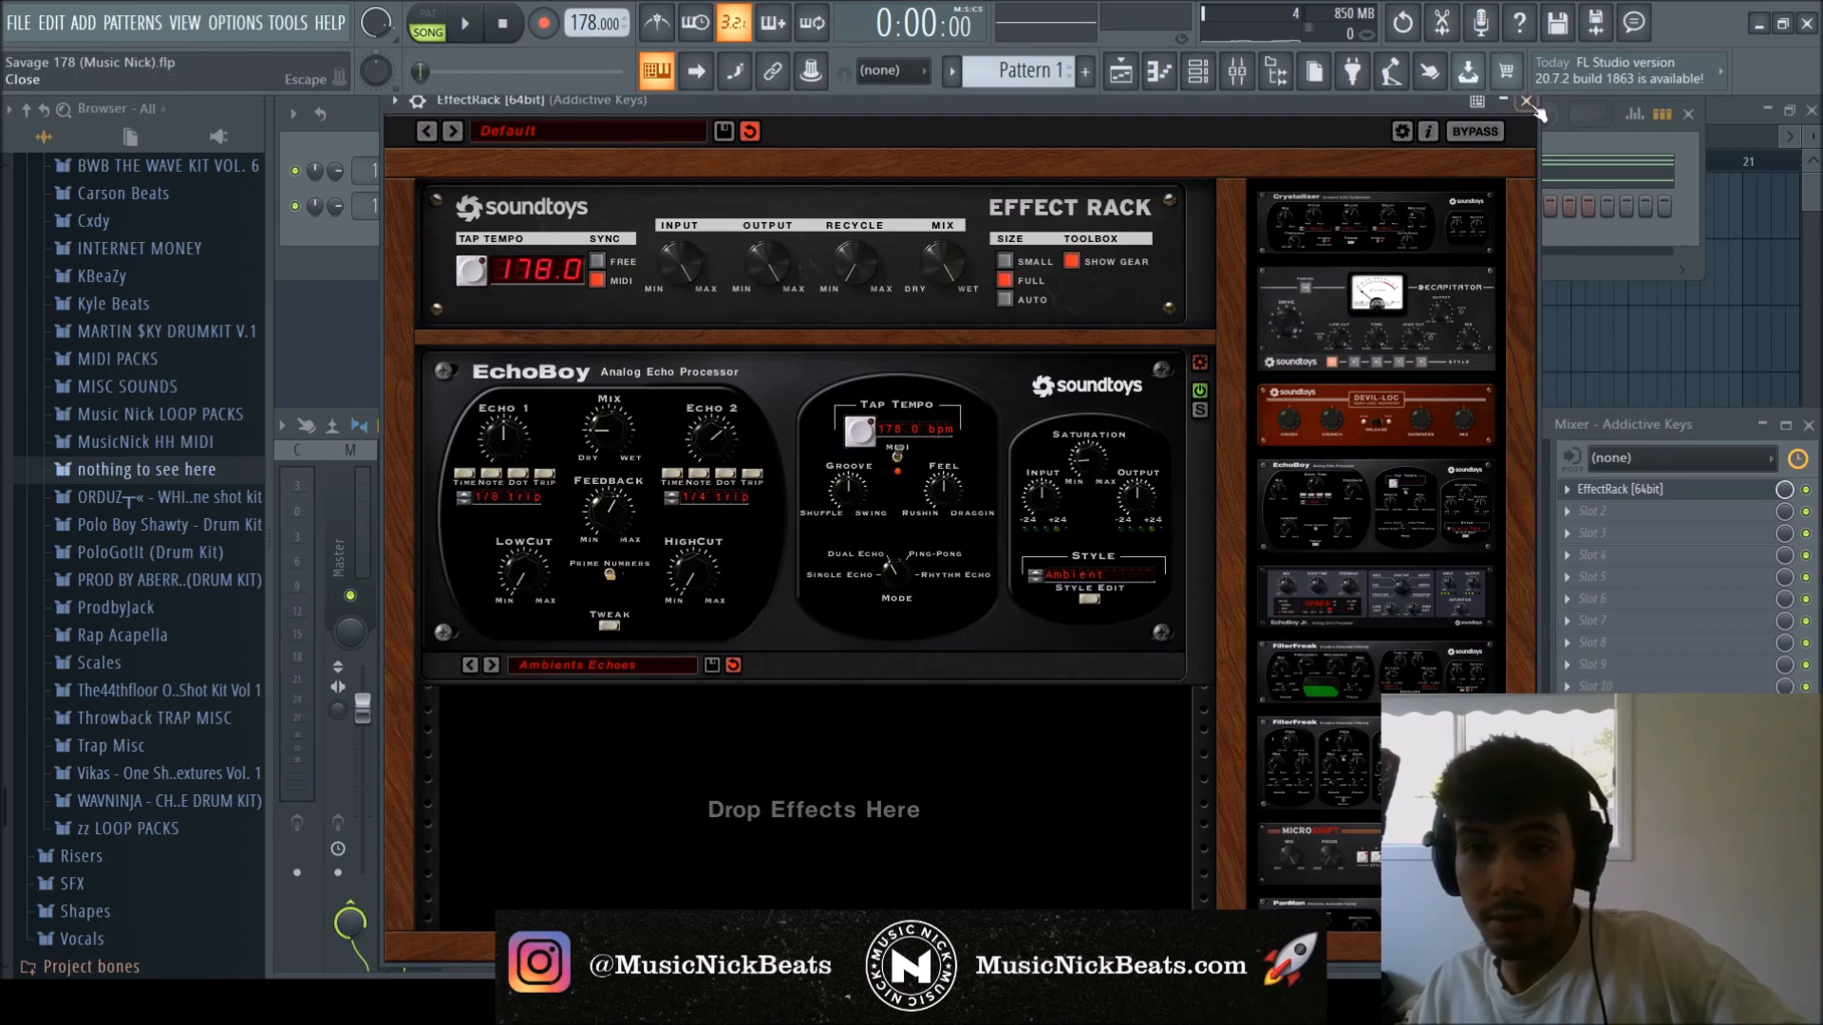
left_click(1527, 101)
left_click(1467, 172)
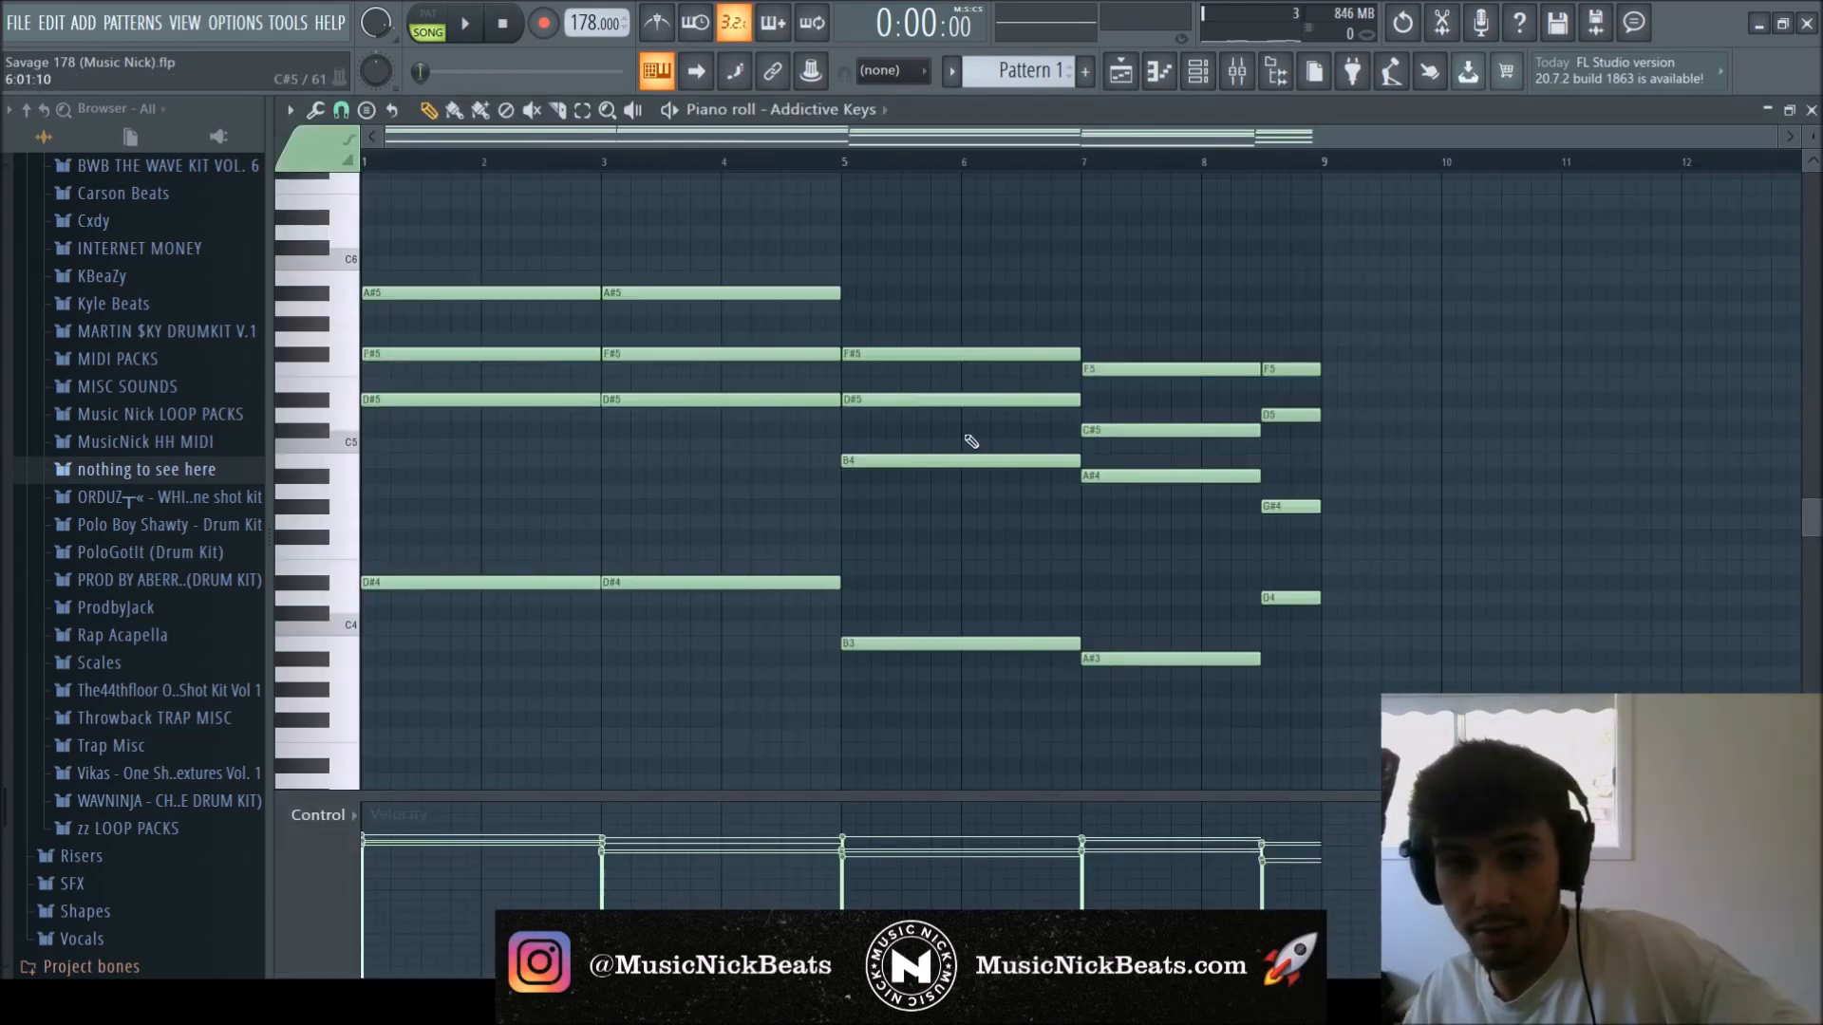
Examine the structure of the progression by selecting the notes of each chord in turn, and clear the selection.
left_click_drag(1178, 711, 1121, 356, "ctrl")
scroll(1045, 475, "up", 2)
scroll(958, 608, "down", 1)
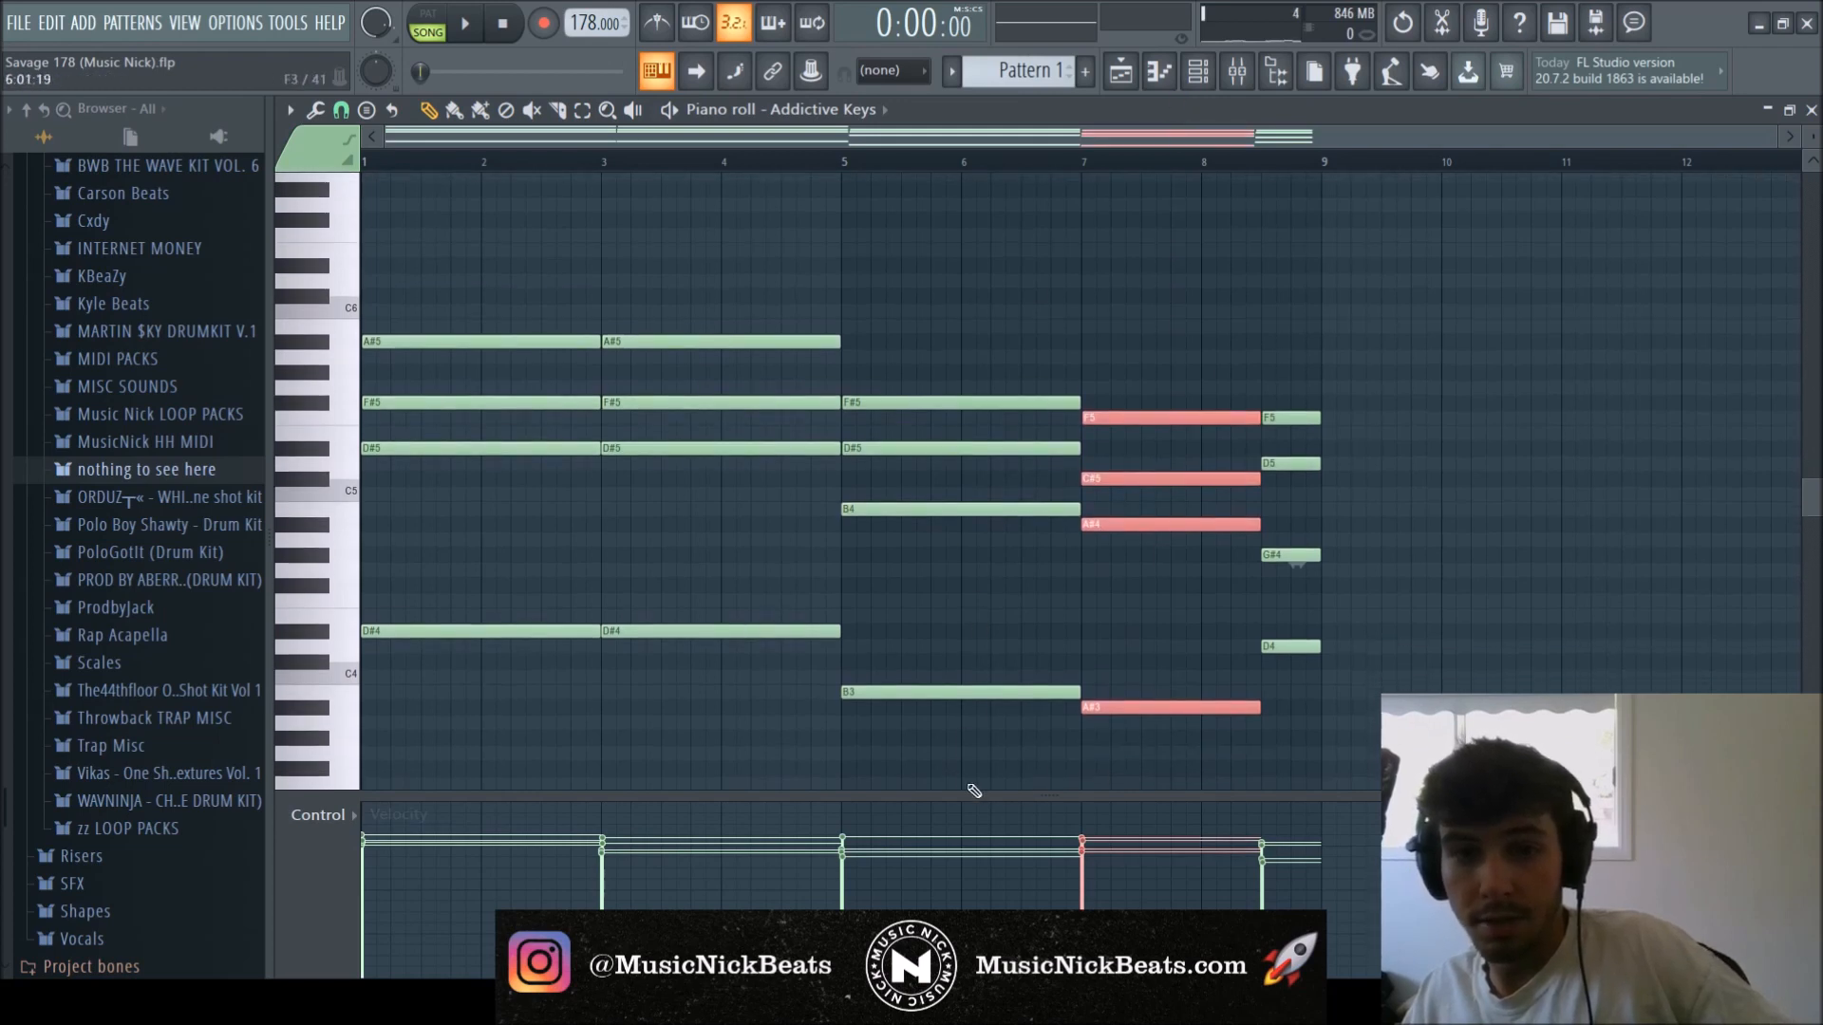
left_click_drag(974, 773, 936, 380, "ctrl")
scroll(932, 546, "up", 1)
scroll(788, 493, "down", 2)
left_click_drag(651, 636, 562, 174, "ctrl")
scroll(798, 398, "down", 2)
left_click_drag(913, 598, 959, 255, "ctrl")
scroll(1063, 361, "up", 1)
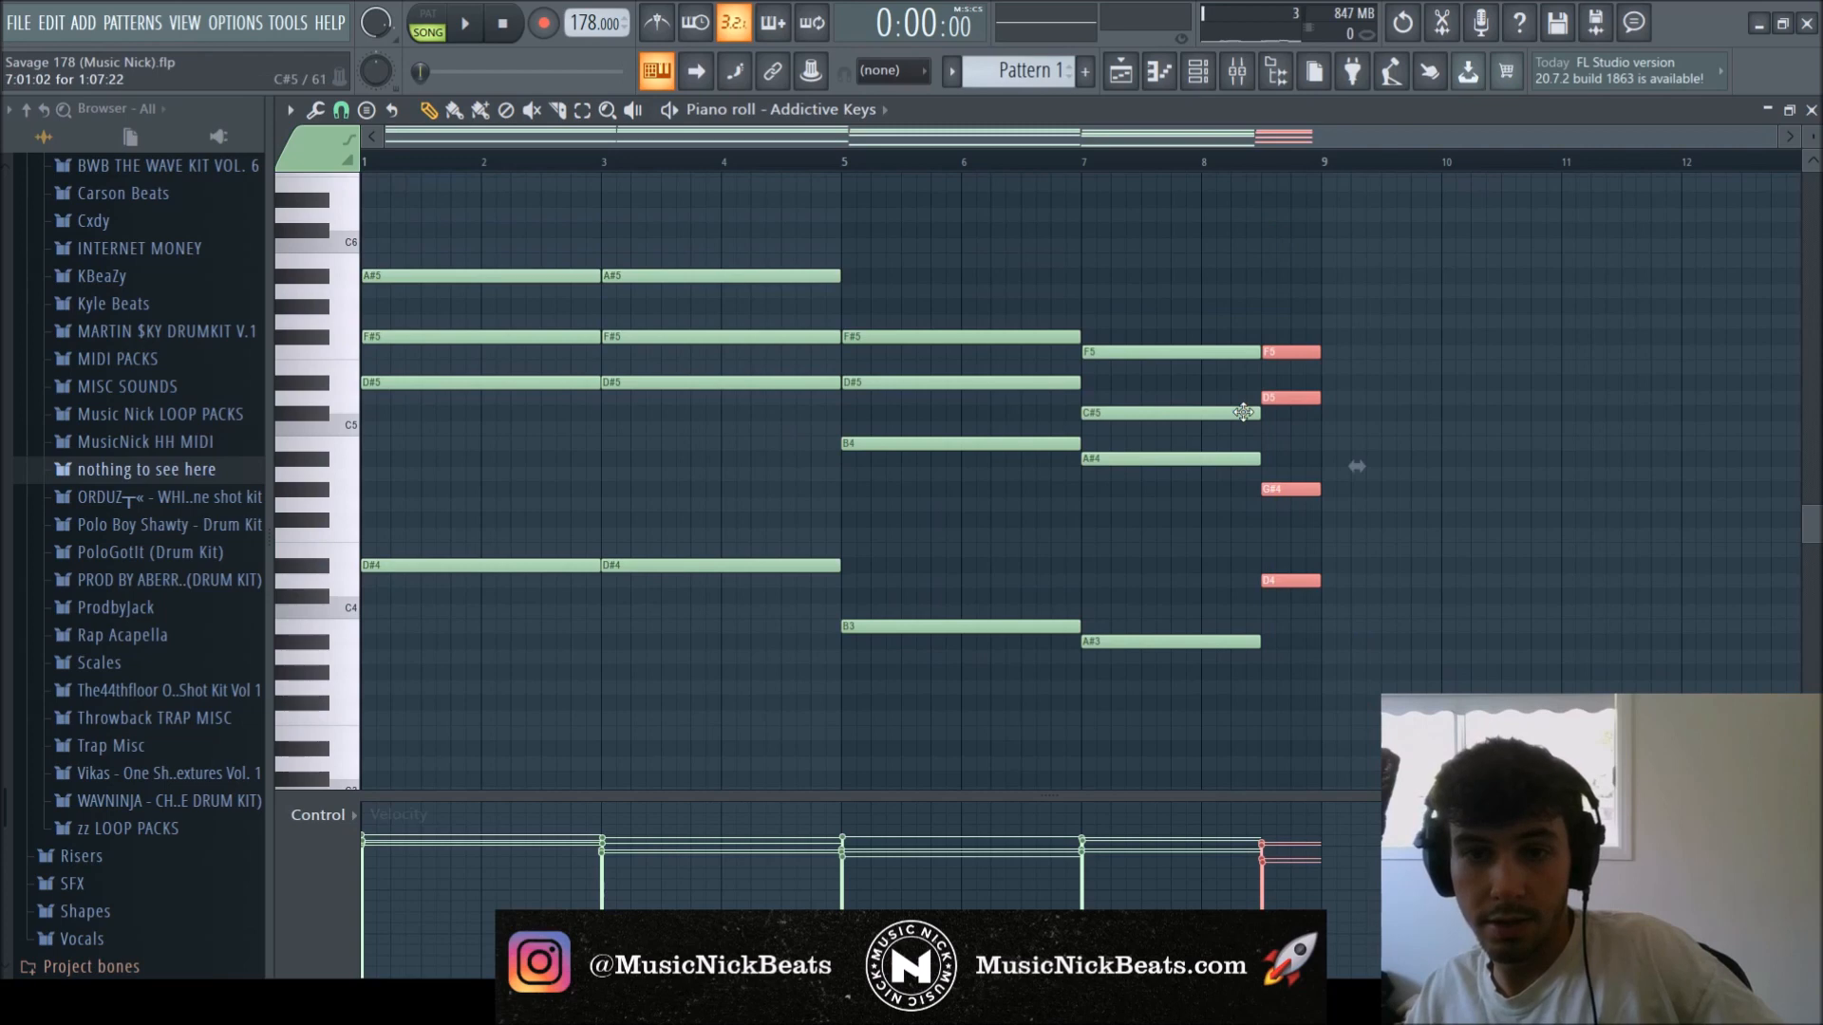
left_click_drag(658, 757, 453, 191)
left_click_drag(1164, 754, 935, 180)
left_click_drag(1358, 700, 1277, 315)
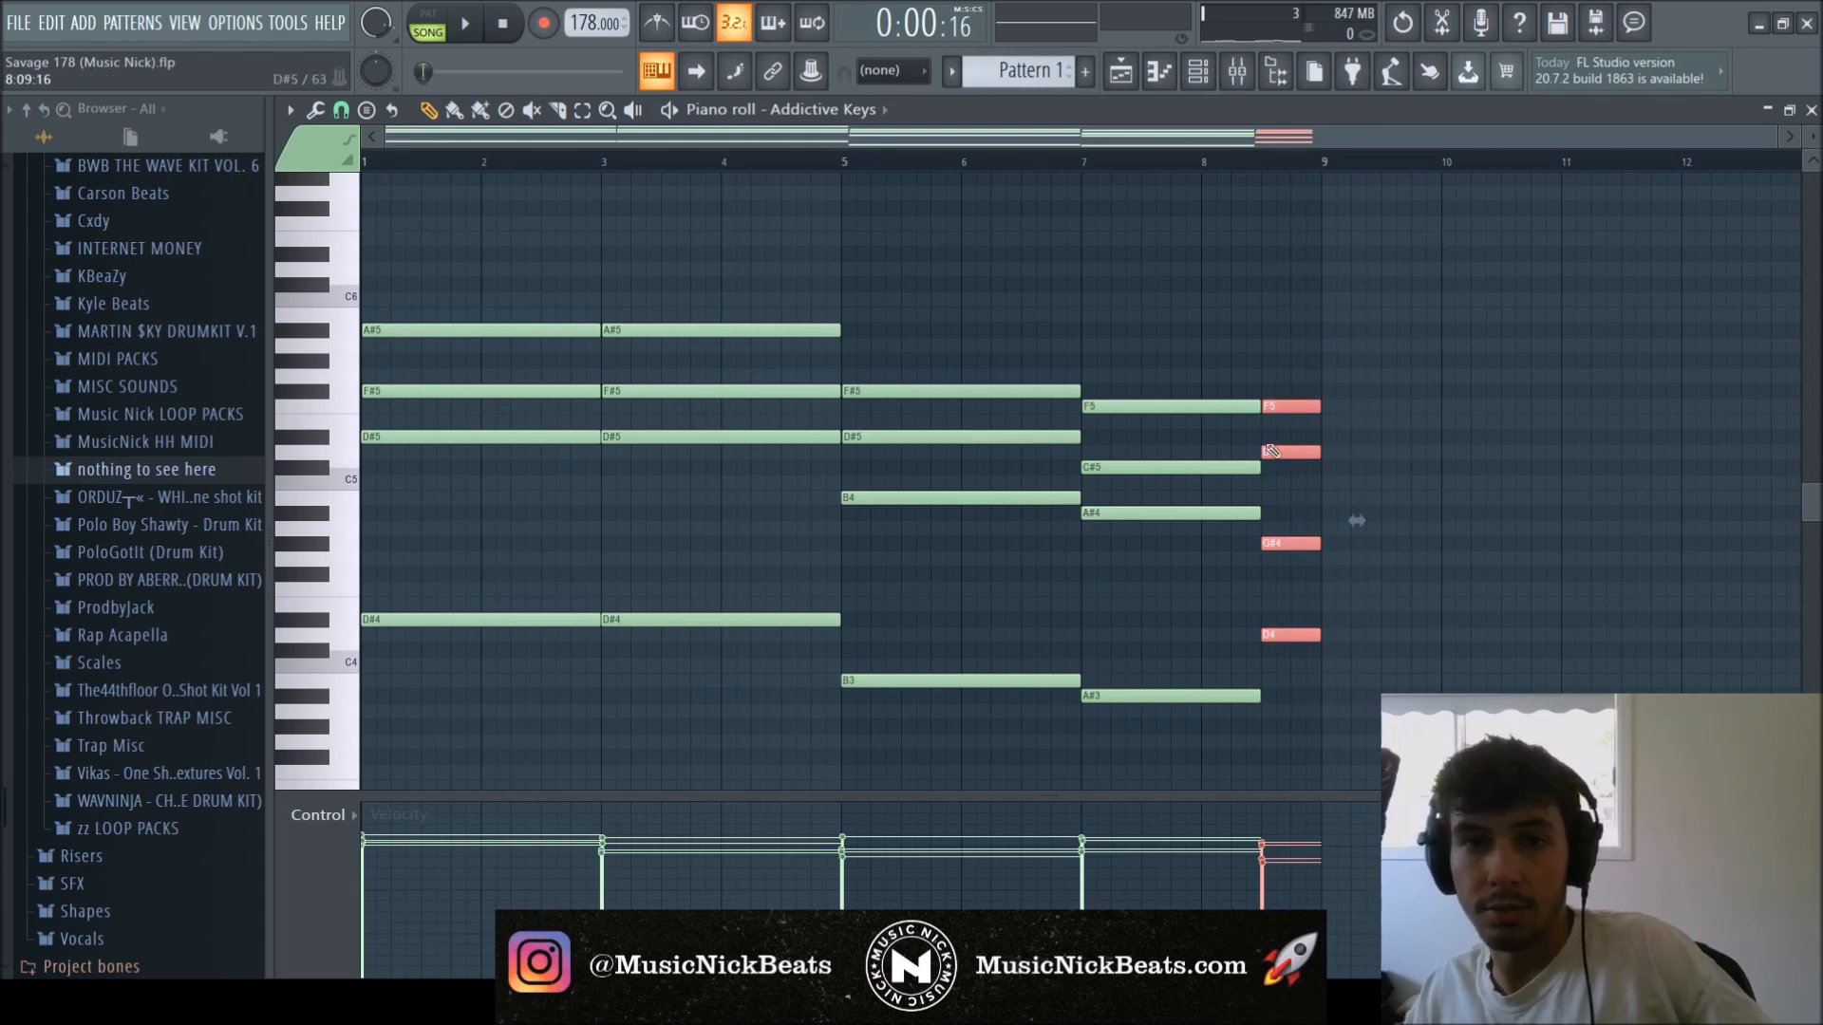
left_click_drag(675, 704, 458, 180)
left_click_drag(1112, 763, 939, 180)
left_click(1418, 215)
key("ctrl+z")
scroll(1781, 685, "down", 1)
key("ctrl+d")
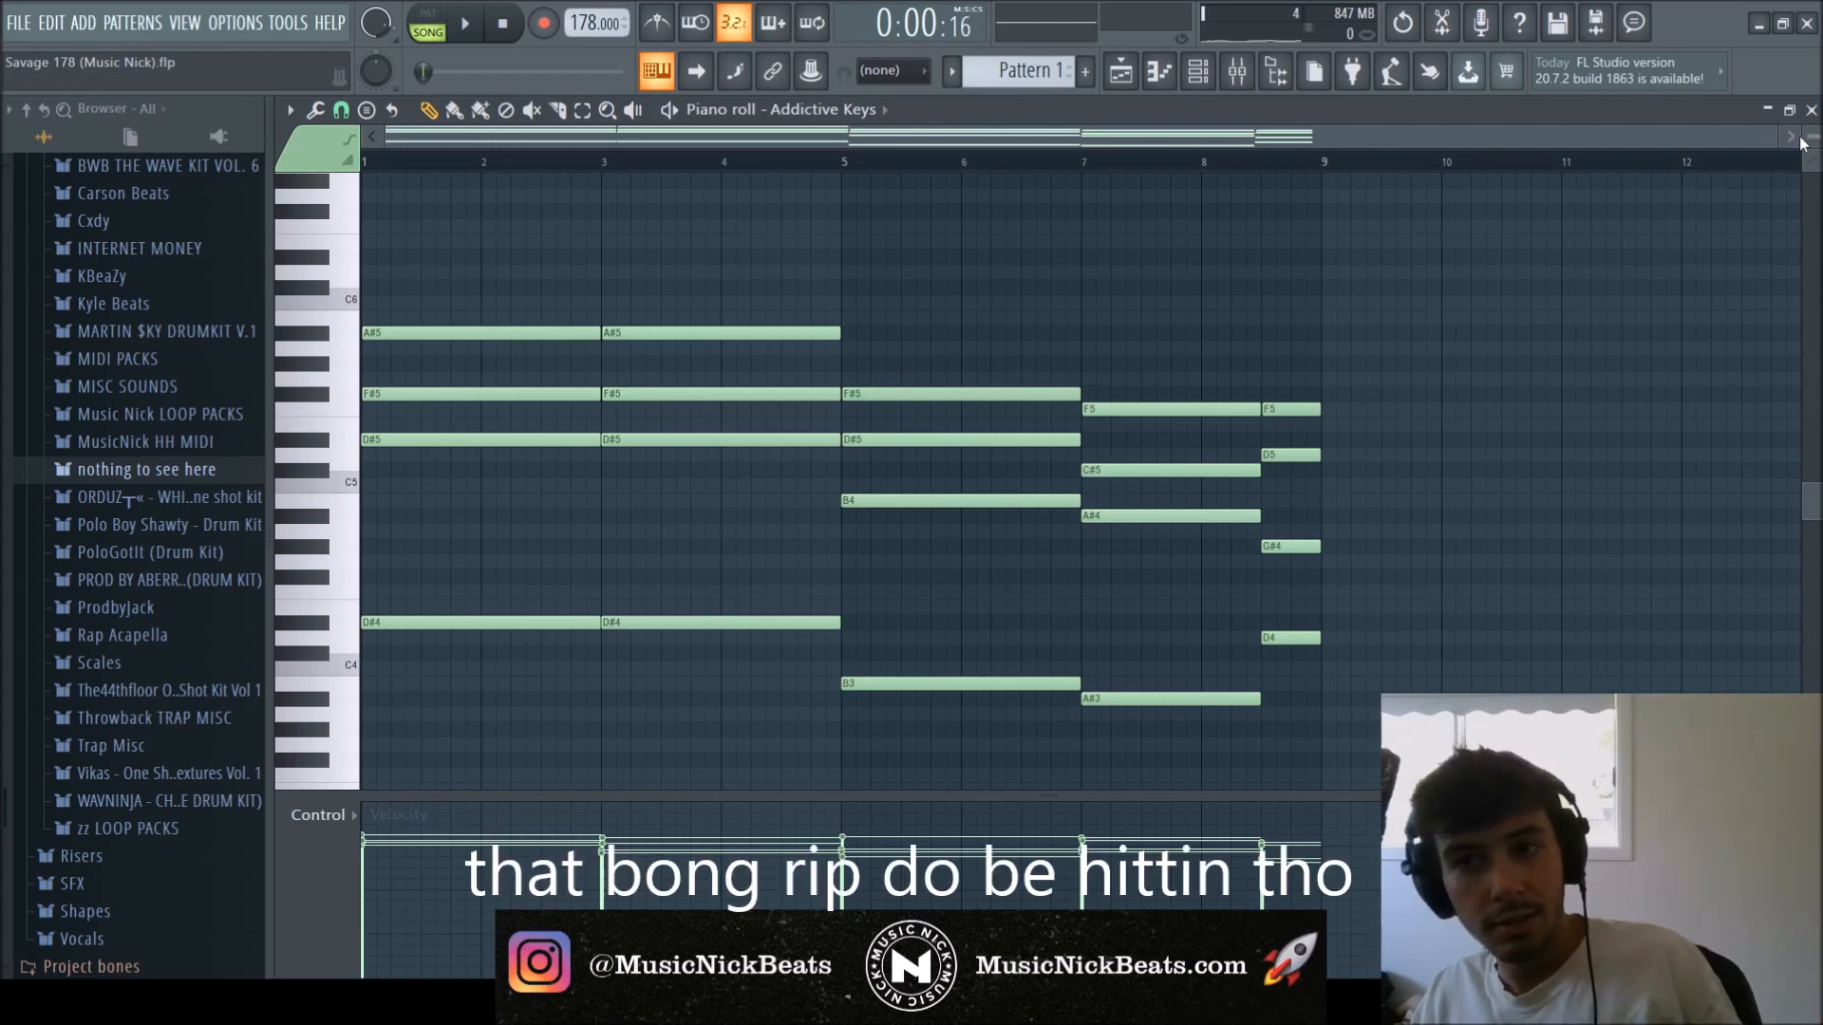
Close the piano roll and stop the playback of the progression through the Drip effect.
left_click(1811, 110)
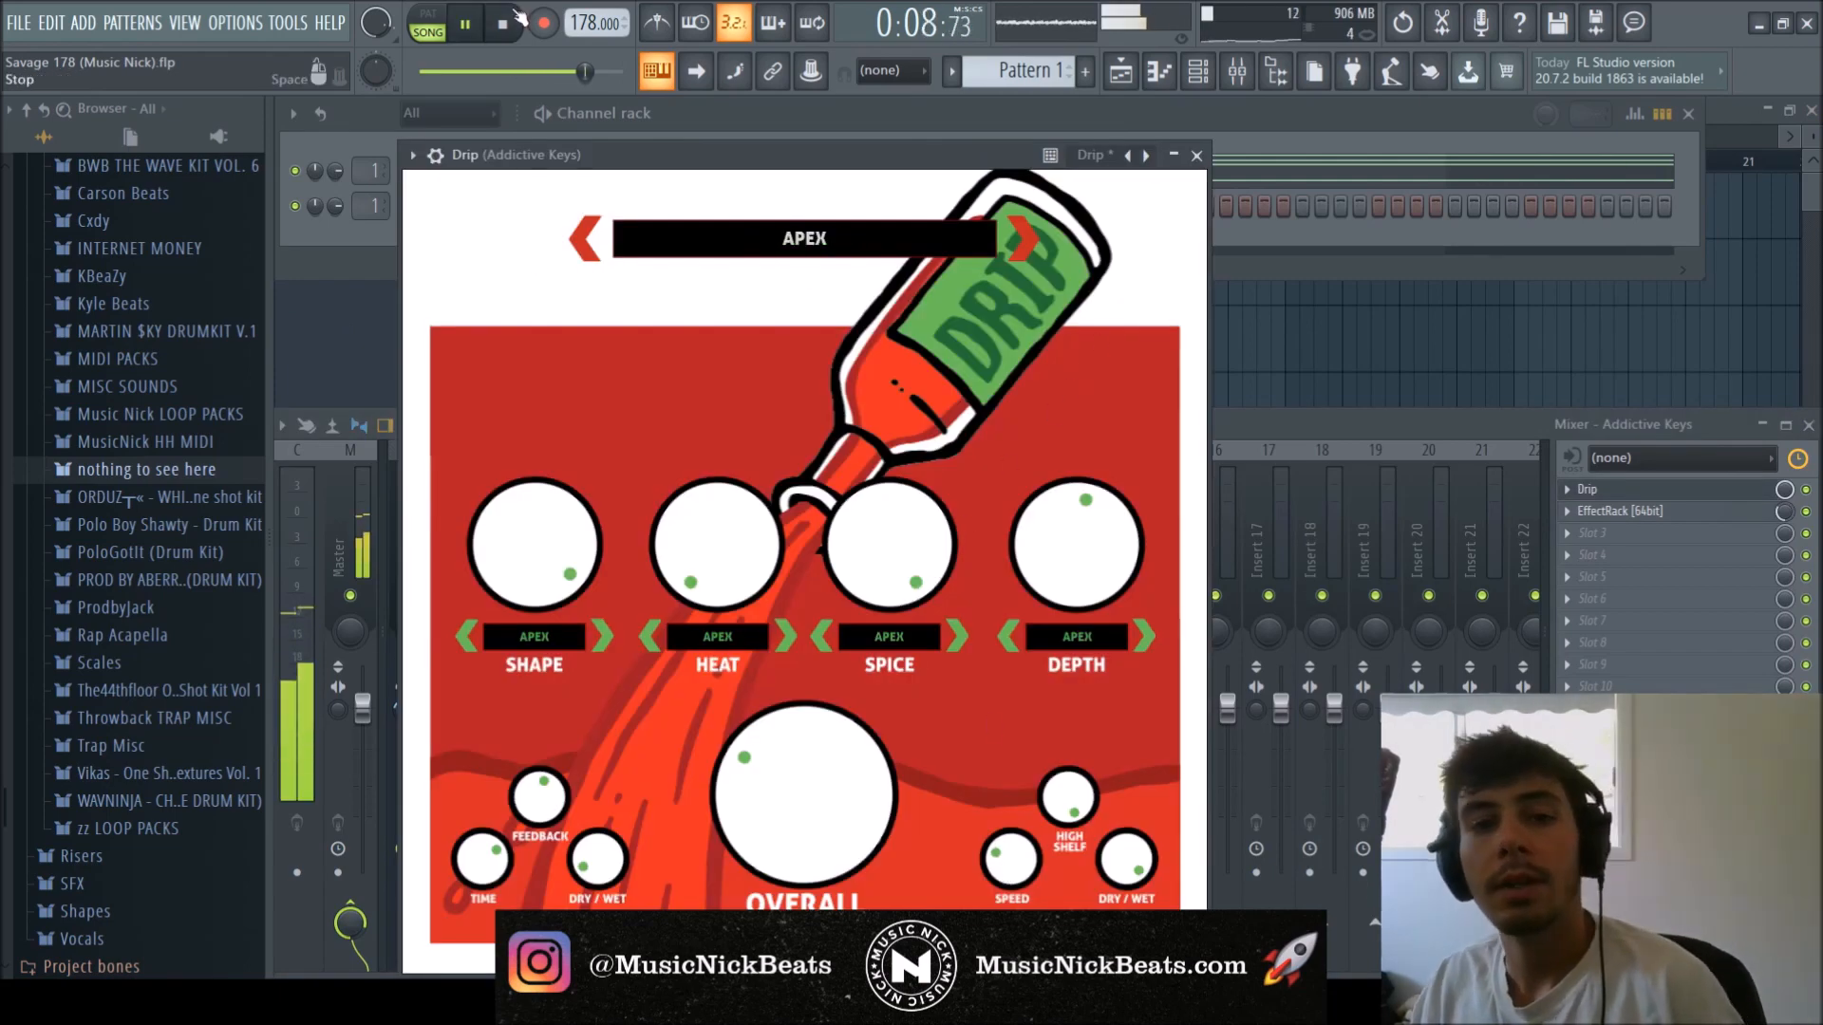
key("space")
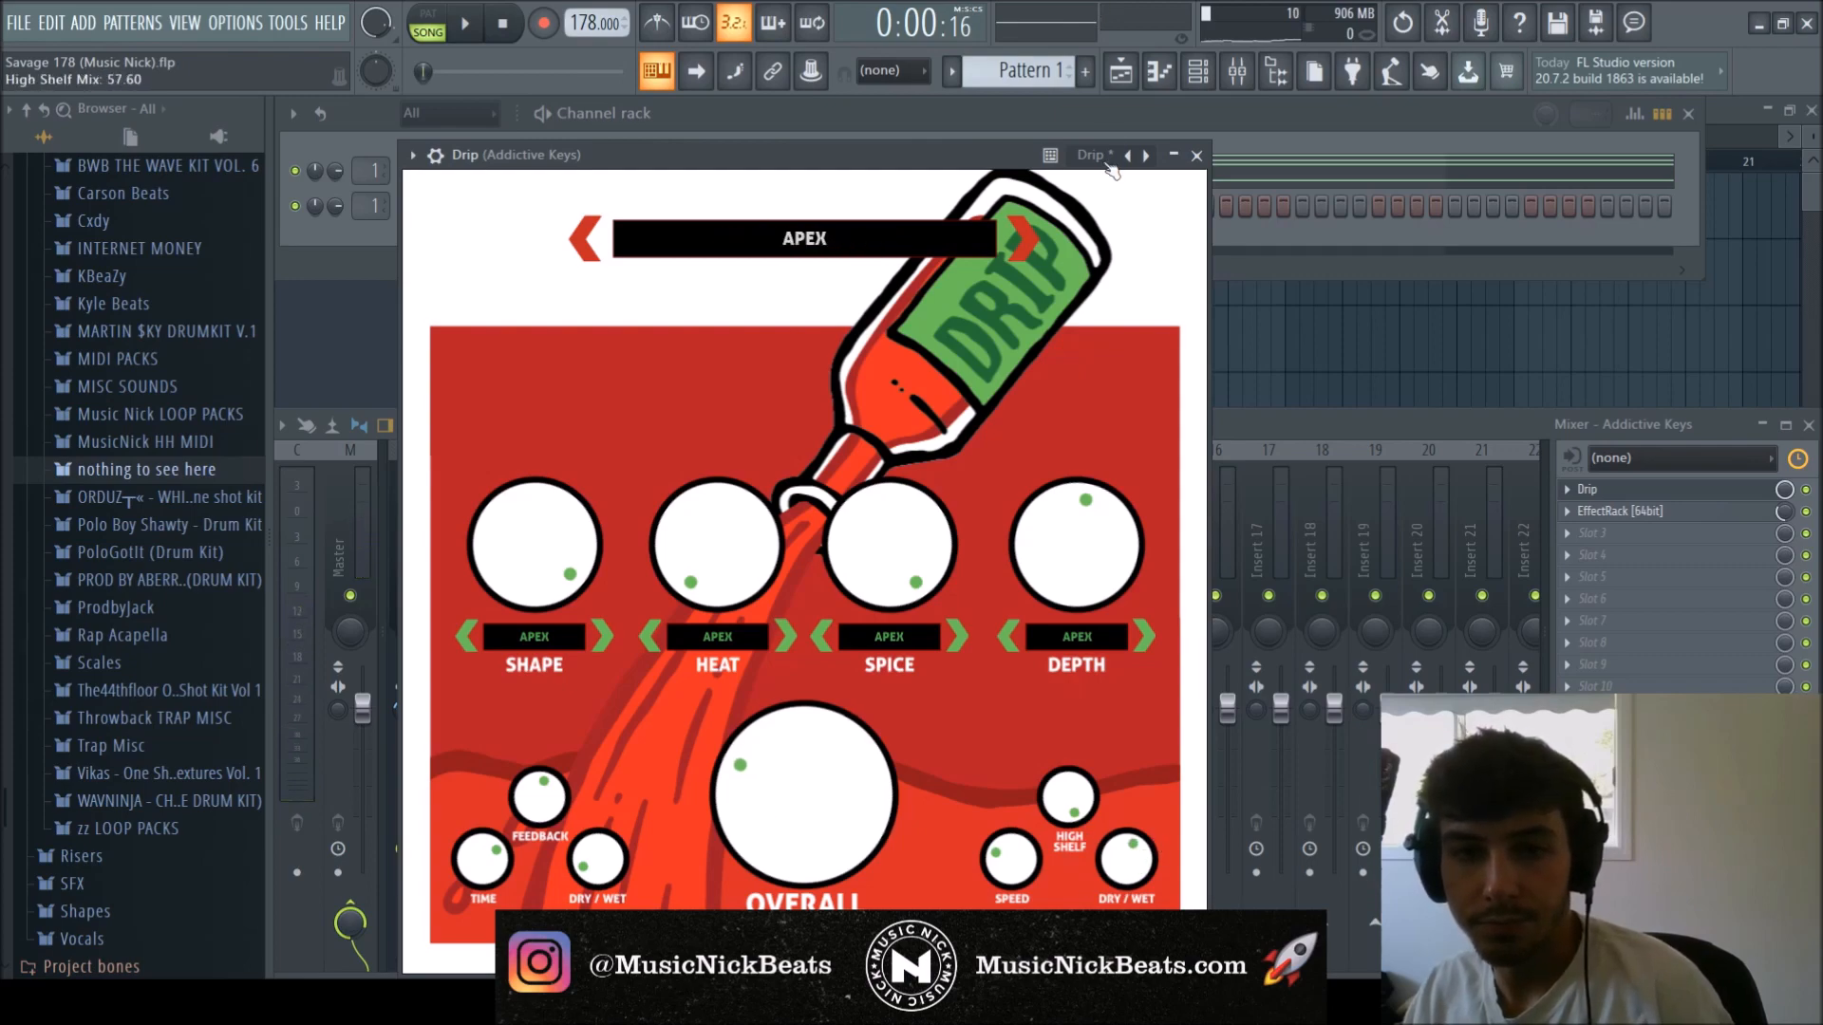
Close the Drip effect, load the Classic Nylon Guitar patch in Omnisphere, and close the instrument window.
left_click(1196, 155)
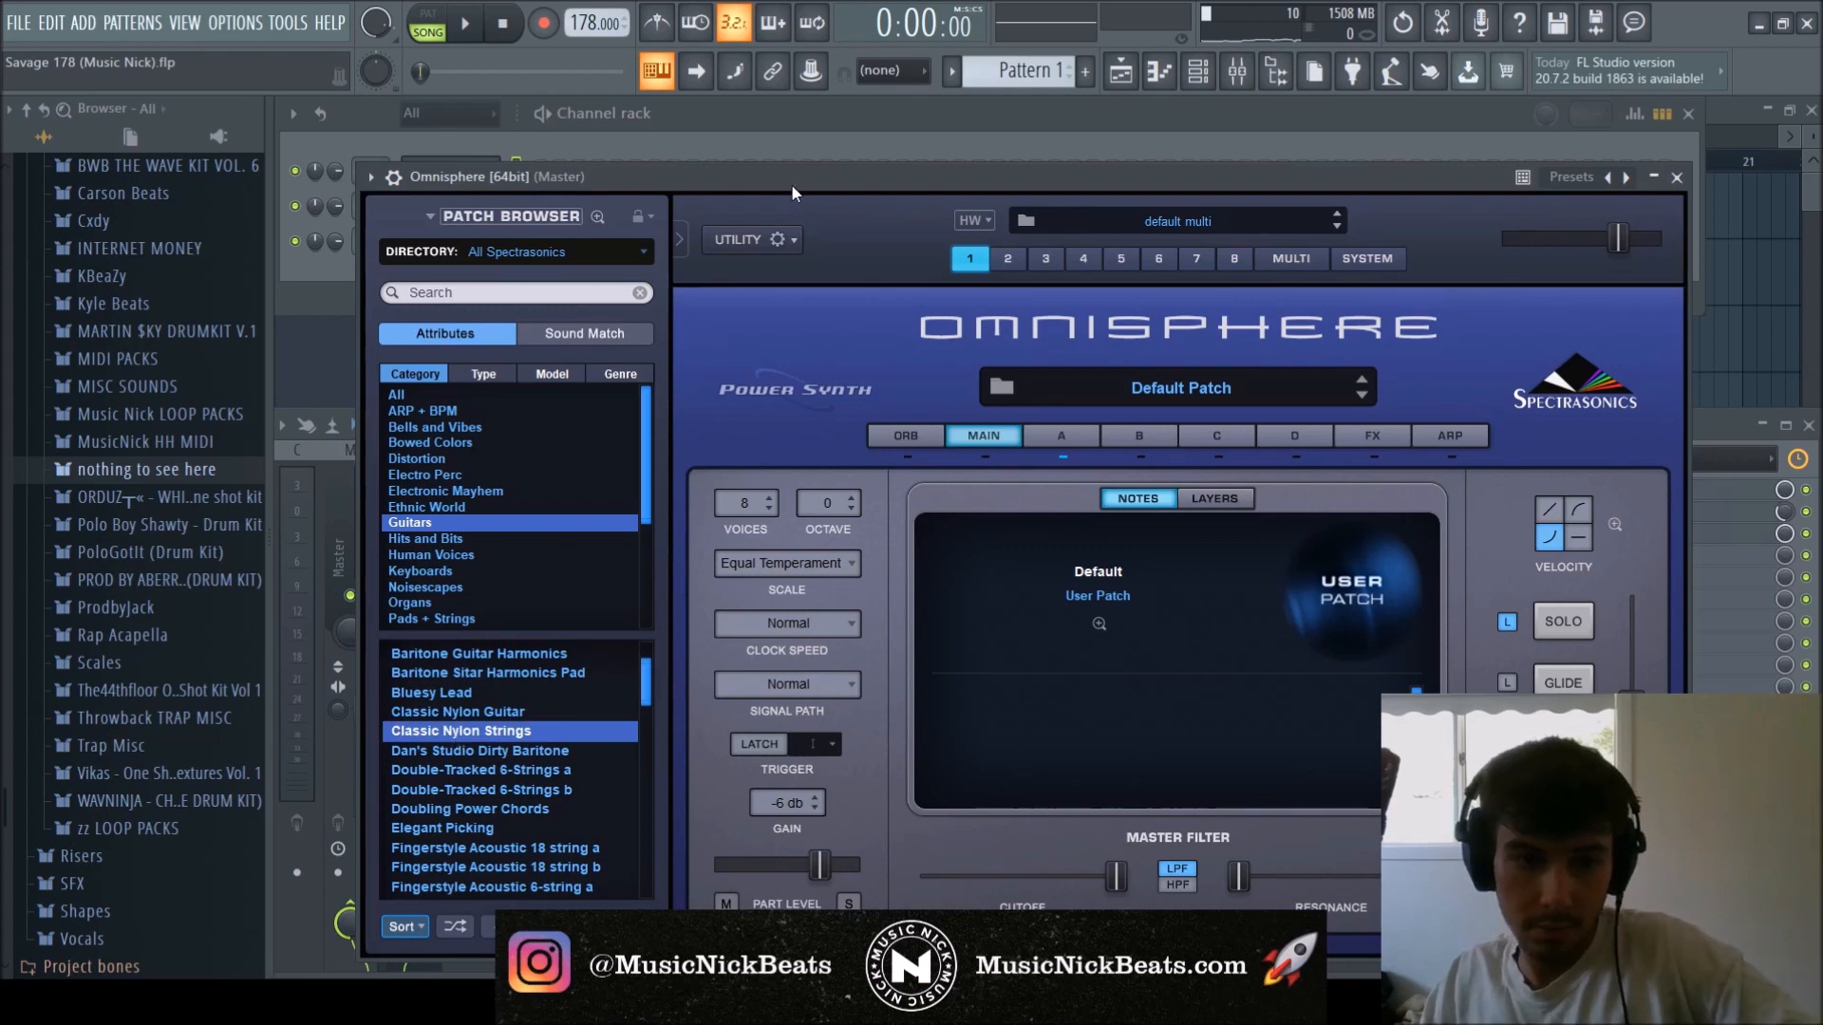
left_click(547, 712)
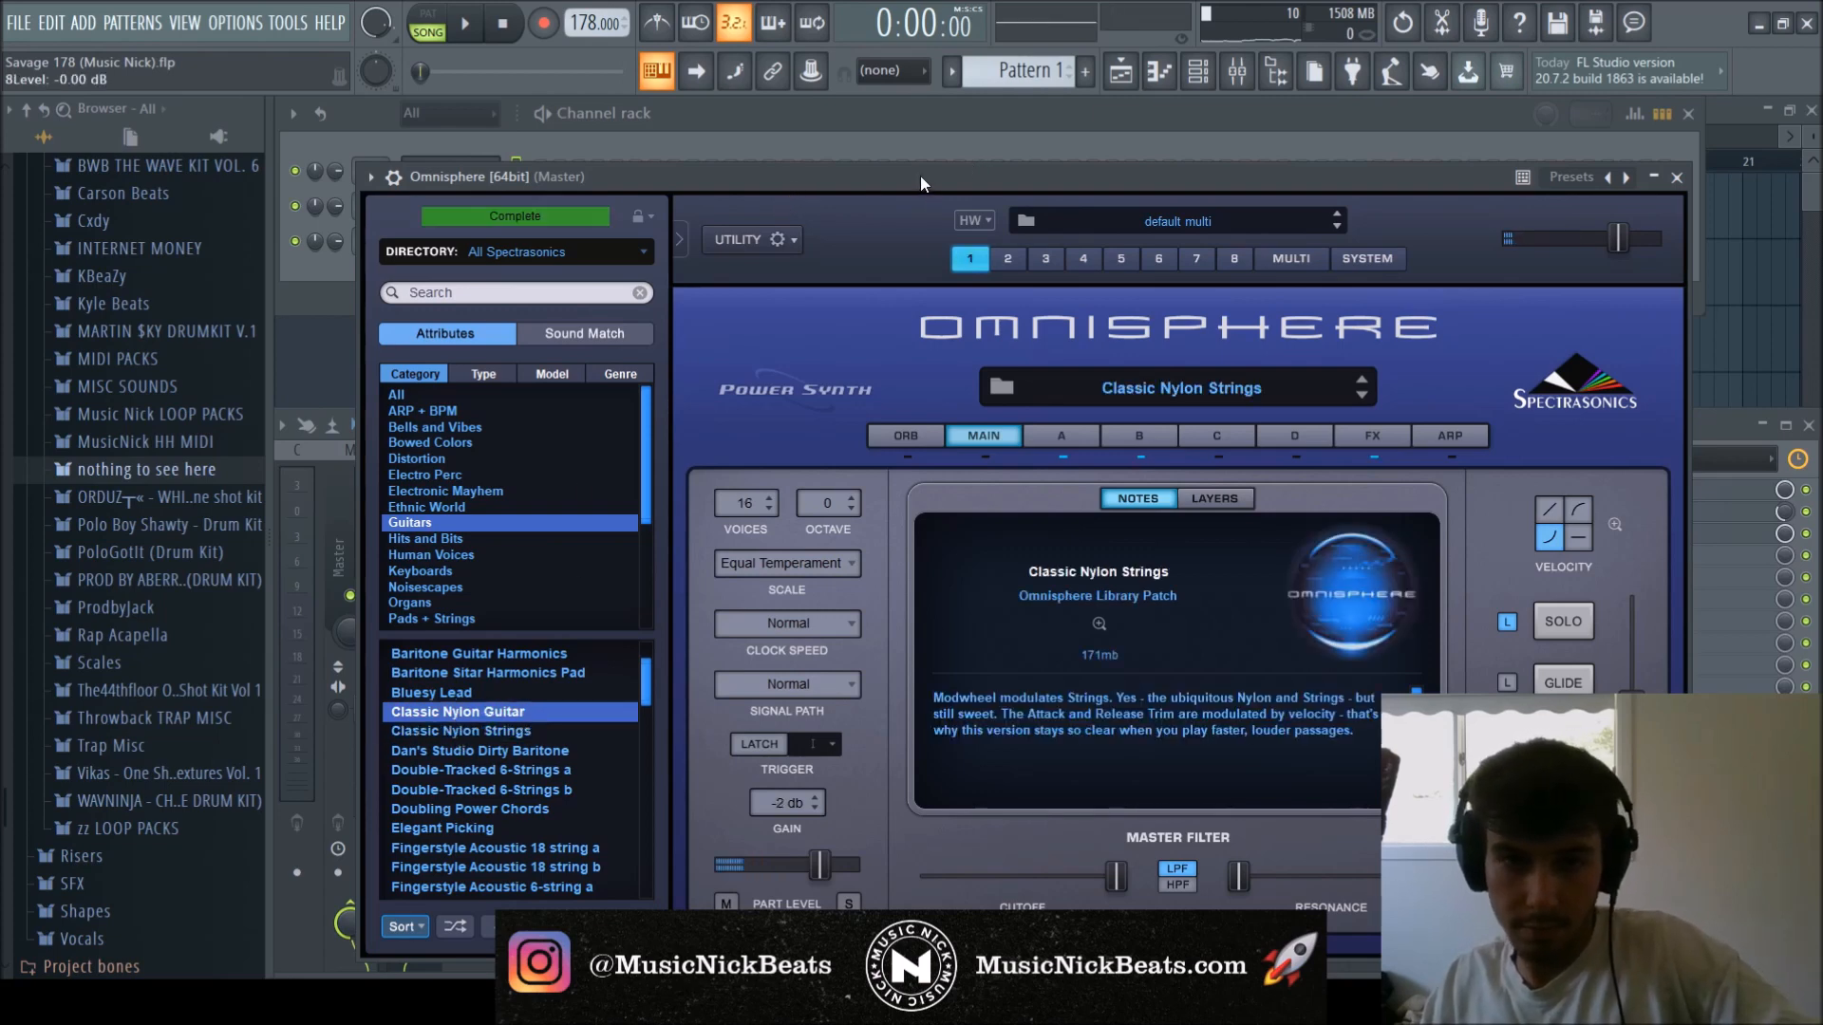
left_click(1678, 178)
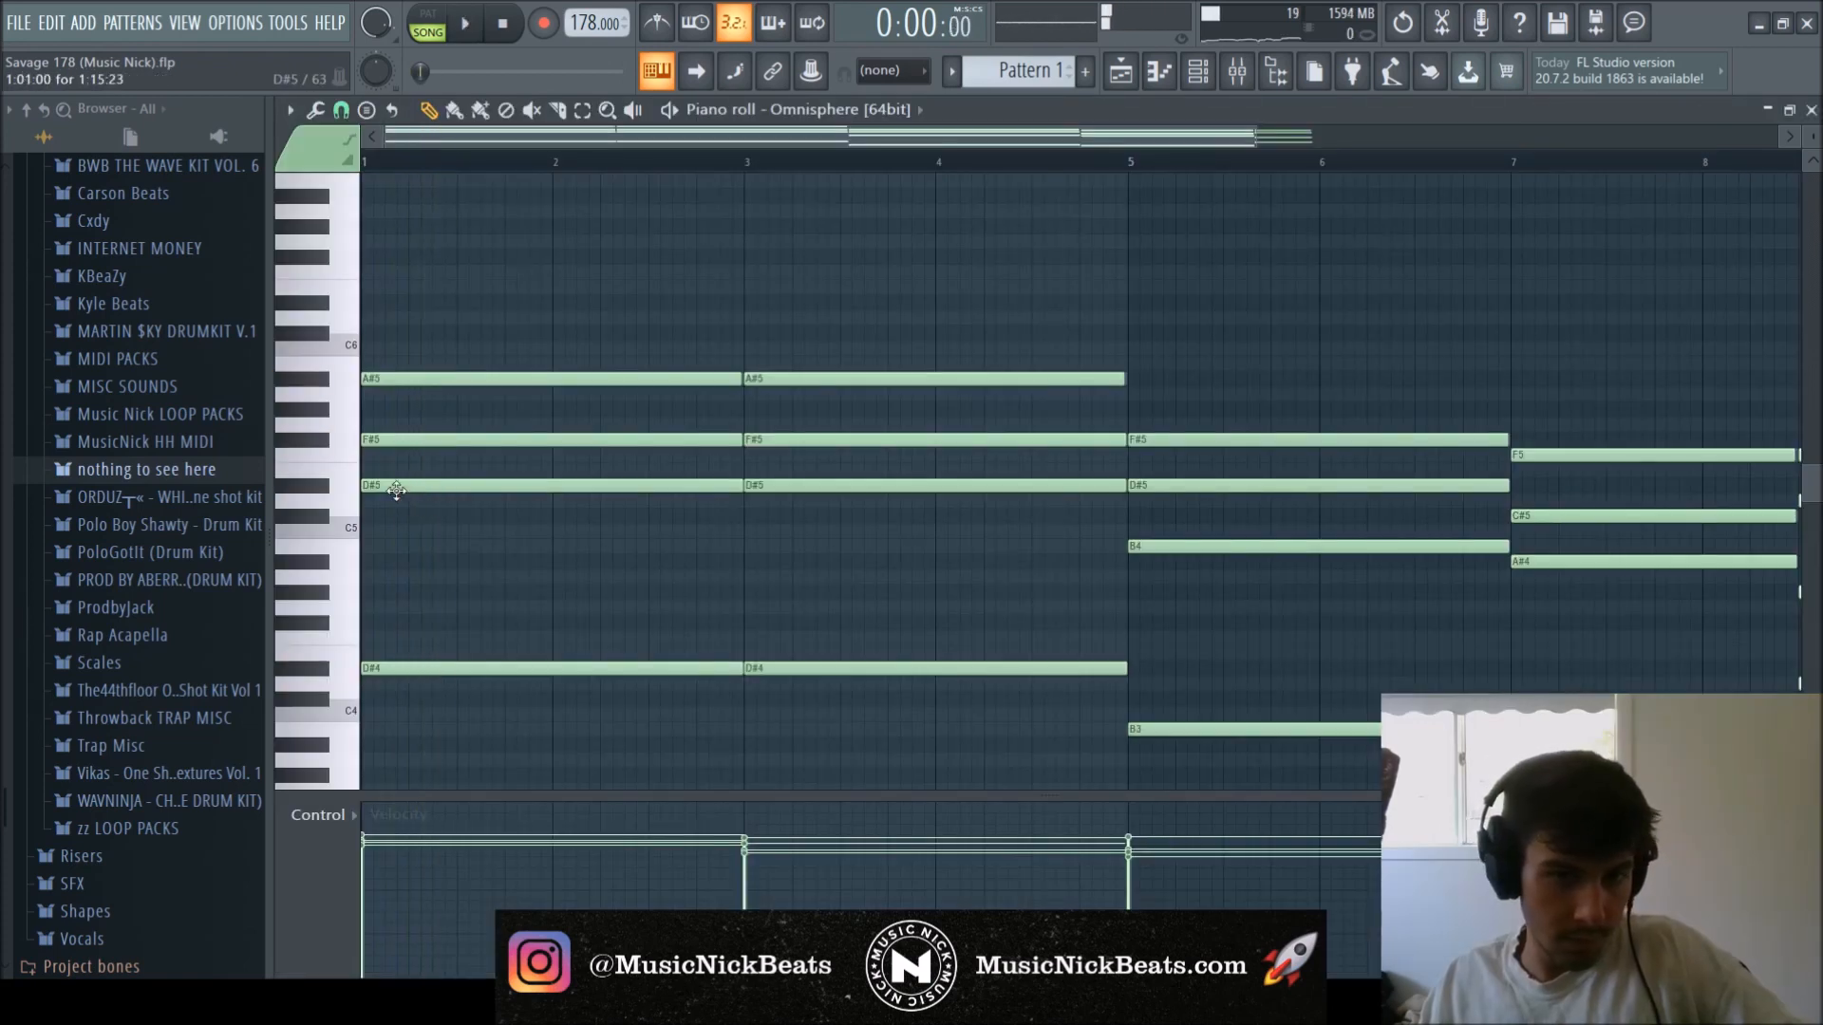
Stagger the first chord in bar 1 by starting its D#5 on step 5 and its A#5 on step 9.
key("space")
key("space")
left_click_drag(494, 381, 586, 381)
key("space")
key("space")
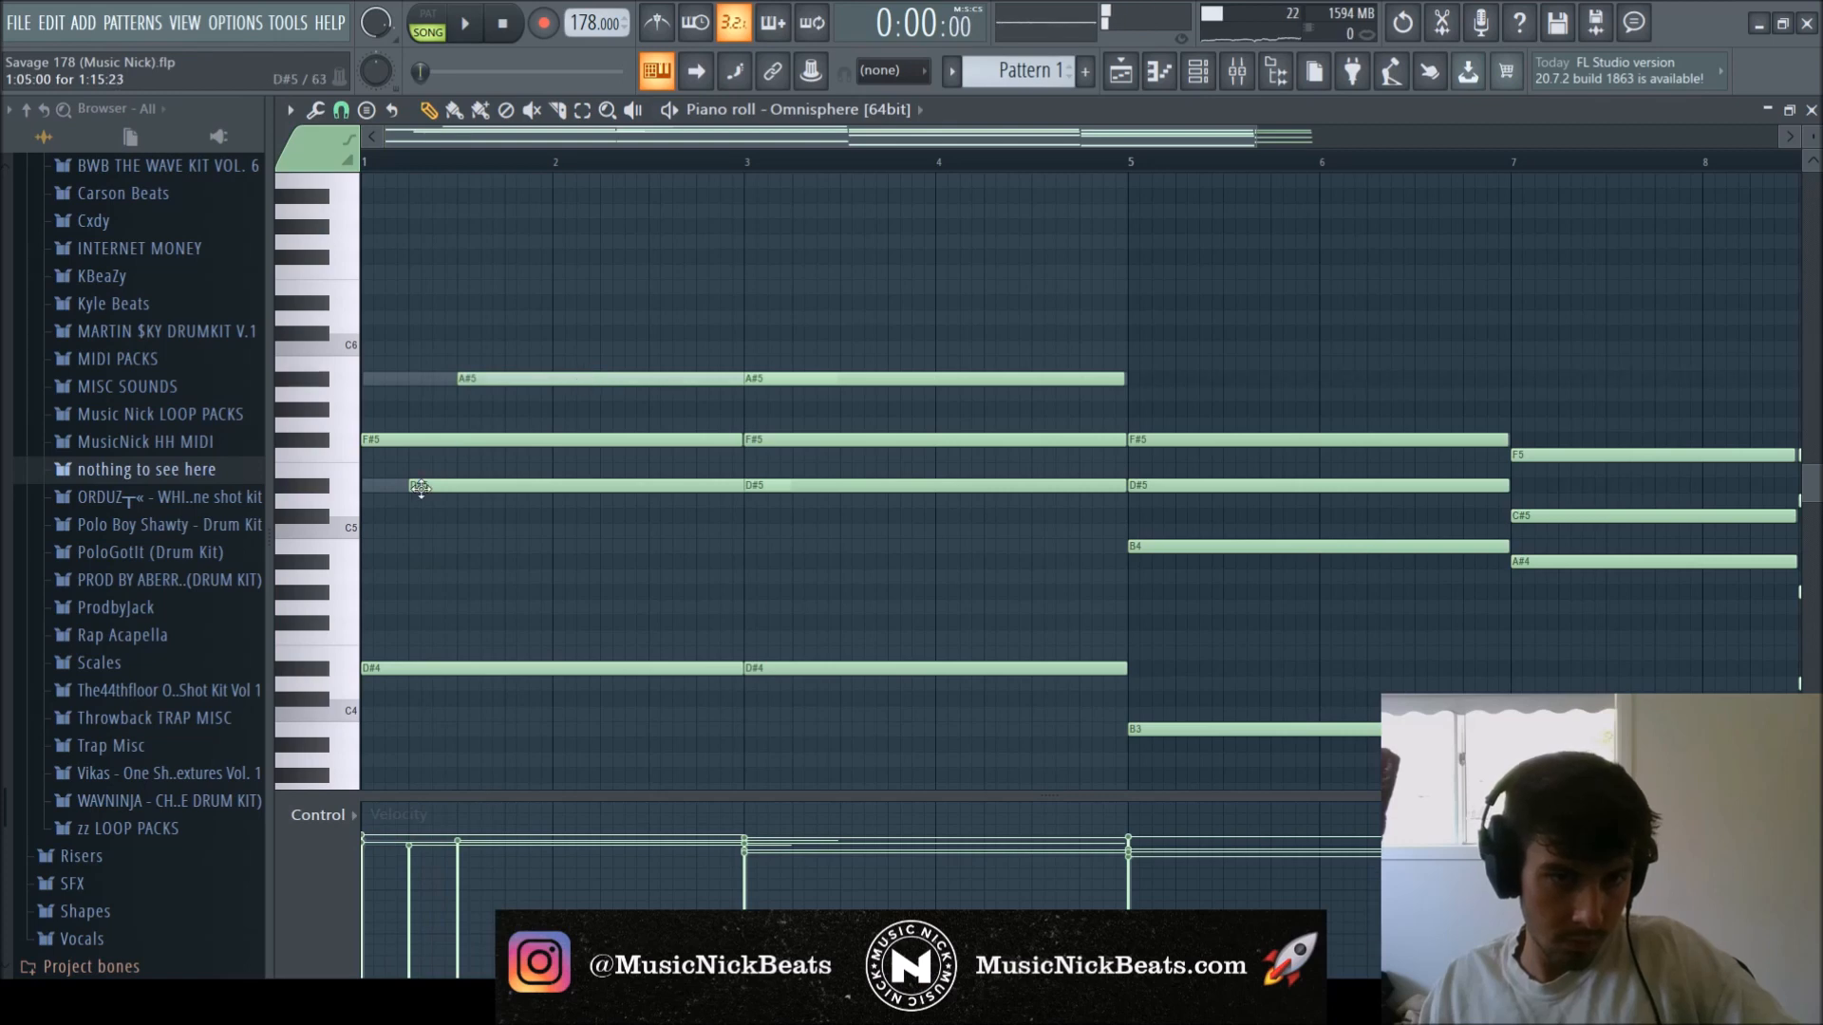
Add a one-bar A#6 melody note over the chord in bar 1 and play it back.
scroll(420, 487, "up", 3)
left_click(380, 288)
key("space")
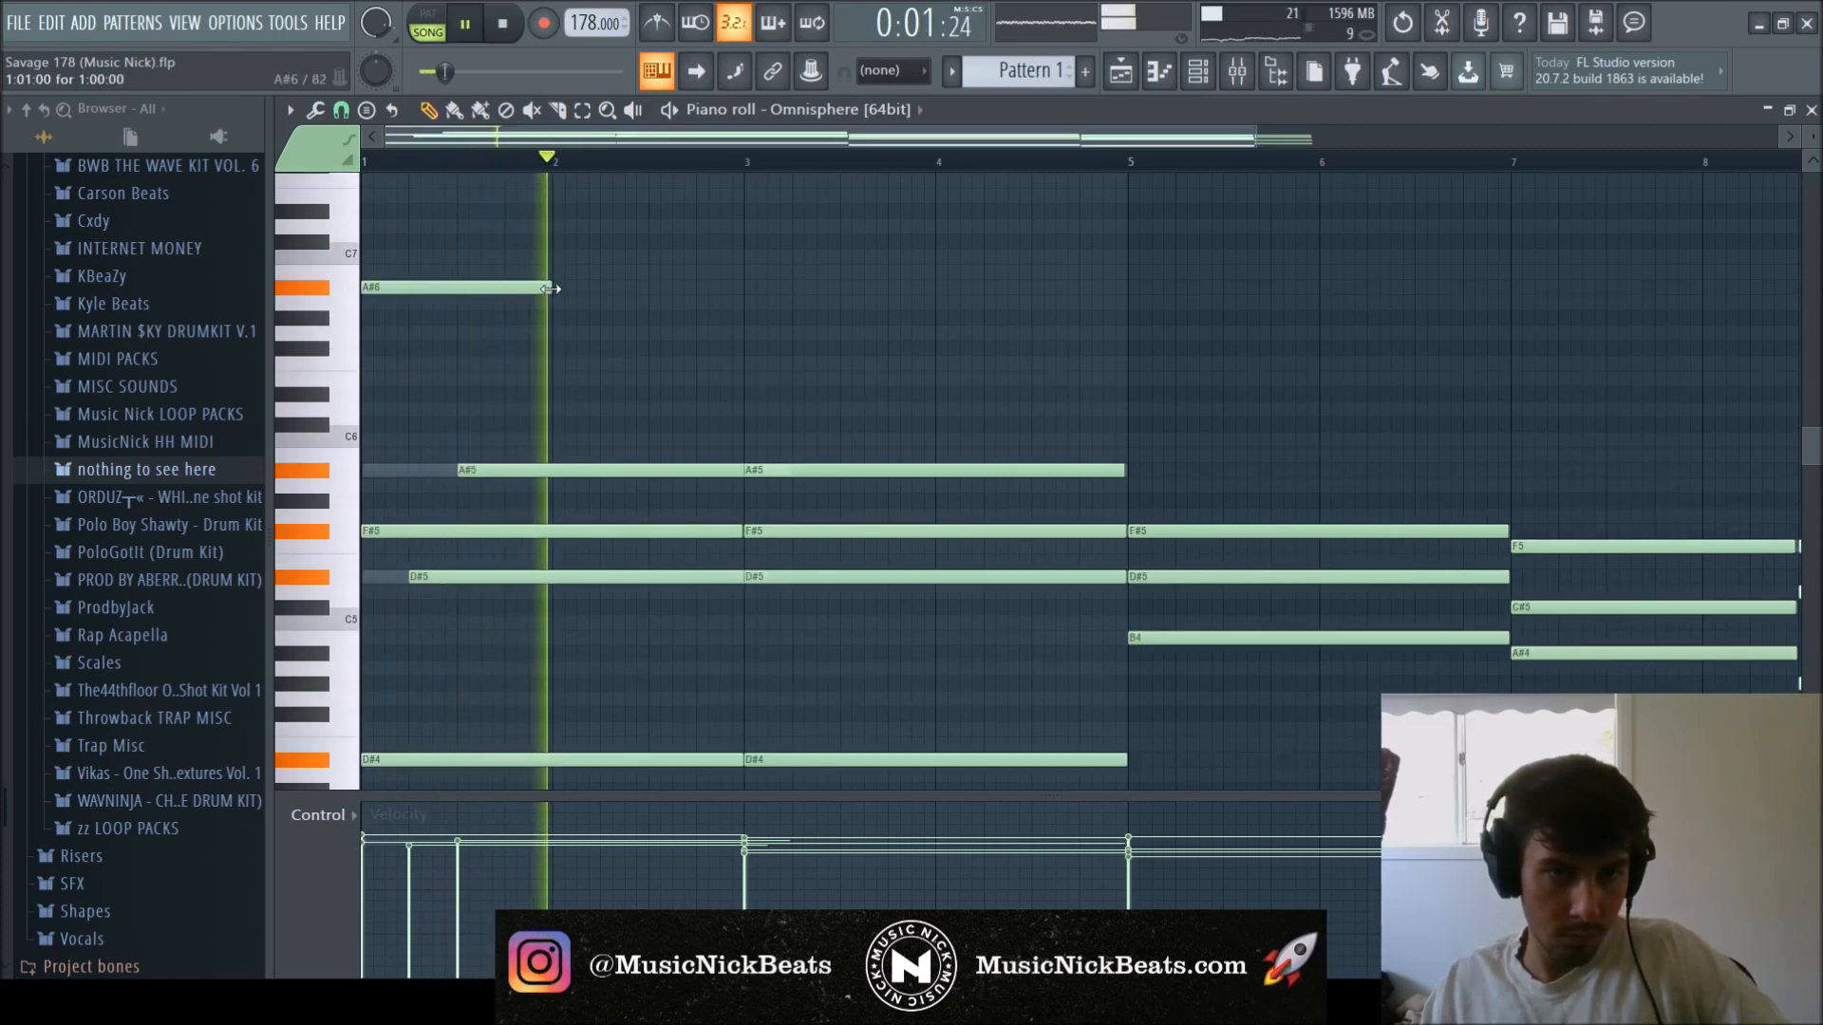
key("space")
key("space")
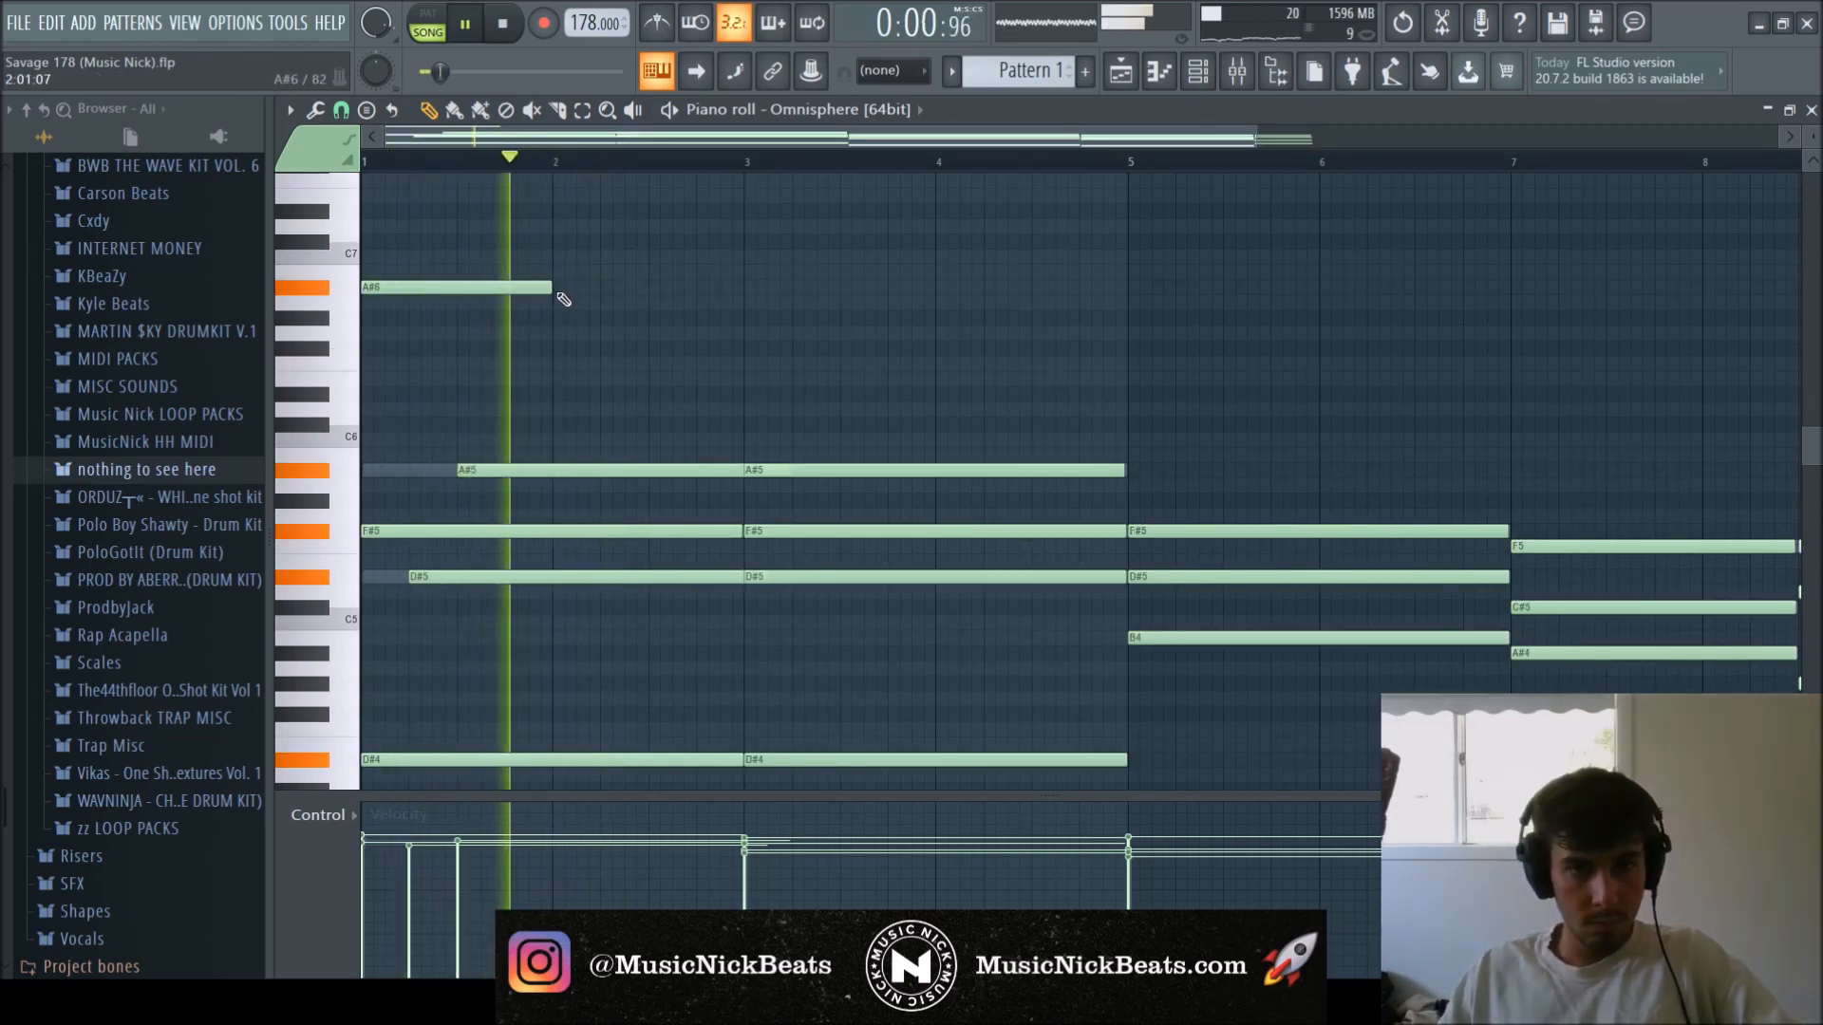
Add a G#6 melody note over bar 2 and listen to it with the chord.
left_click(598, 319)
key("space")
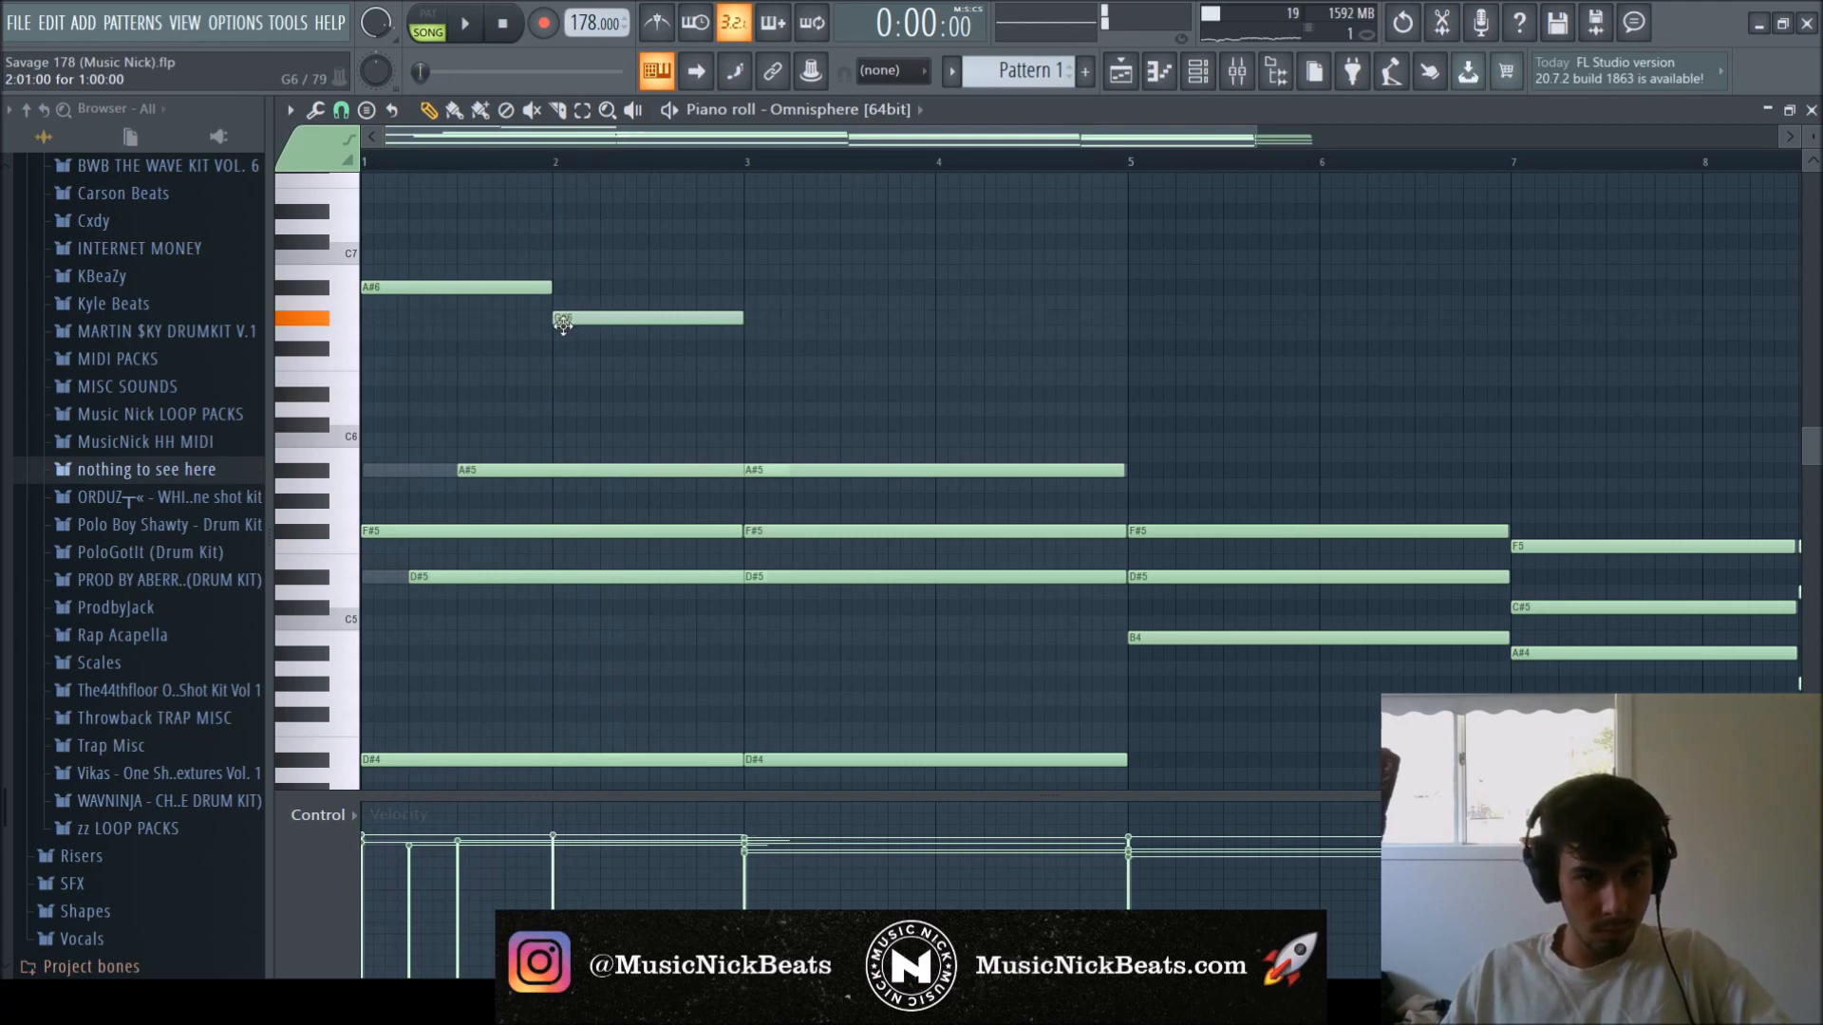
key("space")
scroll(568, 323, "down", 1)
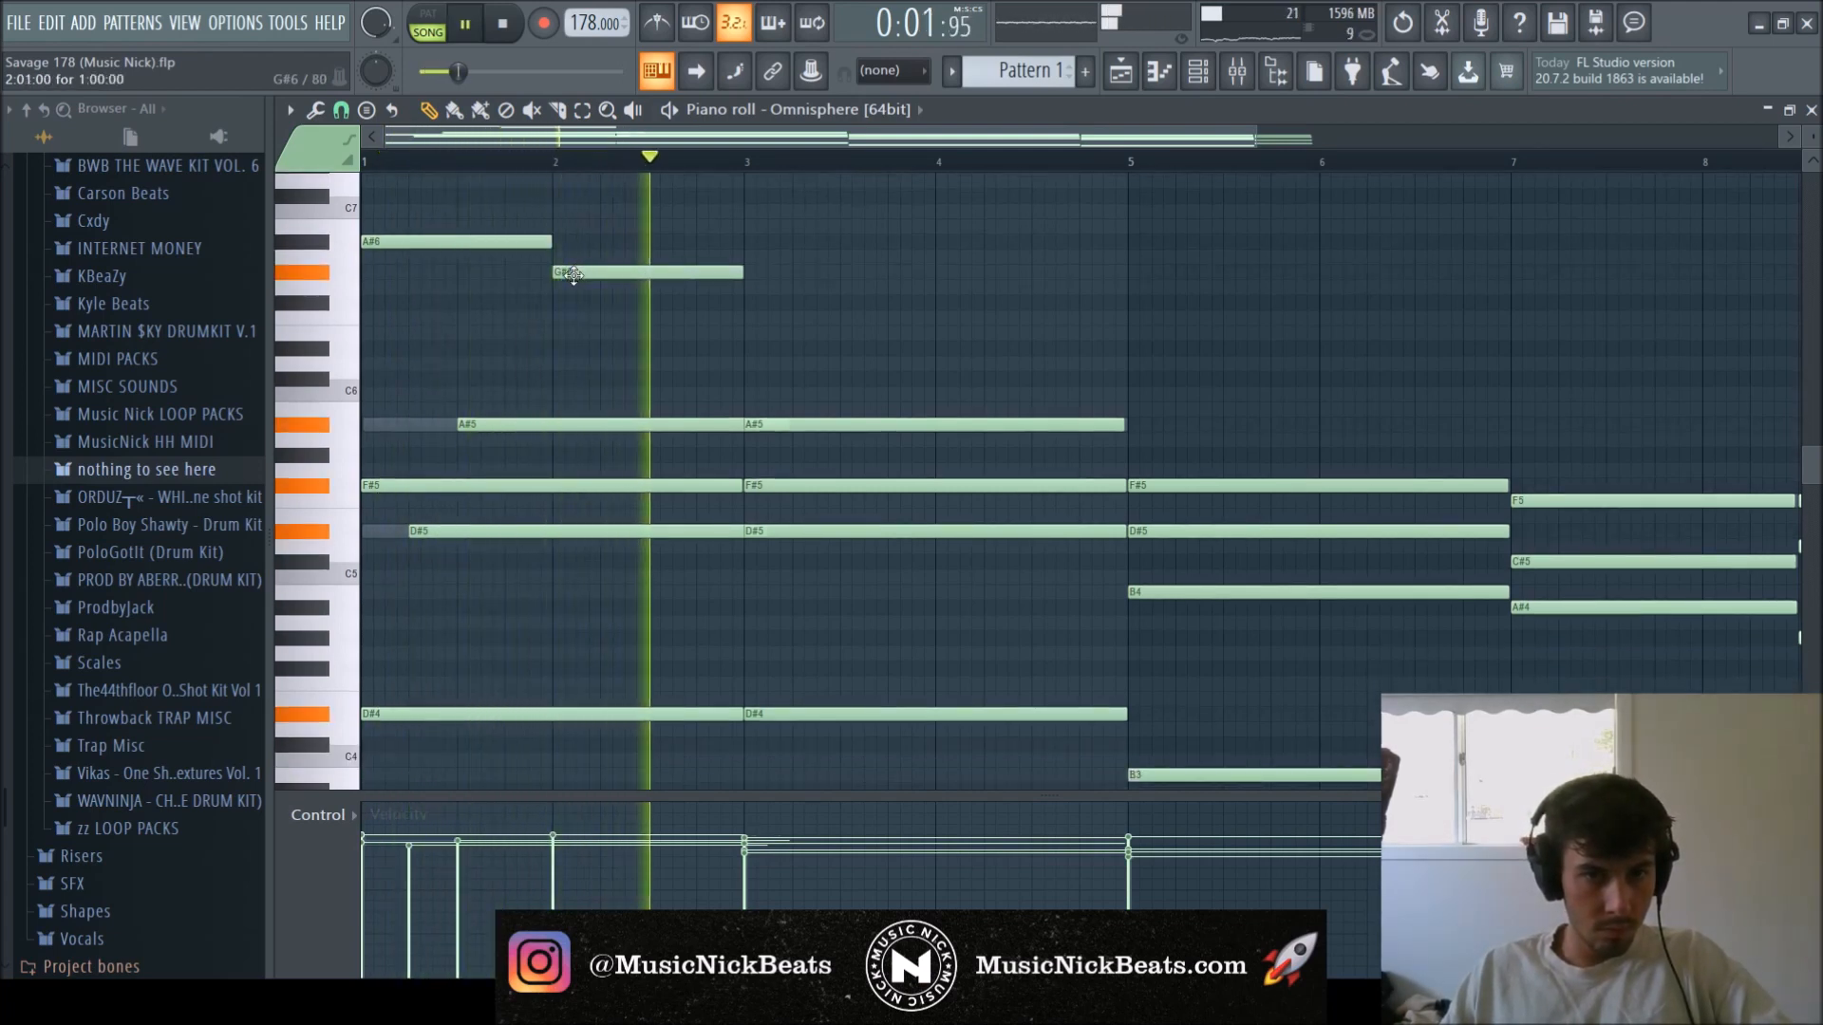
Shorten the G#6 in bar 2 and add brief A#6 and G#6 notes at the bar's end, leading to F#6 on bar 3.
key("space")
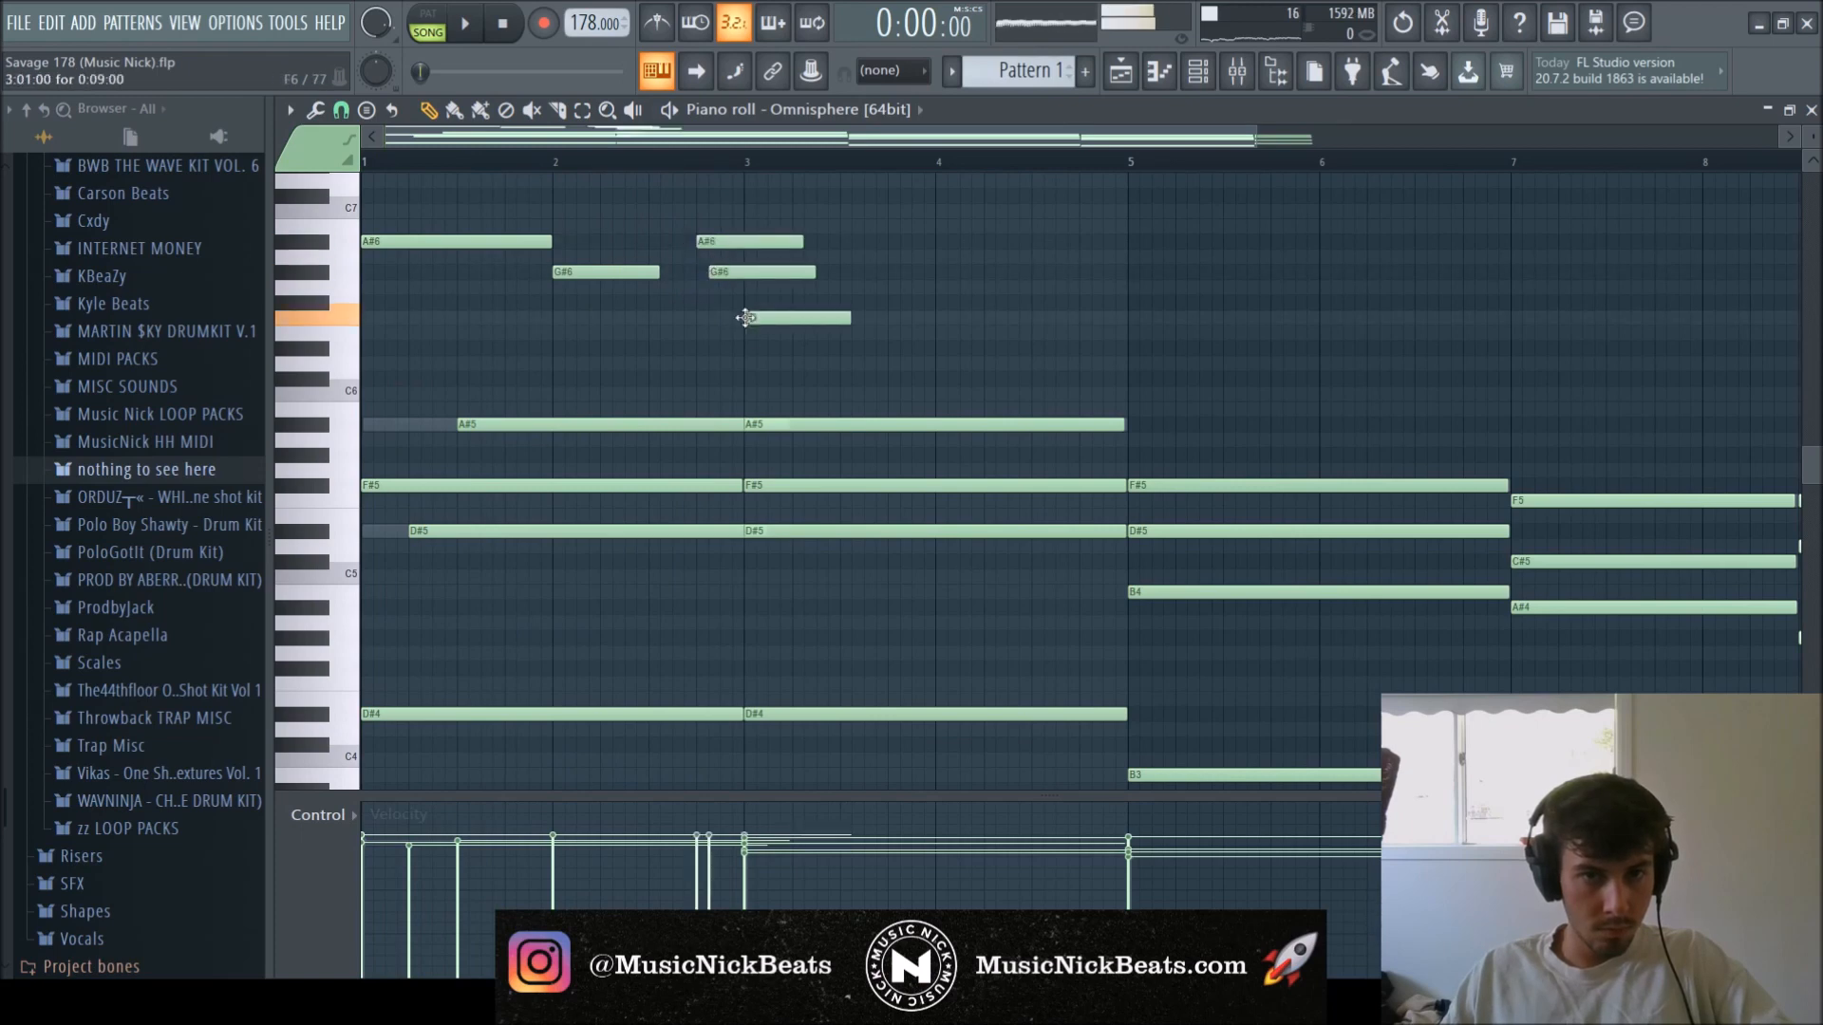
key("space")
left_click_drag(830, 329, 712, 247, "ctrl")
left_click(761, 232, "ctrl")
key("space")
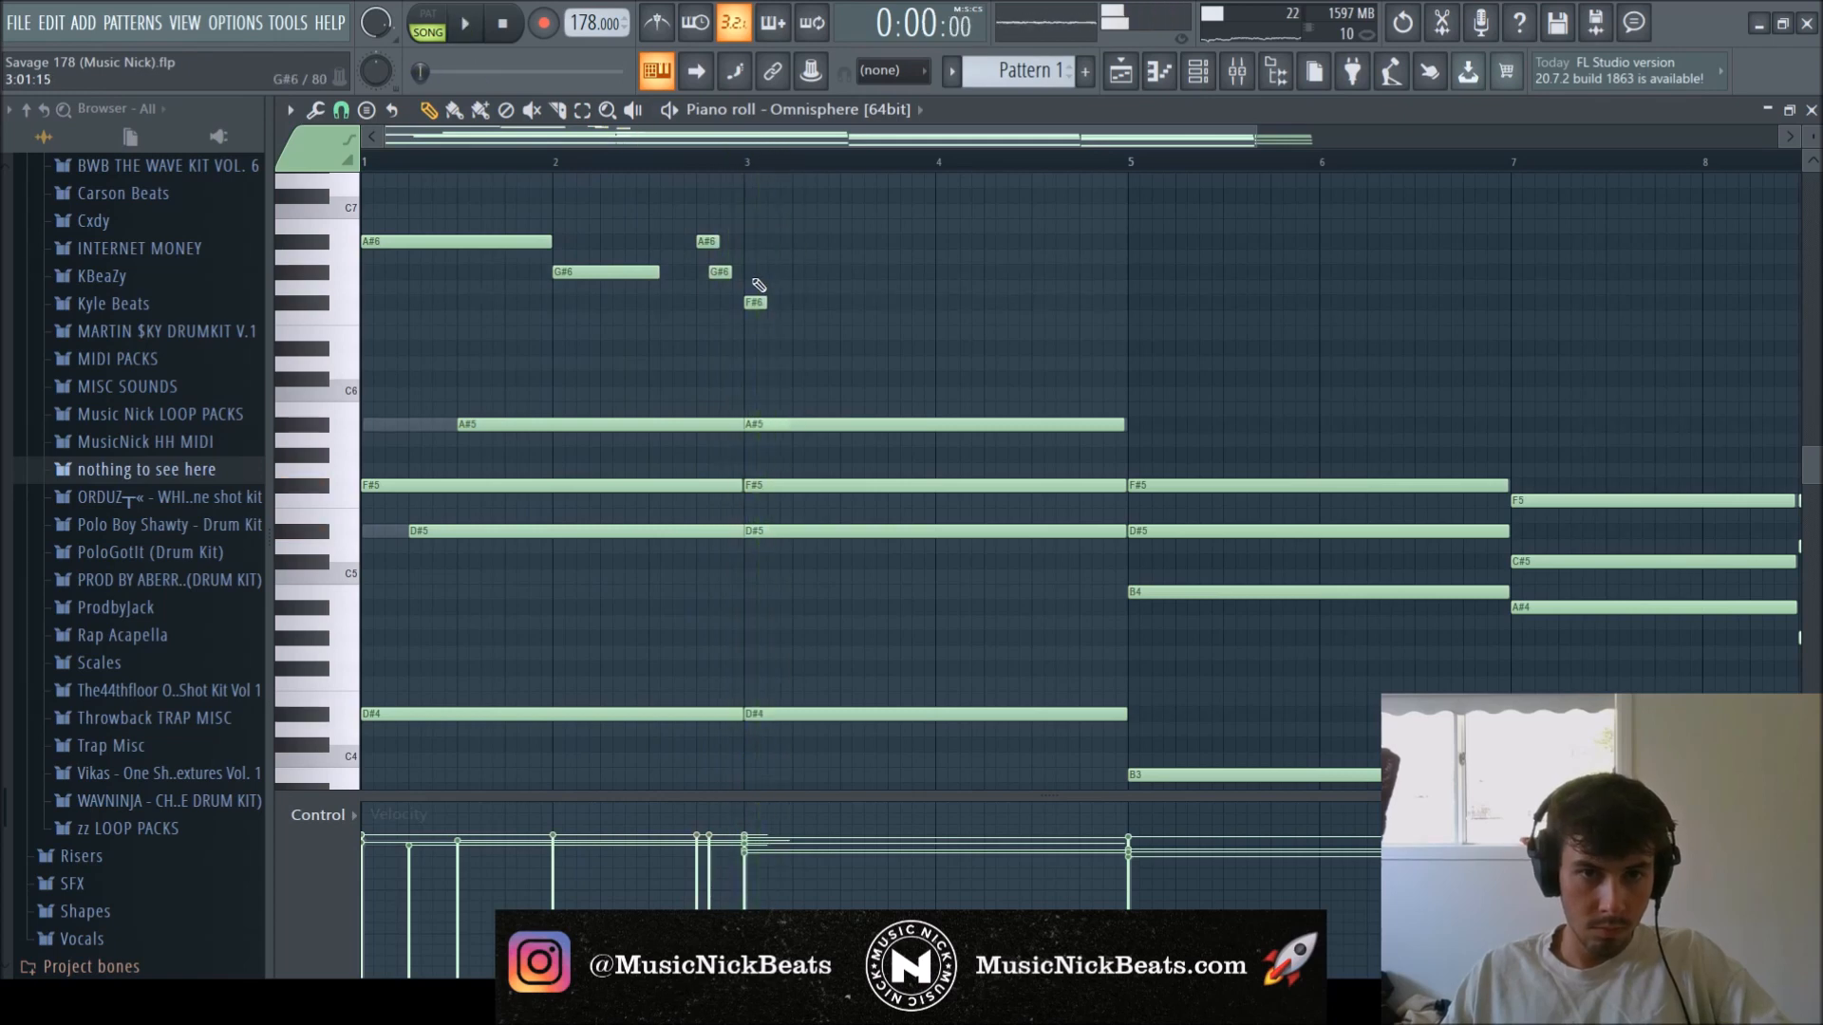
key("space")
Add a short D#6 at the end of bar 1 and extend the first chord's F#5 and D#5 to the start of bar 3.
scroll(745, 287, "down", 2, "ctrl")
scroll(744, 287, "up", 1)
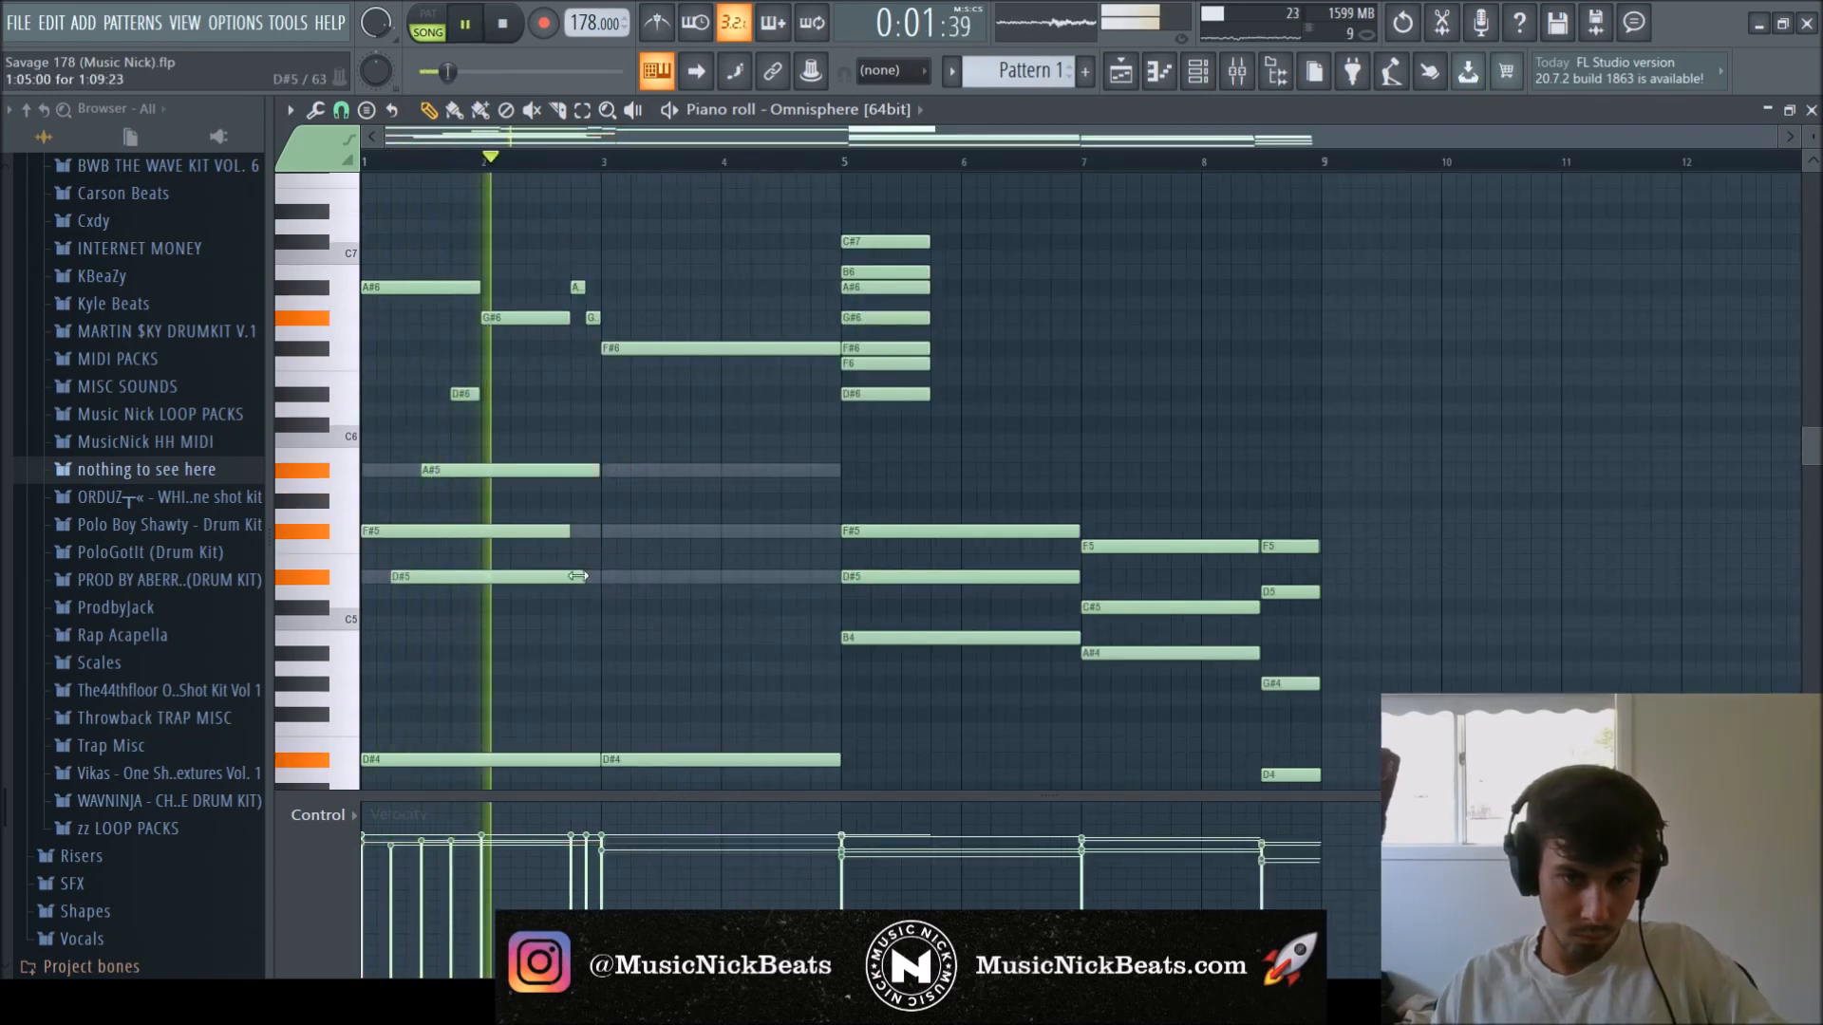
left_click_drag(567, 534, 602, 532)
key("space")
Repeat the first chord's staggered upper notes in bars 3 and 4, with delayed D#5 and A#5 entries.
left_click_drag(626, 598, 708, 471, "ctrl")
key("space")
left_click(723, 423, "ctrl")
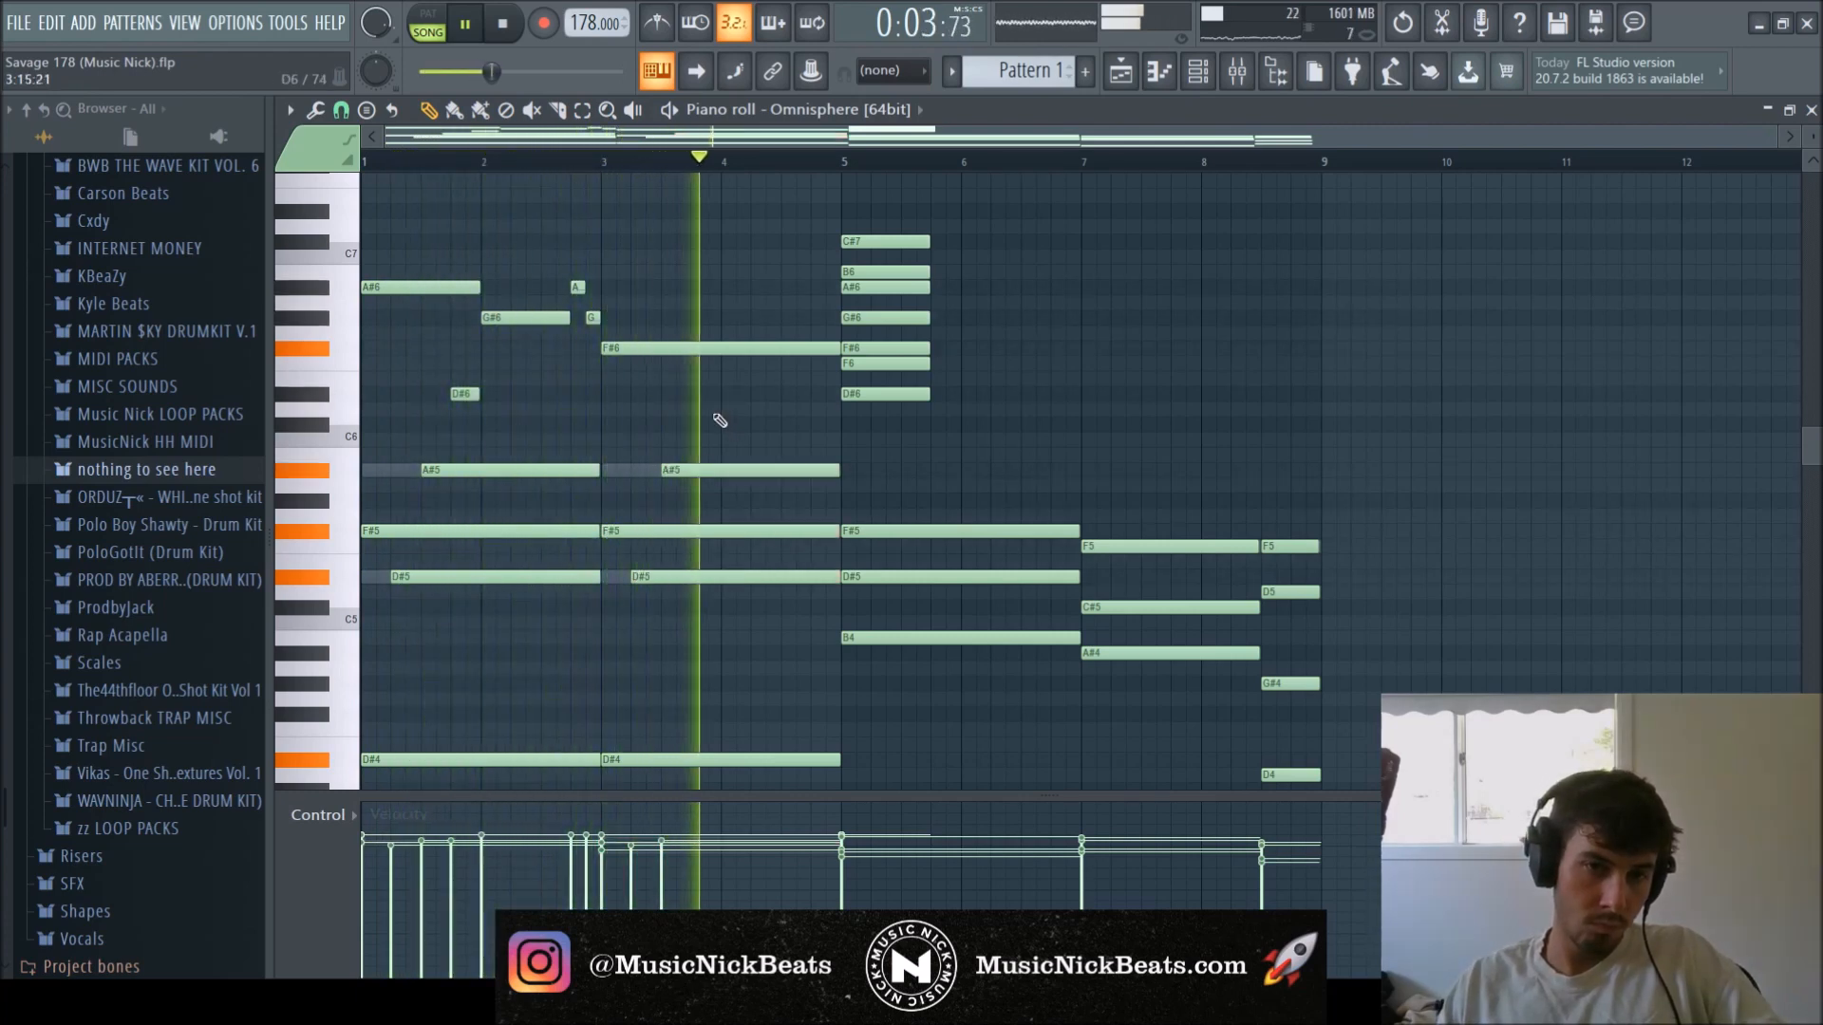
Break the second chord into repeated notes, add C#6 and D#6 melody notes in bar 4, and save the project.
key("space")
scroll(734, 484, "down", 1)
key("space")
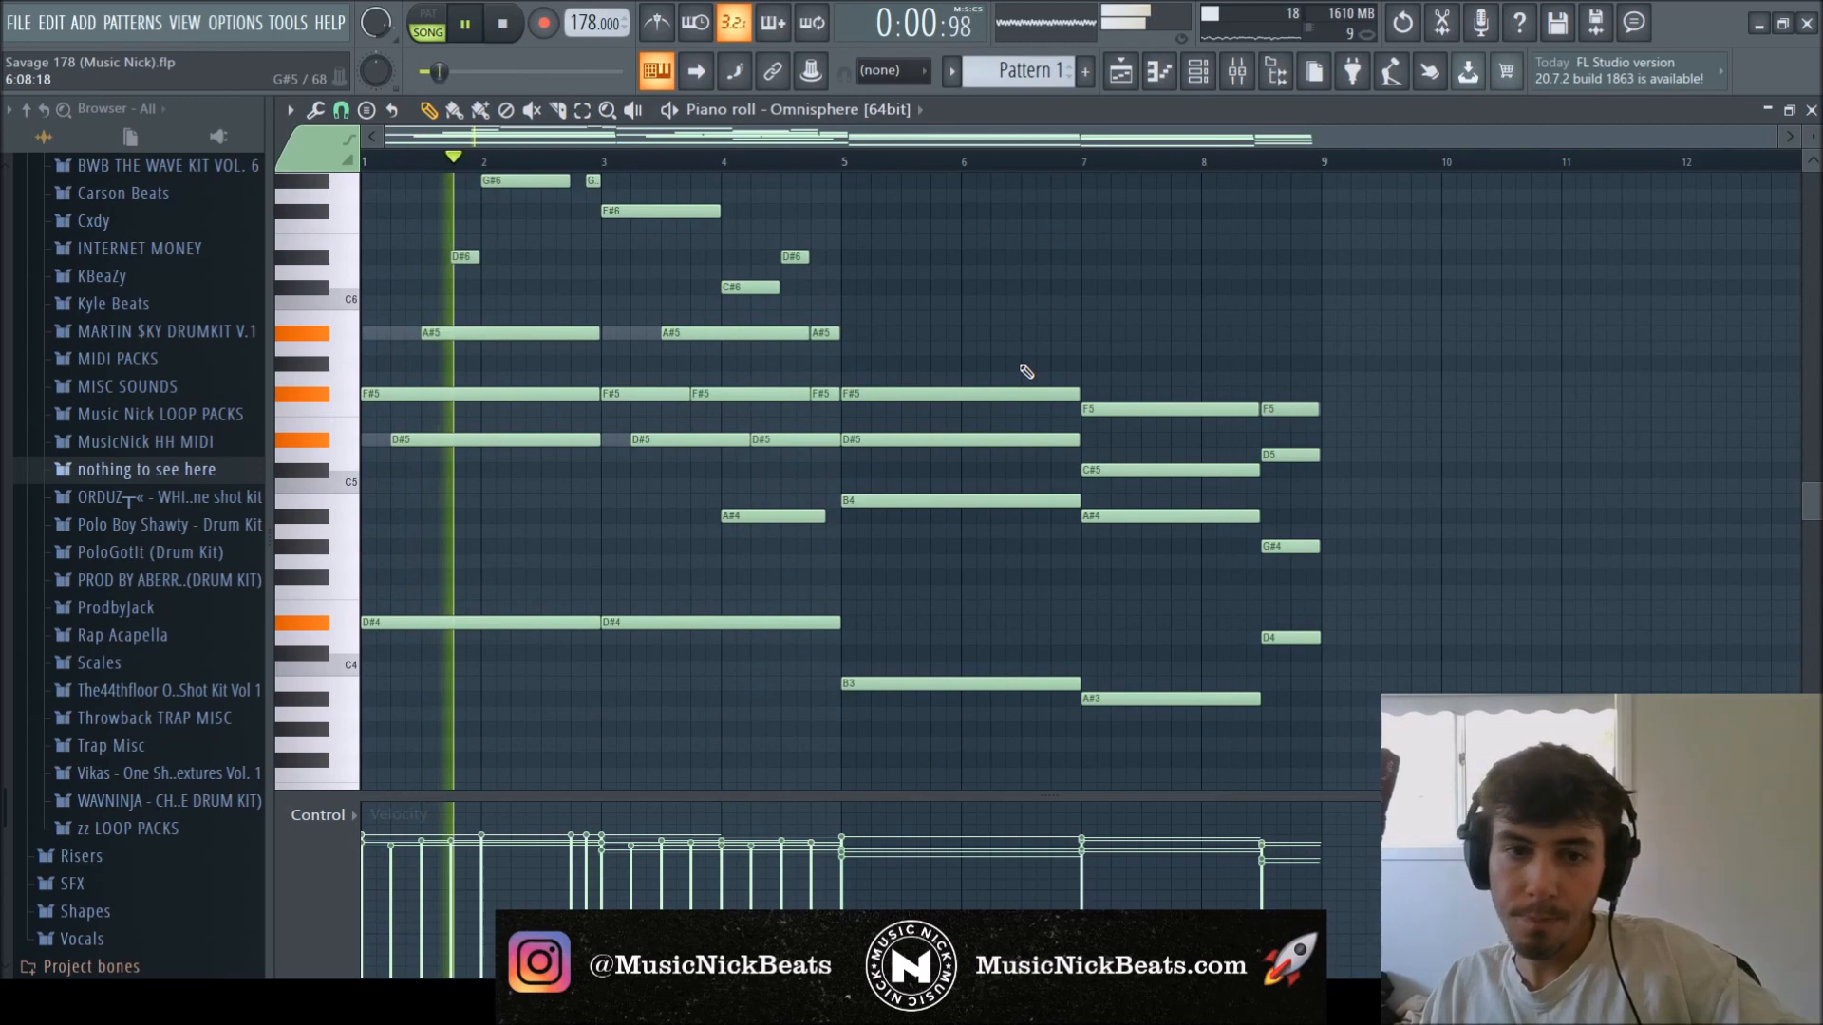
key("ctrl+s")
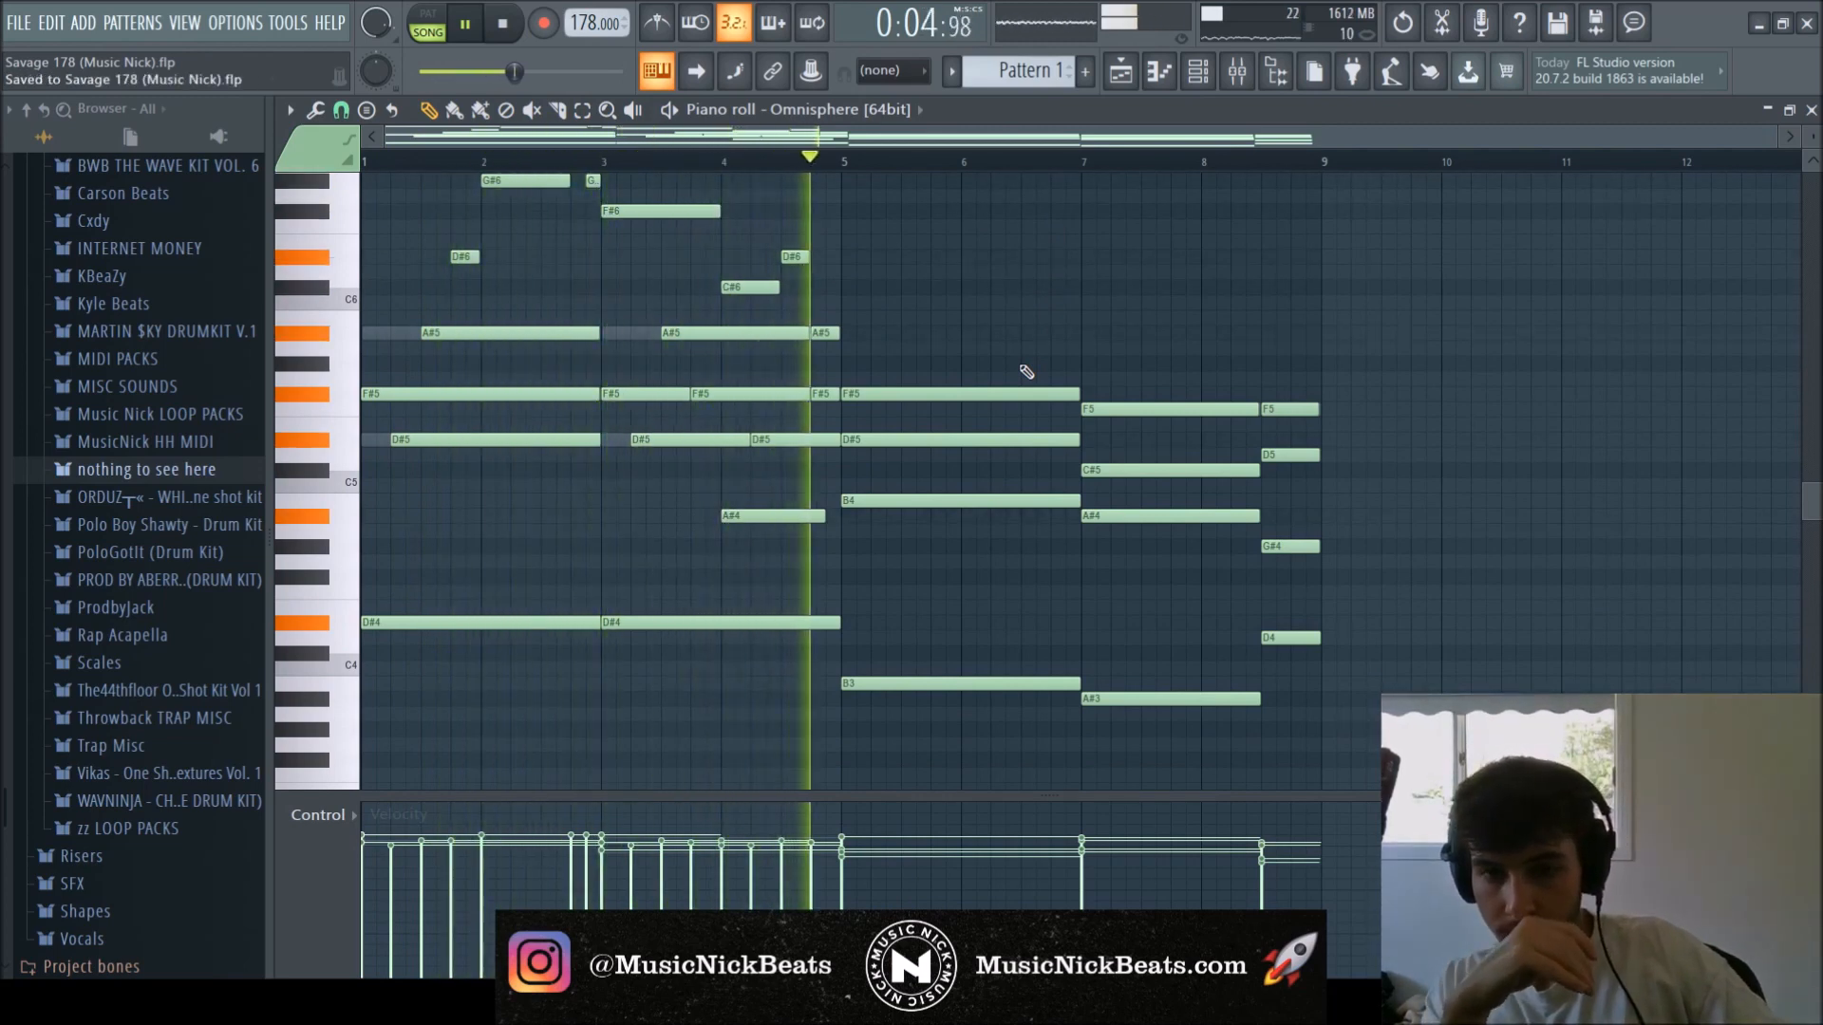
Break the chords from bars 5 and 7 into repeated and staggered notes, and add a short G#5 at the start of bar 8.
key("space")
key("space")
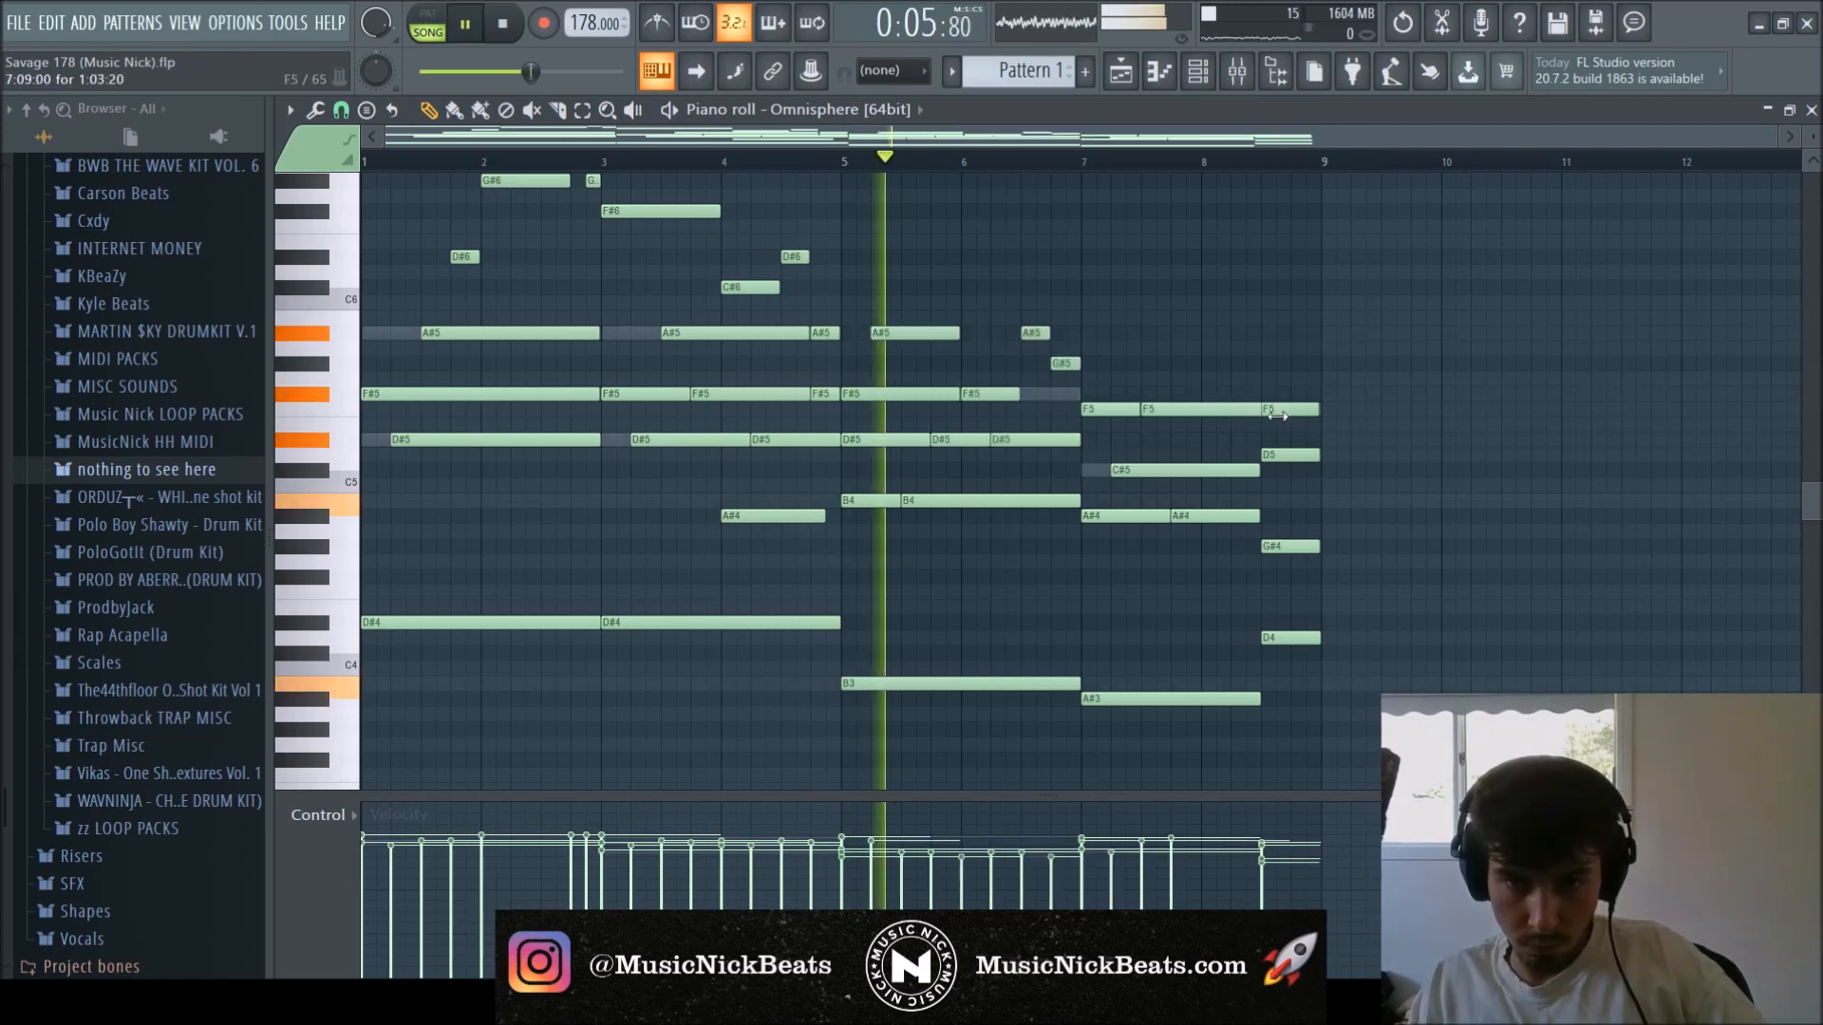
left_click(1201, 364)
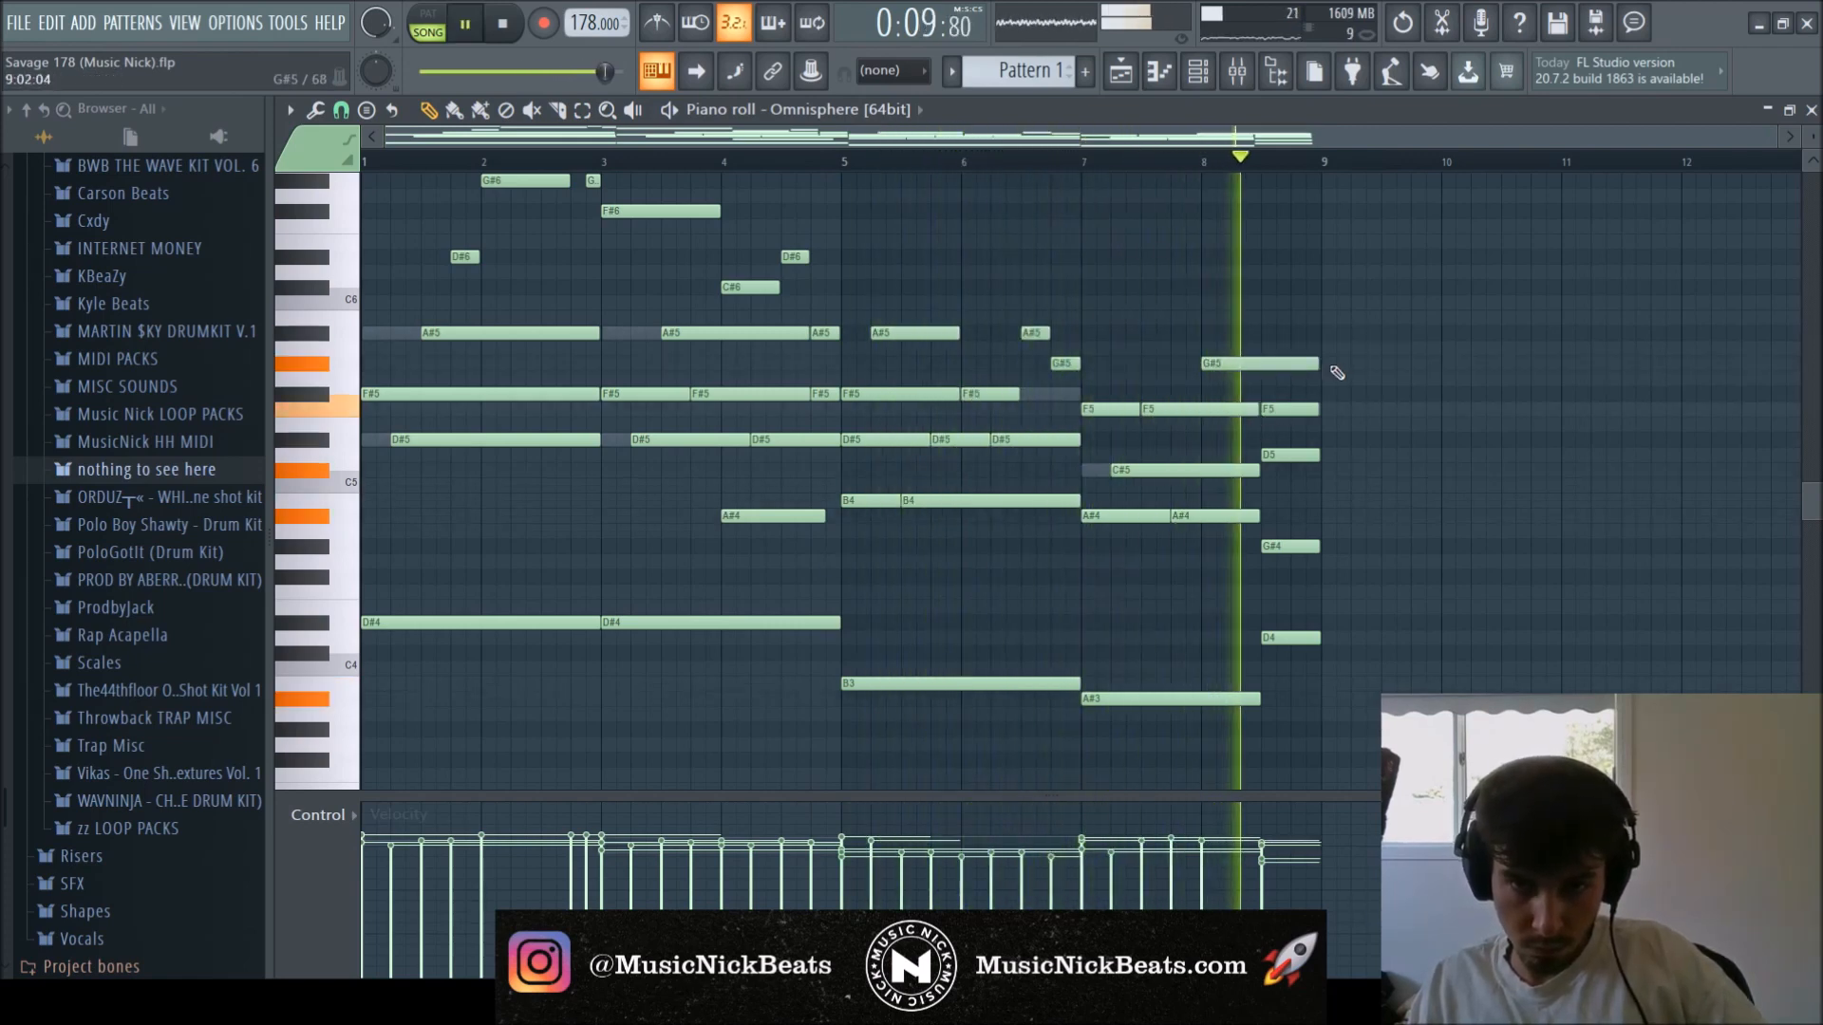
left_click_drag(1318, 364, 1257, 370)
key("space")
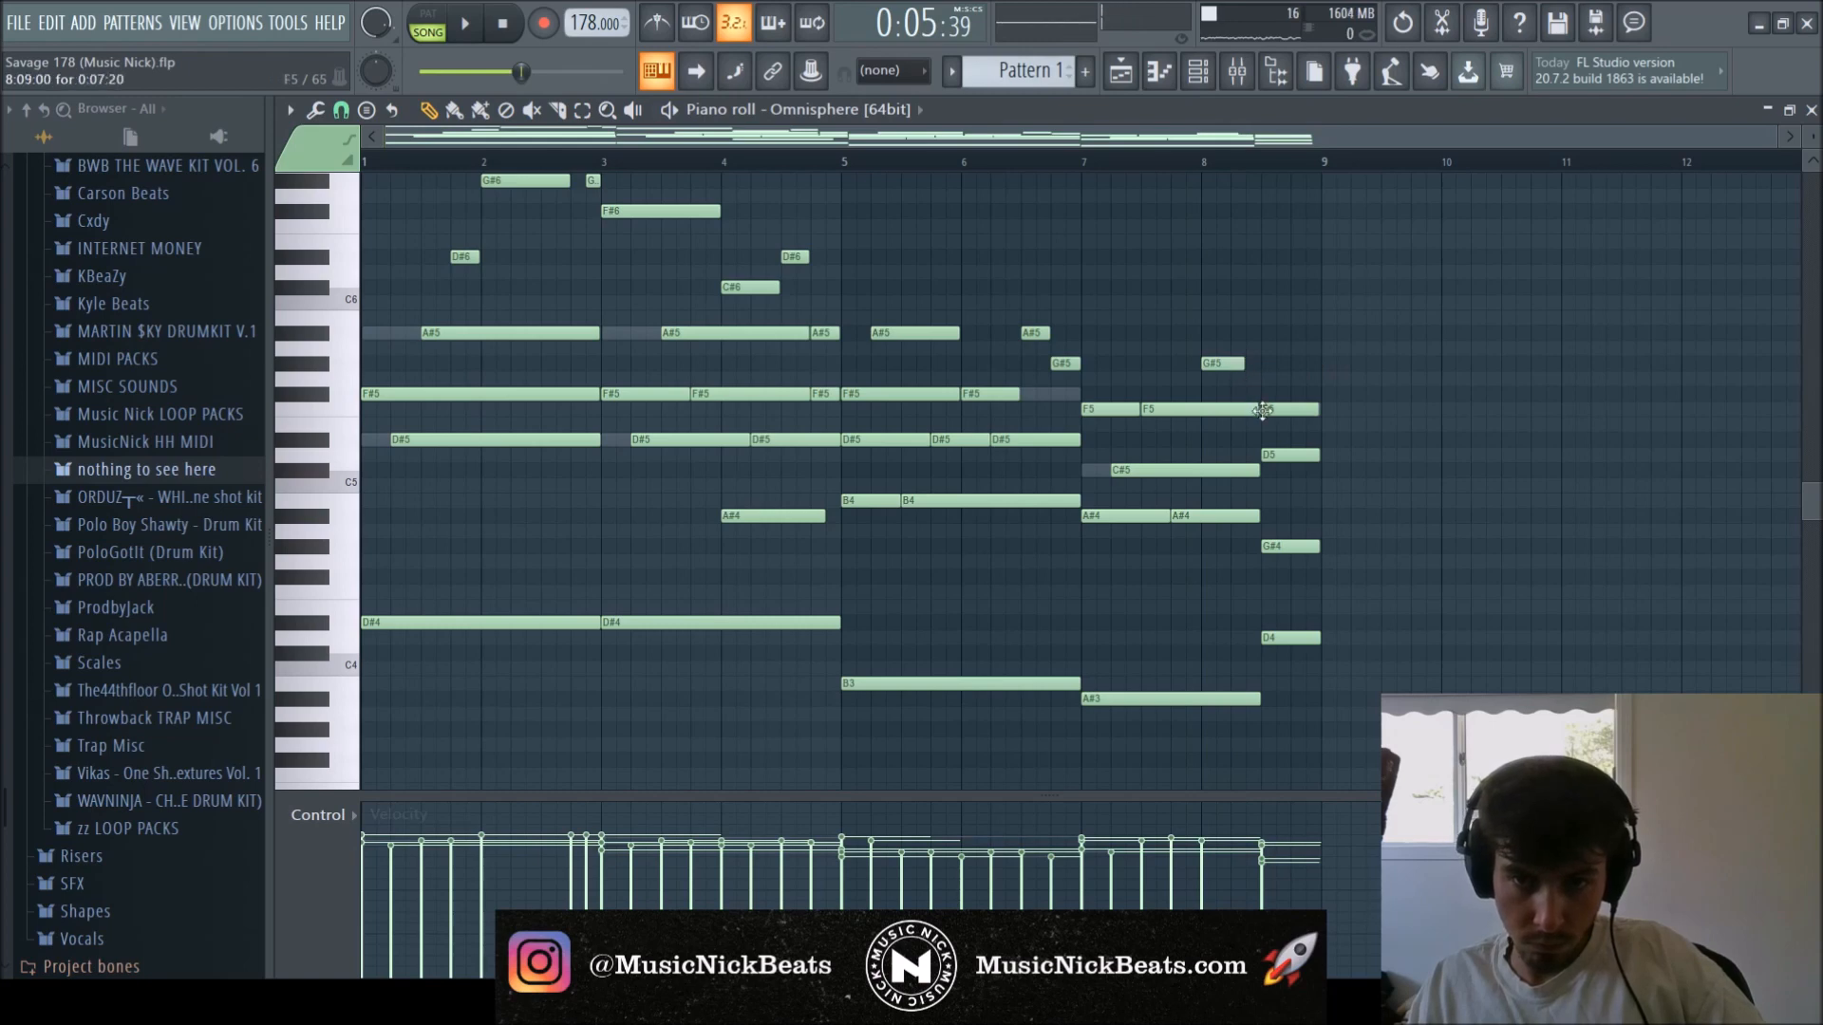
Split the F5 just before the last chord, delay that chord's D5, and add an F#6 melody note in bar 5.
left_click(1240, 410)
key("space")
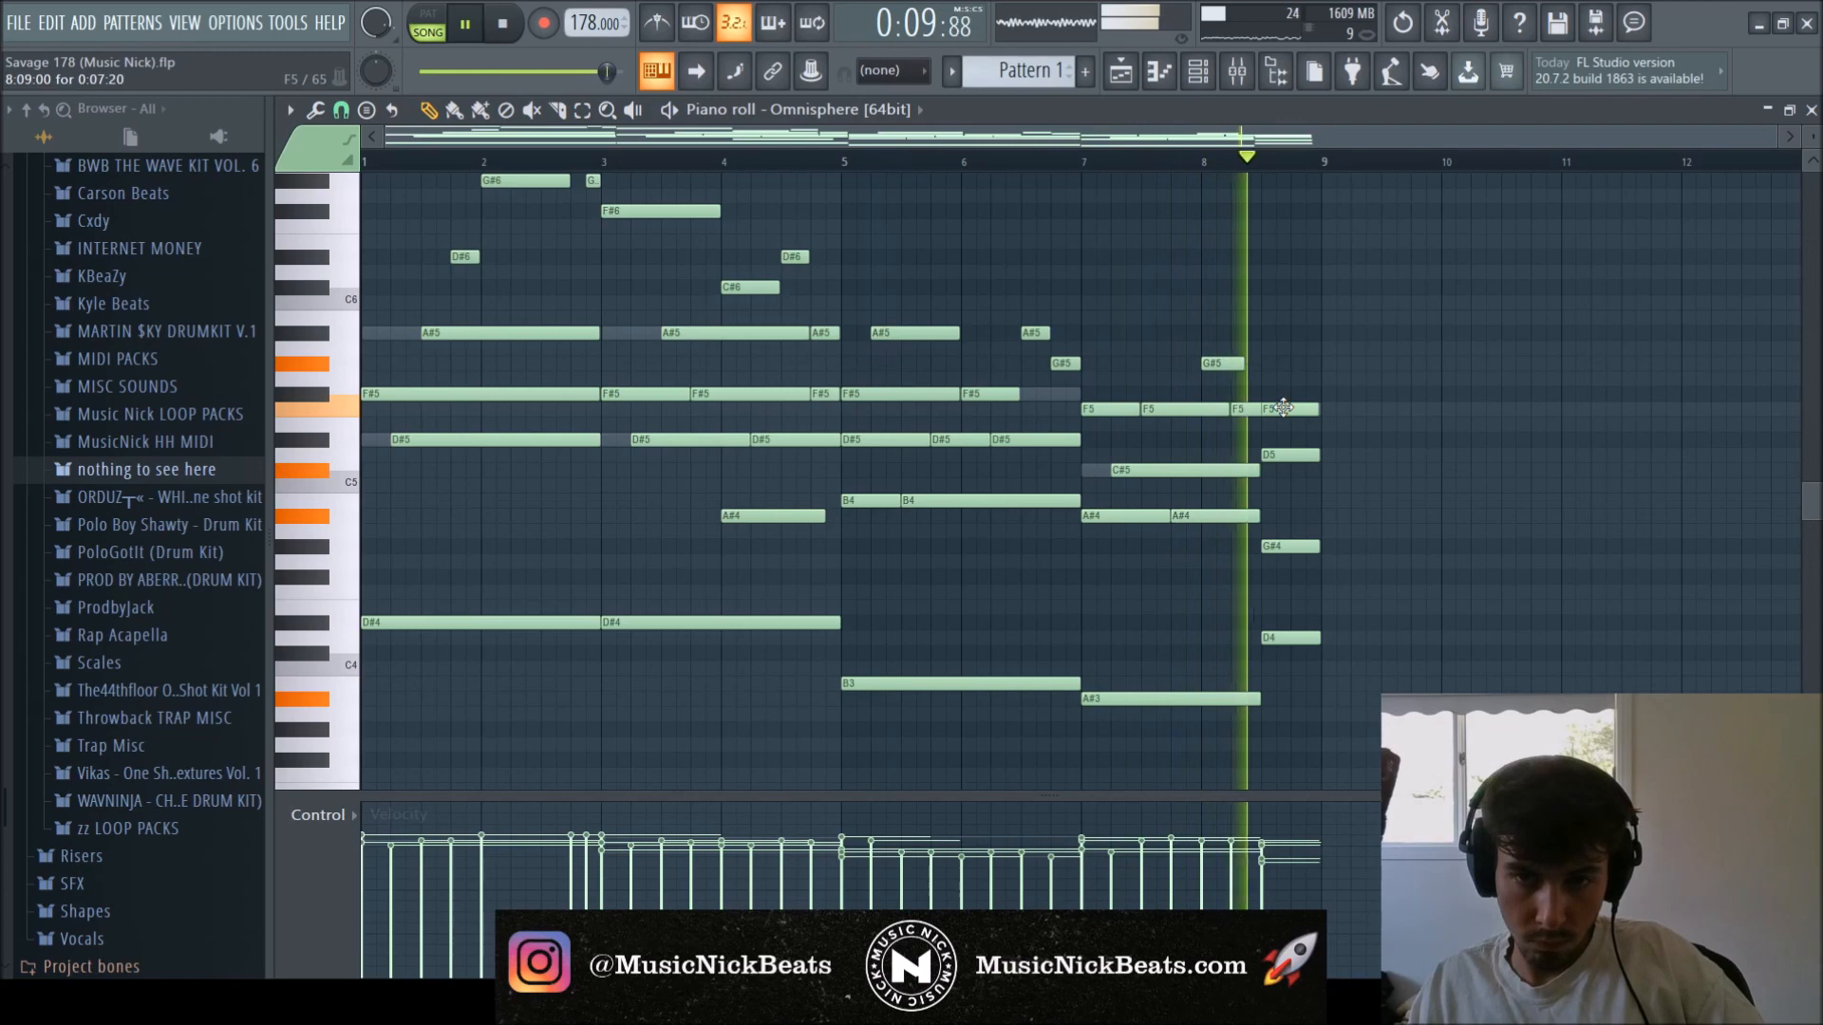
key("space")
scroll(1247, 416, "up", 2)
key("space")
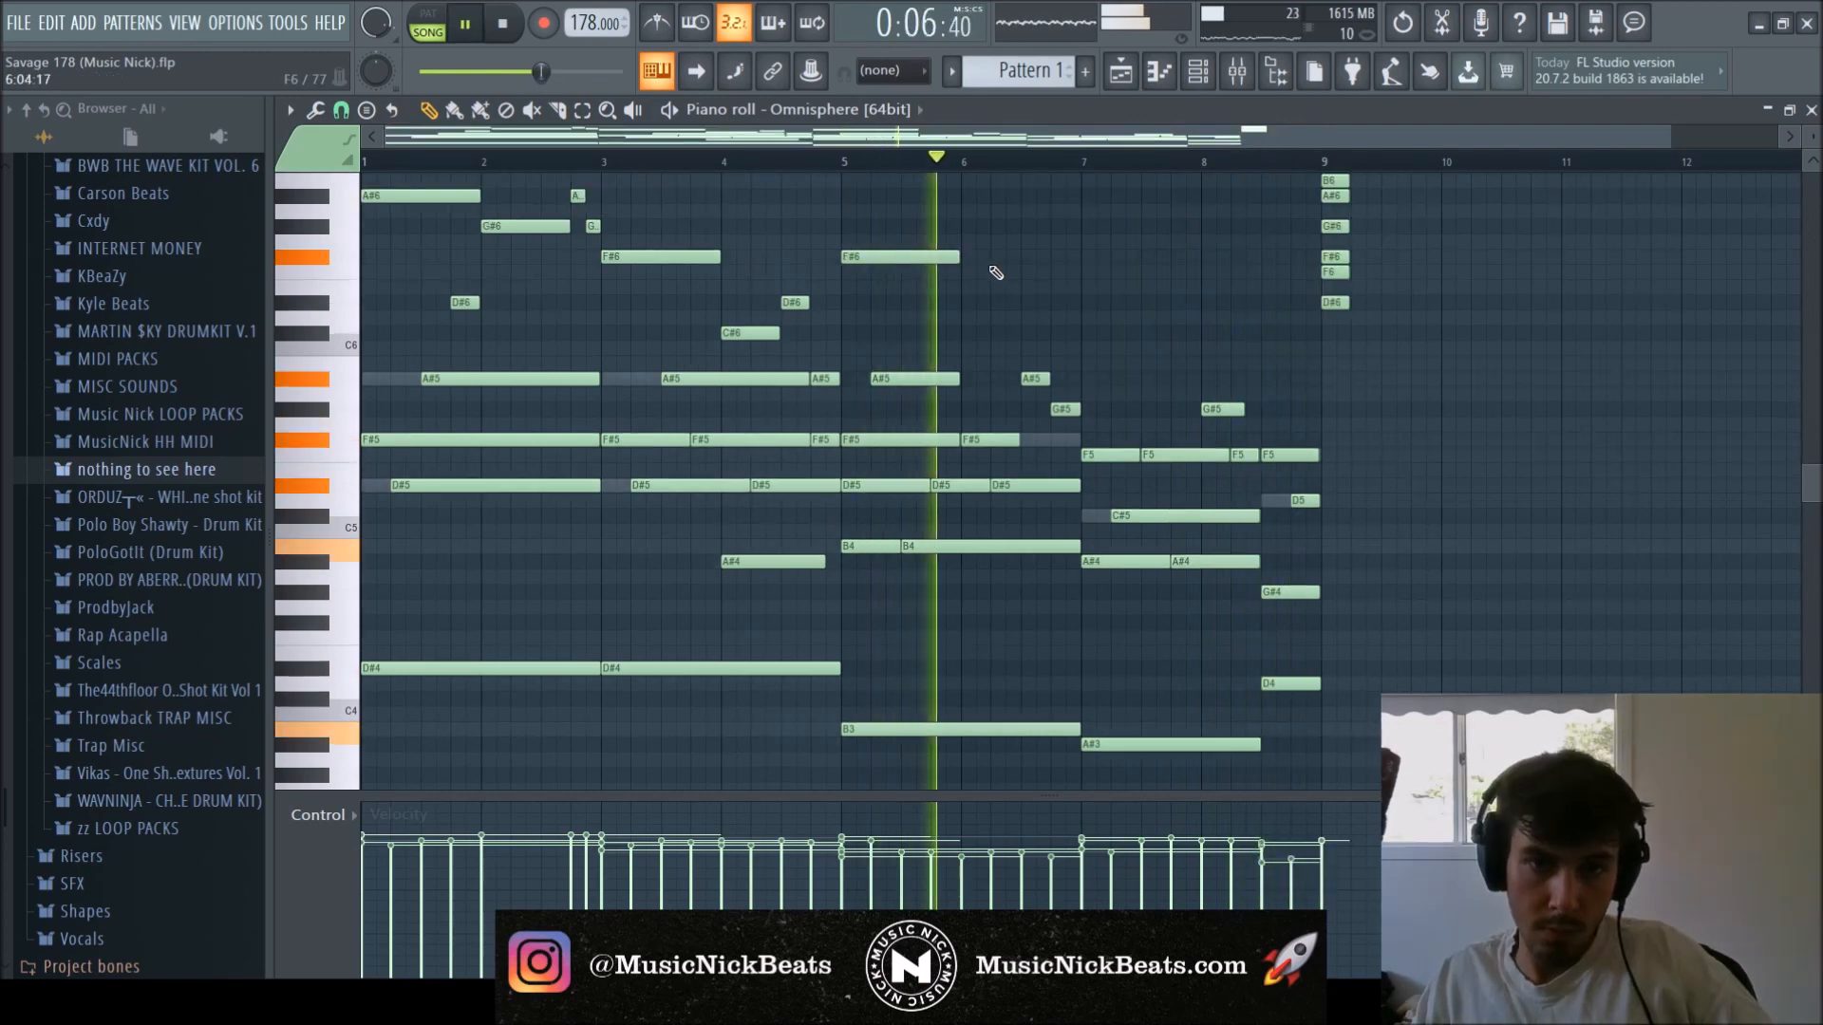
Add an F6 melody note at the start of bar 7 and extend the F#6 across bars 5 and 6.
key("space")
left_click(1151, 271)
key("space")
scroll(1107, 317, "up", 2)
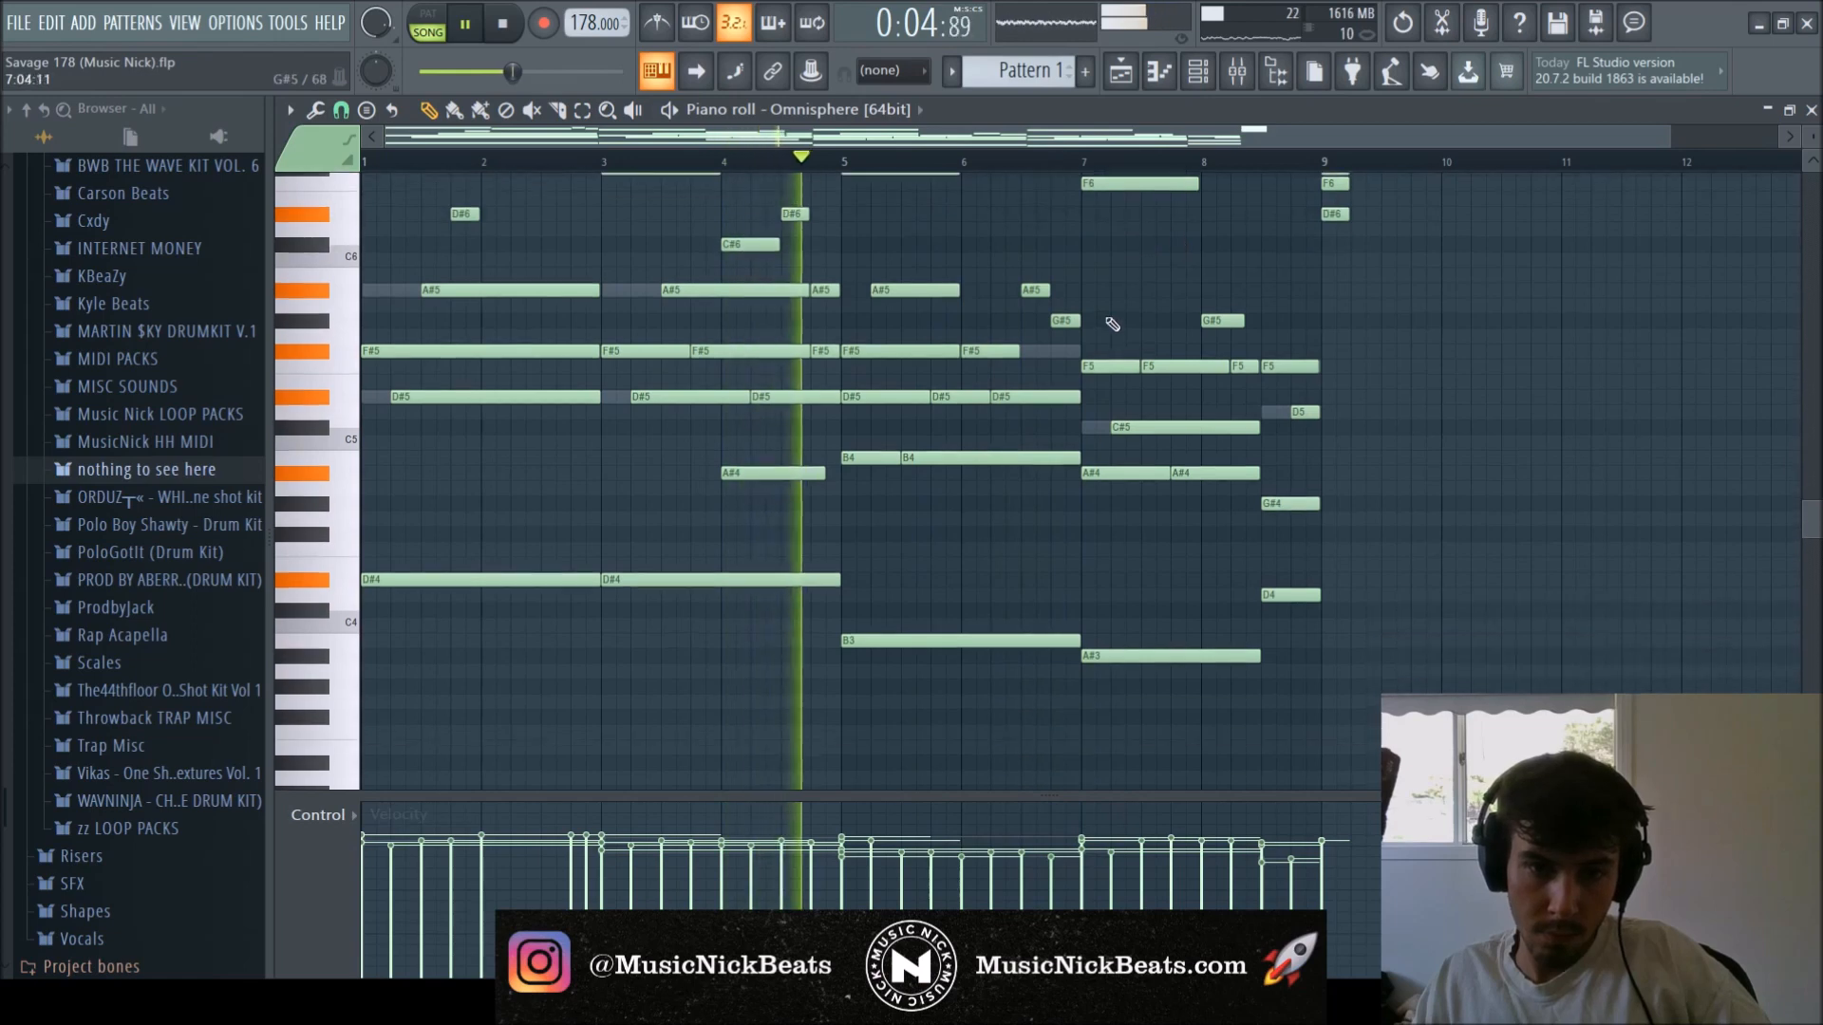
left_click_drag(1111, 334, 1070, 305)
Add a C#6 melody note in the first half of bar 8 and a D6 in its second half.
left_click(1186, 285)
key("space")
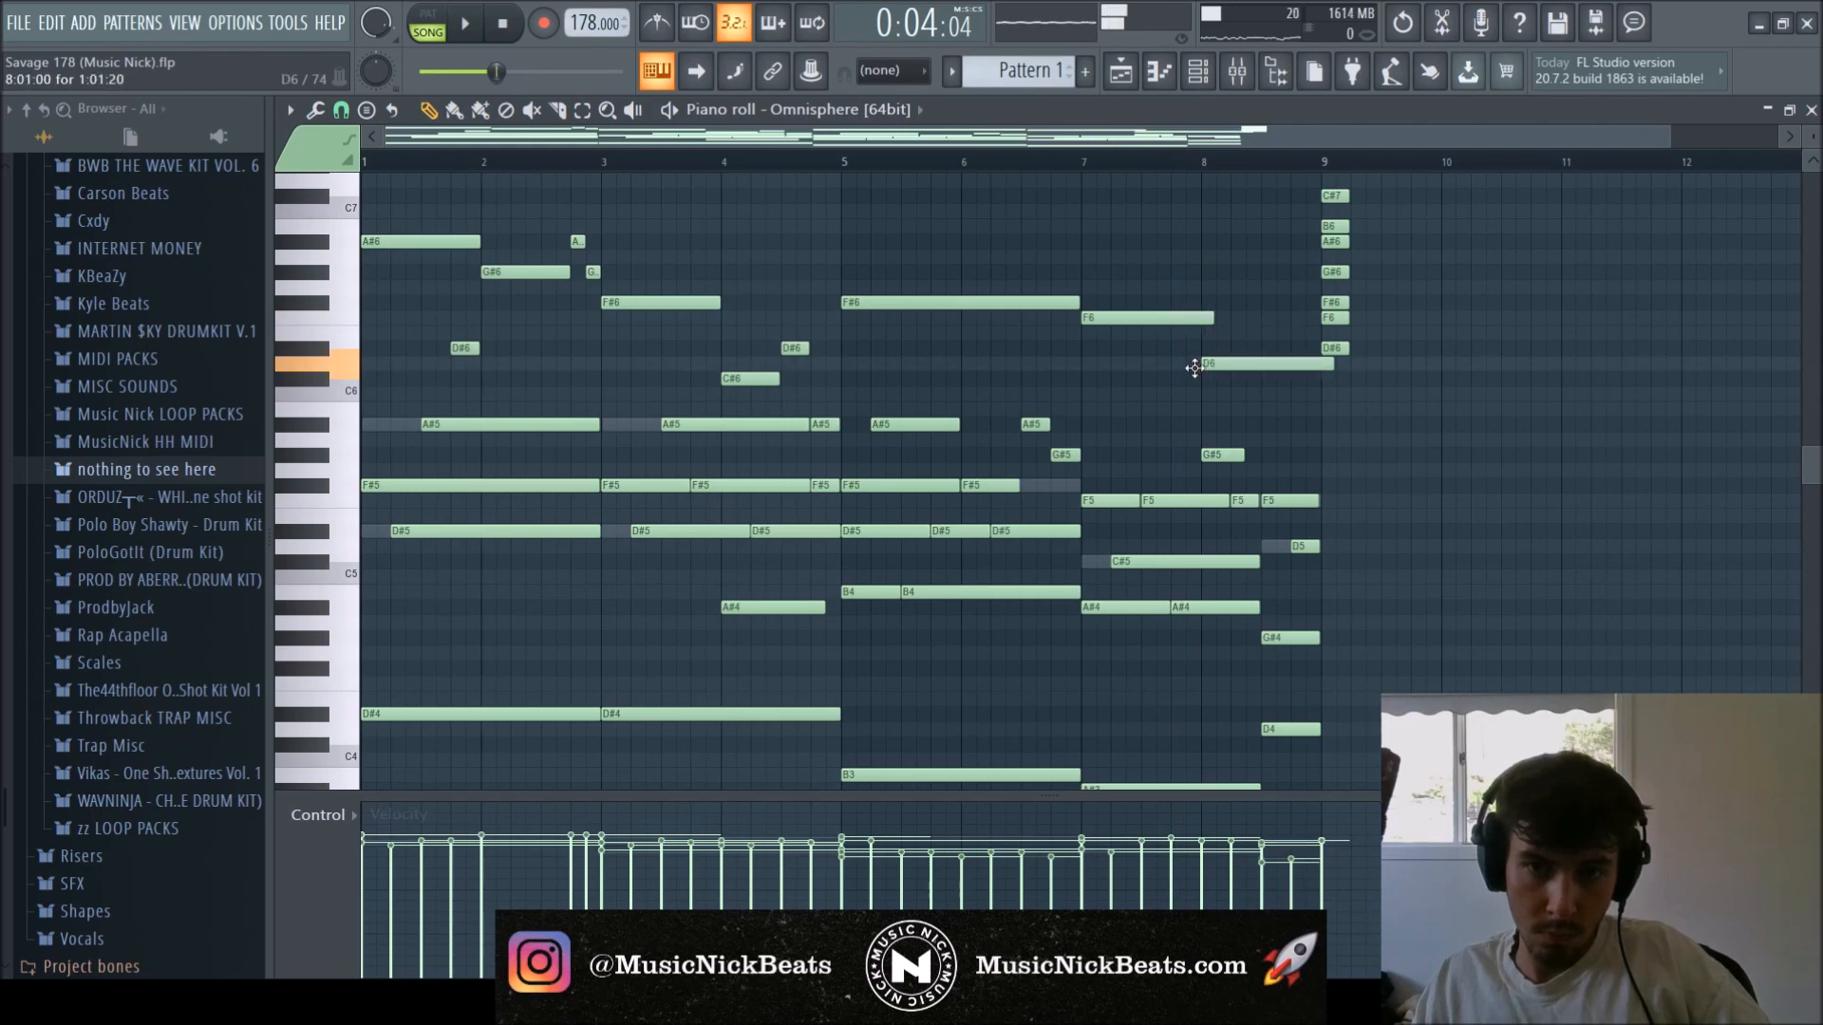
scroll(1194, 387, "down", 2)
key("space")
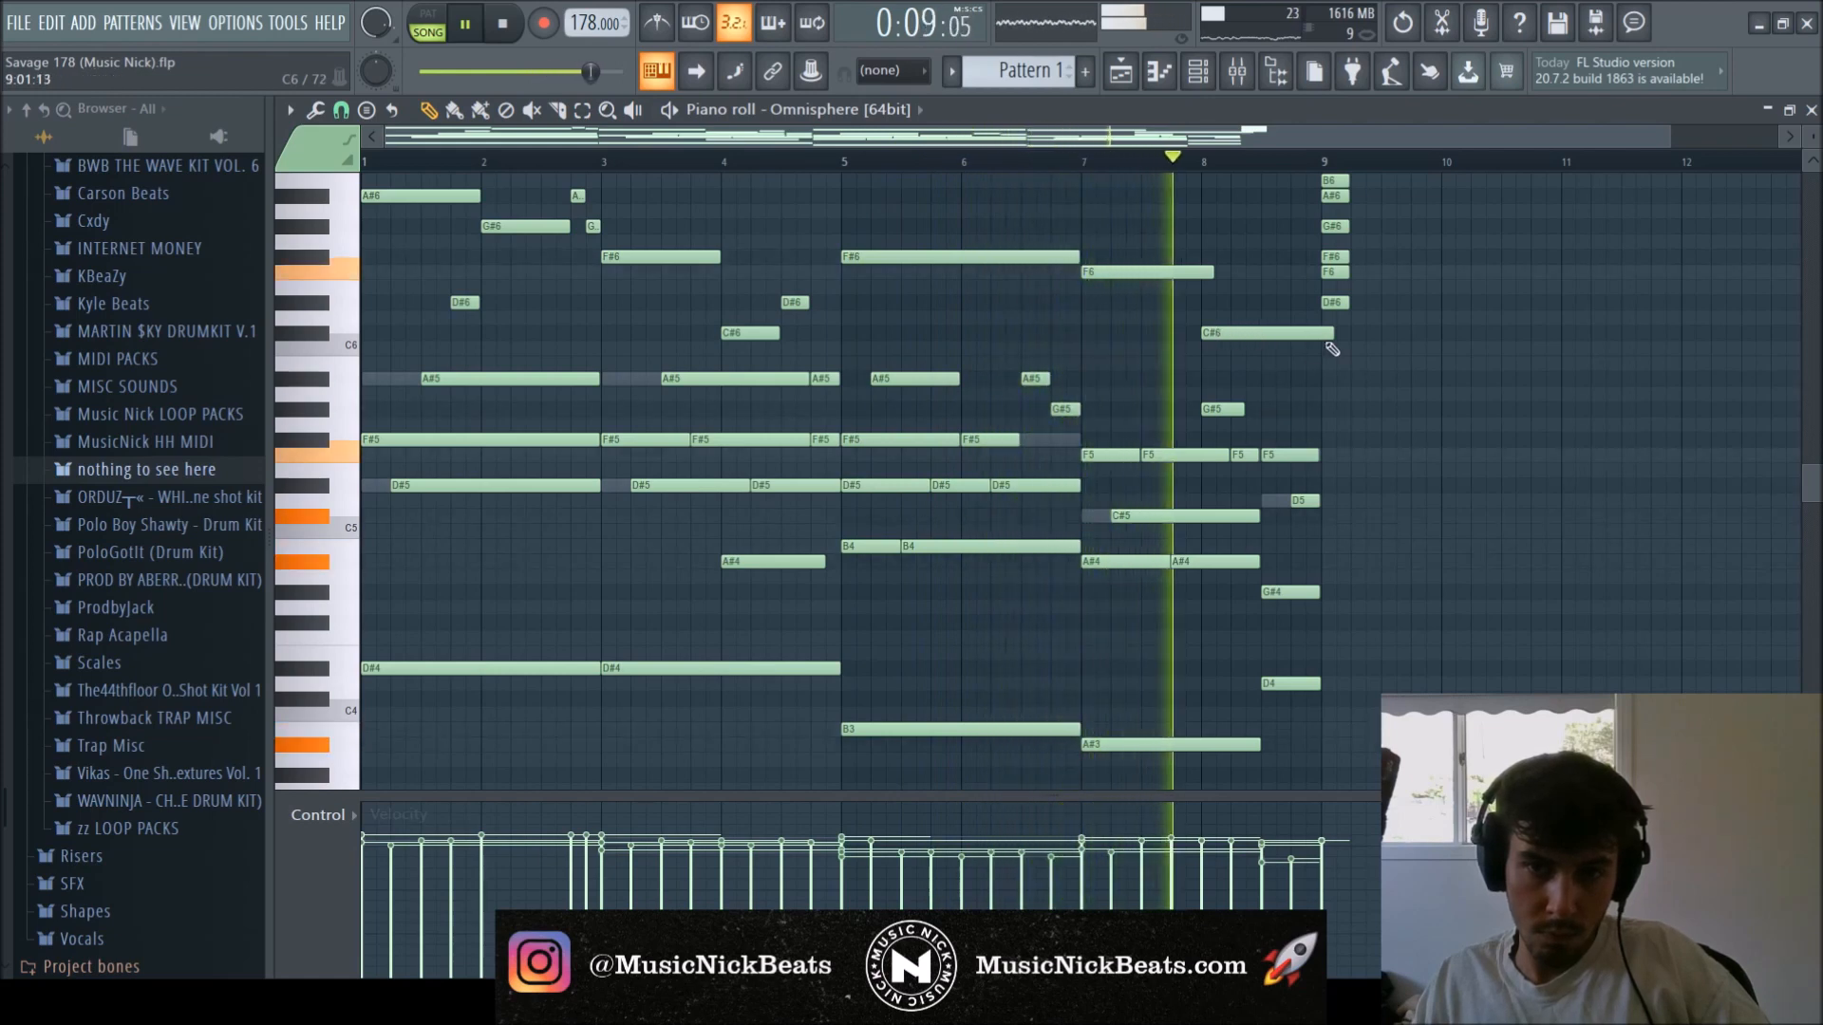
key("space")
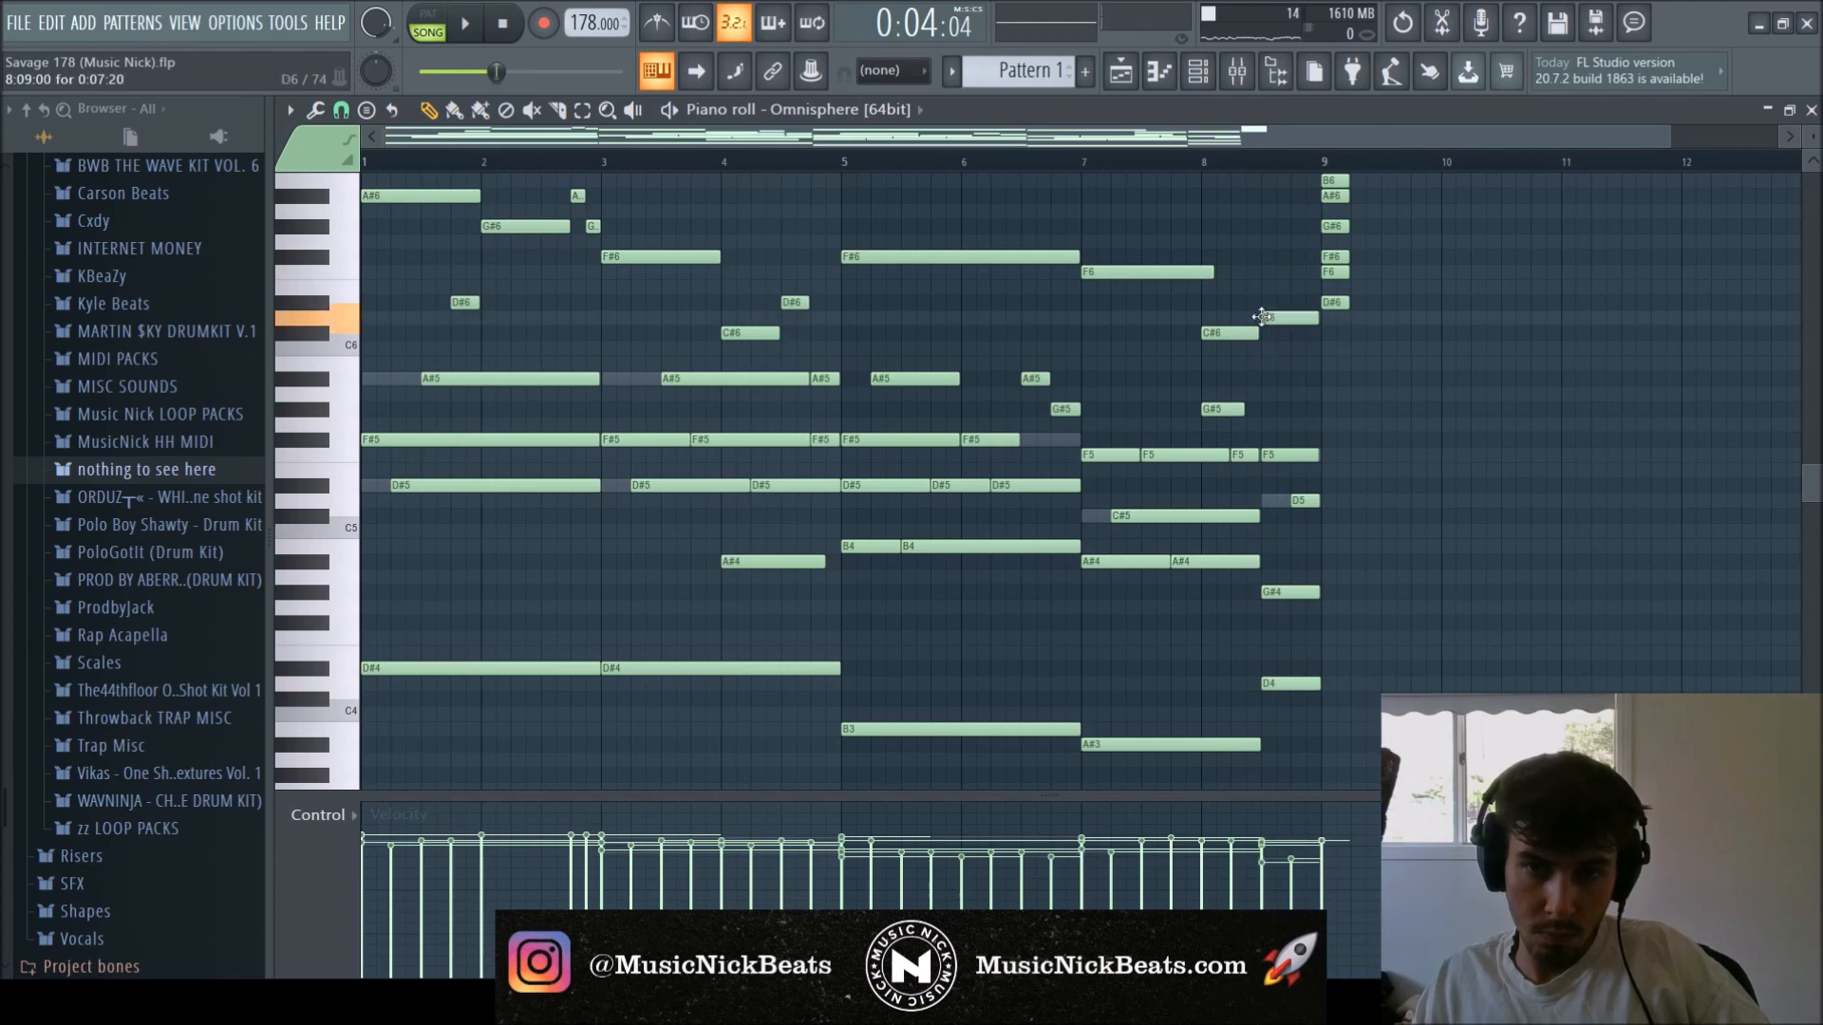
Play the part and delete the stack of guide notes at bar 9.
key("space")
scroll(1355, 313, "up", 3)
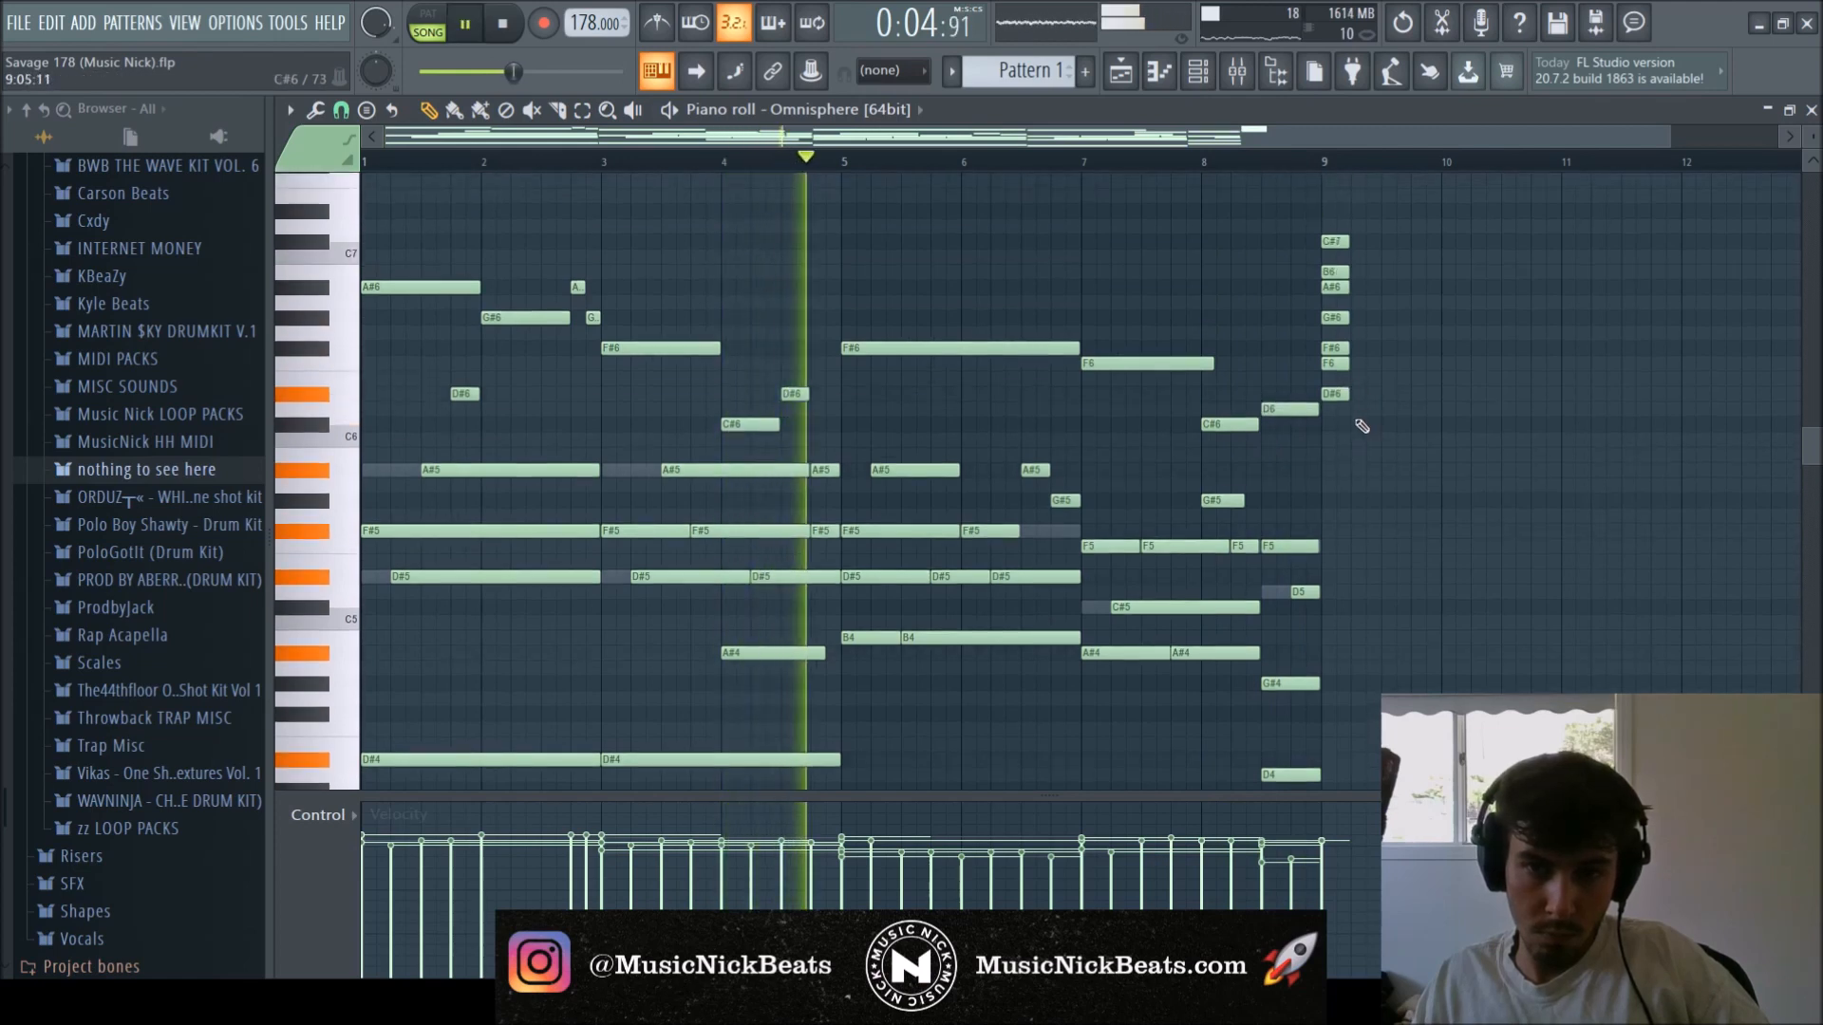
scroll(1411, 338, "down", 3)
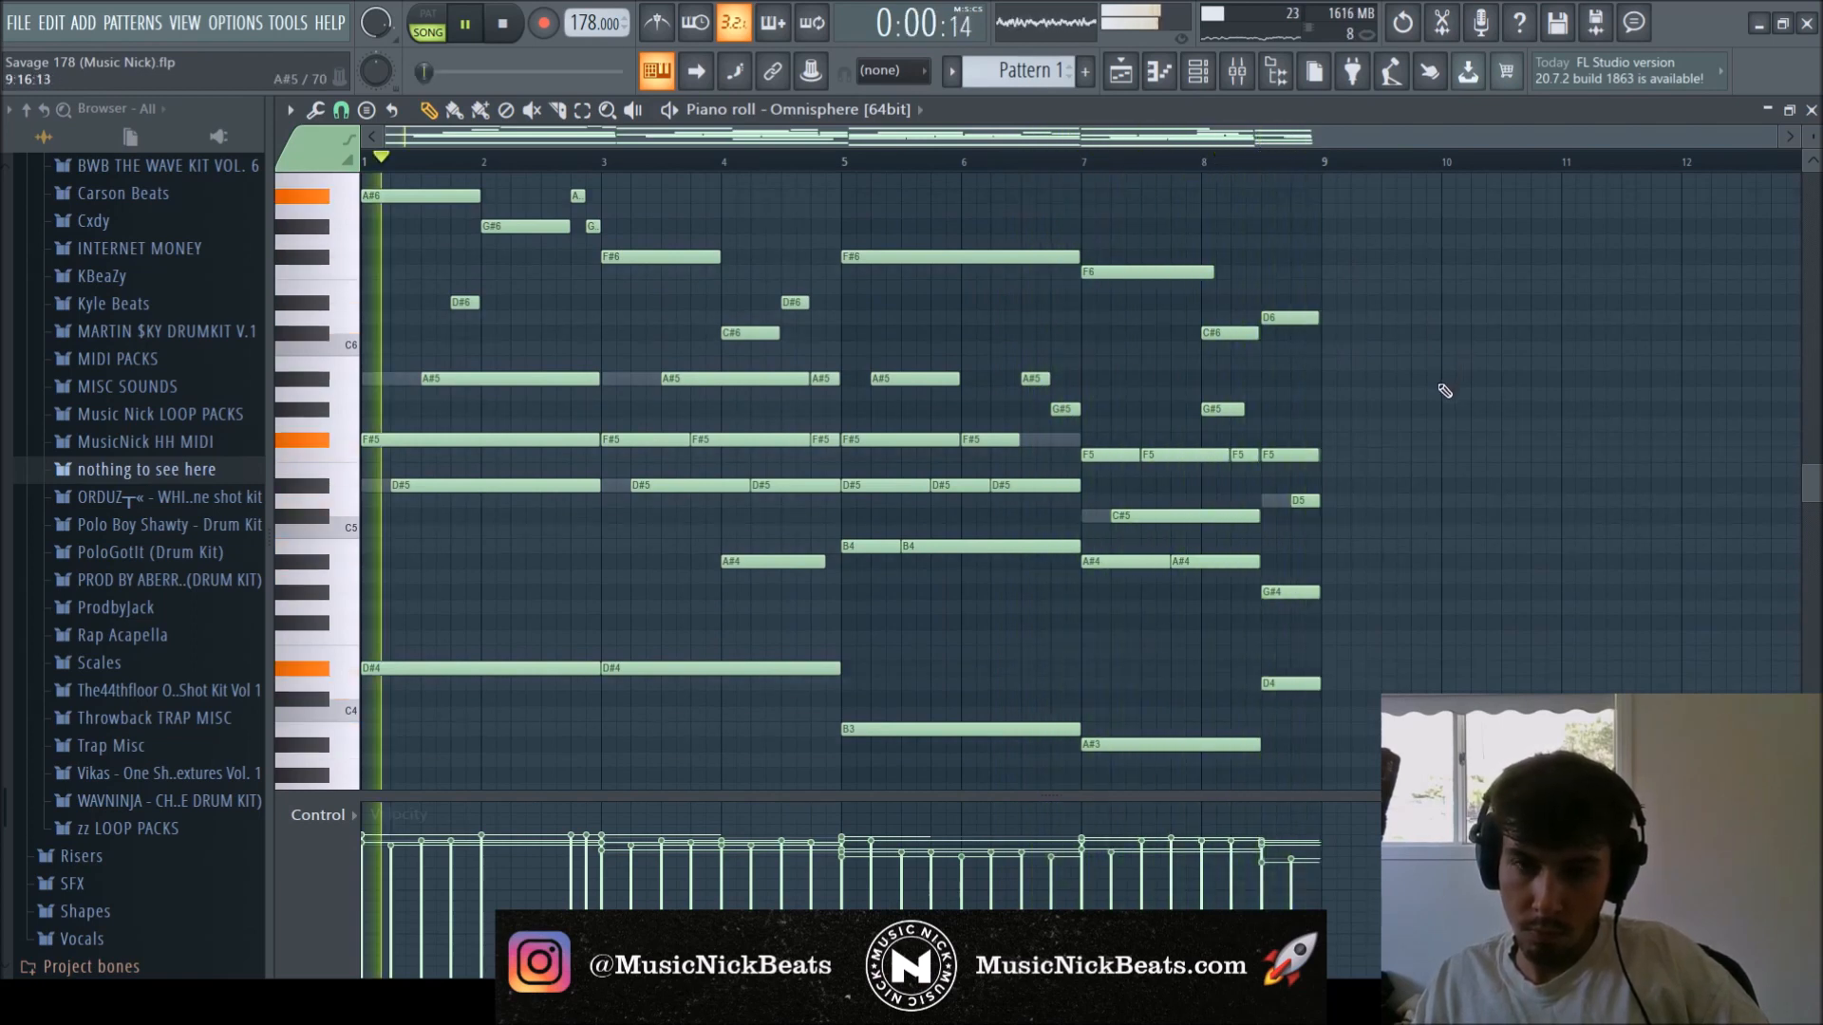
Select all notes, vary their velocities slightly, clear the note selection, and stop playback.
scroll(1453, 387, "up", 3)
key("ctrl+a")
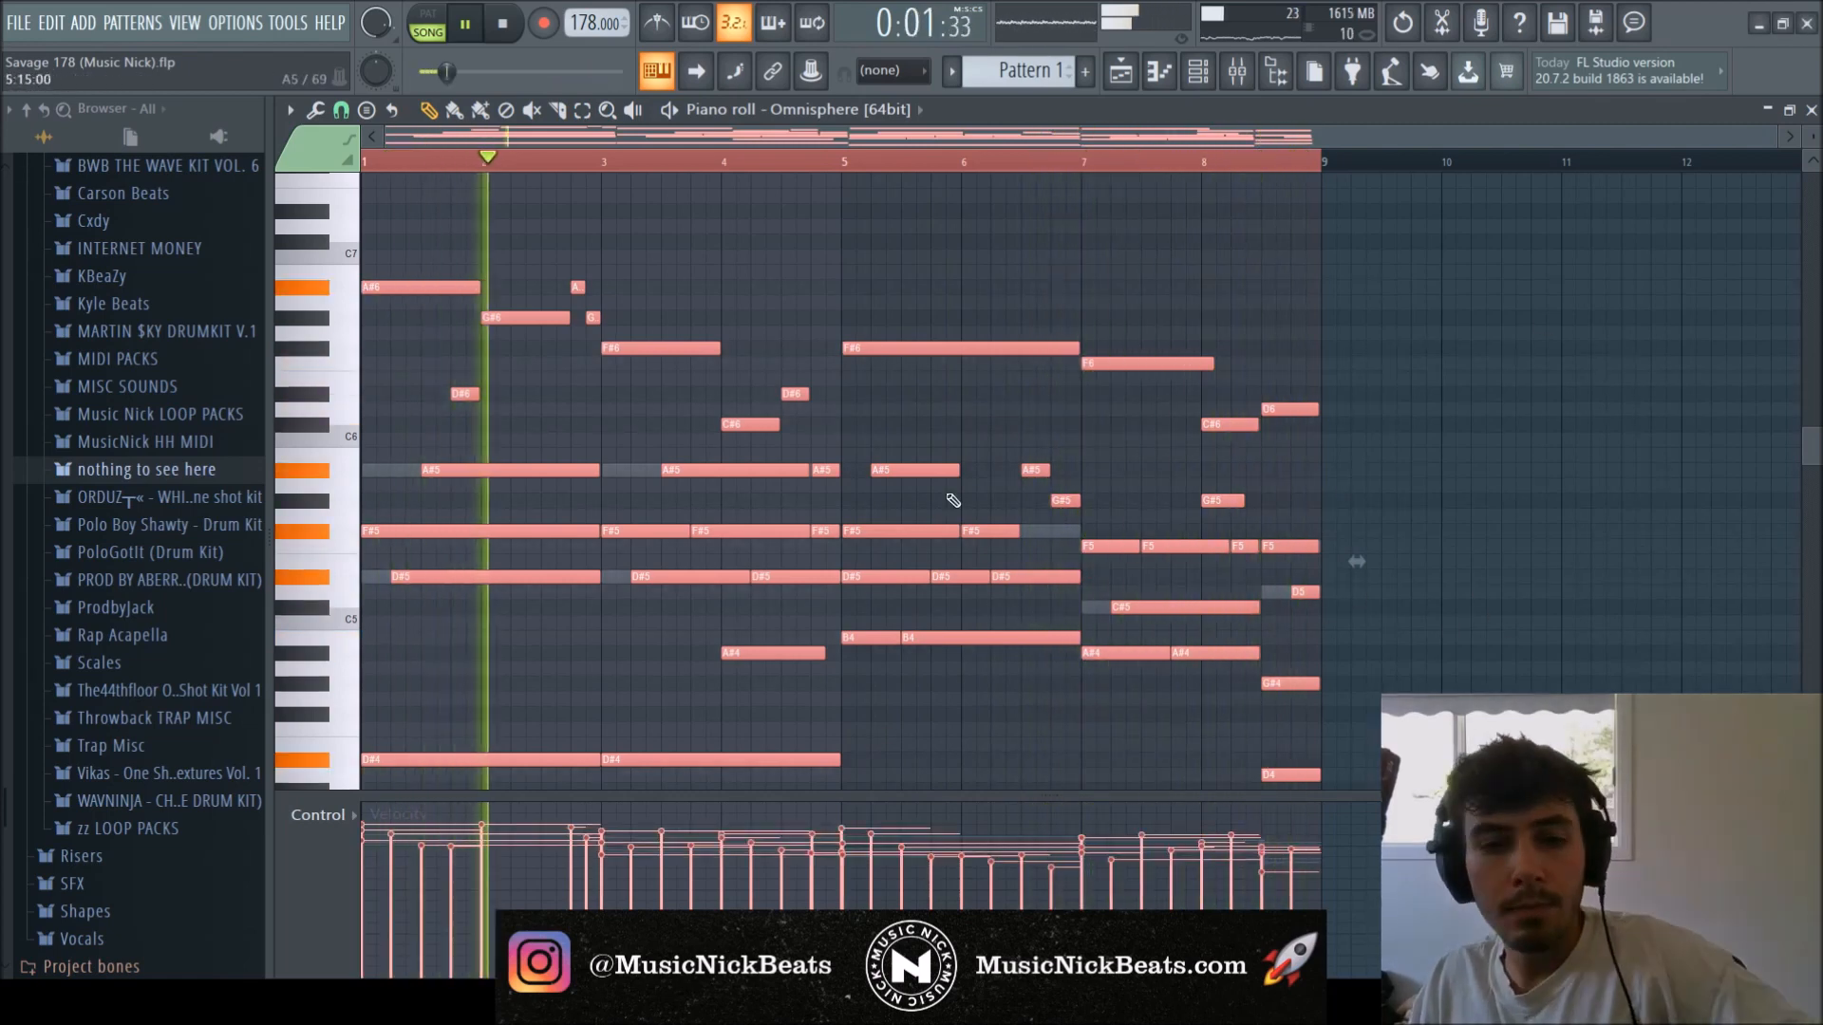
left_click(1558, 512, "ctrl")
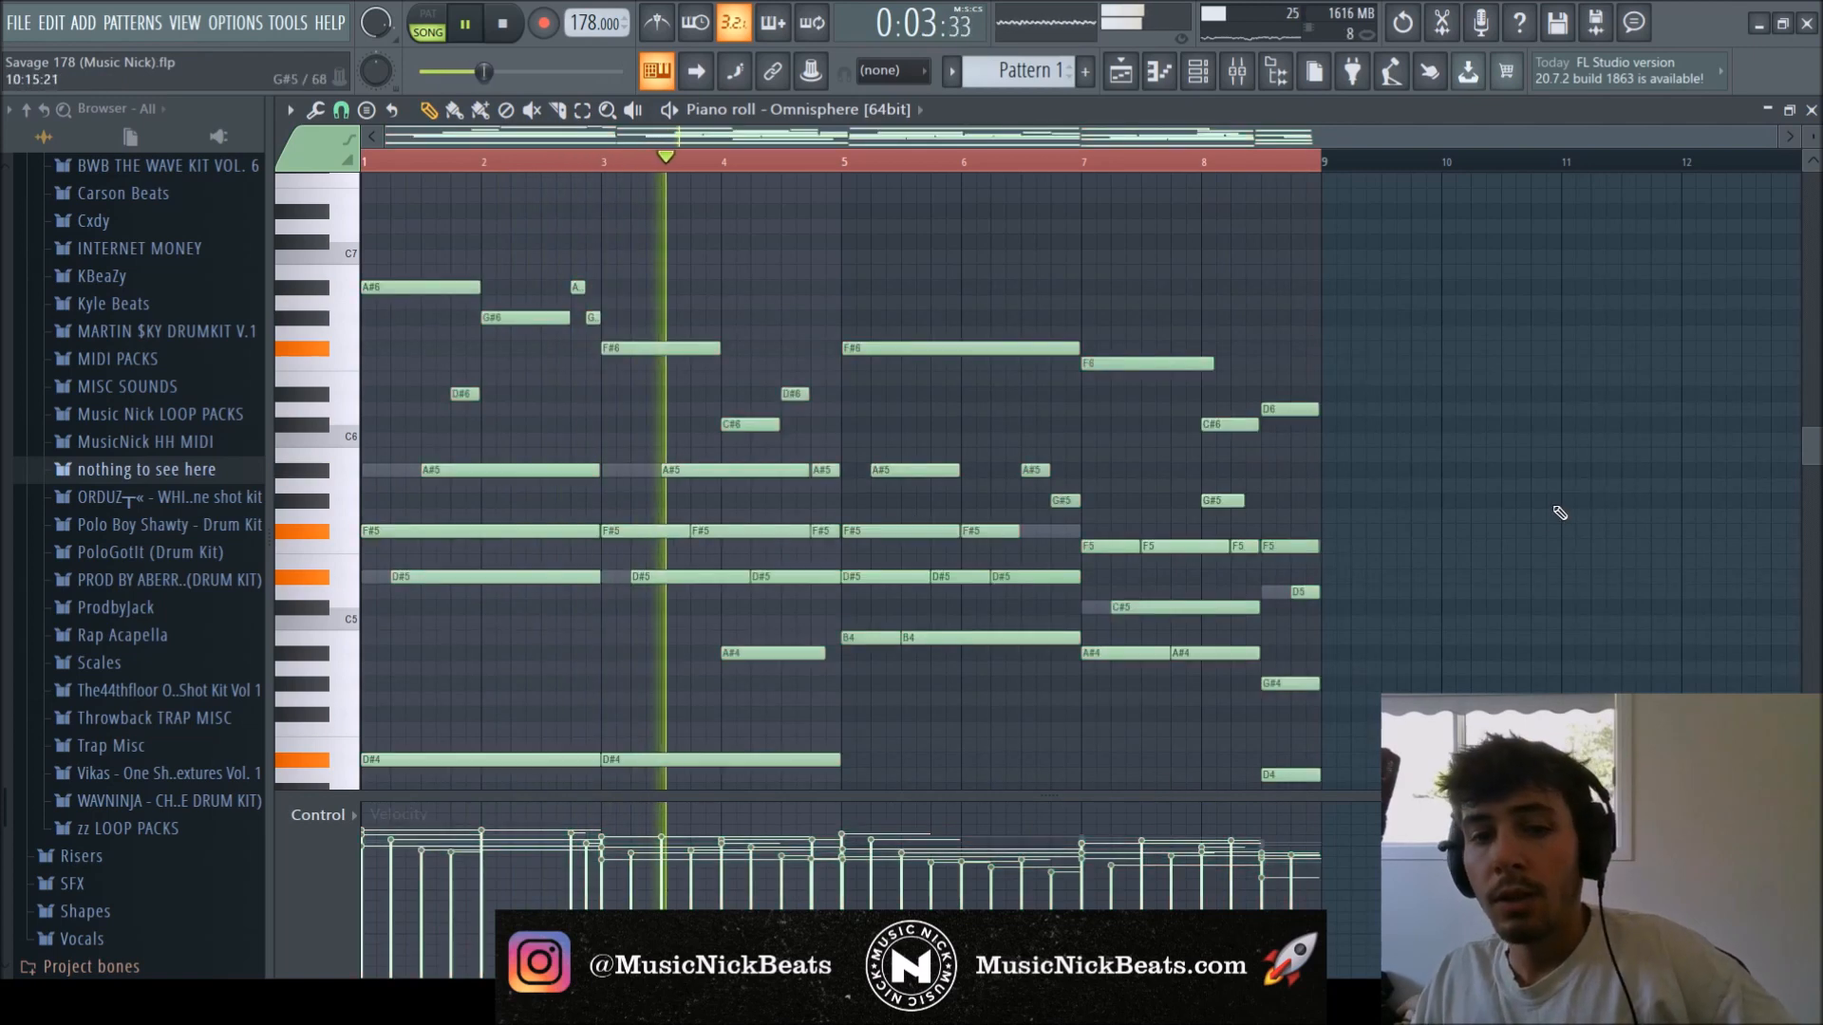
key("space")
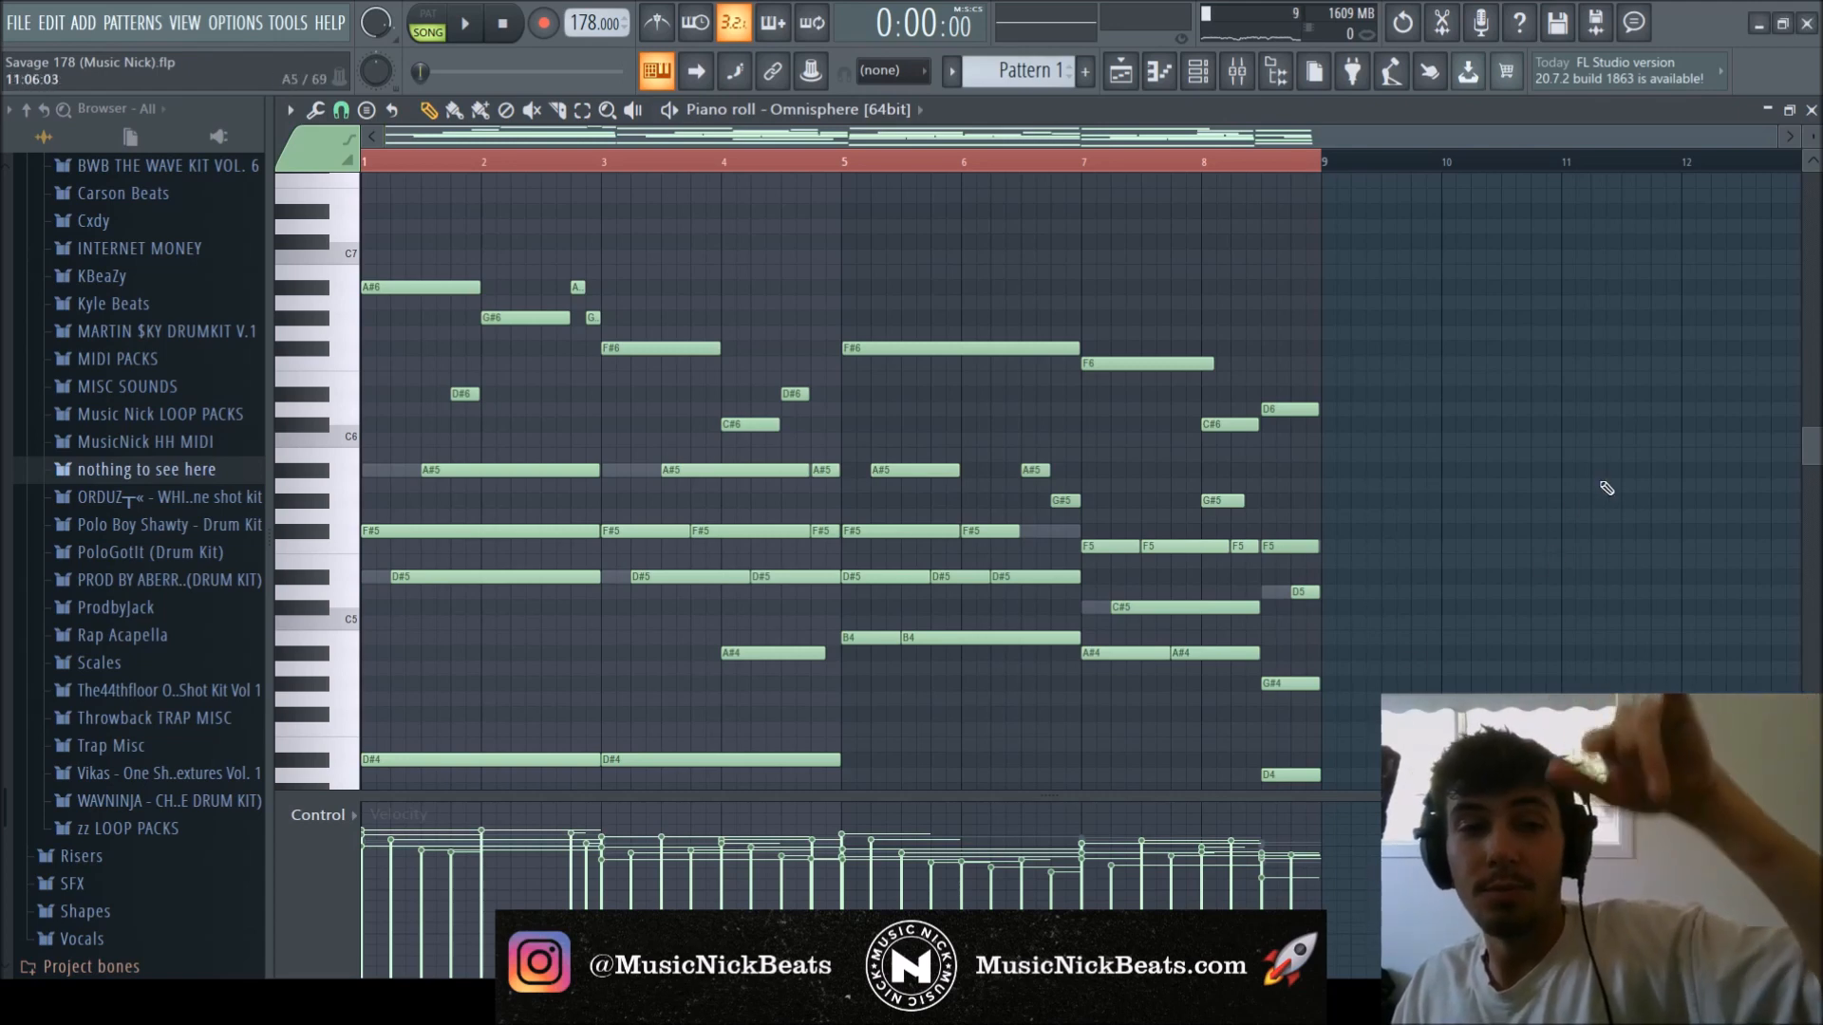
Examine the finished chord and melody layout, selecting the short passing notes at the end of bar 2.
scroll(1813, 460, "down", 3)
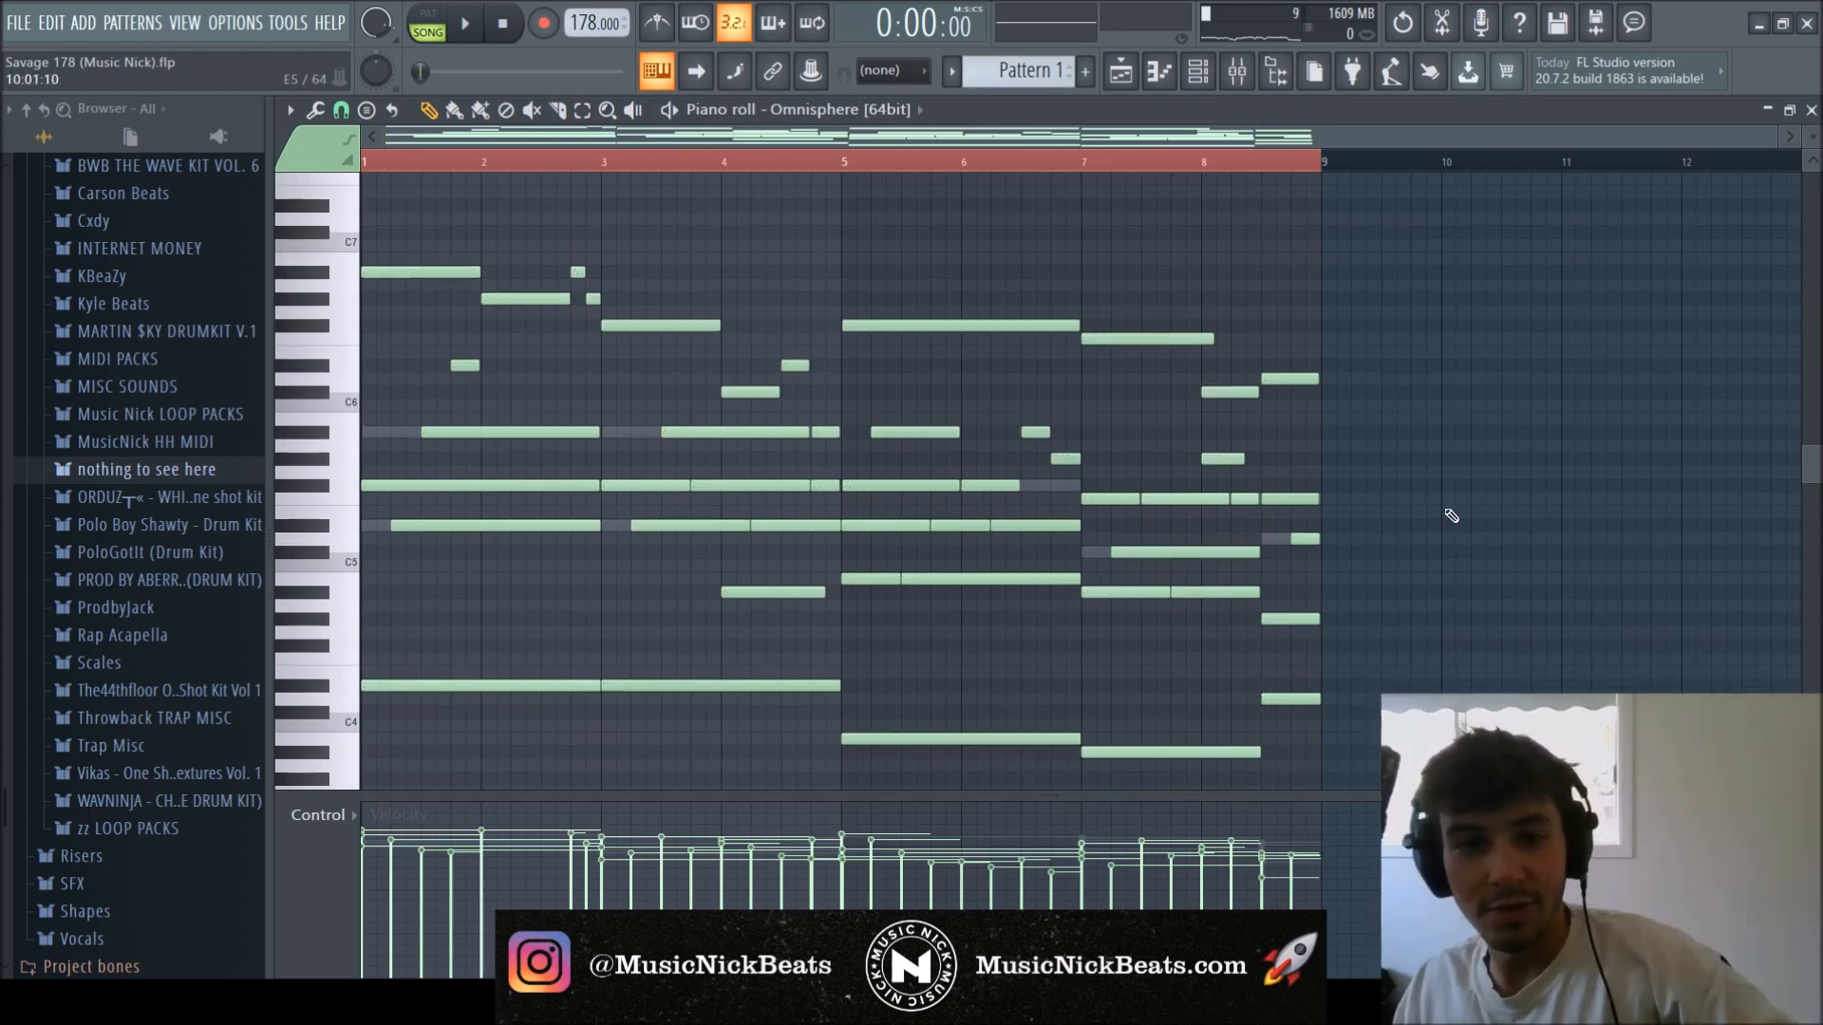
scroll(1450, 516, "down", 3)
scroll(1453, 518, "up", 3)
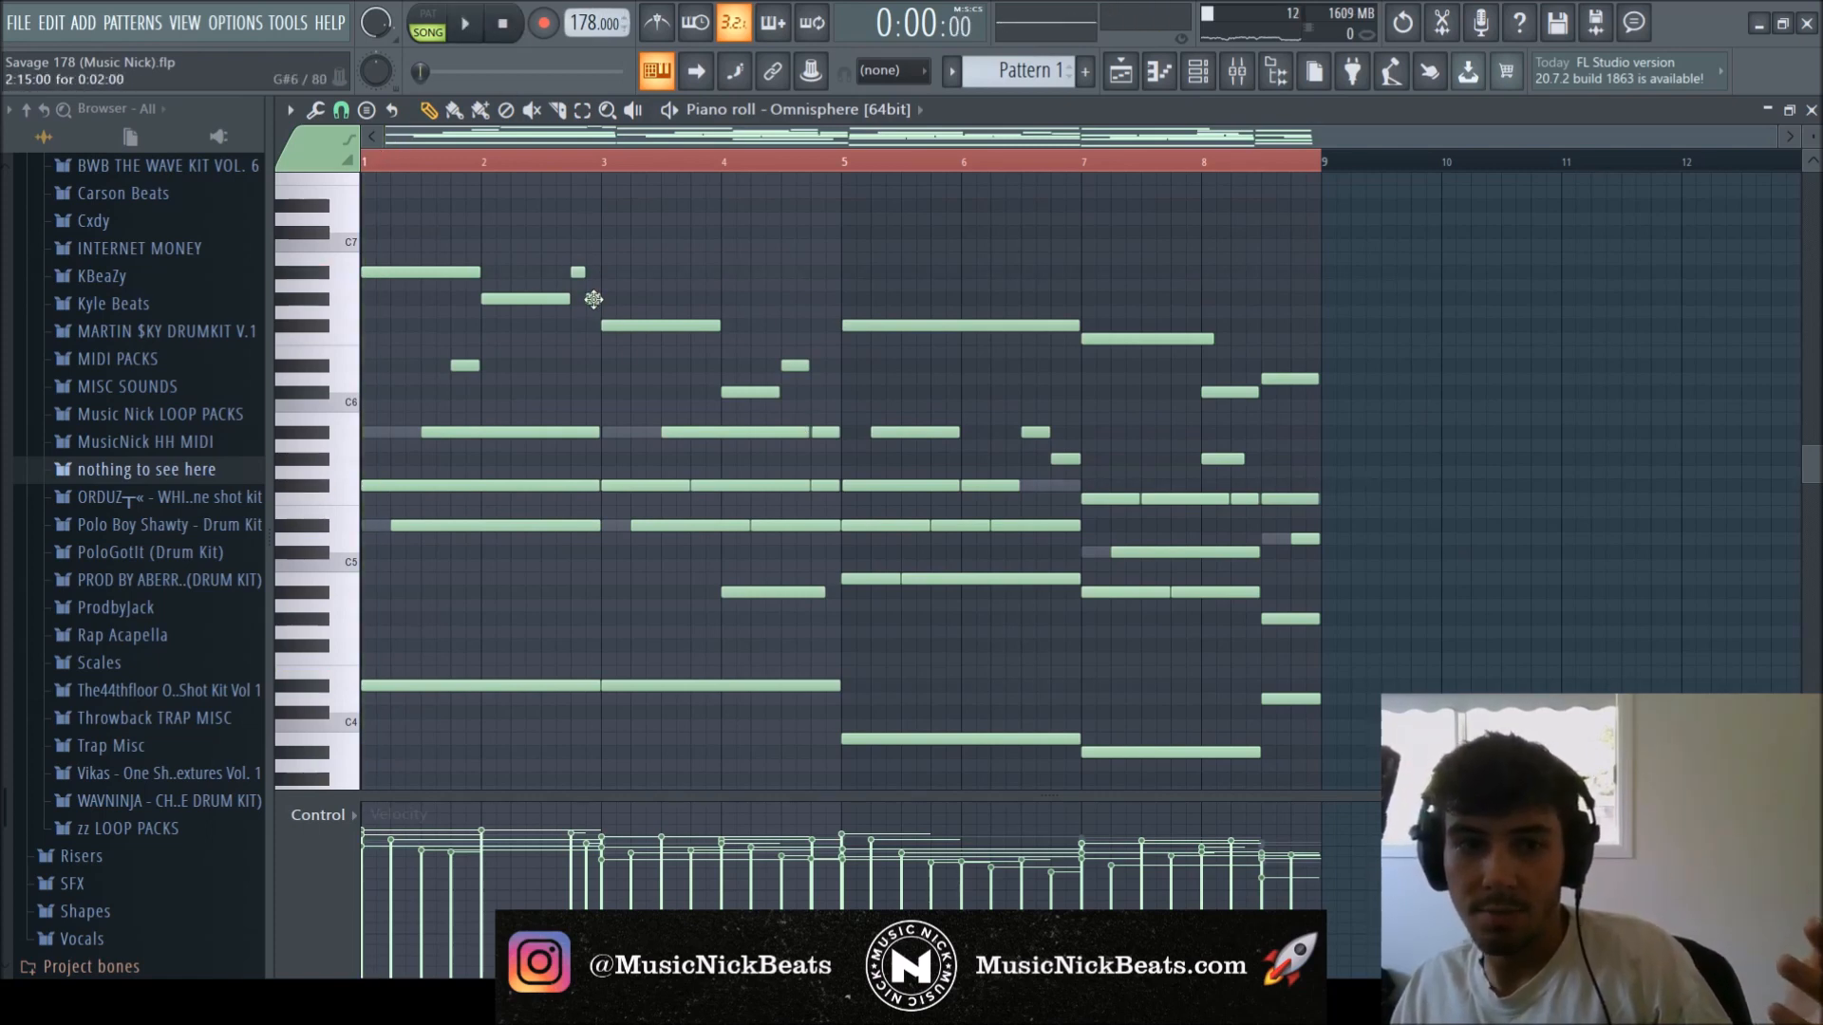
scroll(587, 333, "up", 3)
left_click_drag(602, 328, 584, 284)
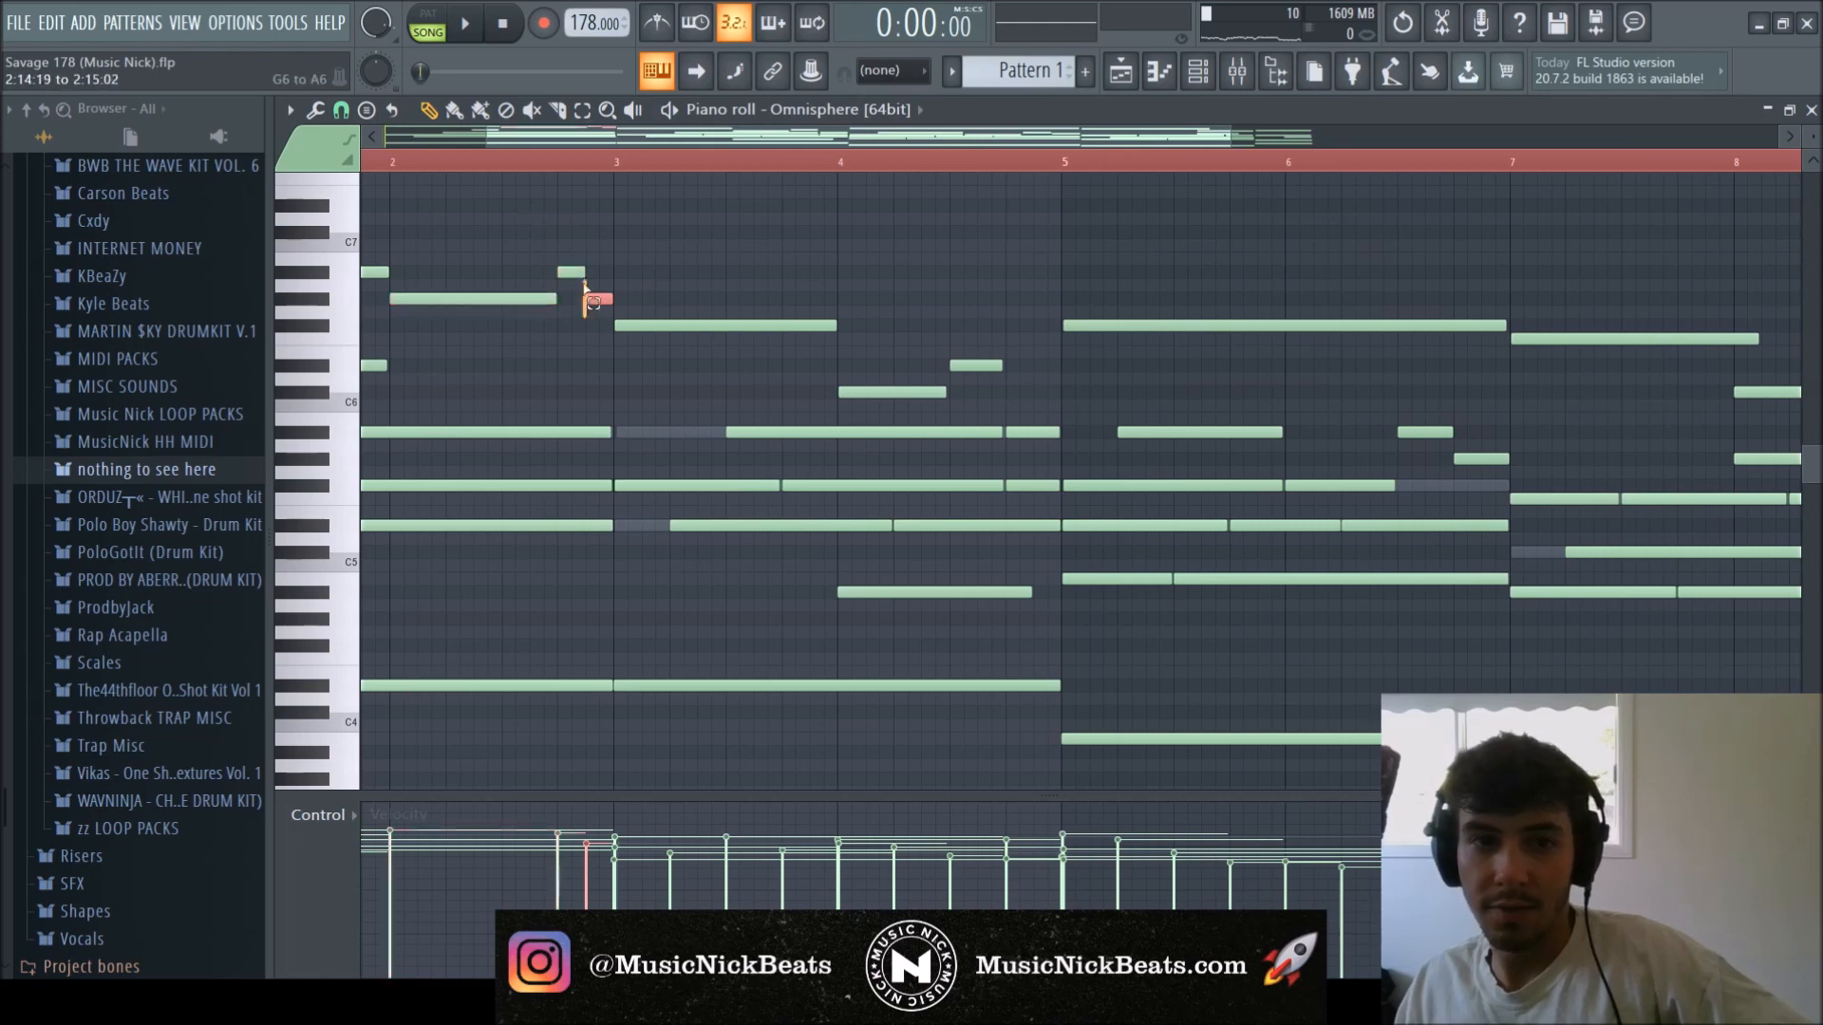
scroll(593, 324, "down", 3)
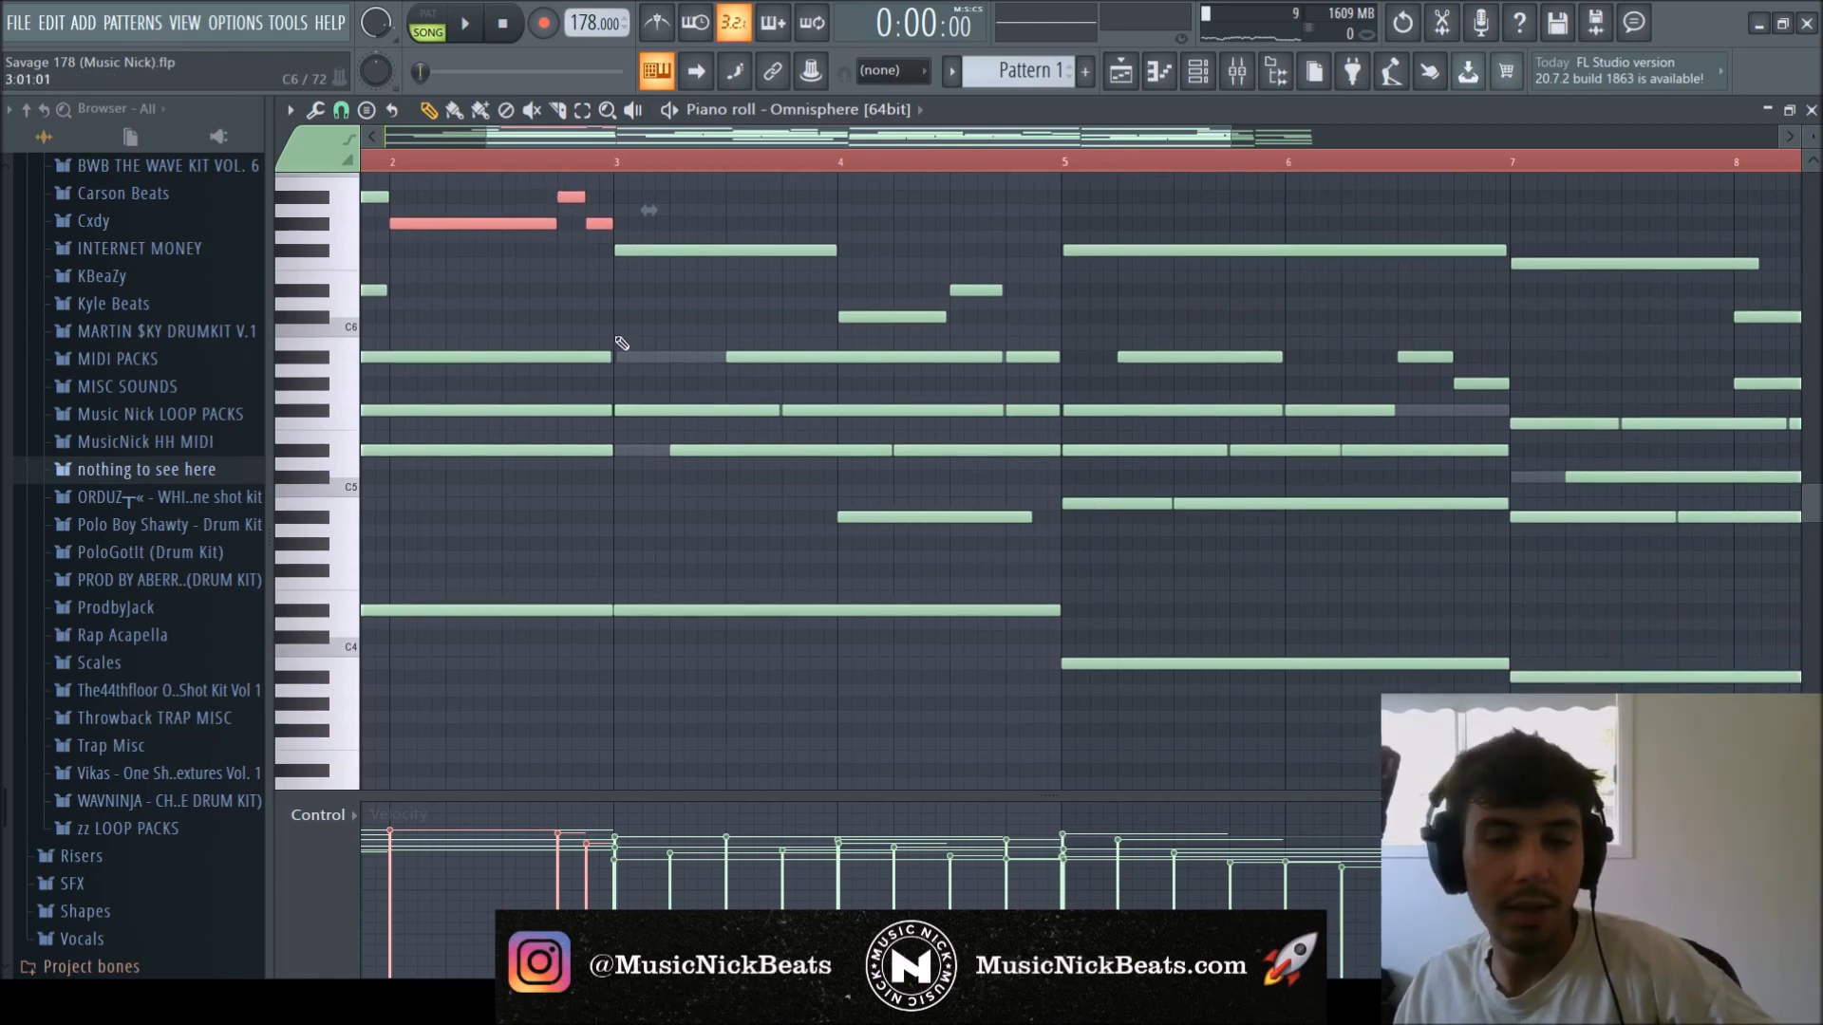
scroll(588, 351, "down", 3)
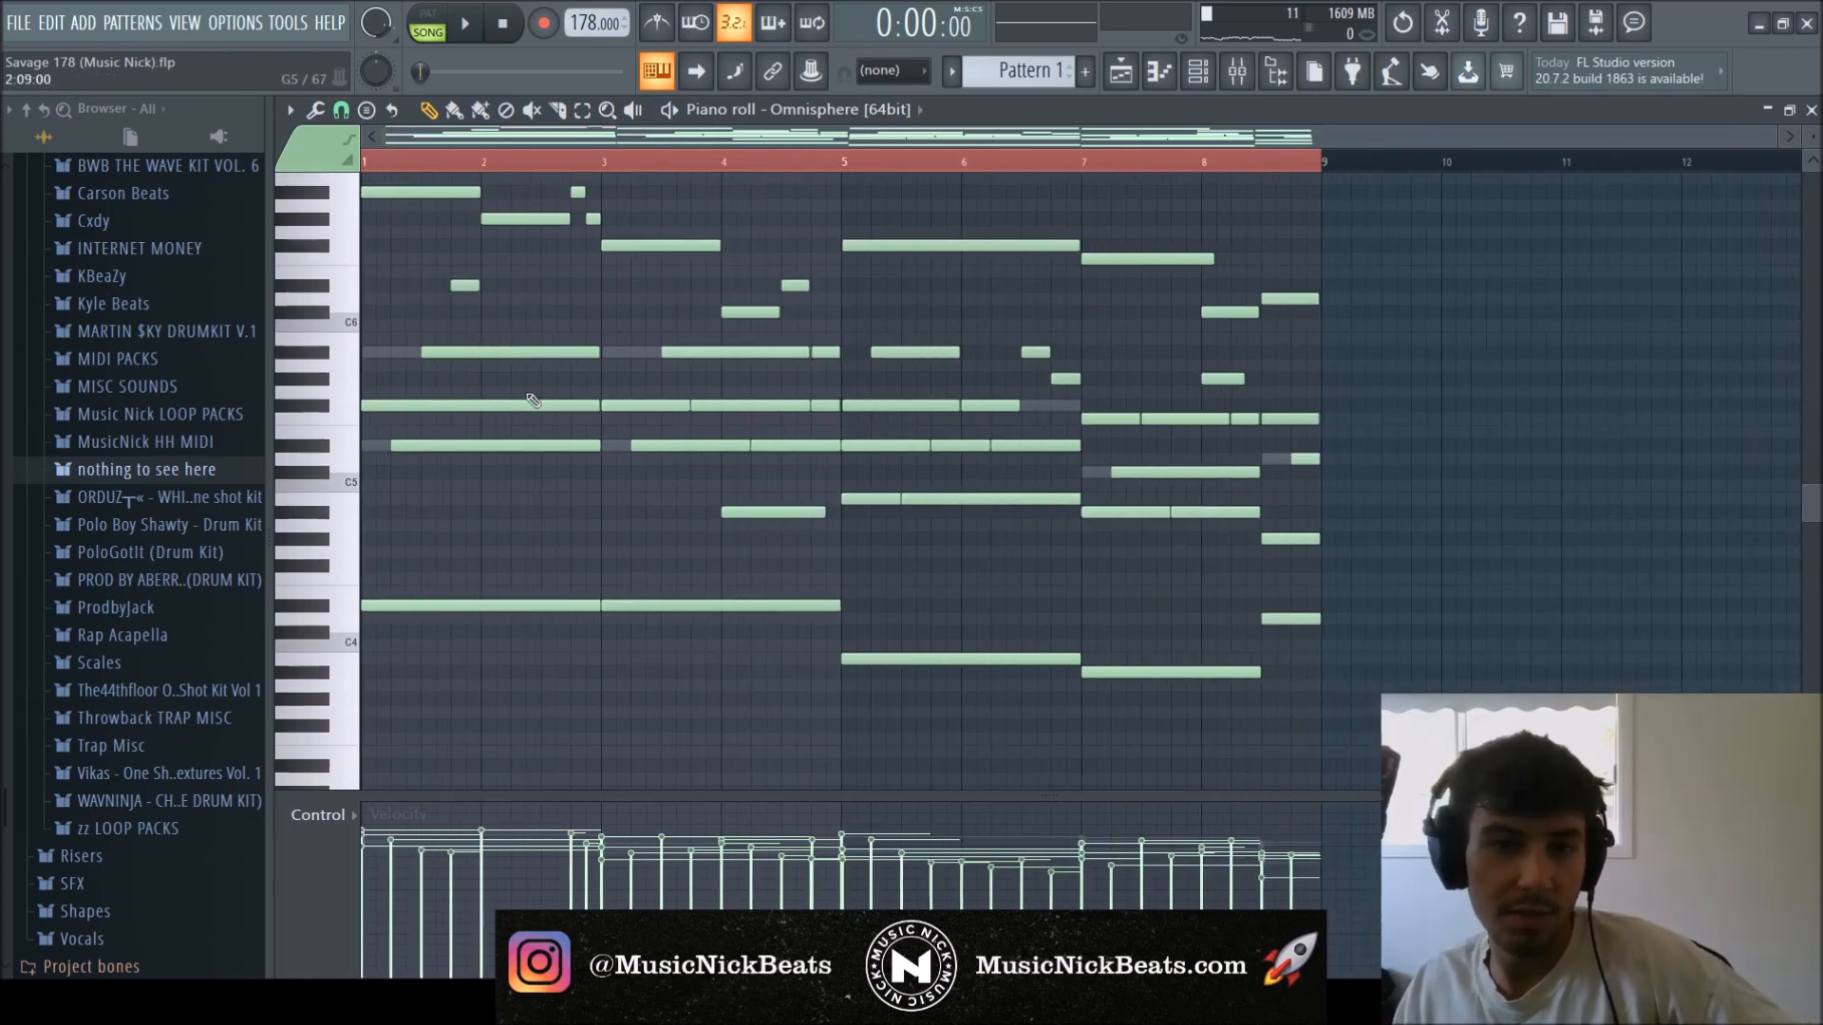
scroll(468, 424, "up", 3)
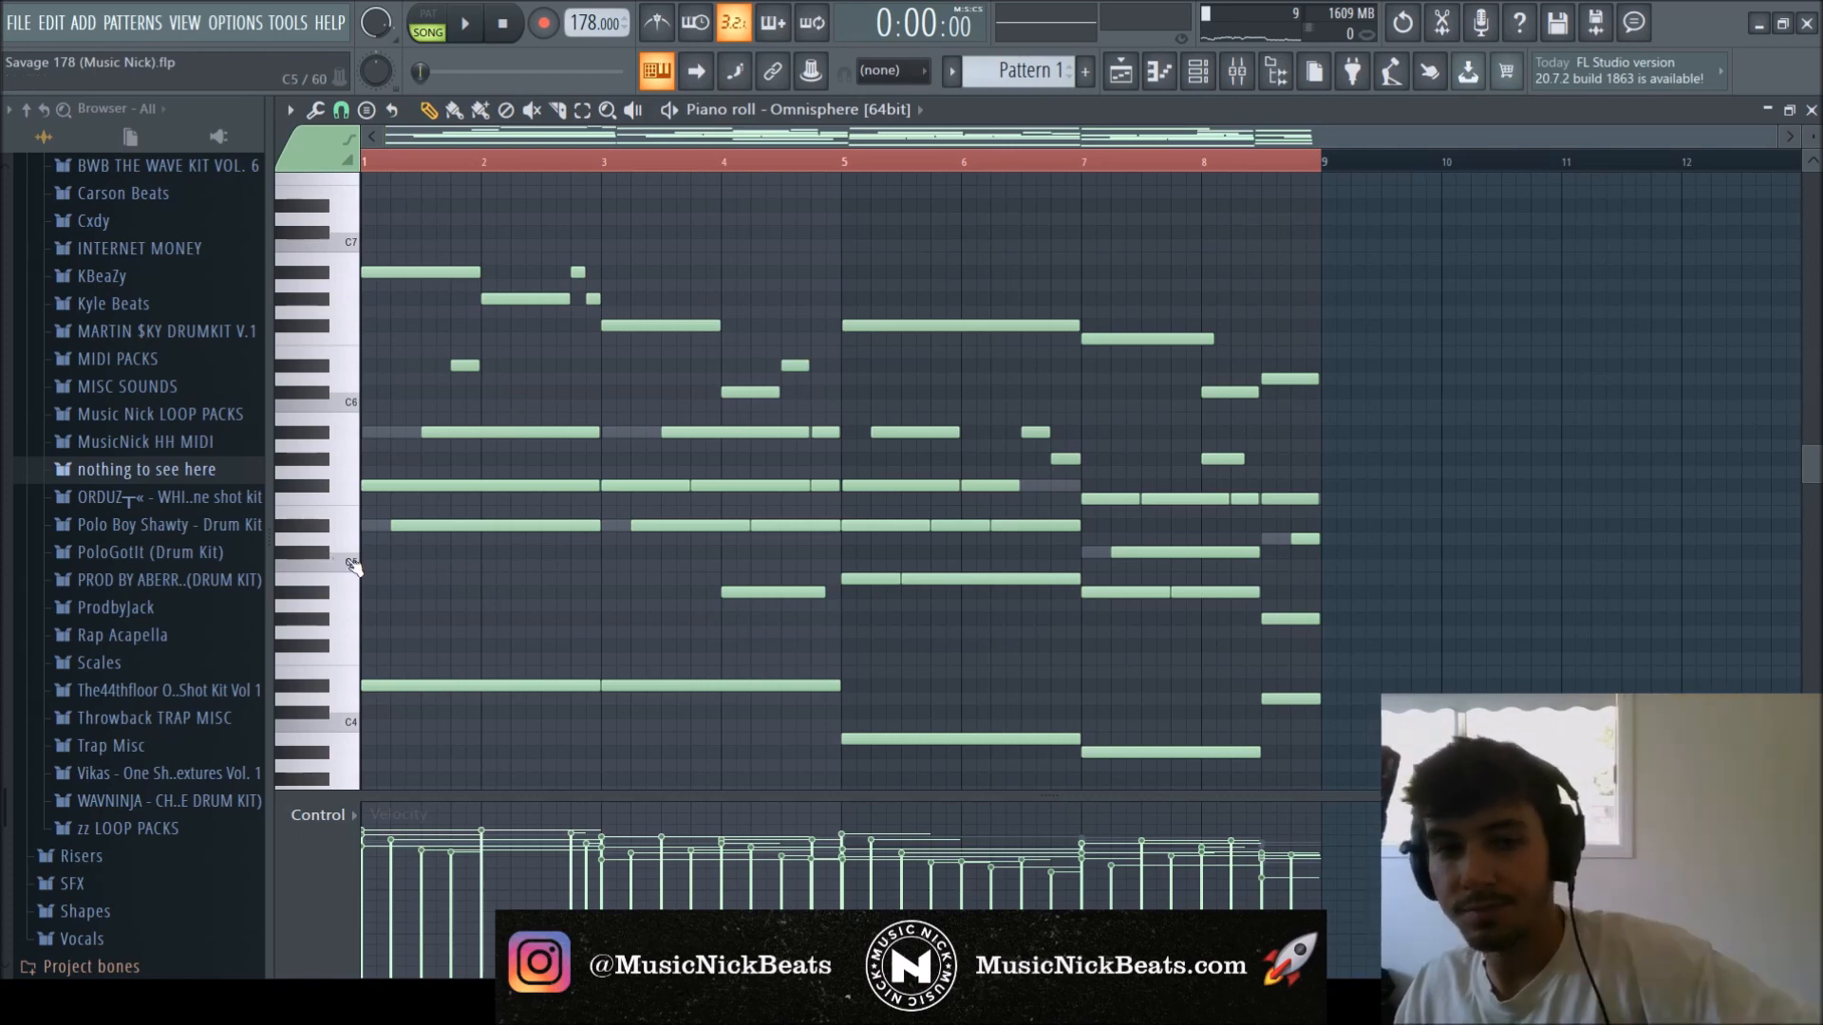
scroll(441, 562, "up", 2)
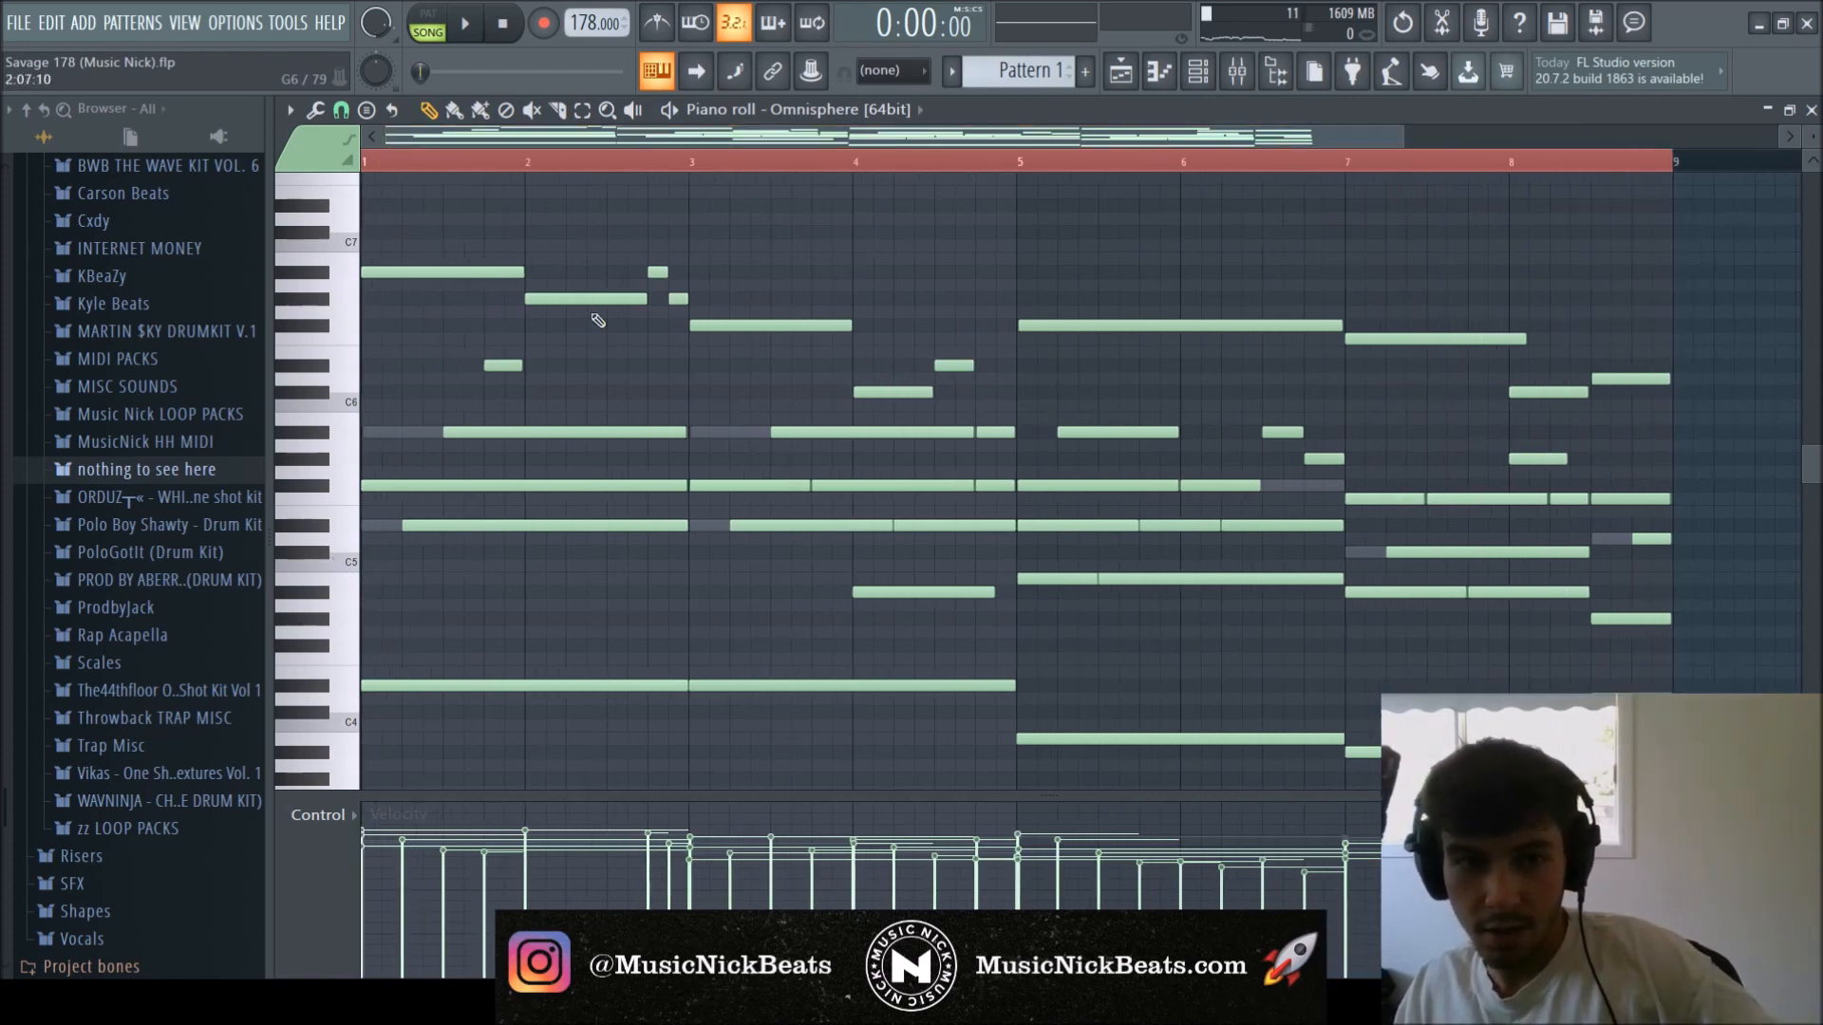
Examine the staggered chord notes and the melody across all eight bars of the Omnisphere part.
scroll(602, 304, "down", 3)
scroll(455, 509, "up", 2)
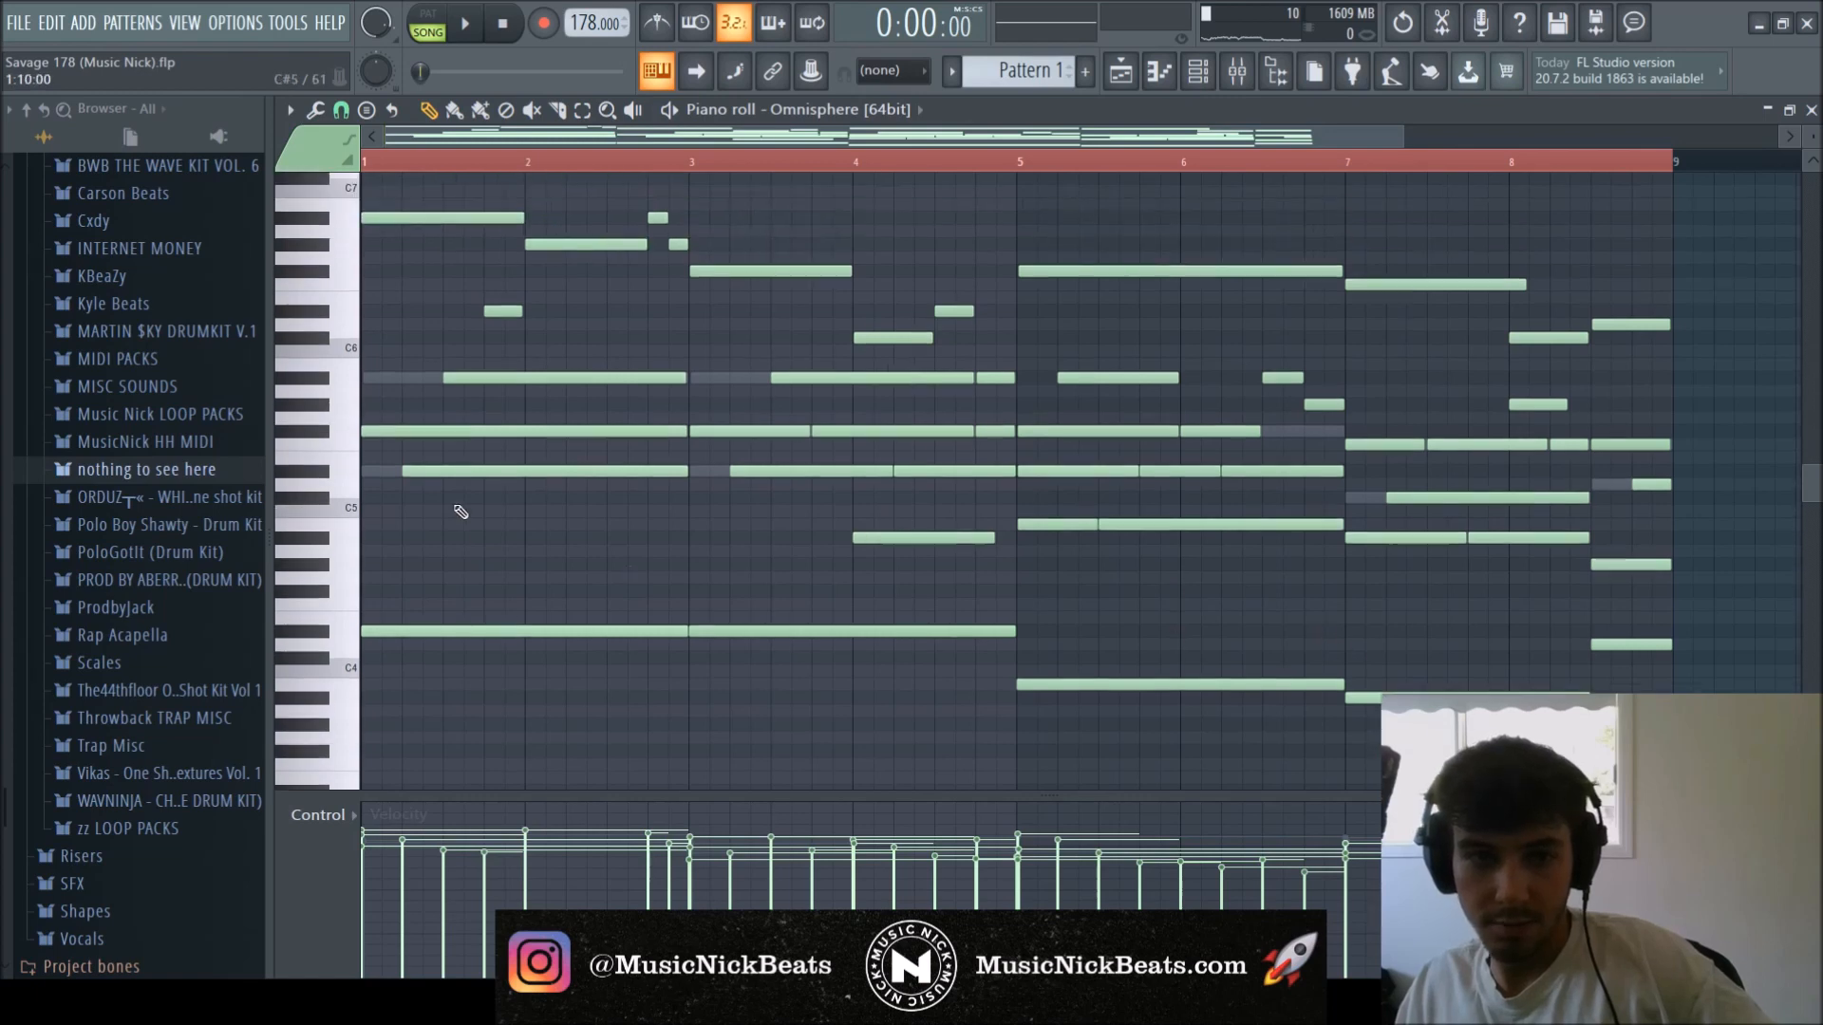
scroll(446, 505, "up", 2)
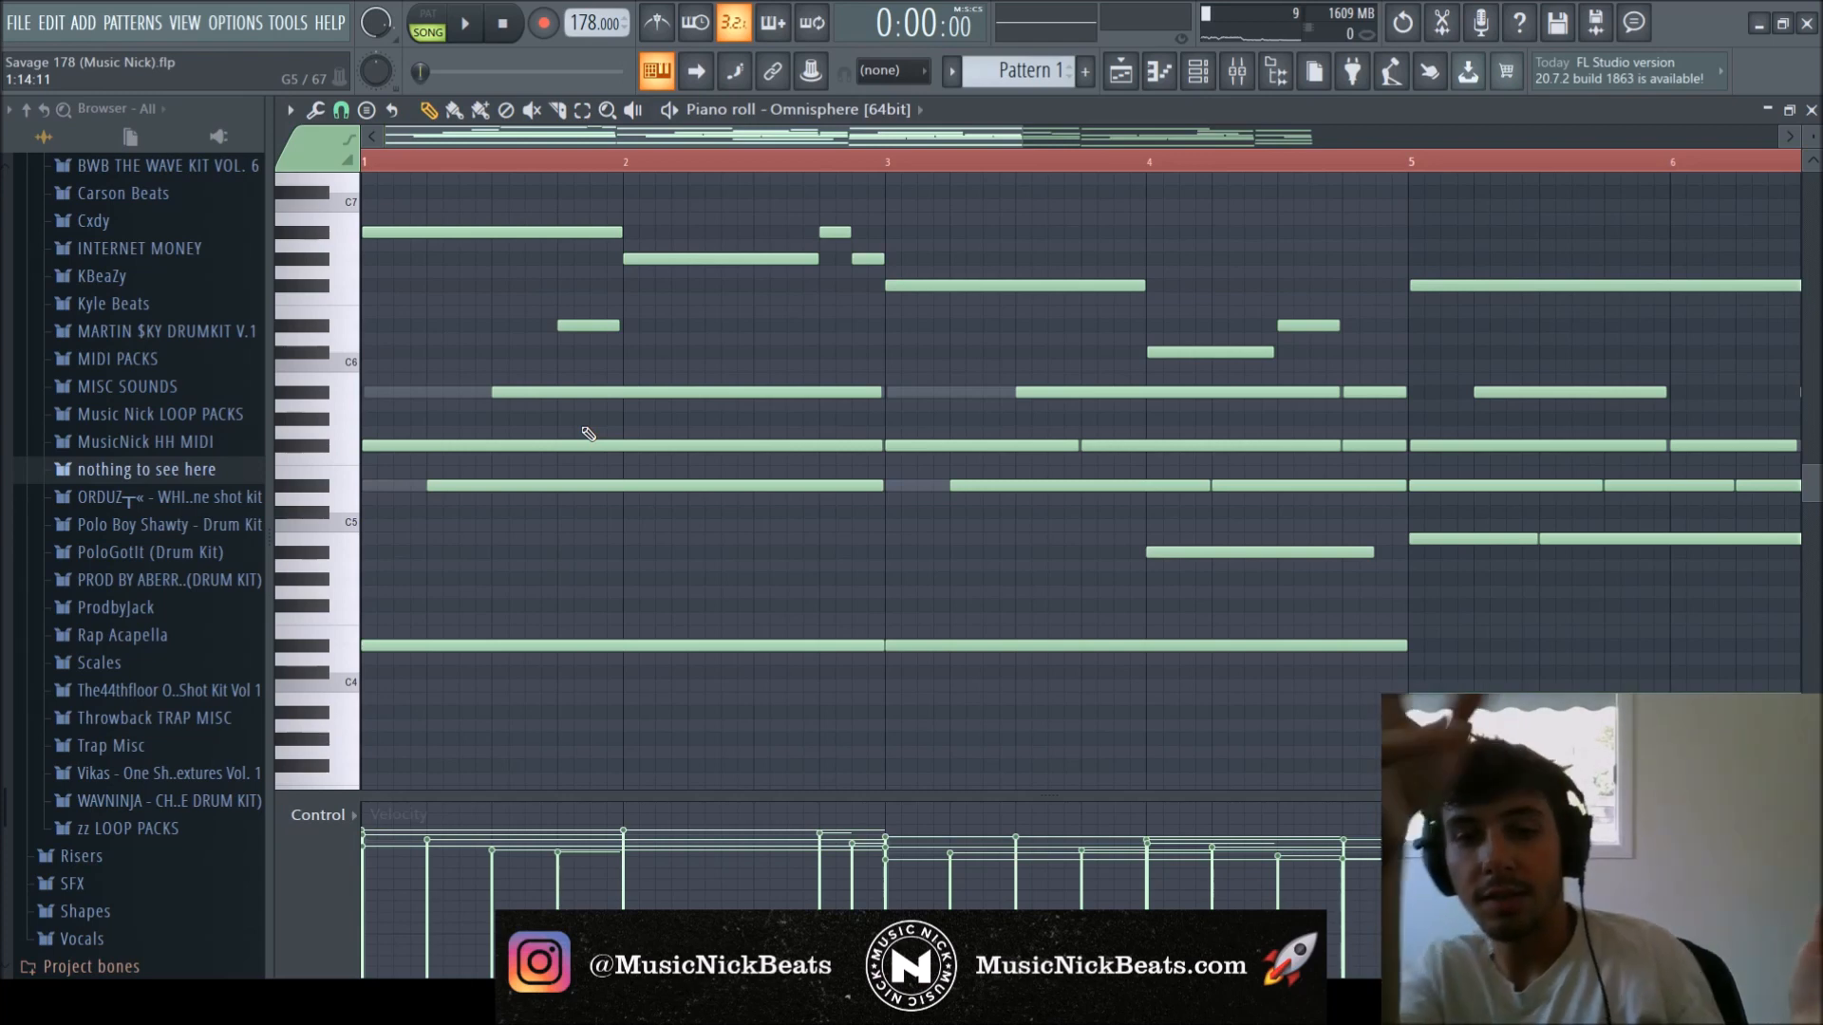
scroll(589, 520, "down", 3)
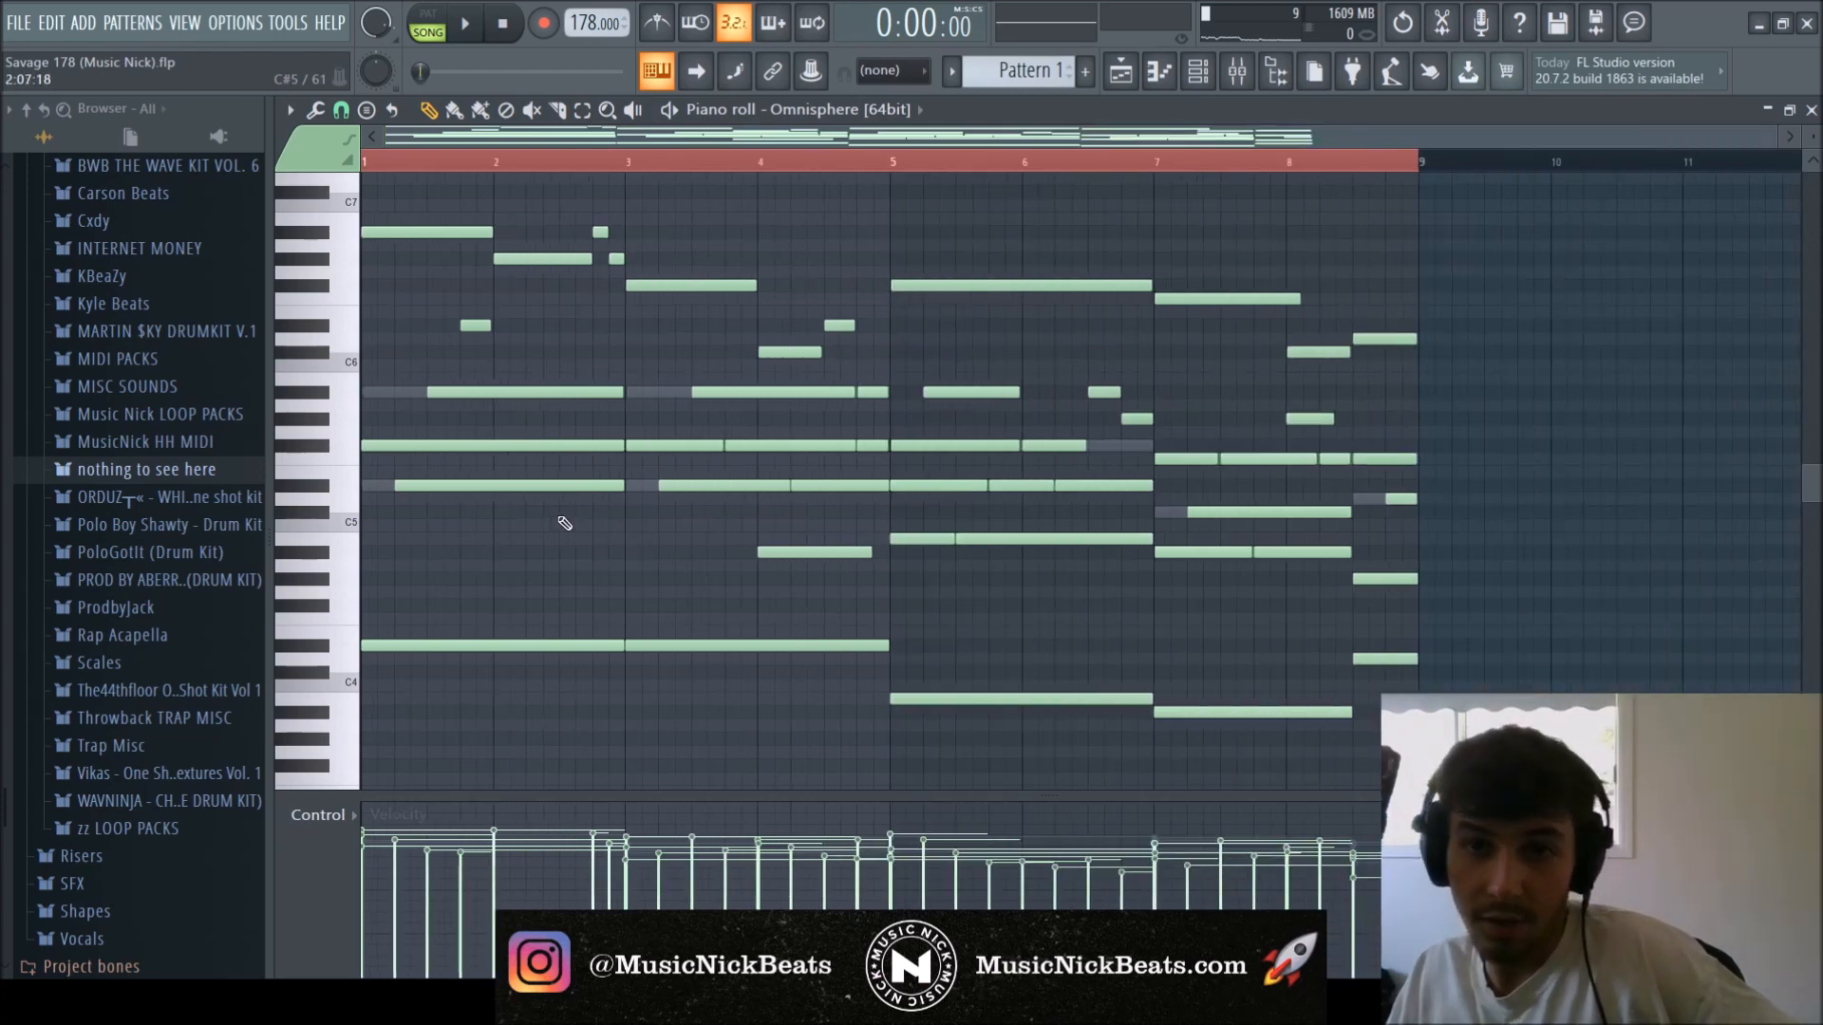
scroll(432, 529, "up", 1)
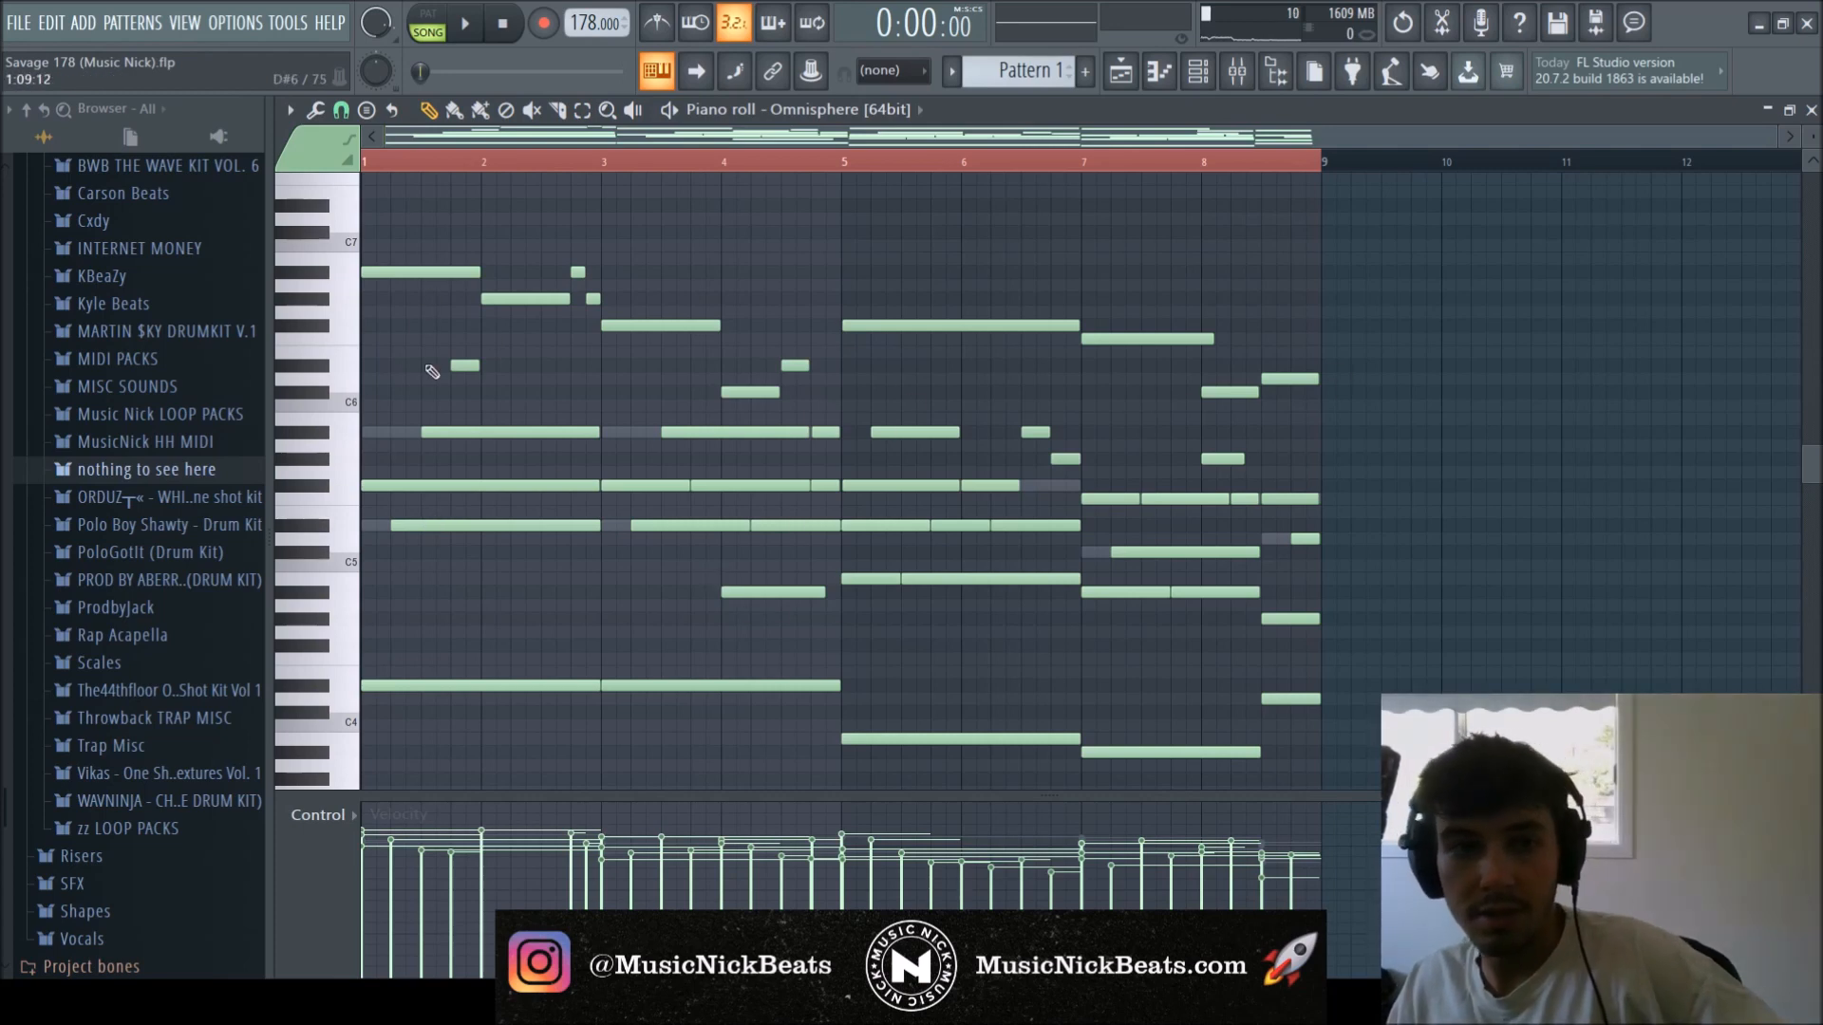
scroll(432, 371, "down", 1)
scroll(503, 167, "up", 4)
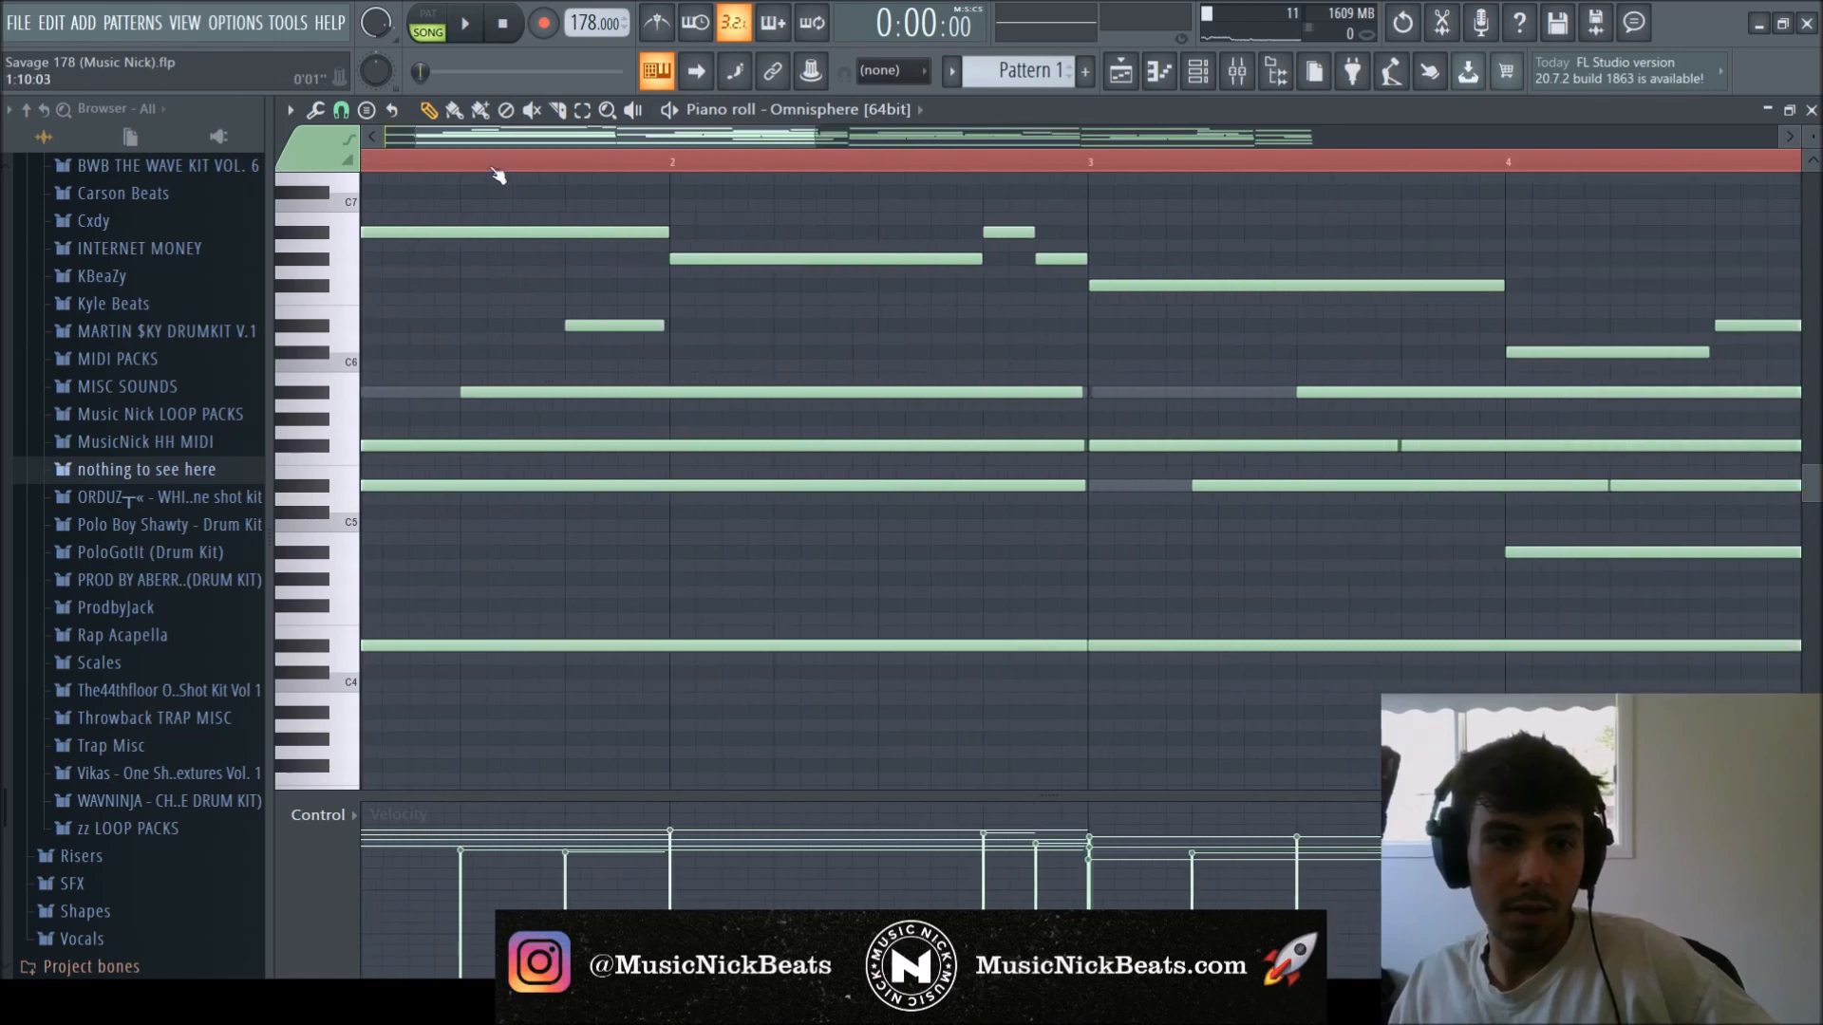
left_click_drag(471, 140, 340, 150)
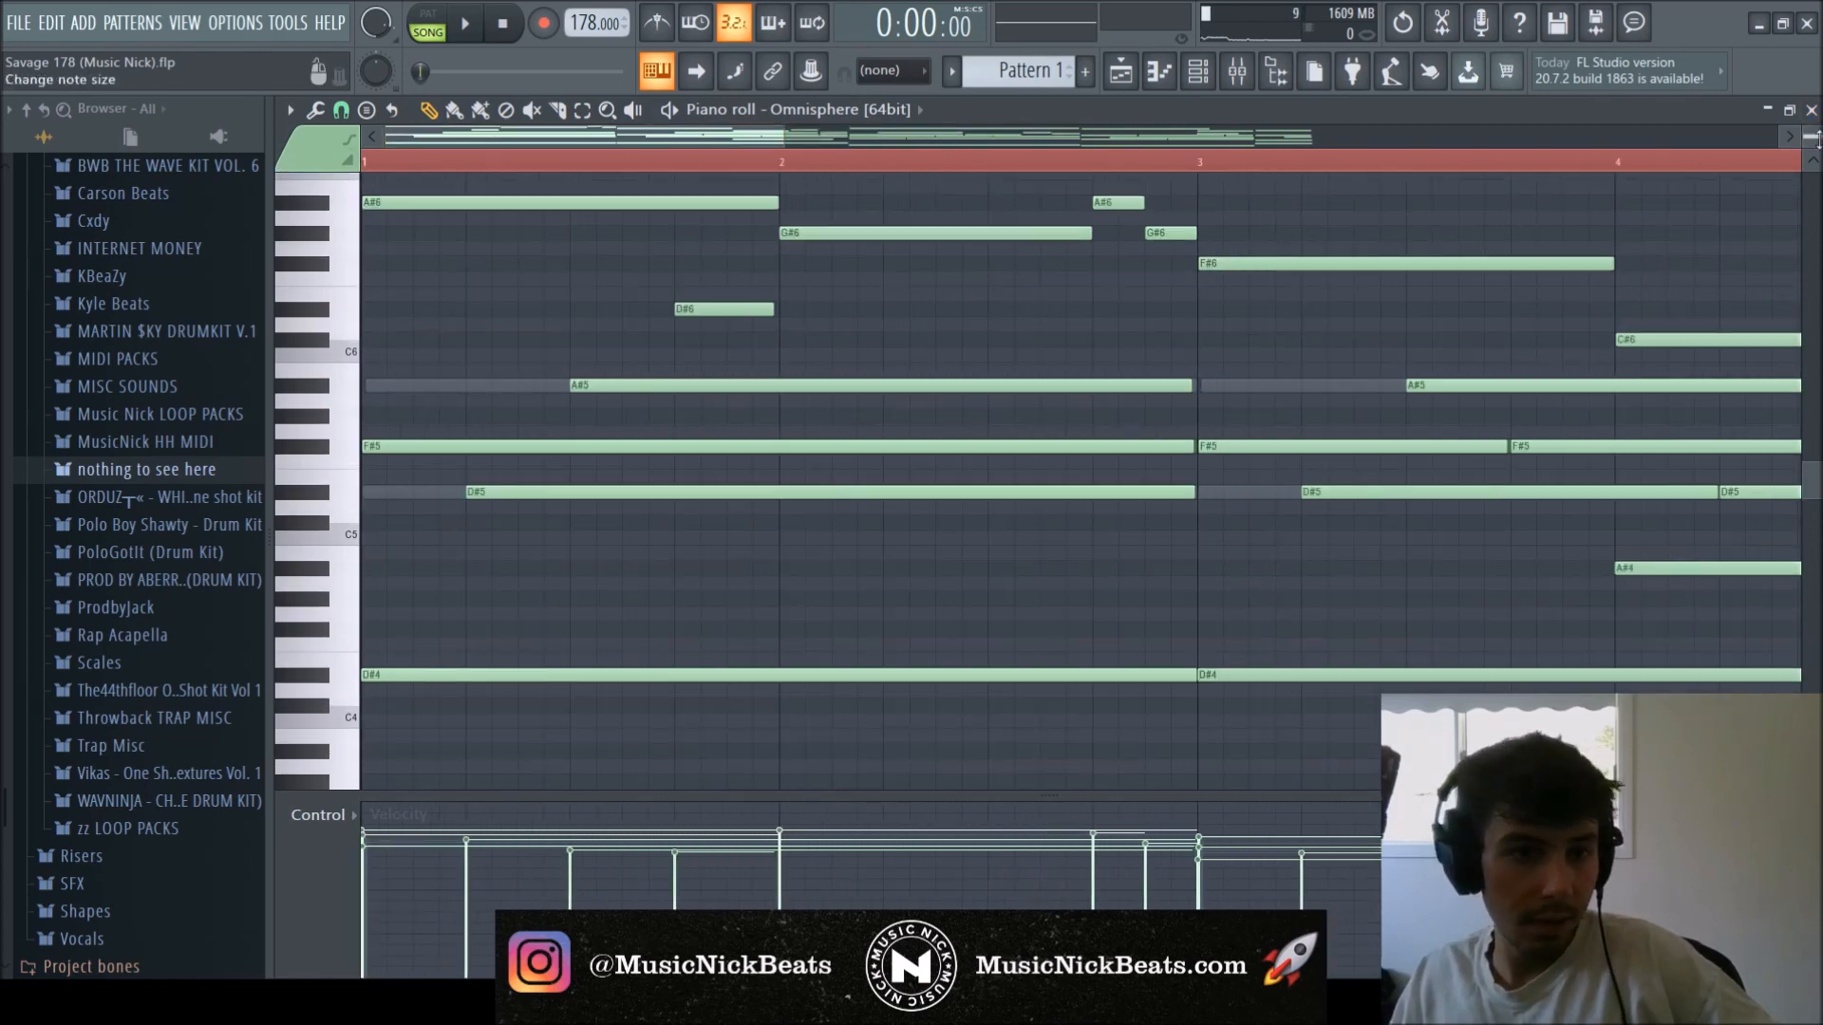
scroll(488, 358, "up", 2)
scroll(639, 395, "down", 1)
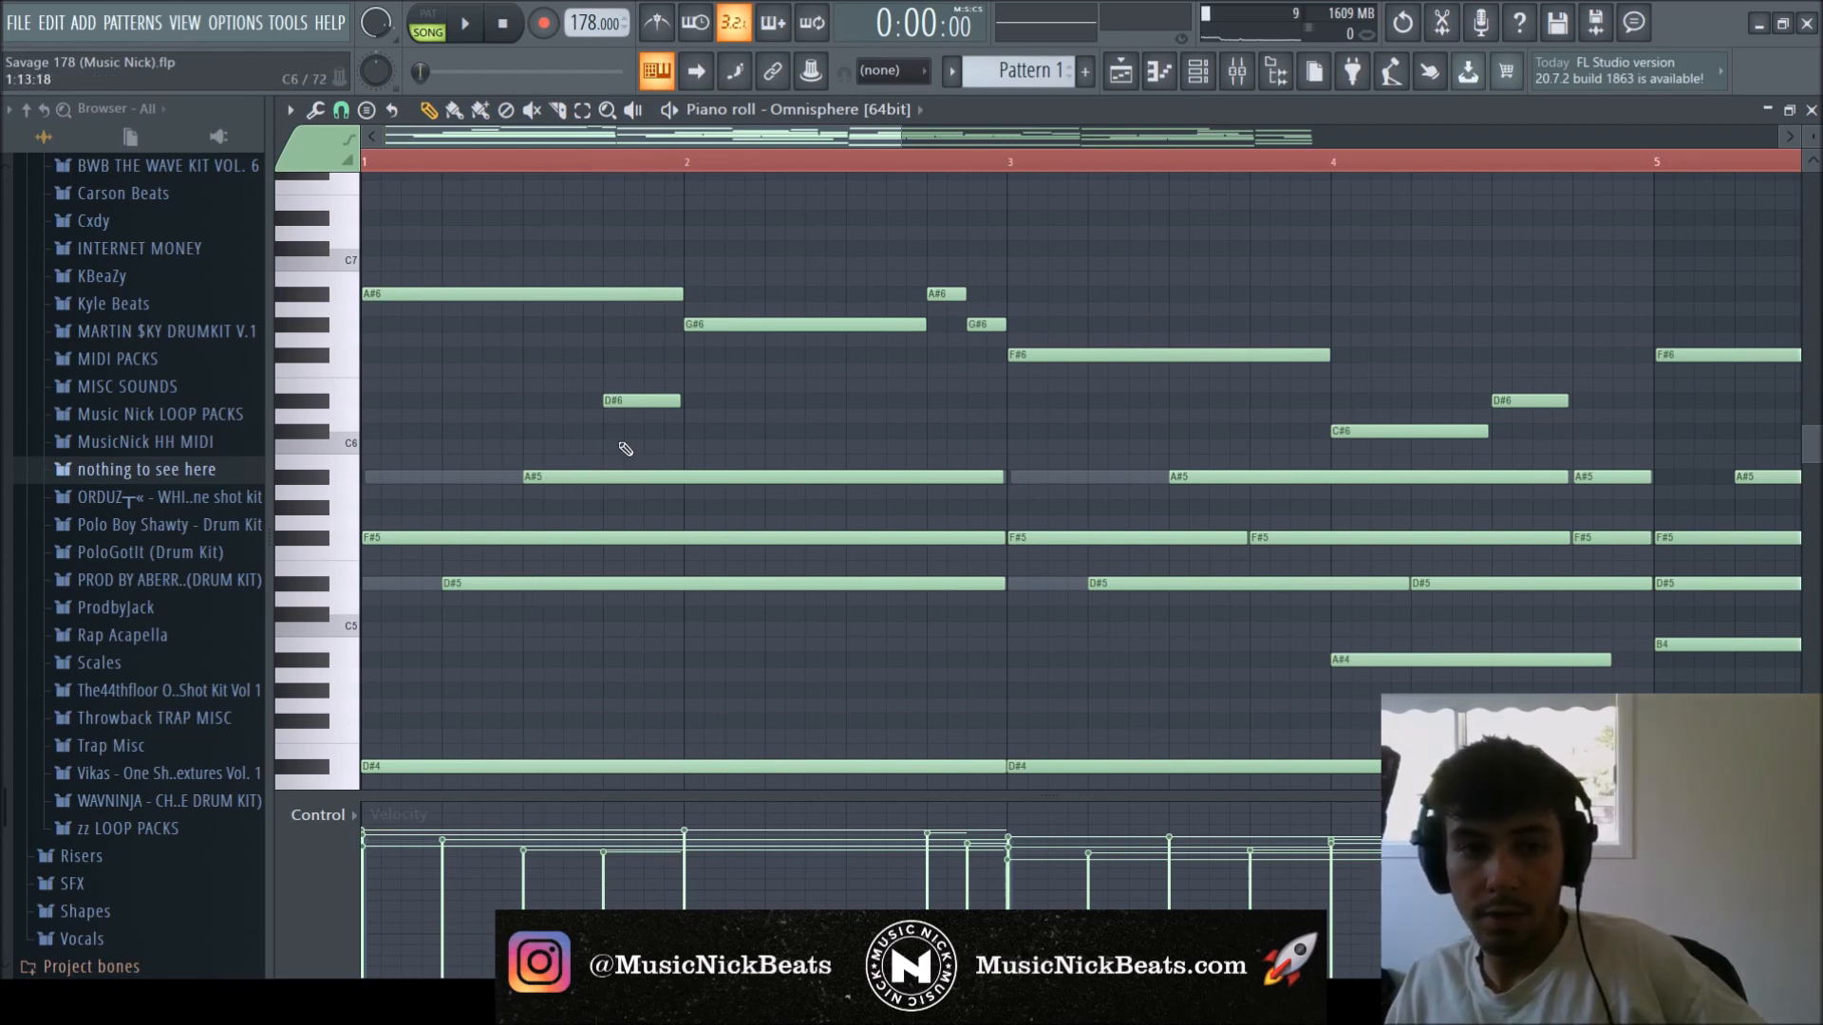
scroll(432, 522, "down", 3)
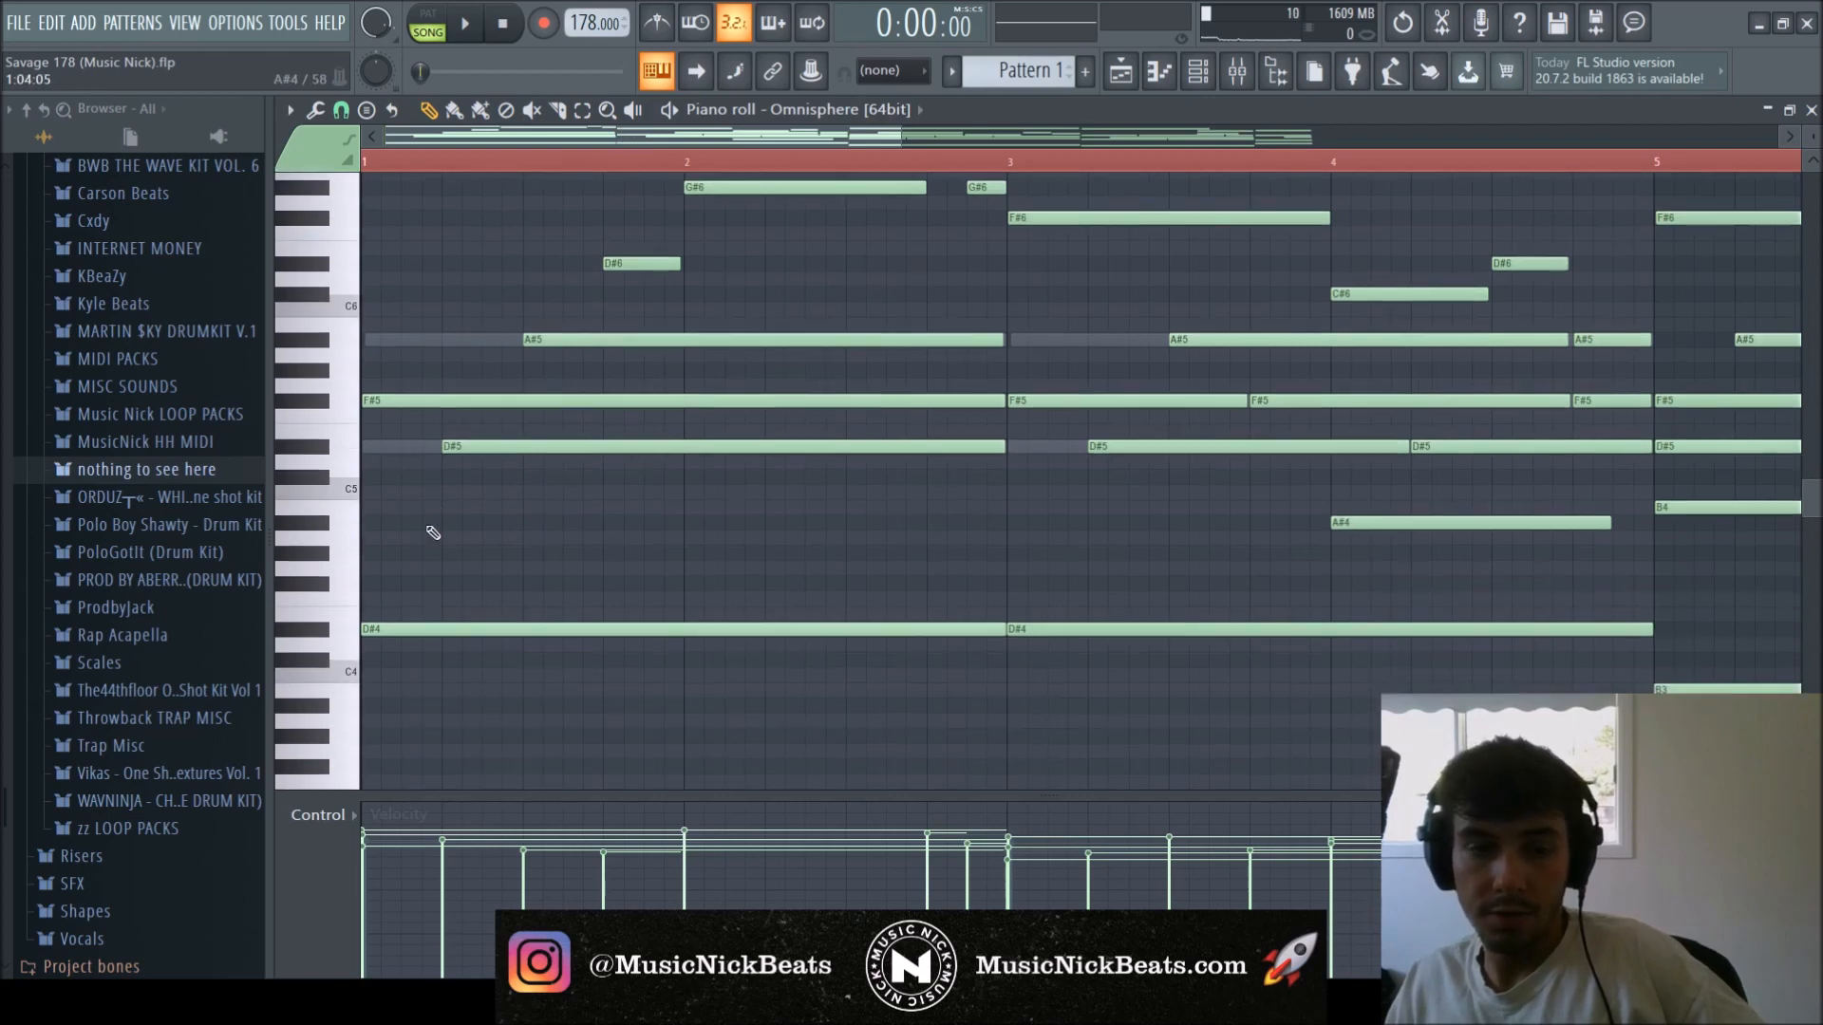
Examine the first D#4 bass note and the opening two-bar melody by selecting them, clear the selection, and review the full part.
left_click(496, 445)
left_click(628, 629)
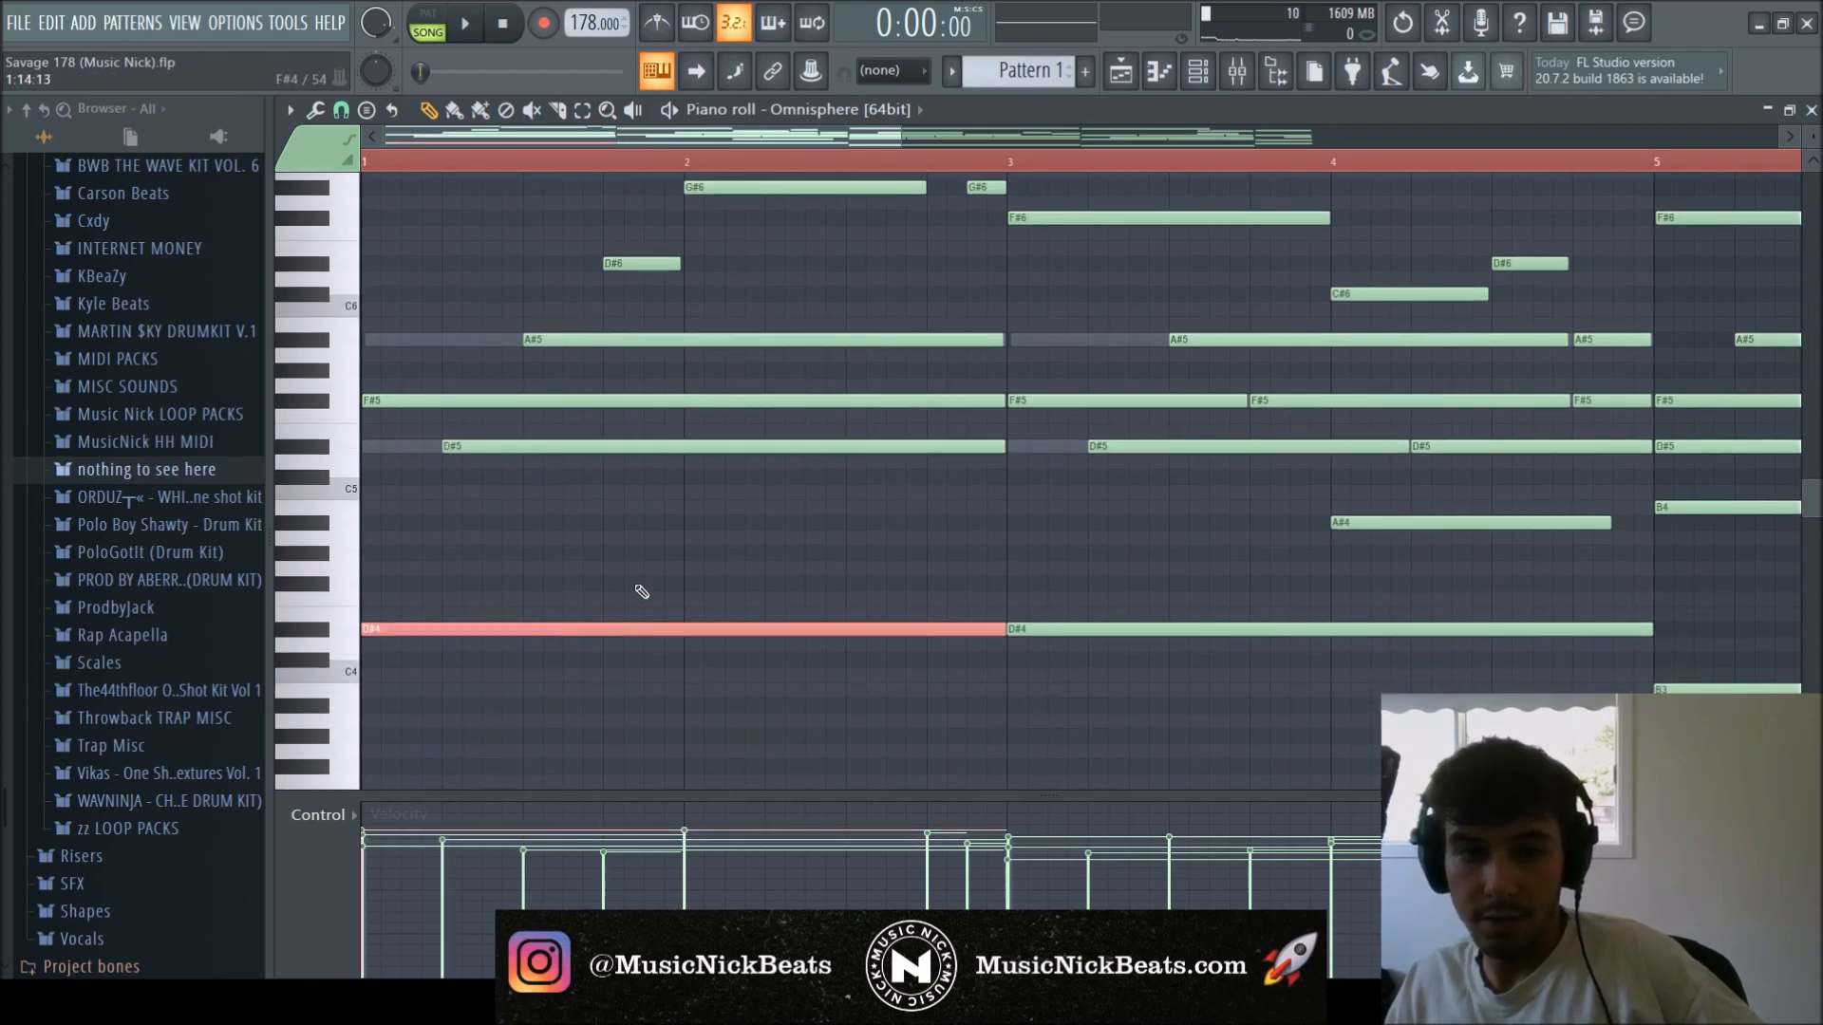
scroll(617, 621, "down", 2)
scroll(567, 586, "up", 2)
left_click(672, 351, "ctrl")
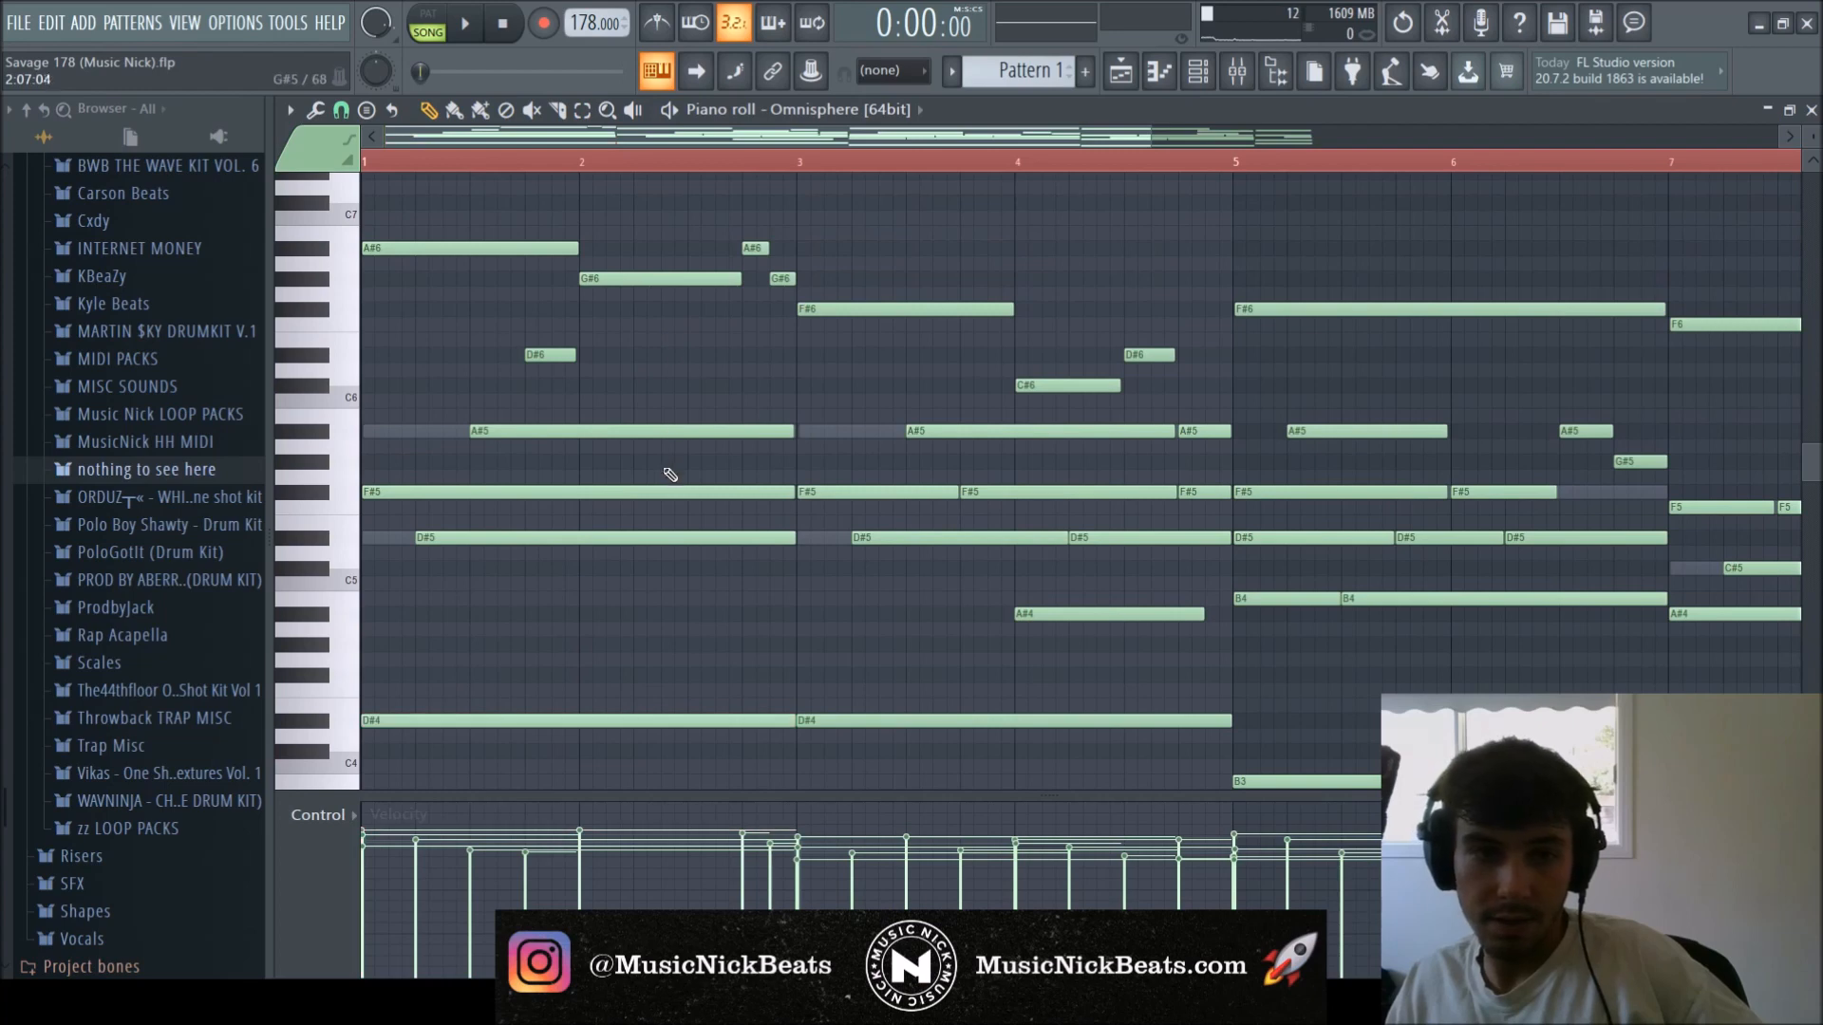
left_click_drag(668, 363, 570, 252)
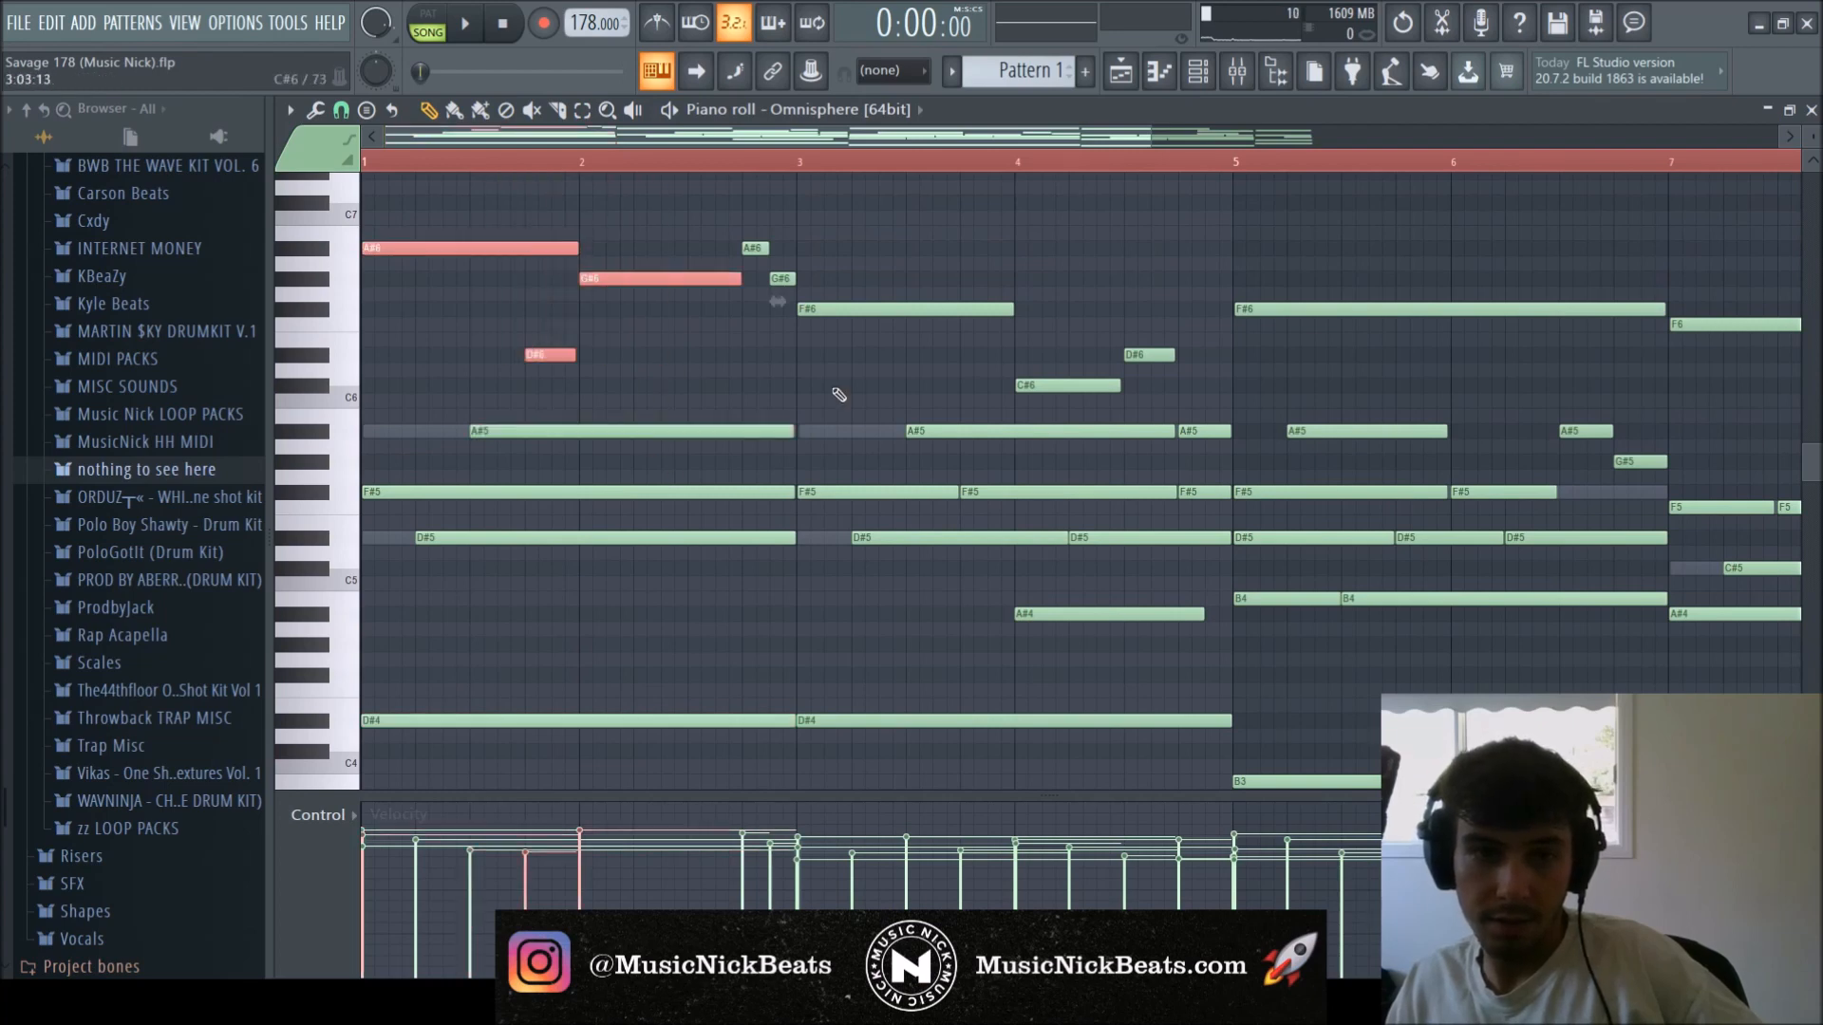
left_click(1290, 393)
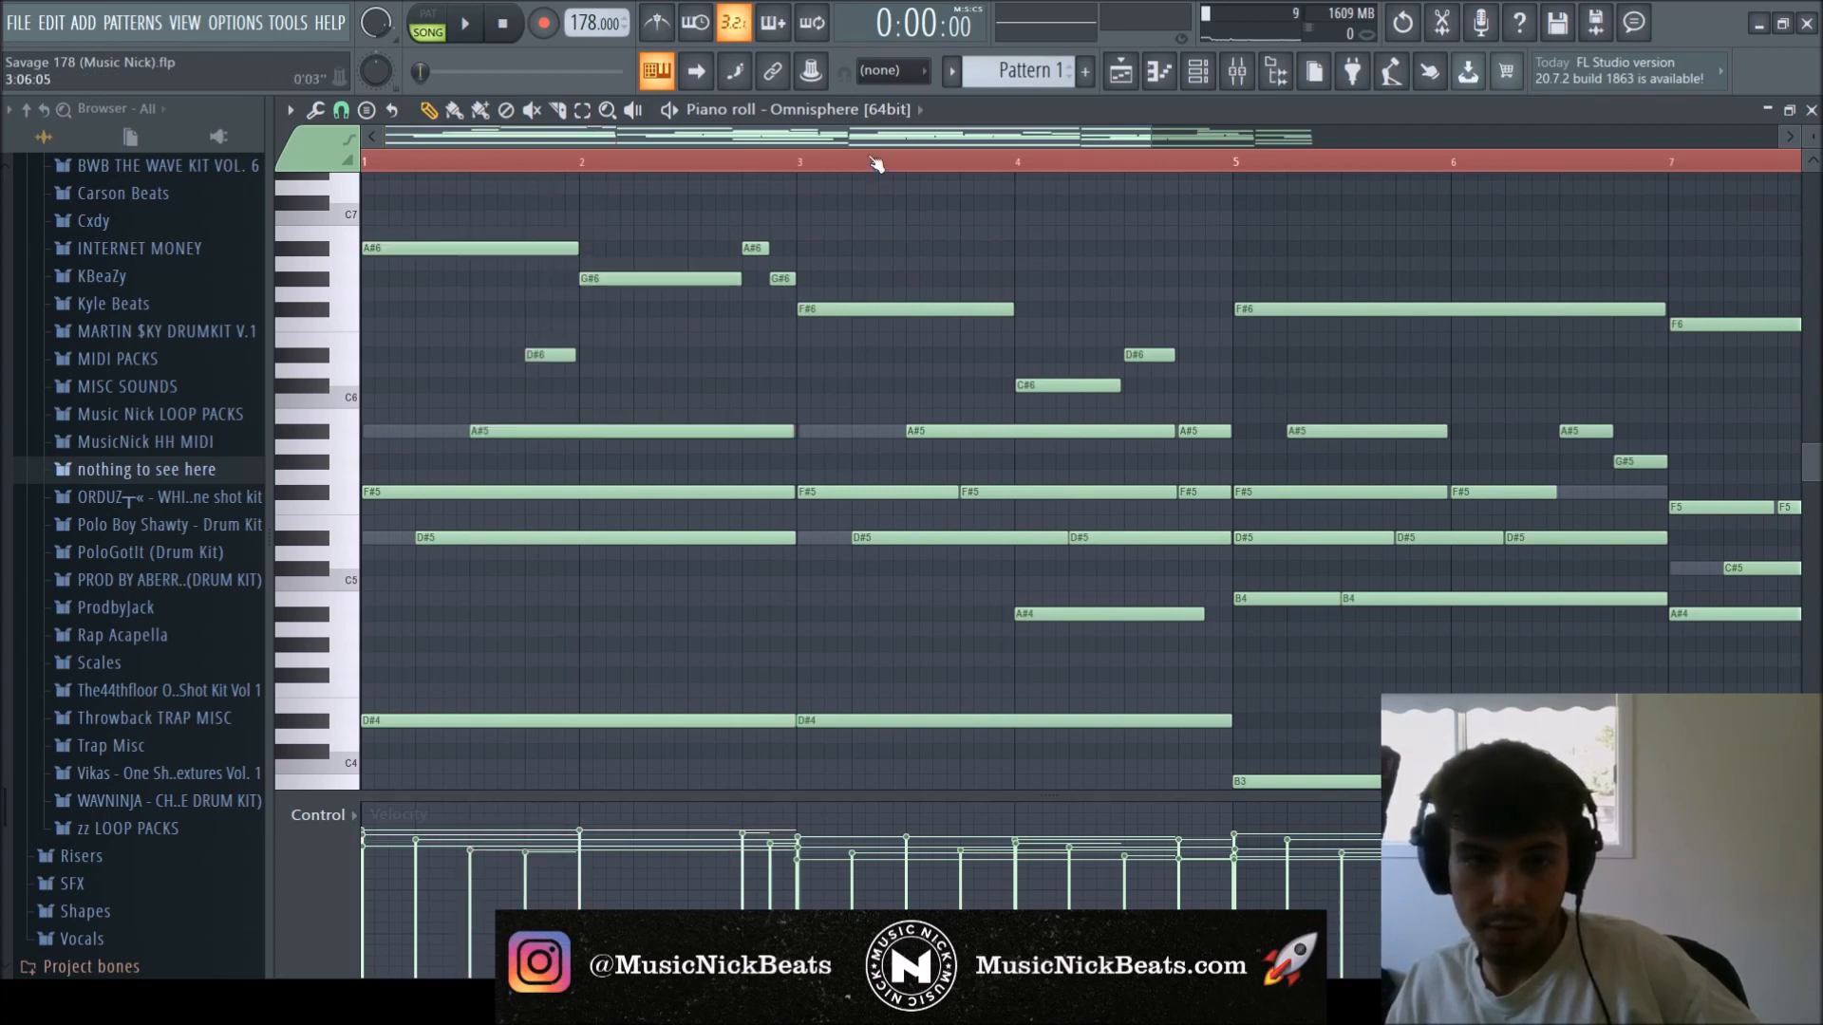
scroll(875, 163, "down", 2)
scroll(1267, 354, "down", 1)
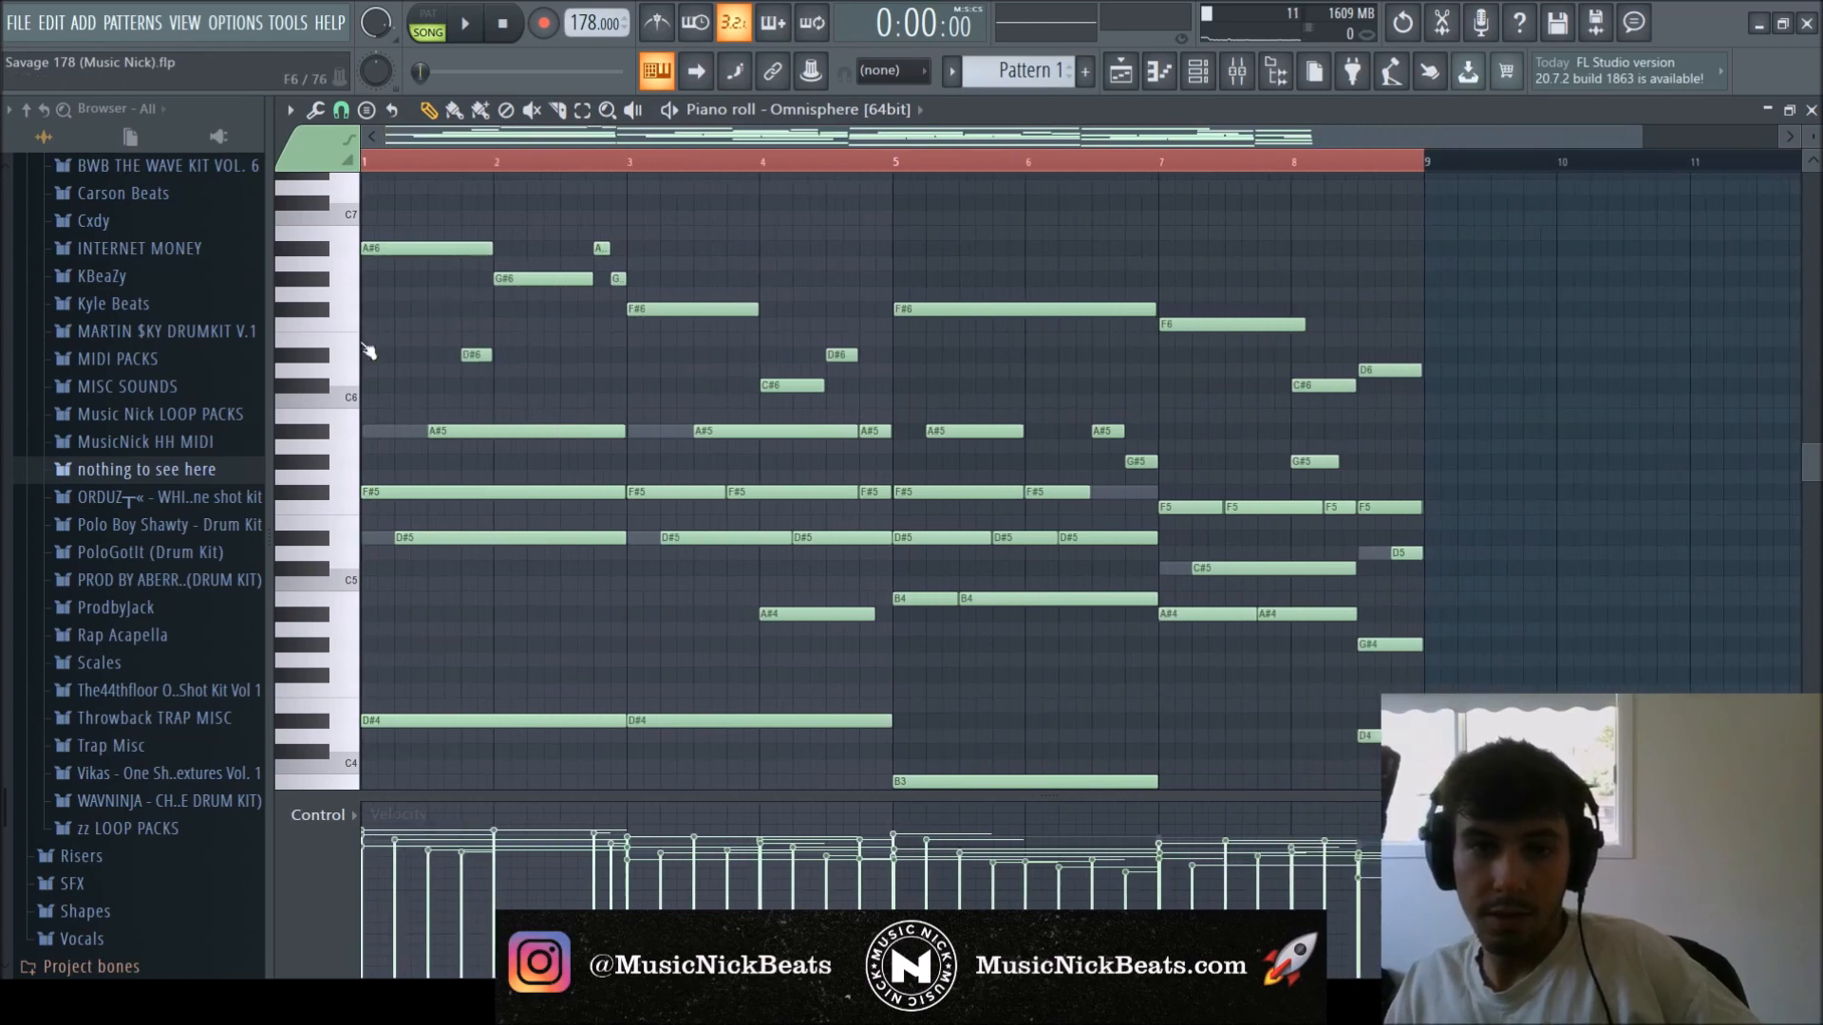
scroll(796, 296, "down", 1)
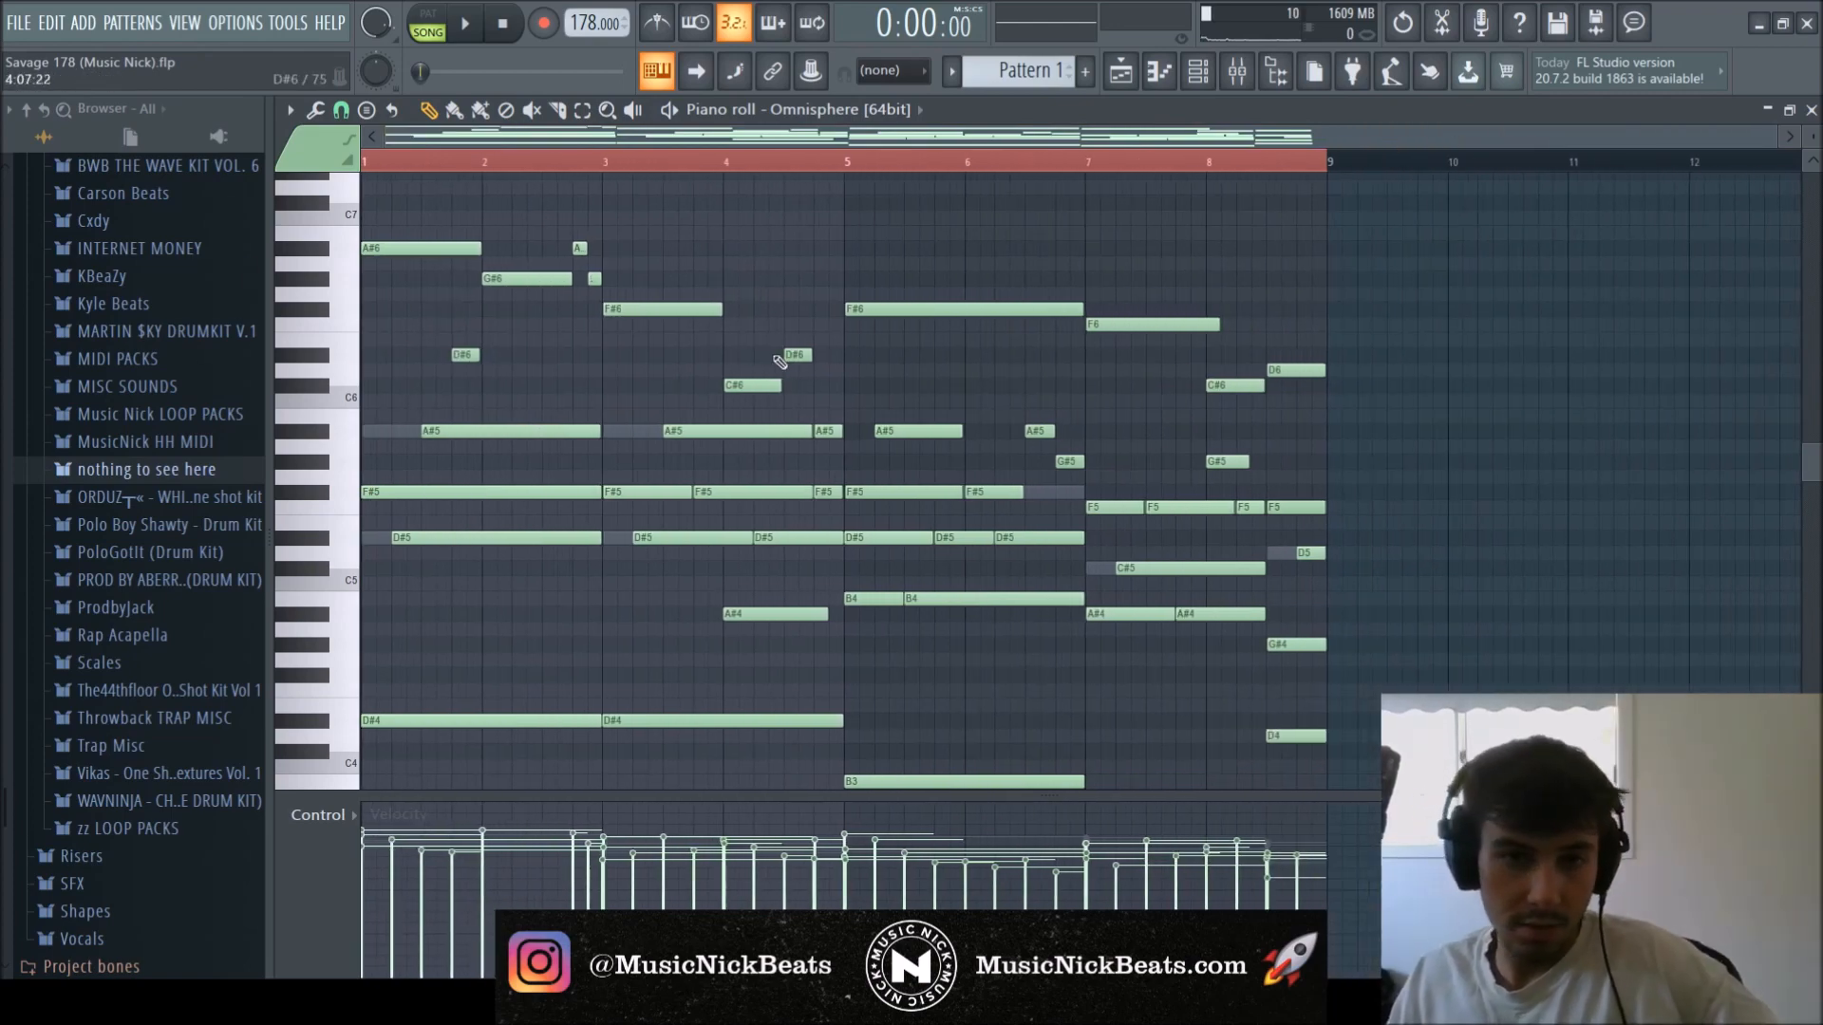
Close the piano roll and add SketchCassette to Omnisphere's insert with subtle wow and flutter, age nearer new, and input at about -3.65 dB.
left_click(1811, 111)
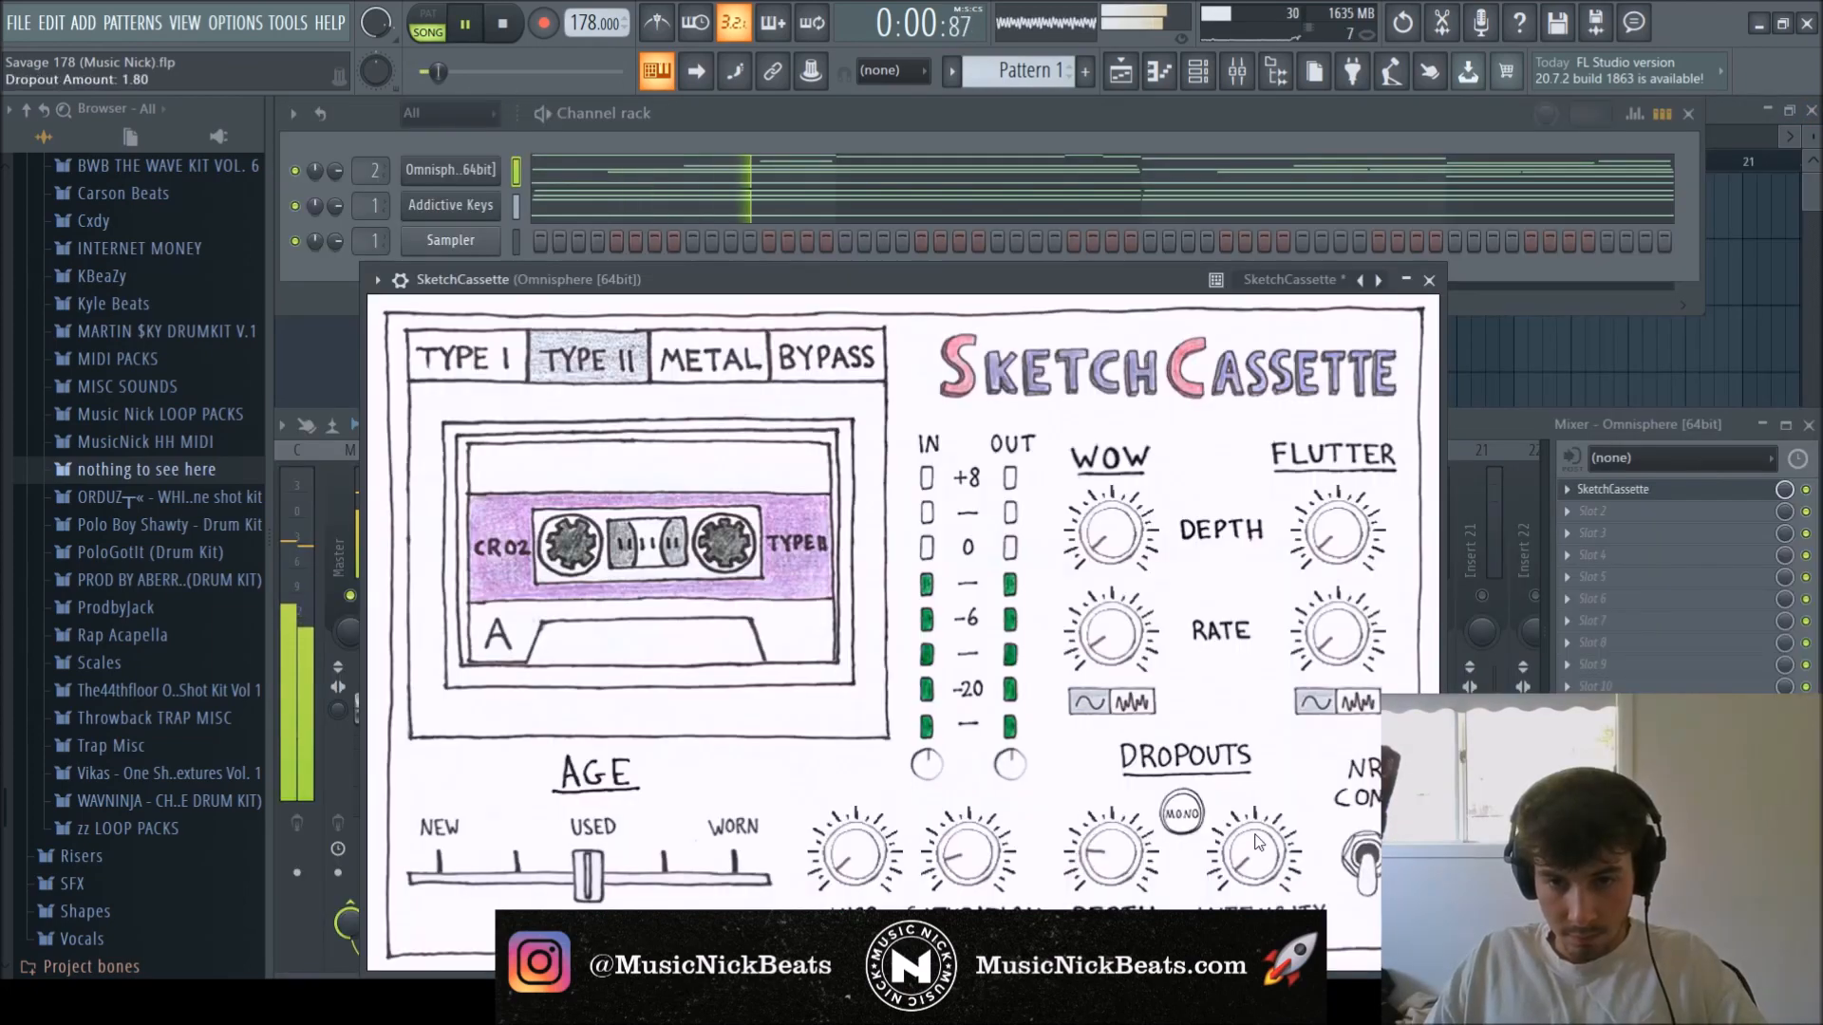
left_click_drag(1112, 540, 1112, 520)
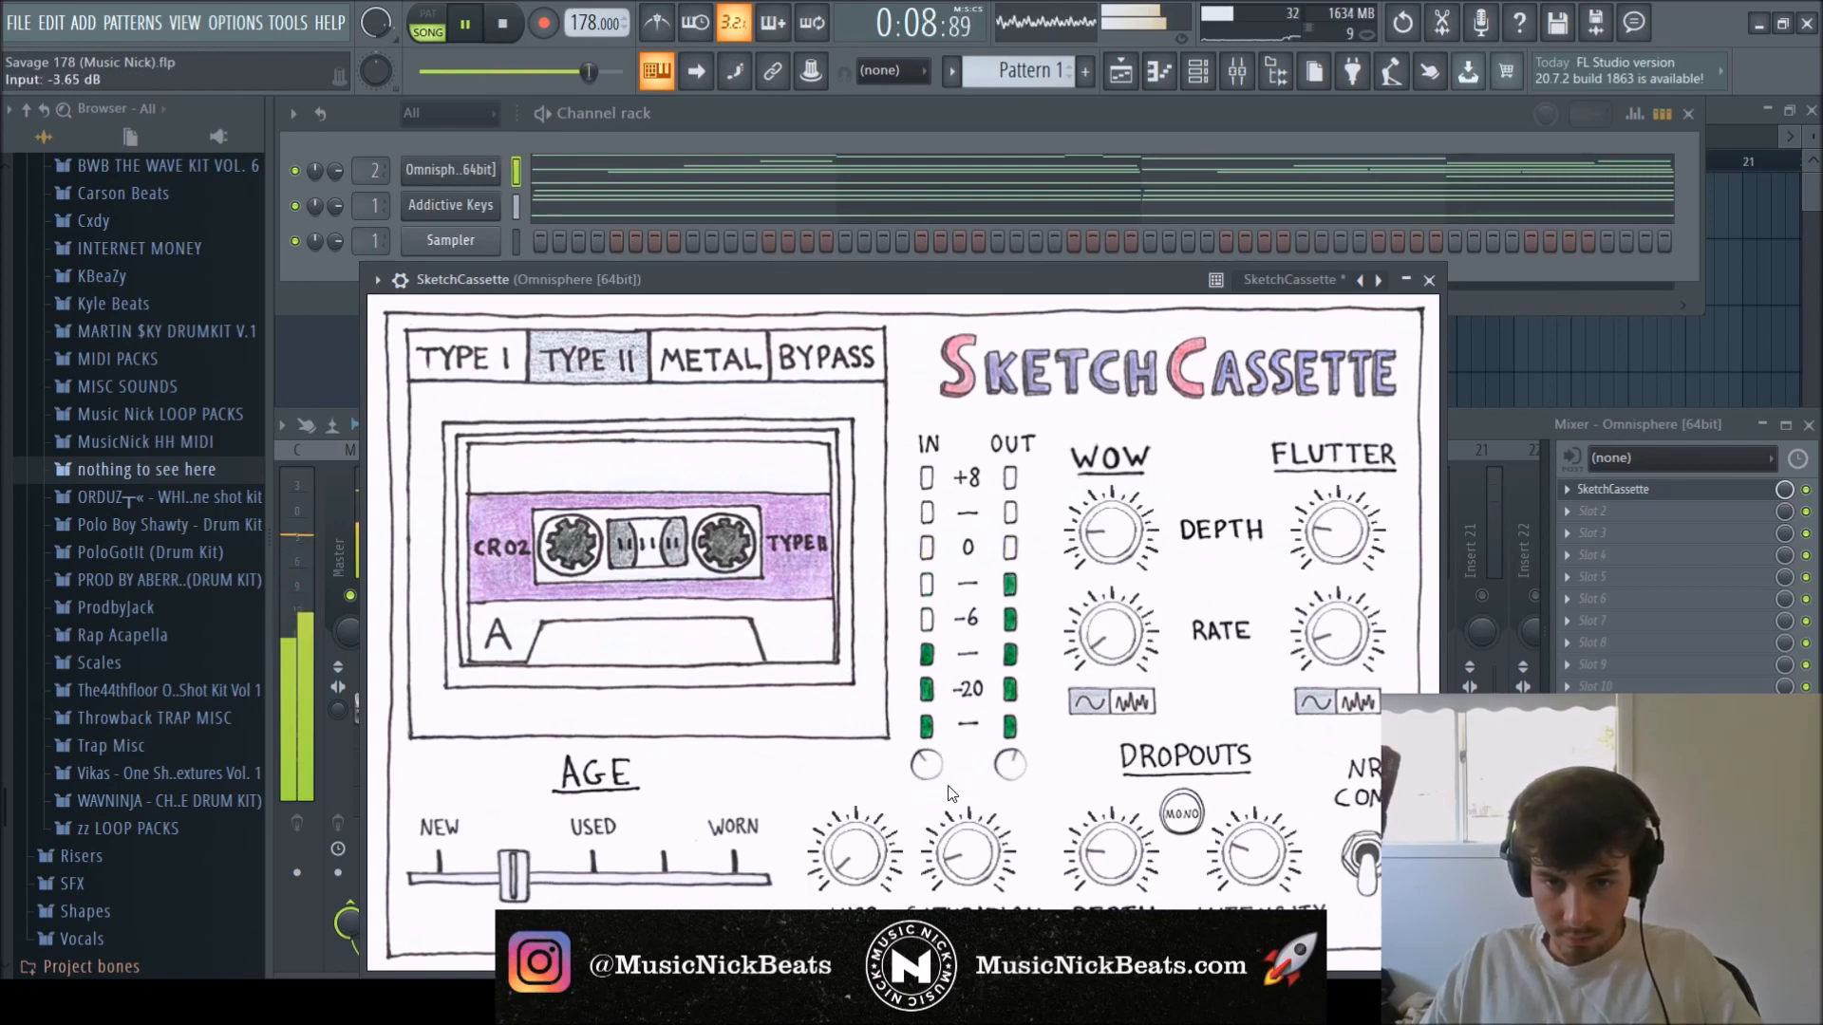
left_click(1429, 282)
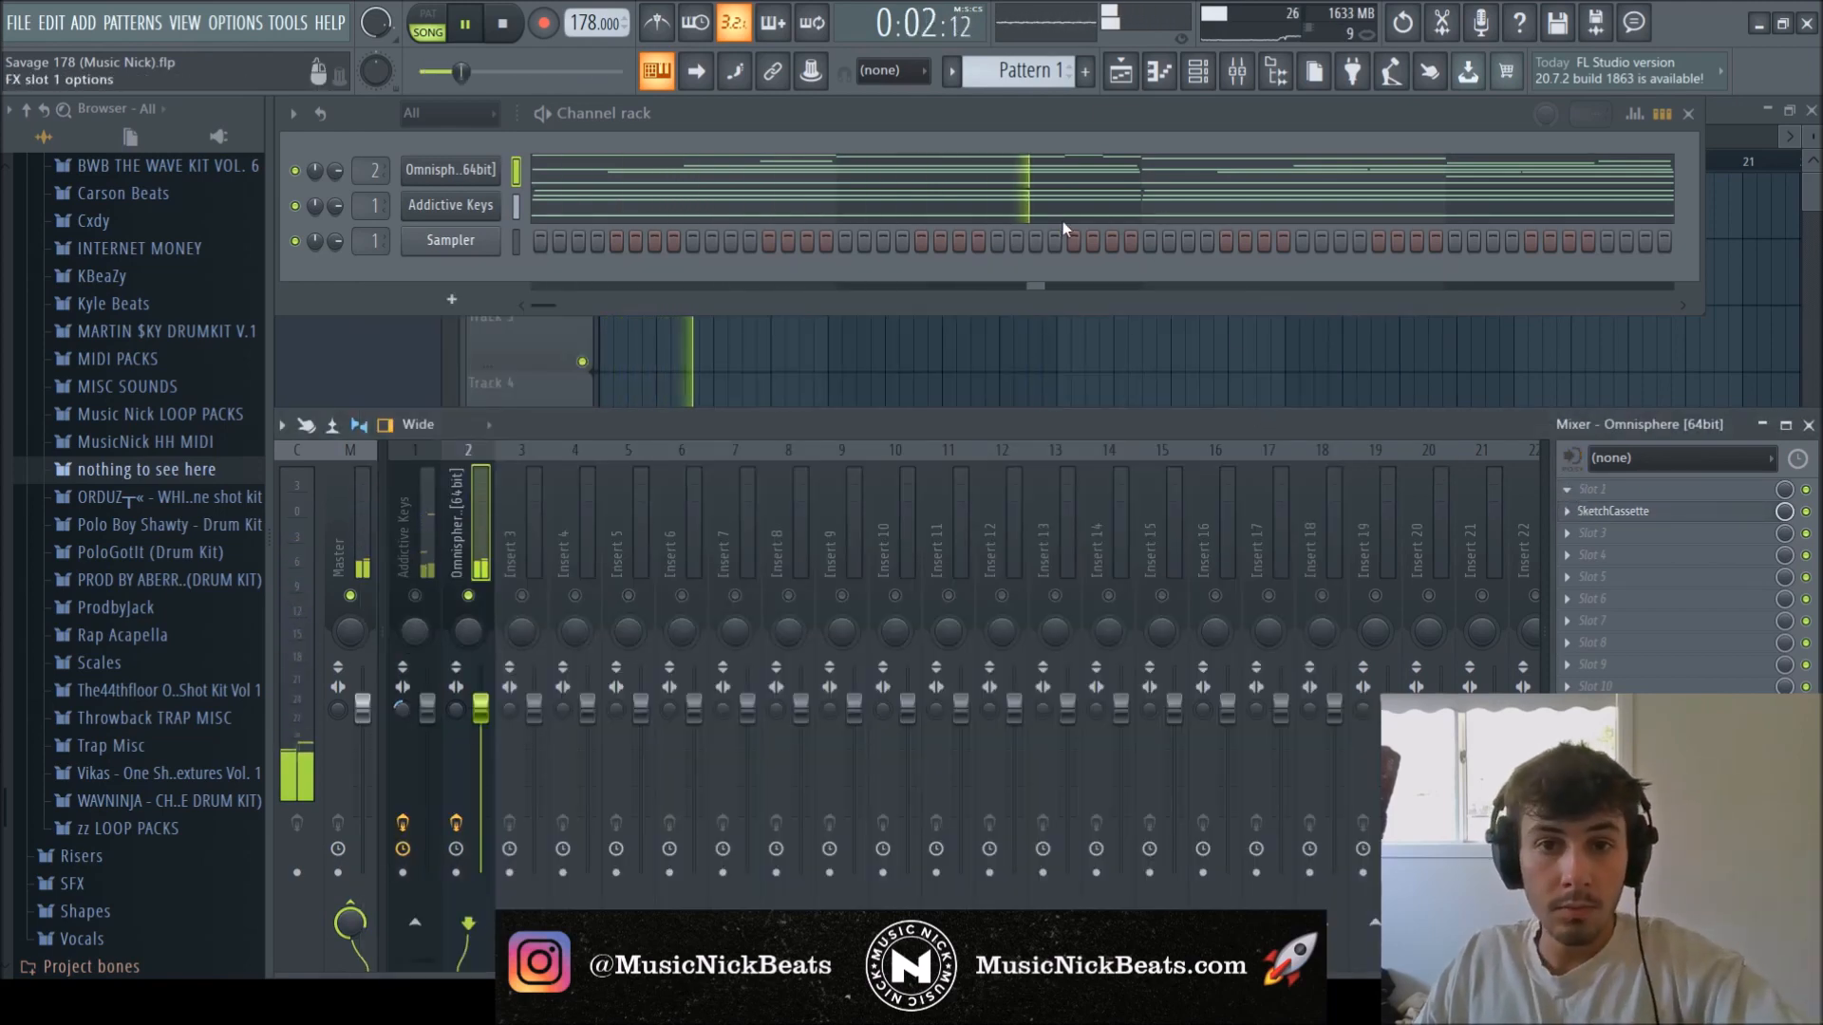
Add Drip ahead of SketchCassette with the Apex preset and lower its overall amount to about 15%.
left_click_drag(868, 407, 794, 273)
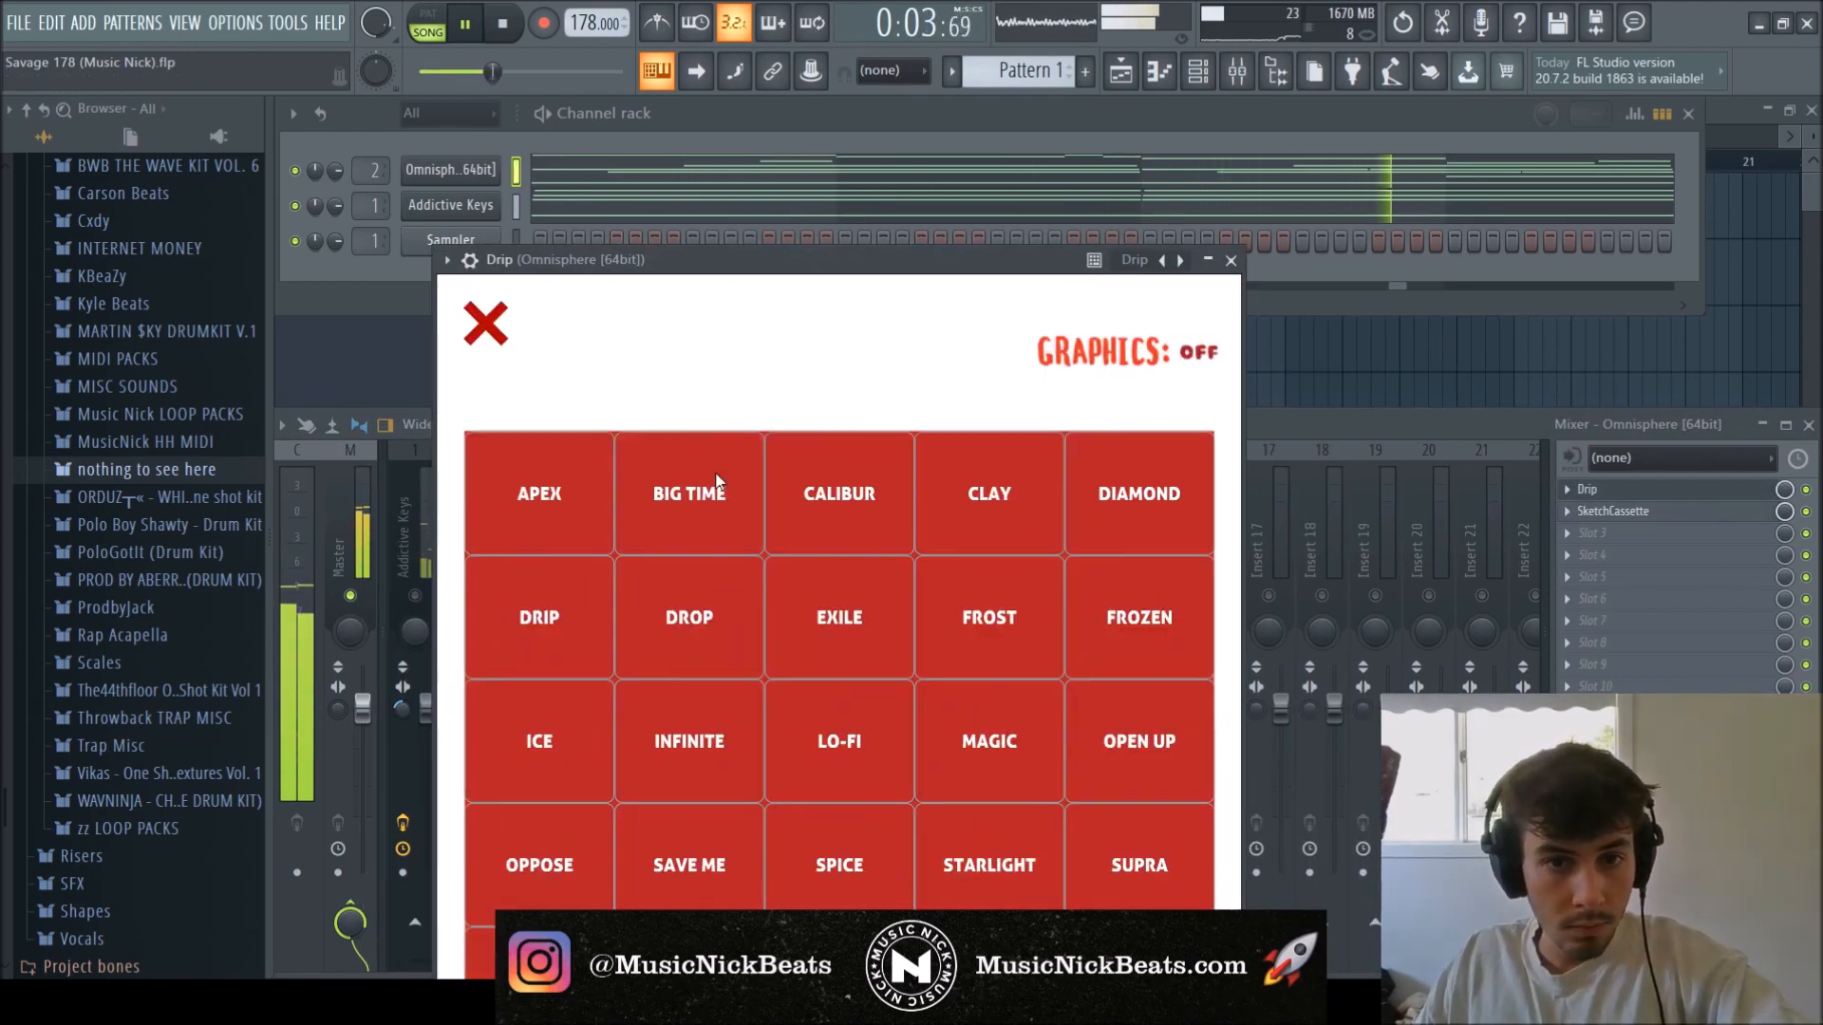
left_click(539, 489)
left_click_drag(627, 259, 603, 155)
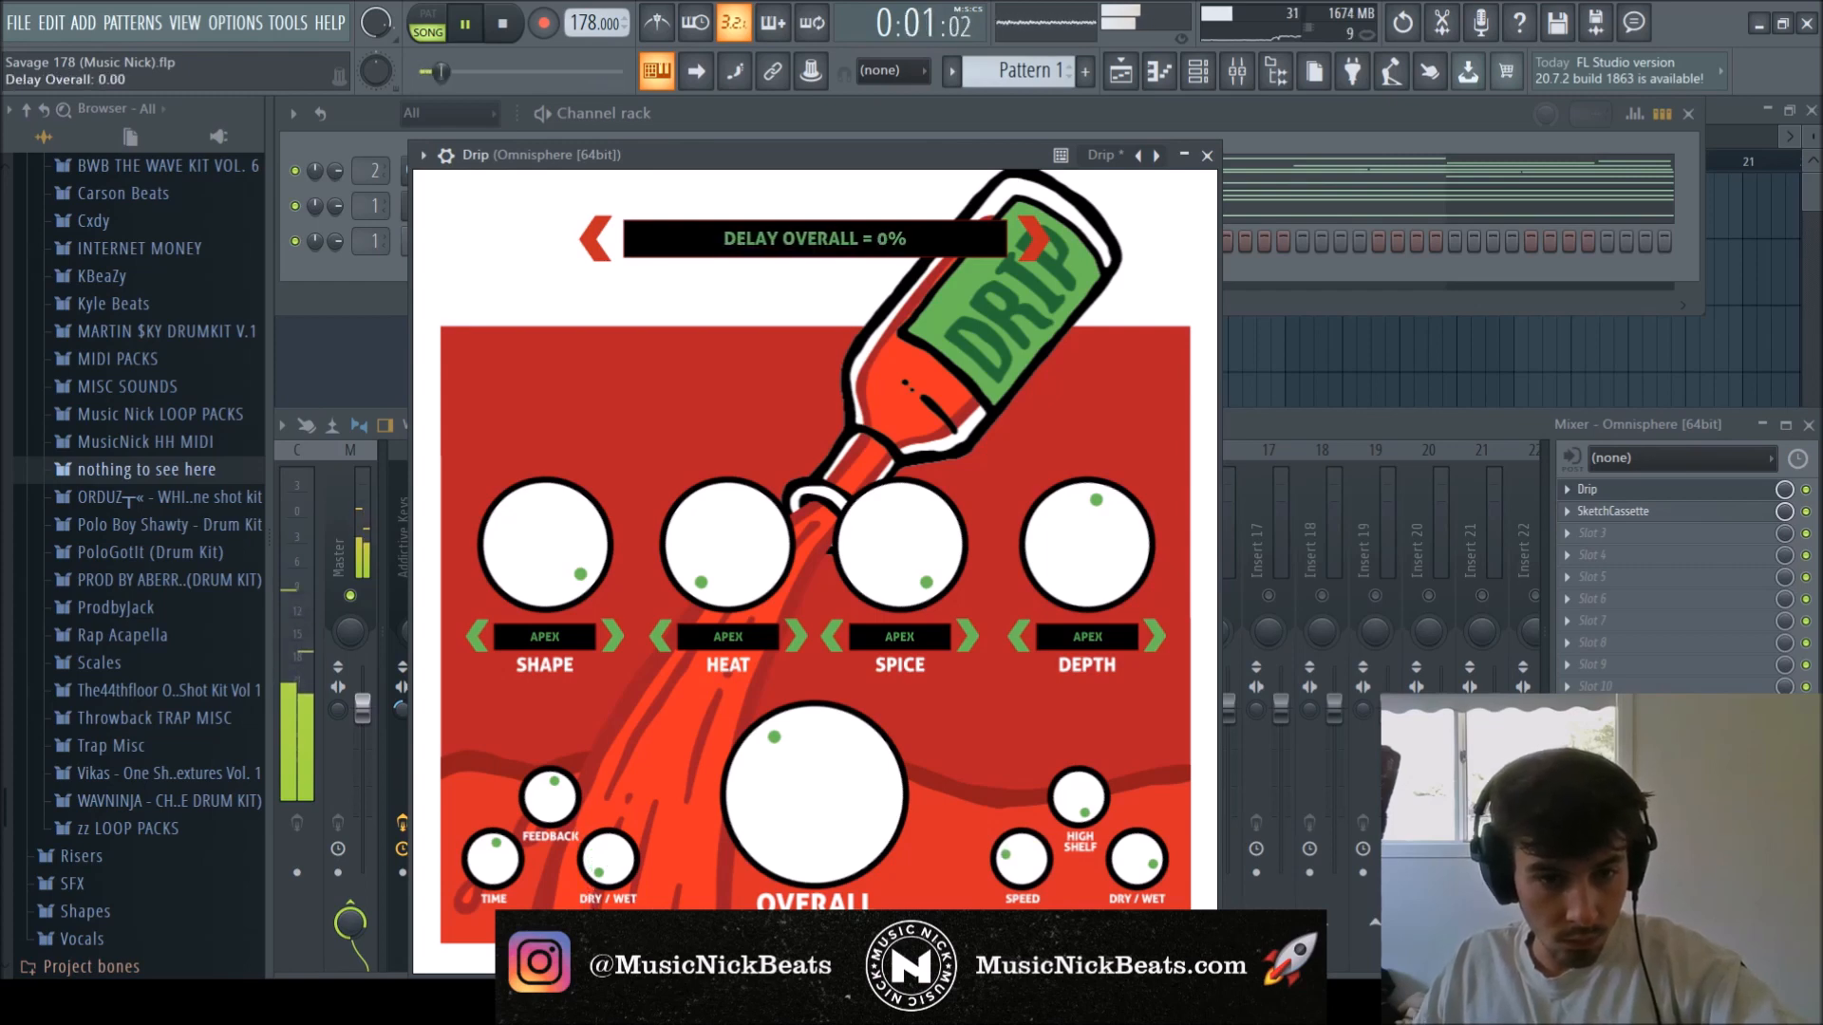
left_click_drag(774, 802, 773, 863)
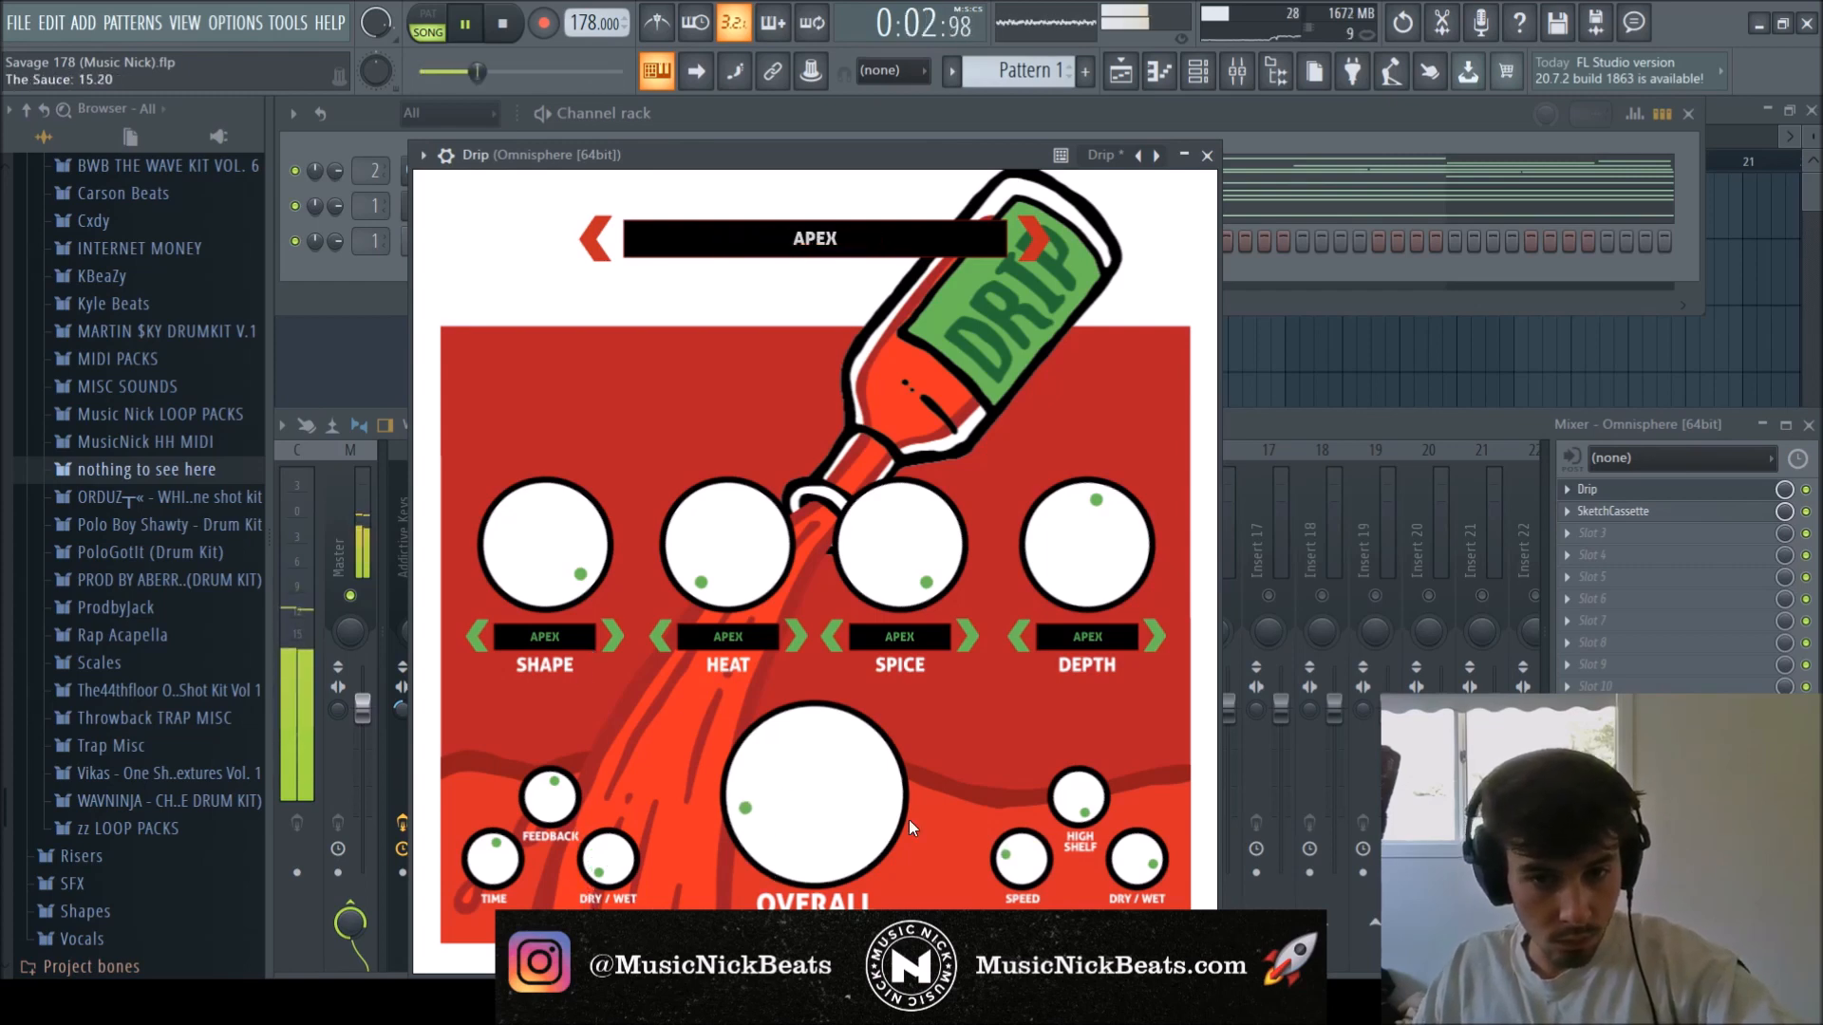
left_click(1207, 156)
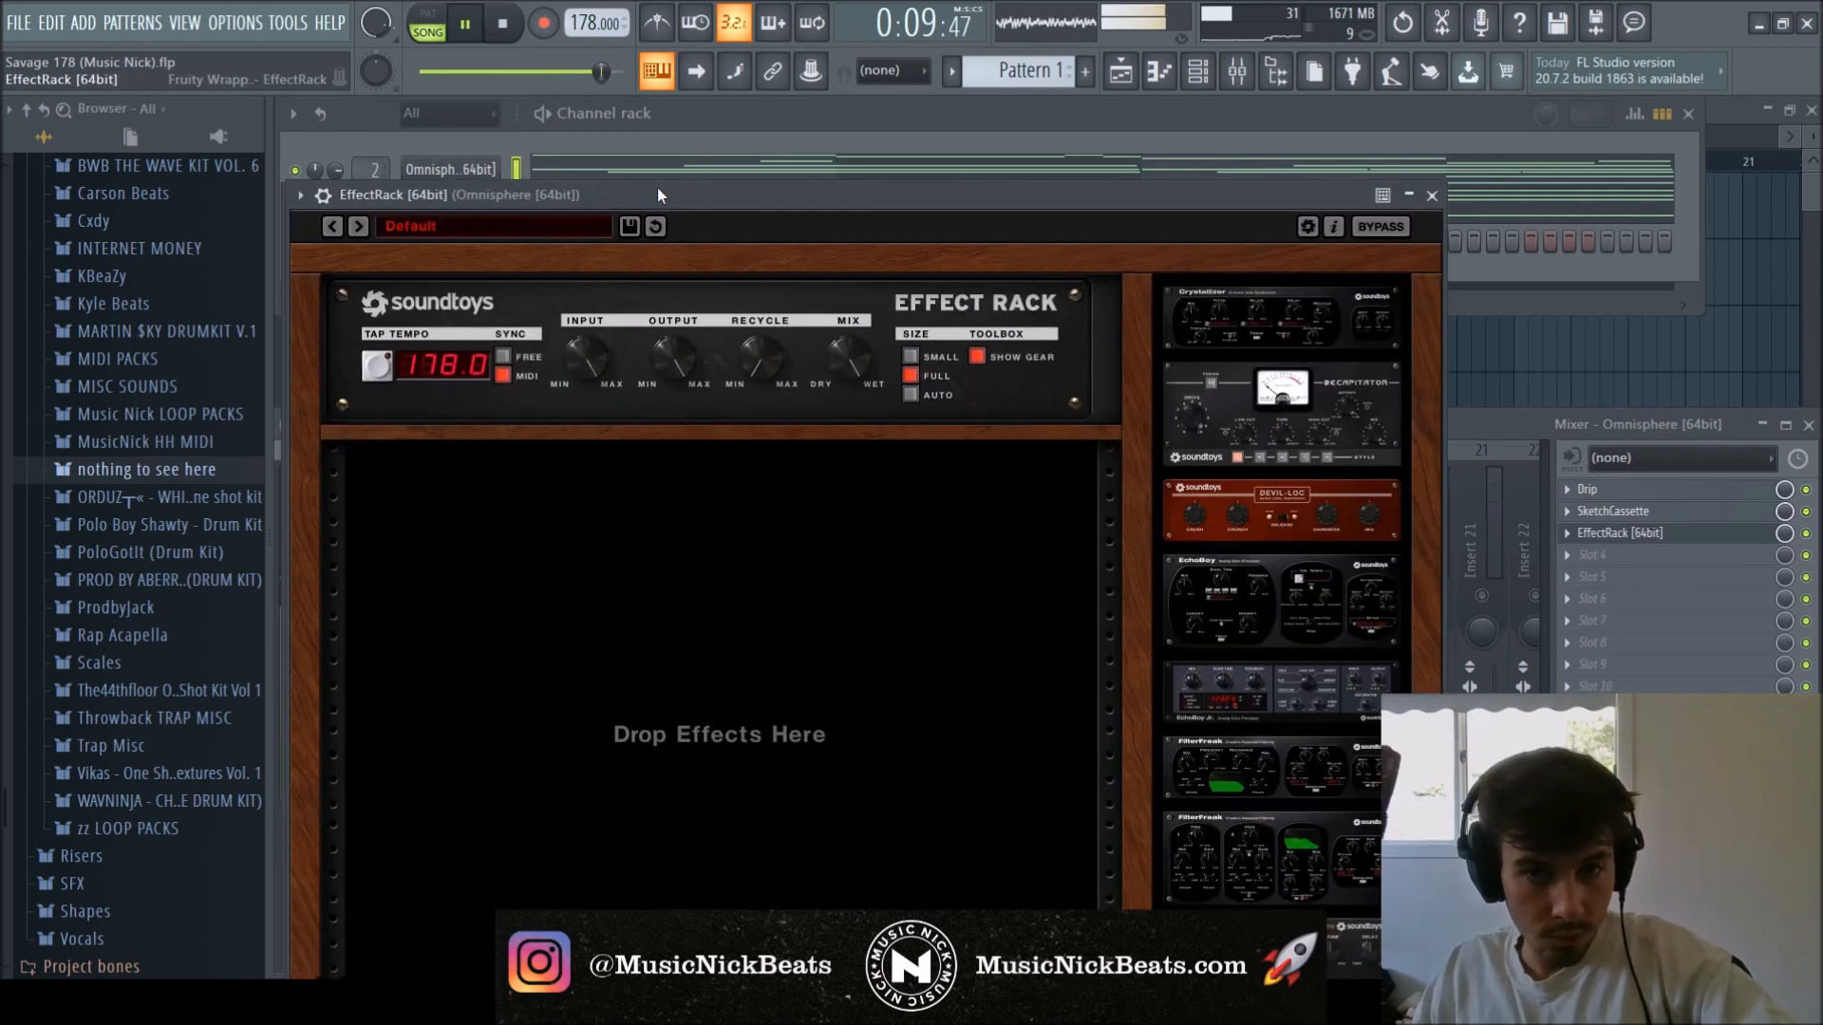
Place EchoBoy in a new EffectRack, load the Ambients Echoes preset, and lower its mix to about 18.5%.
left_click_drag(657, 186, 673, 118)
left_click_drag(1243, 550, 910, 564)
left_click(586, 698)
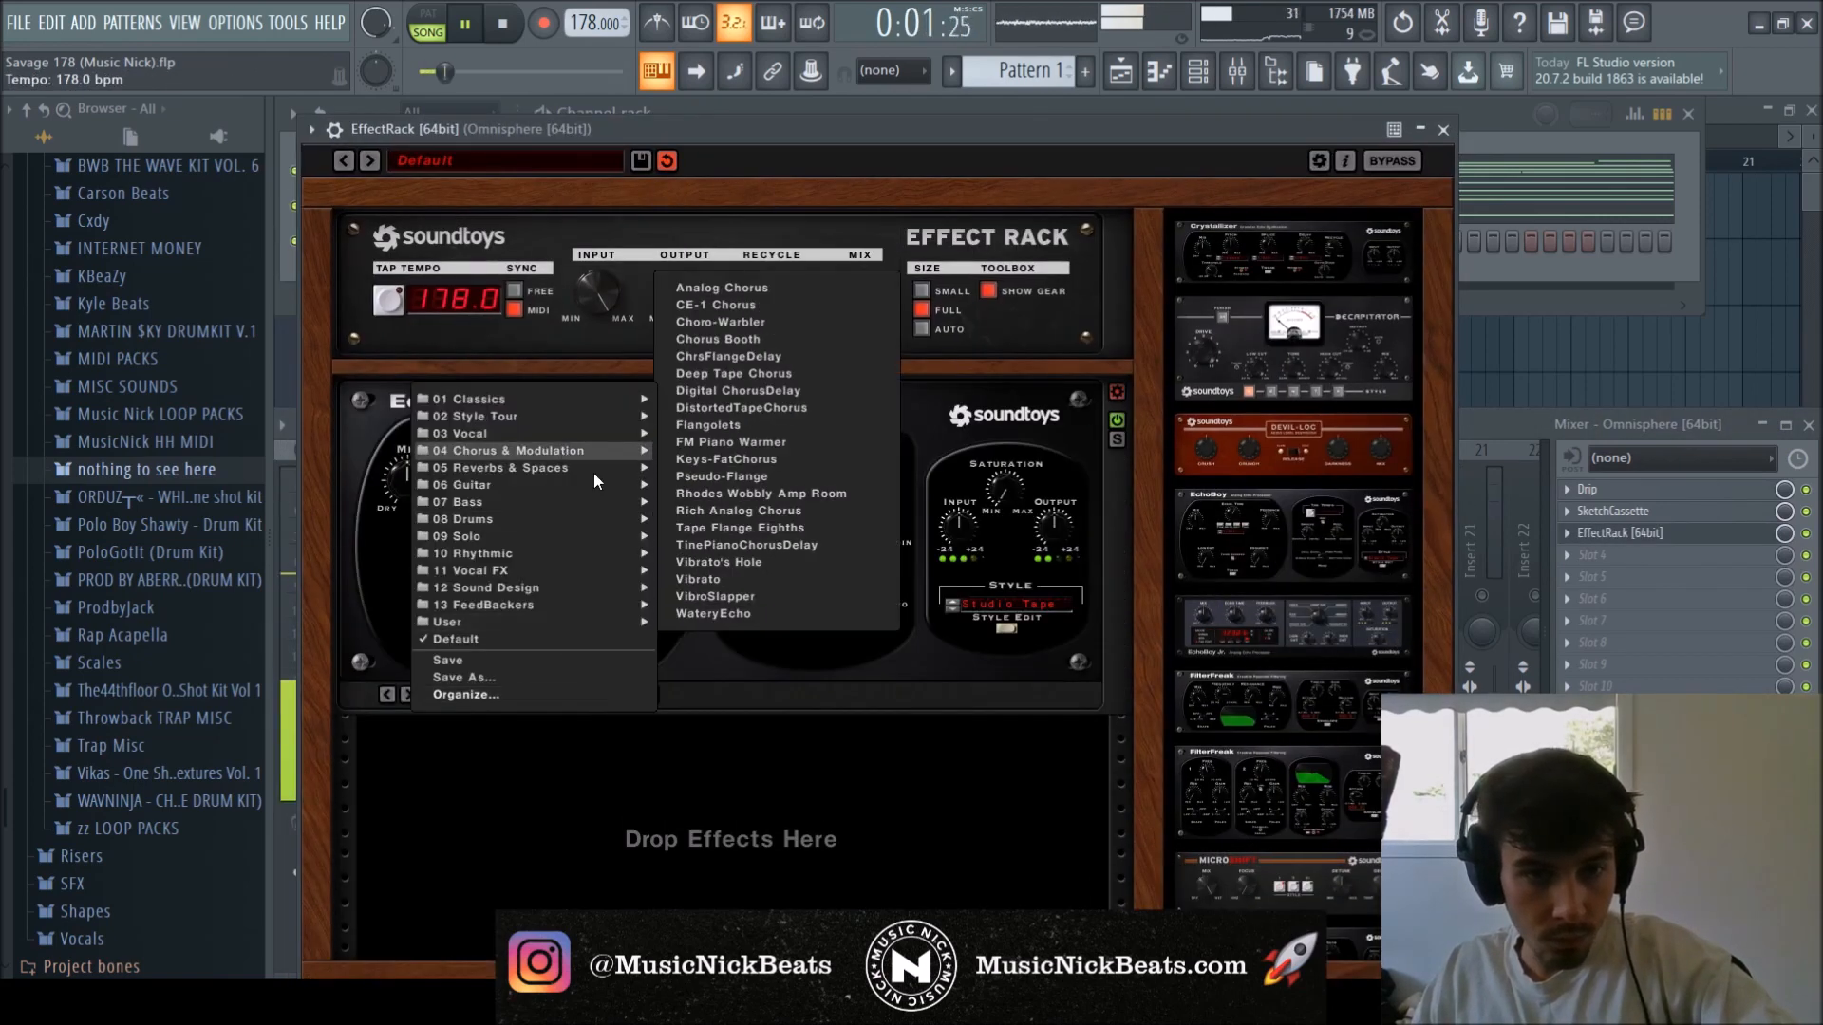
mouse_move(618, 475)
left_click(727, 202)
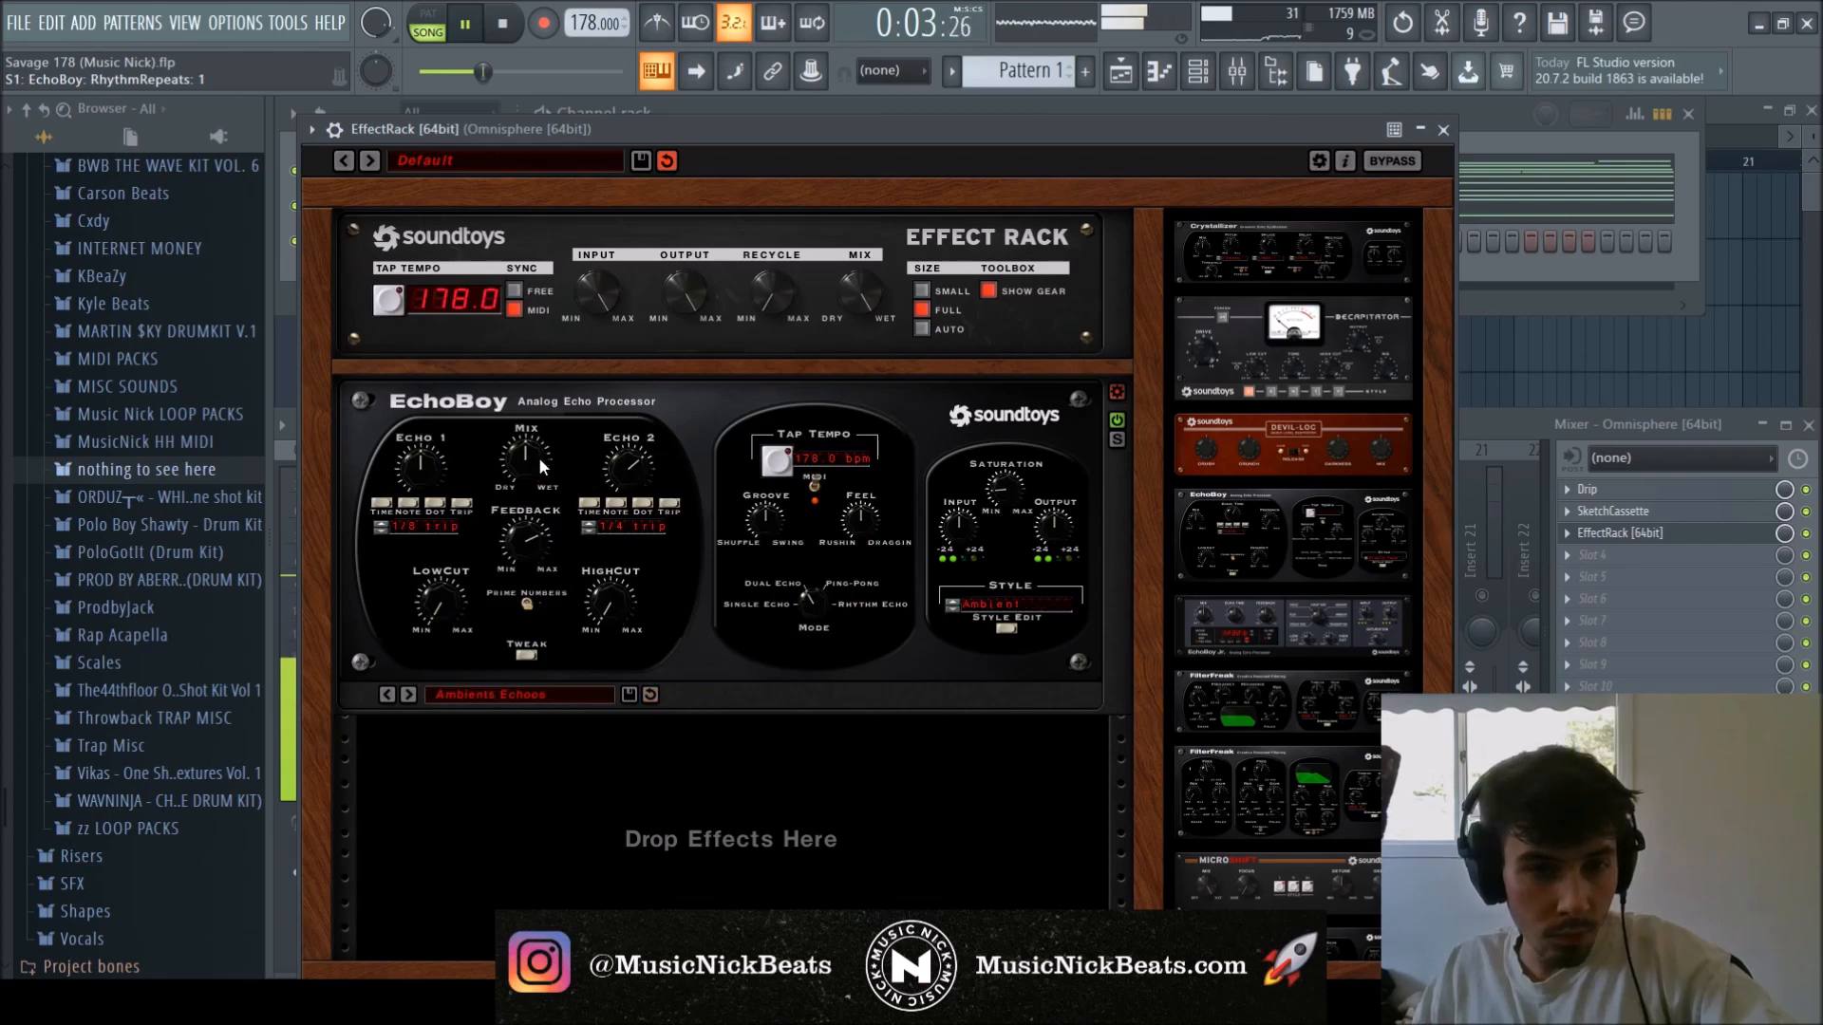
left_click_drag(516, 471, 516, 486)
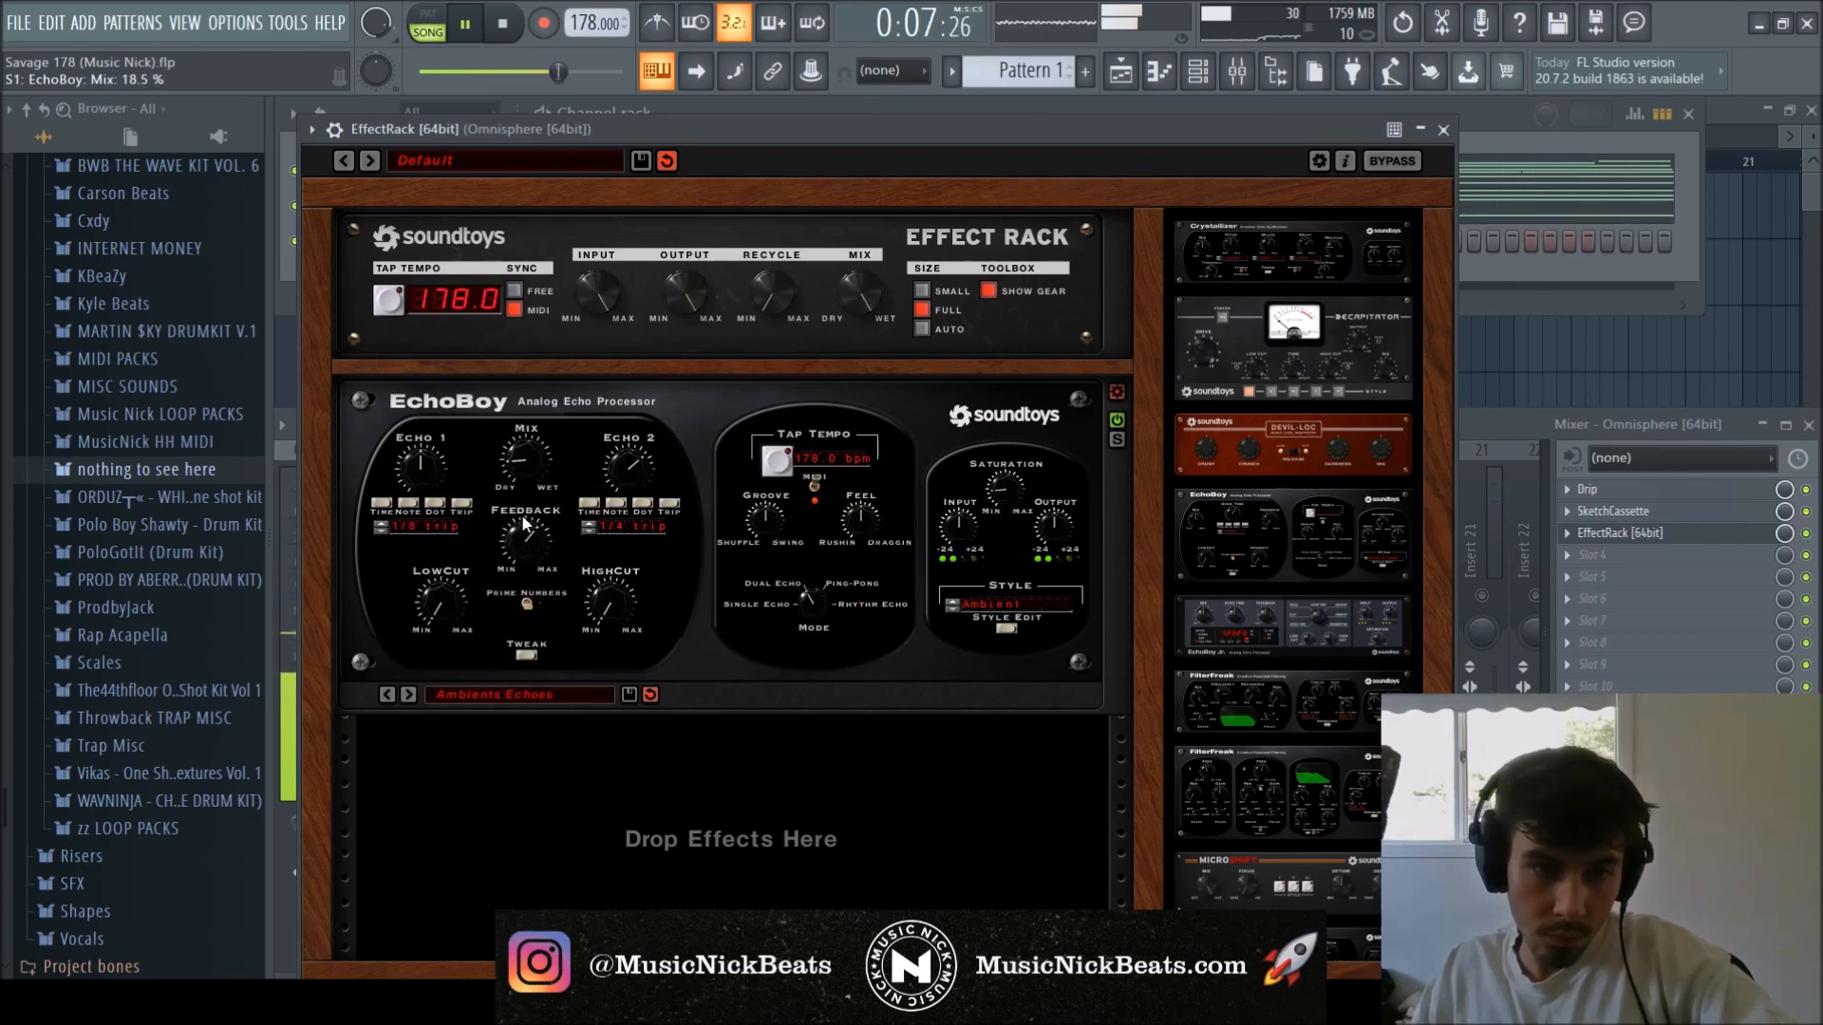
left_click(1421, 128)
Add Fruity Parametric EQ 2 in slot 4 with the 30Hz + 18kHz cut preset and raise the low cut to about 127 Hz.
left_click(1618, 561)
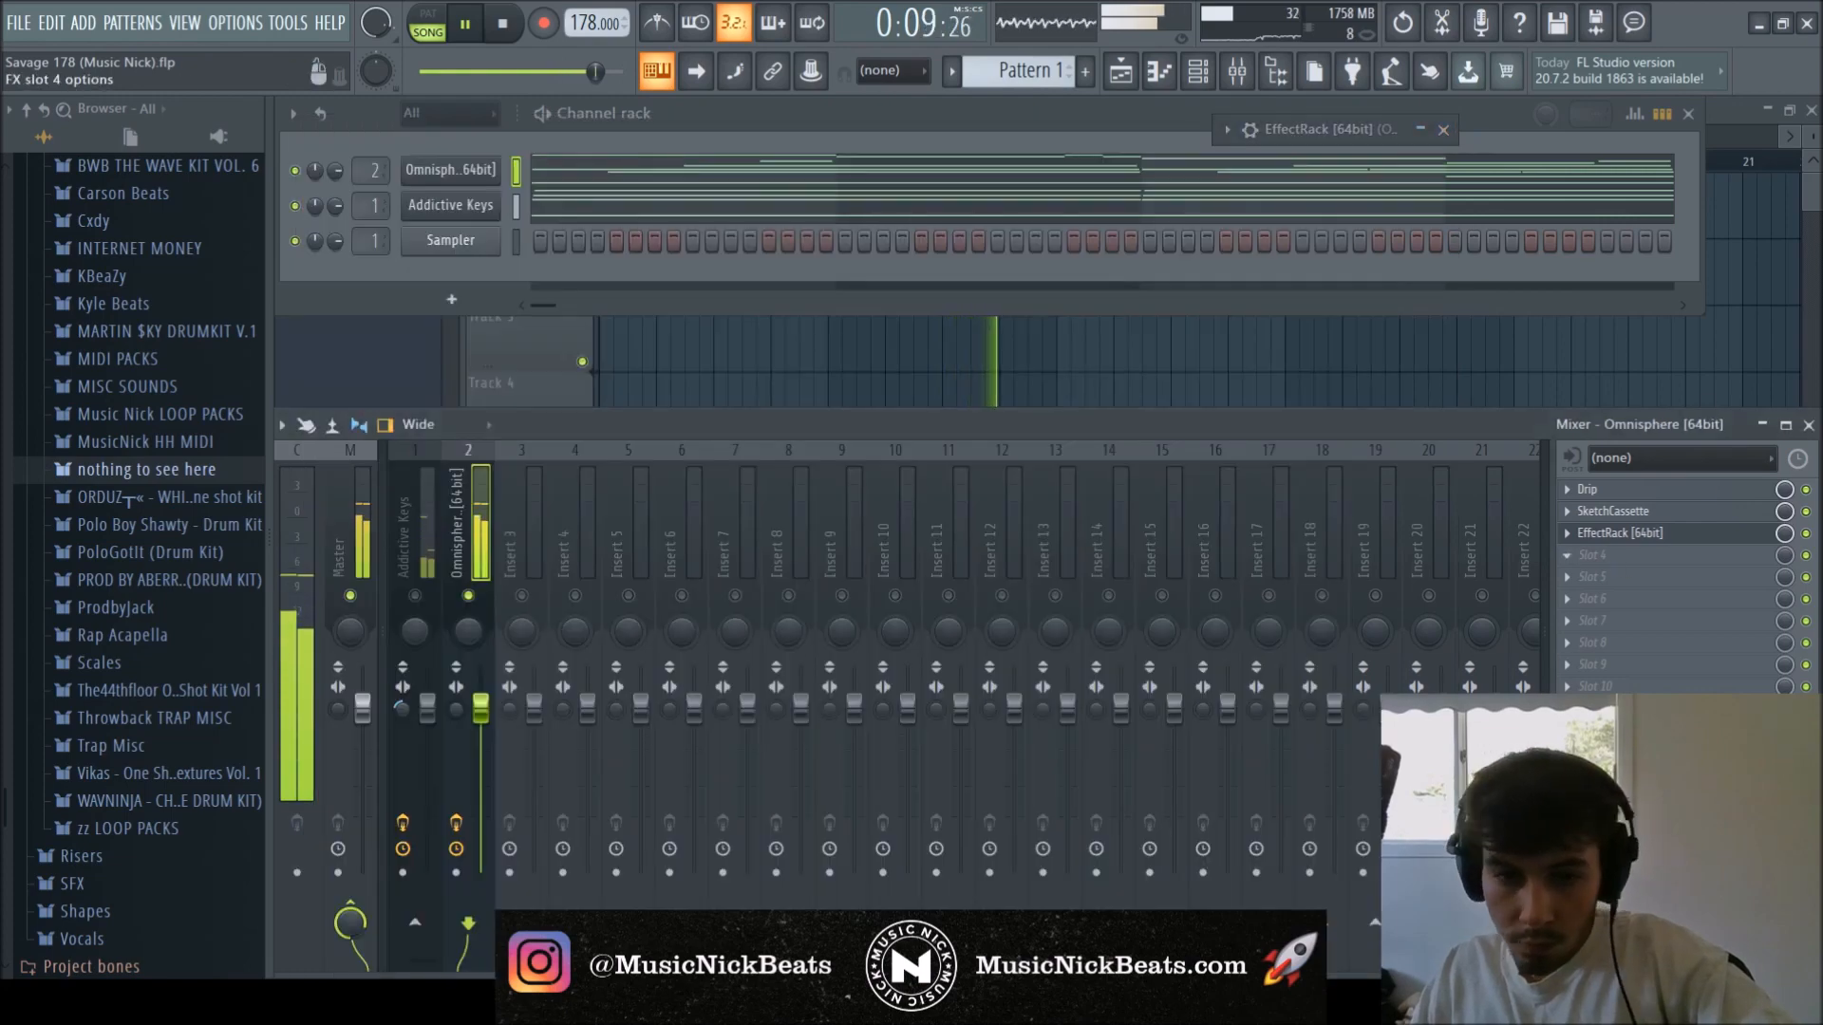
left_click(1109, 856)
left_click(327, 232)
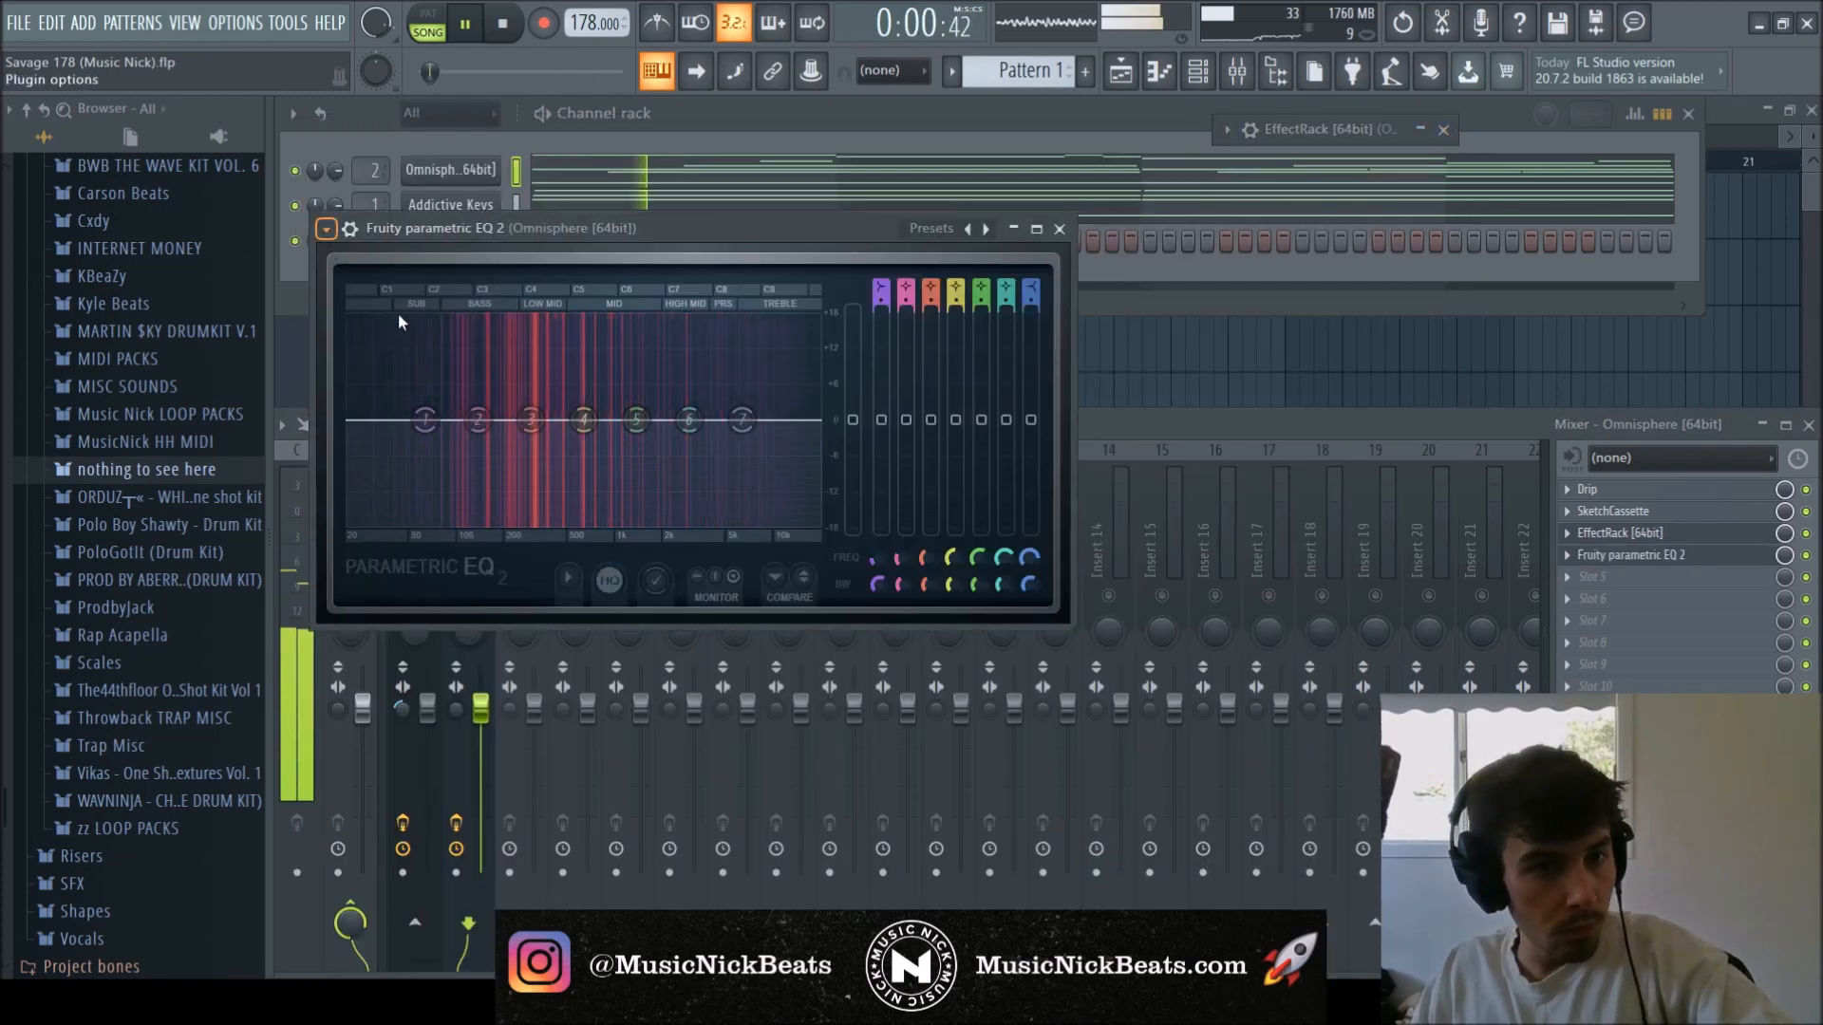
left_click(629, 390)
left_click_drag(375, 420, 481, 420)
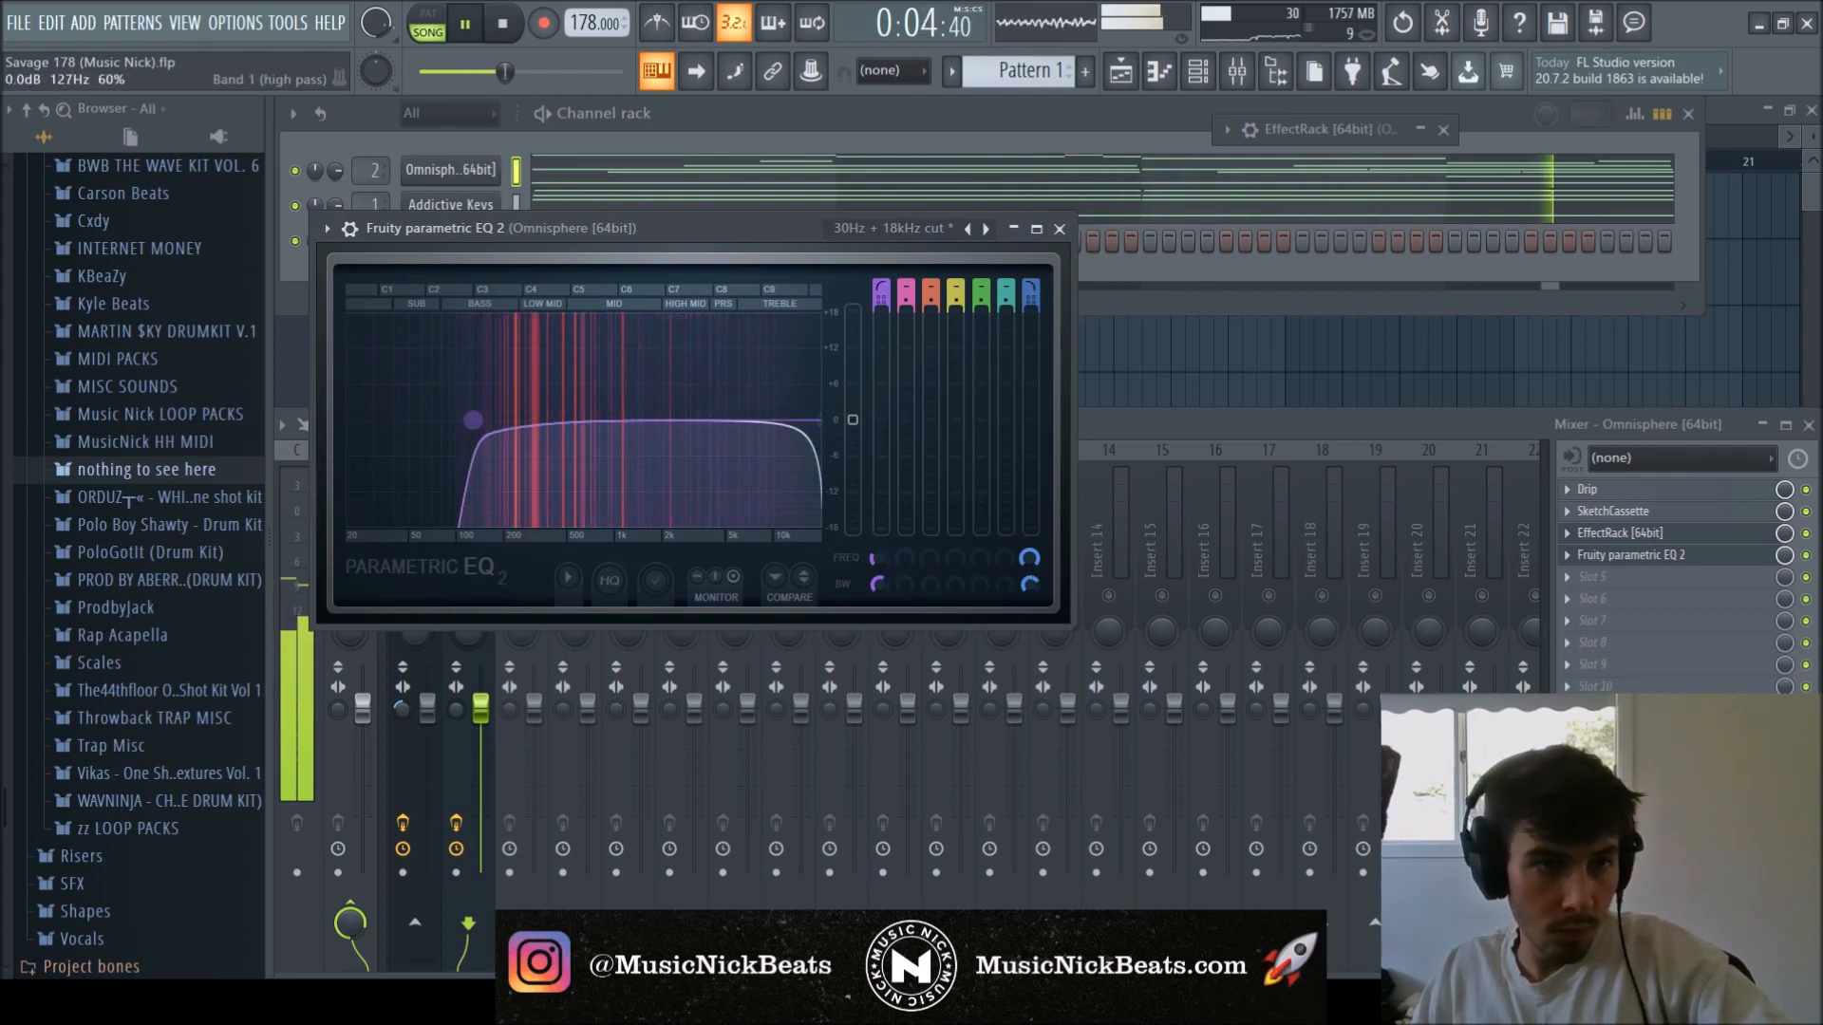
key("Escape")
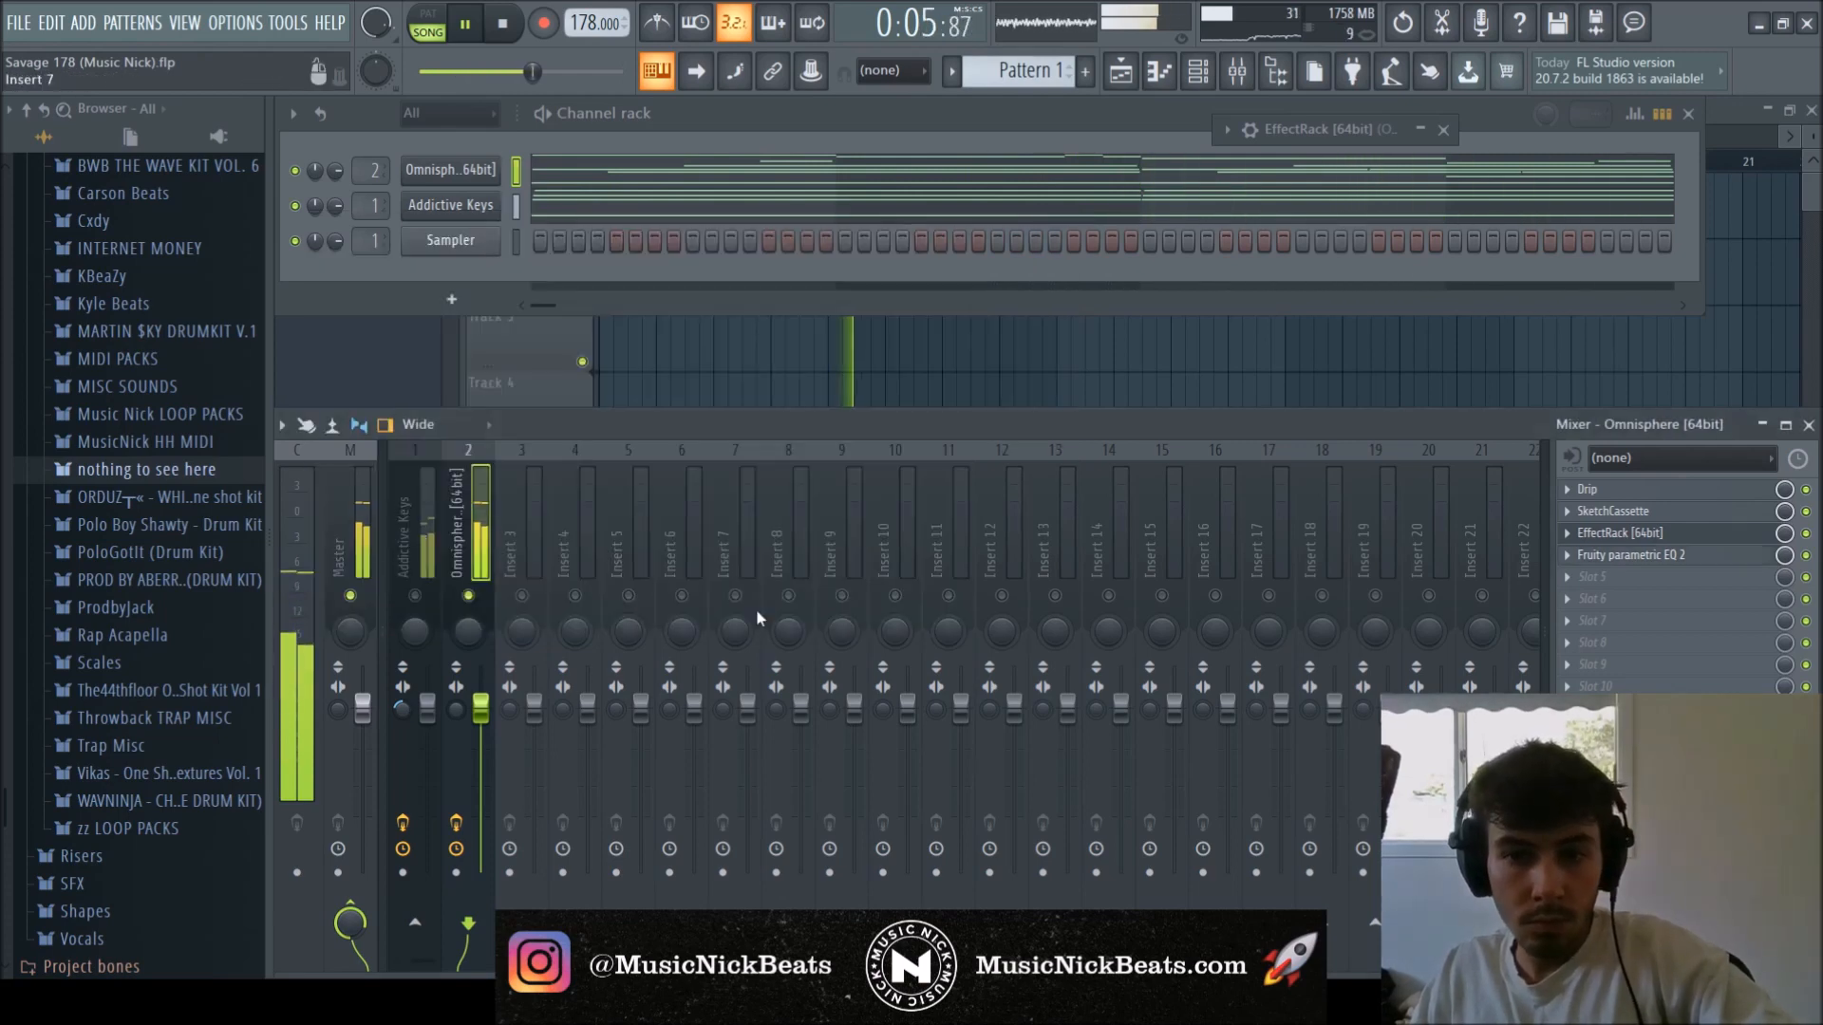
Unsolo the Omnisphere insert, lower the Addictive Keys level, raise Omnisphere's slightly, and stop playback.
right_click(469, 597)
mouse_move(455, 711)
left_mouse_down()
mouse_move(455, 733)
mouse_move(428, 724)
mouse_move(480, 704)
mouse_move(427, 732)
left_mouse_up()
left_click(478, 723)
key("space")
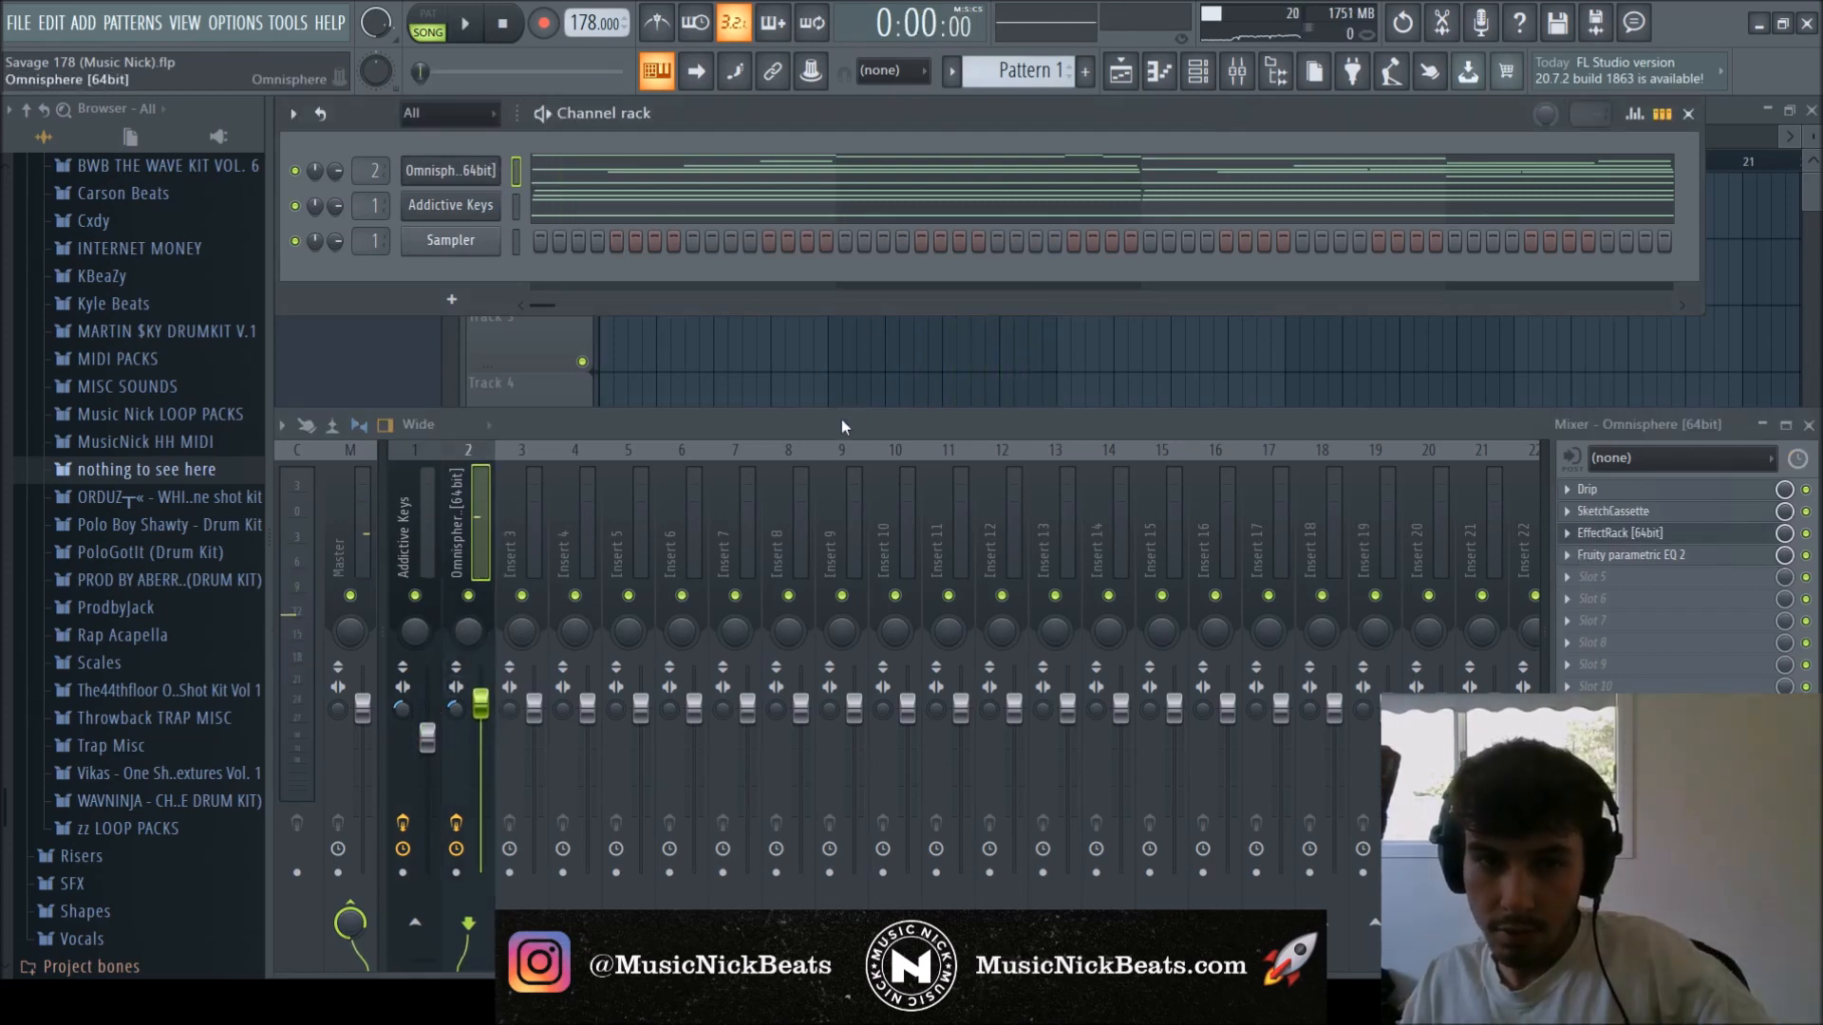
Add an ElectraX channel and paste the Addictive Keys chord notes into it, opening its piano roll.
left_click(827, 422)
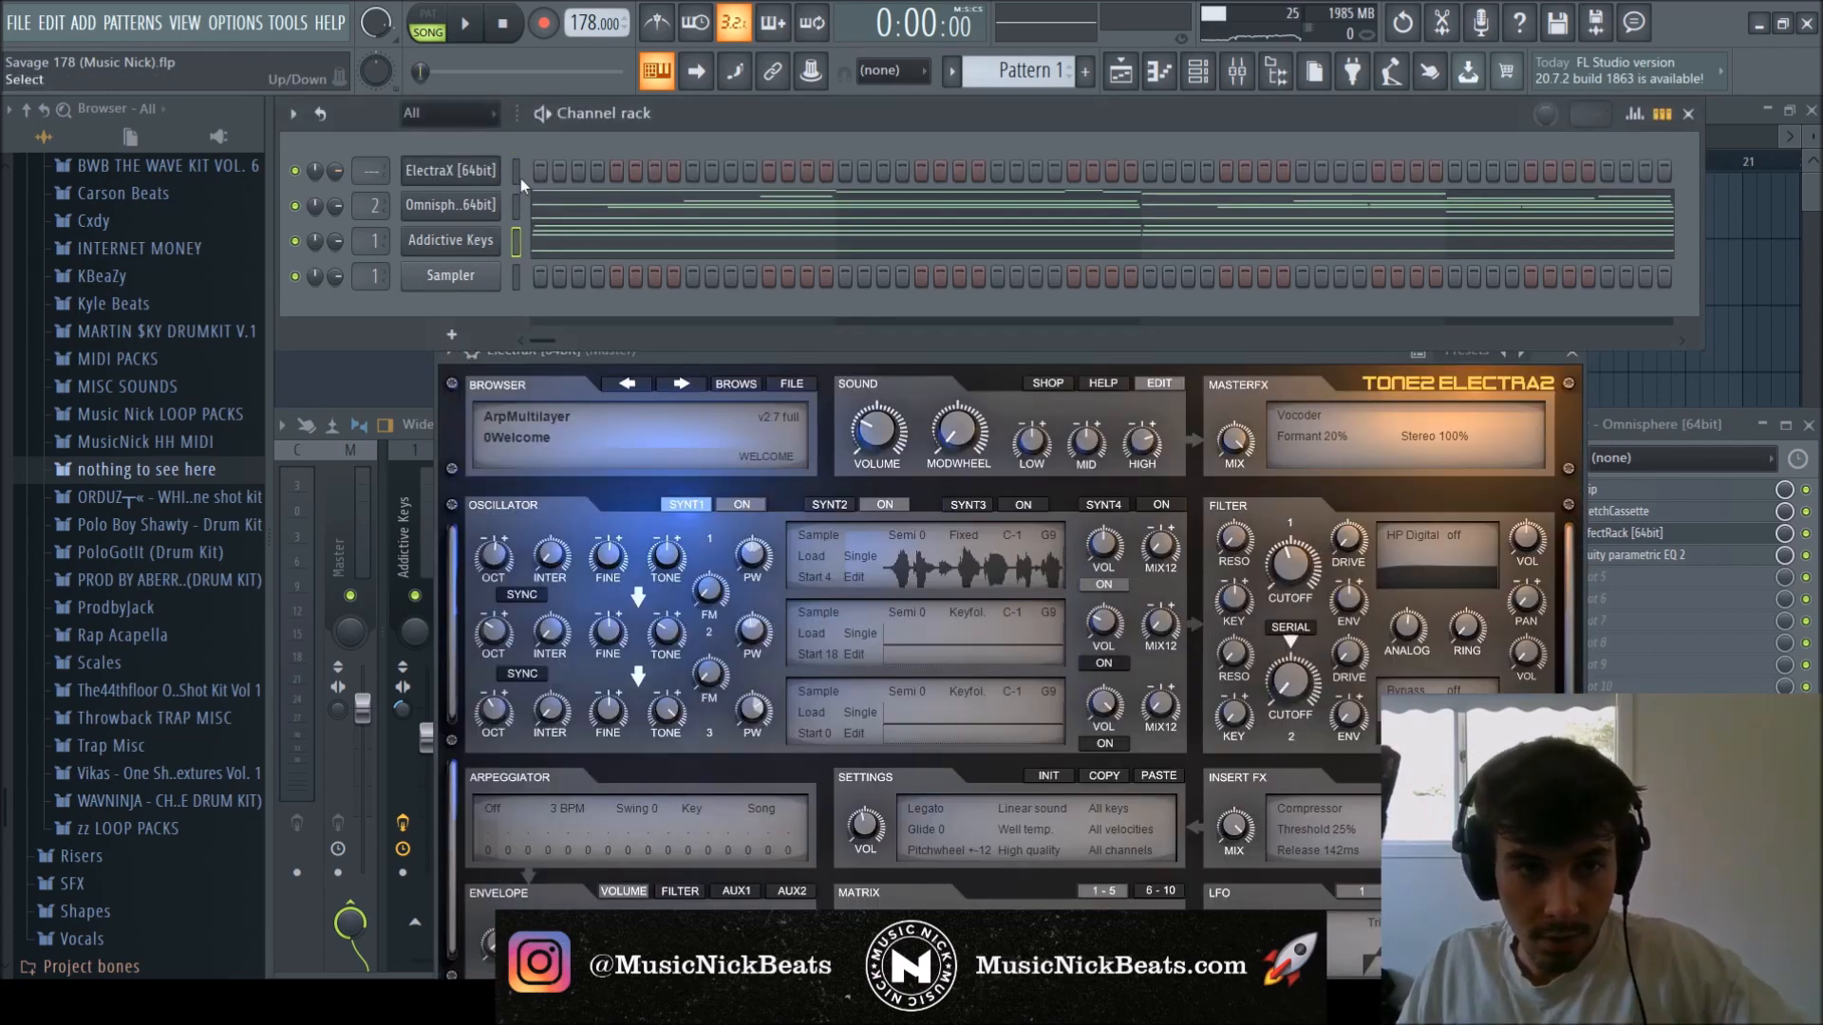
left_click(518, 177)
key("ctrl+v")
left_click(560, 178)
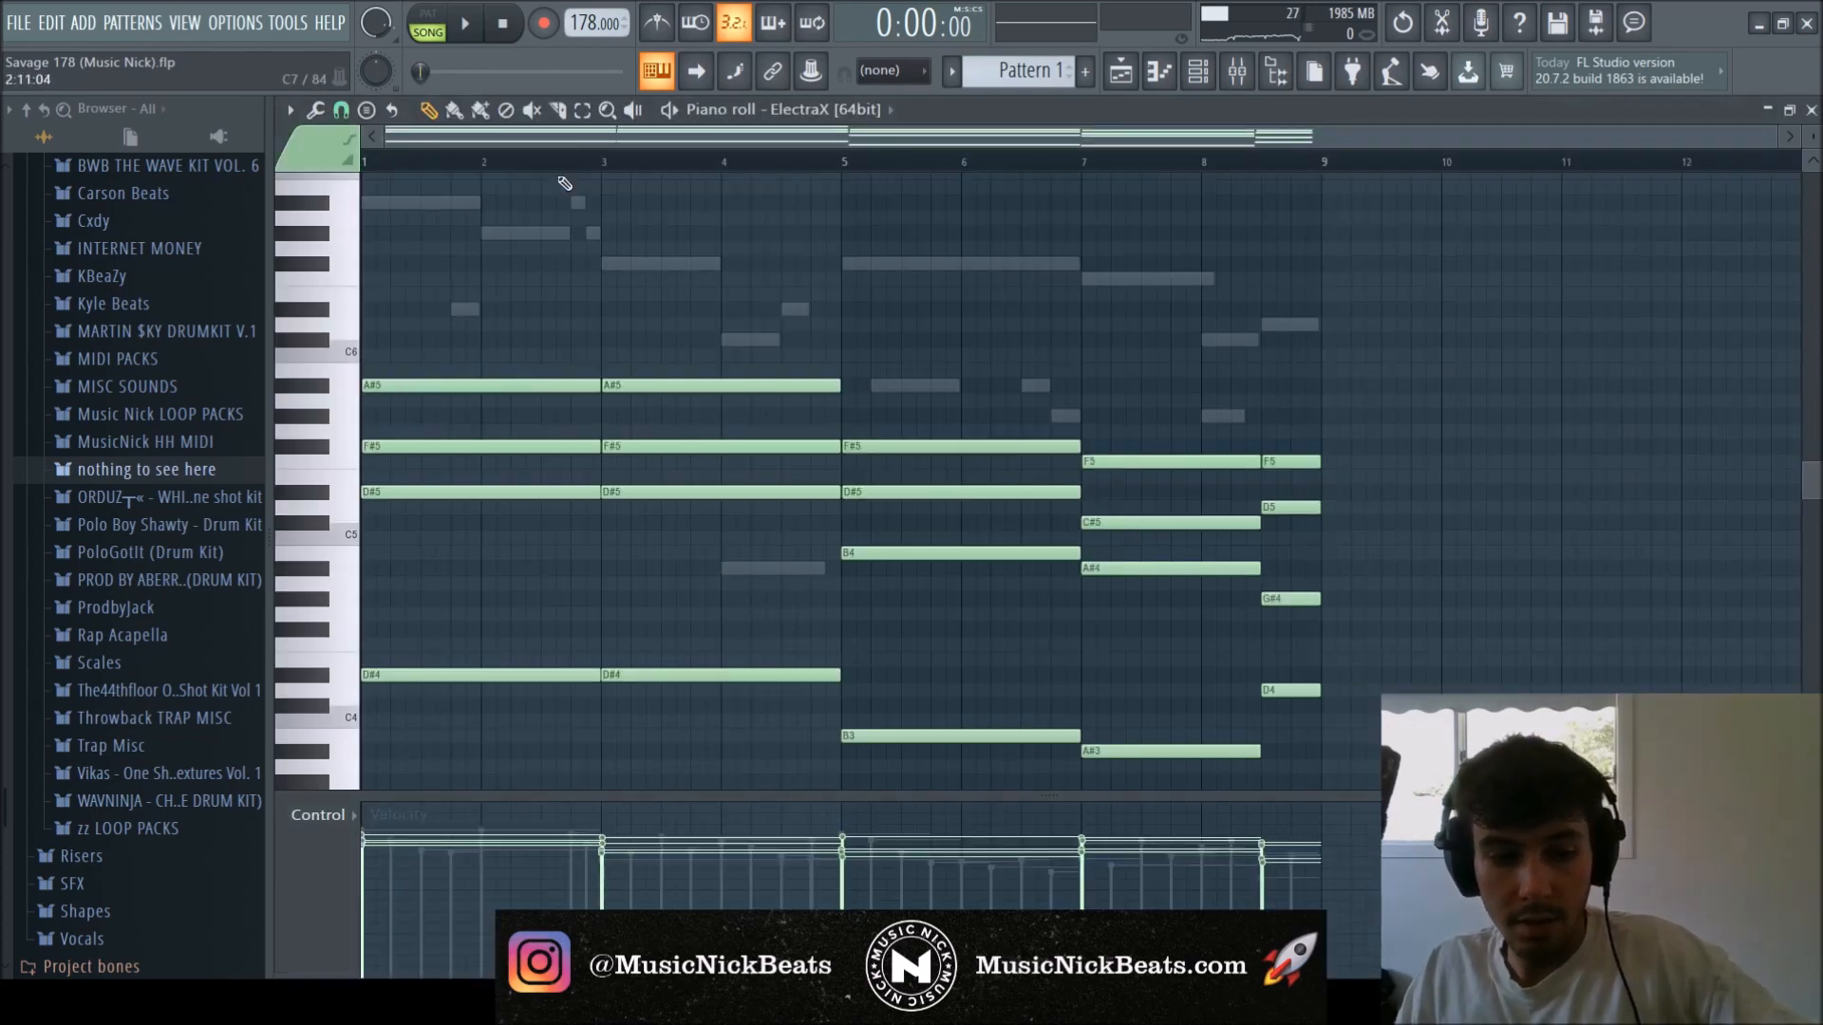
Transpose all the ElectraX chord notes up one octave and close the piano roll.
scroll(584, 289, "down", 4)
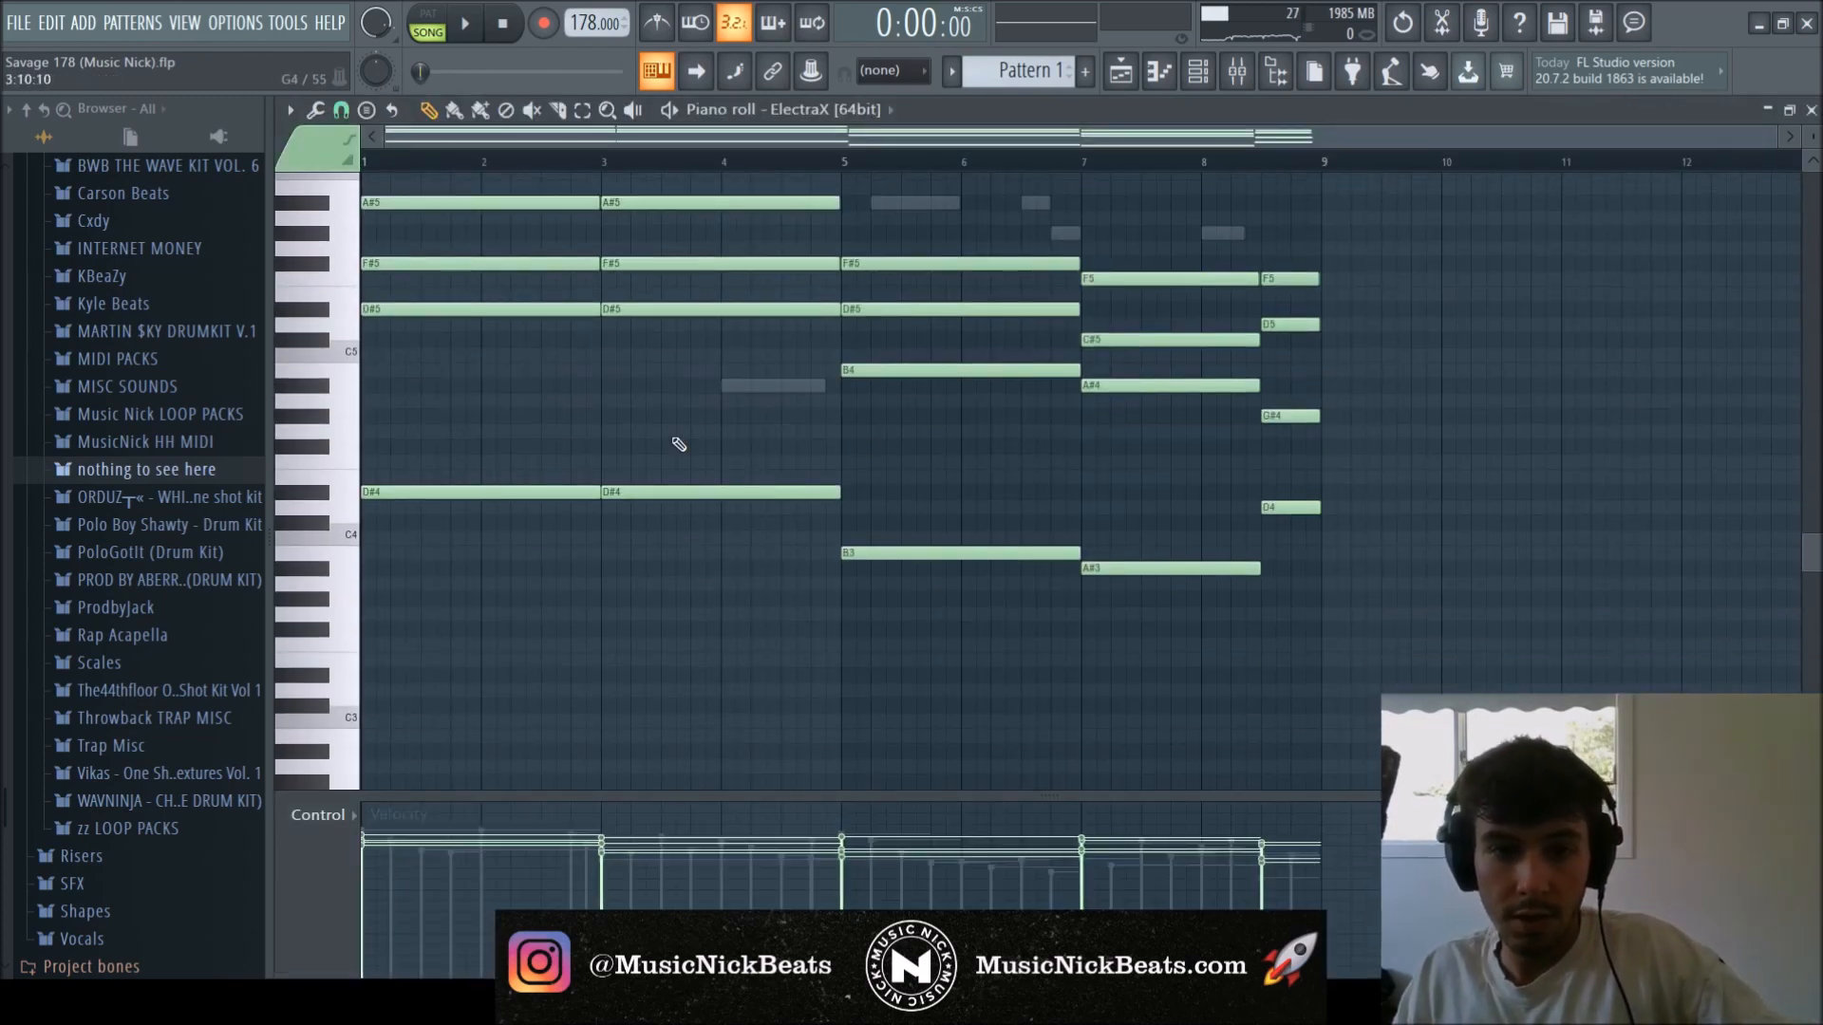
scroll(854, 438, "up", 3)
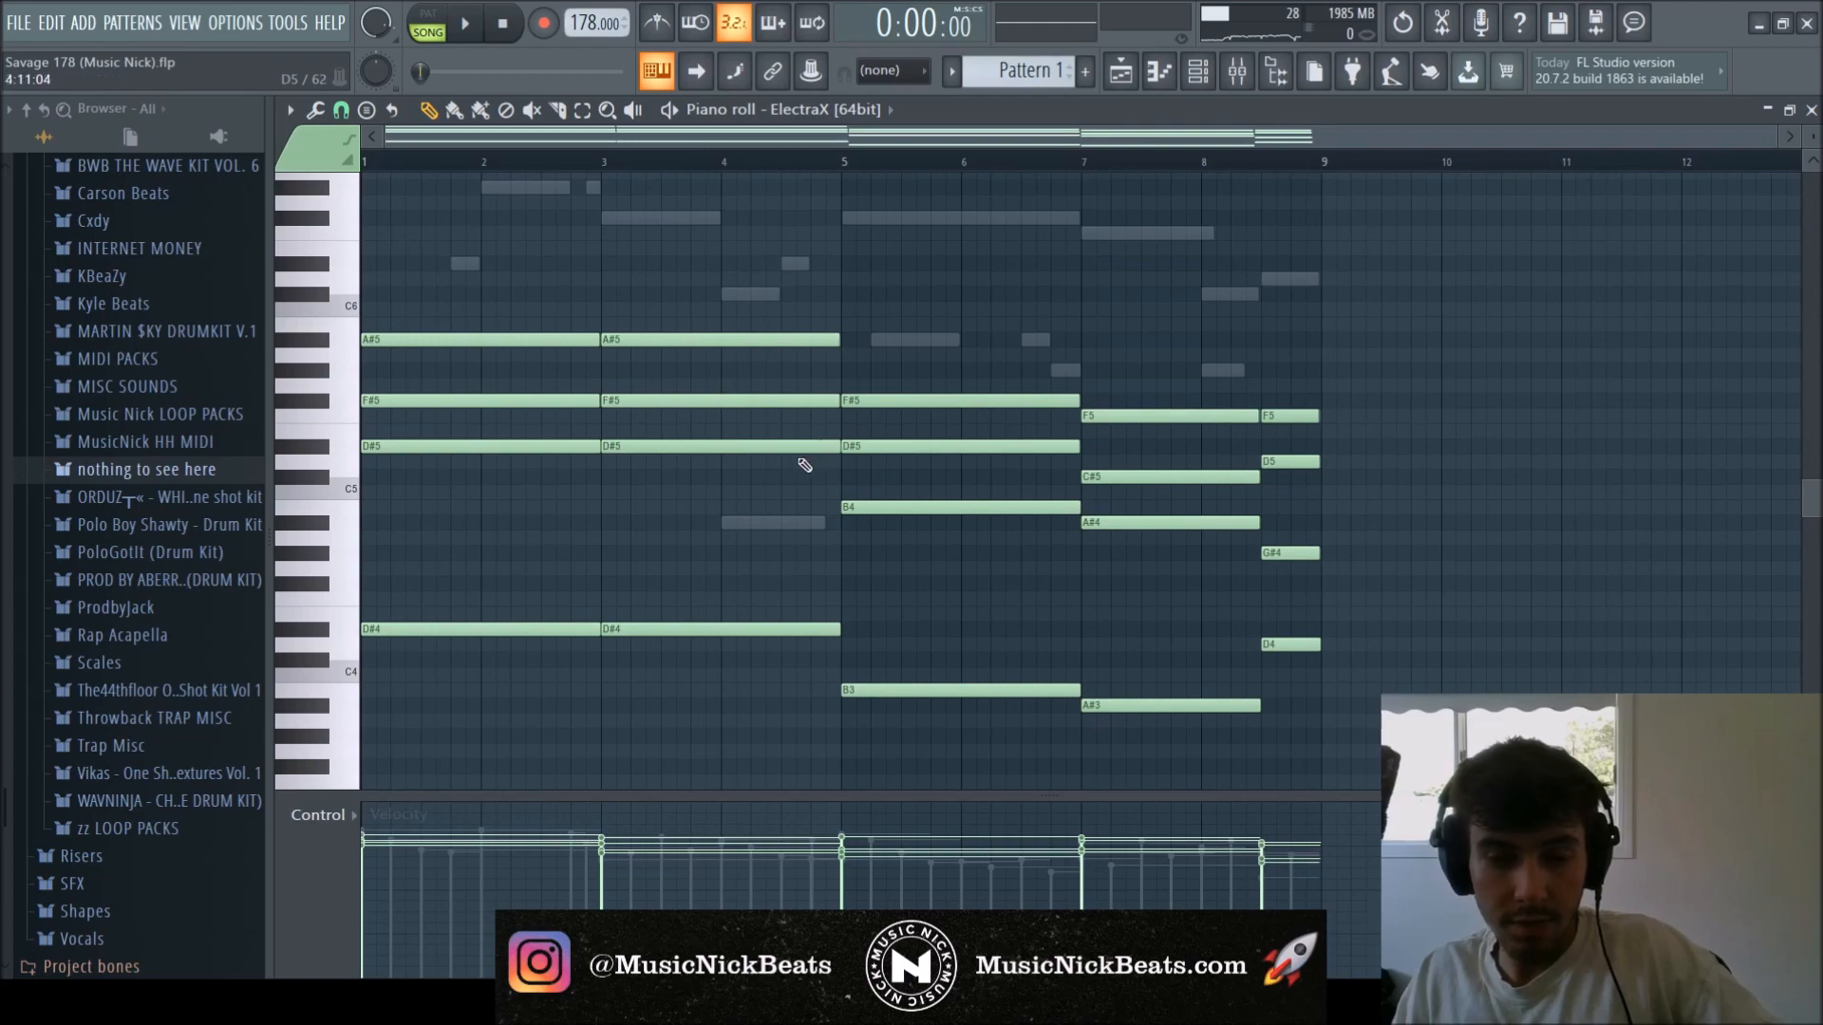
key("ctrl+Up")
scroll(804, 465, "up", 3)
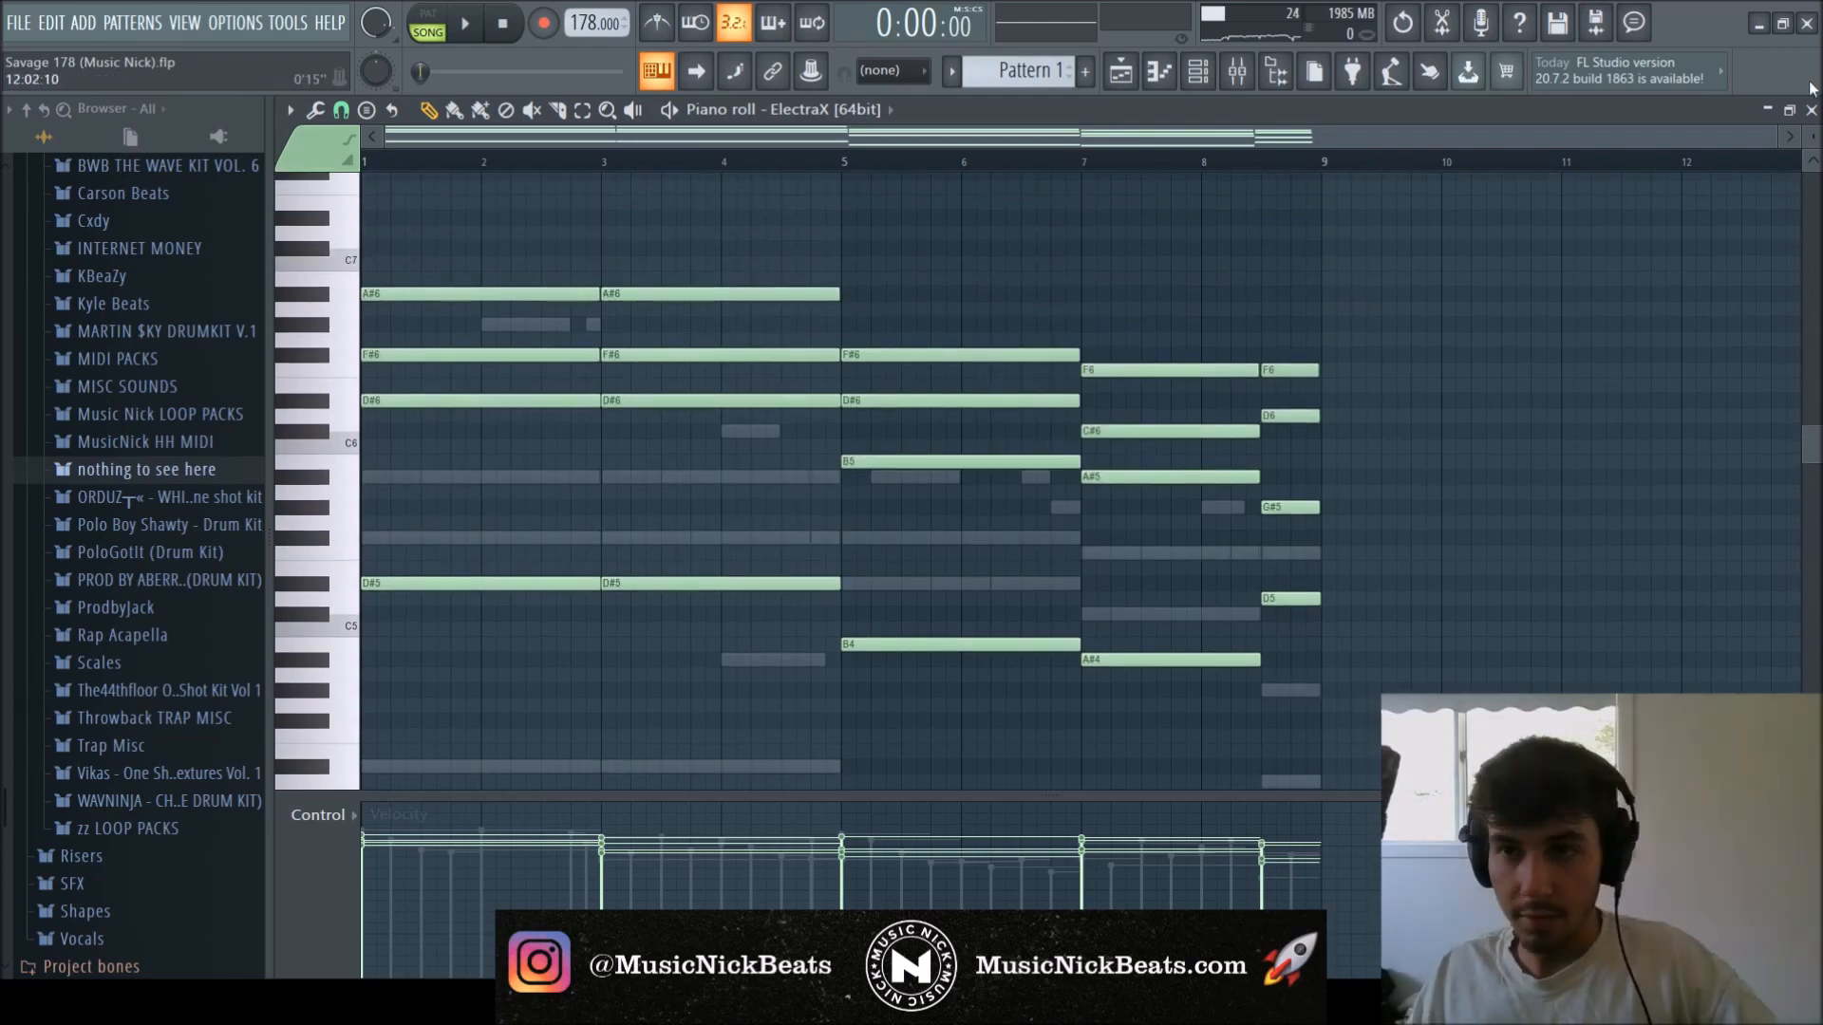
left_click(1810, 110)
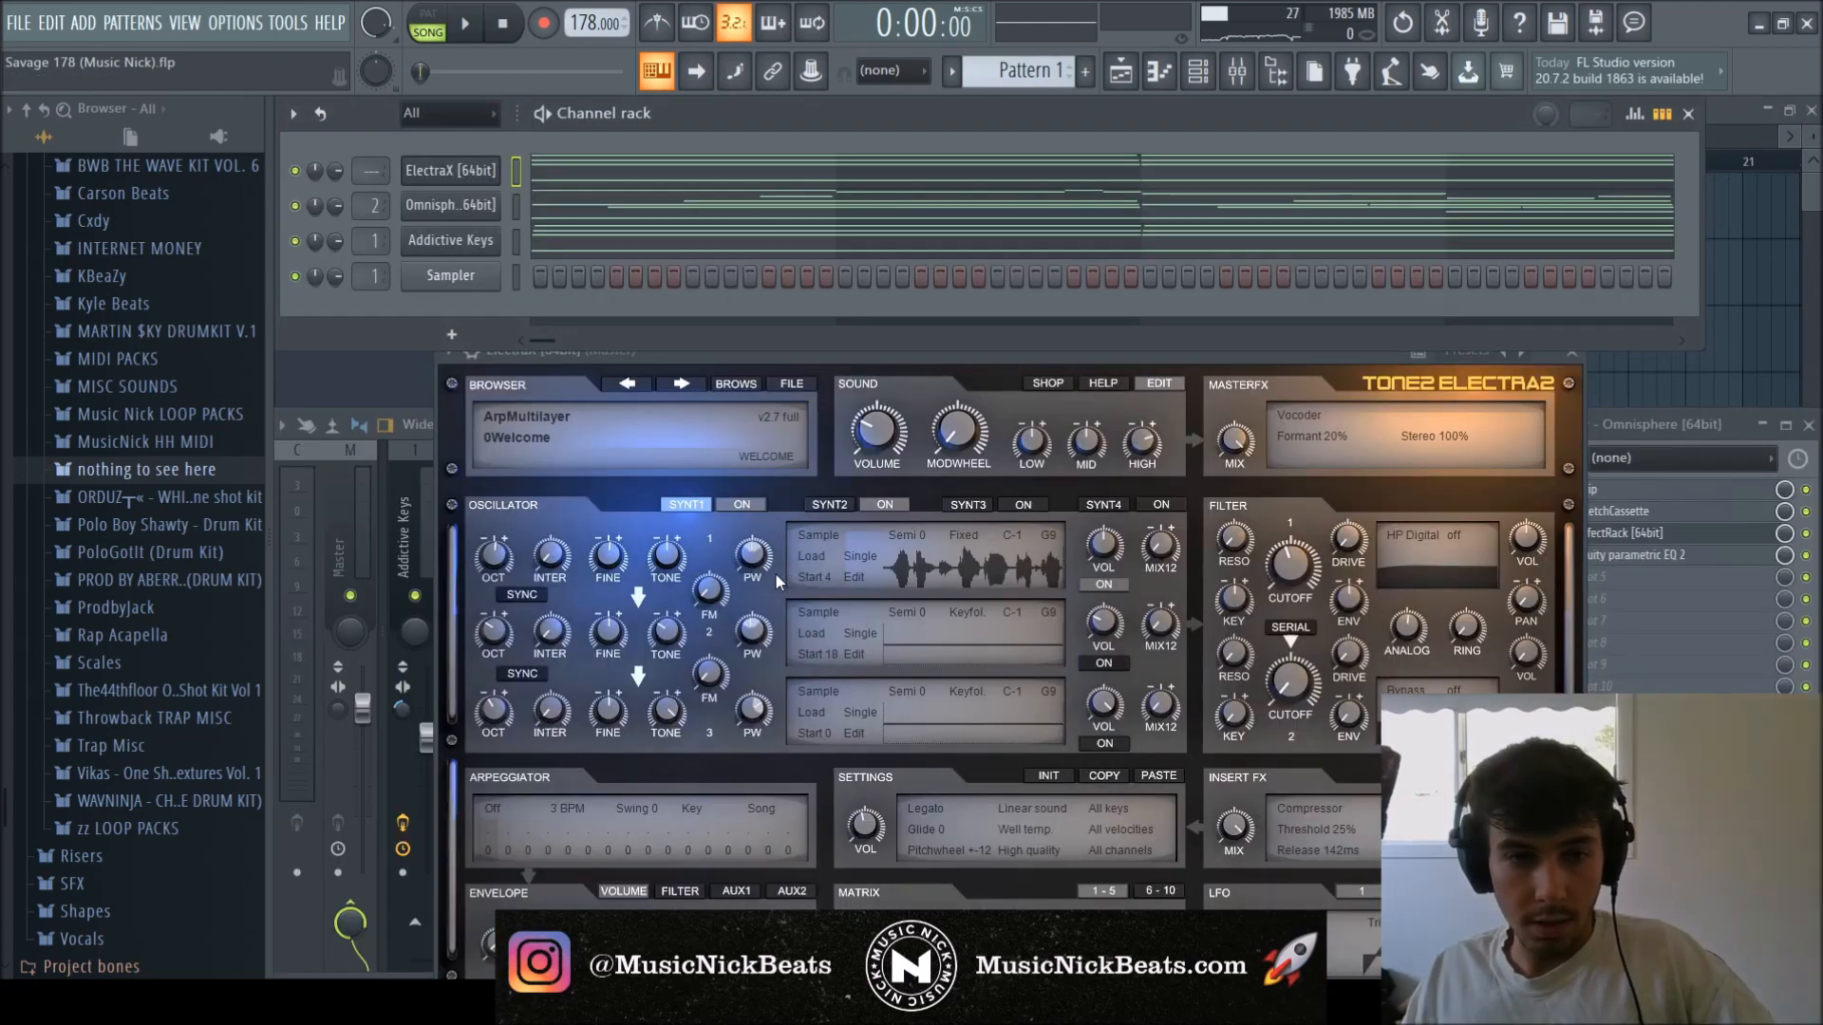
Route the ElectraX channel to mixer insert 3 and solo that insert.
left_click(386, 530)
left_click(535, 538)
key("ctrl+l")
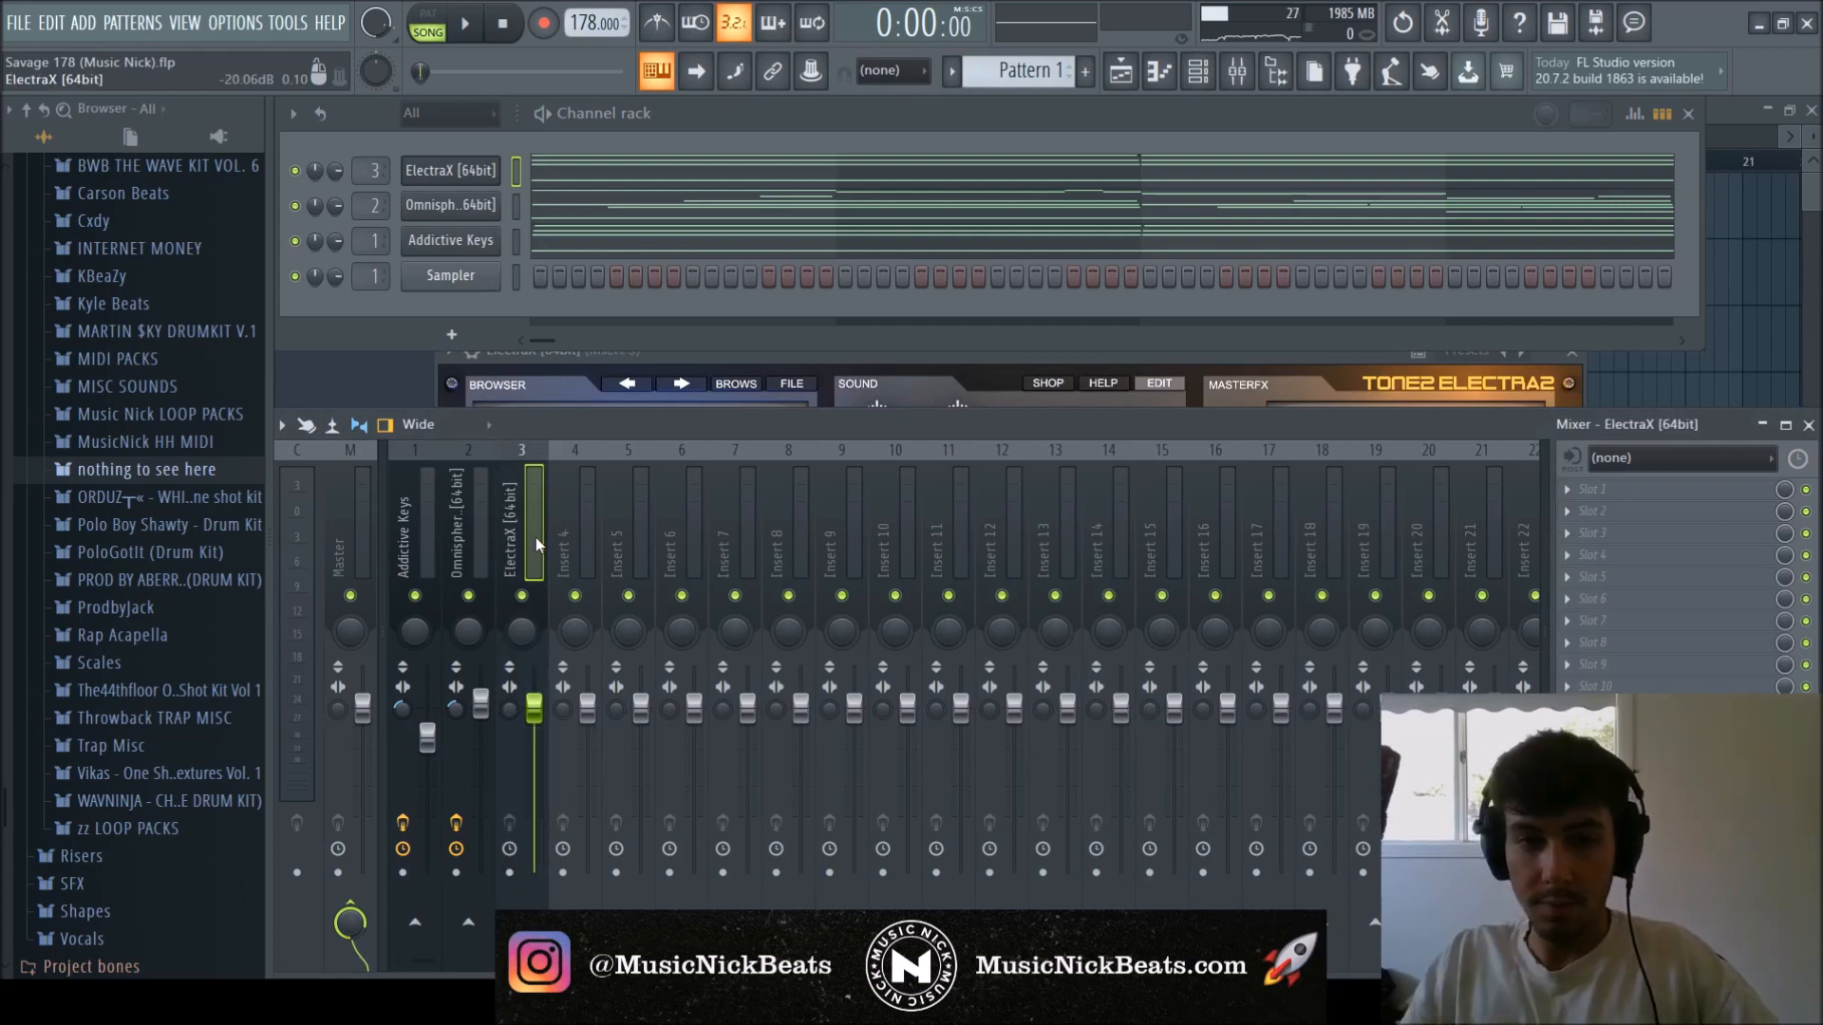
right_click(520, 598)
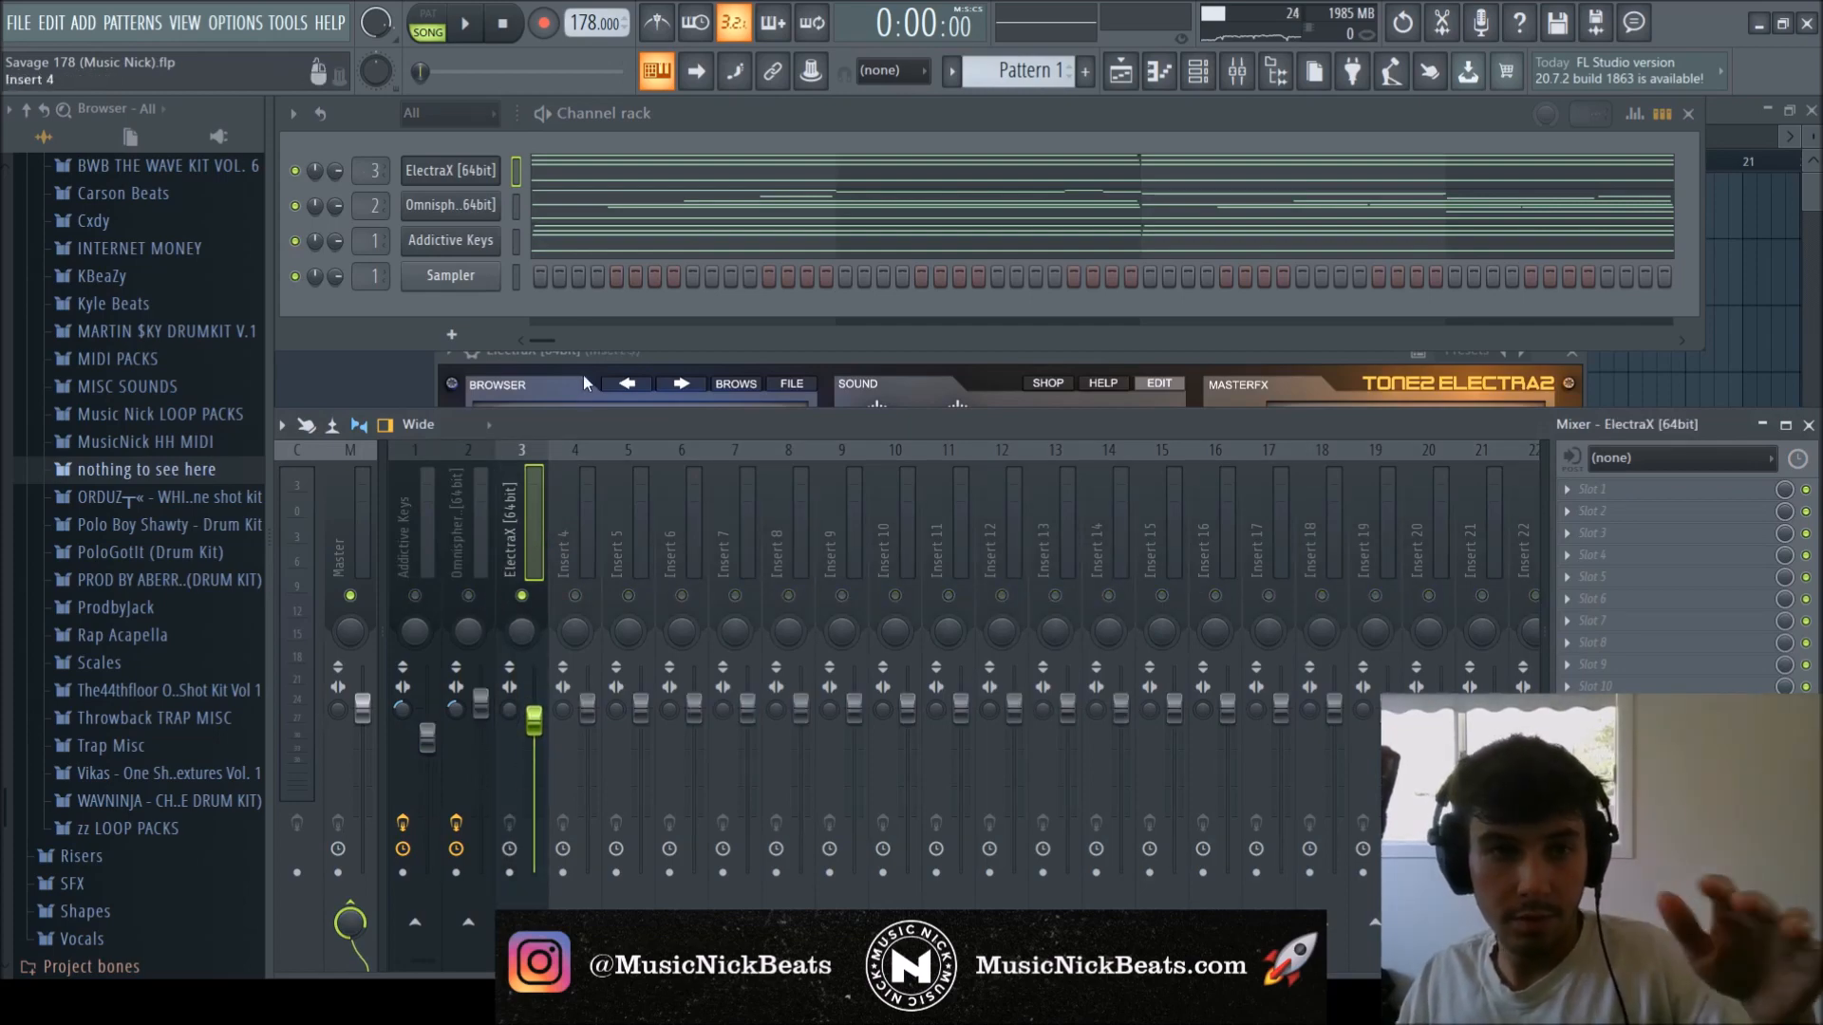
Load the Arp - Superstar preset from the !MUSICNICK - Andromeda Arp Bank in ElectraX and close the plugin window.
left_click(894, 390)
left_click_drag(888, 368, 859, 198)
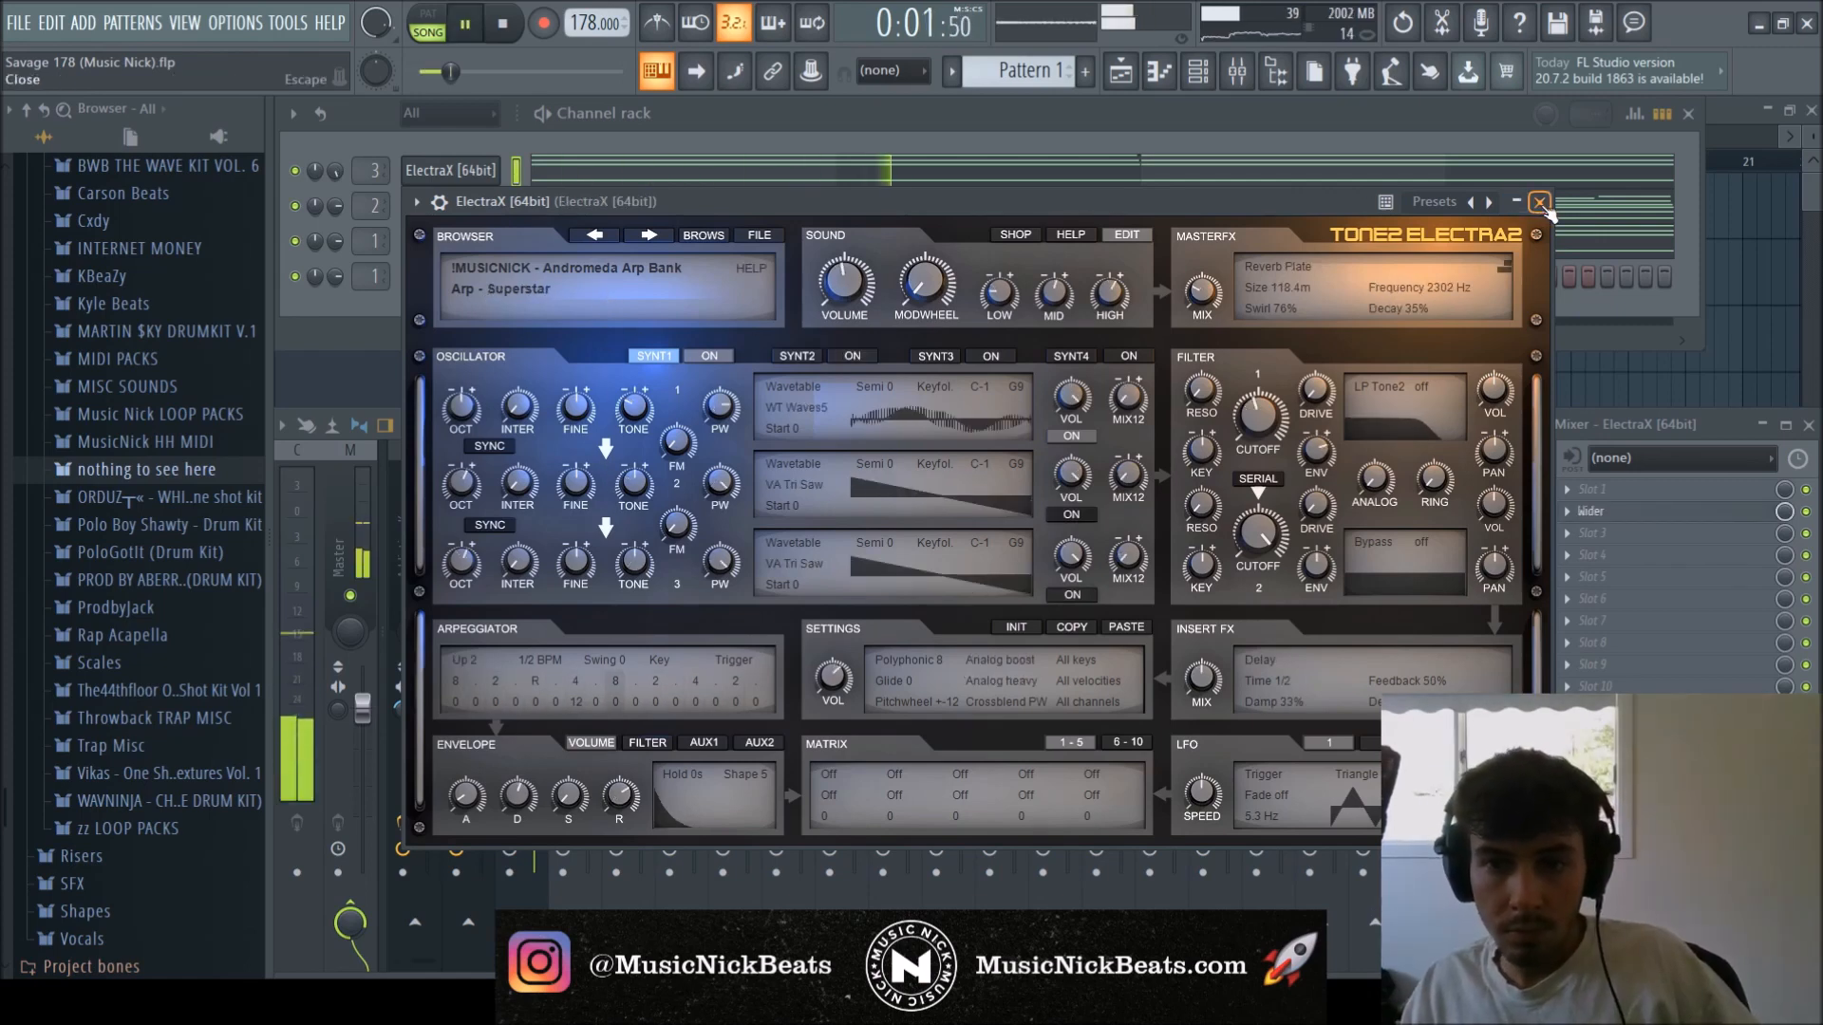
left_click(1539, 203)
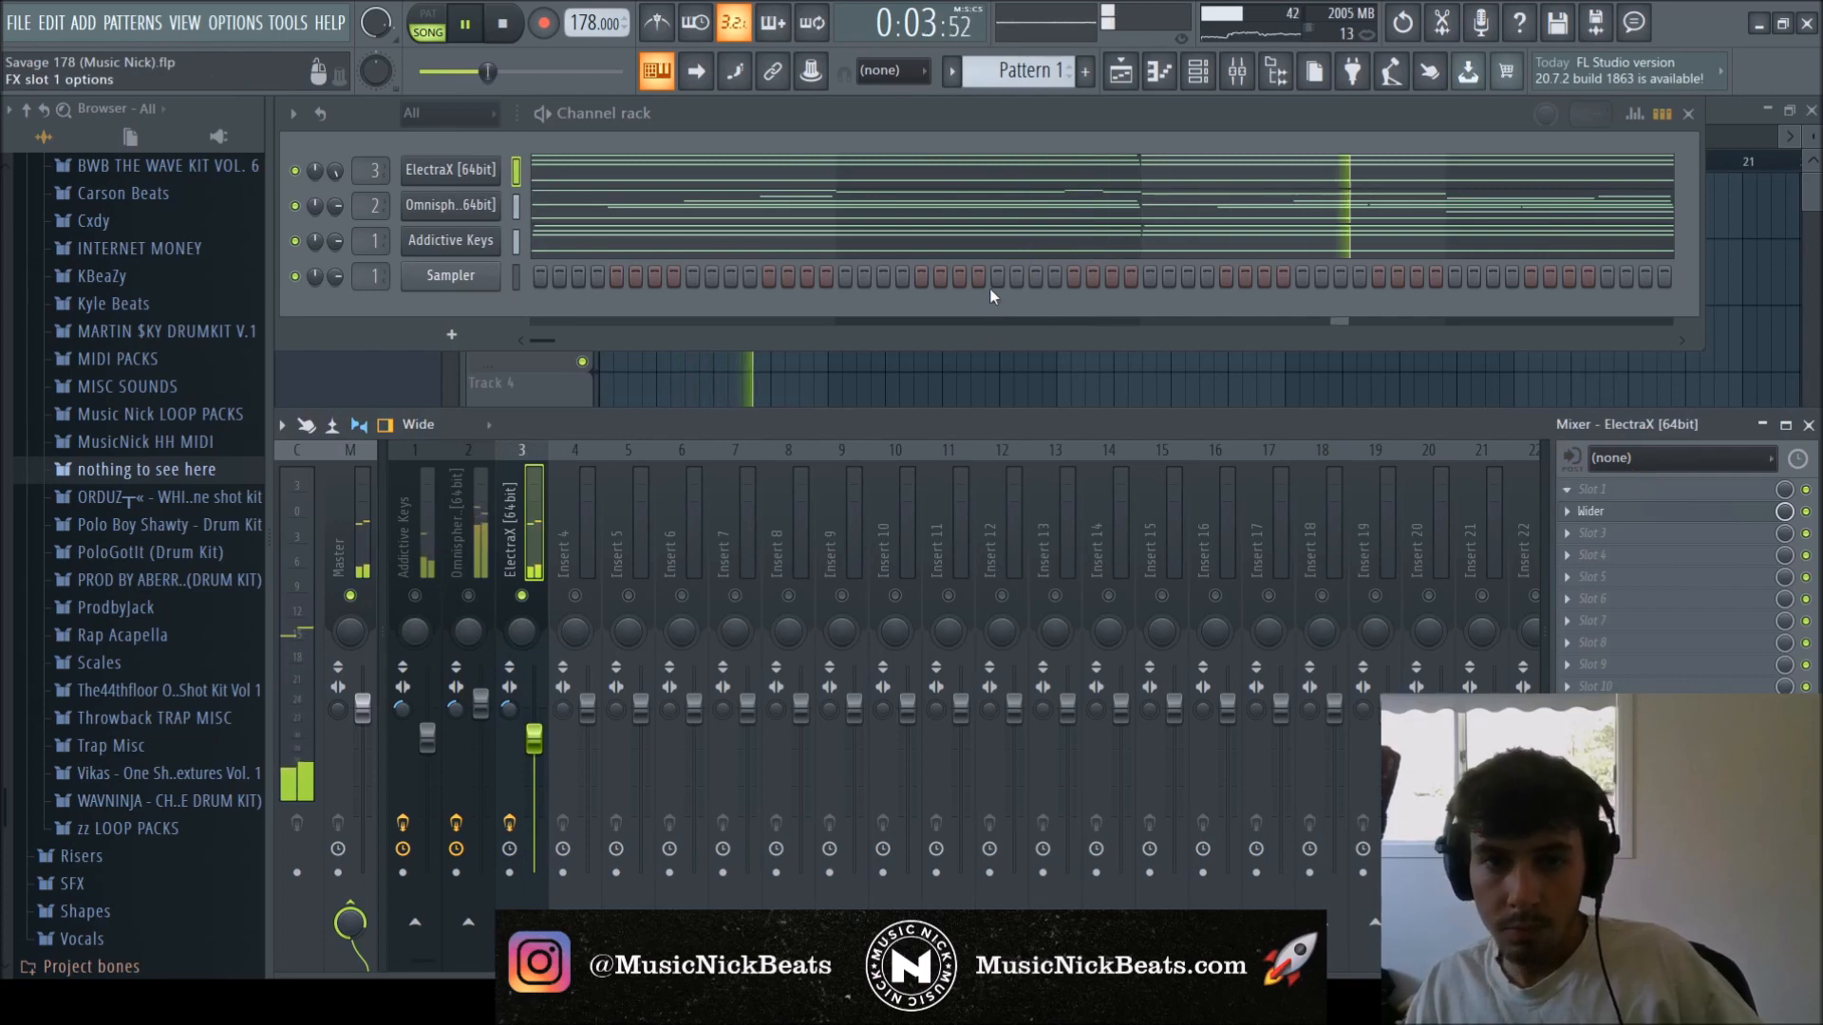
Add Drip in slot 1 of the ElectraX insert with an Apex preset and its Overall amount at about 41%.
left_click(999, 232)
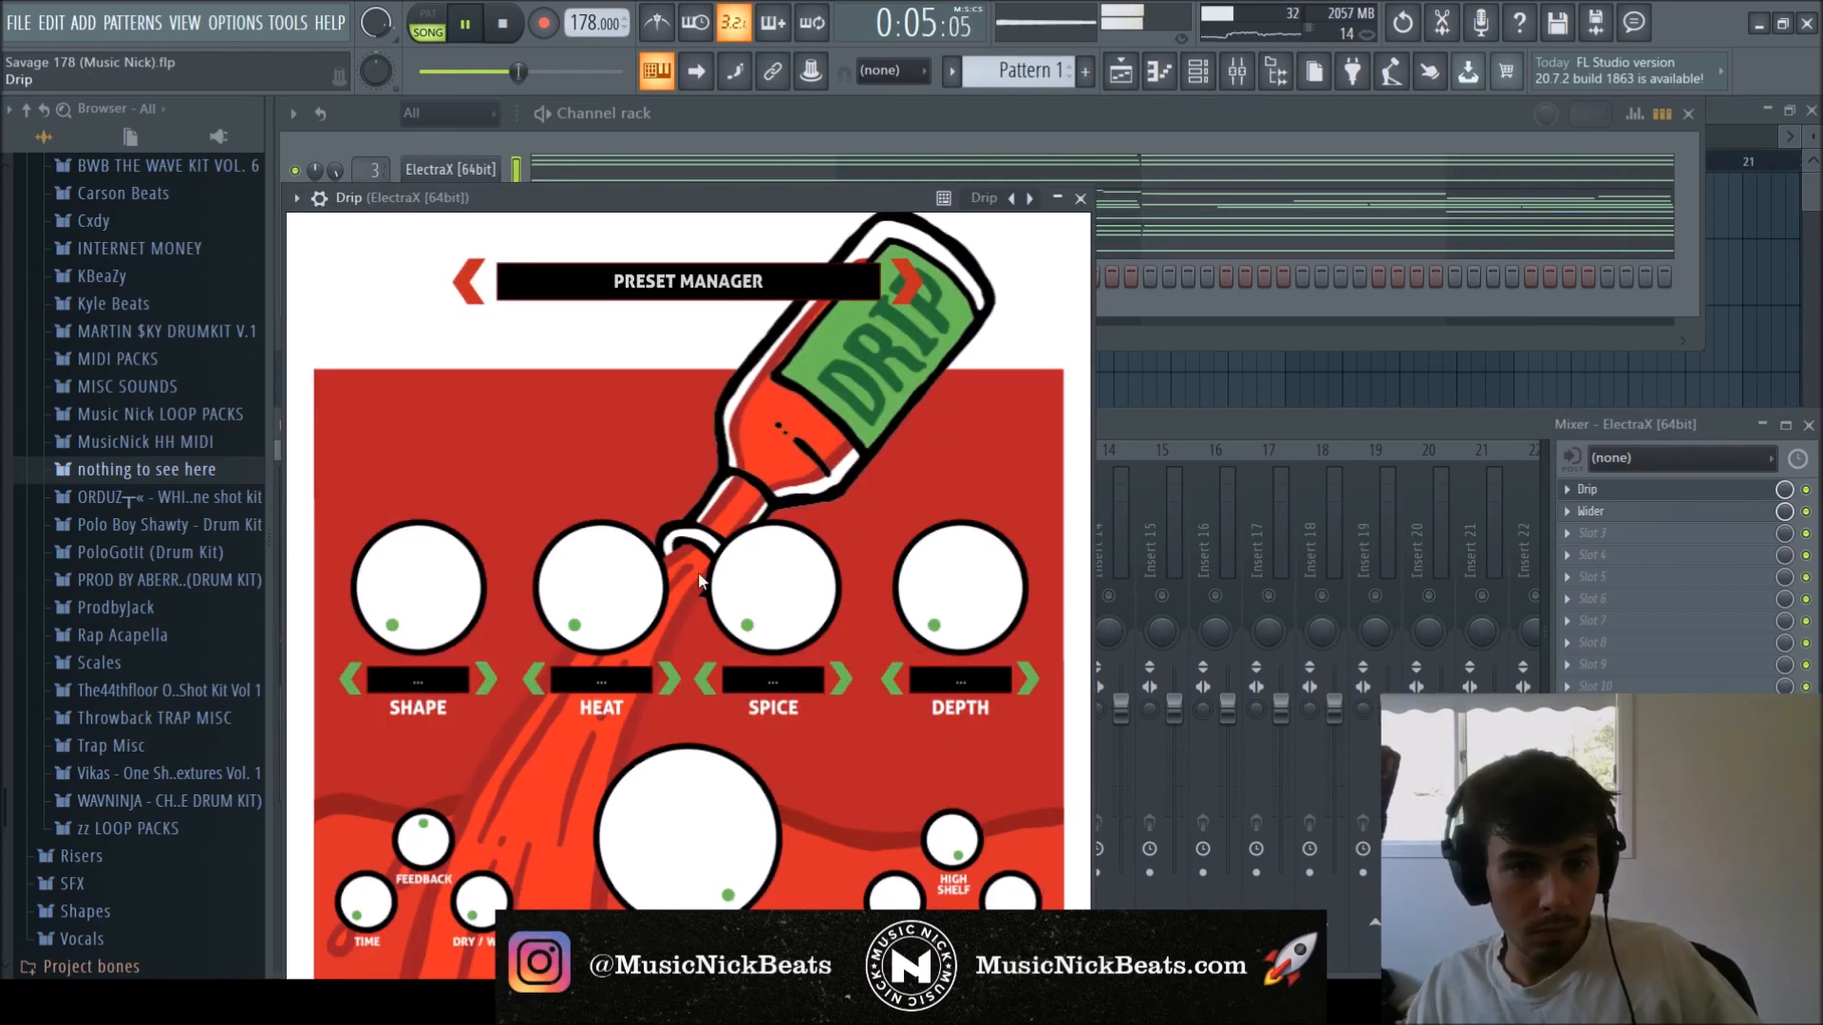
left_click_drag(655, 200, 709, 97)
left_click(744, 178)
left_click(427, 313)
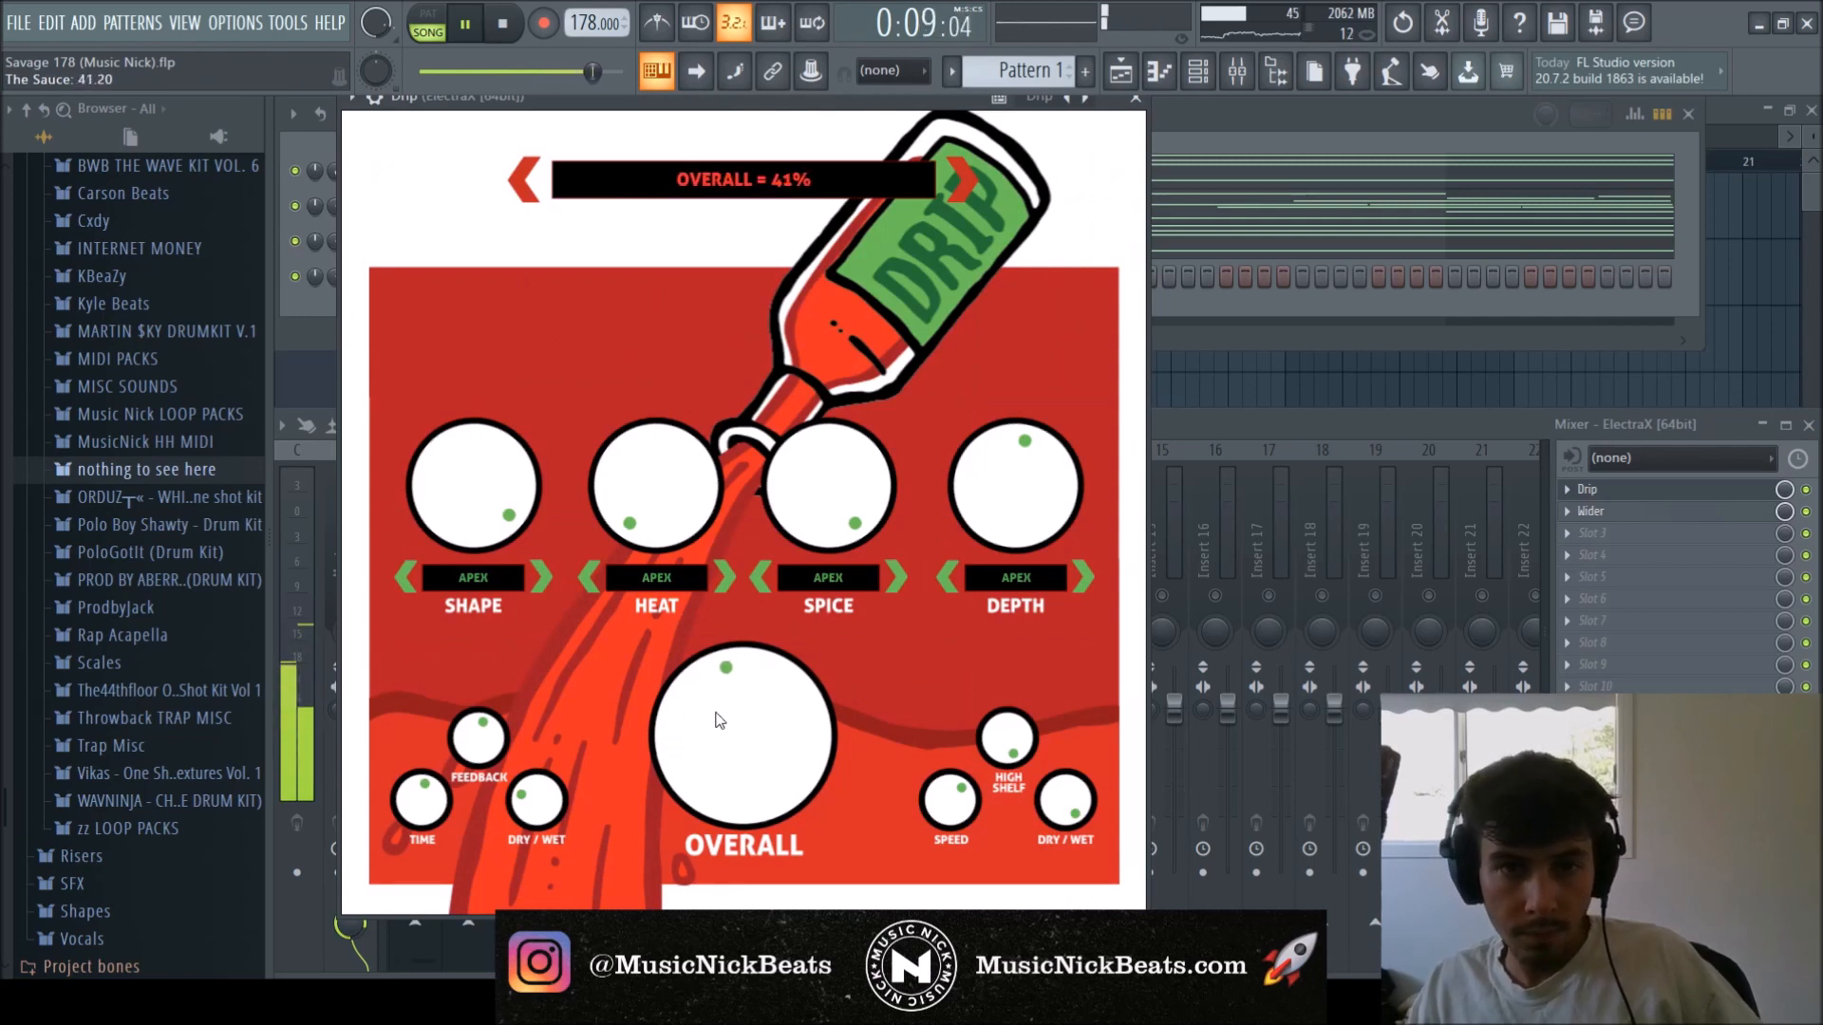
left_click(1135, 97)
Rebalance the melody mix with Omnisphere unmuted, lowering the Addictive Keys fader and slightly raising ElectraX's.
left_click(456, 670)
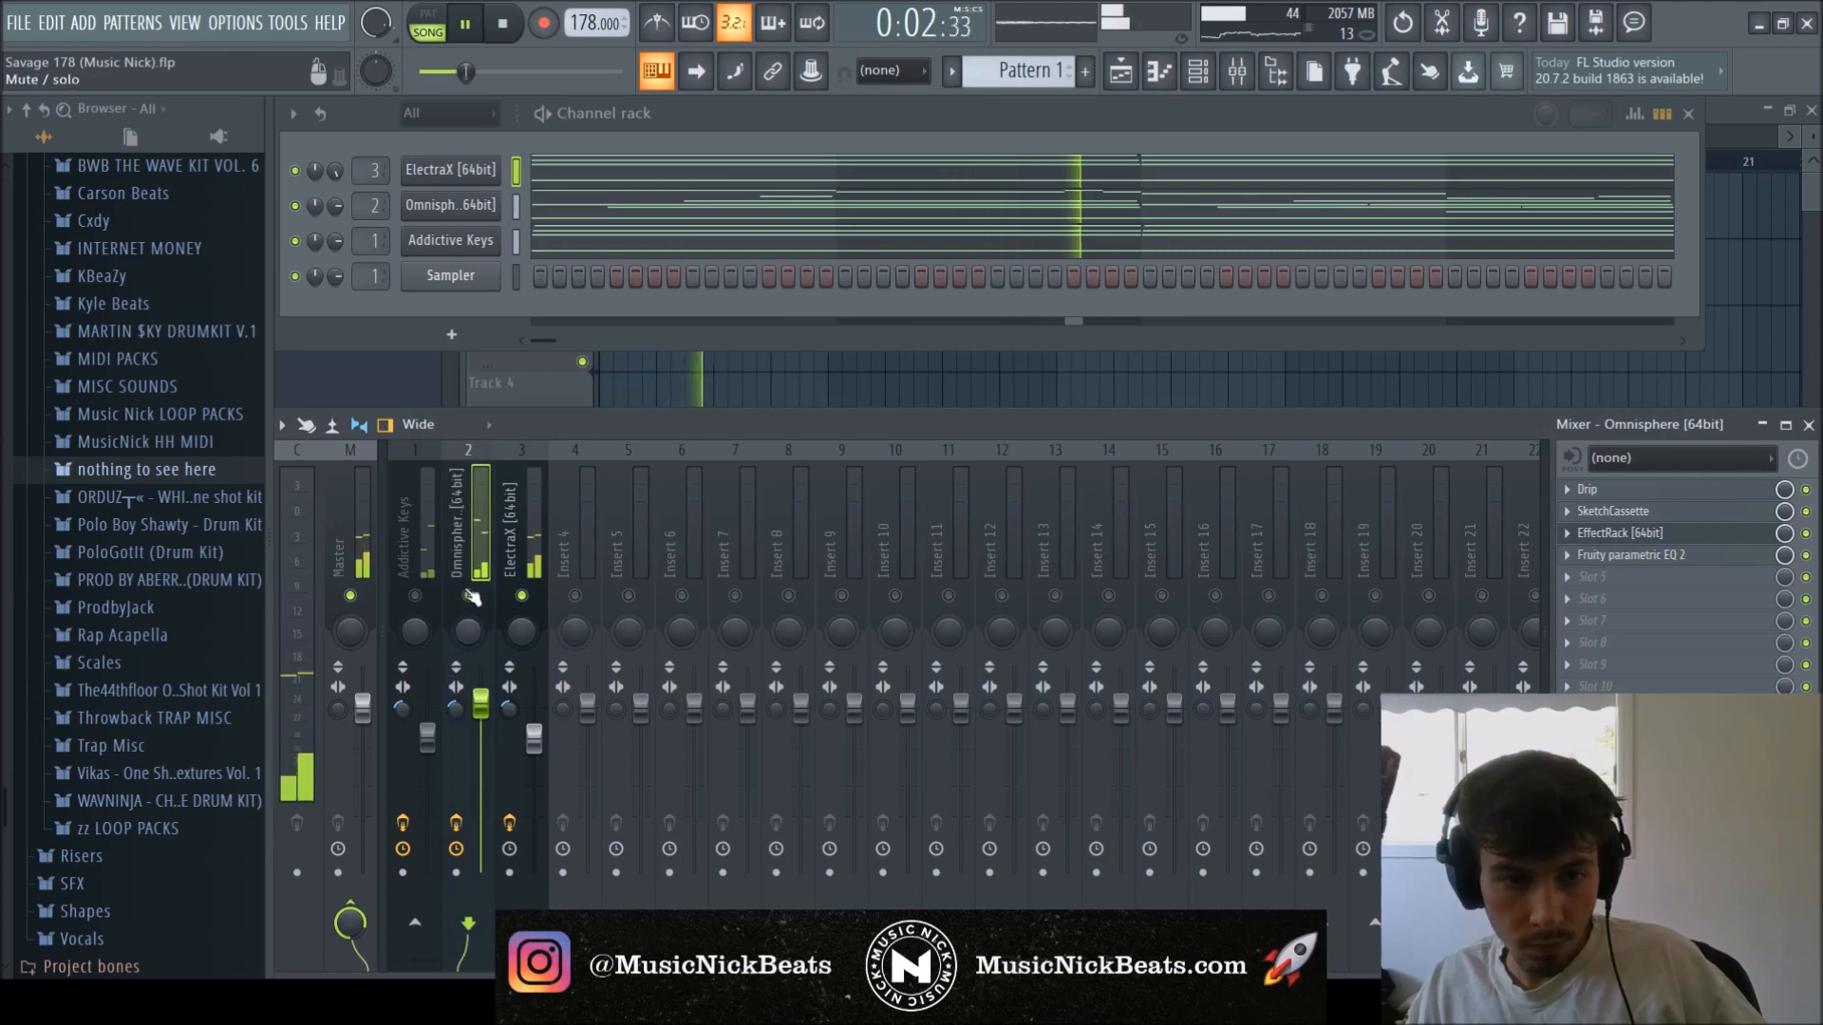
left_click_drag(427, 737, 427, 756)
mouse_move(534, 740)
left_mouse_down()
mouse_move(481, 725)
mouse_move(535, 731)
left_mouse_up()
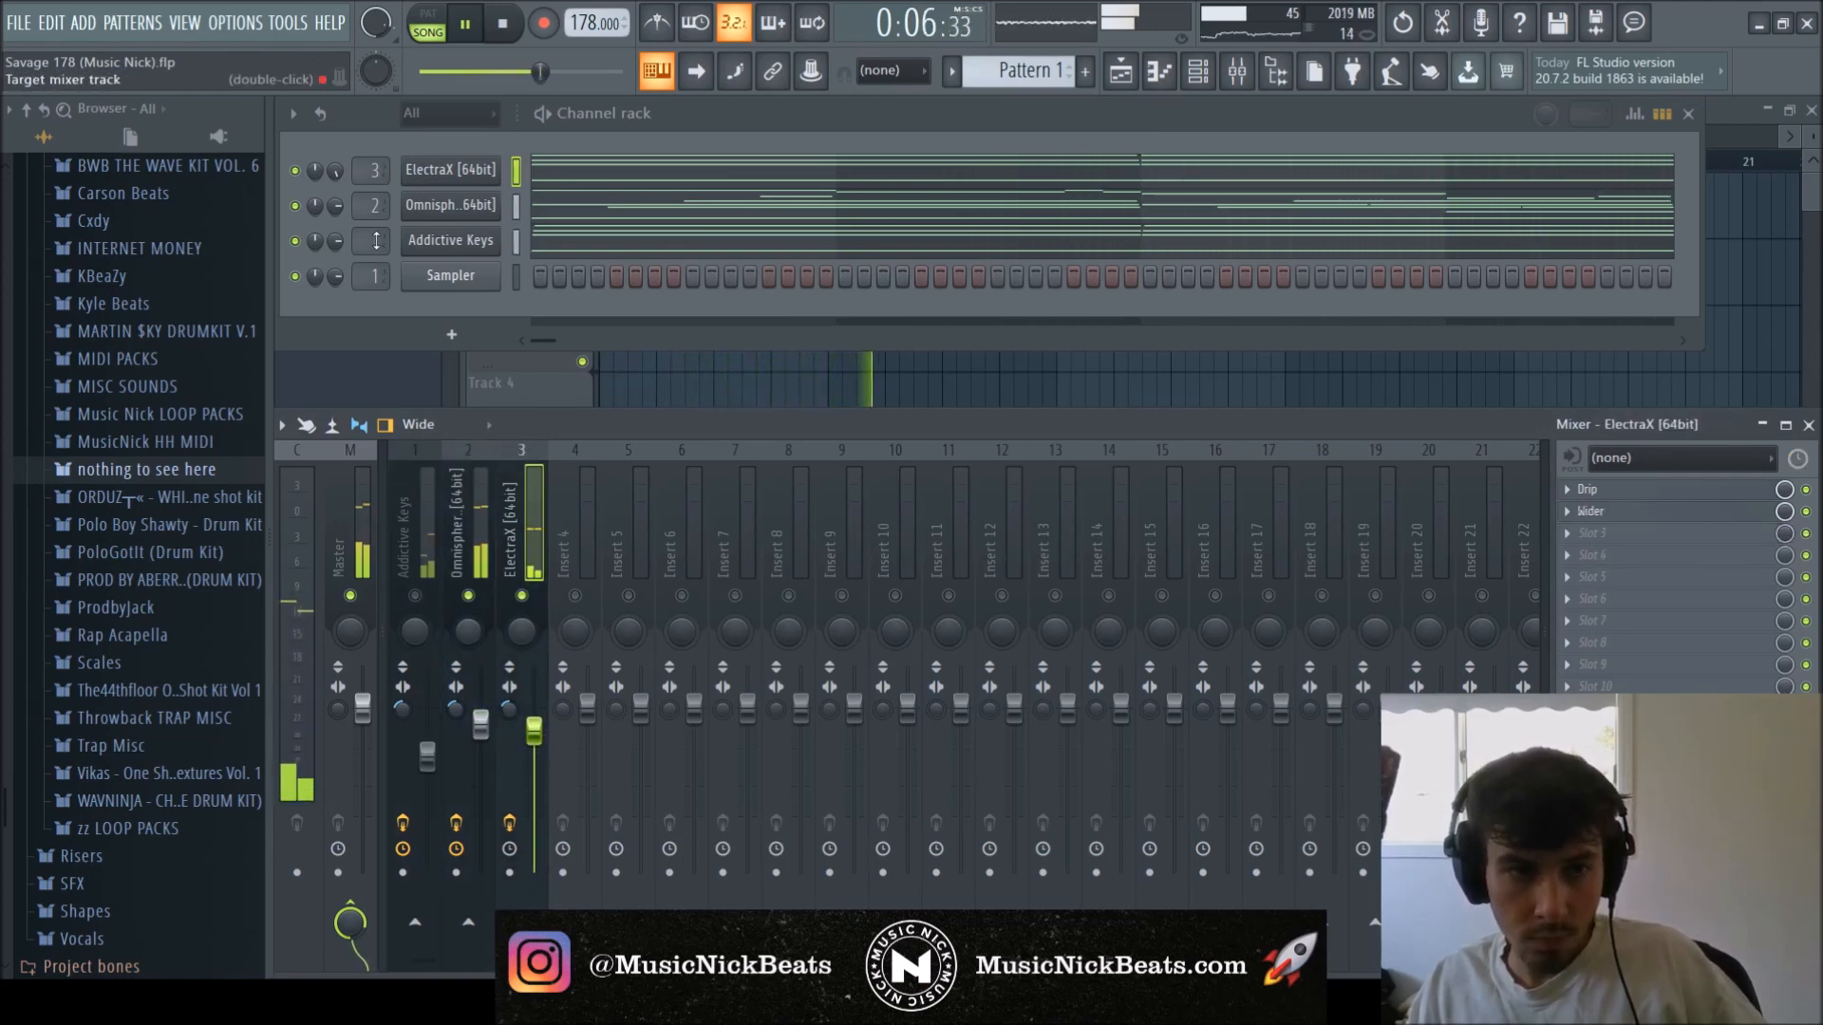
left_click_drag(333, 181, 333, 171)
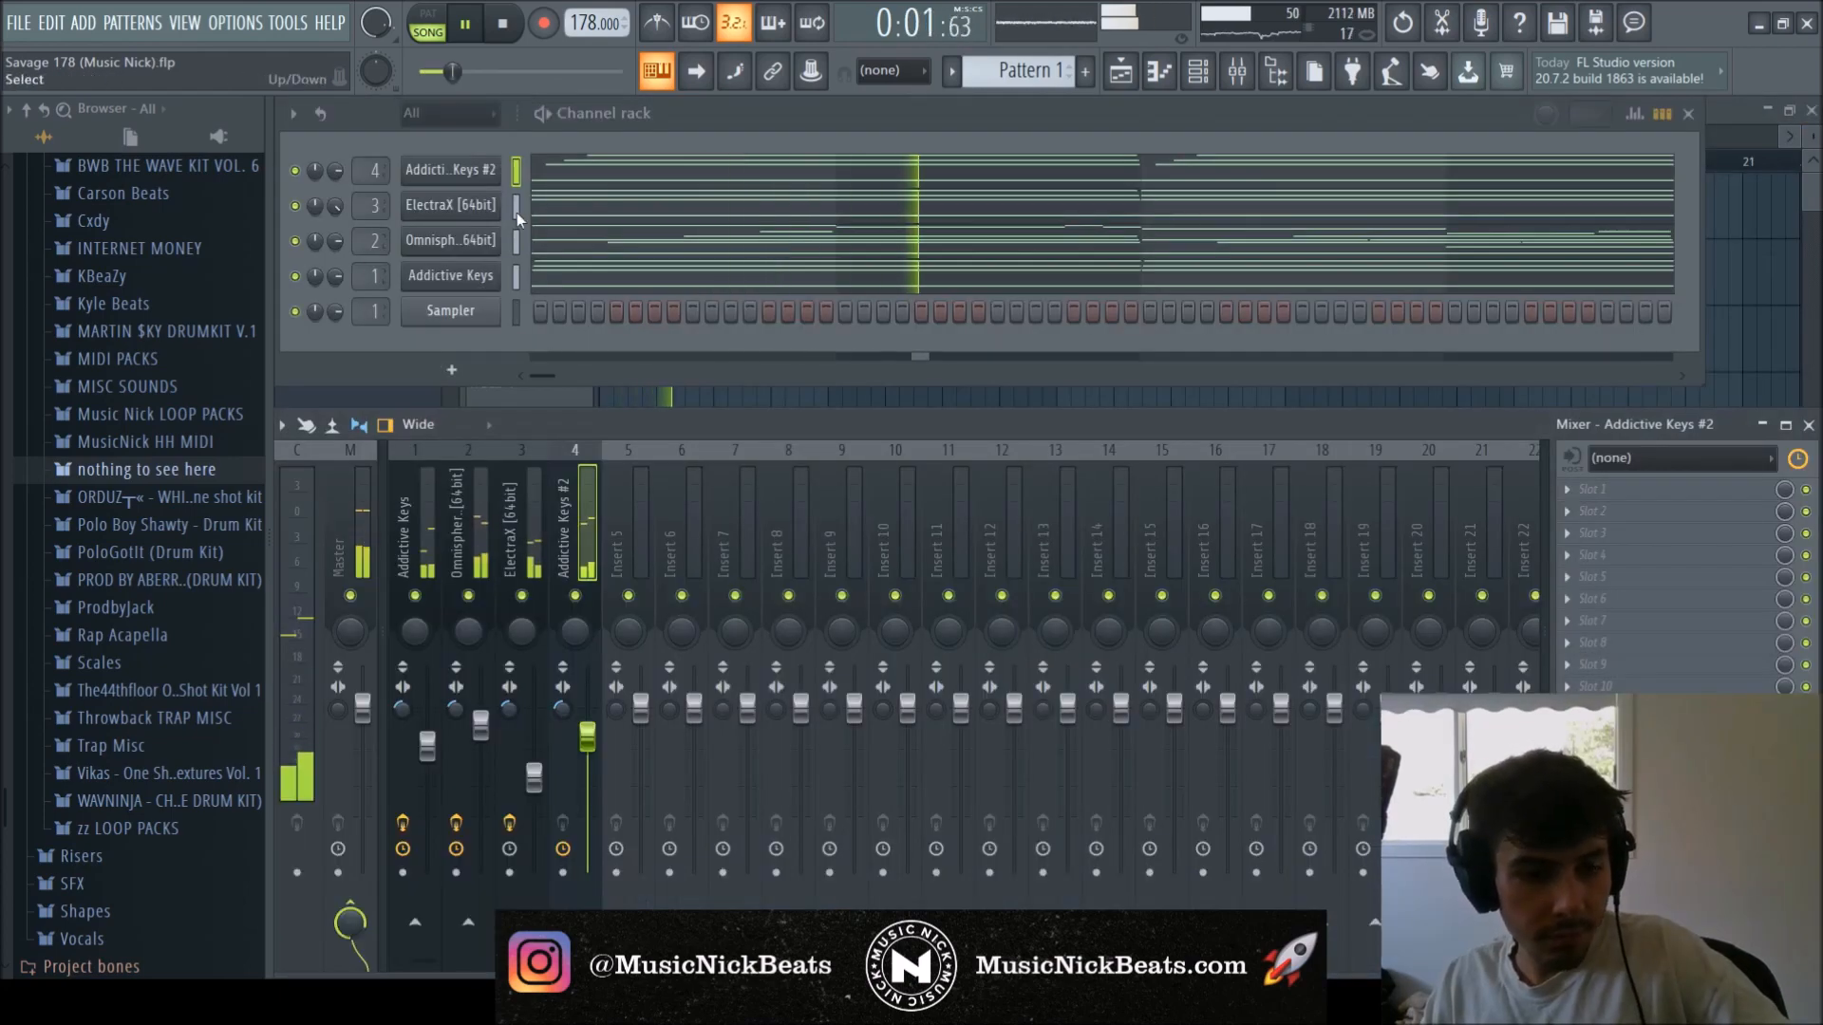
Strum the Addictive Keys #2 chords so their notes start staggered, and transpose them up one octave.
left_click(577, 178)
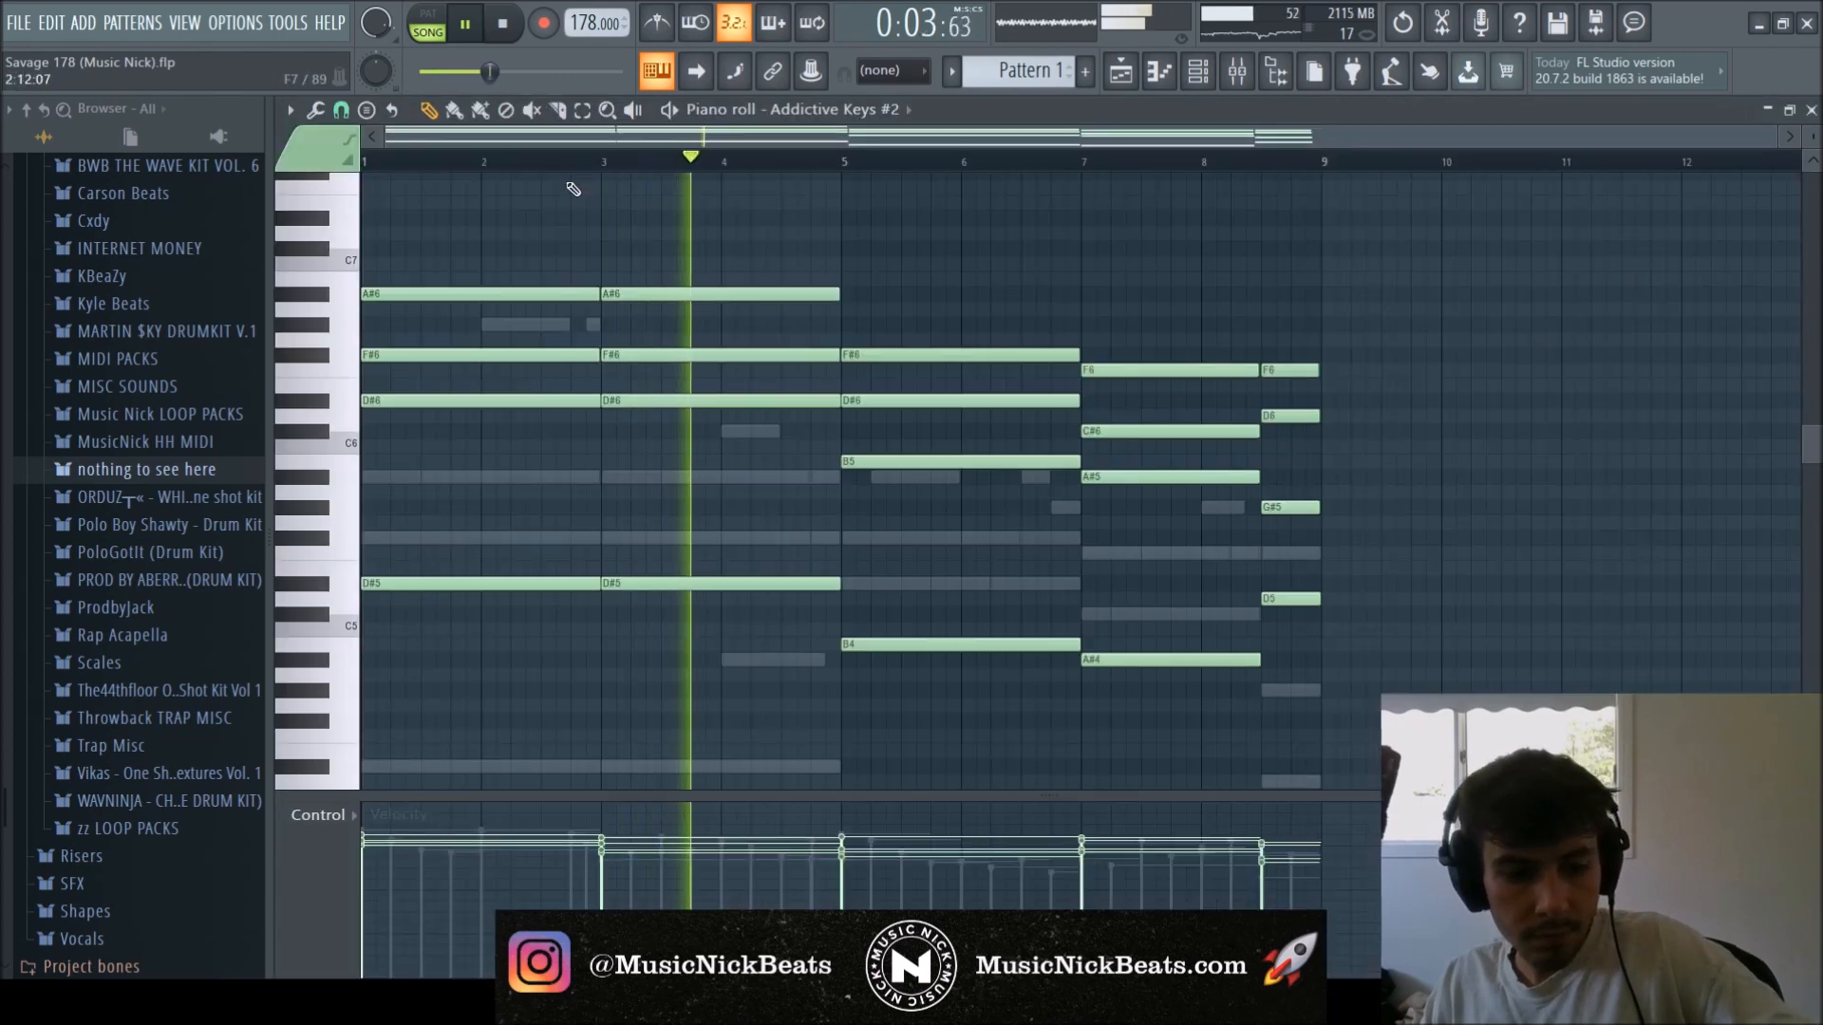
key("alt+s")
mouse_move(1273, 459)
left_mouse_down()
mouse_move(1273, 482)
mouse_move(1312, 488)
mouse_move(1299, 472)
left_mouse_up()
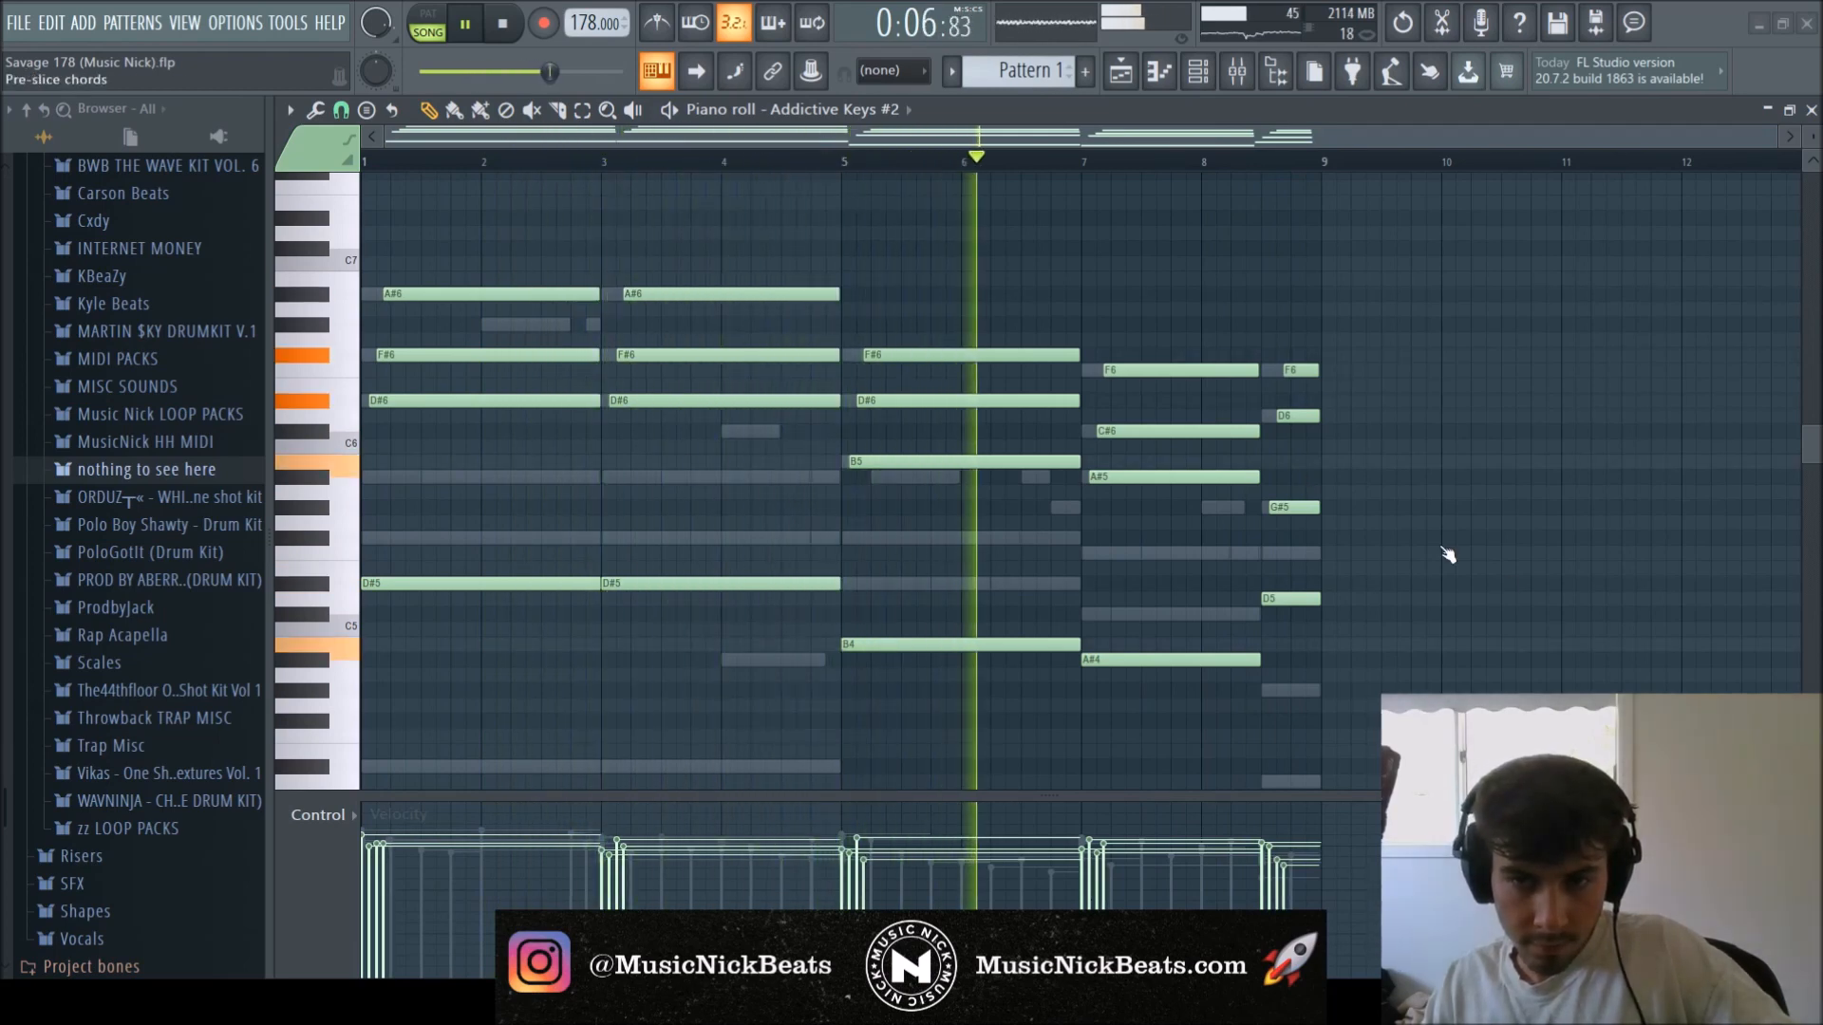
key("ctrl+Up")
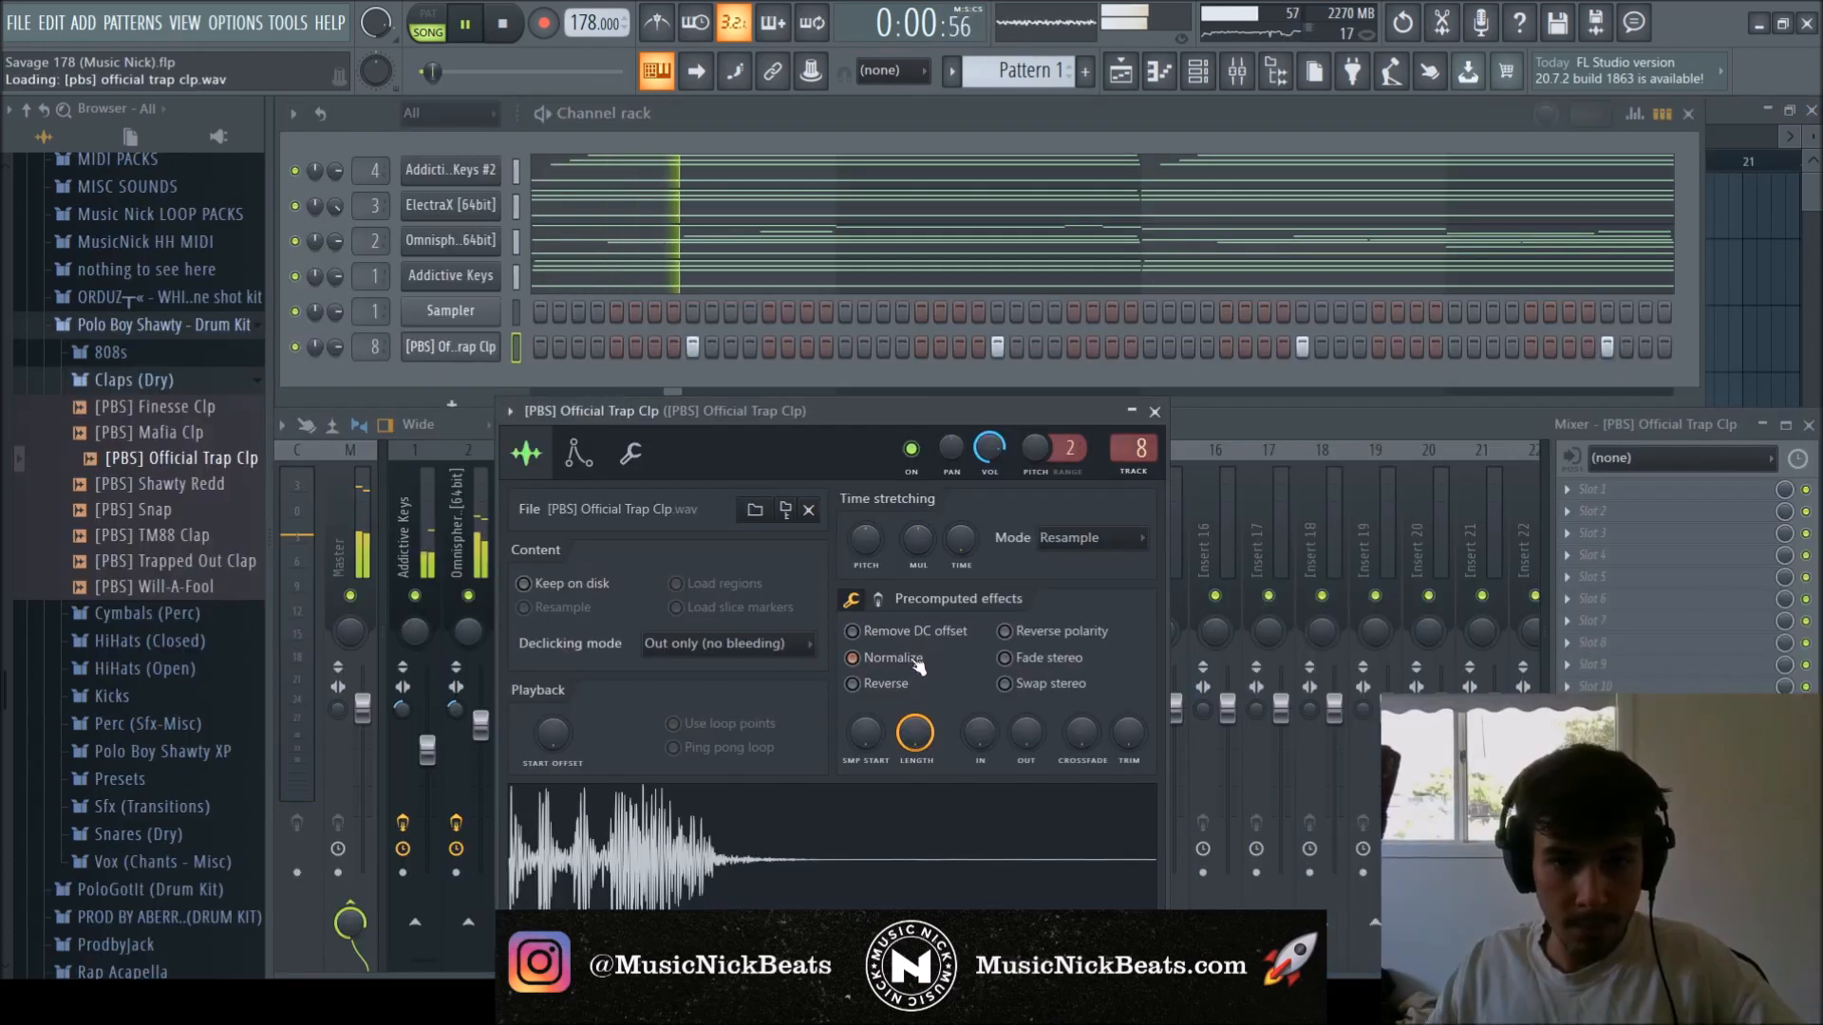
Trim the [PBS] Official Trap Clp sample with normalization off and cut its lows with Fruity Parametric EQ 2.
left_click(881, 658)
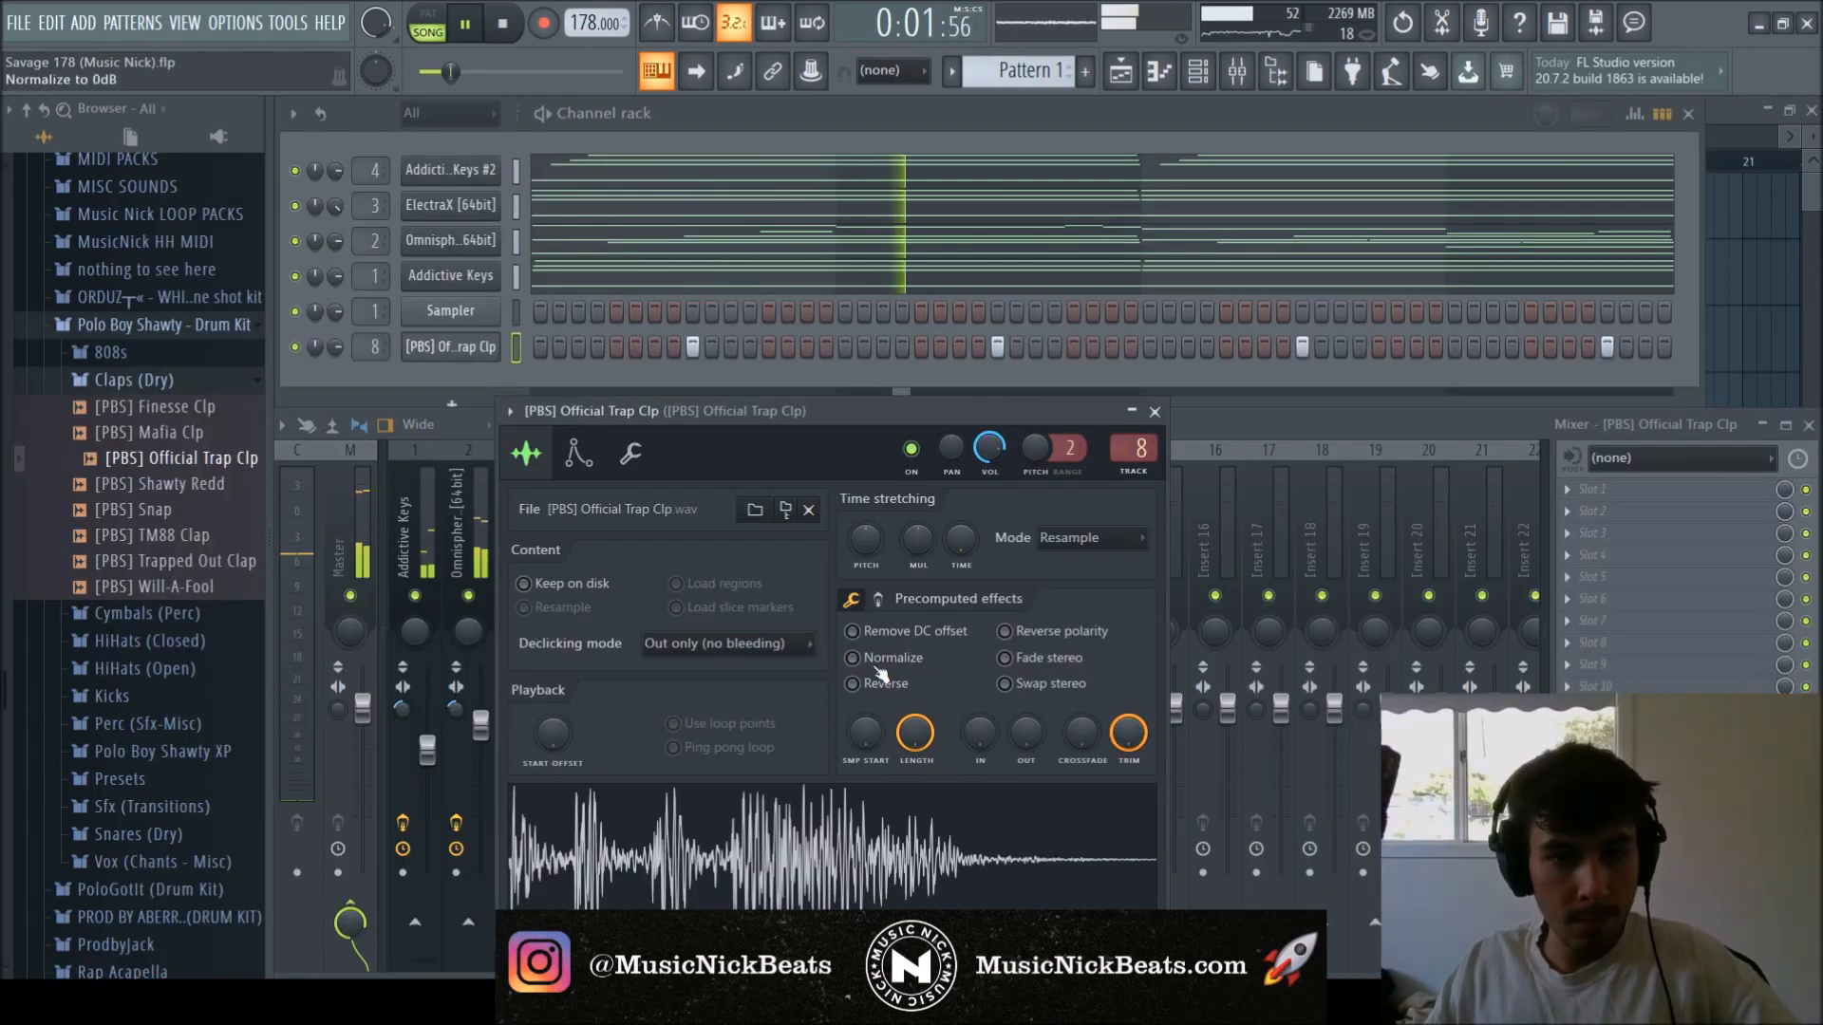
left_click(879, 599)
left_click(852, 687)
left_click_drag(866, 641, 866, 628)
left_click(1142, 414)
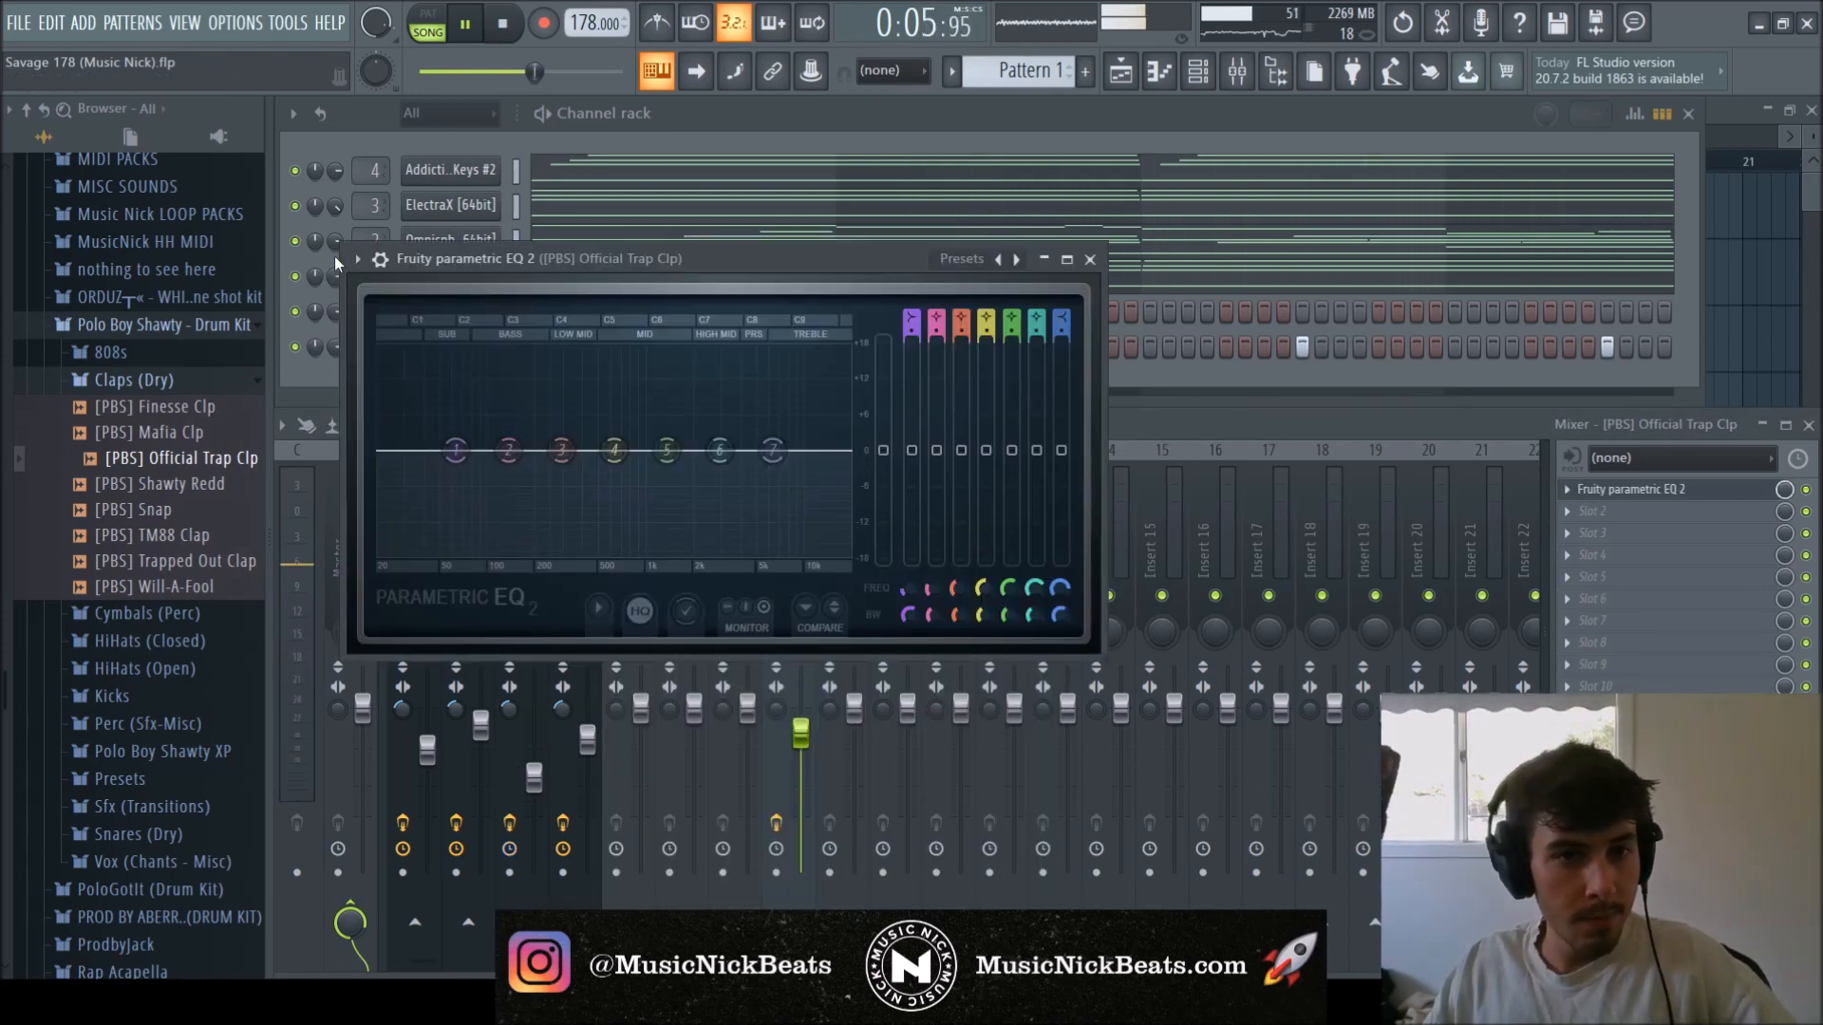
left_click_drag(426, 464, 558, 464)
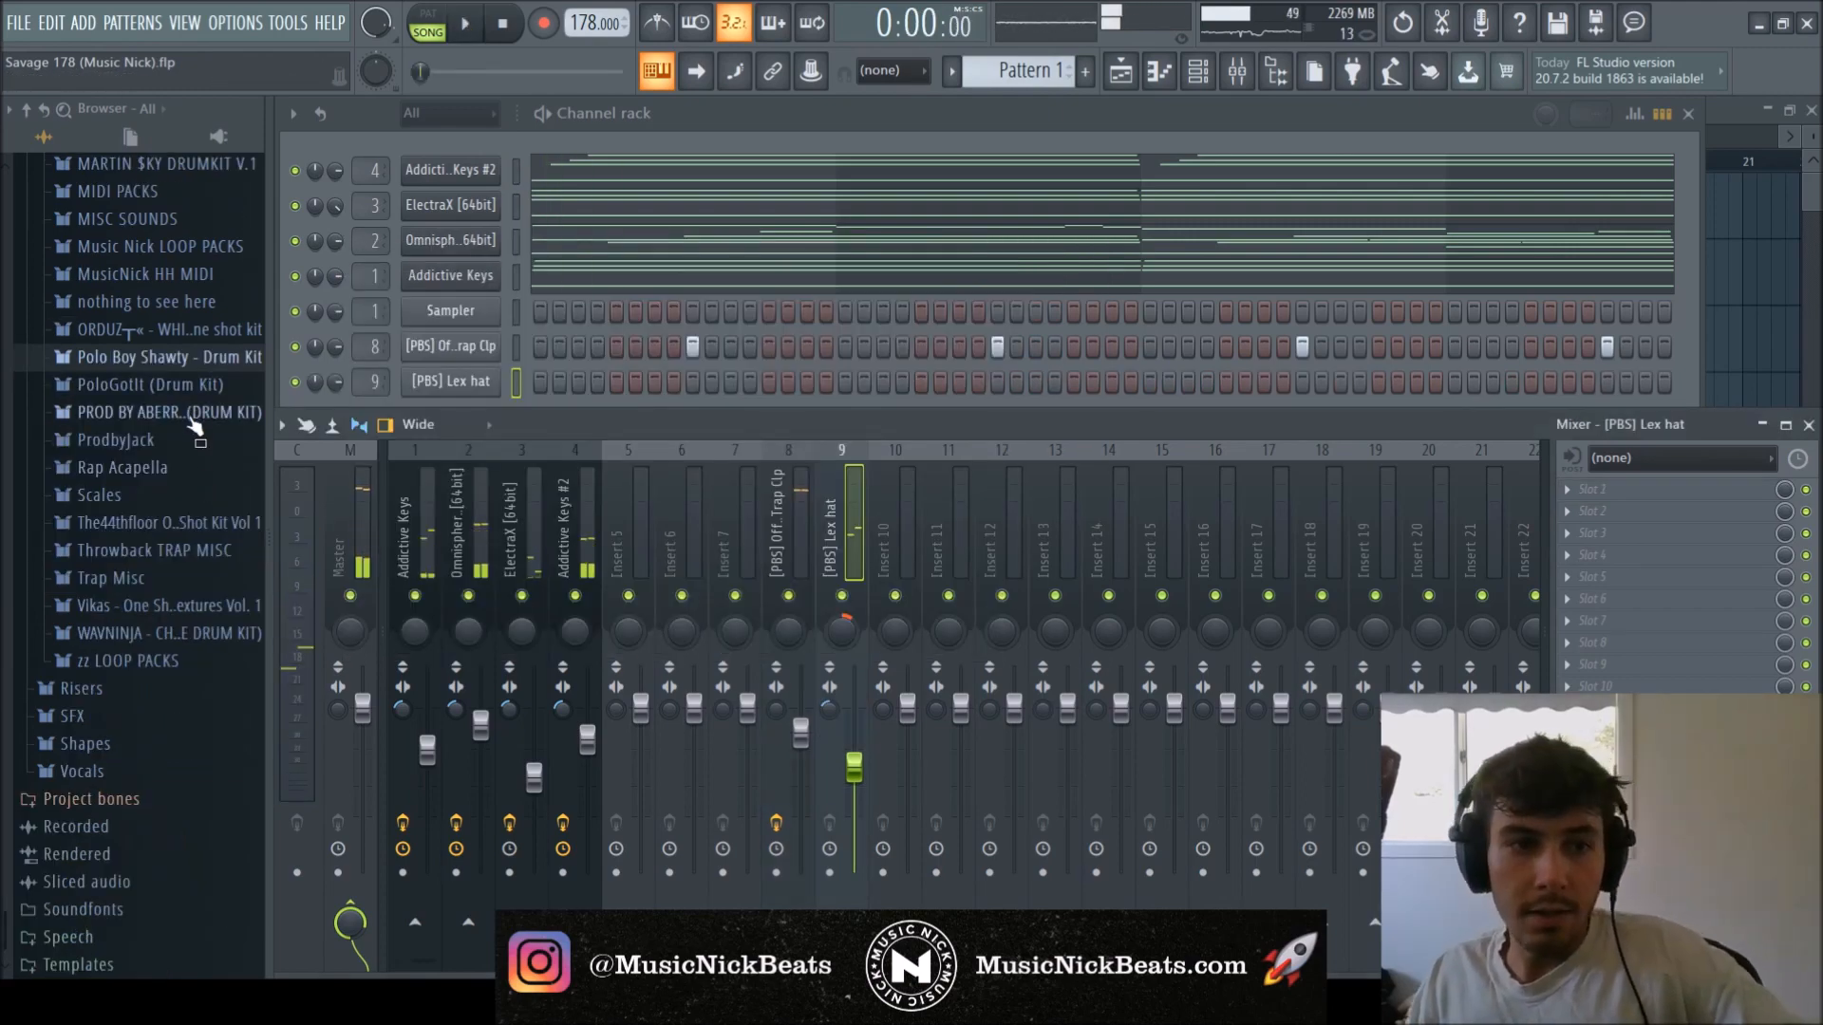
Load the NM - Gusher MIDI pattern from the Nick Mira HH MIDI Kit onto the [PBS] Lex hat channel.
scroll(190, 428, "up", 4)
left_click(139, 389)
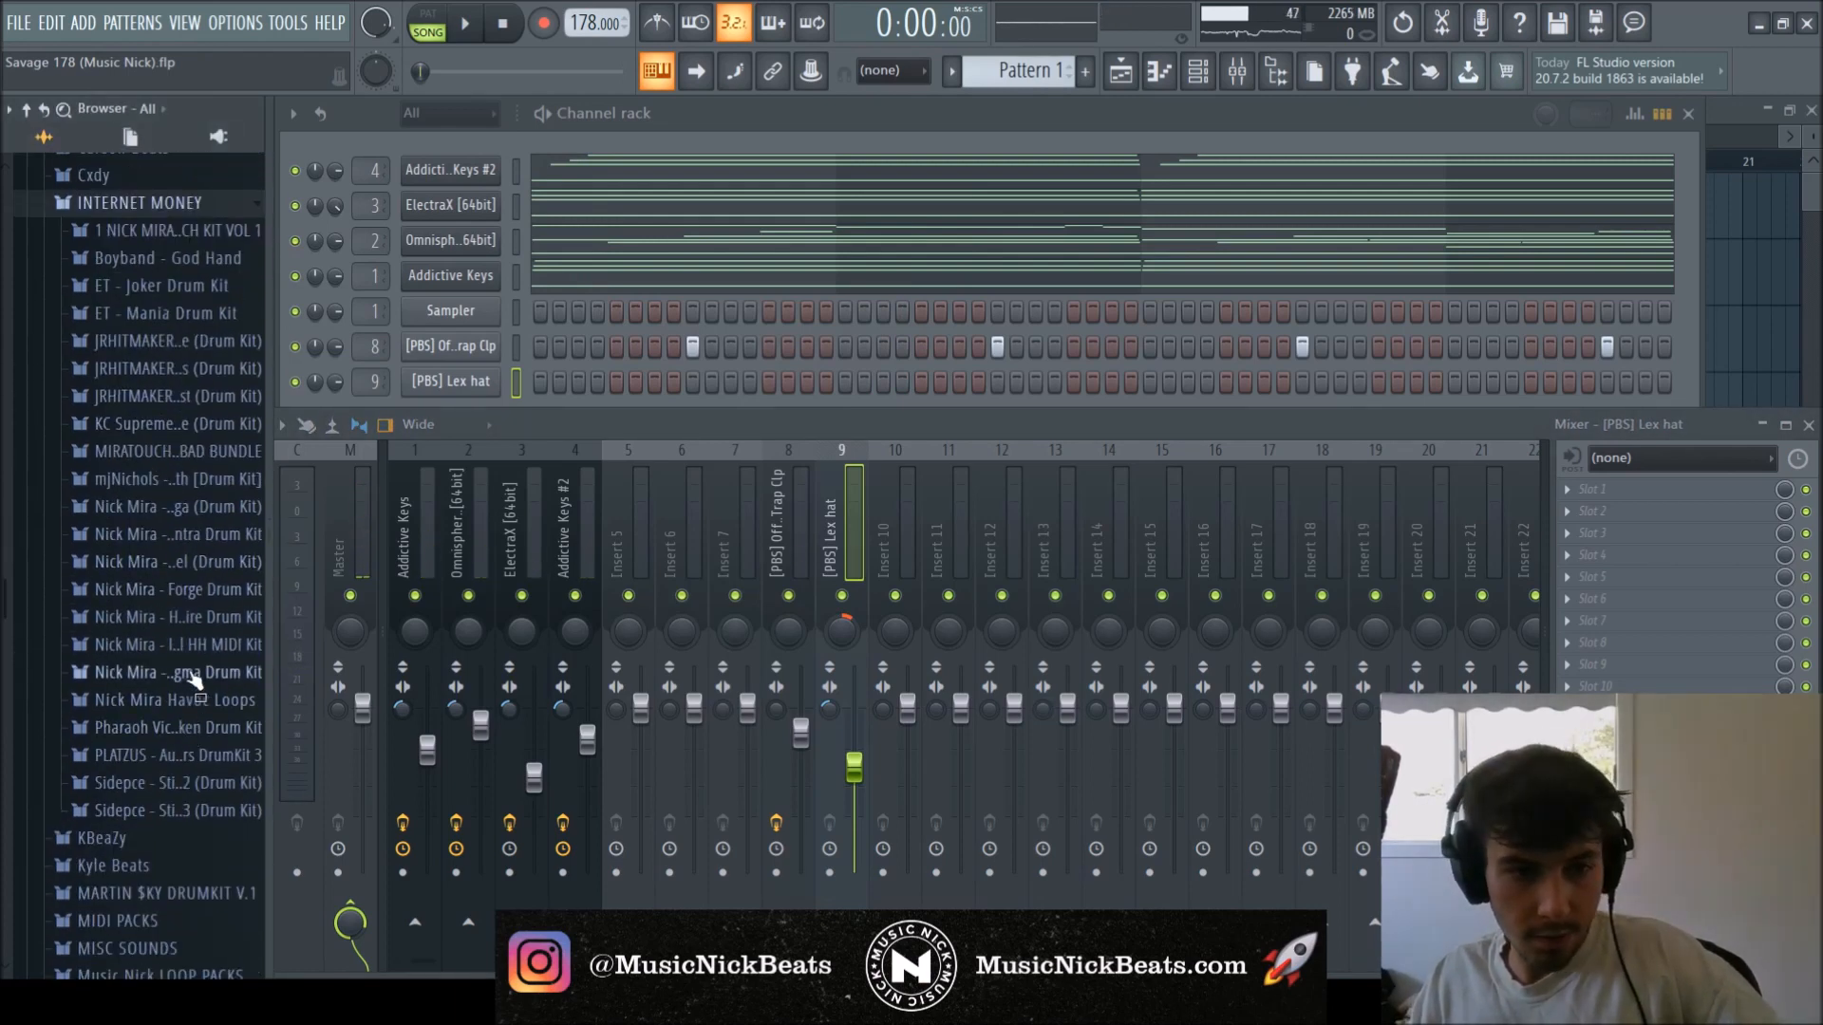
left_click(195, 647)
left_click(686, 128)
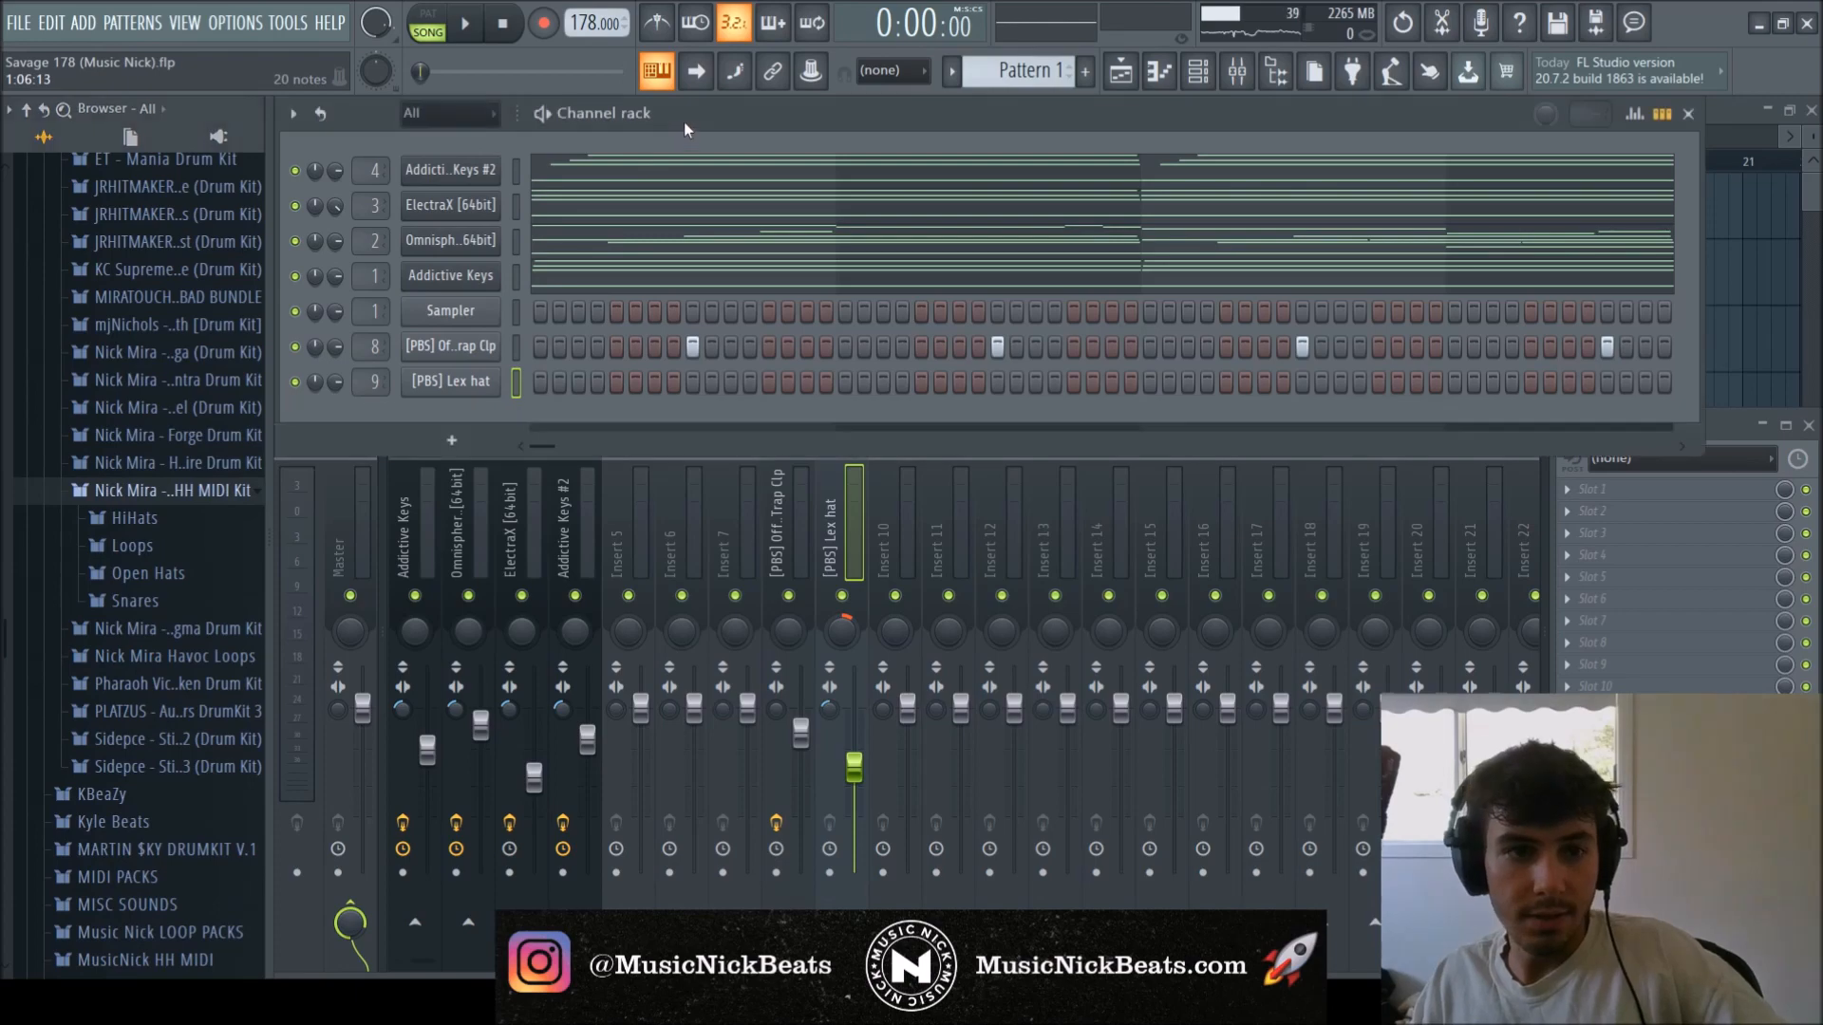
left_click(159, 543)
left_click(164, 500)
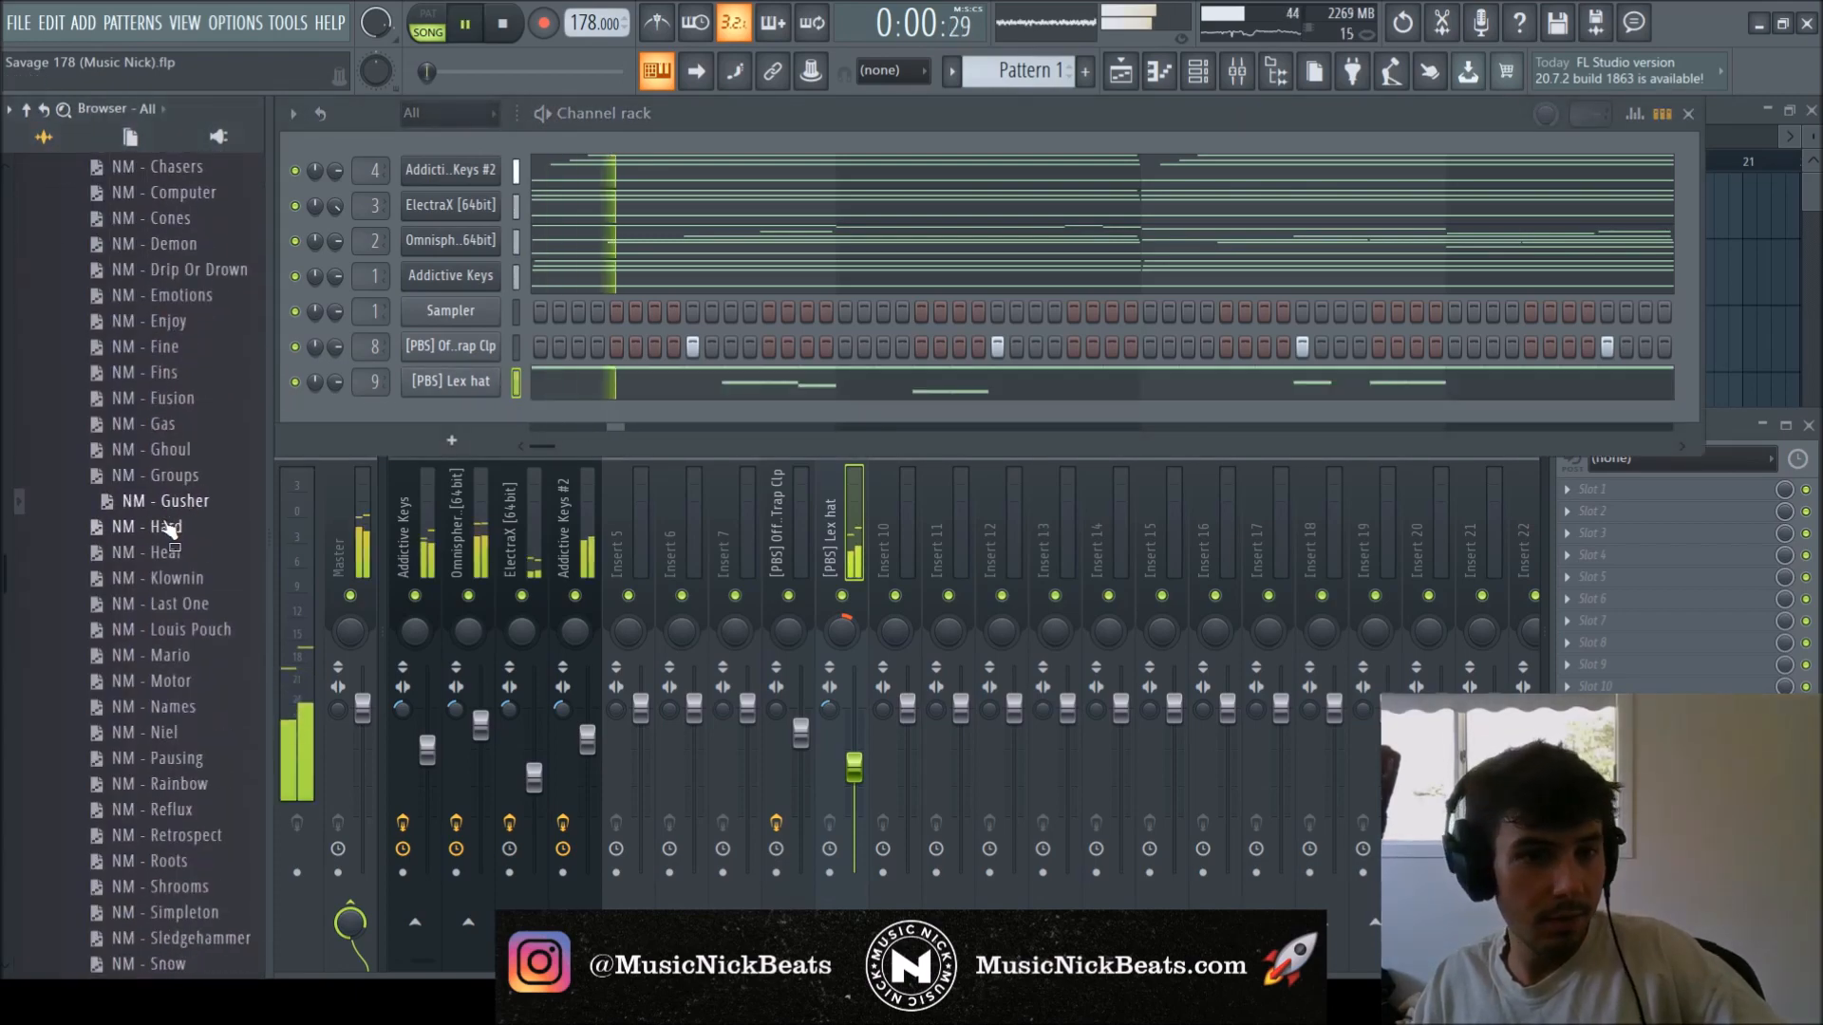
Randomize the velocities of the Lex hat notes in the piano roll and raise all of them.
left_click(626, 384)
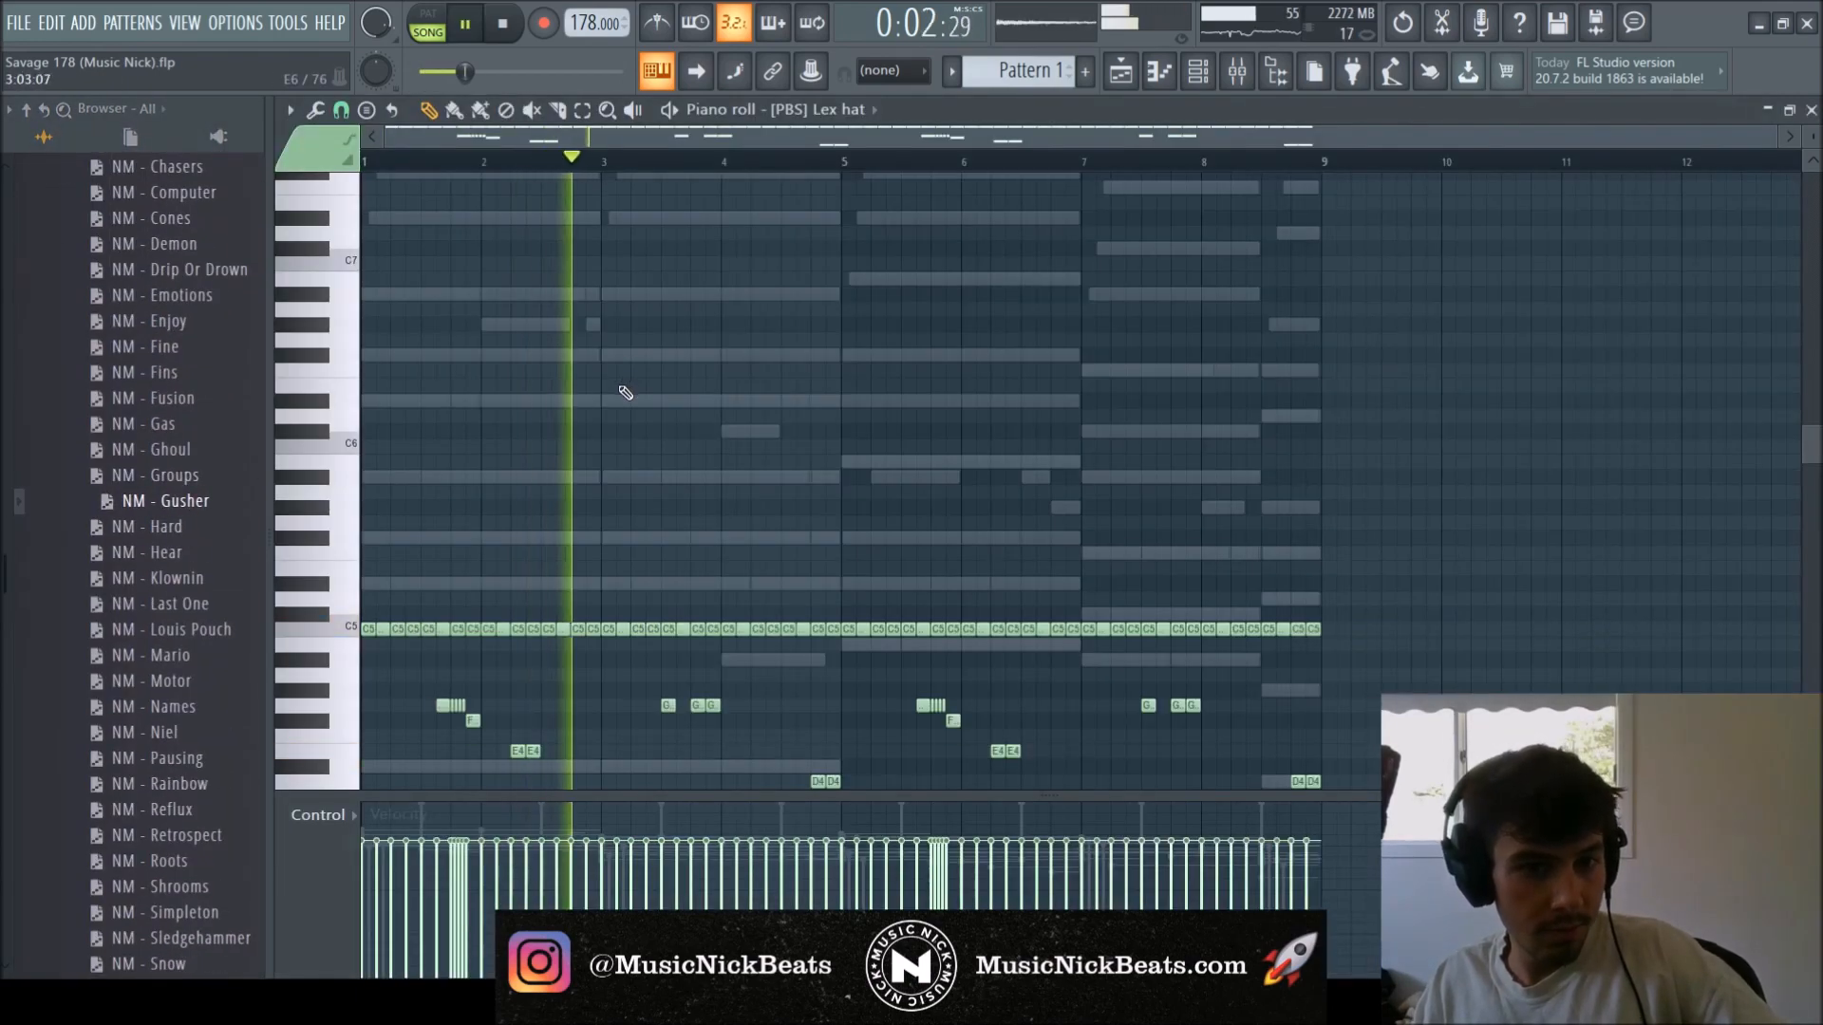
scroll(626, 392, "down", 2)
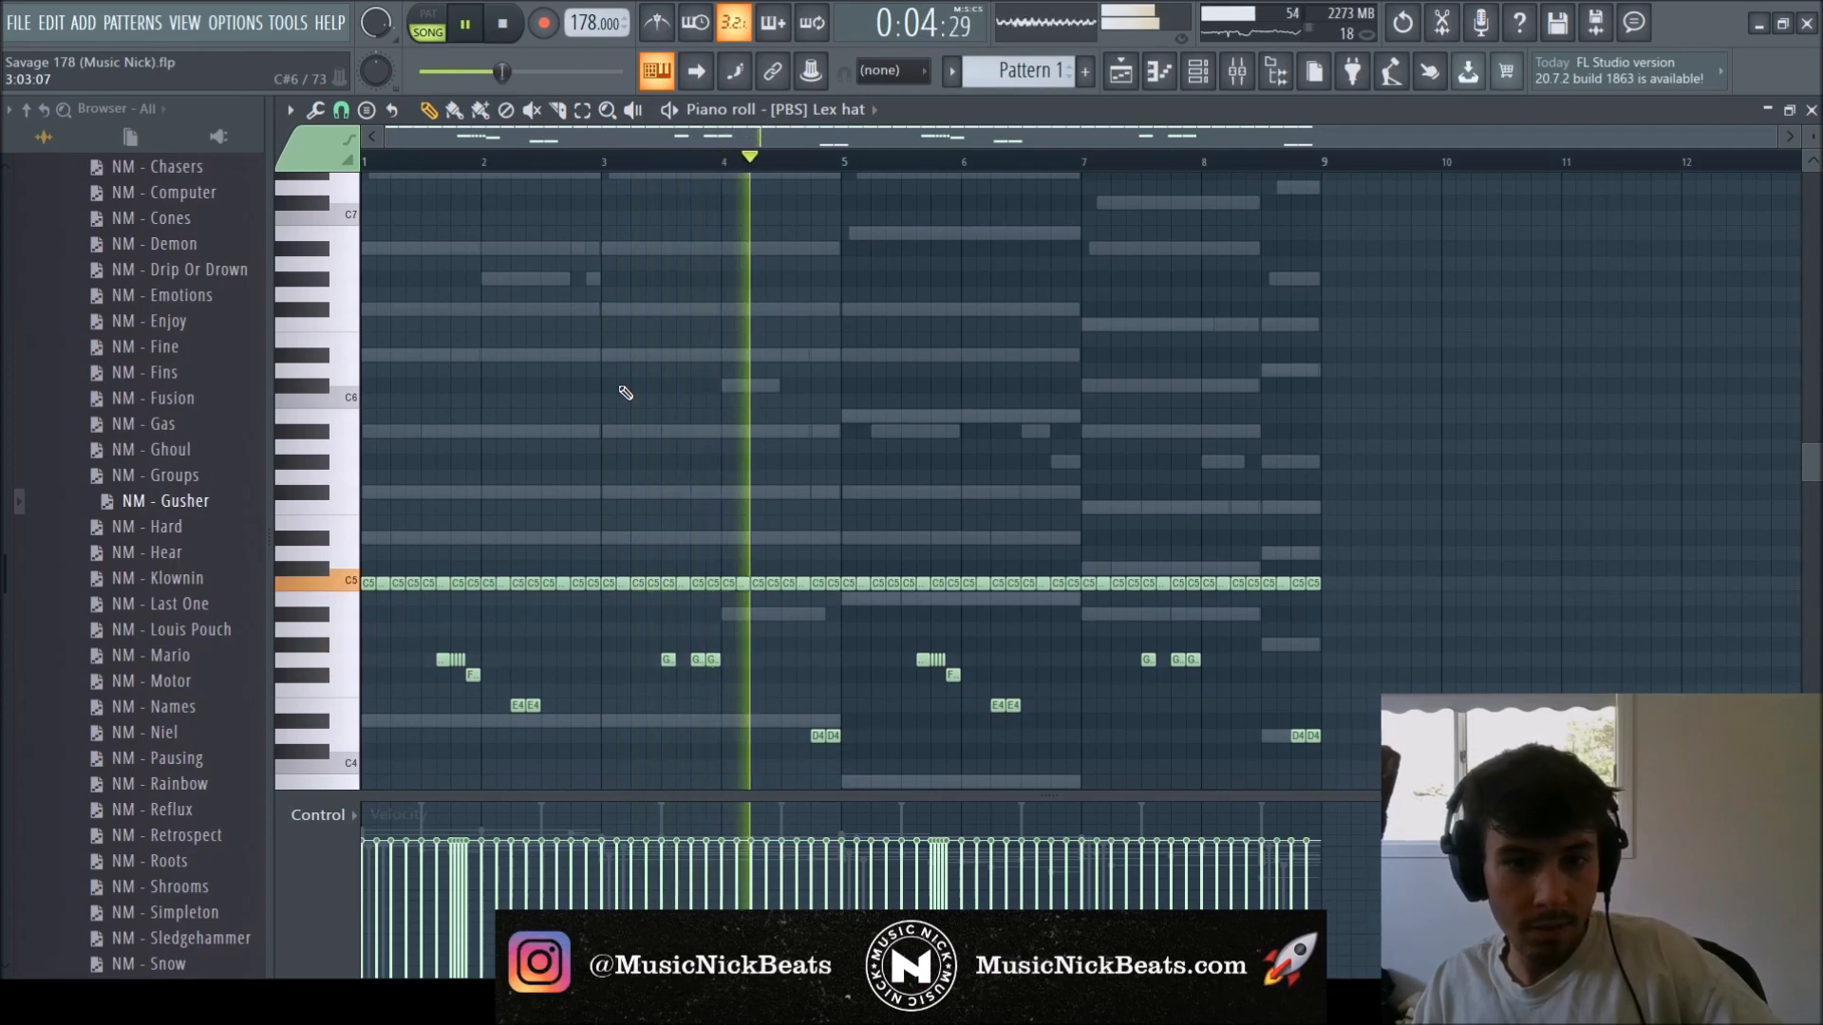
key("alt+r")
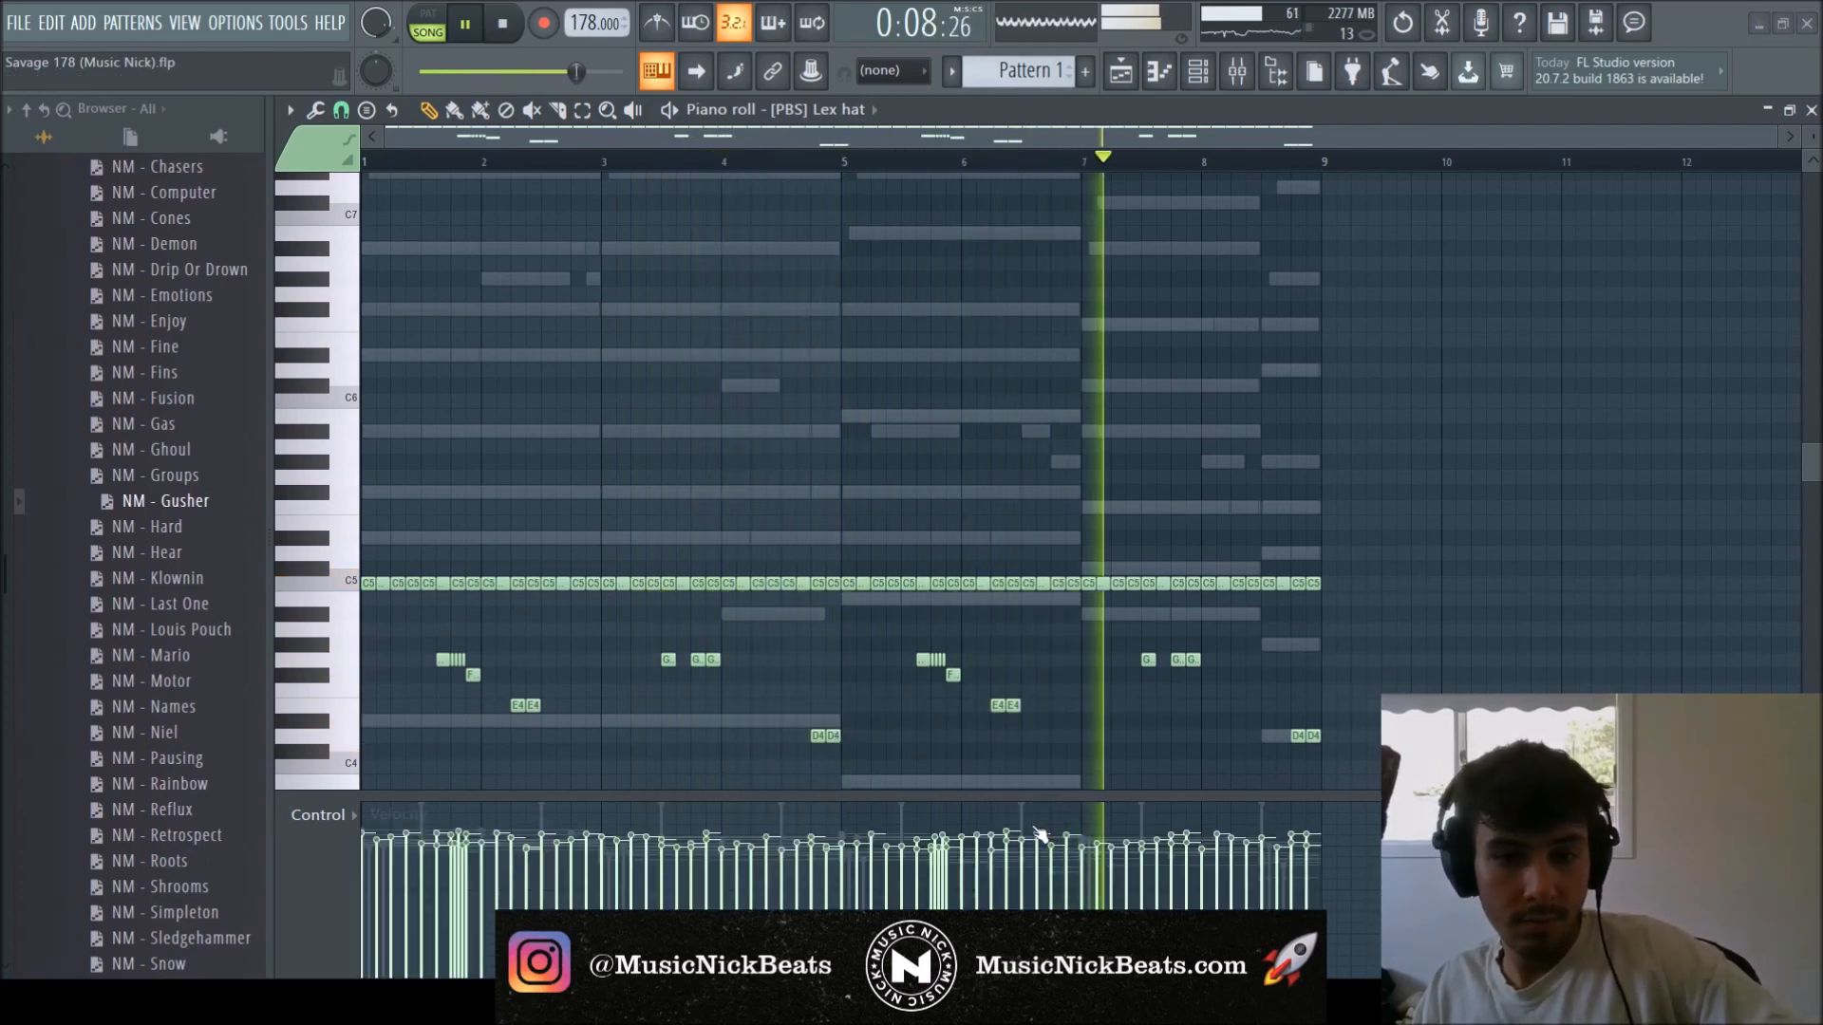
key("ctrl+a")
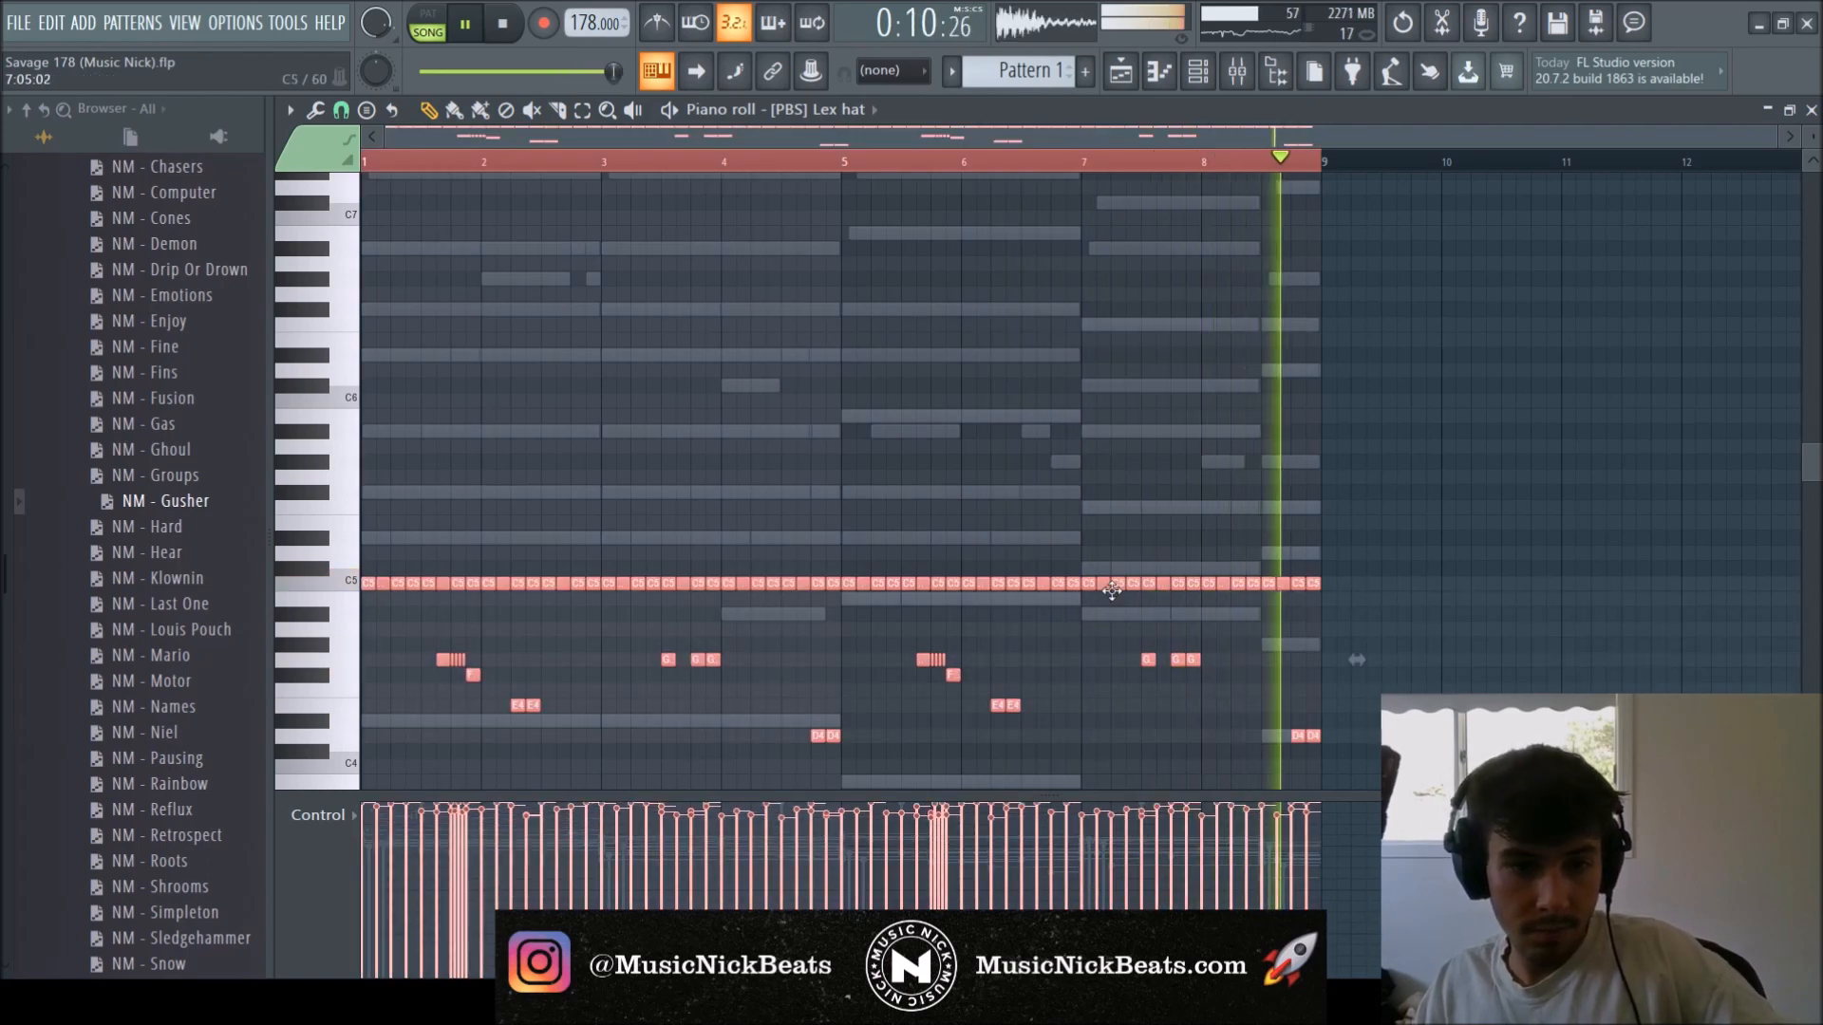
Select the hi-hat roll notes below C5, transpose them up an octave, and lower them by semitones until the highest rolls sit on D5.
scroll(1414, 744, "down", 2)
left_click_drag(1404, 745, 314, 557)
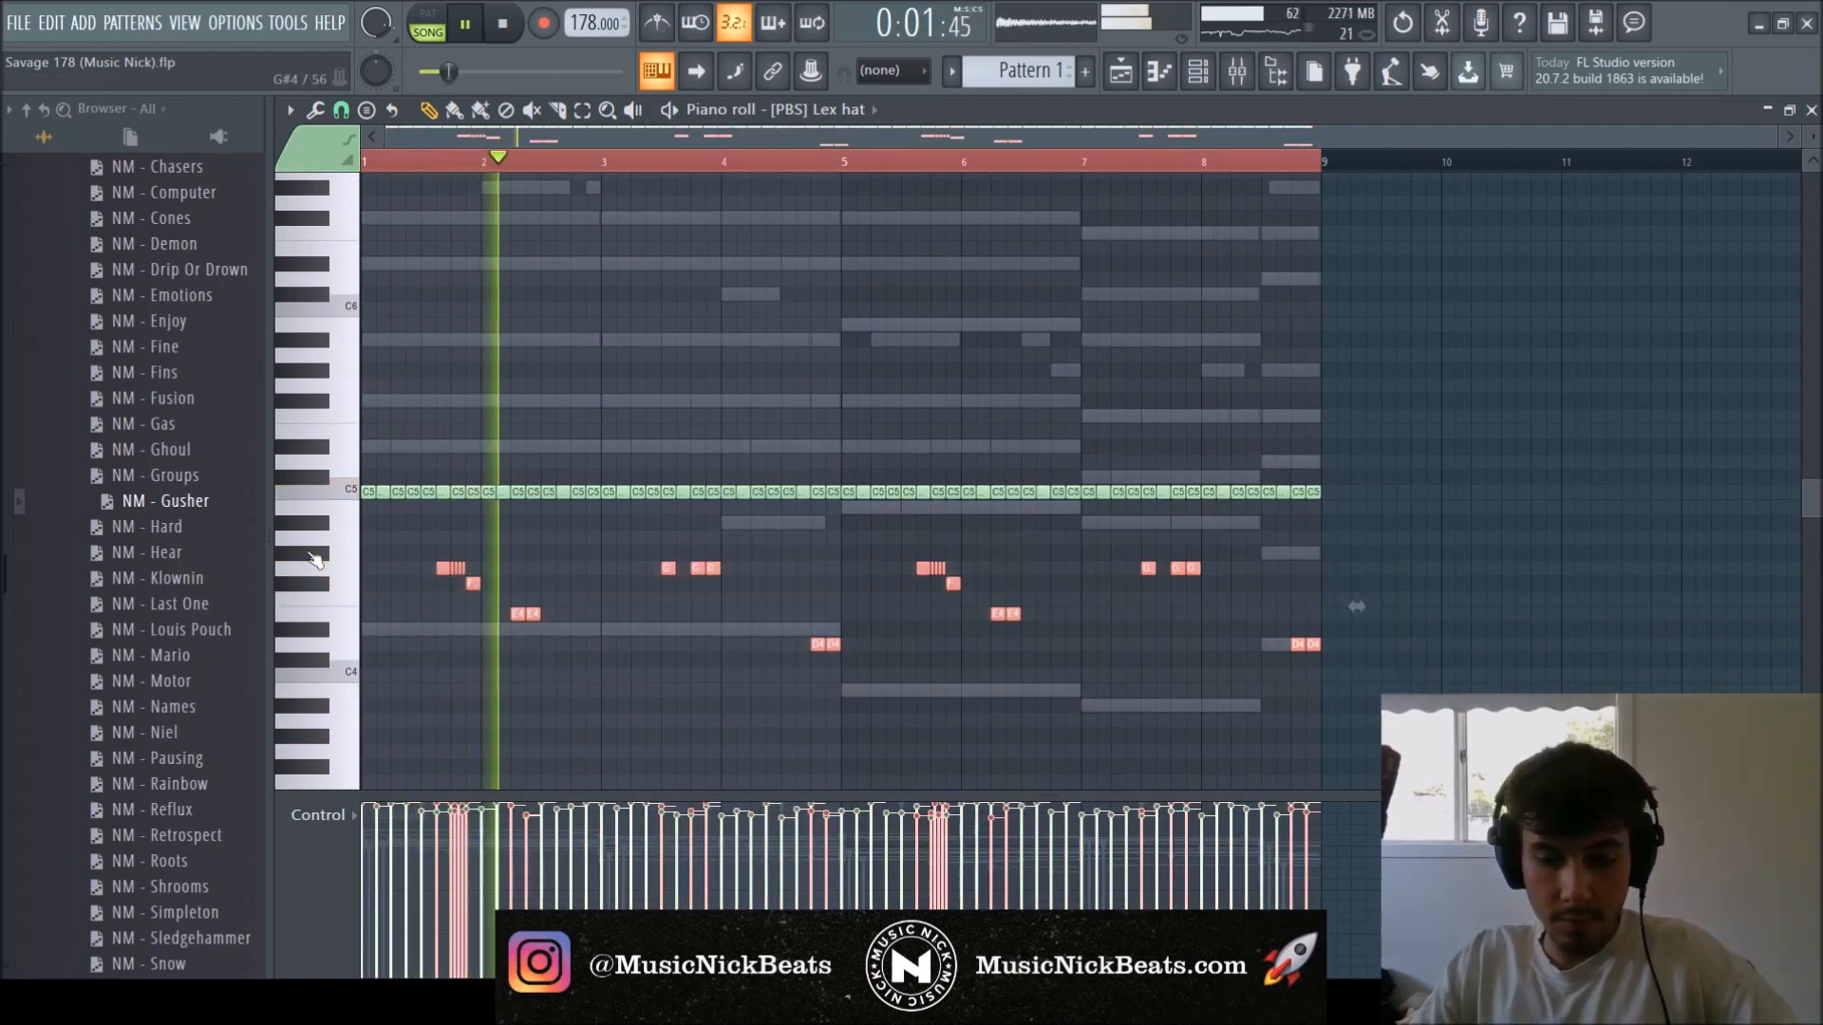
key("ctrl+Up")
key("shift+Down")
key("shift+Down")
key("shift+Down")
key("shift+Down")
key("shift+Down")
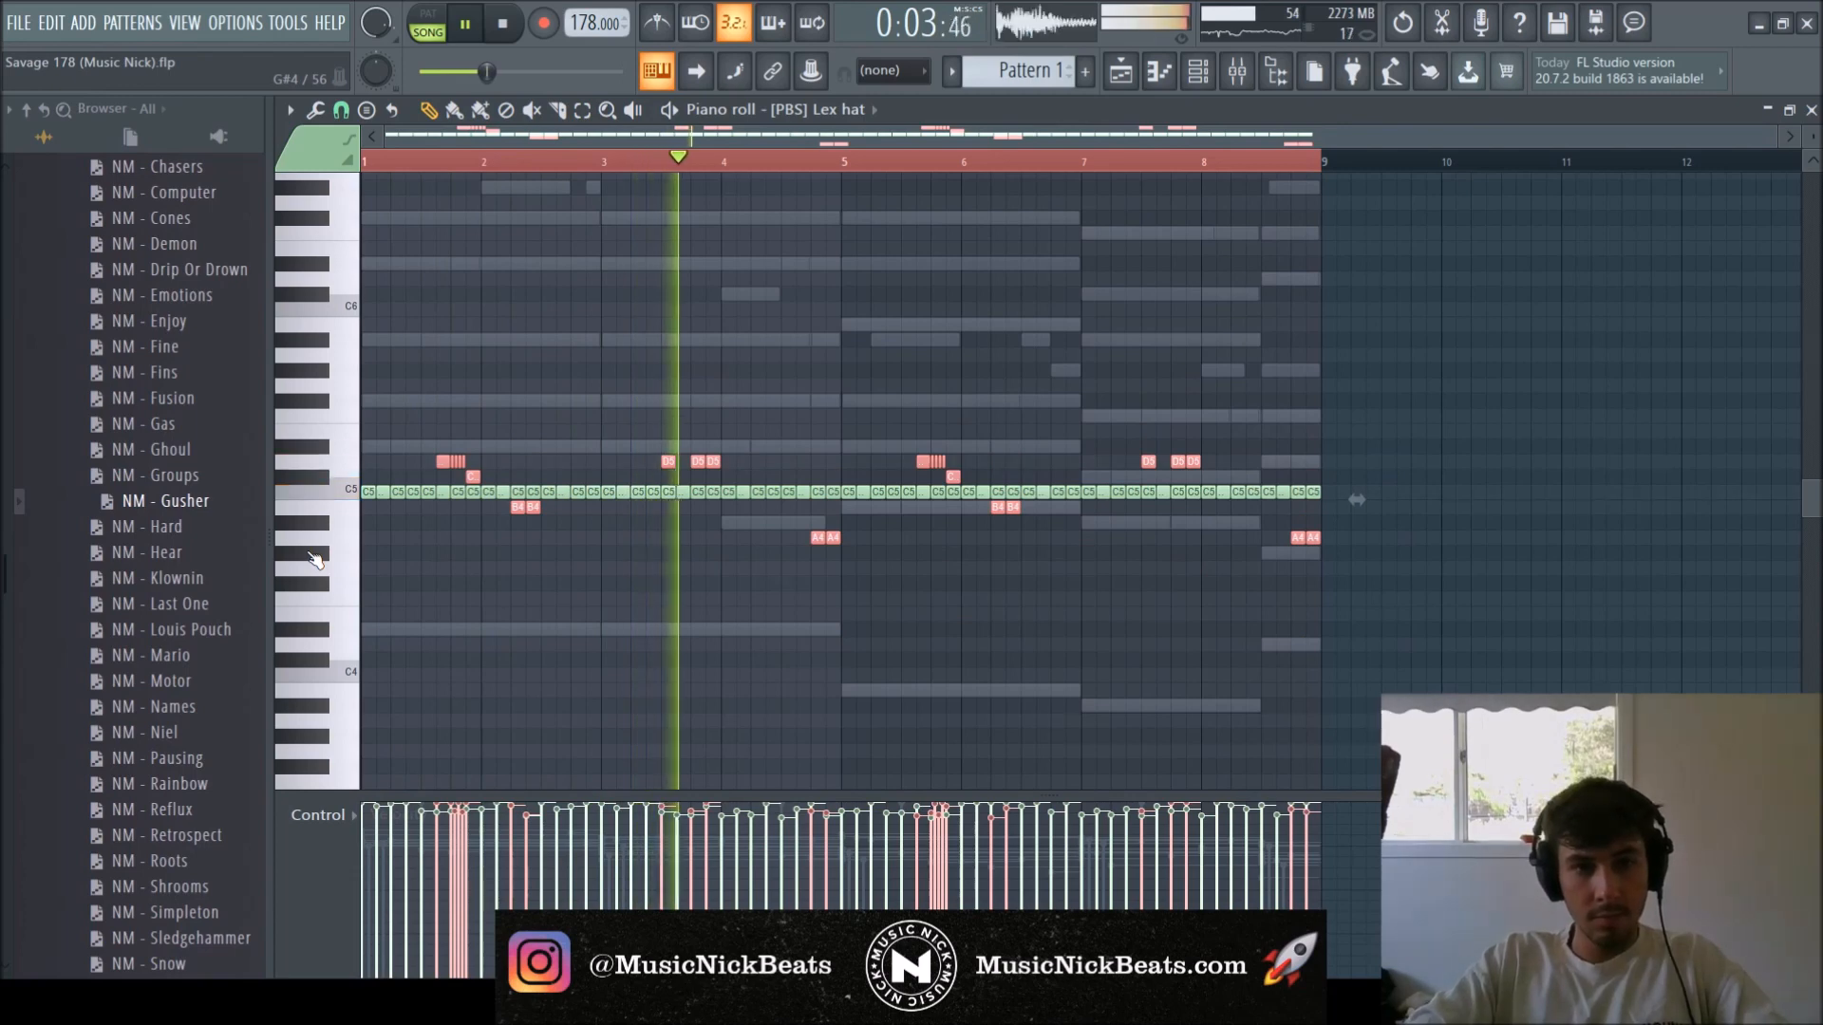
key("shift+Down")
key("shift+Down")
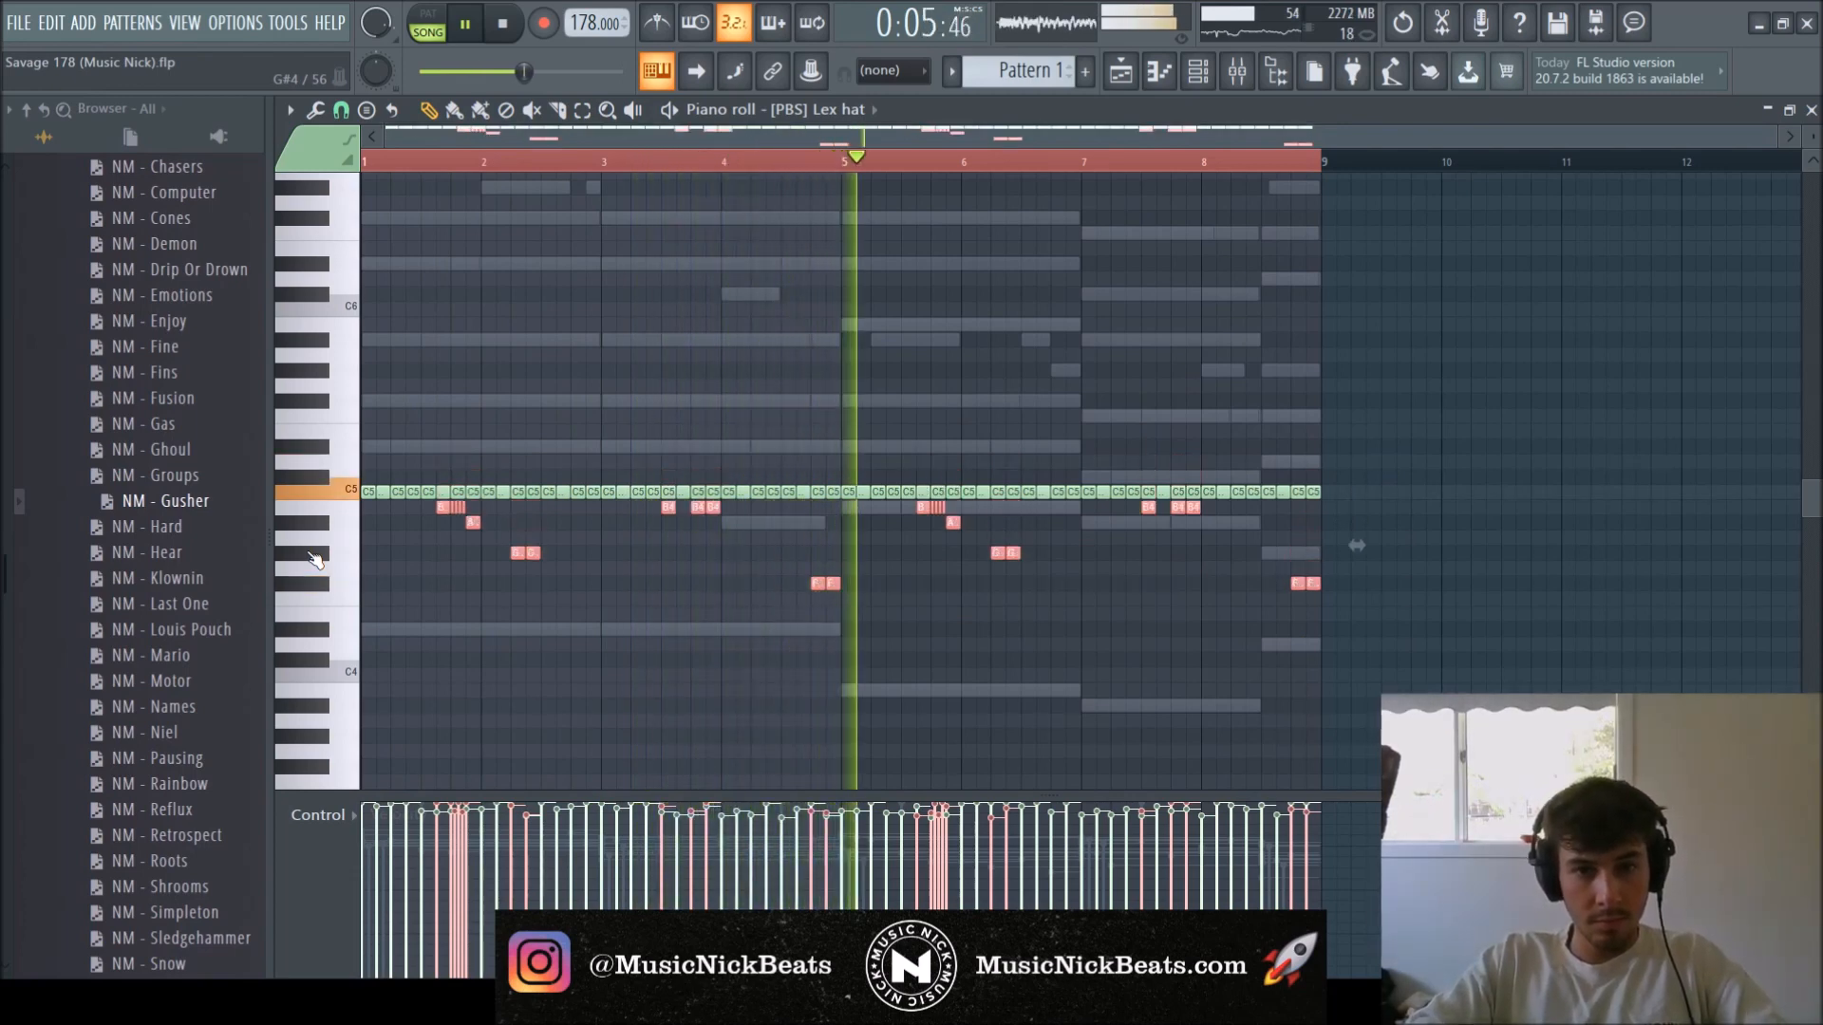
key("shift+Up")
key("shift+Up")
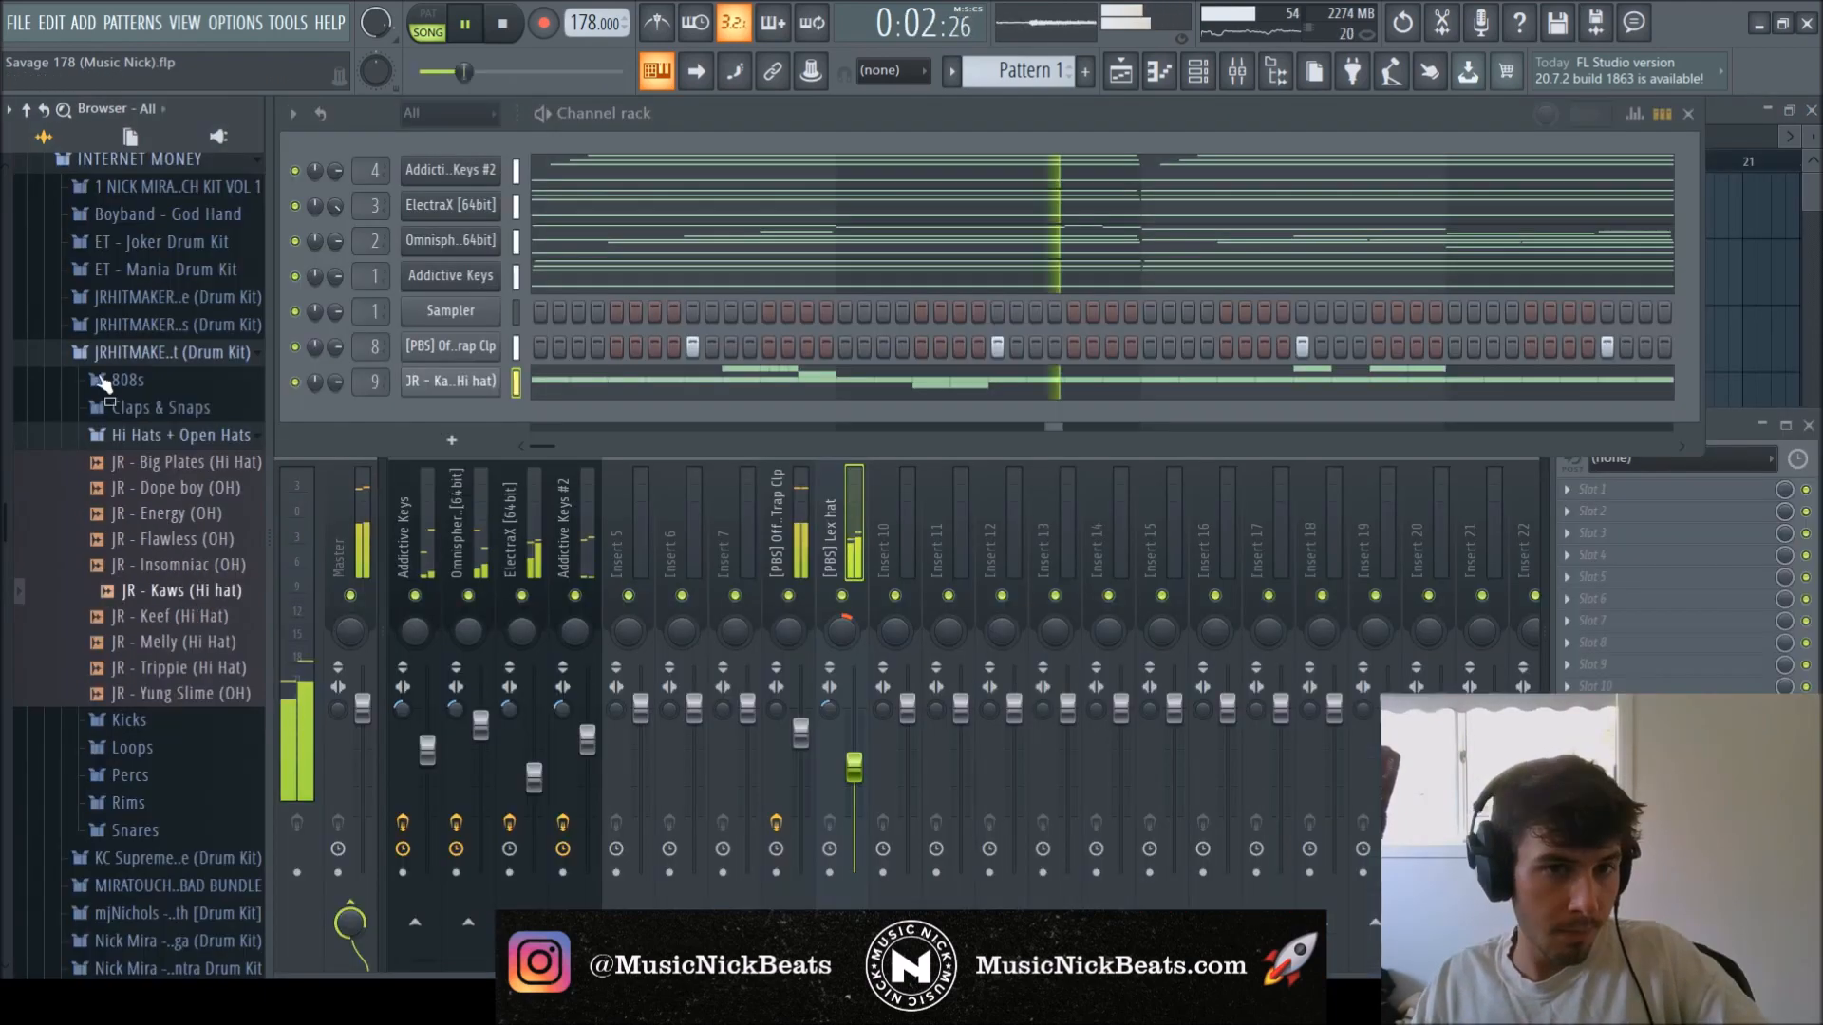
Link mixer insert 9 to the JR - Kaws (Hi hat) channel and normalize its sample.
left_click(109, 354)
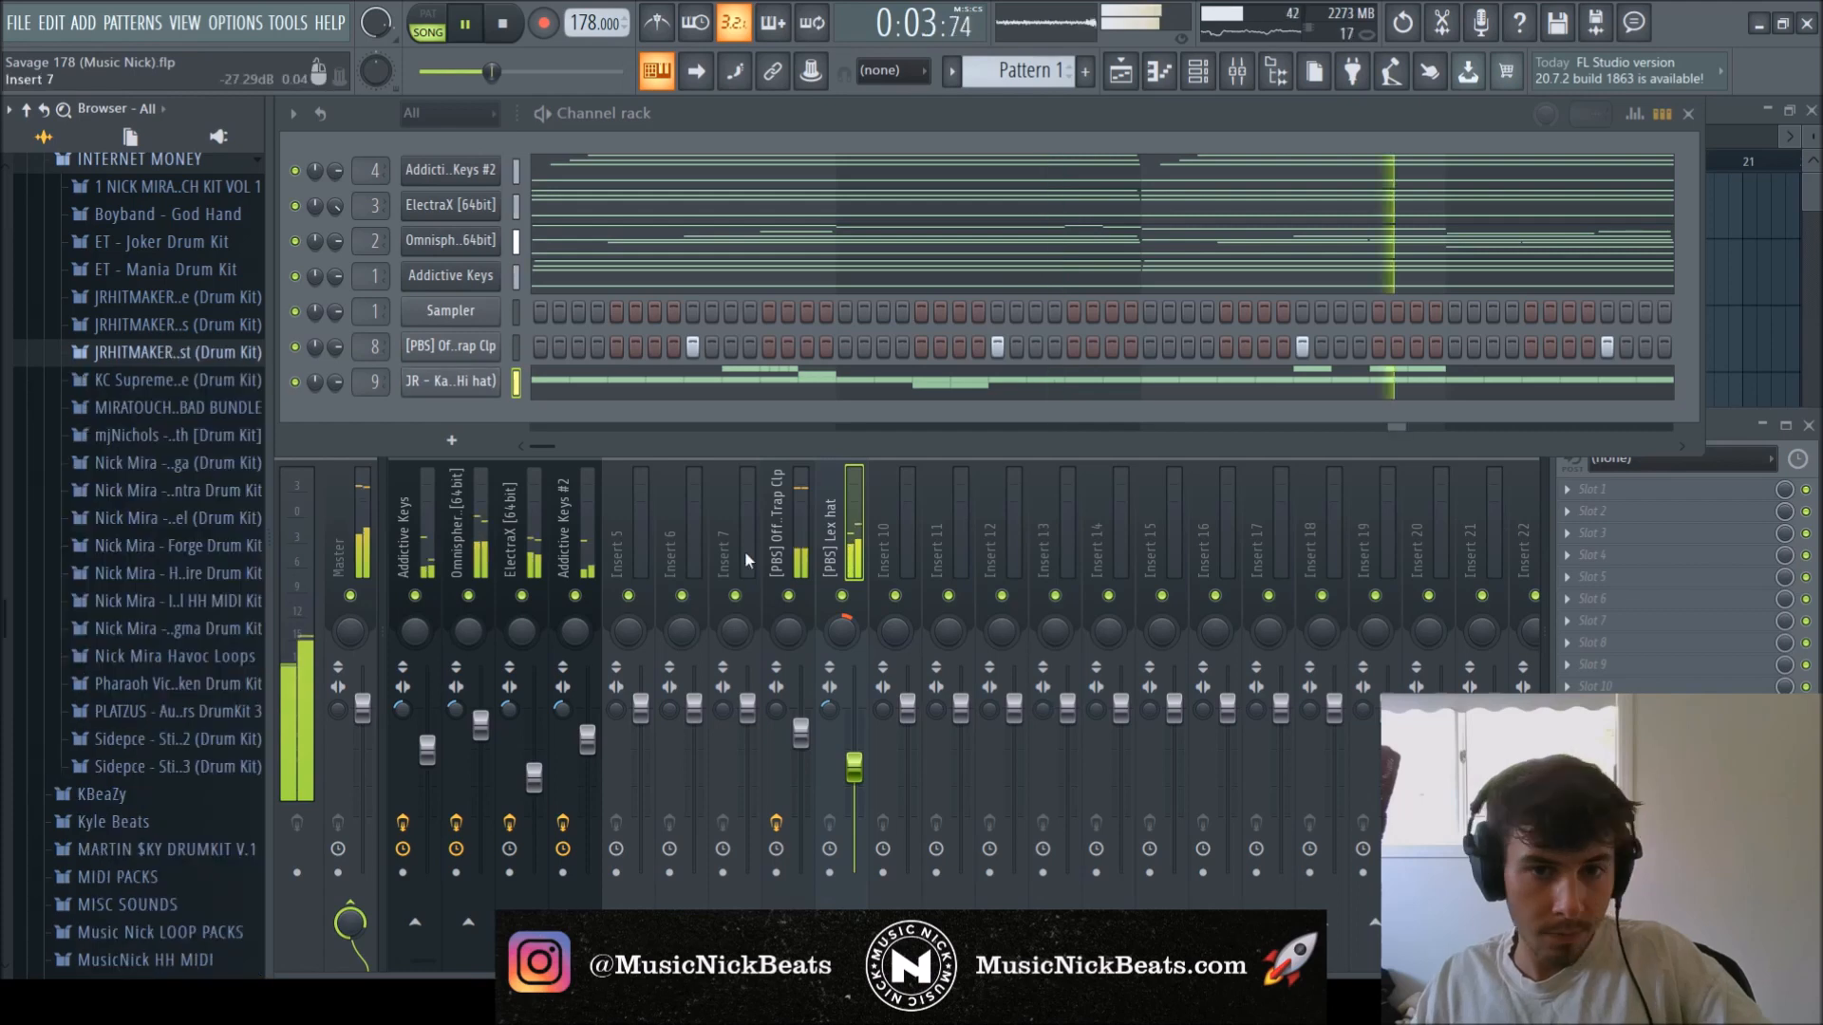
left_click(836, 508)
key("ctrl+l")
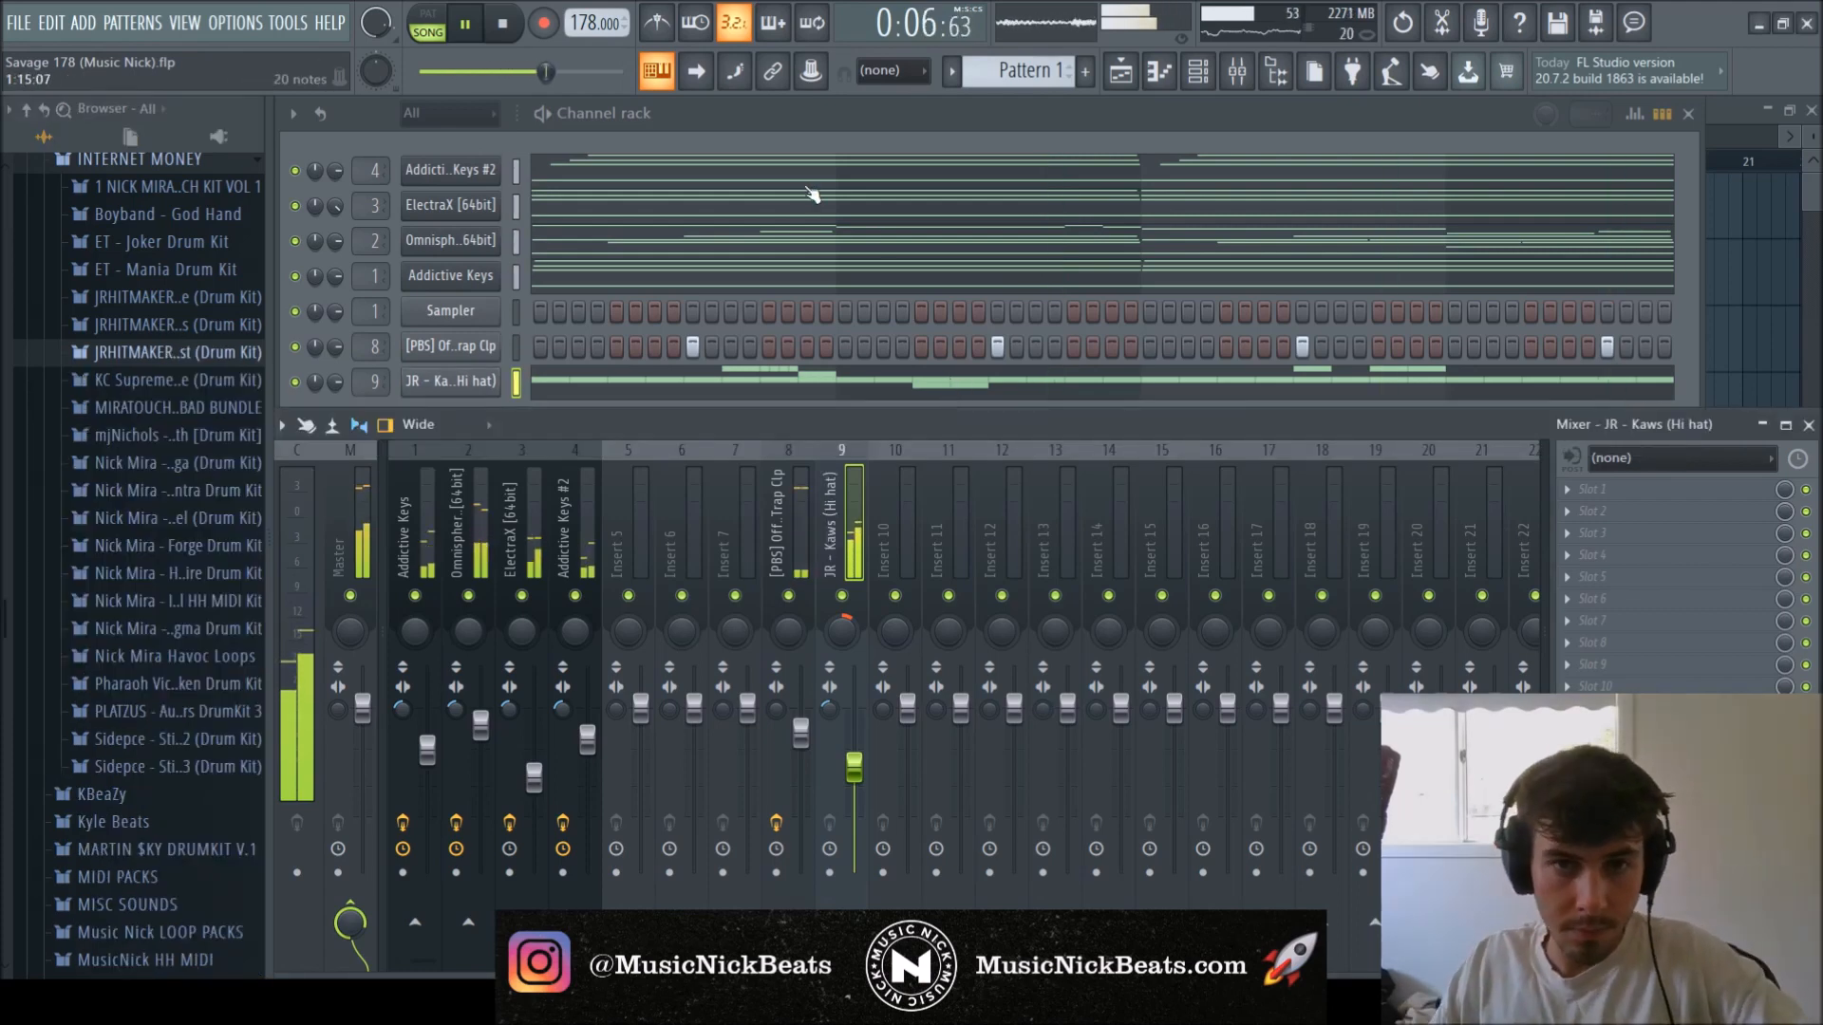
left_click(450, 381)
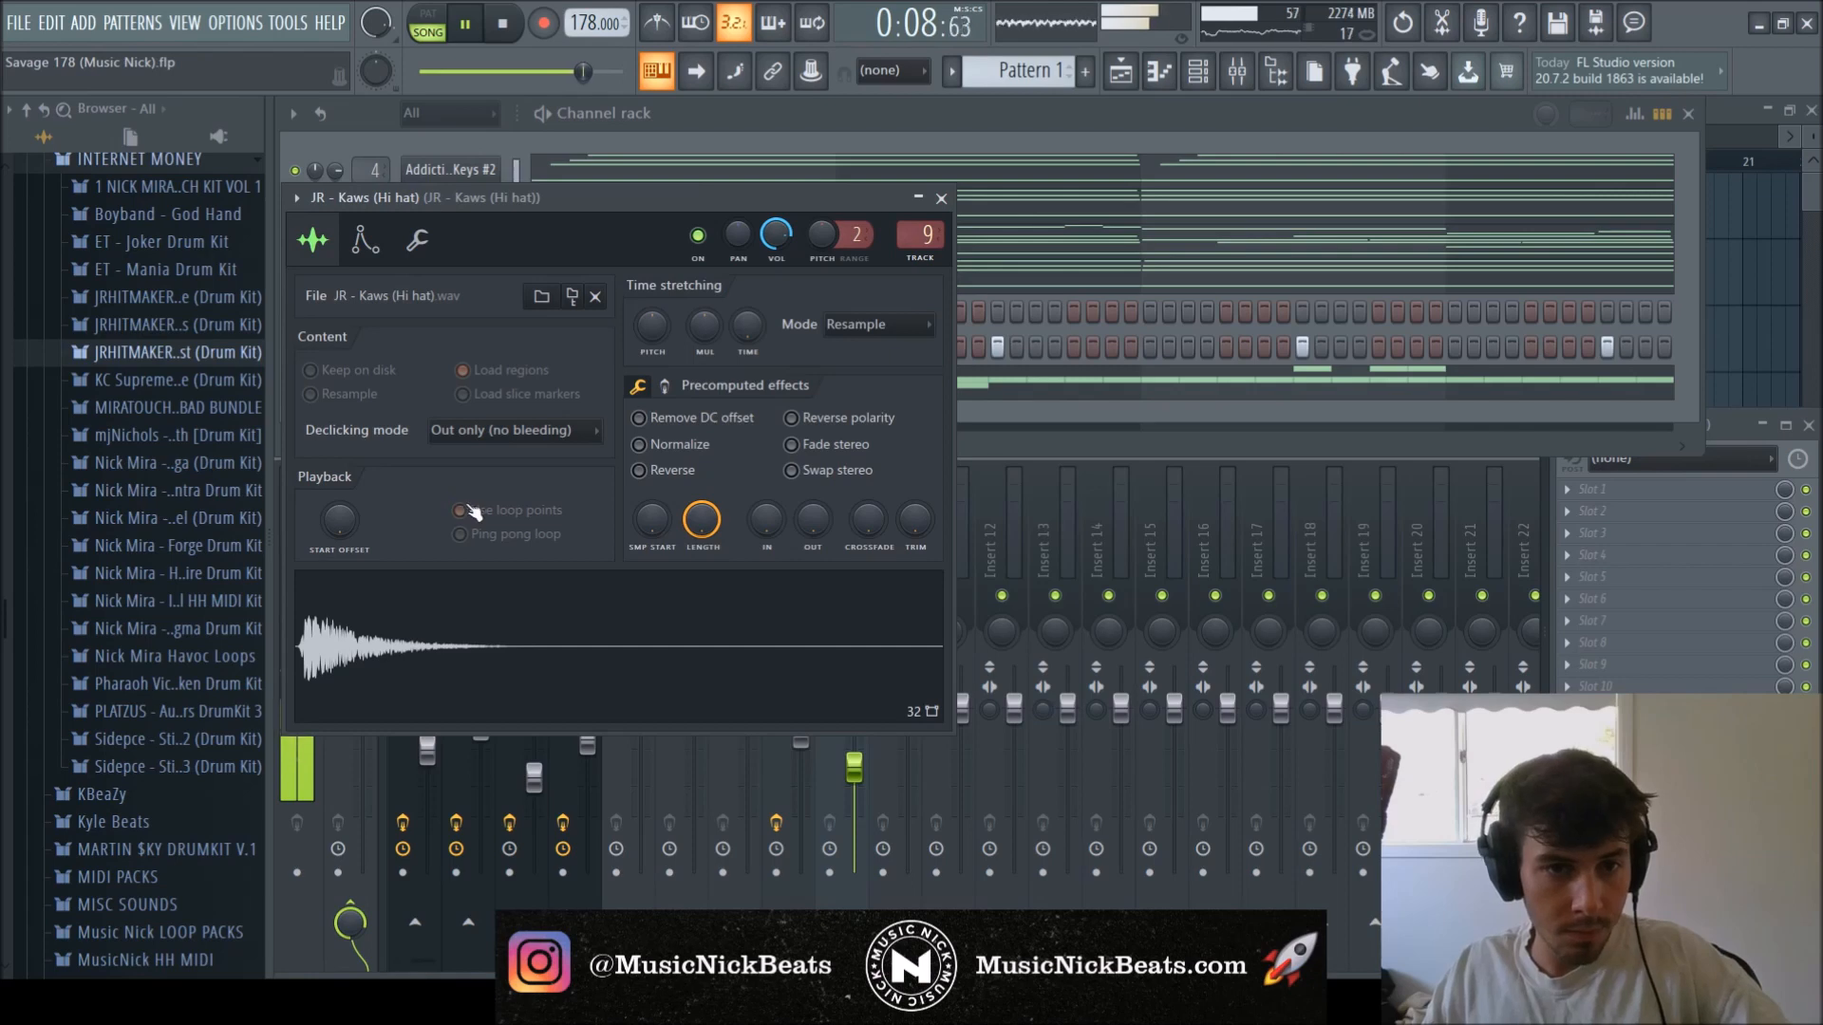
left_click(681, 450)
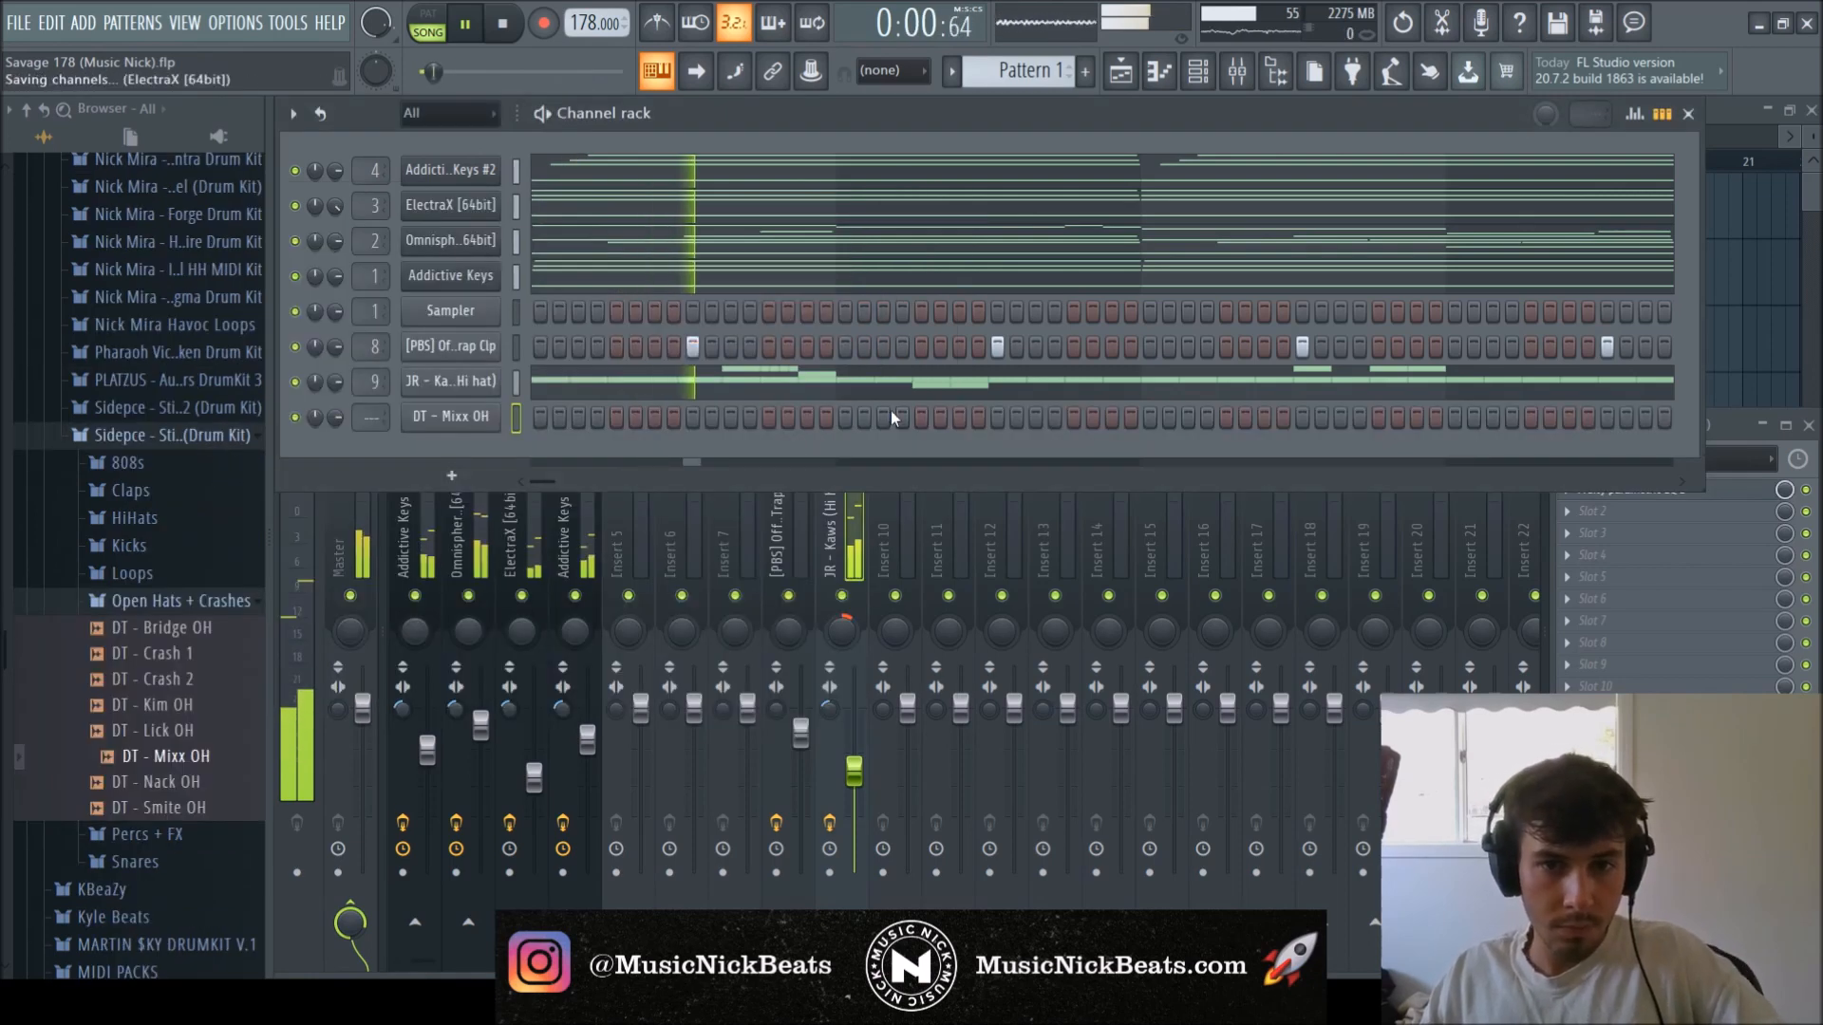
Place a DT - Mixx OH hit on step 5 of bar 2 and duplicate the first four bars in its piano roll.
left_click(923, 416)
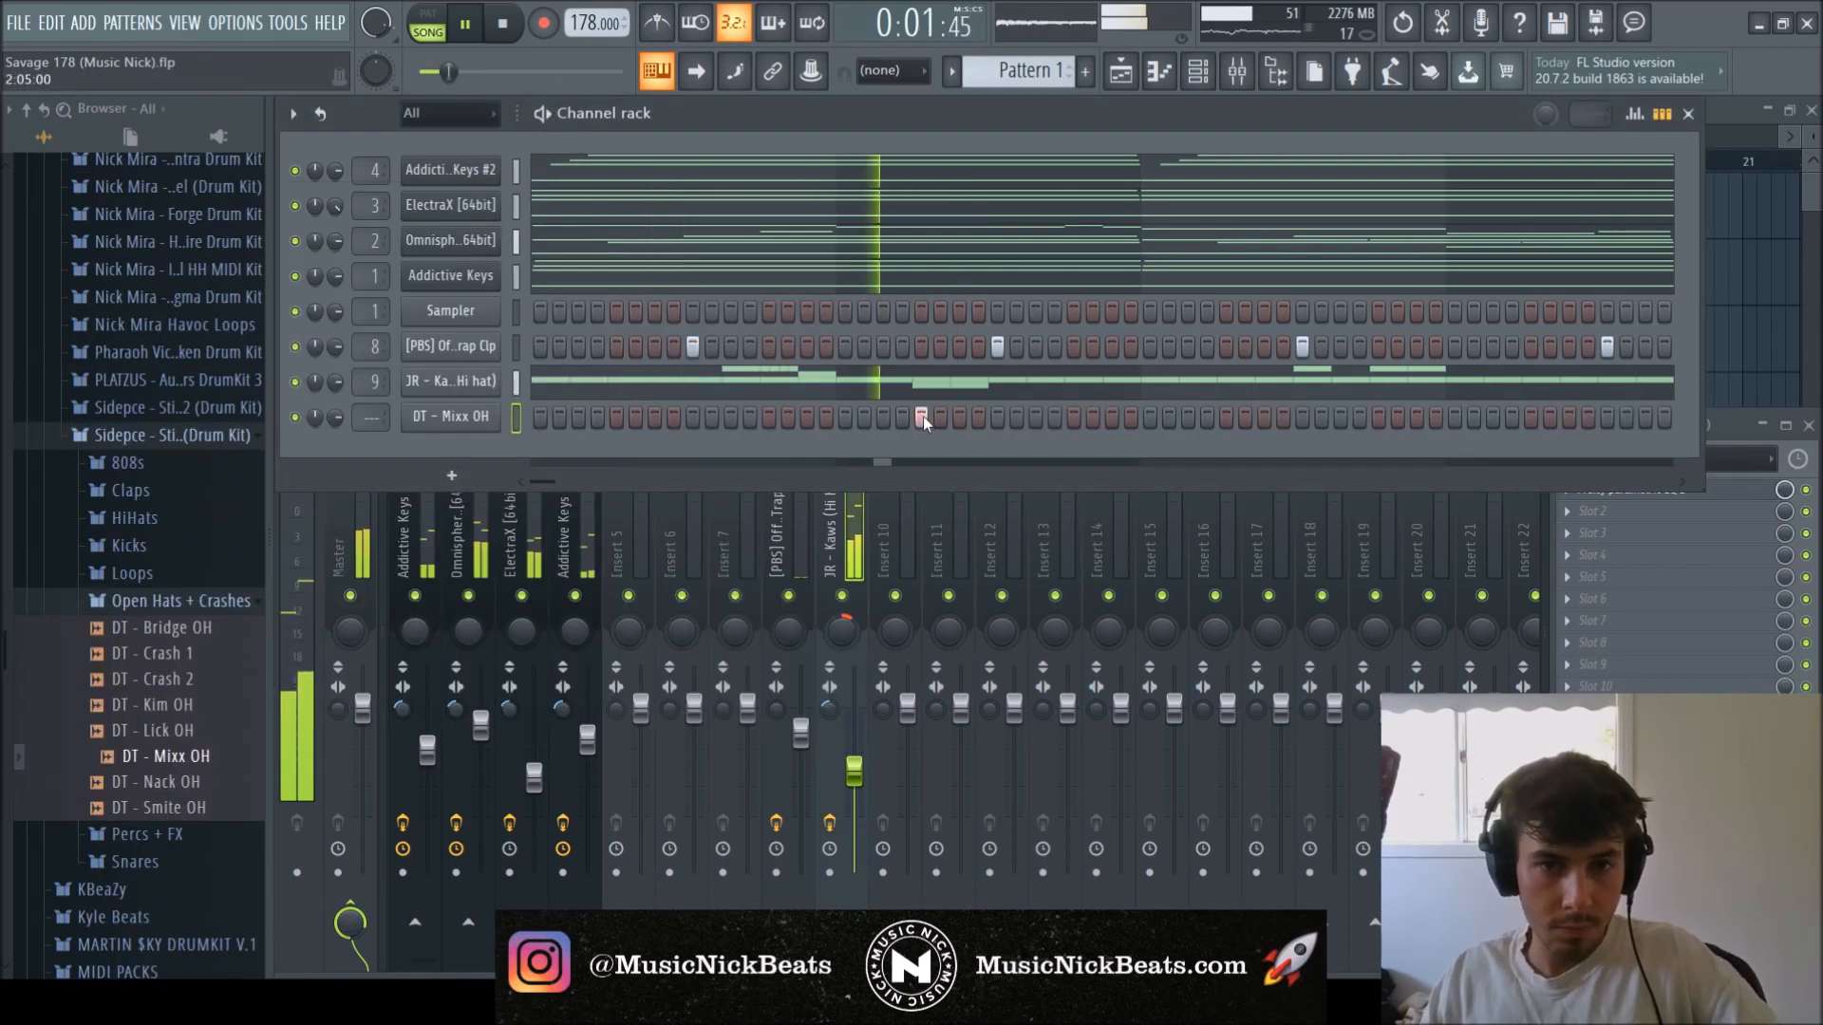
right_click(448, 416)
left_click(488, 428)
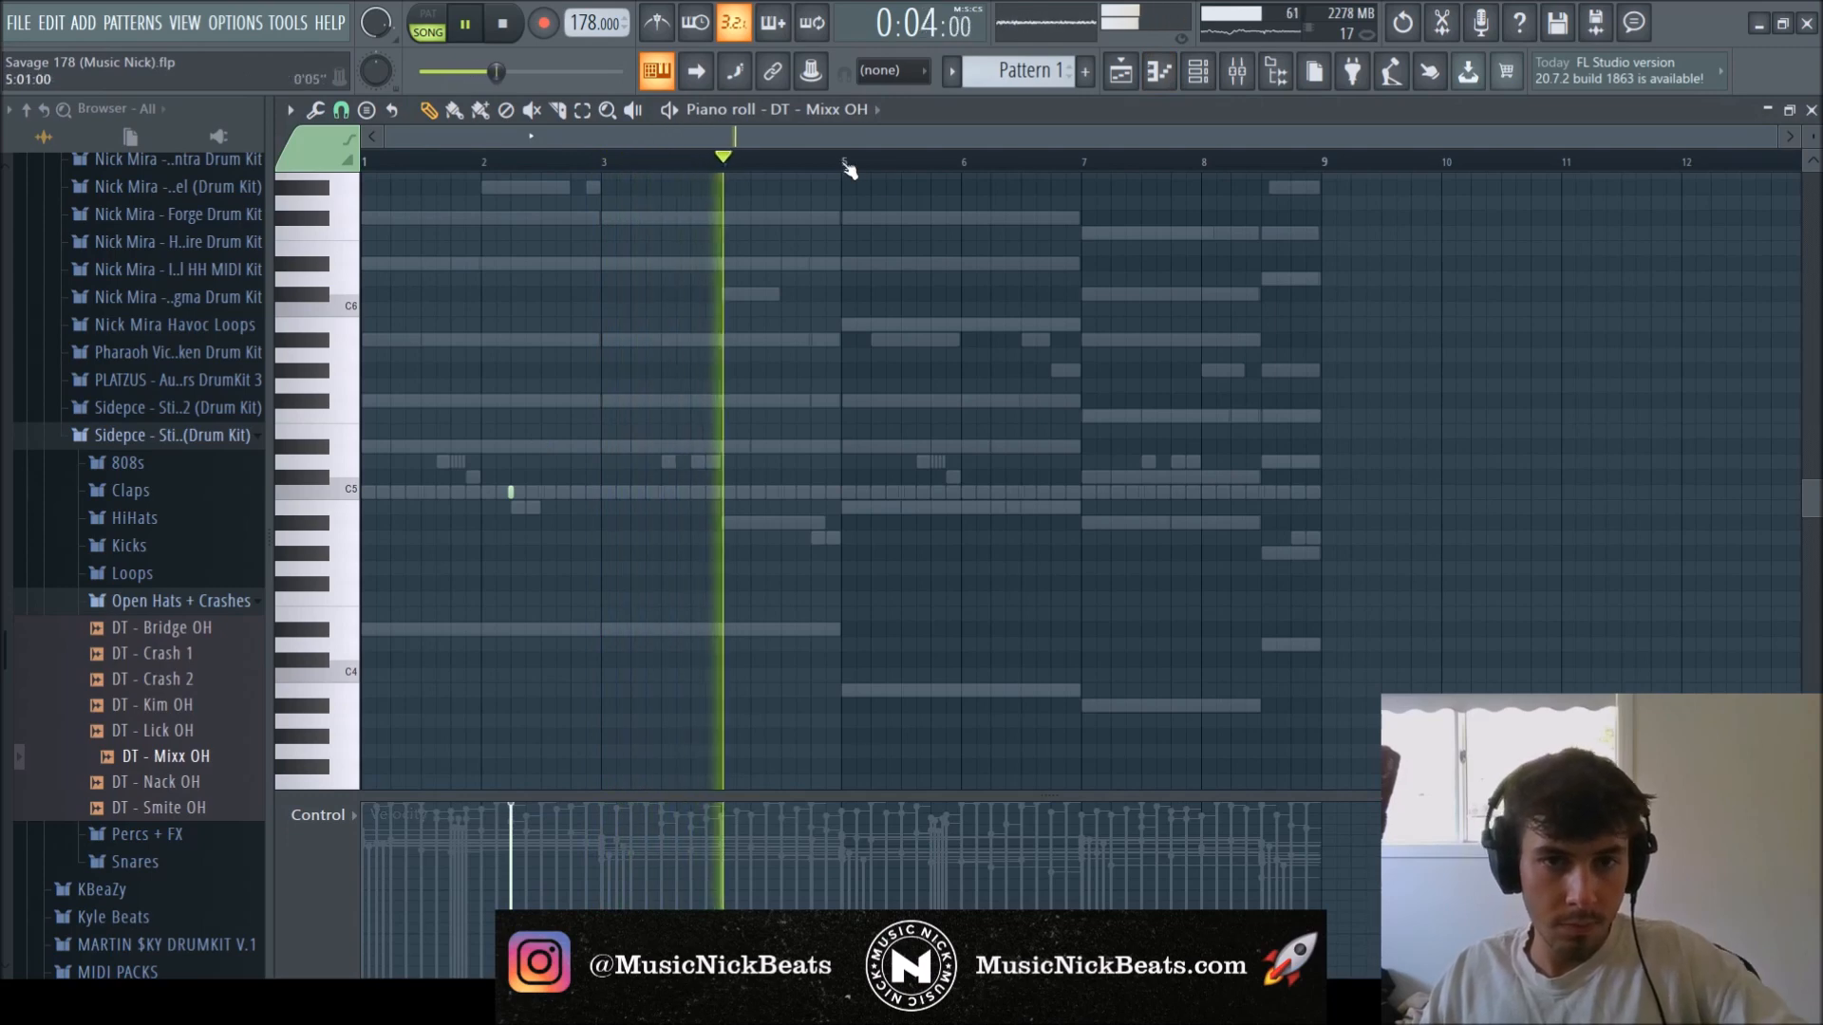
left_click_drag(847, 165, 365, 164)
key("ctrl+b")
left_click(1811, 110)
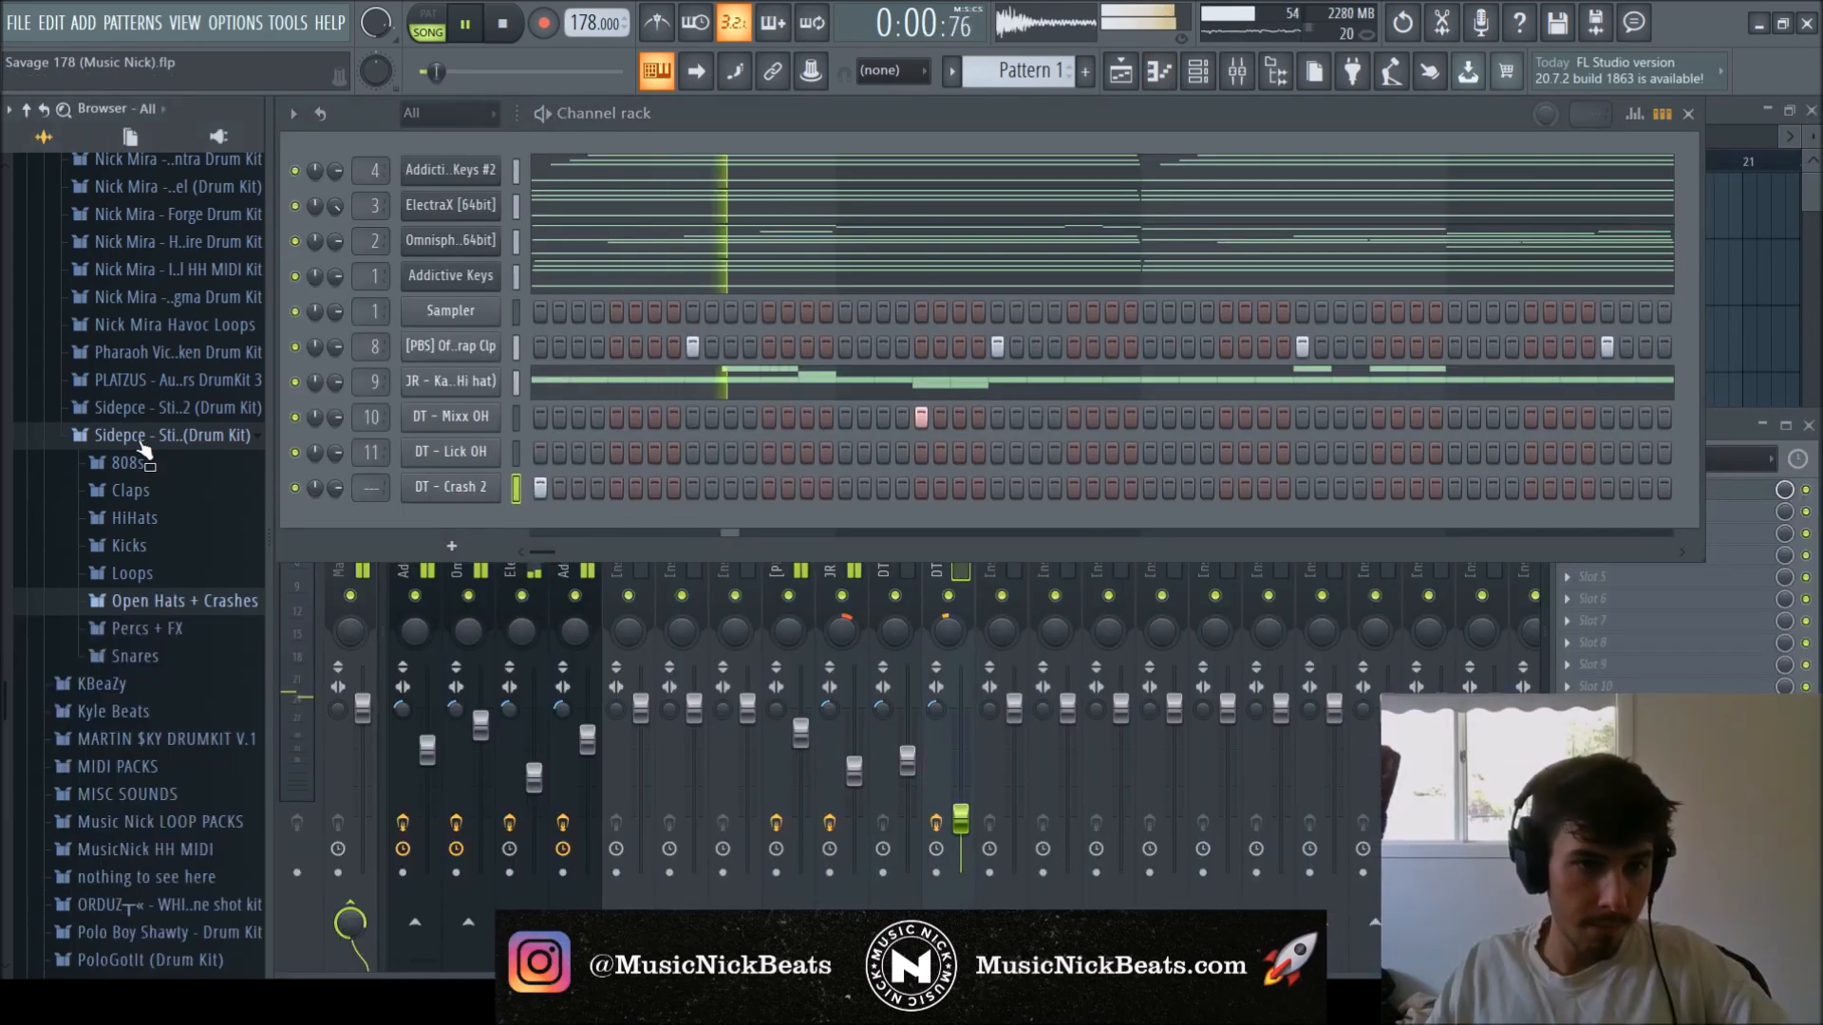
Add Fruity Parametric EQ 2 to the DT - Mixx OH insert with the 30Hz + 18kHz cut preset and raise the low cut.
left_click_drag(1014, 763, 908, 763)
key("ctrl+l")
left_click(1568, 490)
left_click(1067, 838)
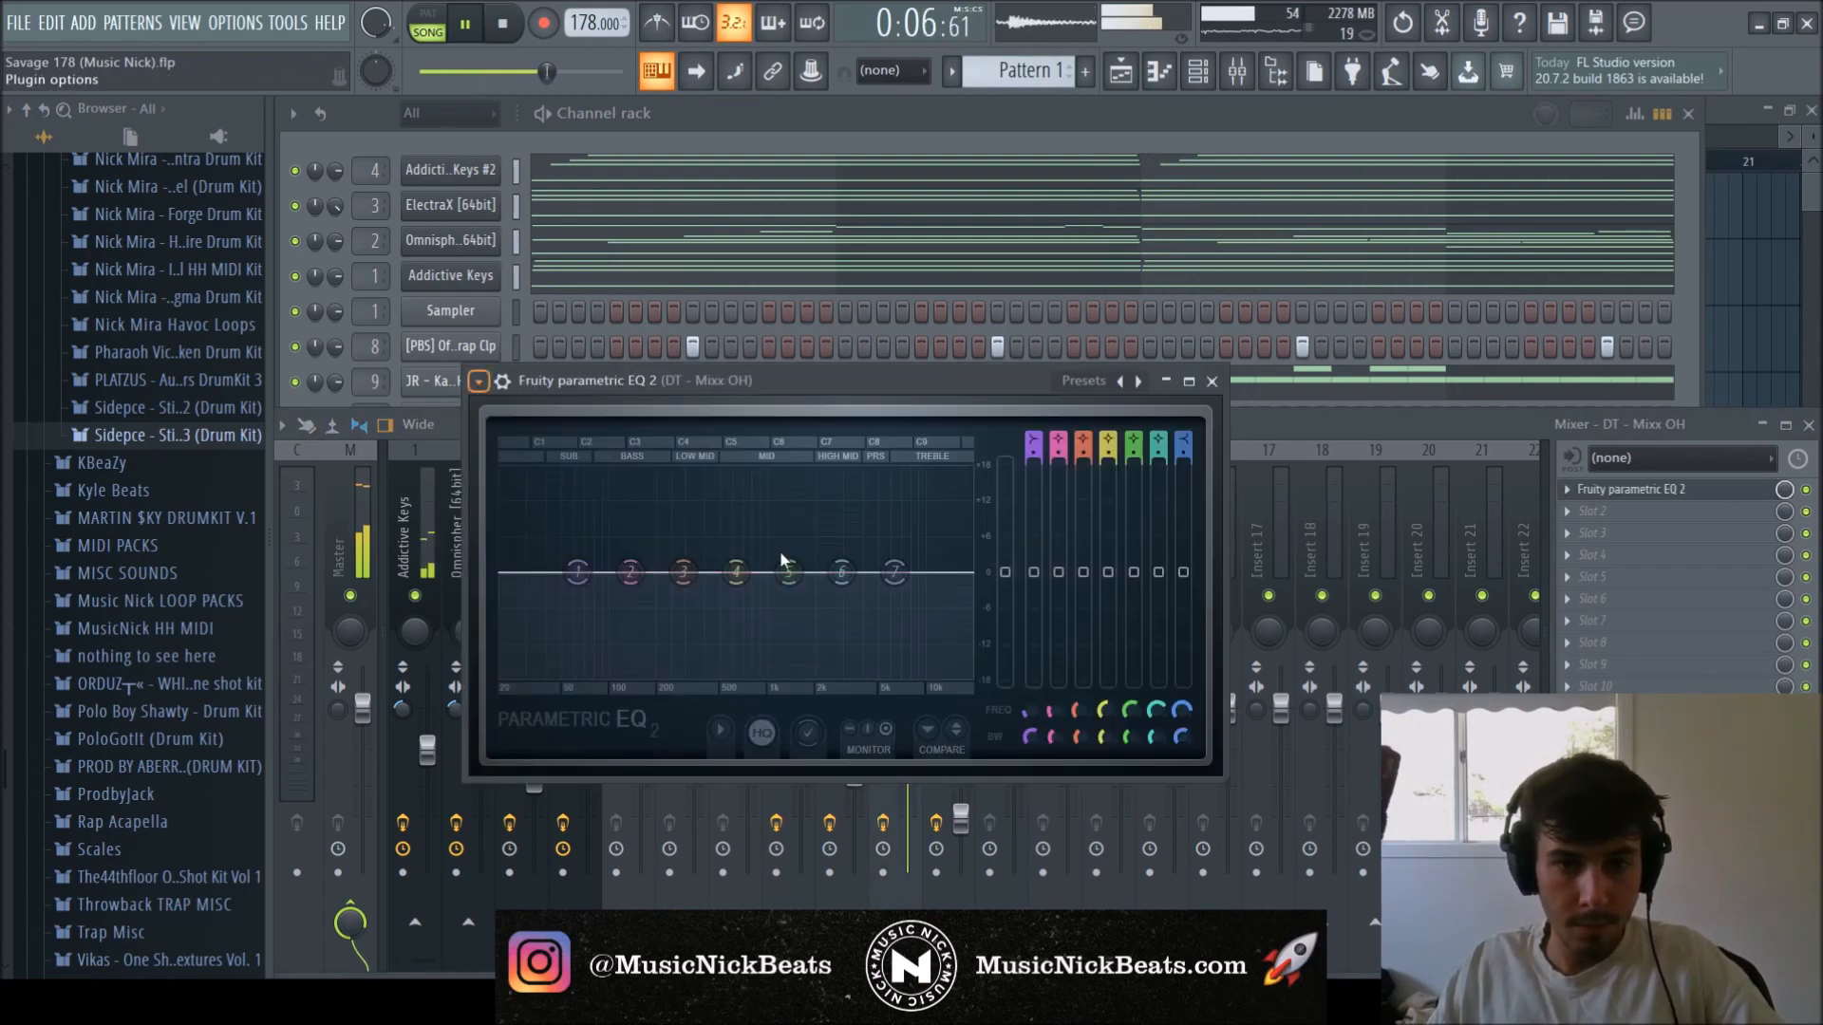
left_click(783, 560)
left_click_drag(525, 574, 756, 574)
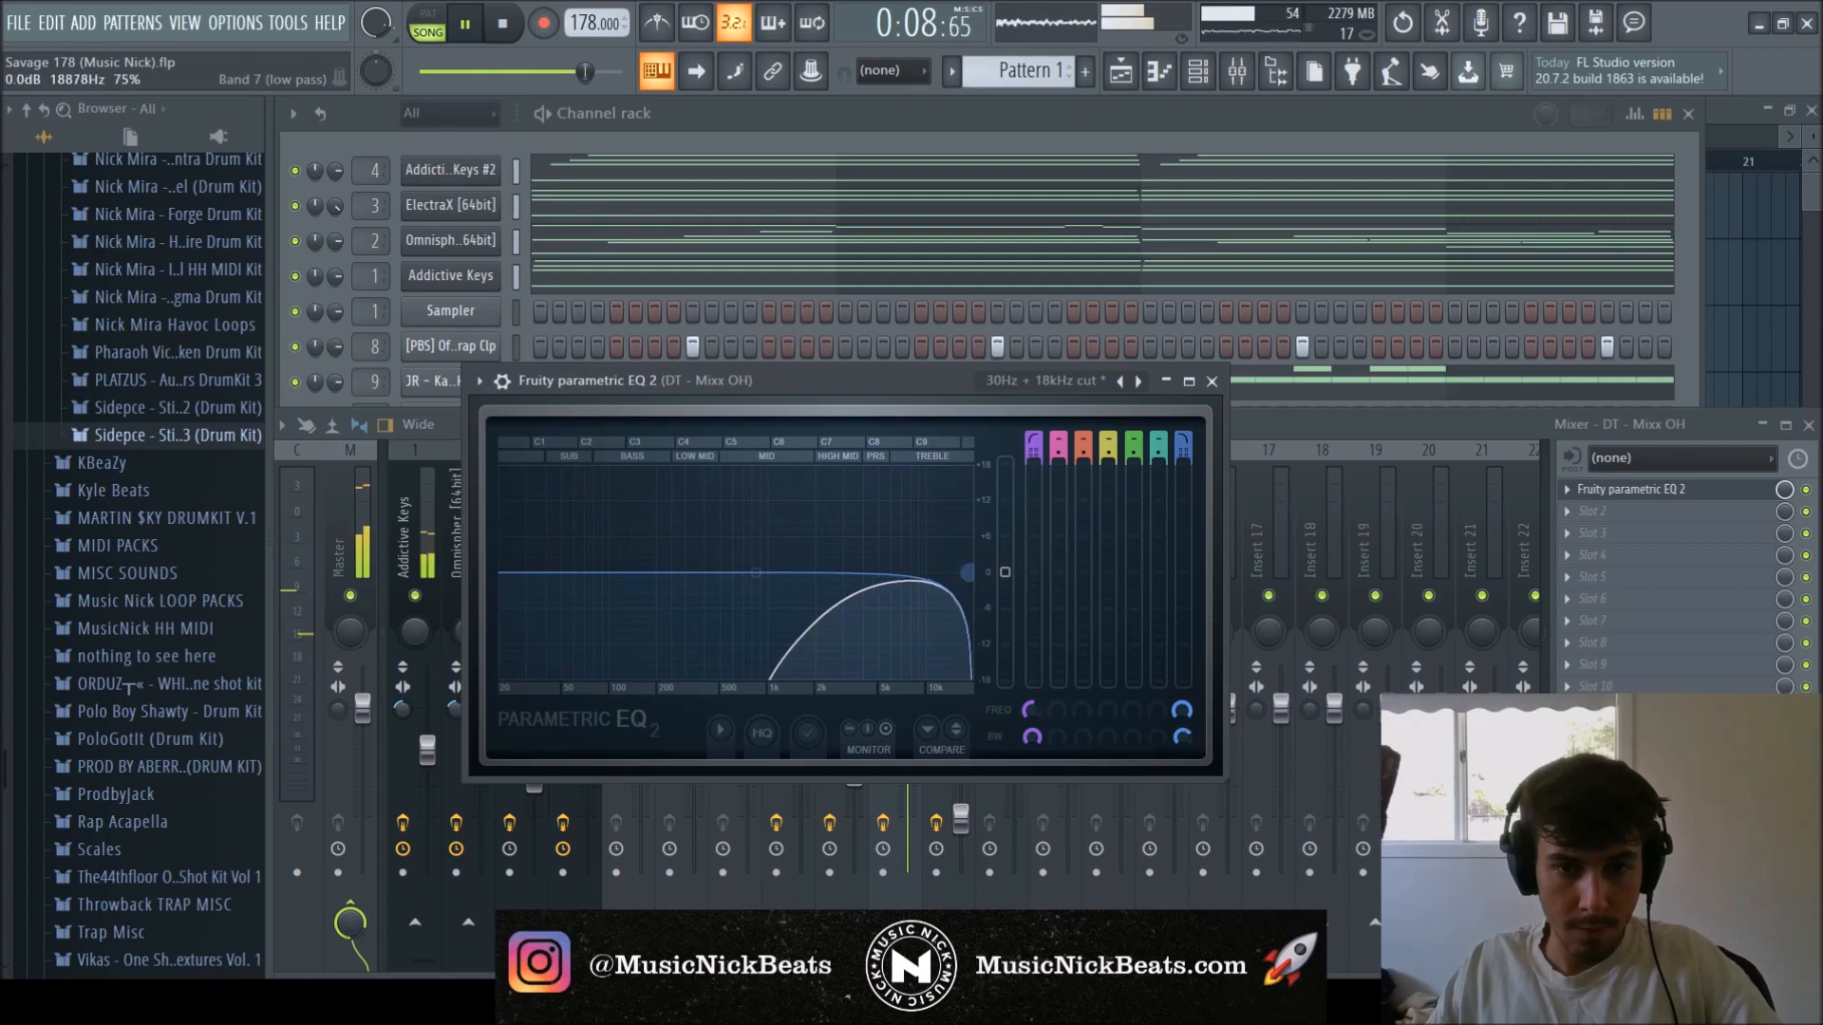
Close the EQ and add the nm - all girls are the same 808 sample from the Nick Mira kit's 808s folder as a new channel.
left_click(1211, 380)
left_click(508, 318)
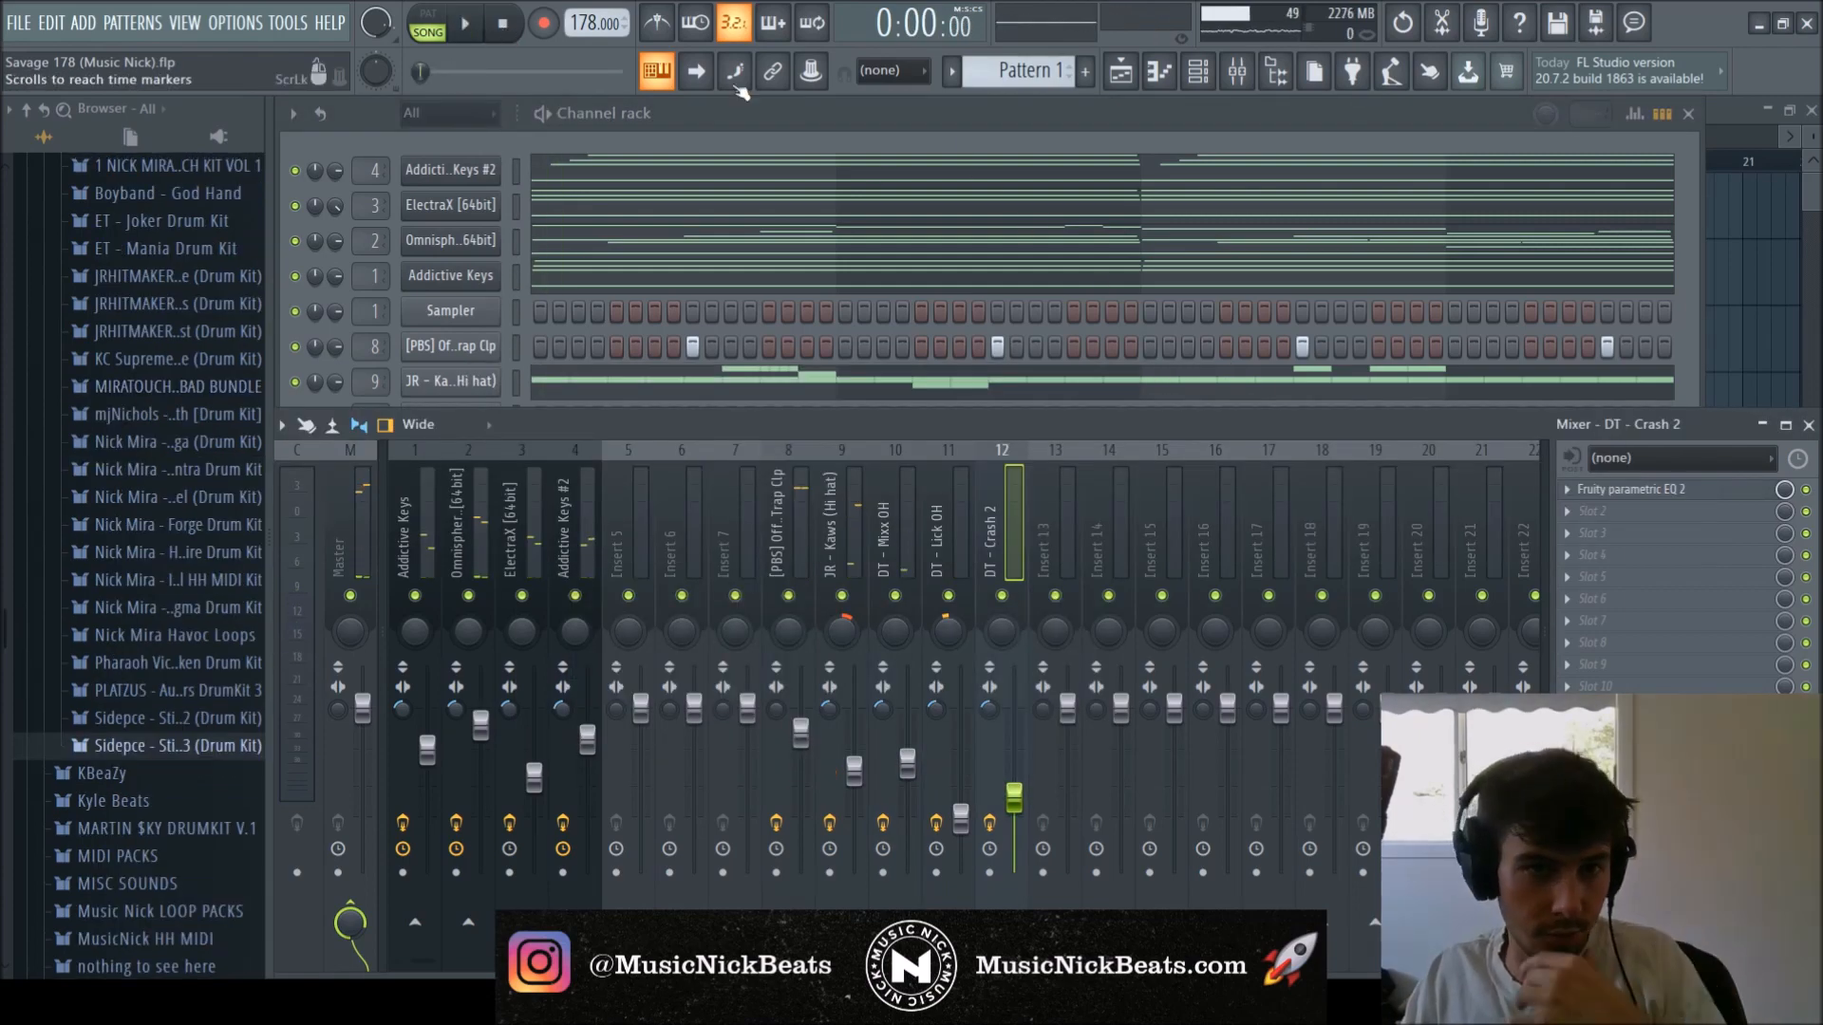
left_click(463, 348)
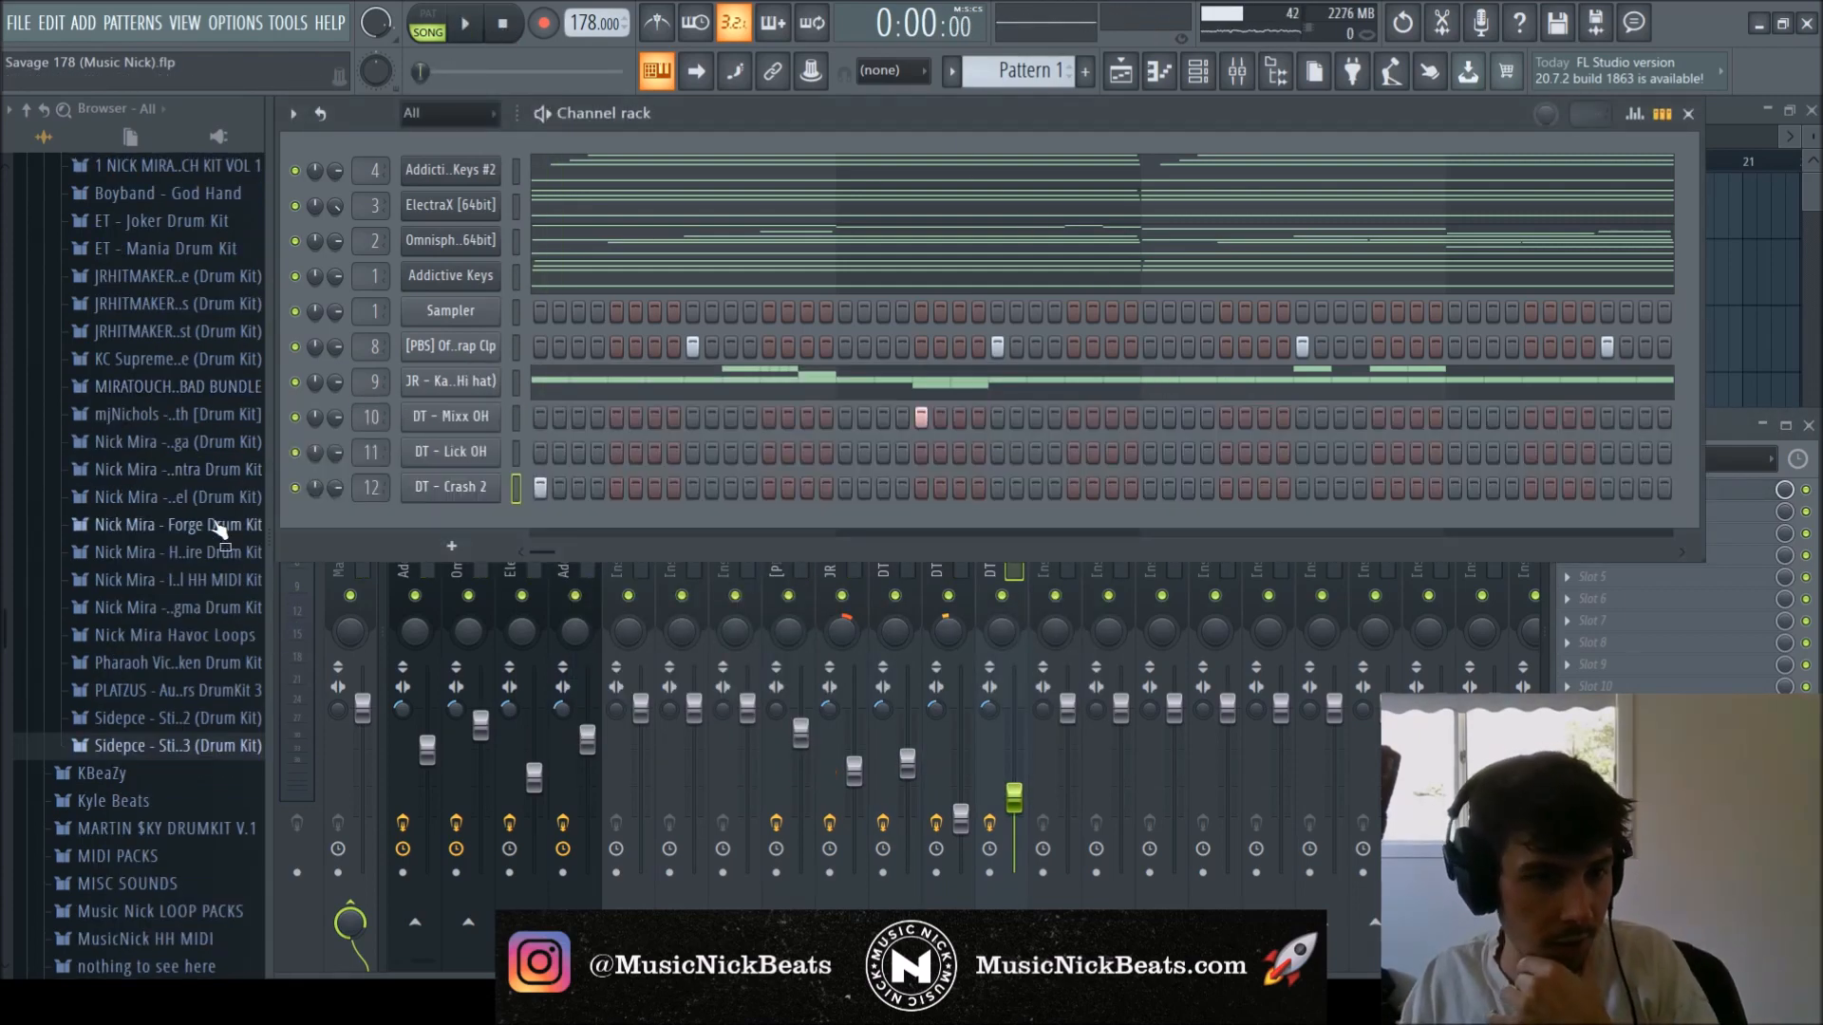
left_click(216, 549)
left_click(210, 581)
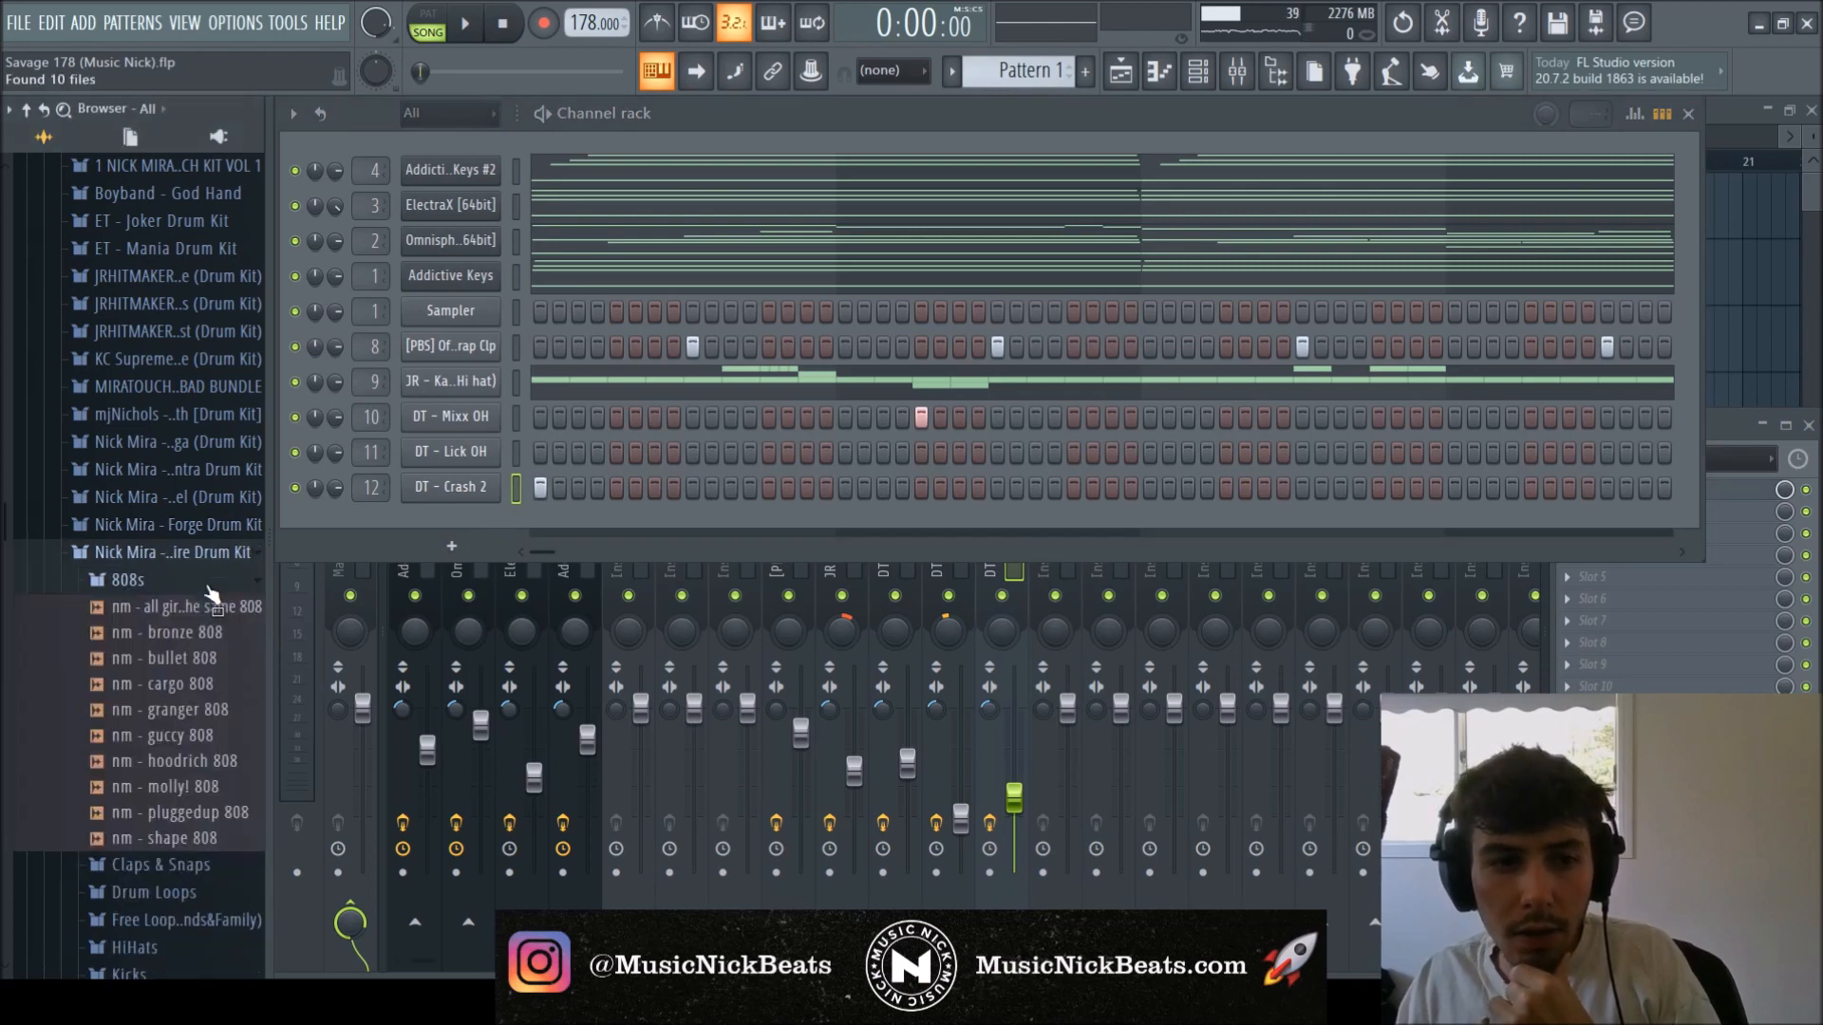
left_click_drag(443, 532, 446, 524)
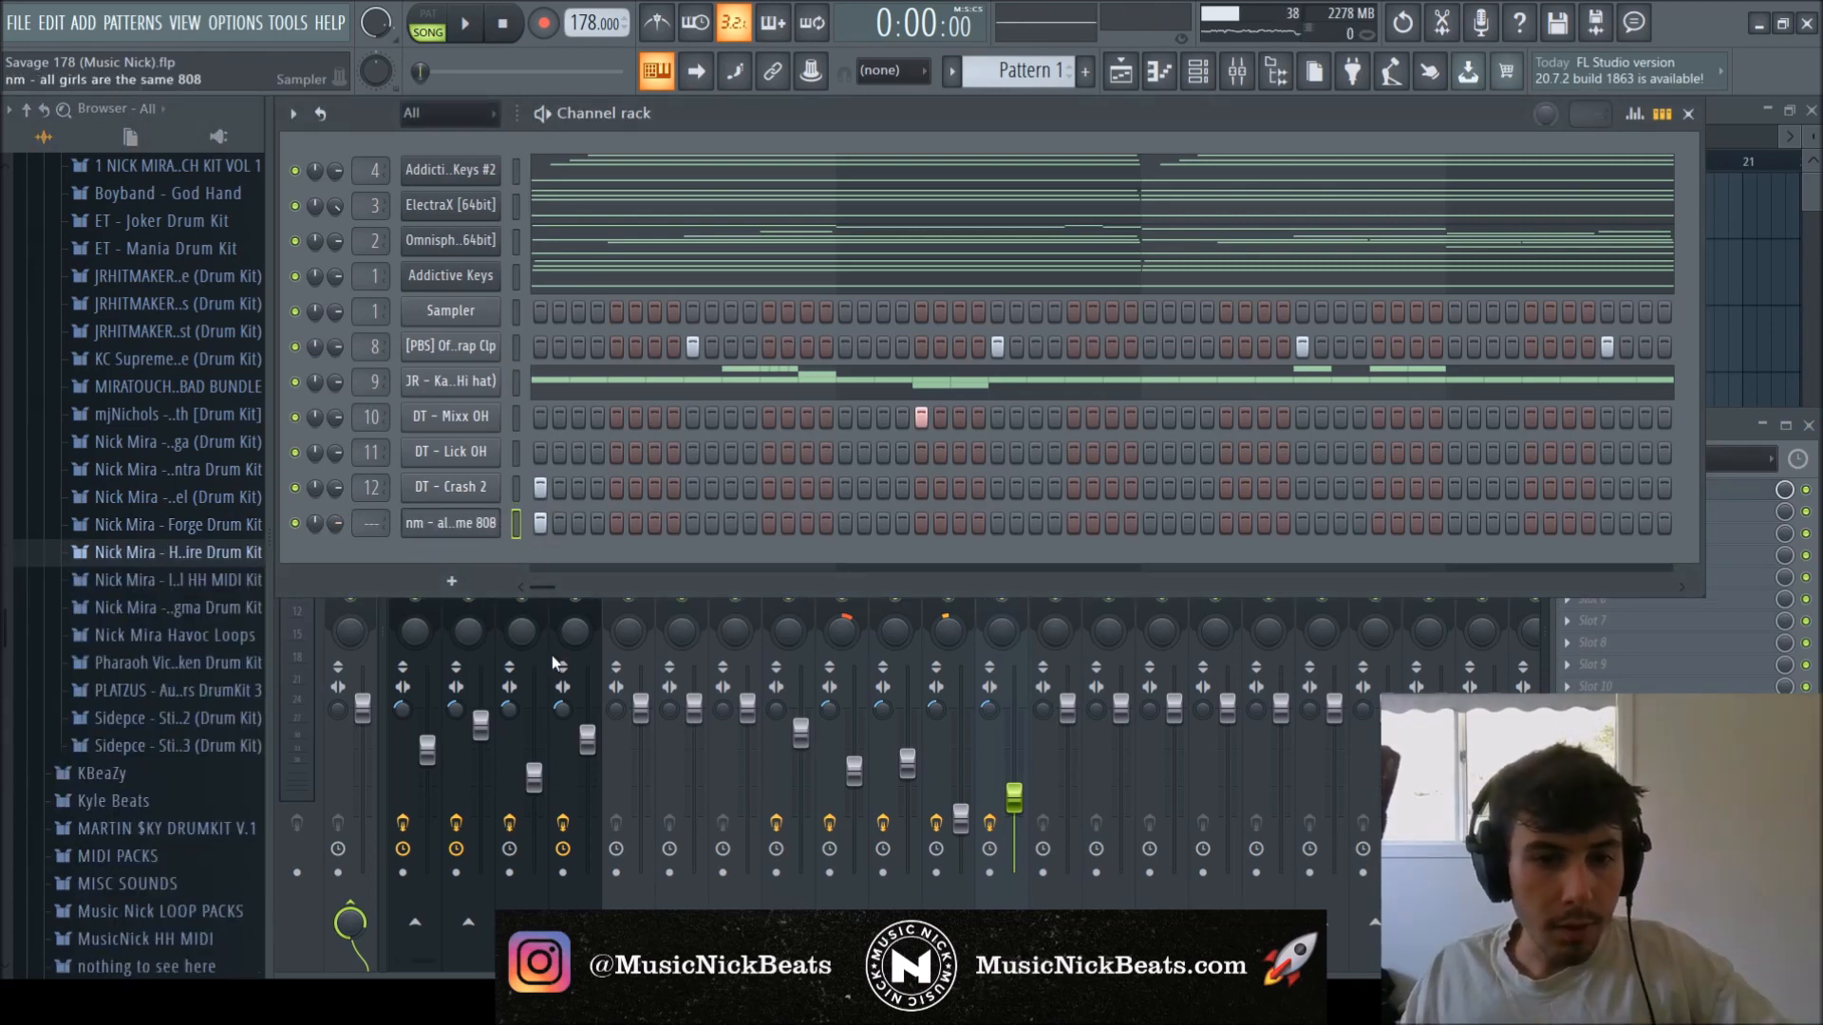
Enable the 808's volume envelope, set its cut group to 5 by 5, raise its level to about 131%, and route it to lowered insert 13.
left_click(484, 521)
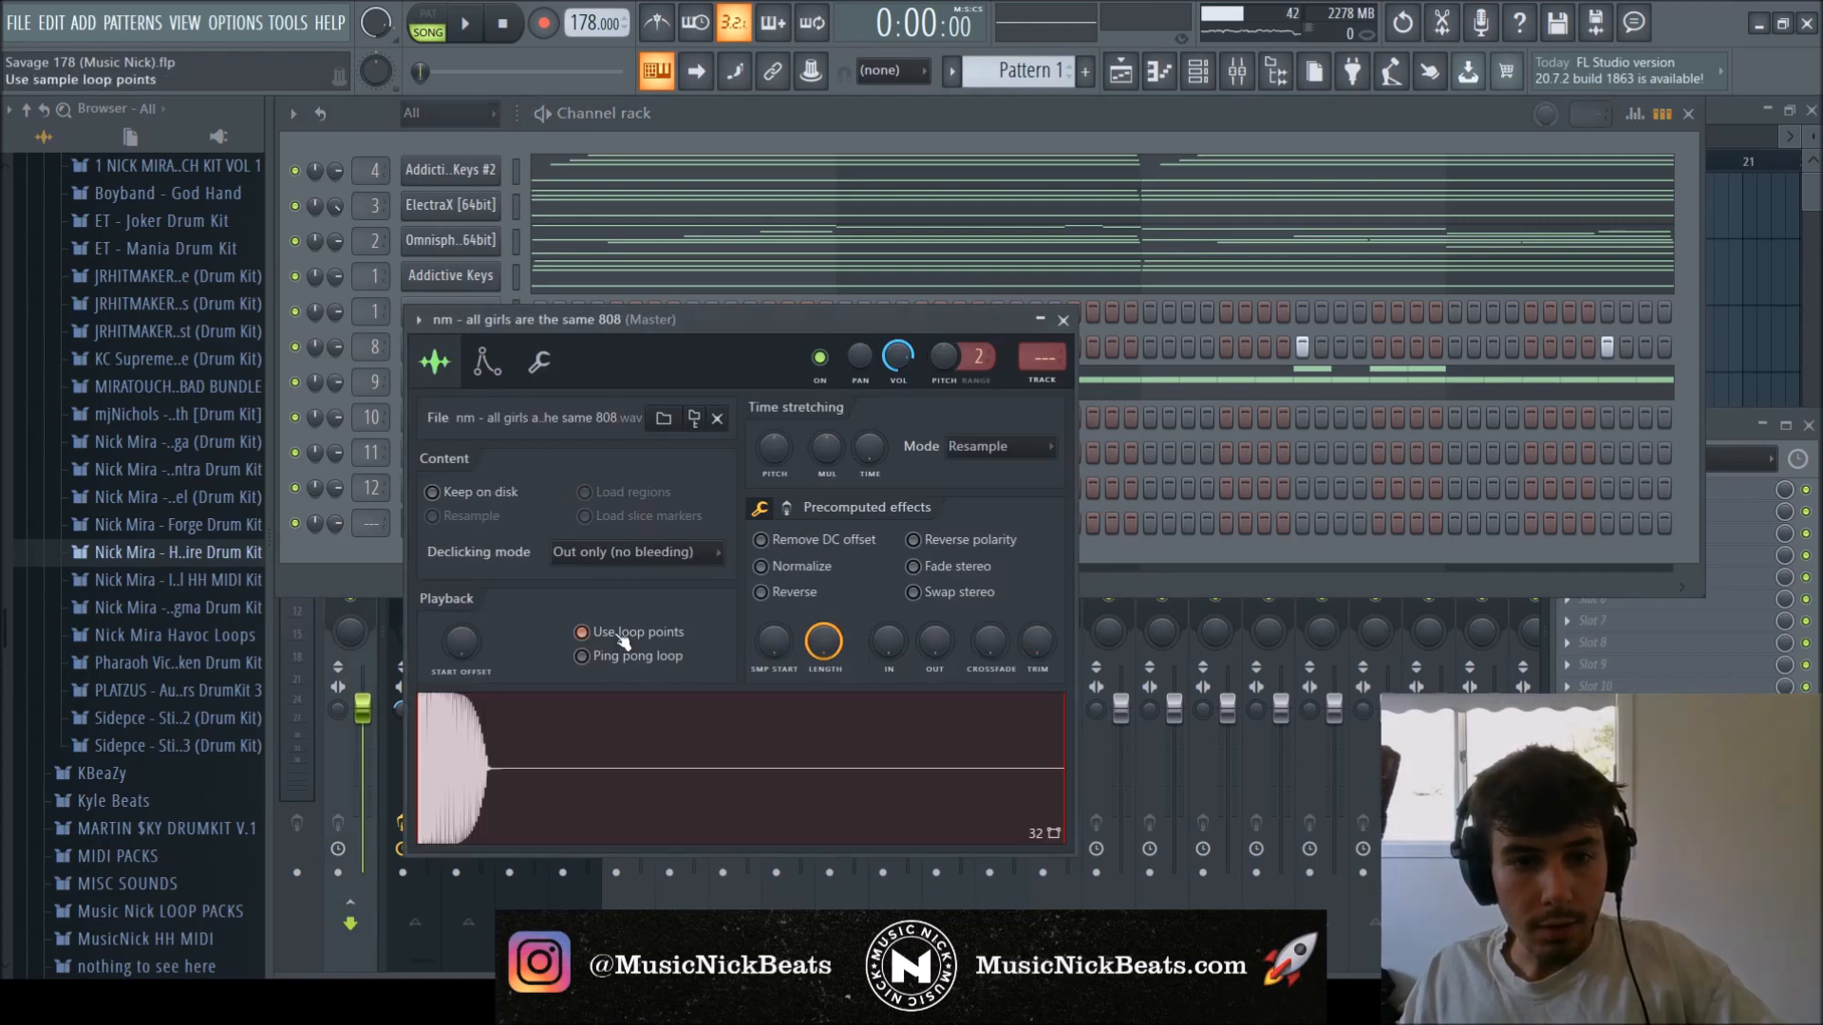
left_click(484, 363)
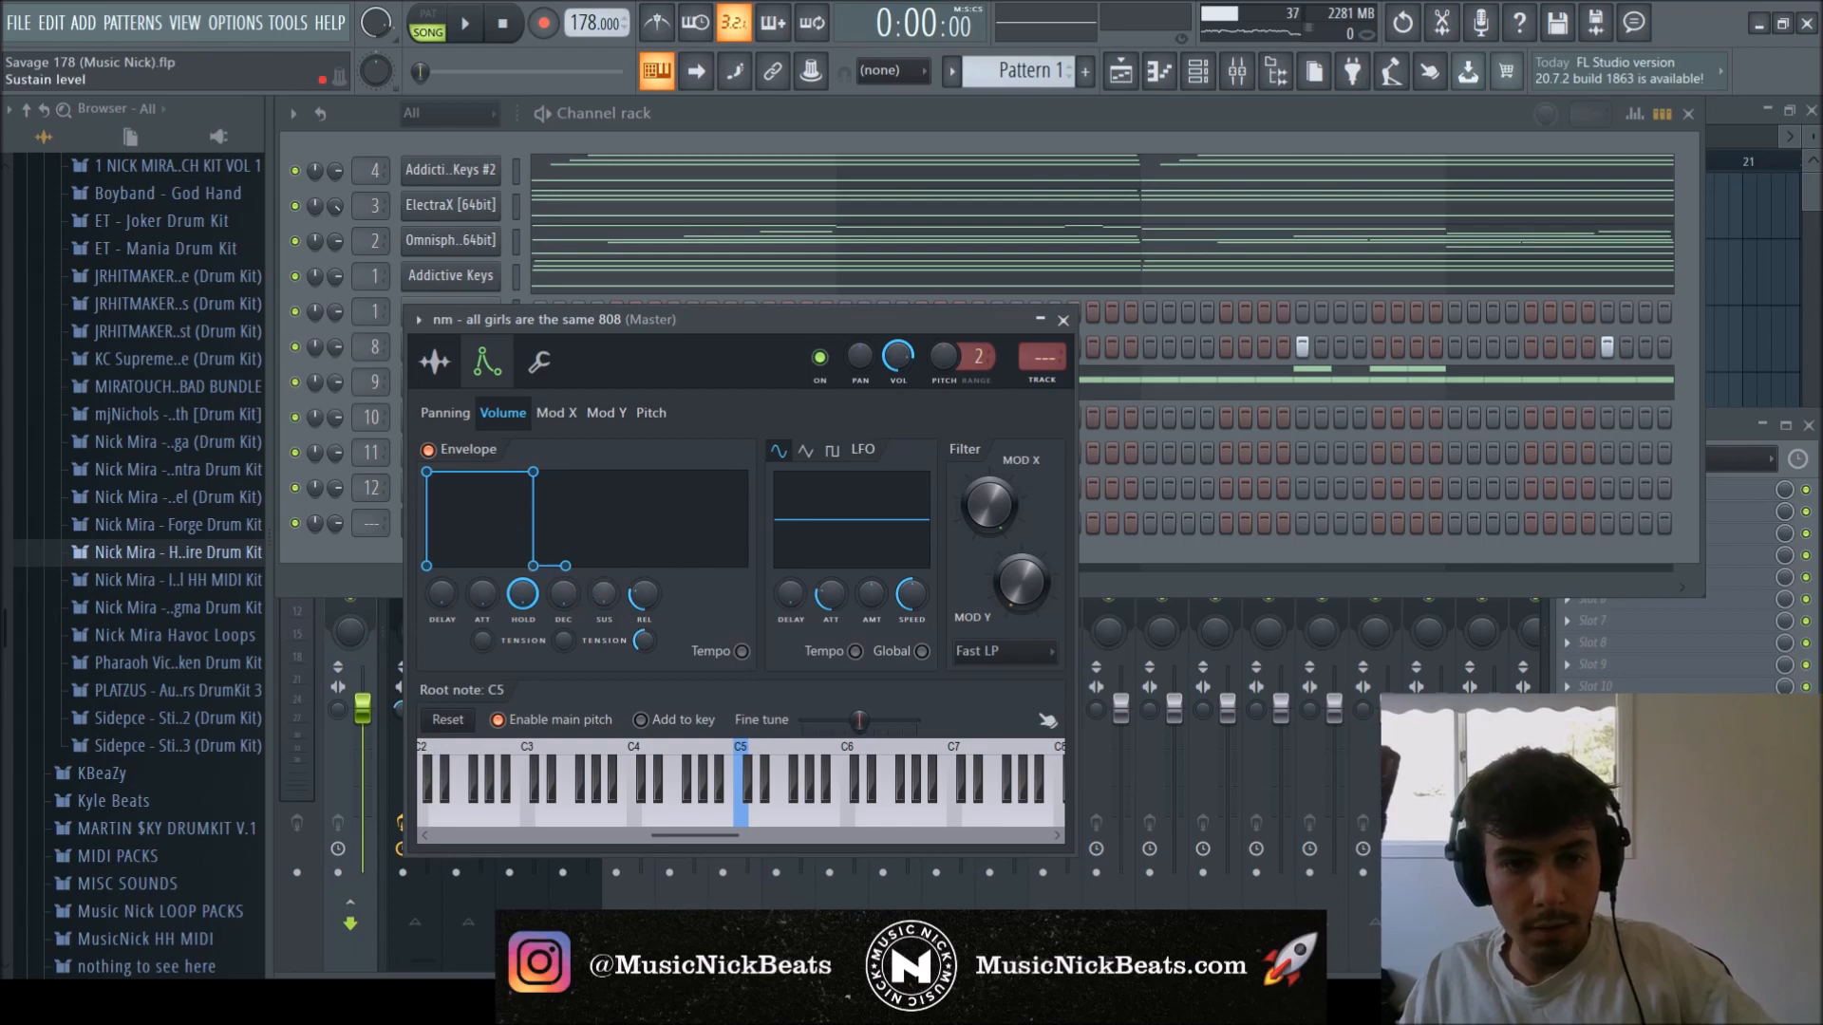
left_click(538, 362)
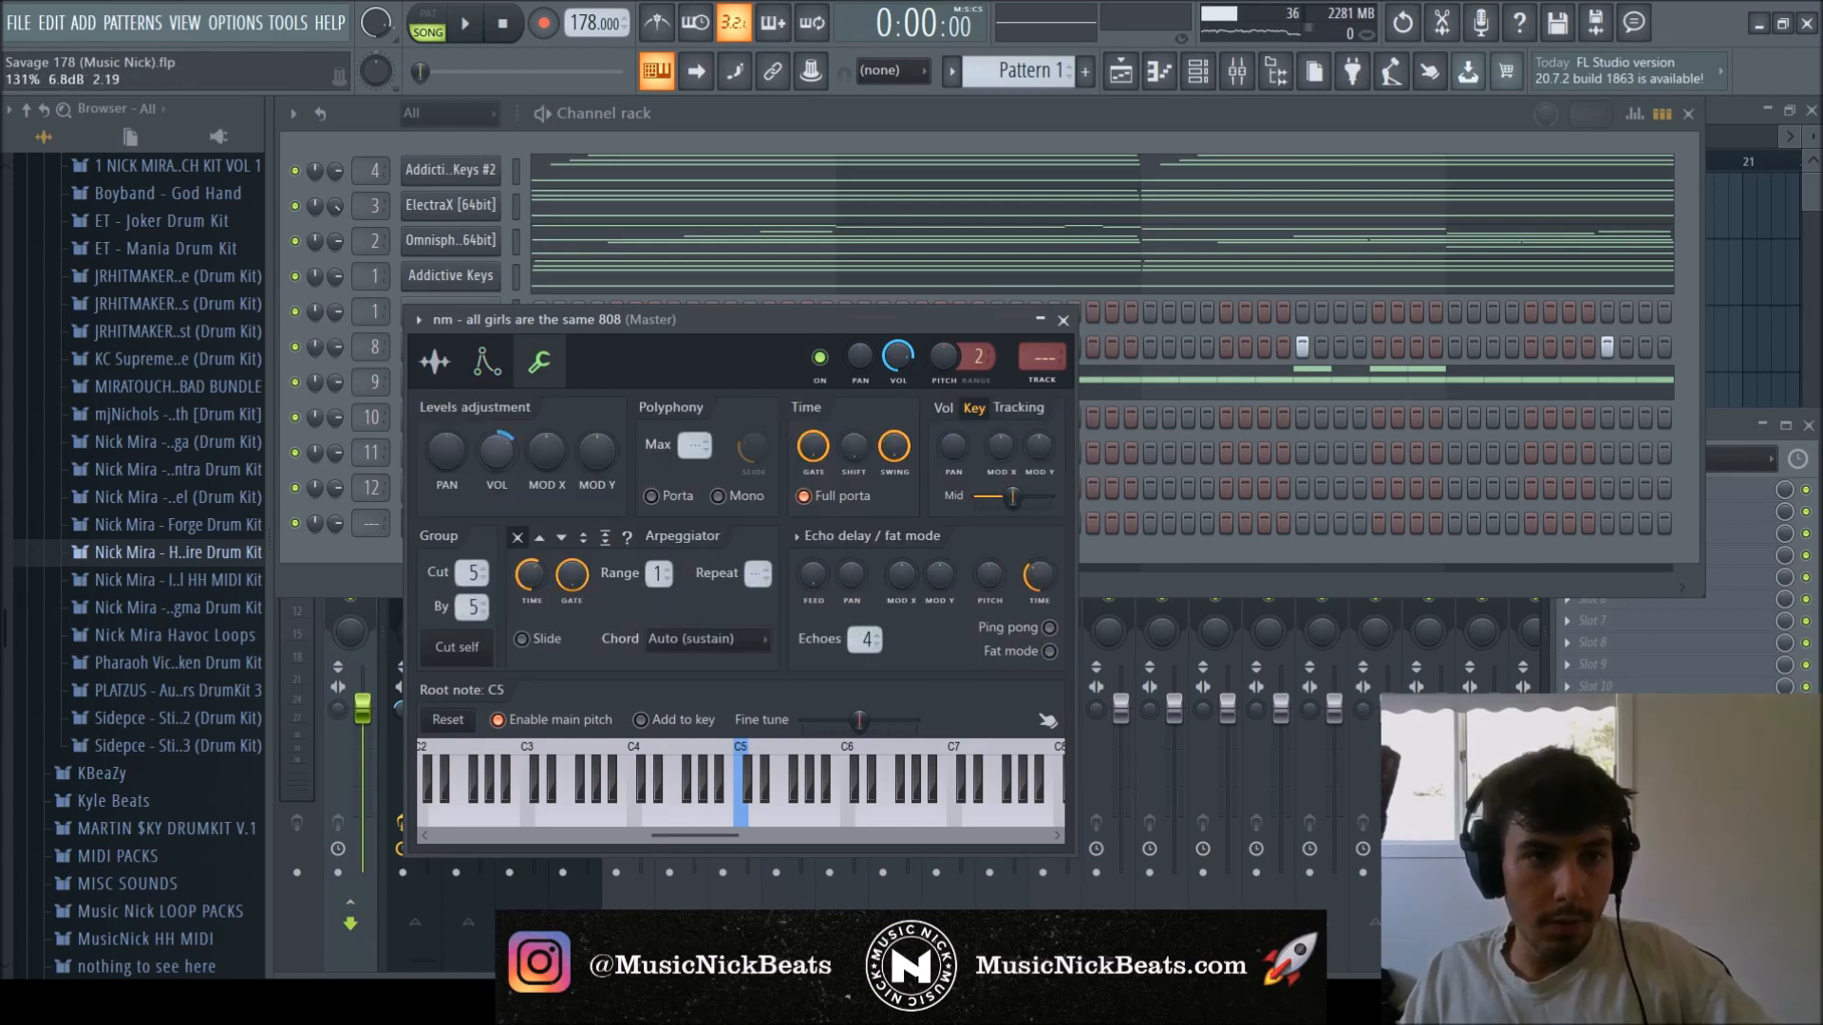
left_click(1063, 320)
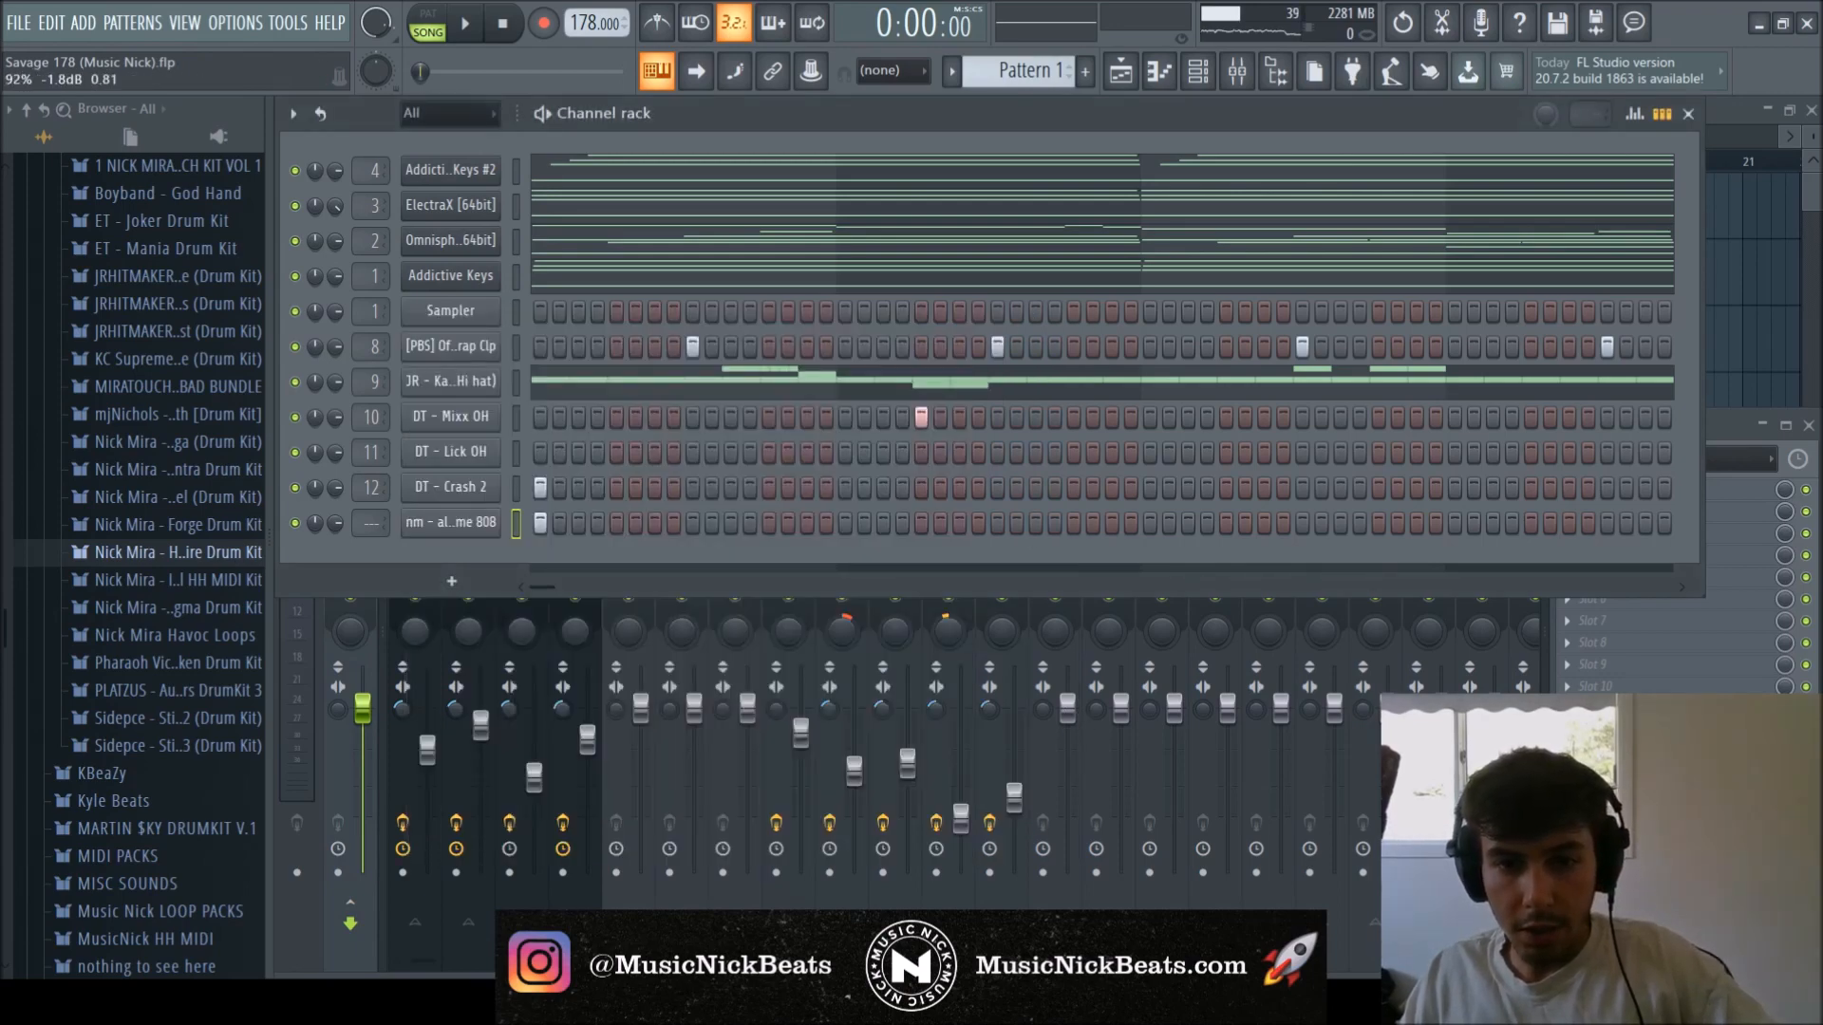
left_click_drag(1070, 727, 1070, 762)
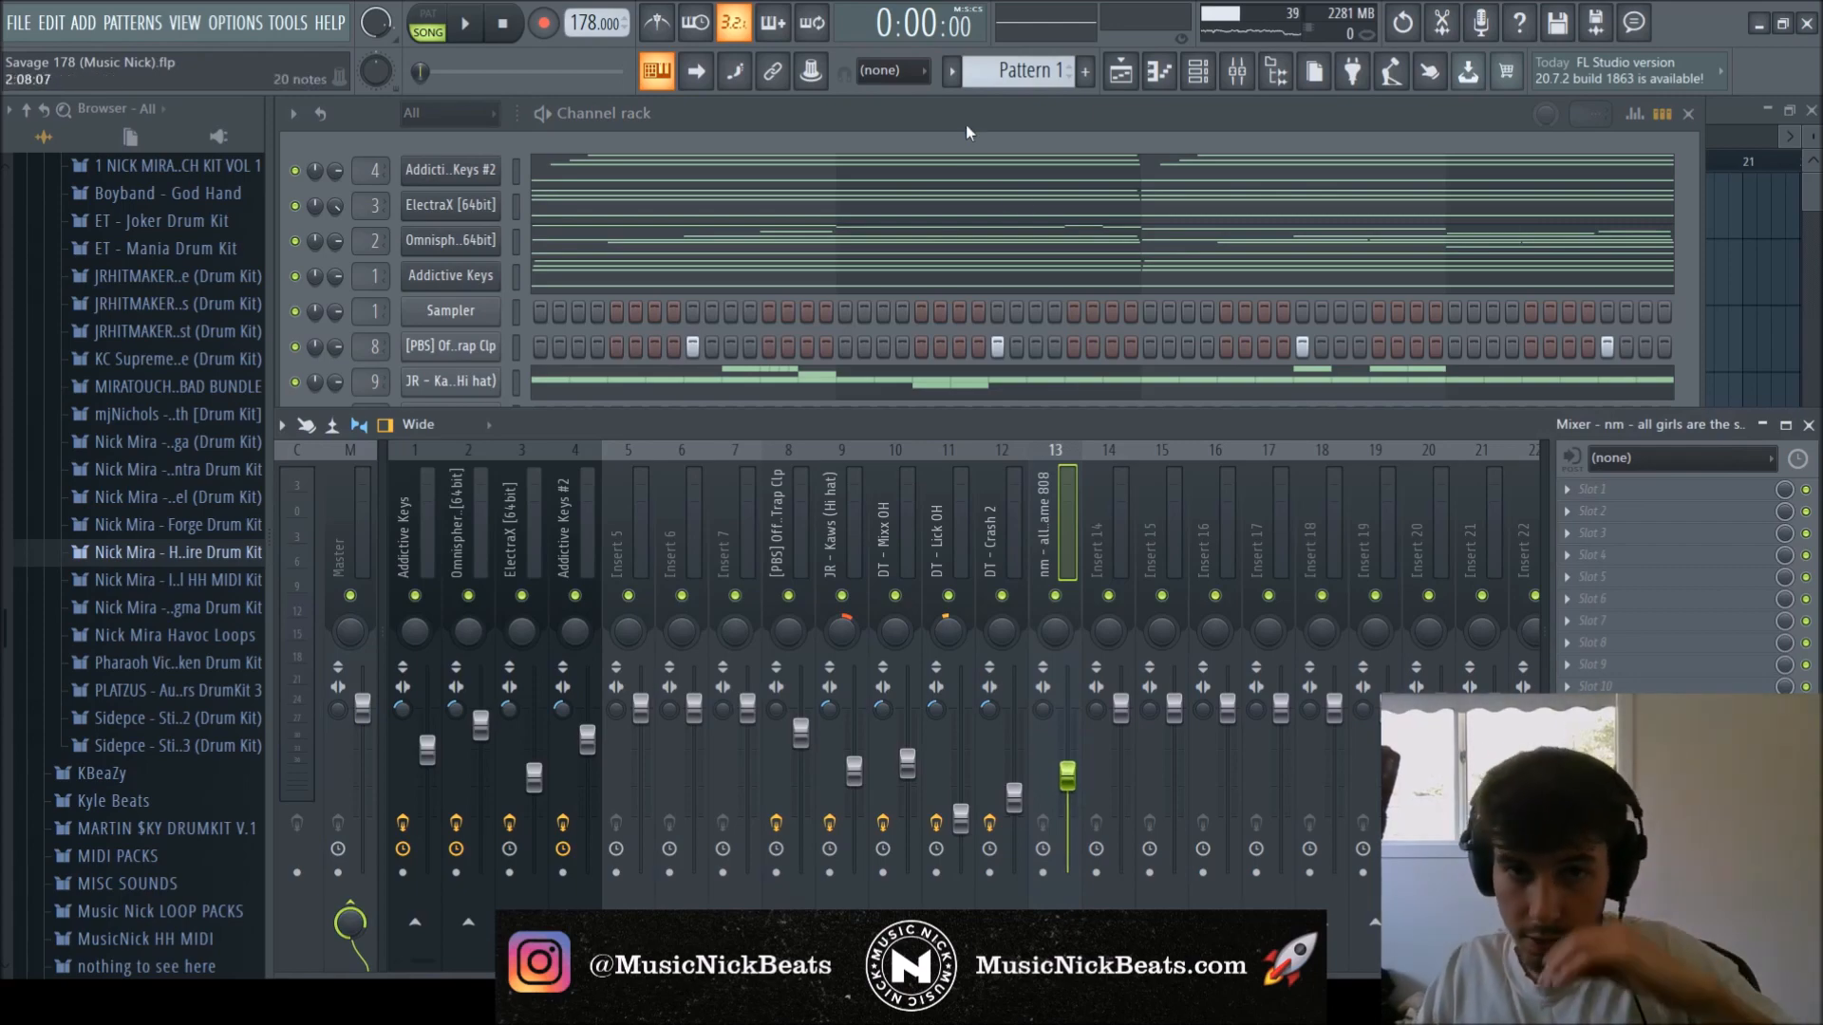
Open the 808's piano roll, move its starting note to D#5, and audition it against the melody.
left_click(969, 134)
key("F7")
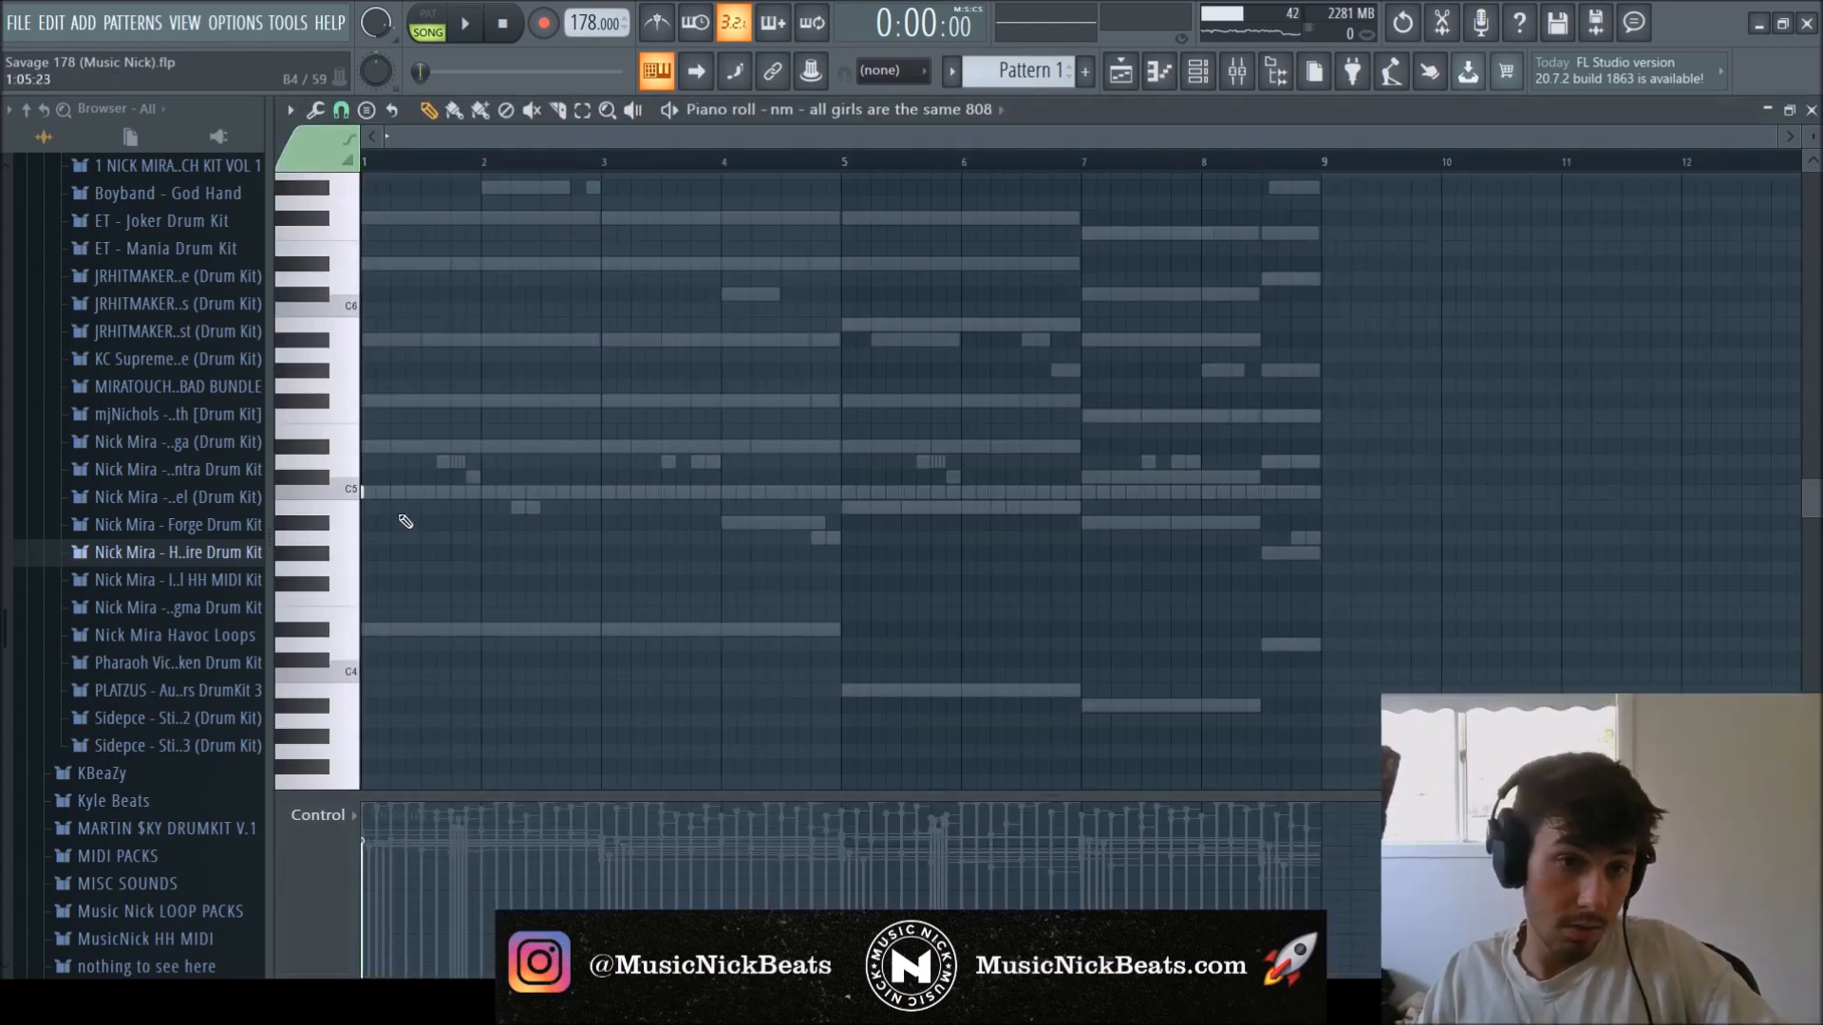
key("space")
key("space")
key("space")
key("space")
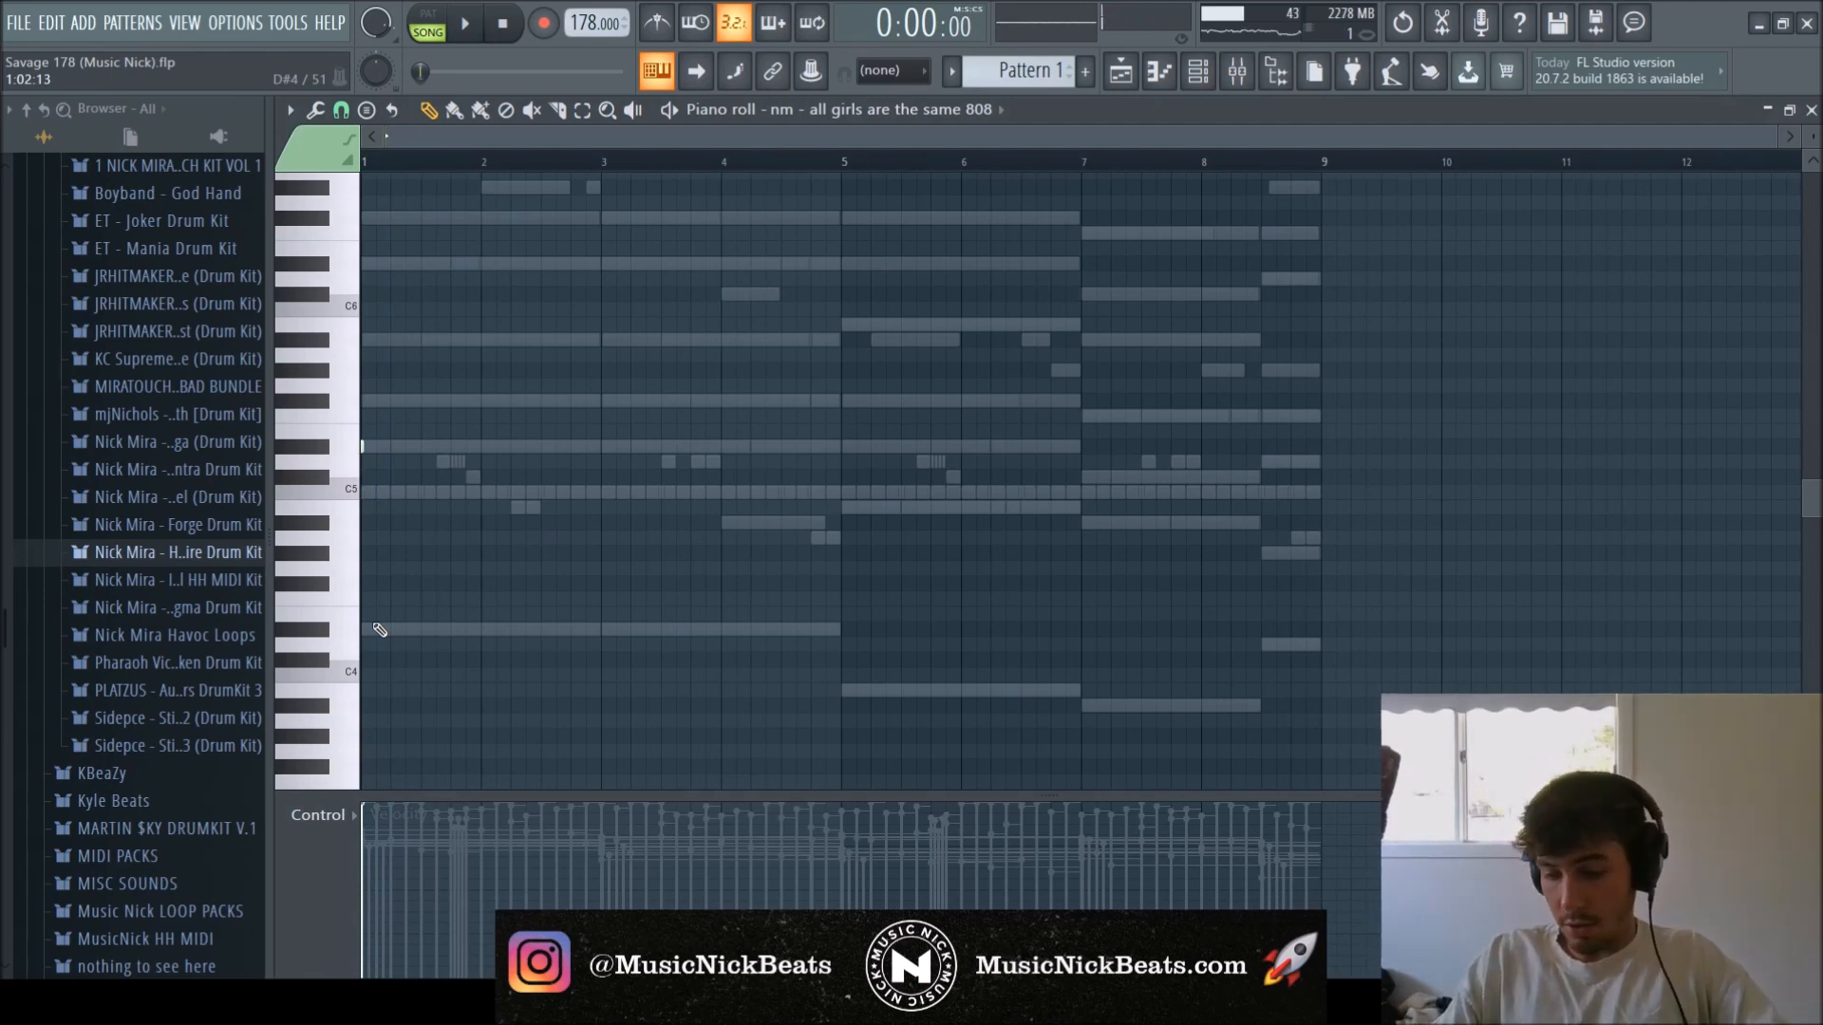
key("space")
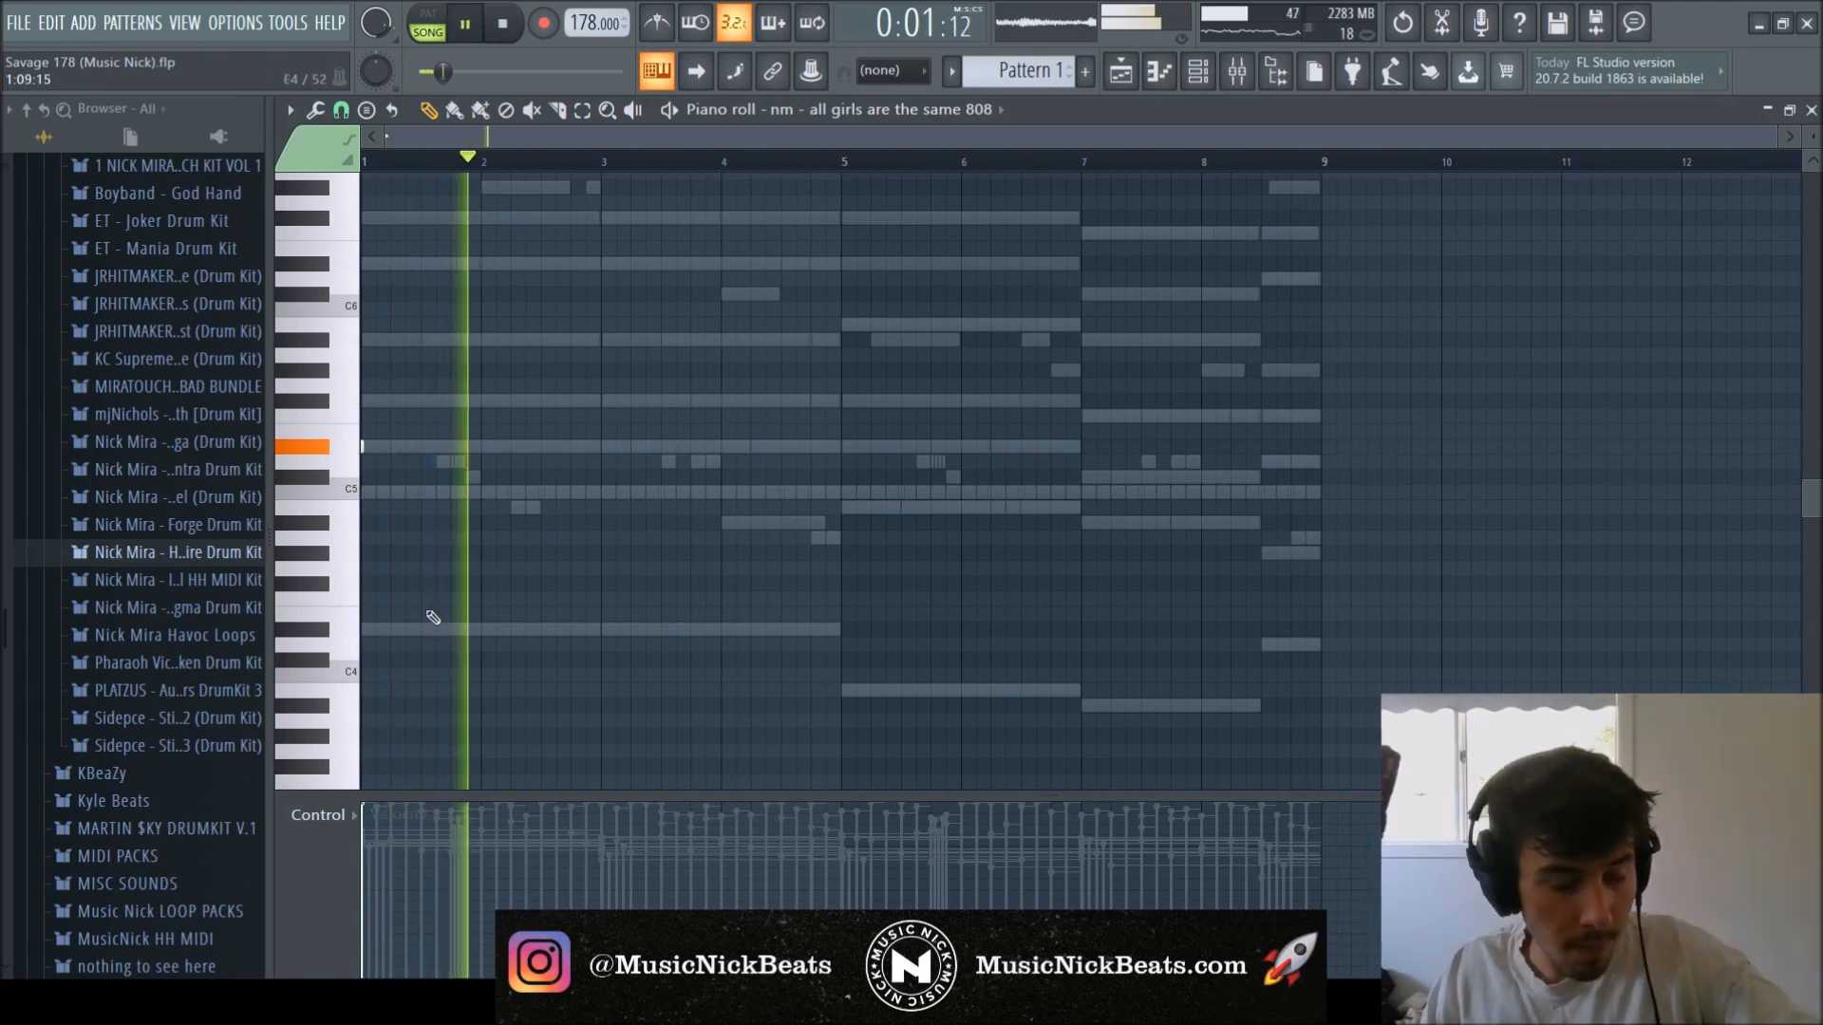
key("space")
Fill bar 1 with two D#5 808 notes, the second starting at step 7 and lasting to the bar's end, and audition them.
scroll(427, 608, "up", 2)
left_click_drag(517, 137, 402, 175)
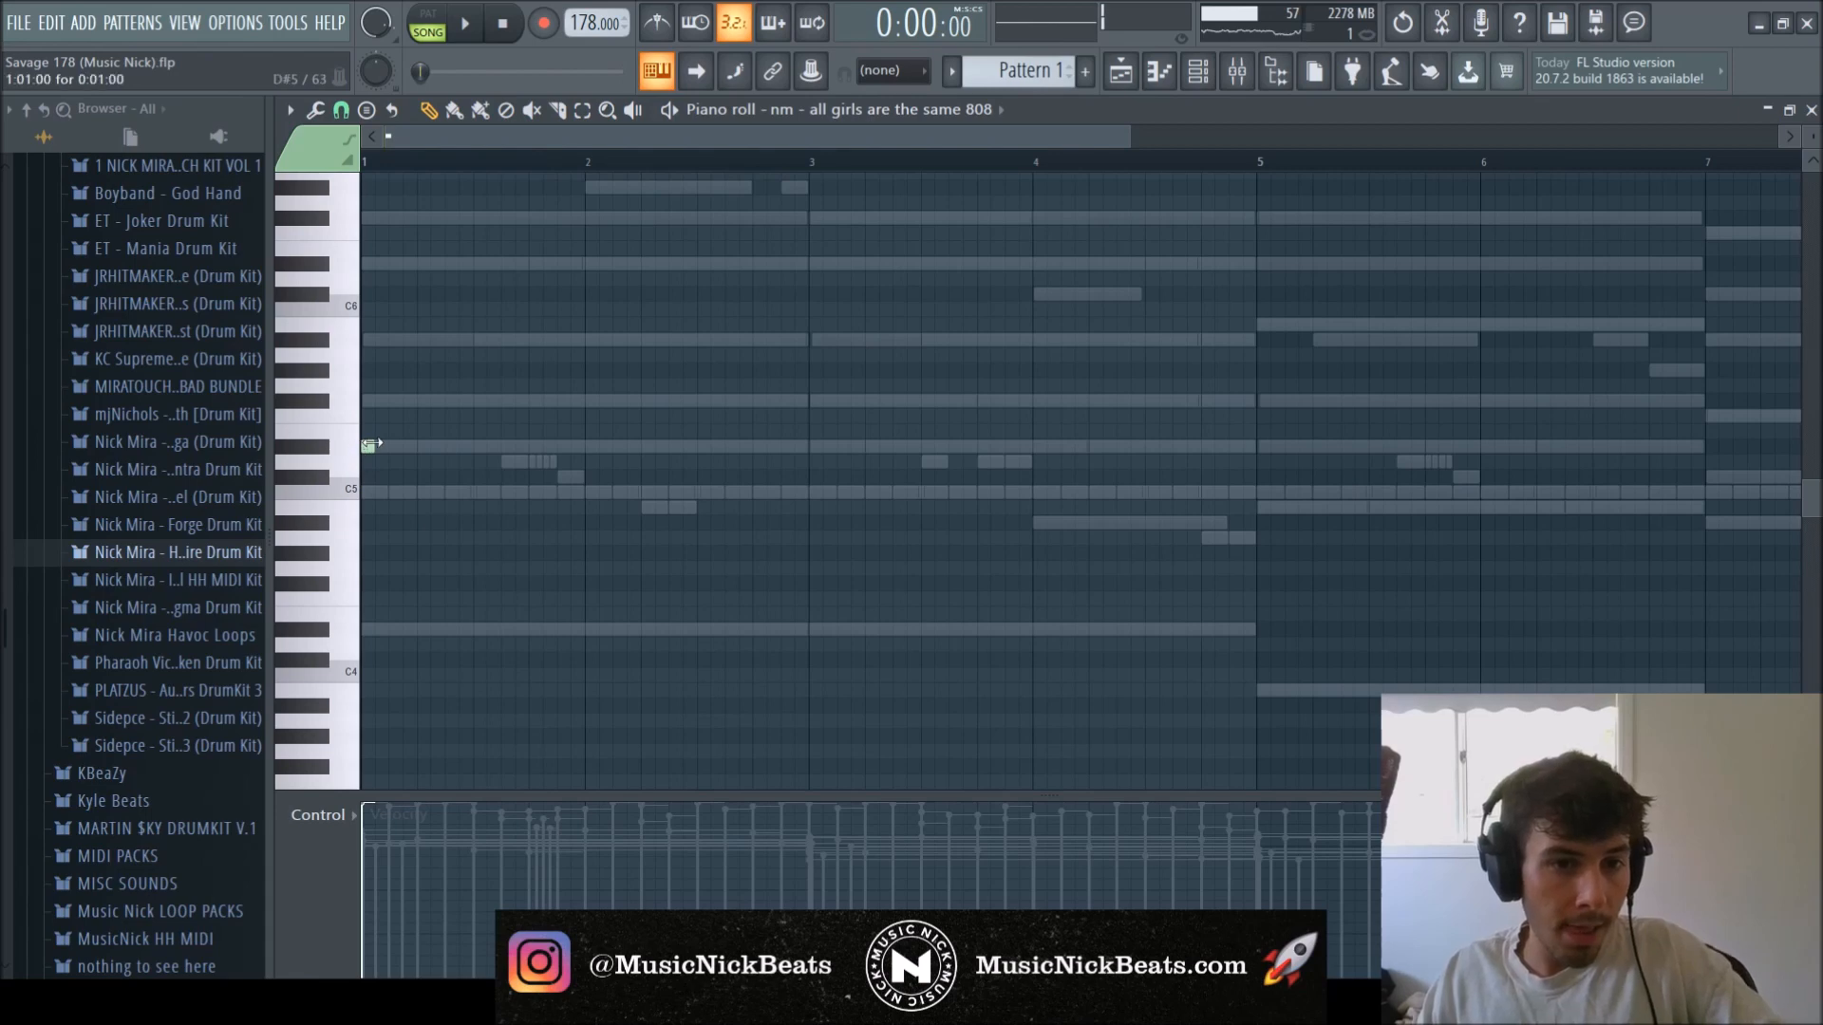
key("space")
left_click_drag(454, 466, 583, 450)
key("space")
key("space")
left_click(449, 451)
key("space")
key("space")
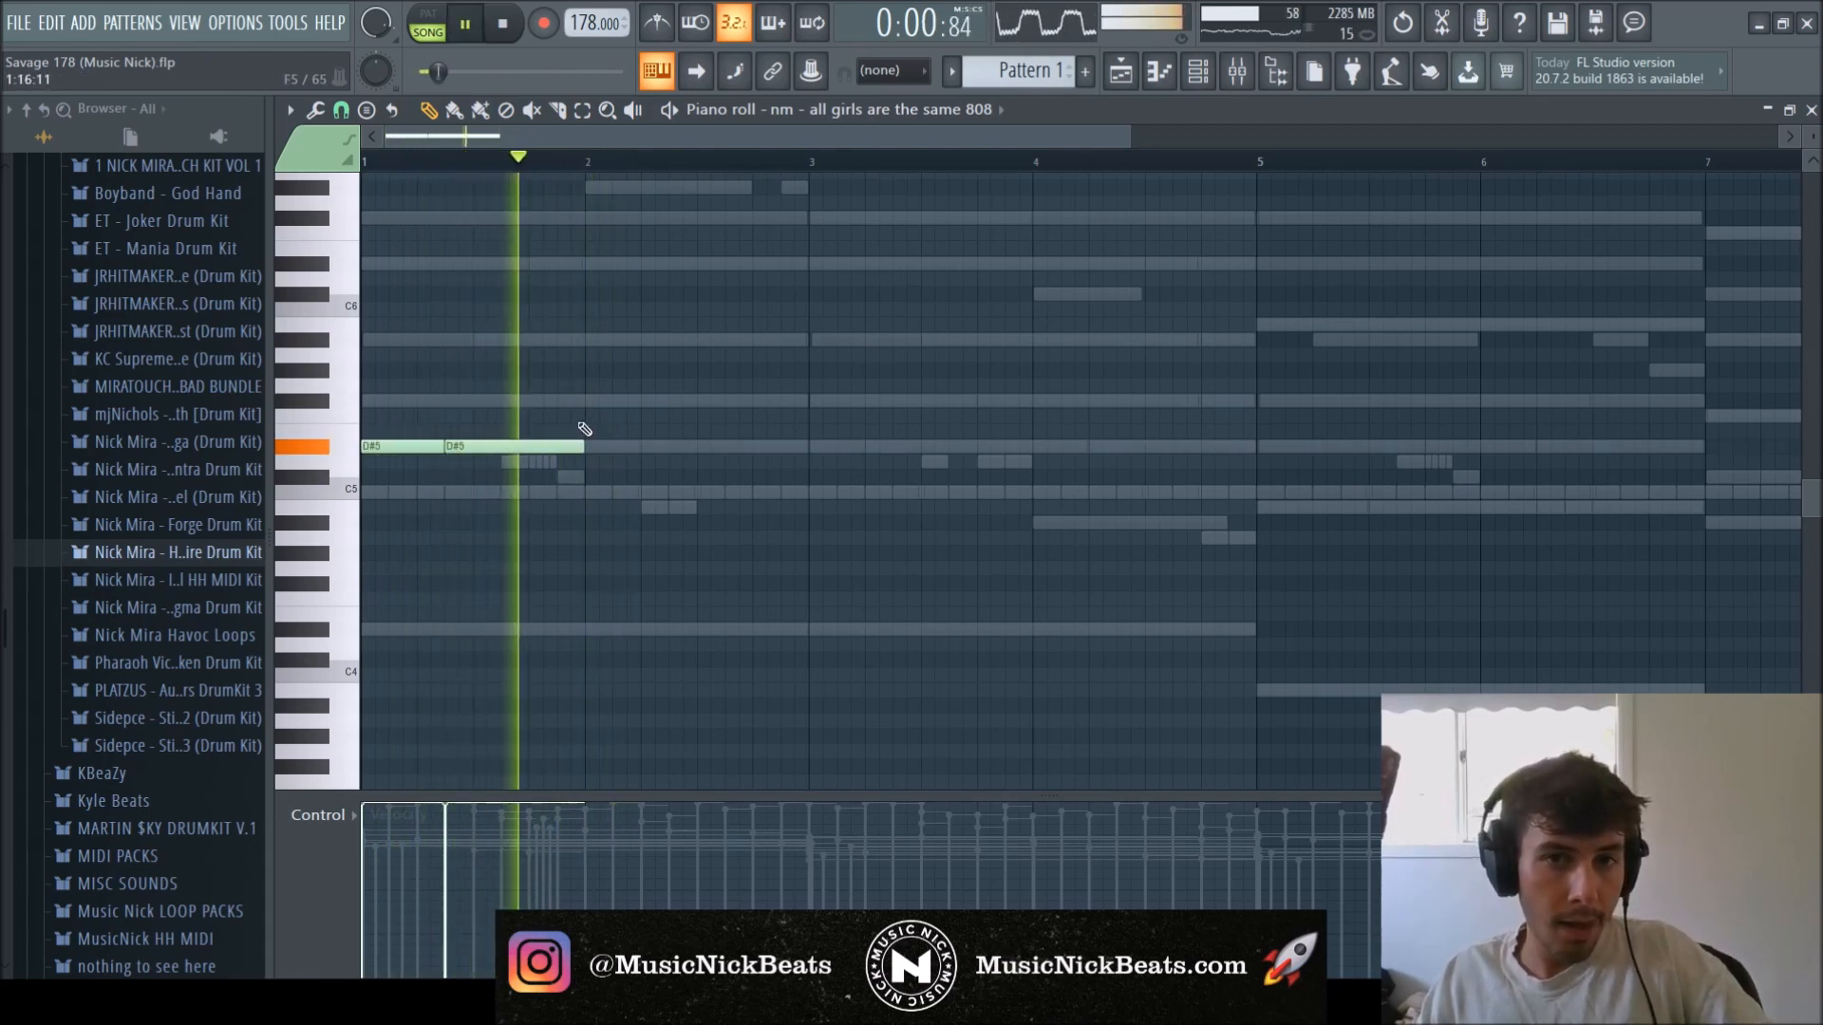
key("space")
key("space")
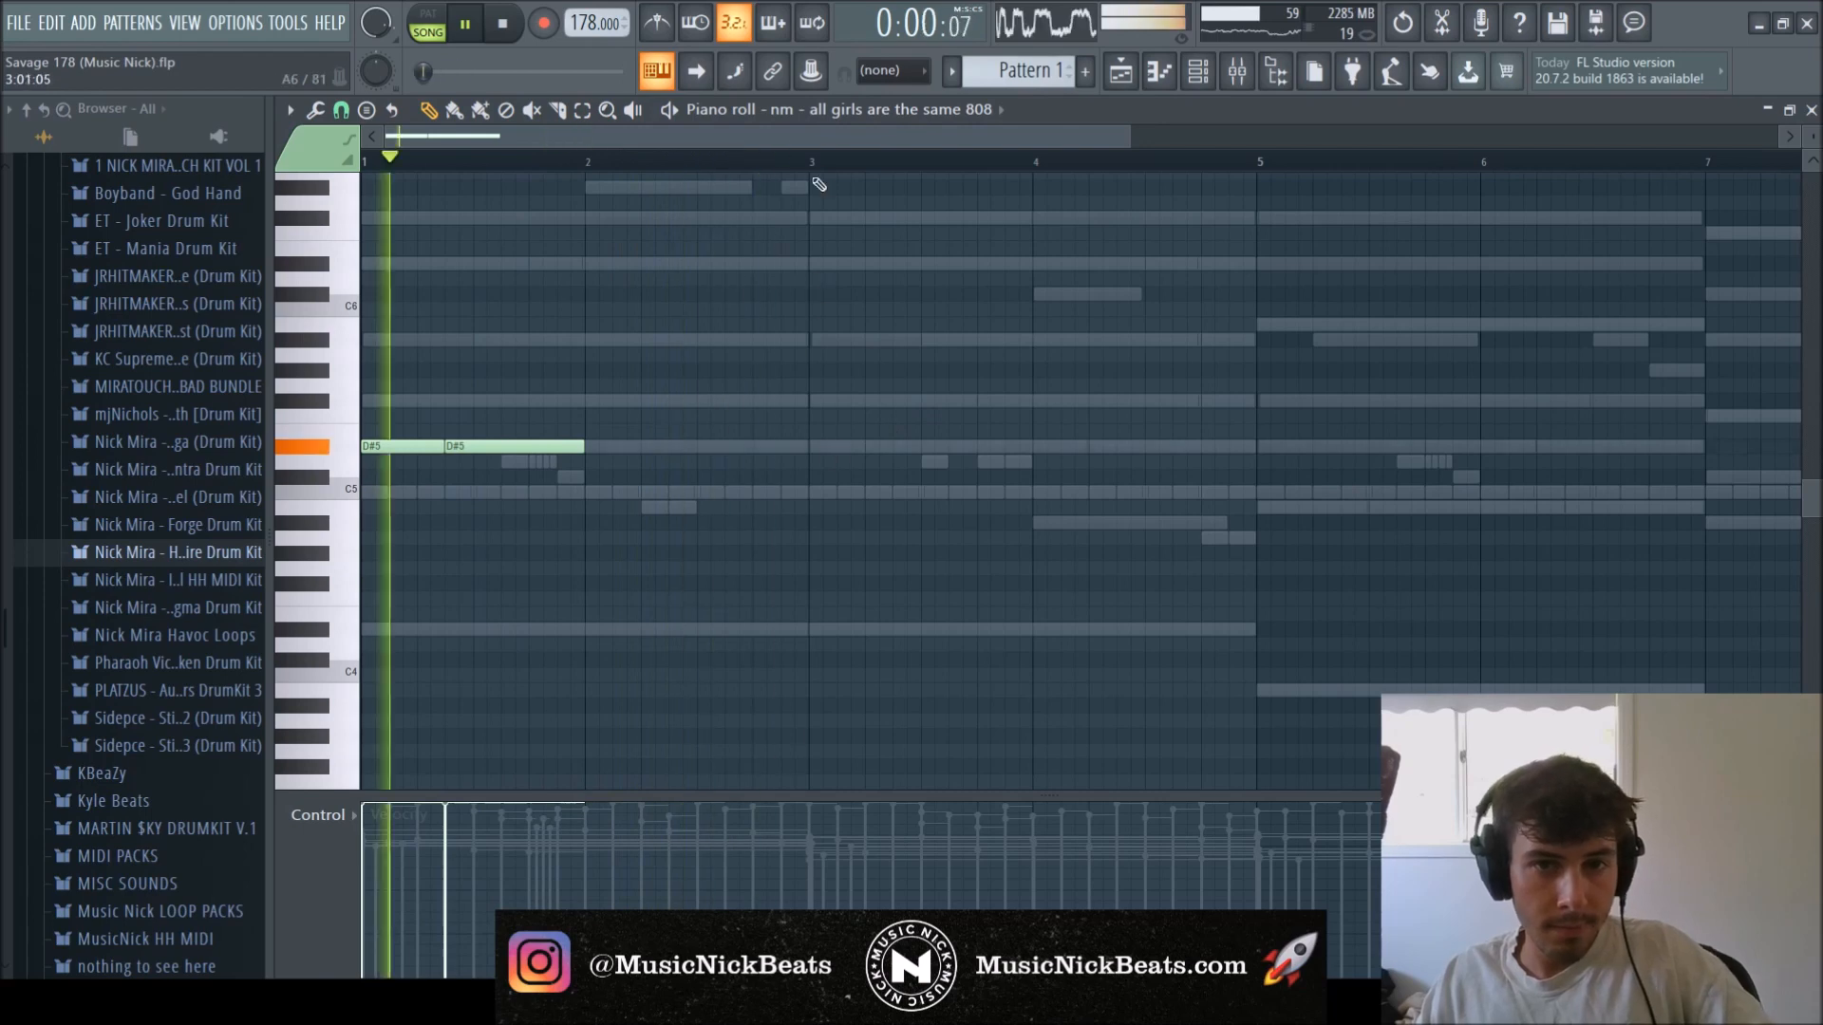
Duplicate the first two bars of 808 notes into bars 3 and 4, and add a 12-step D#5 note at step 5 of bar 4.
left_click_drag(815, 170, 364, 167)
key("ctrl+b")
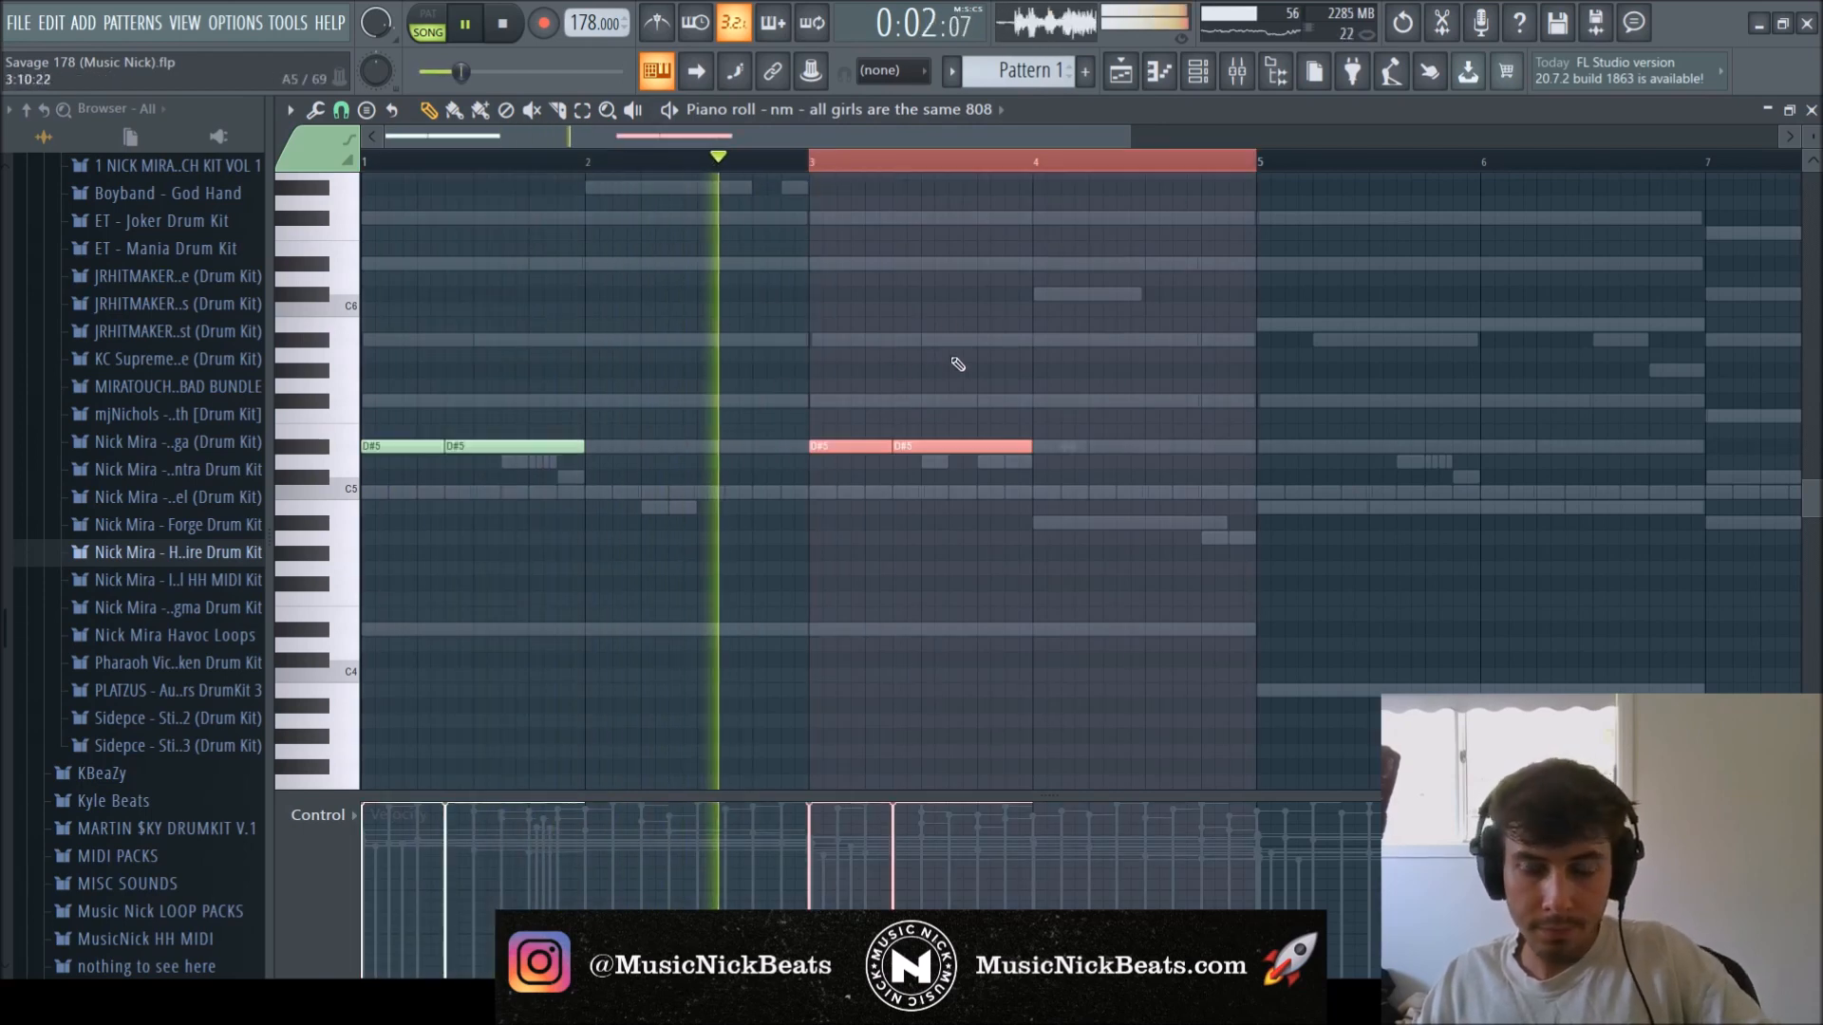
left_click(1102, 446)
key("space")
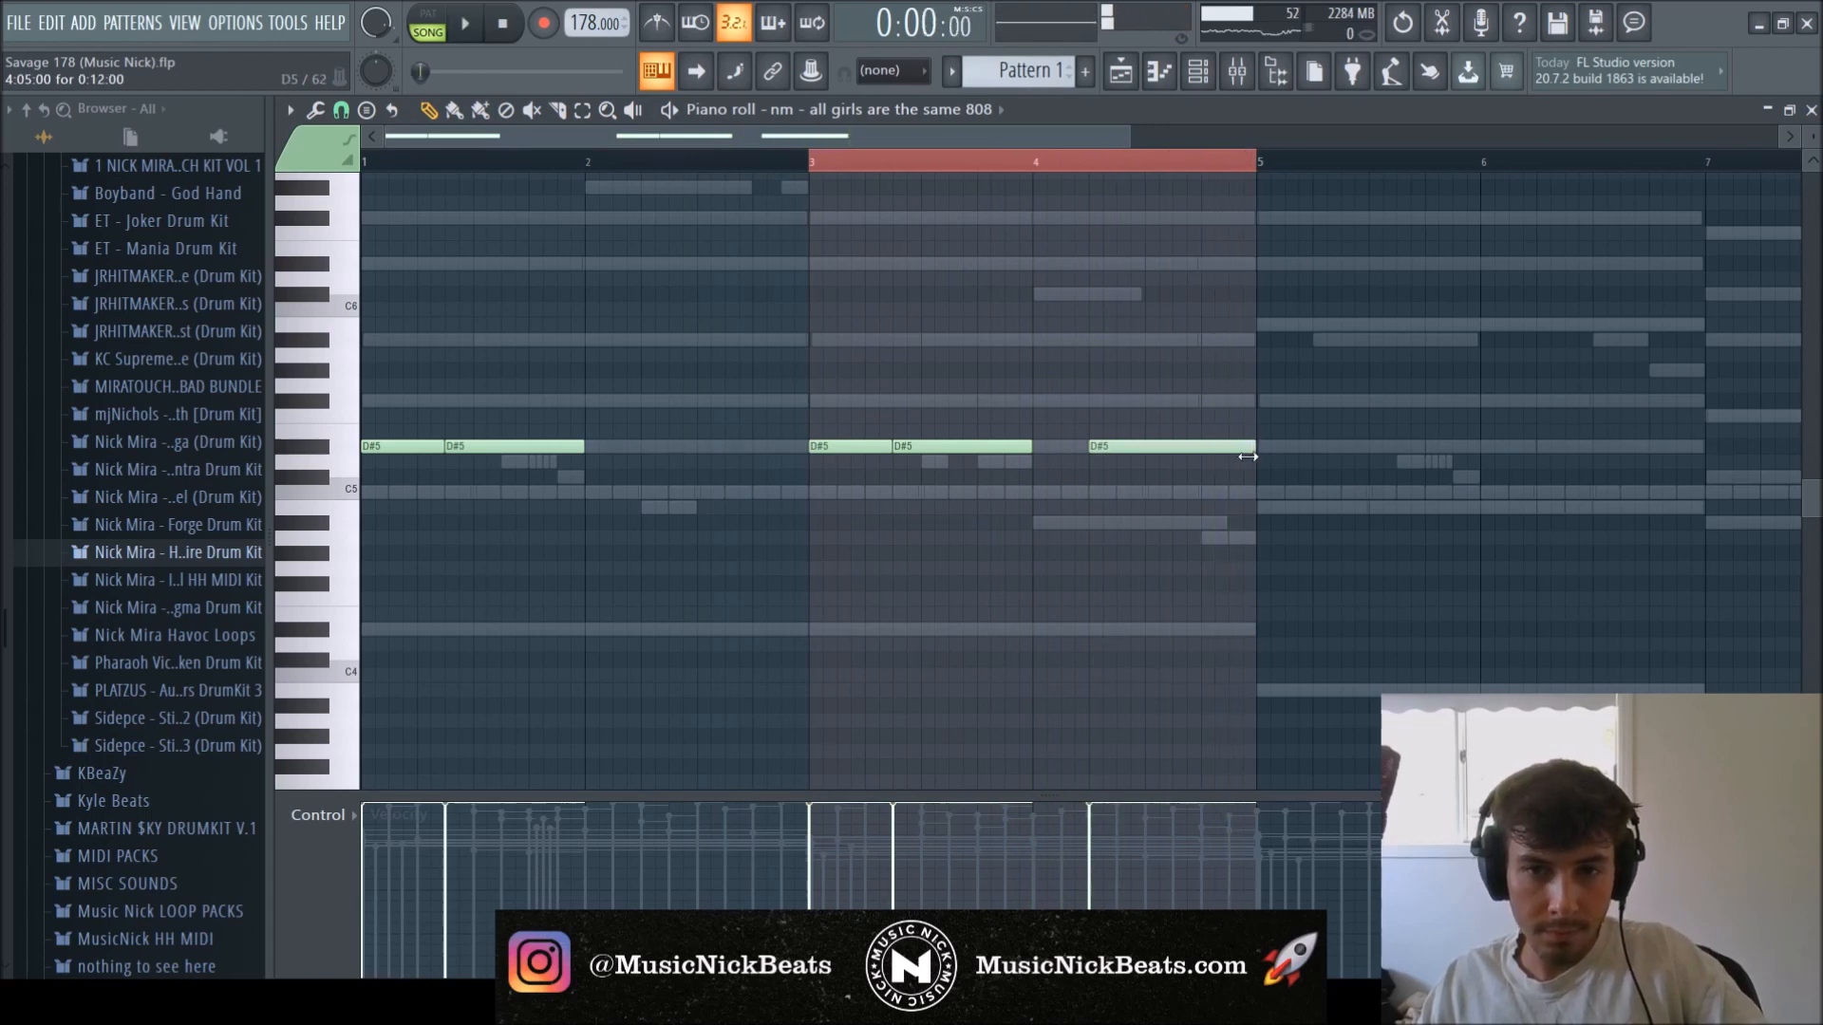
key("space")
Duplicate the four-bar 808 pattern into bars 5 to 8 and transpose the copy to B4.
scroll(1246, 456, "down", 2)
key("ctrl+a")
mouse_move(383, 449)
left_mouse_down()
mouse_move(955, 527)
mouse_move(1013, 511)
left_mouse_up()
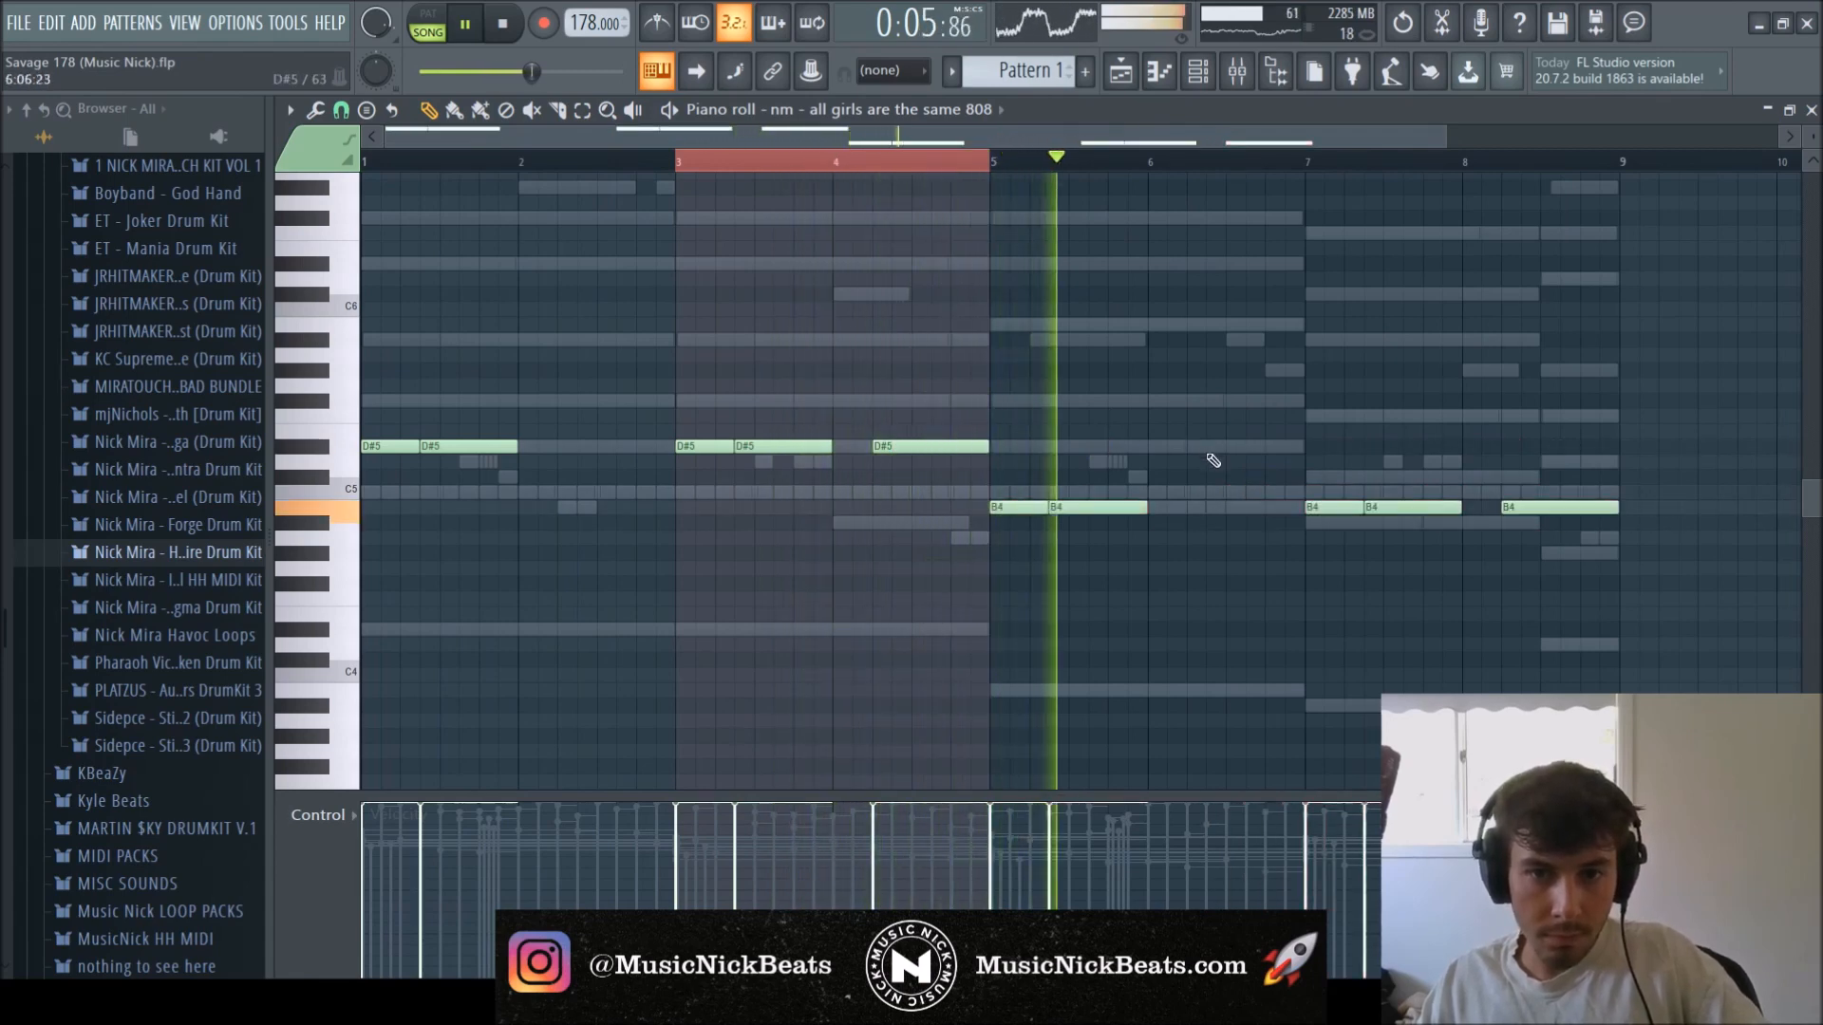
Lower the two 808 notes in bar 7 to A#4 and delete the long note in bar 8.
left_click_drag(1312, 491, 1319, 527)
left_click(1615, 542, "ctrl")
key("space")
left_click_drag(1573, 508, 1574, 483)
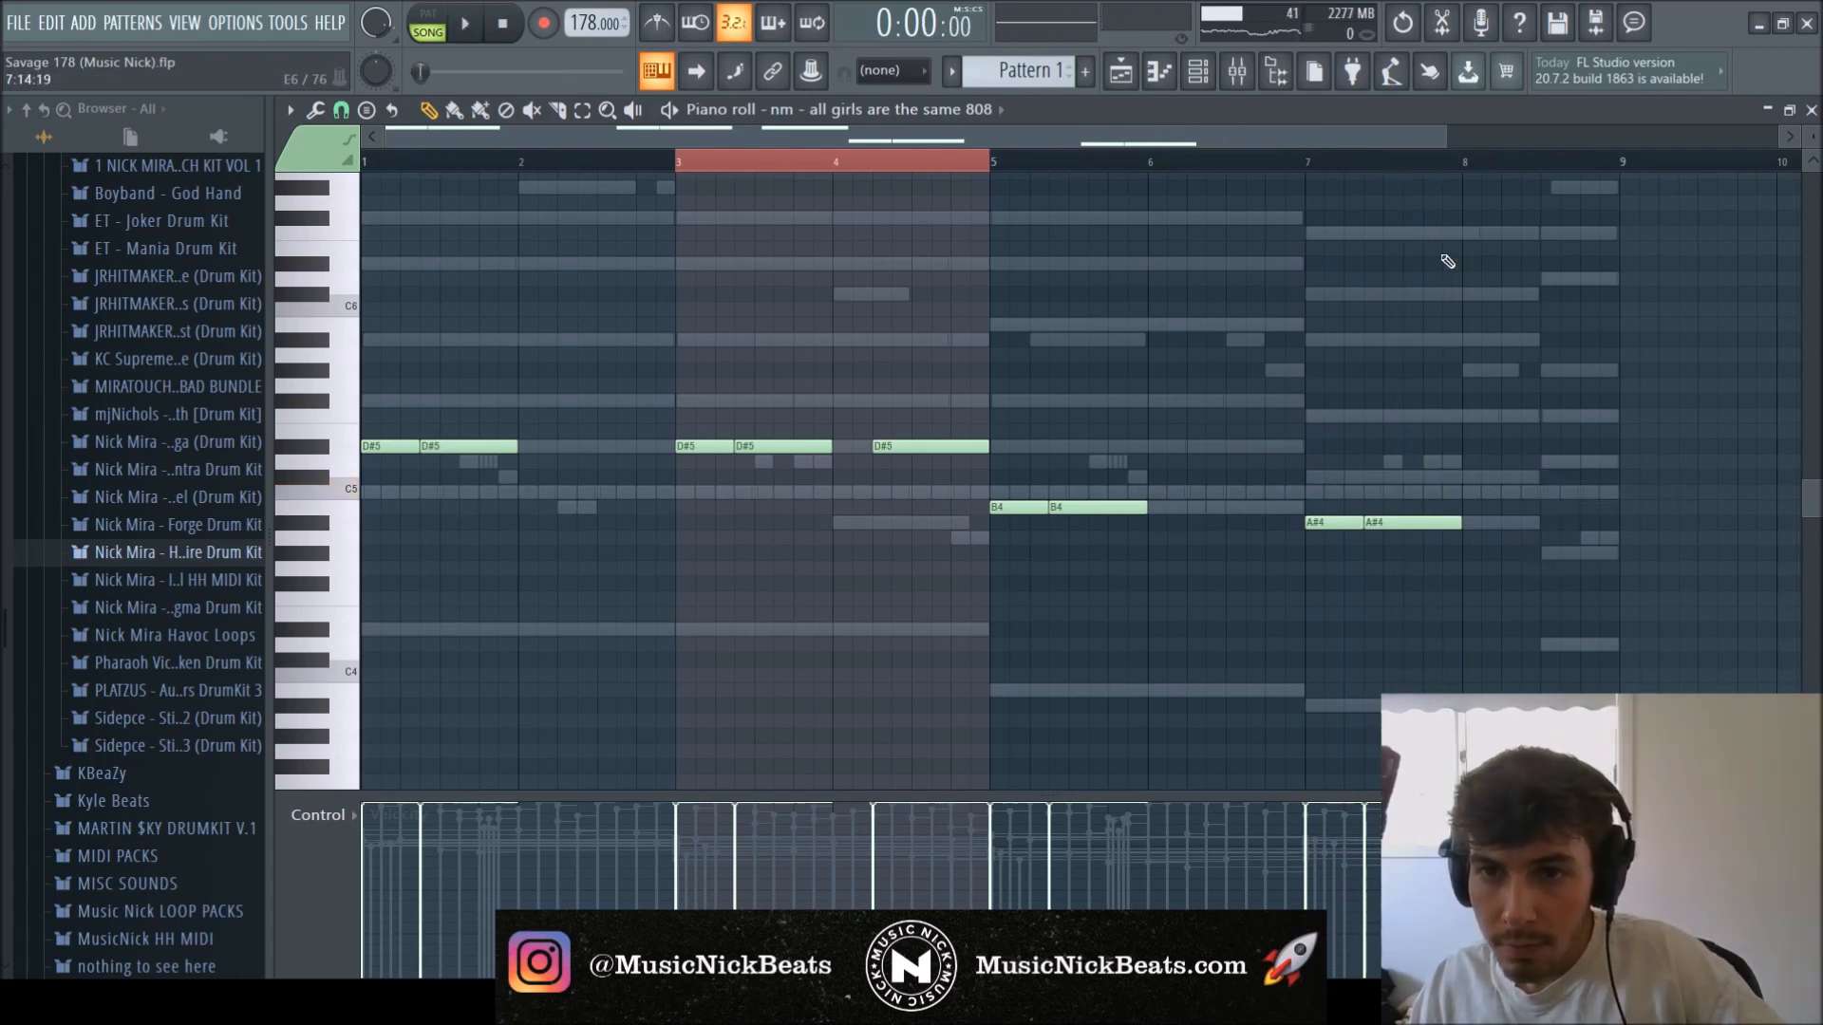
Add D5 808 notes at steps 11 and 13 of bar 8, ending with the bar, audition the bassline, and close the piano roll.
key("space")
left_click(1299, 160)
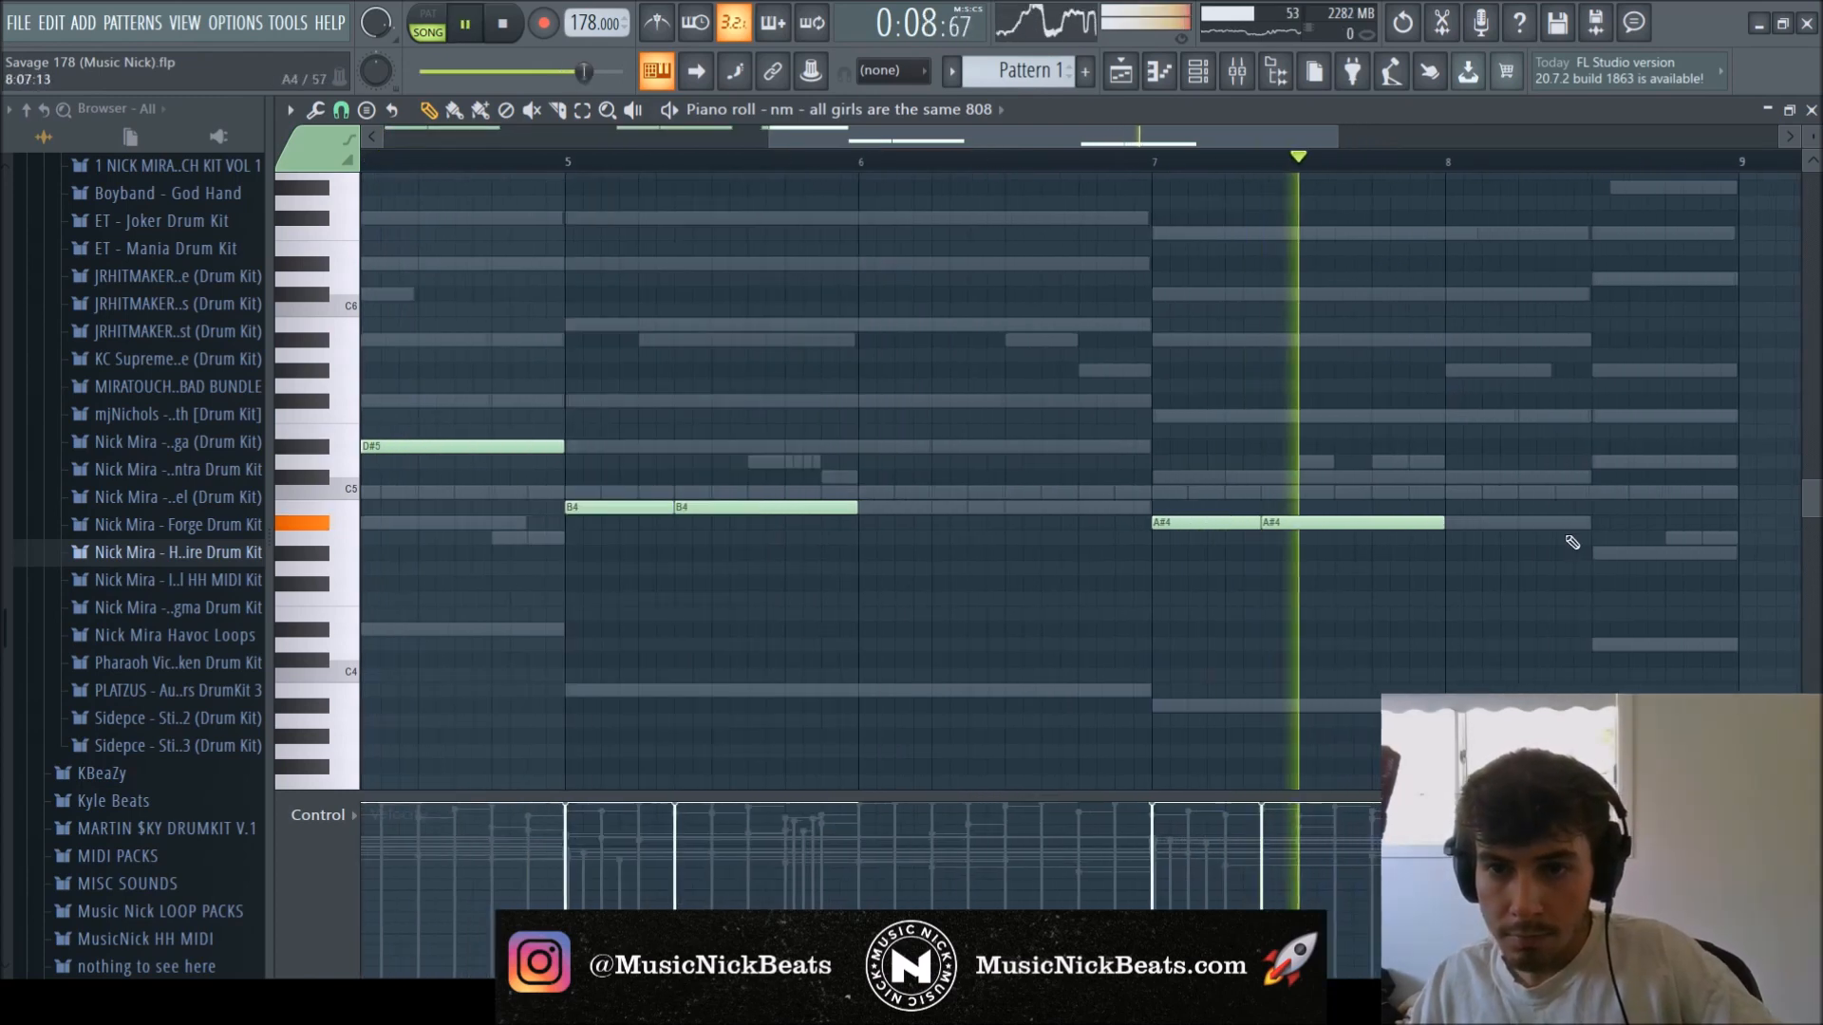
left_click(1633, 462)
key("space")
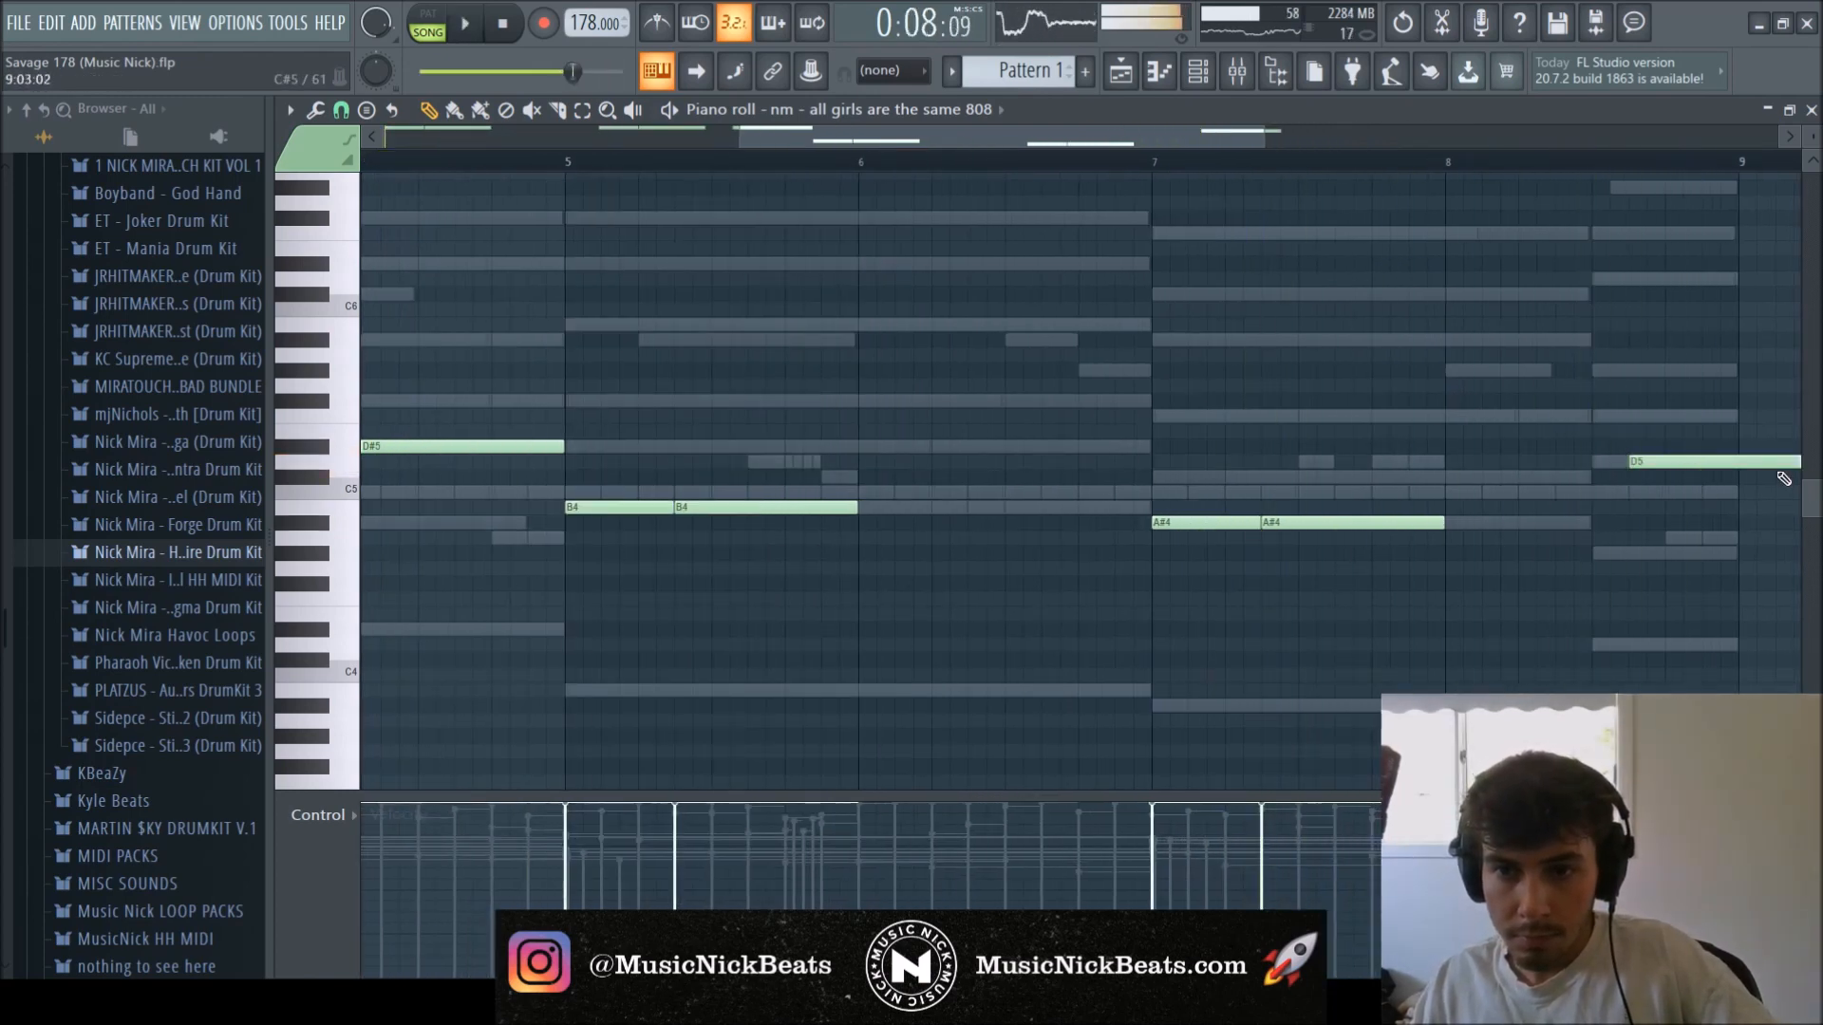
scroll(1766, 475, "down", 3)
scroll(1599, 433, "right", 1)
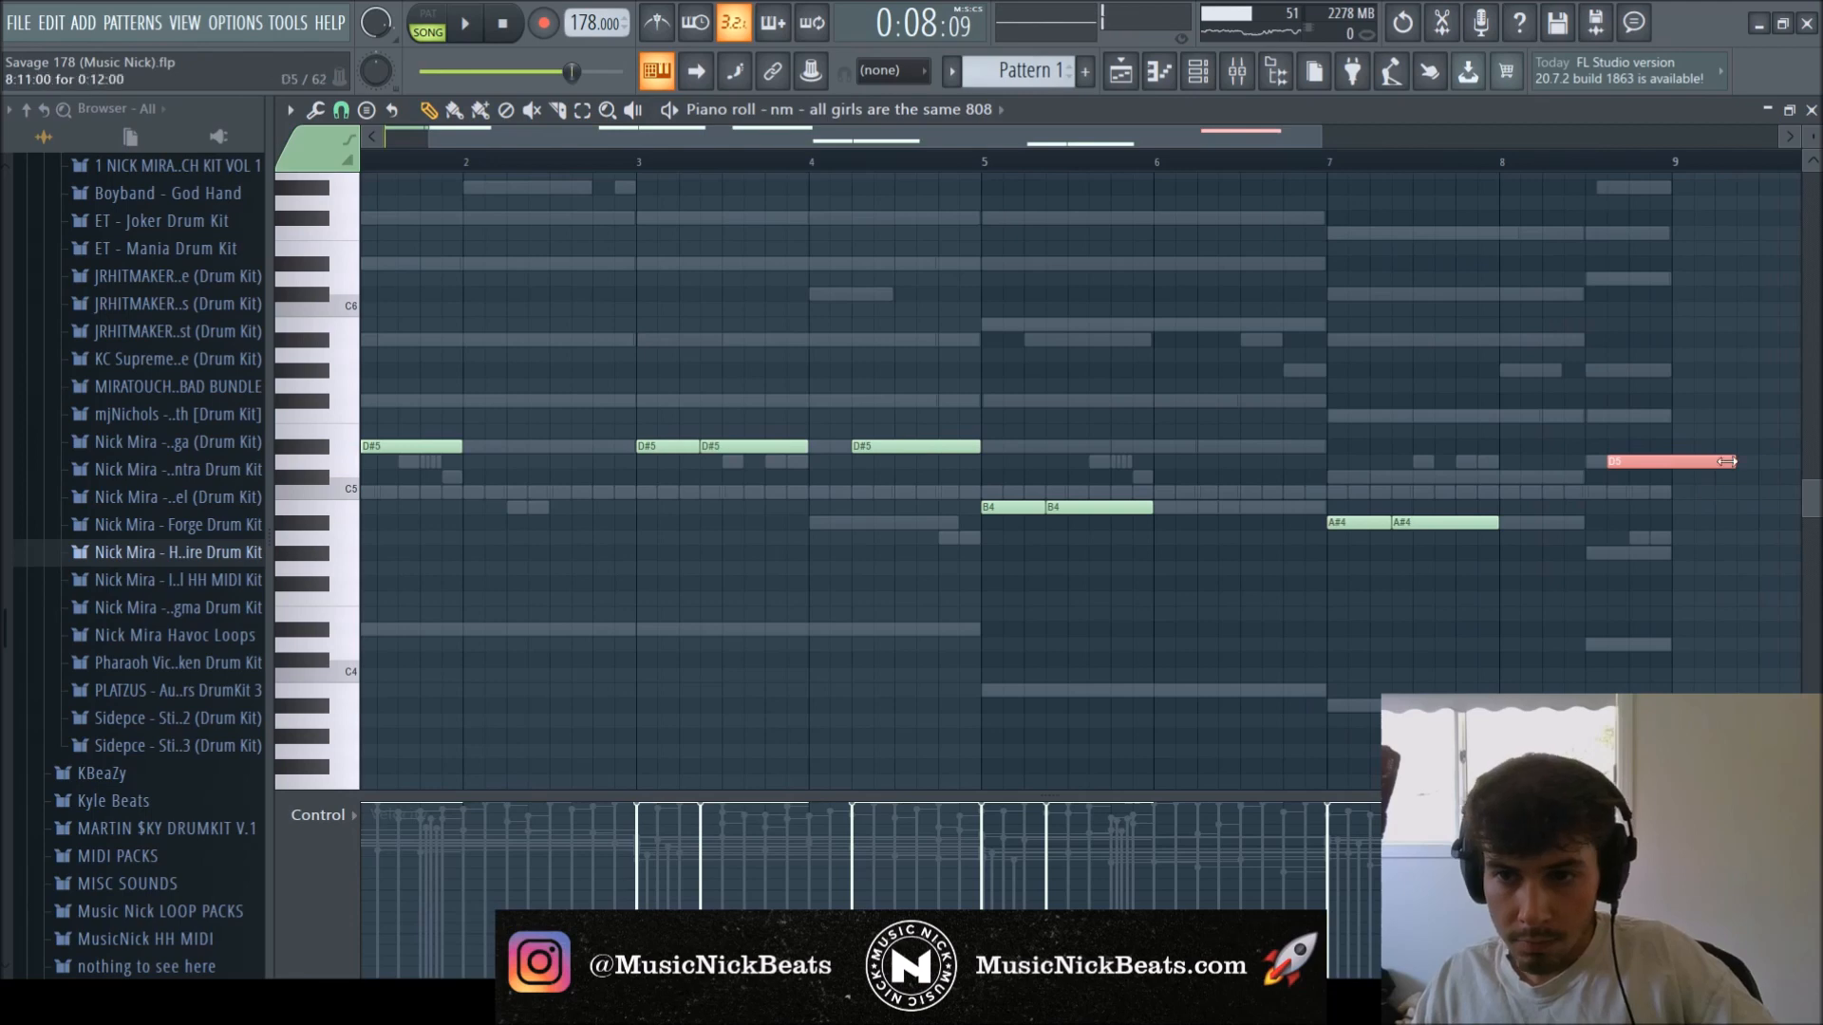
scroll(1626, 463, "up", 3)
key("space")
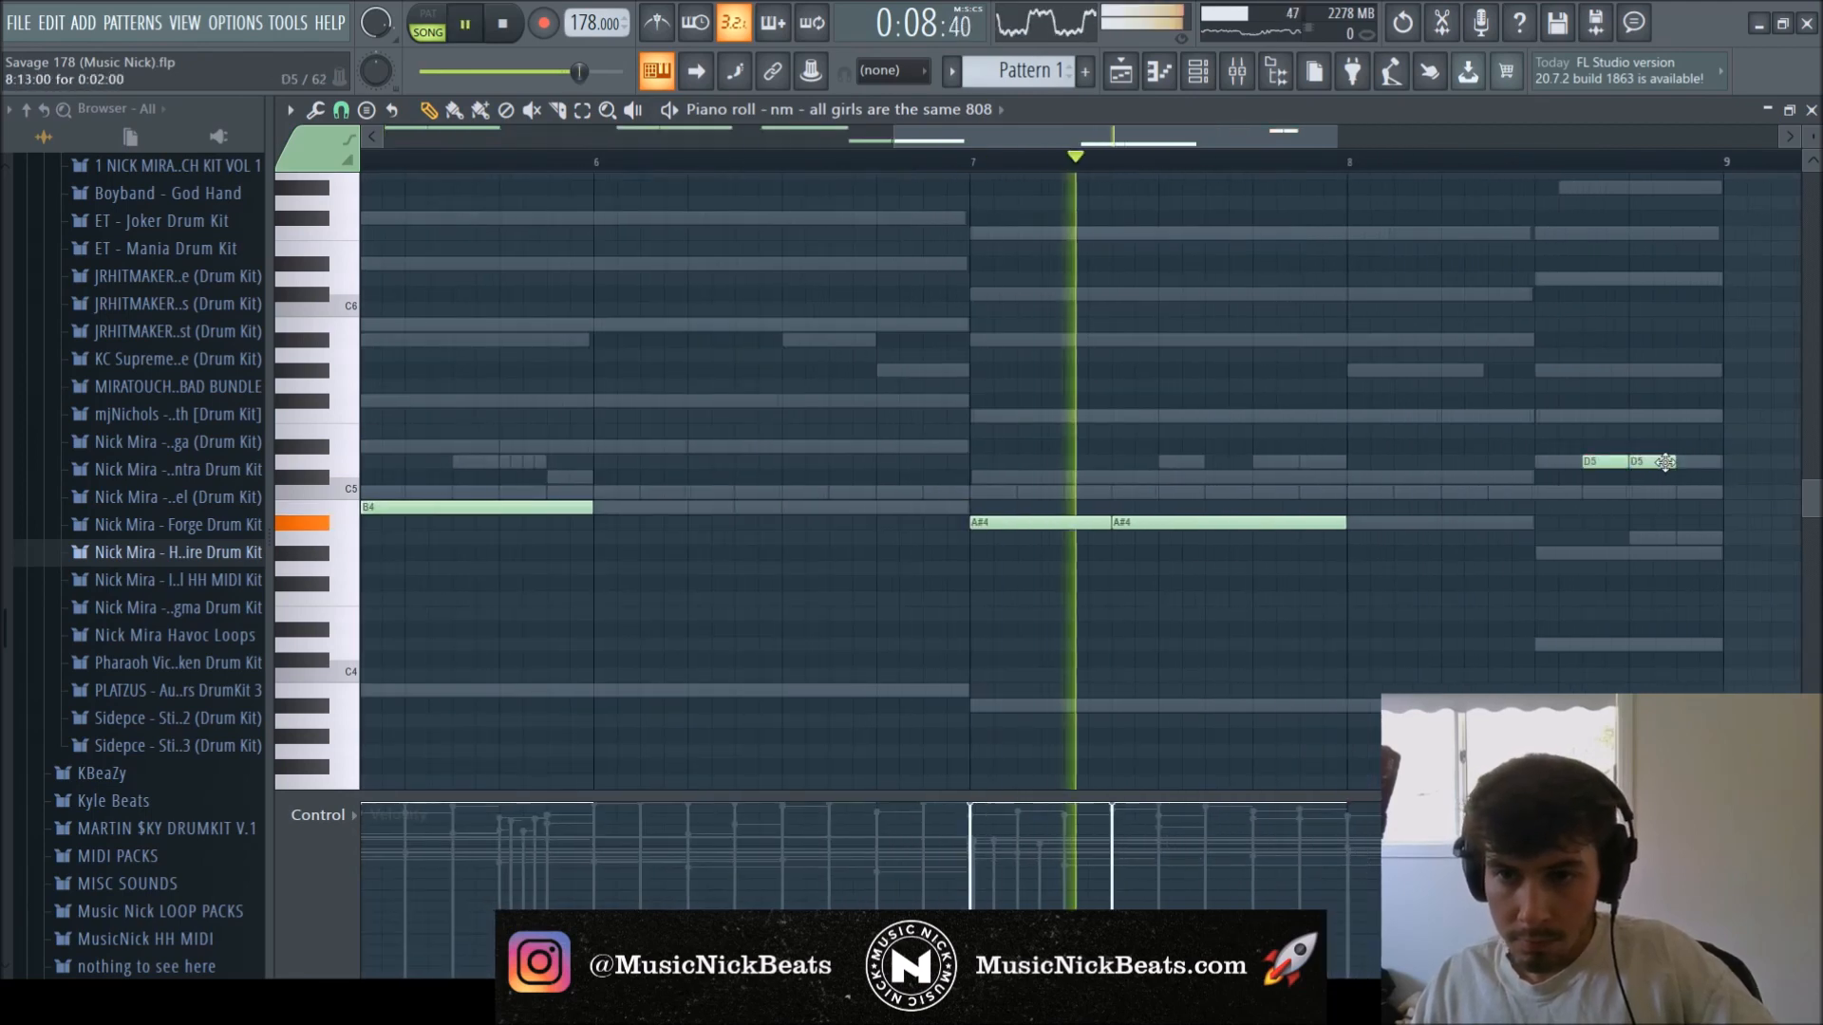
scroll(1473, 553, "down", 4)
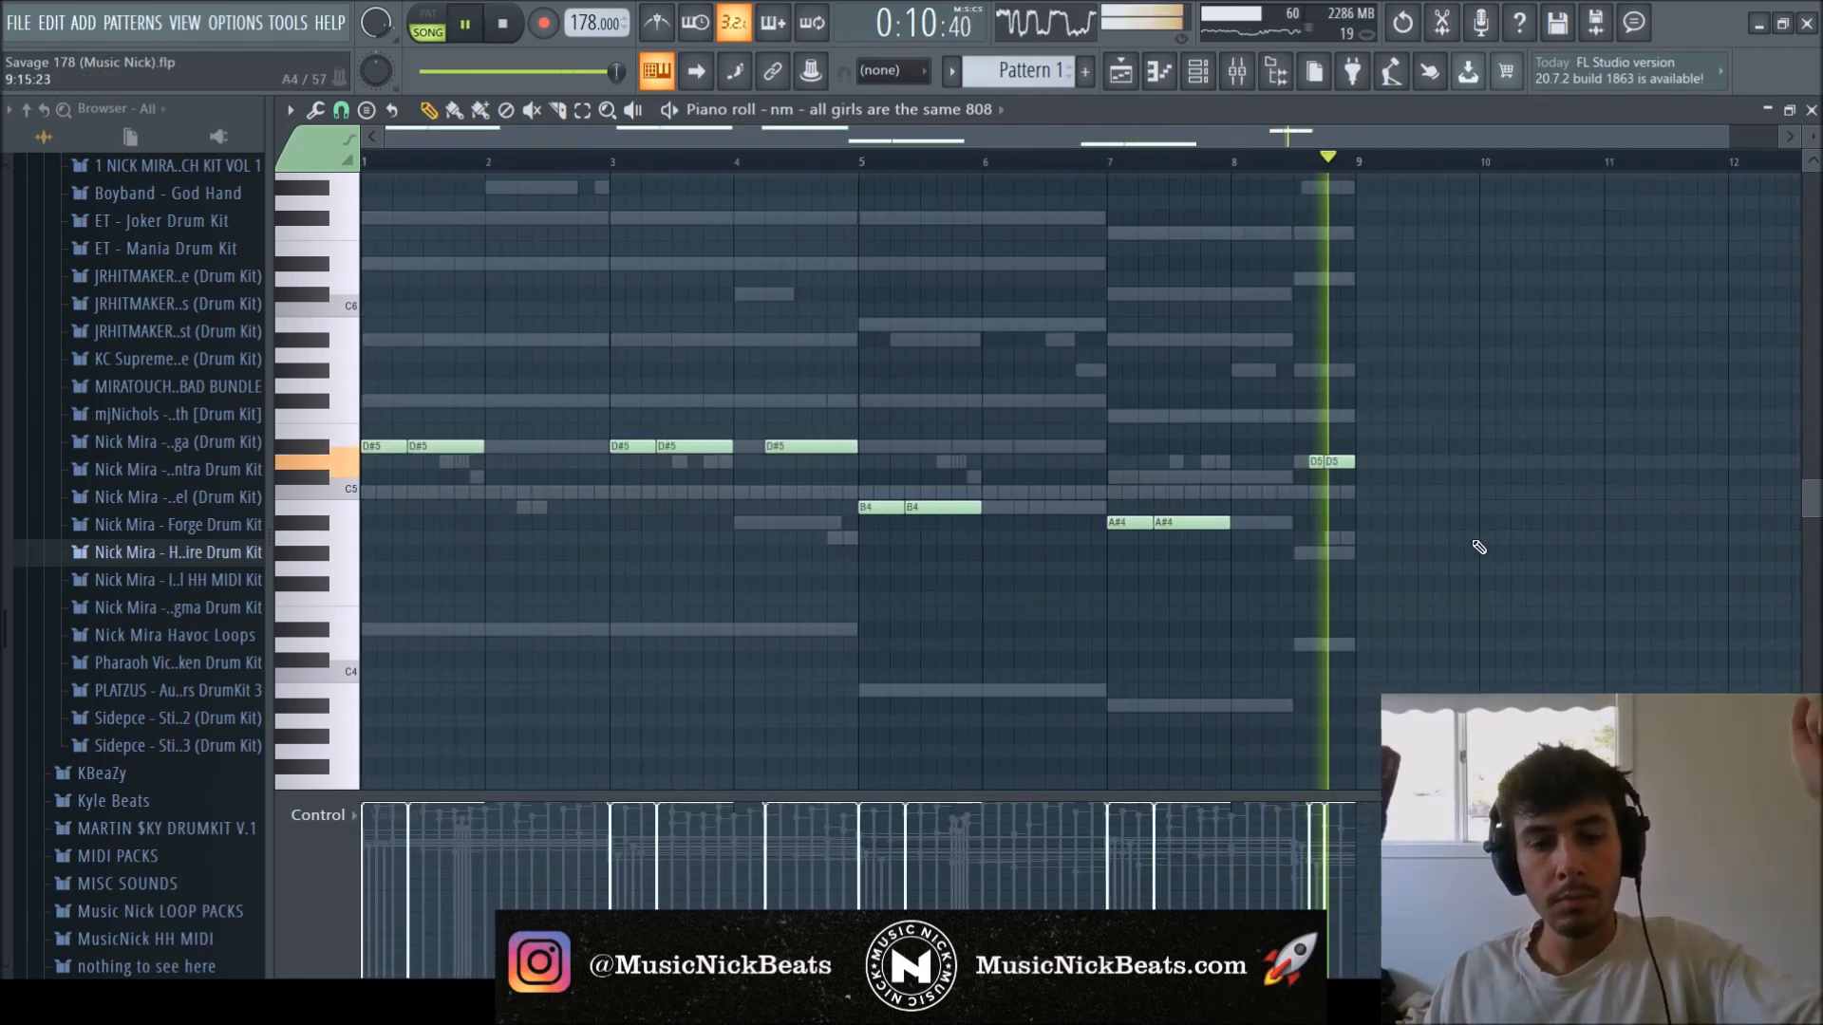
key("space")
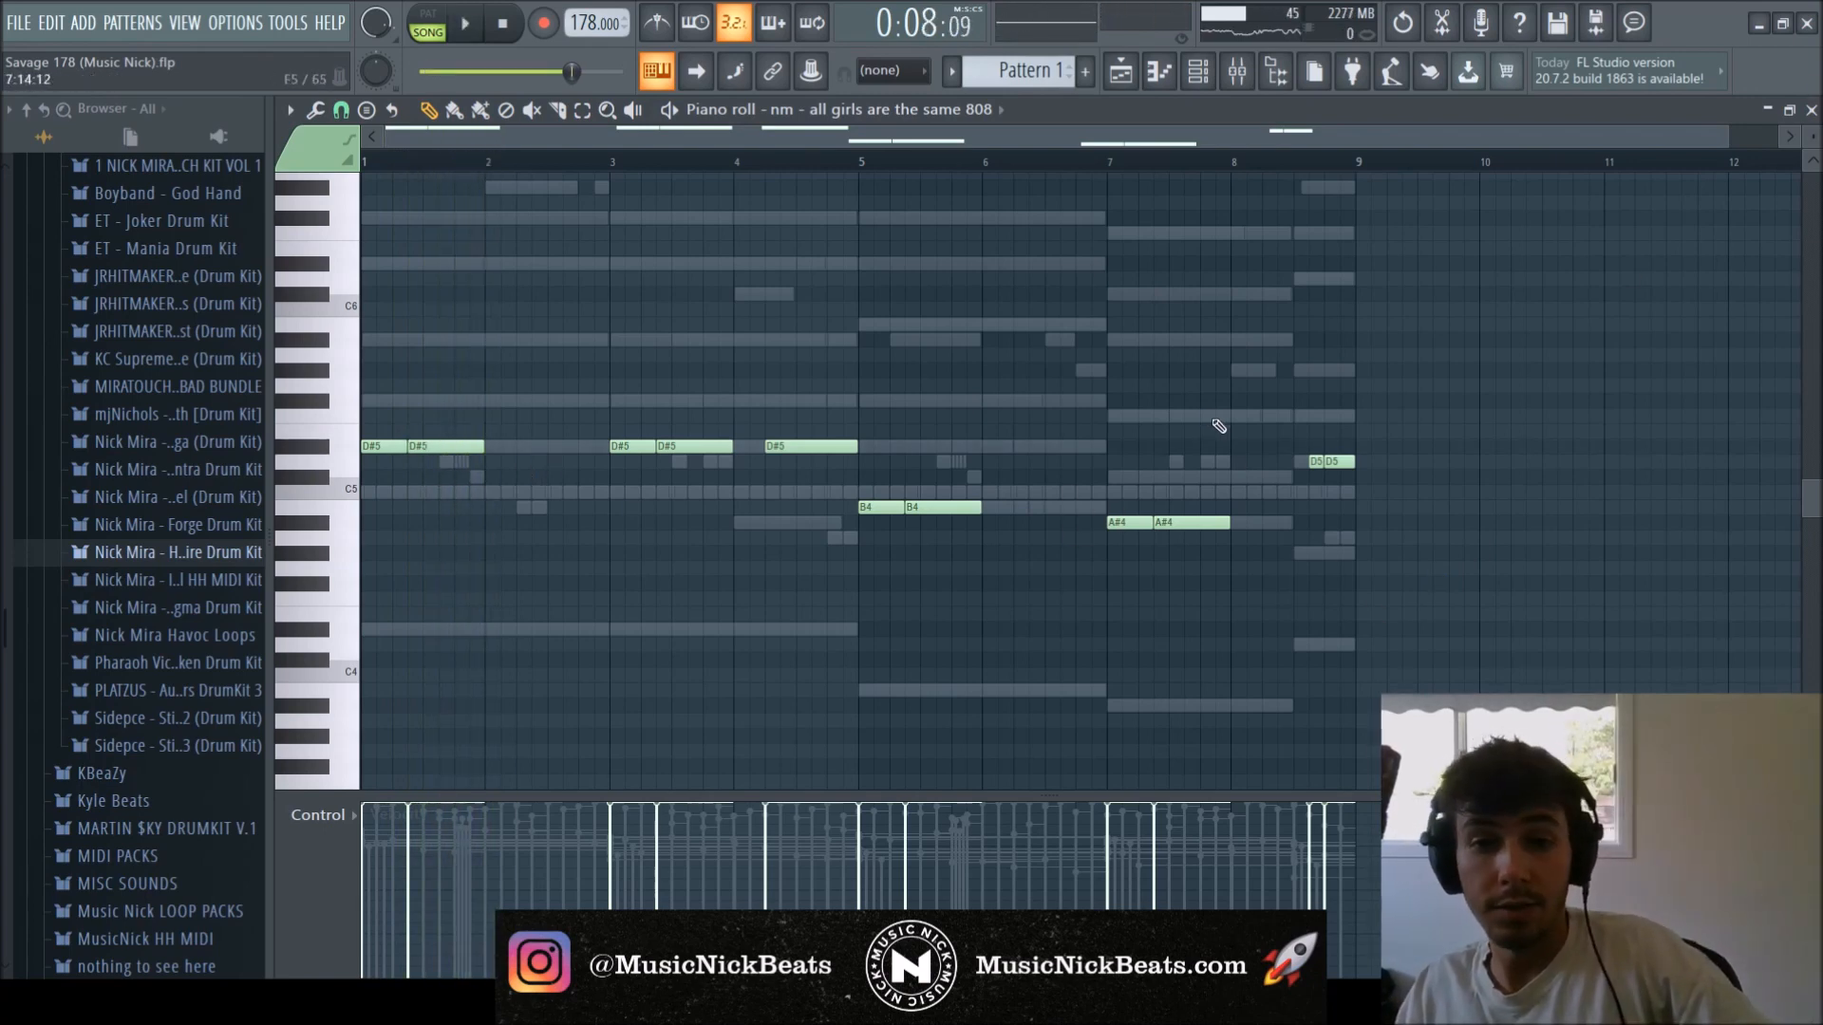
key("space")
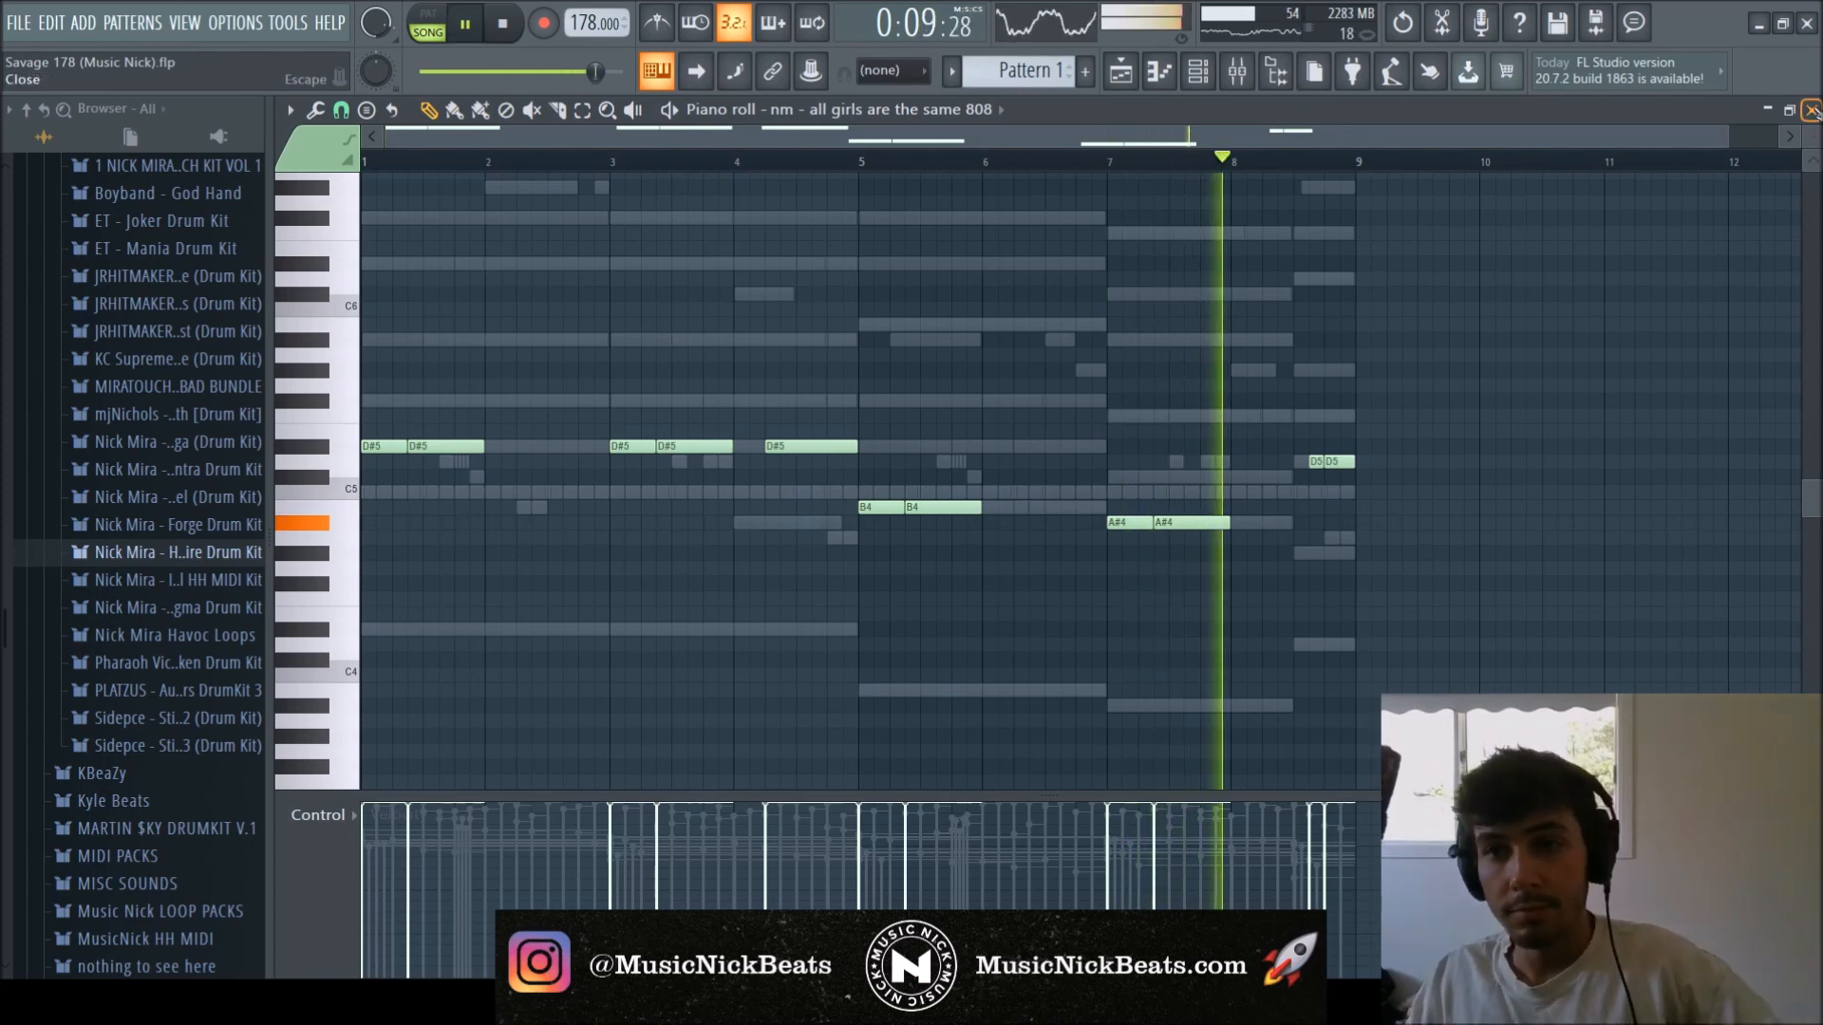
key("F6")
key("F7")
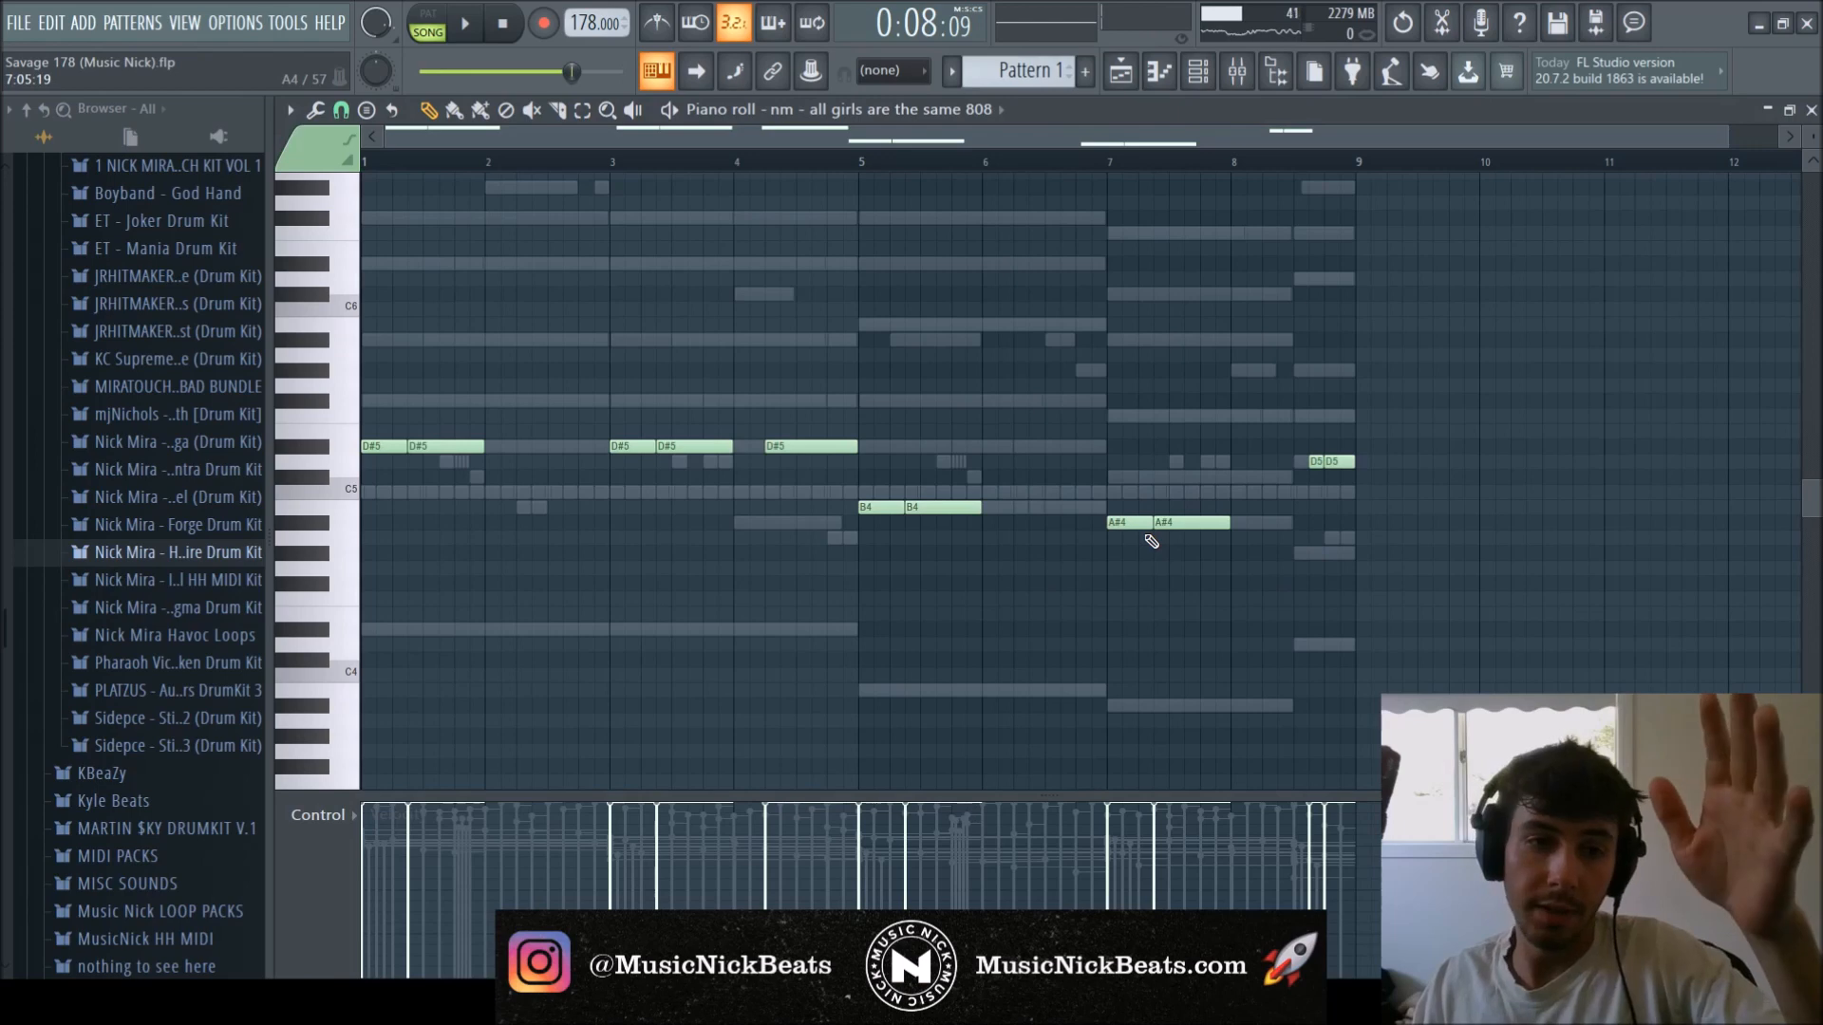
left_click(1811, 111)
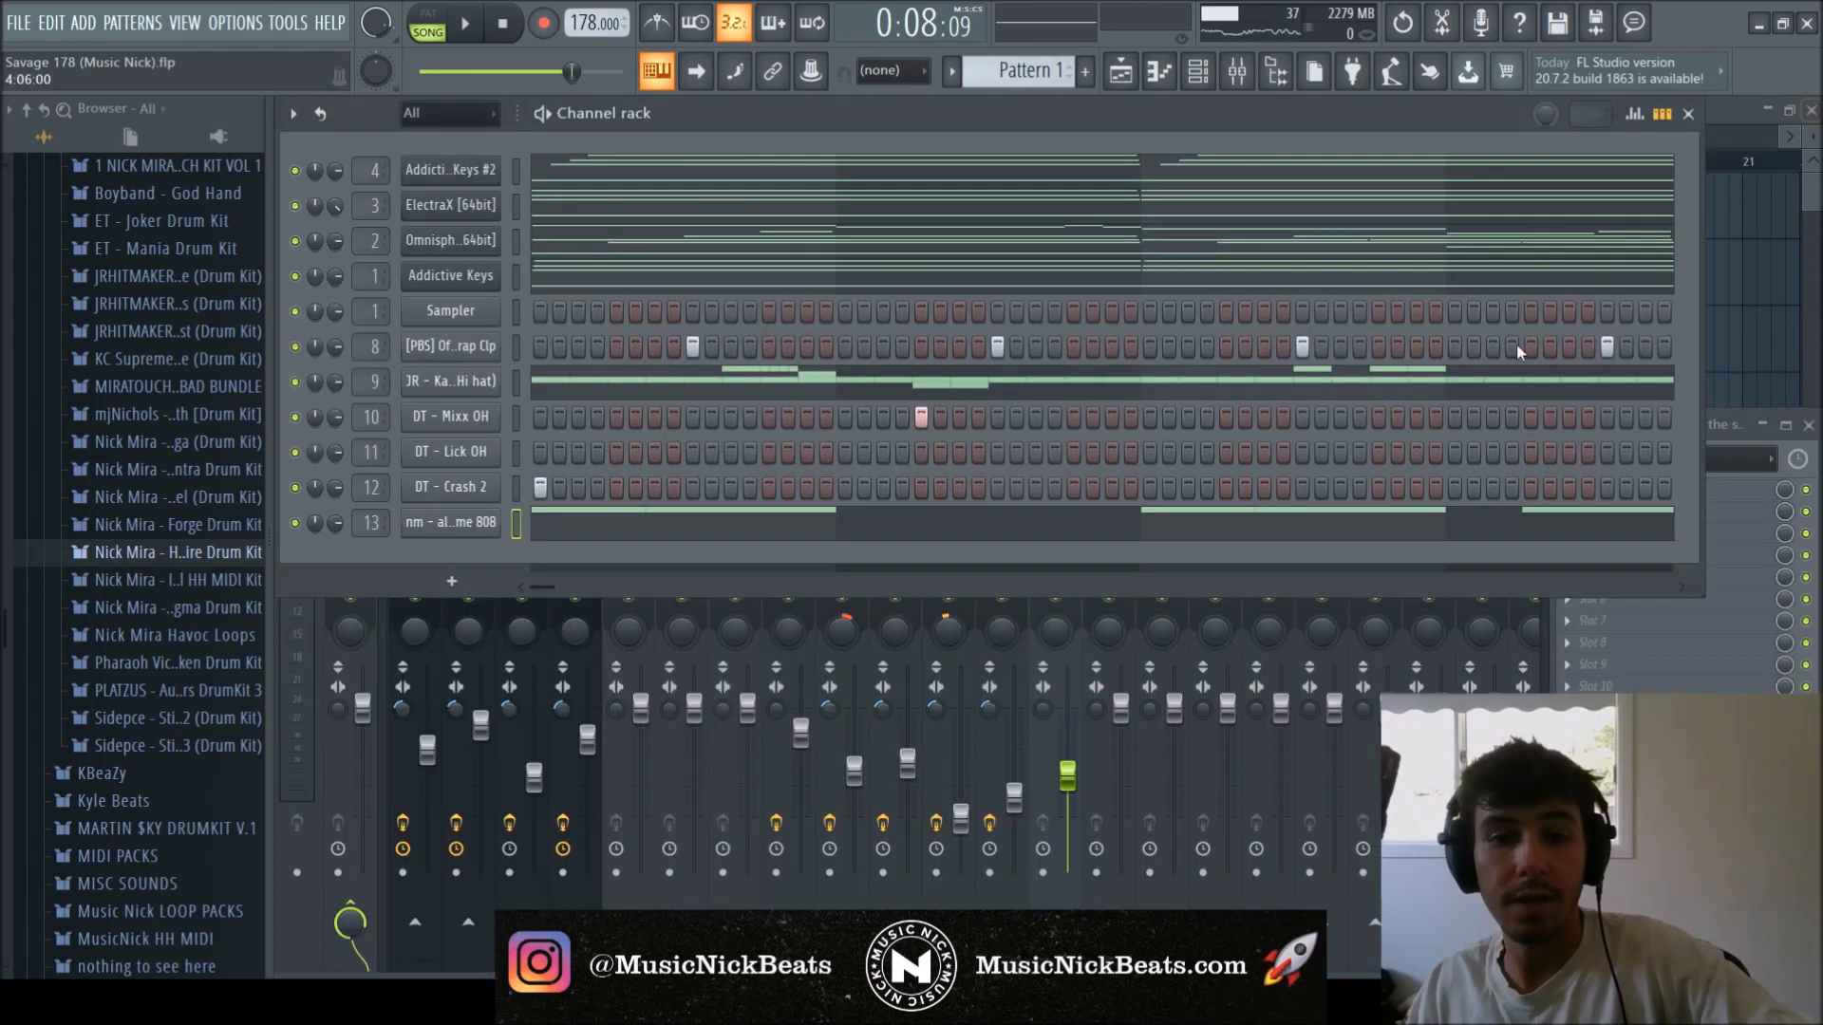
Add the nm - berry kick, place C5 hits at bar 1, bar 3 steps 1 and 7, and bar 4 step 5, and duplicate the four bars.
key("space")
left_click(1063, 728)
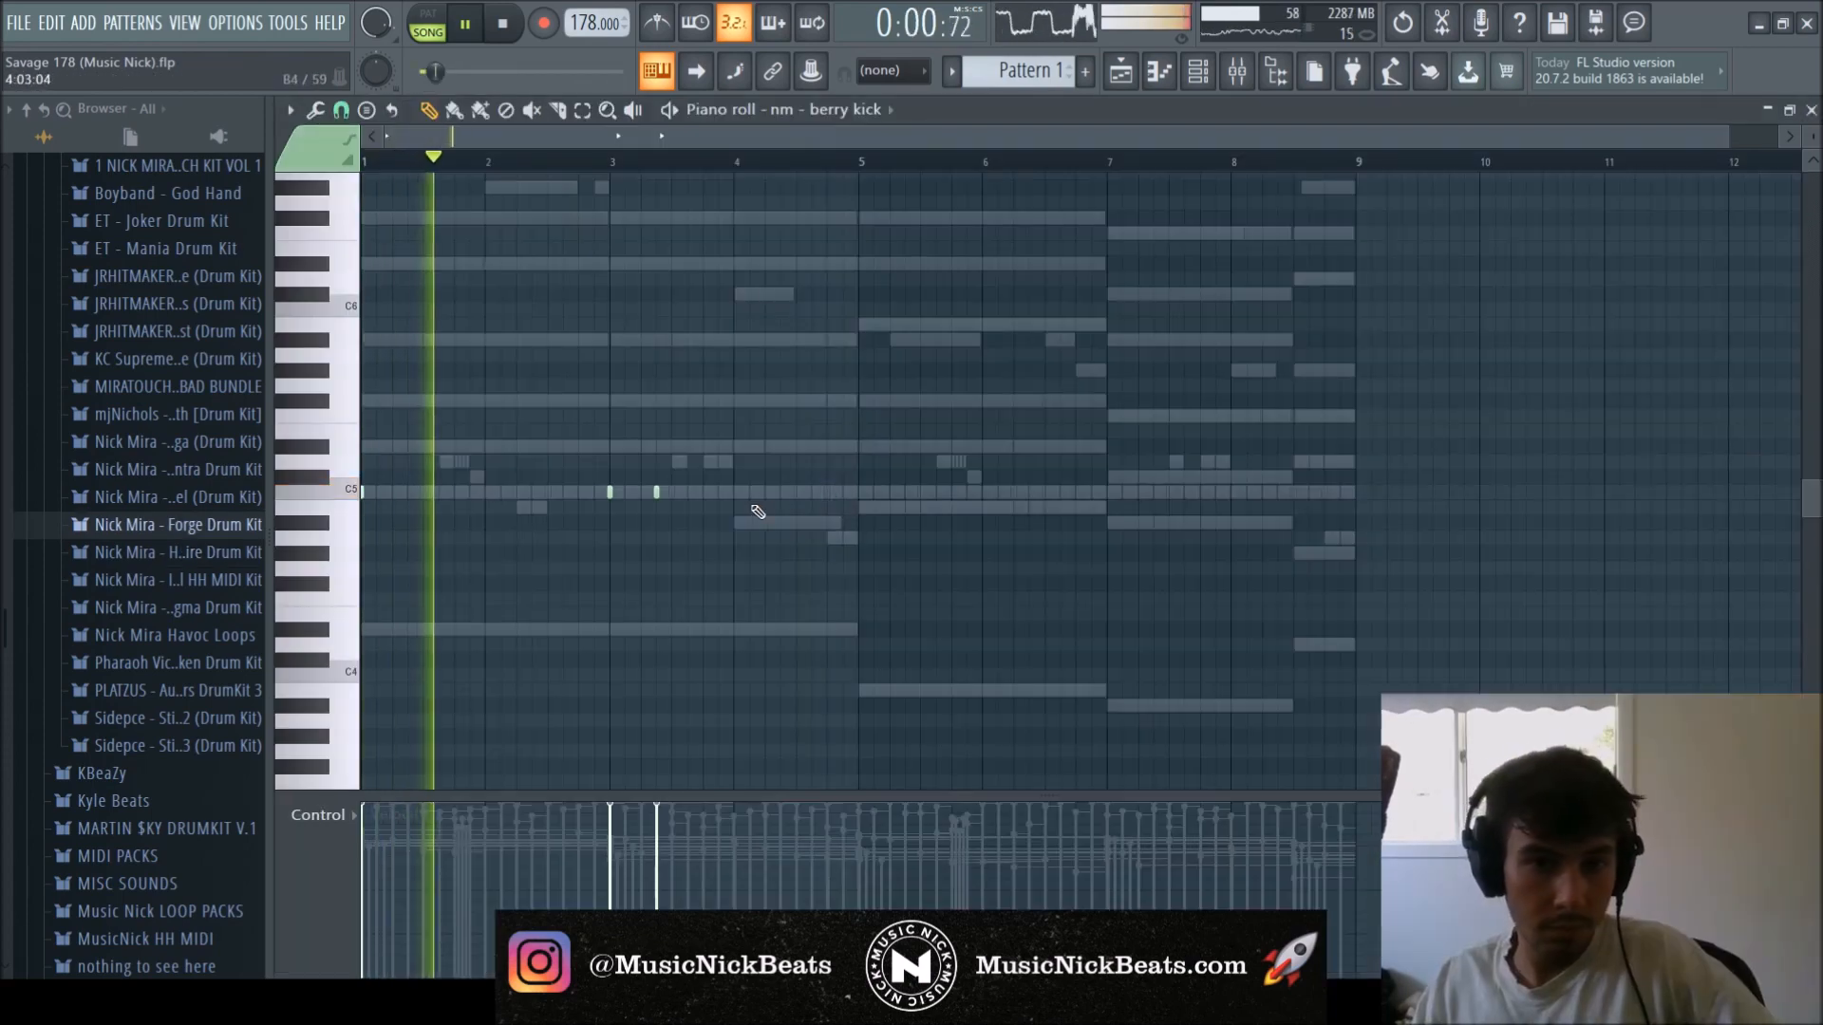
key("ctrl+a")
key("ctrl+b")
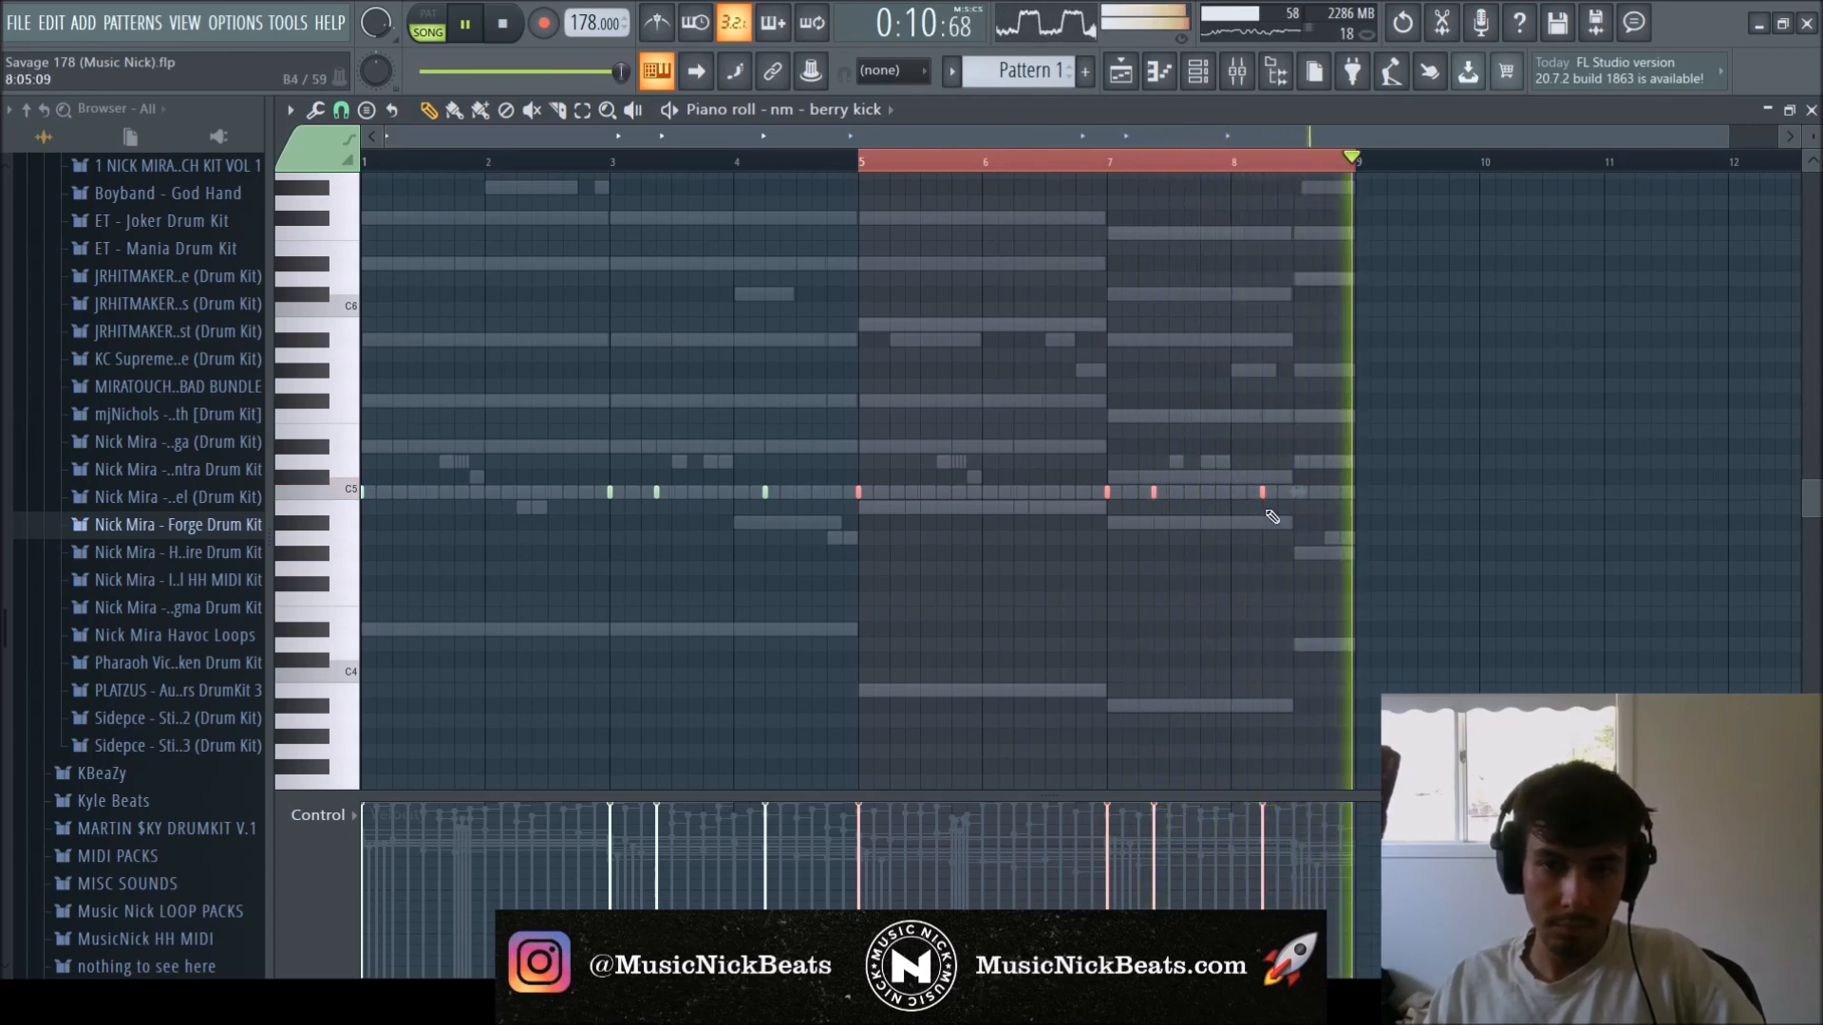
Move the last berry kick hit in bar 8 to step 13.
key("space")
key("space")
left_click(1239, 162)
left_click(1330, 490)
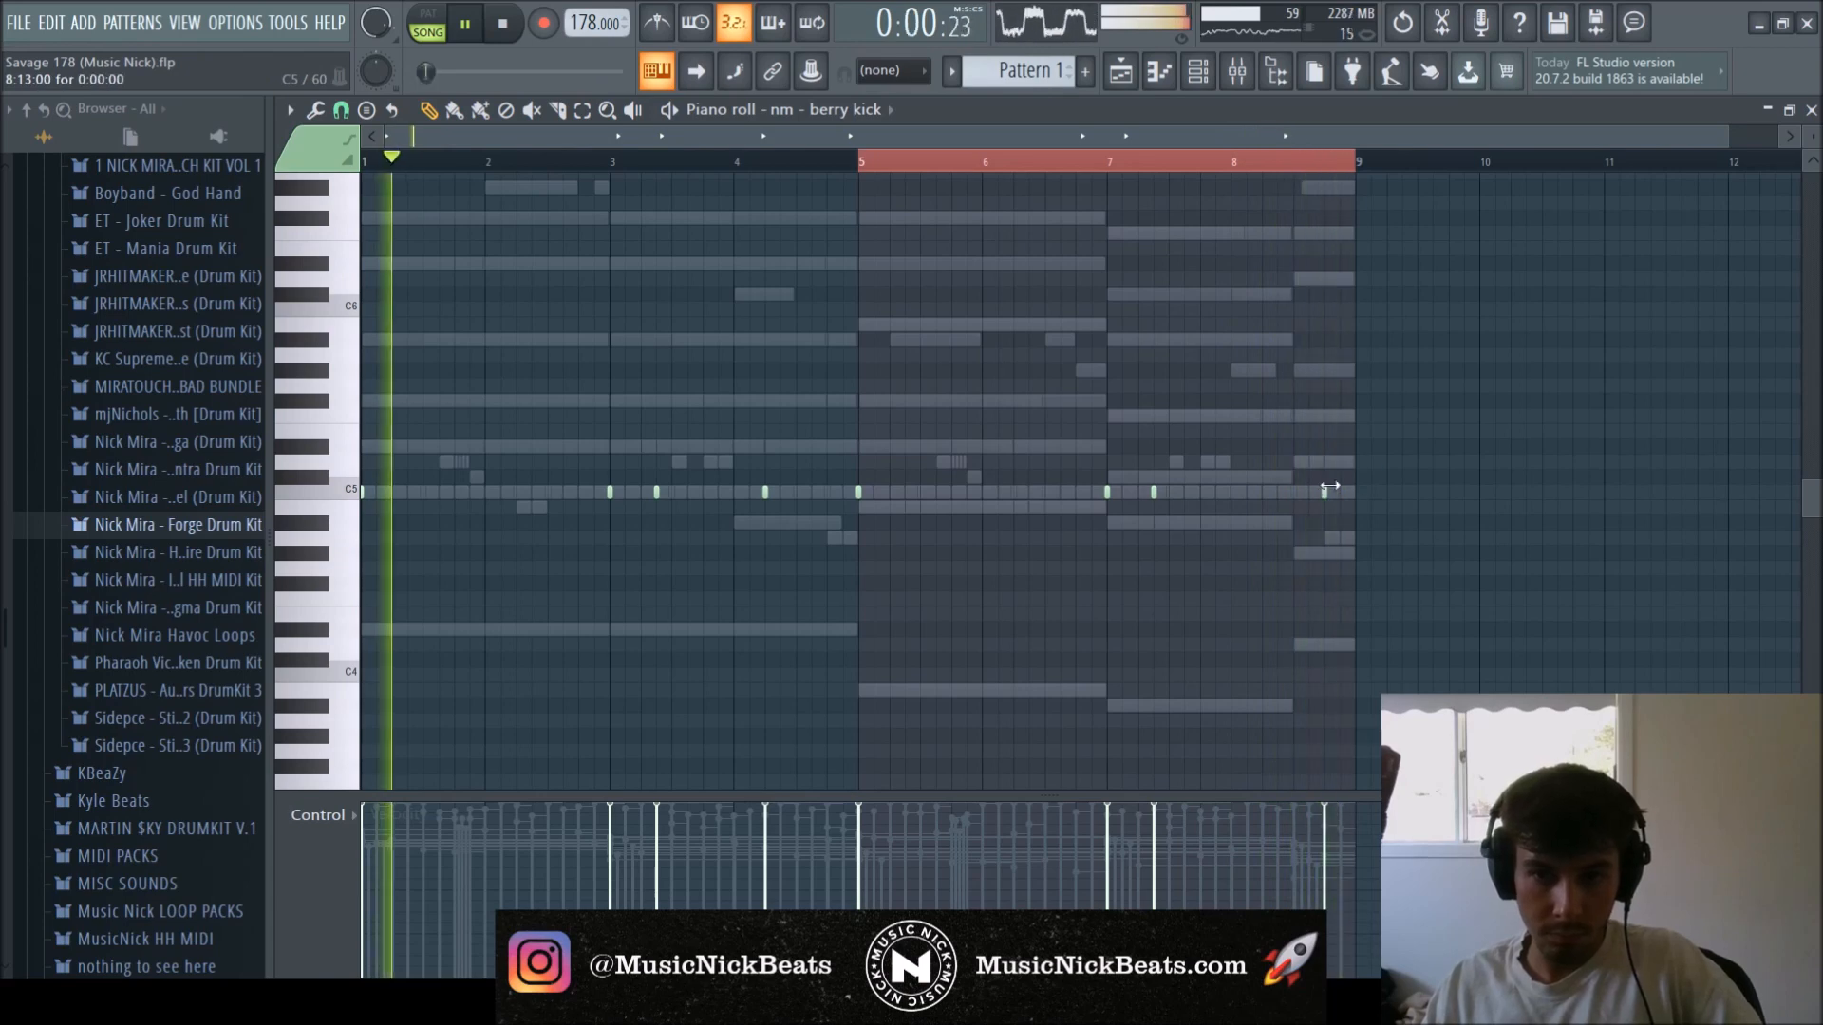
Link the nm - berry kick channel to mixer insert 14 and lower that insert's fader.
key("F6")
key("F9")
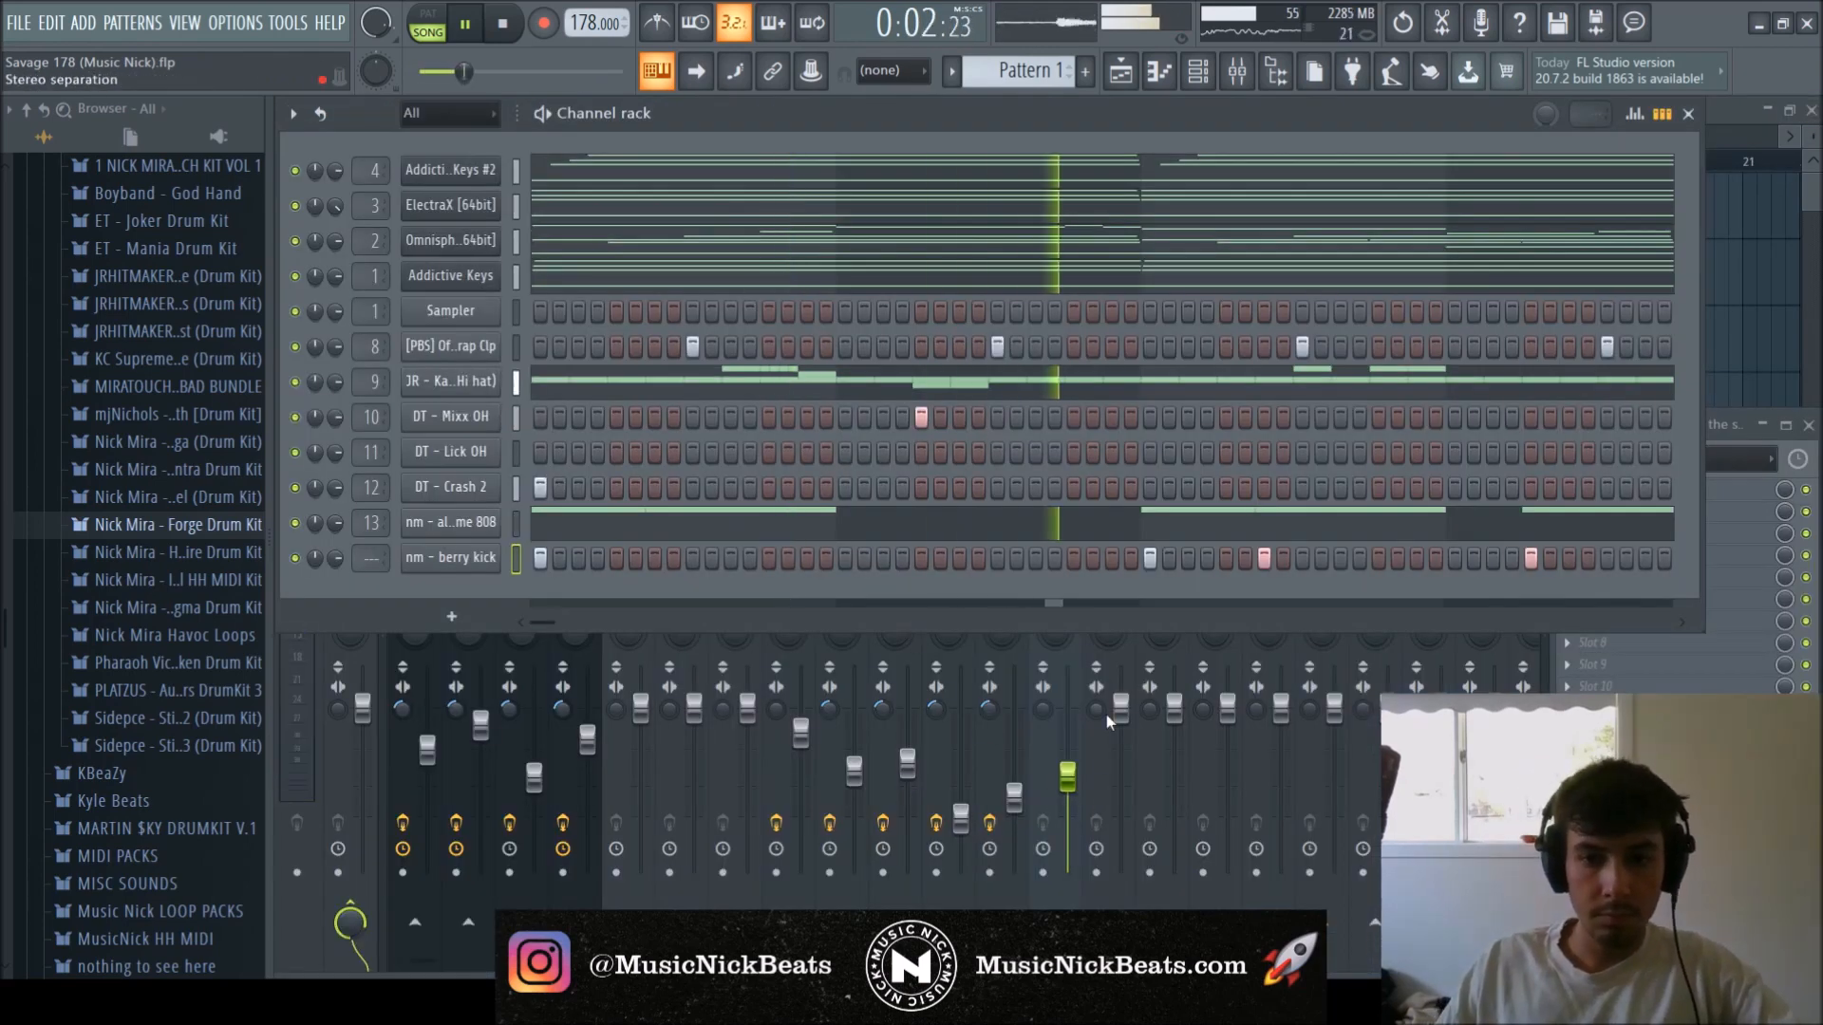
left_click_drag(1120, 709, 1121, 775)
key("ctrl+l")
key("F6")
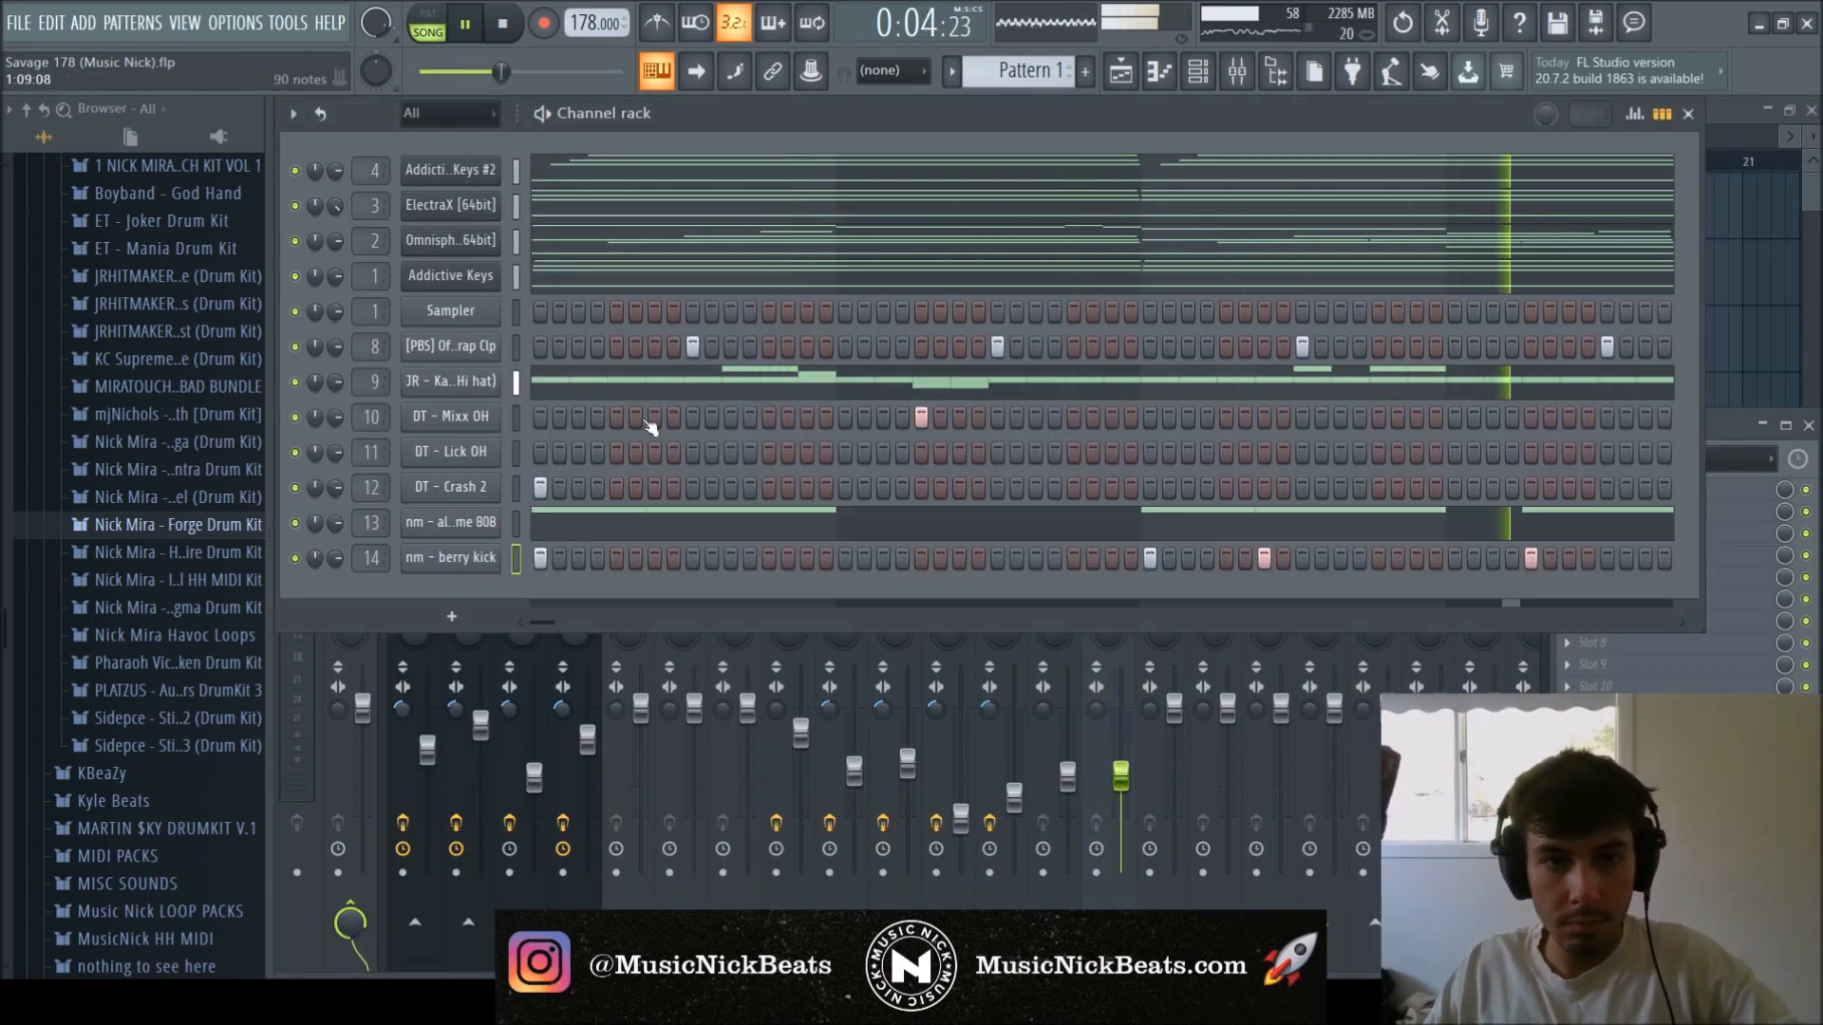
Trim the nm - berry kick sample and lower its mixer fader slightly, saving the project.
left_click(451, 557)
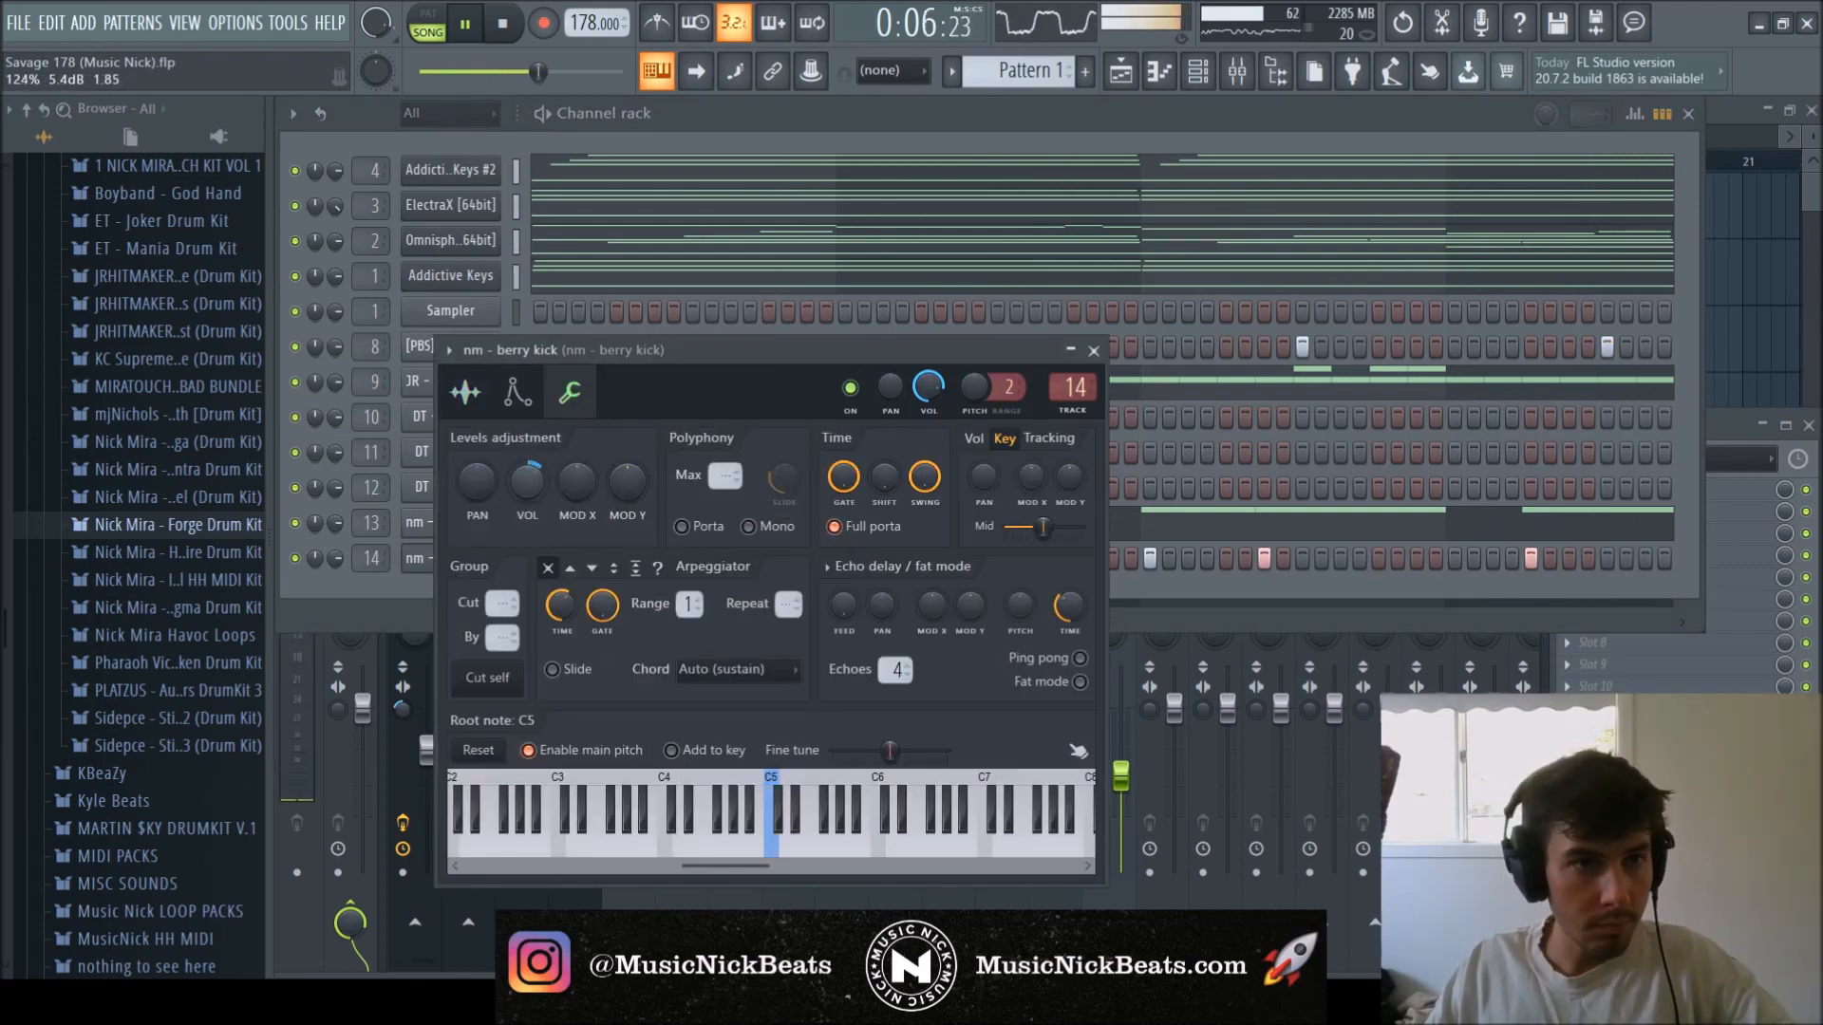
left_click(466, 392)
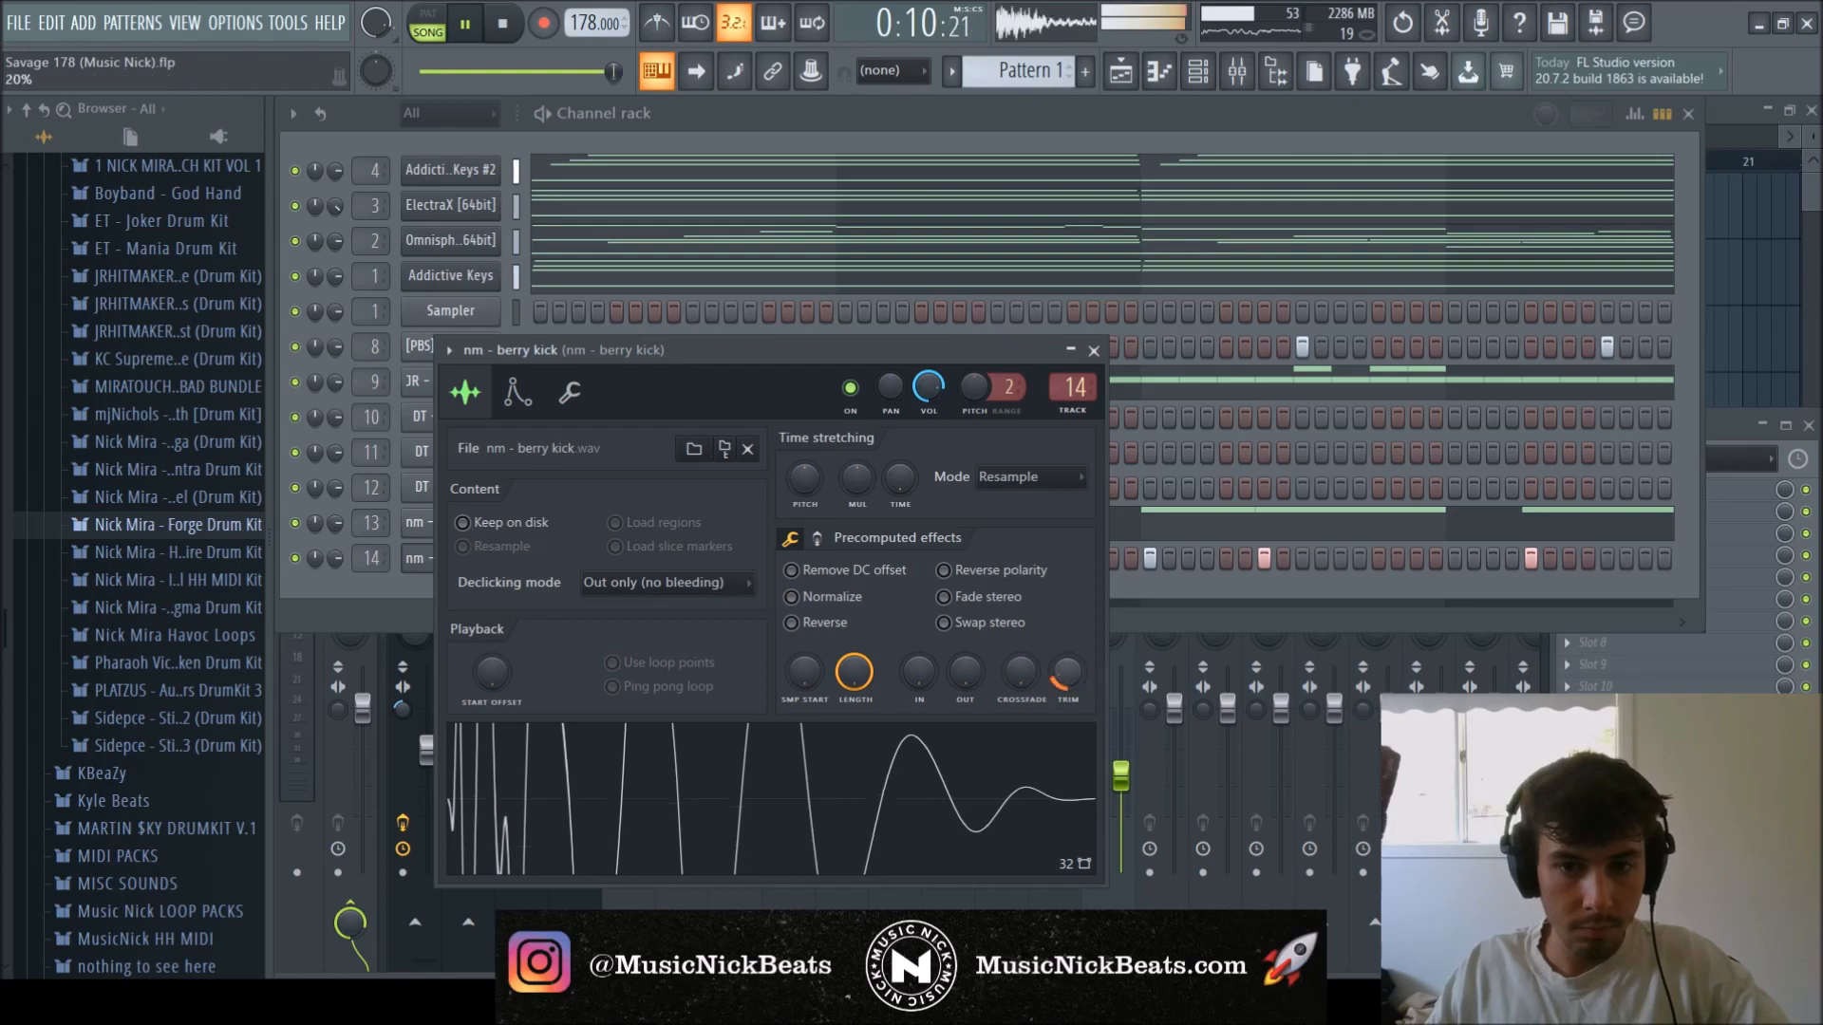
left_click(1093, 349)
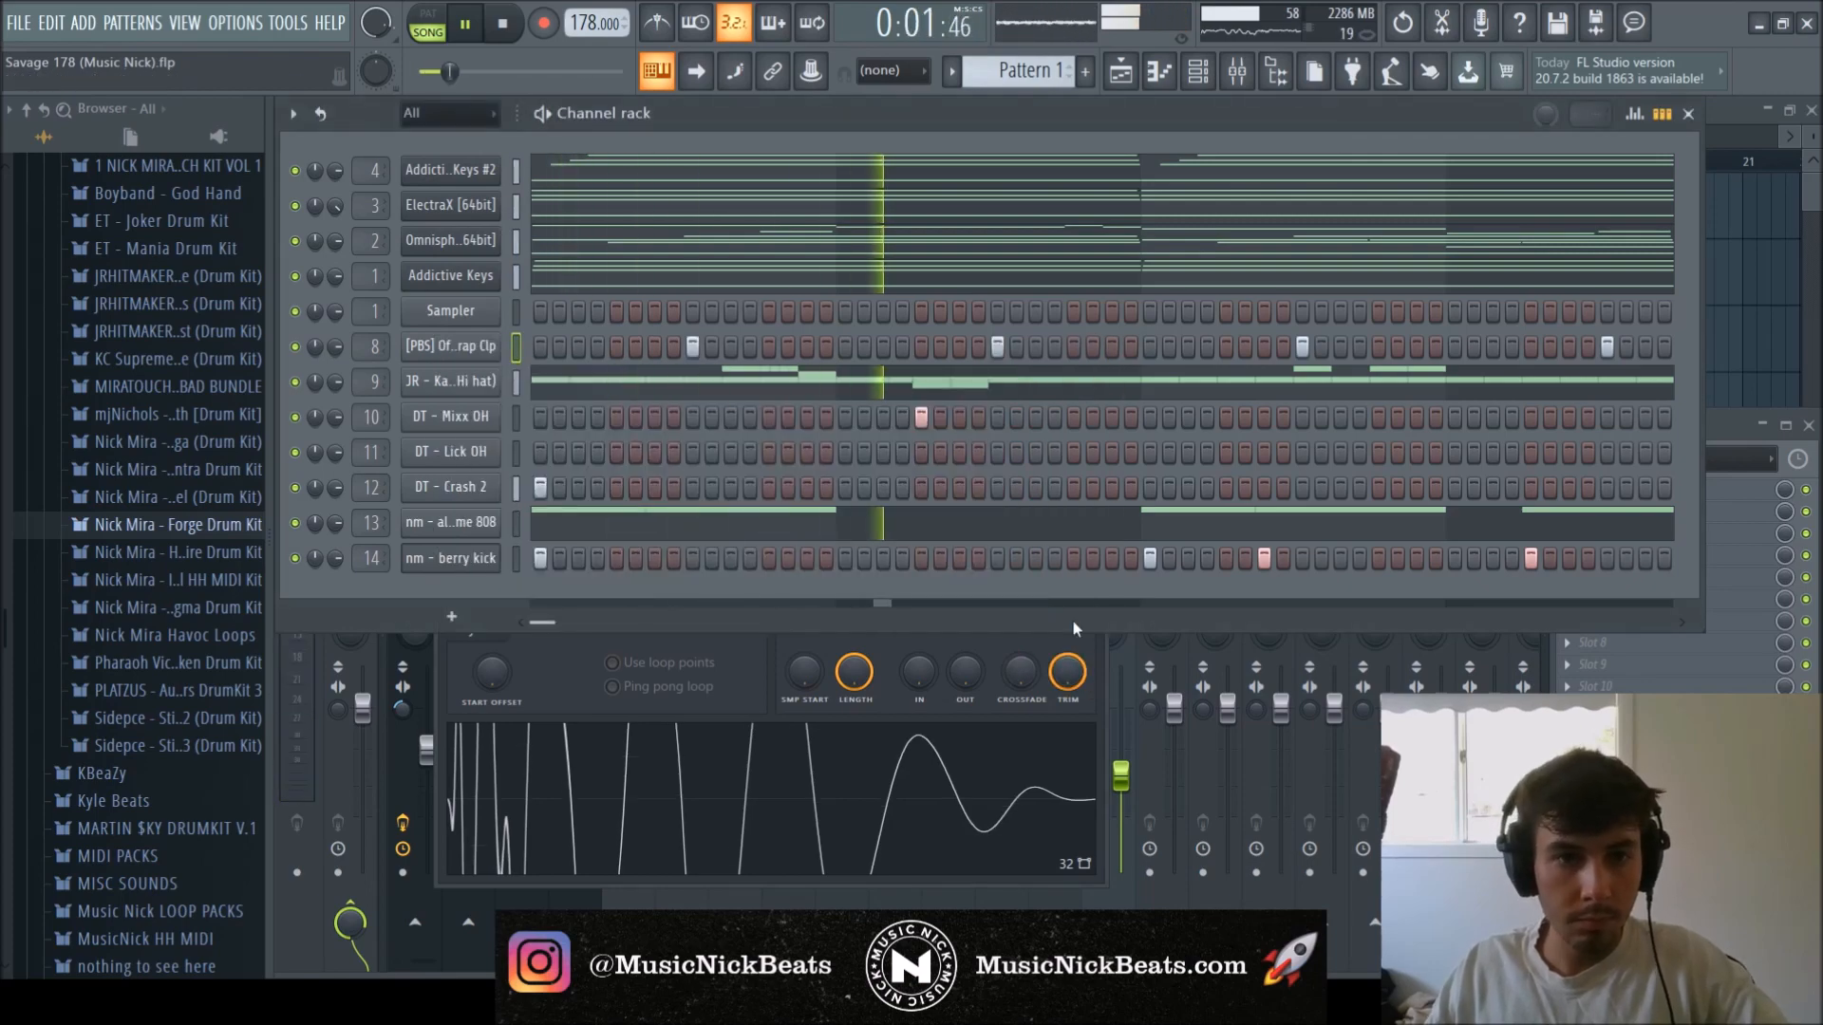
left_click(1054, 647)
left_click(1093, 350)
left_click_drag(1120, 776, 1118, 785)
key("ctrl+s")
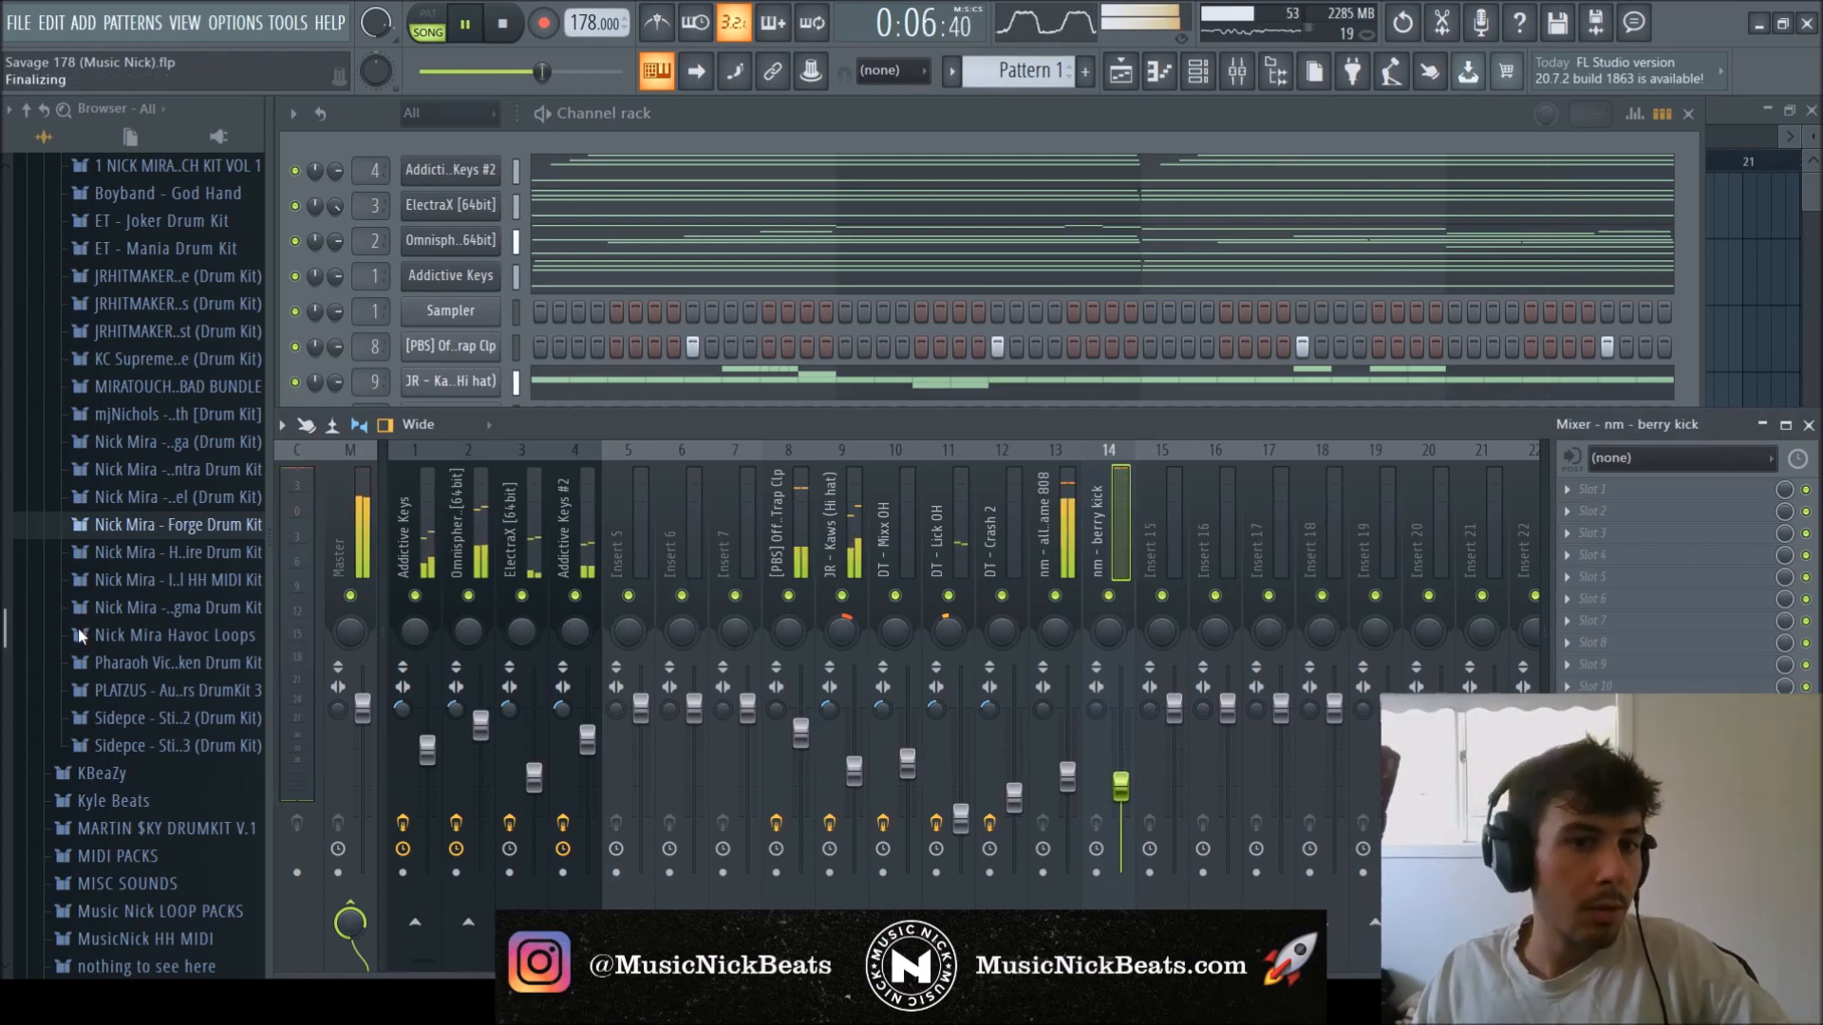
Add the [PBS] Snare (4) sample with C5 hits at bar 3 step 15 and bar 4 step 3, repeated in bars 7 and 8.
scroll(103, 622, "up", 8)
scroll(124, 629, "down", 7)
scroll(130, 608, "up", 2)
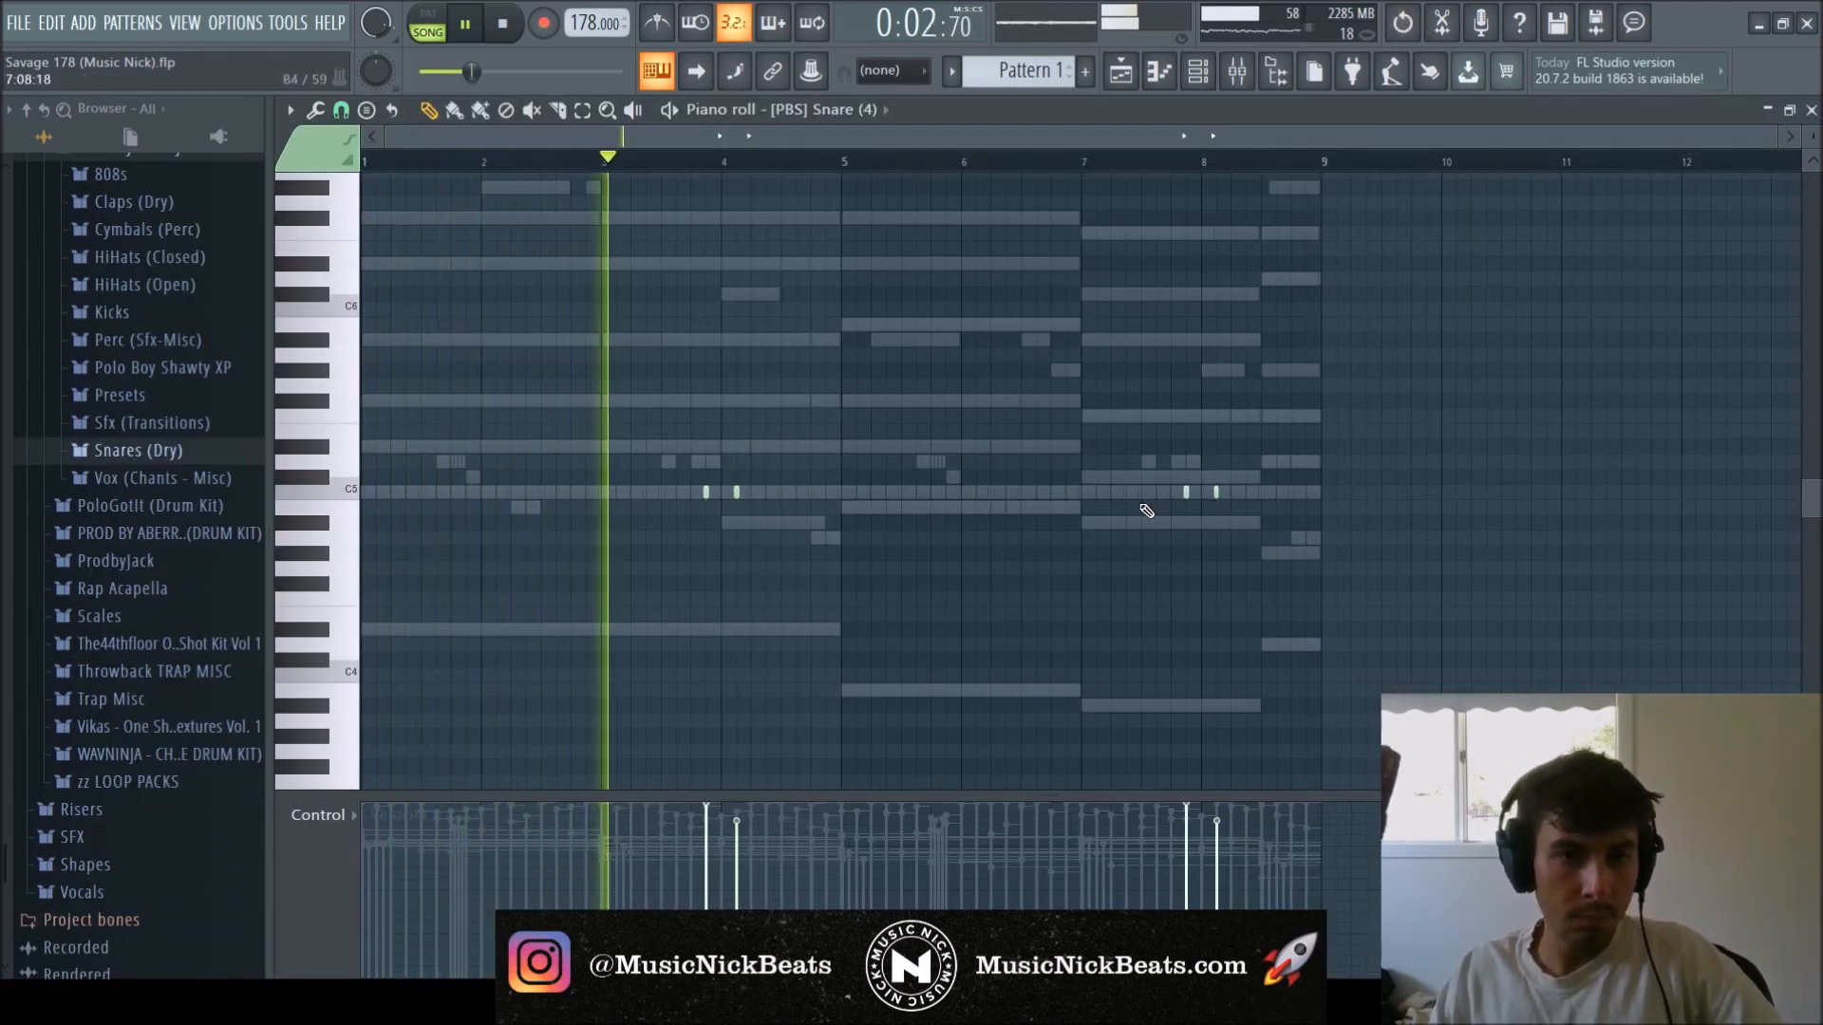
left_click(1811, 114)
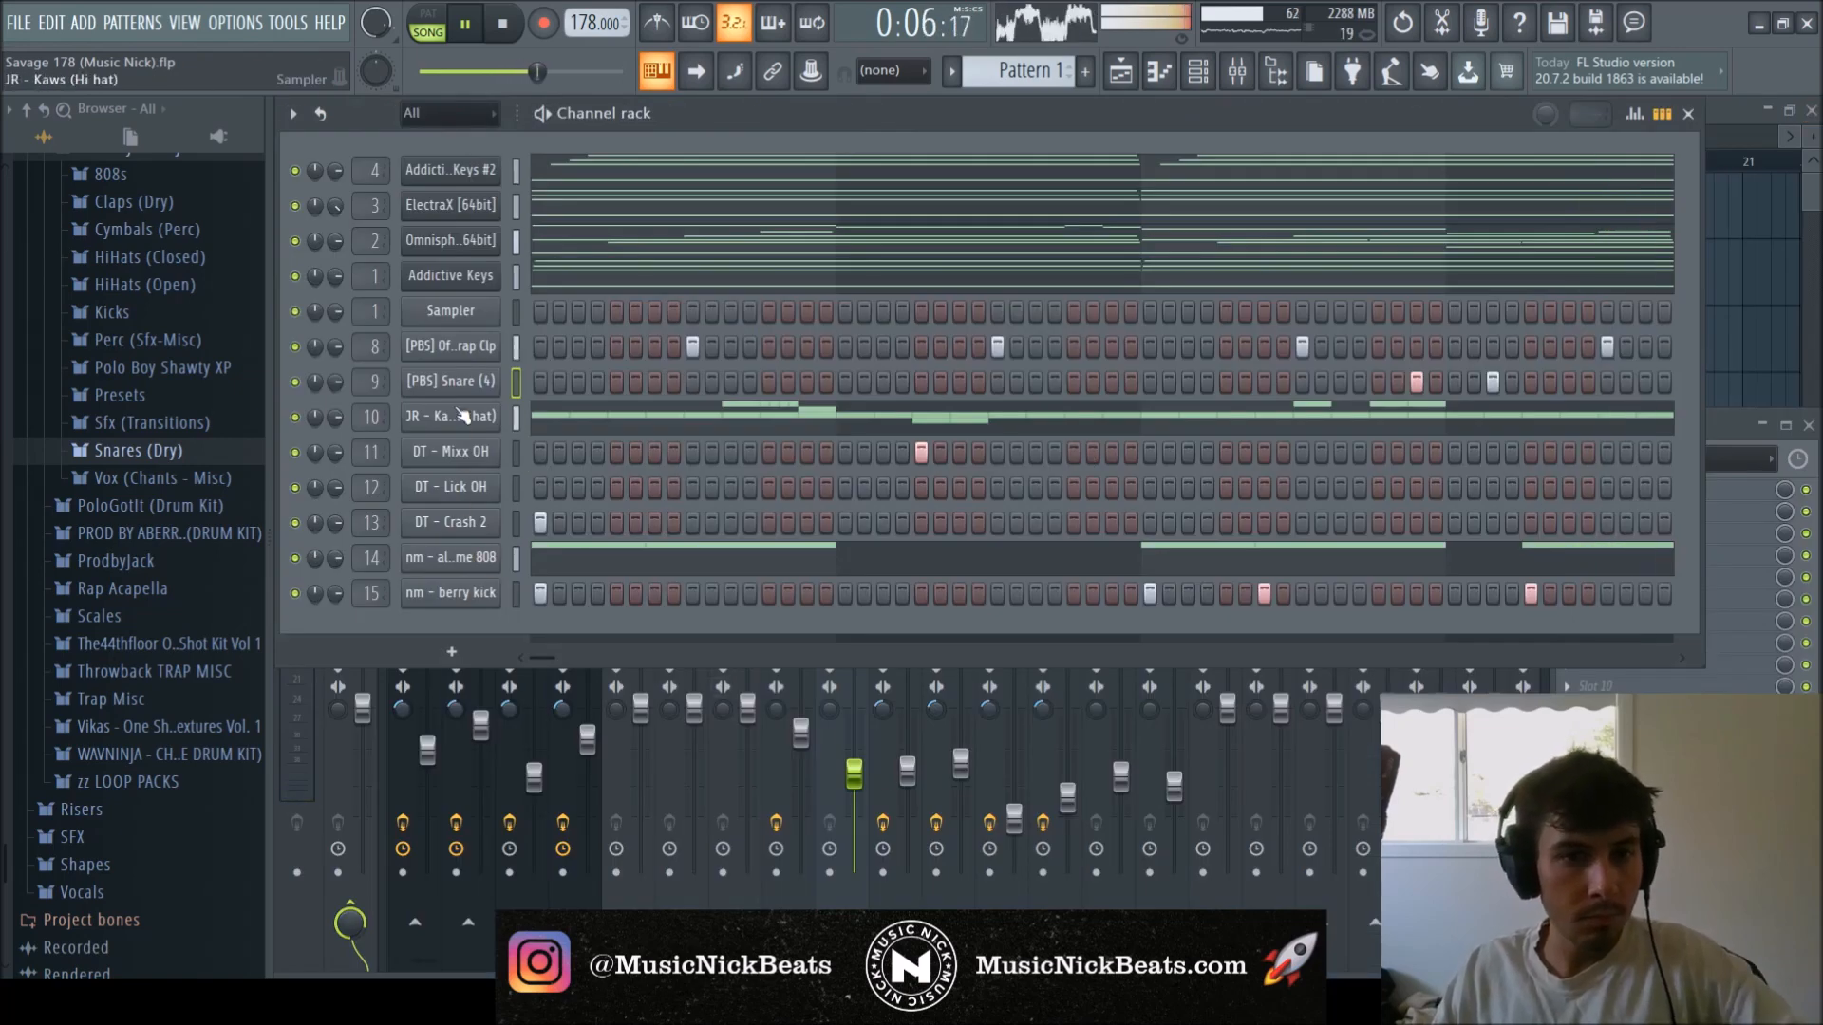
Normalize and trim the [PBS] Snare (4) sample, and lower its mixer fader slightly.
left_click(450, 381)
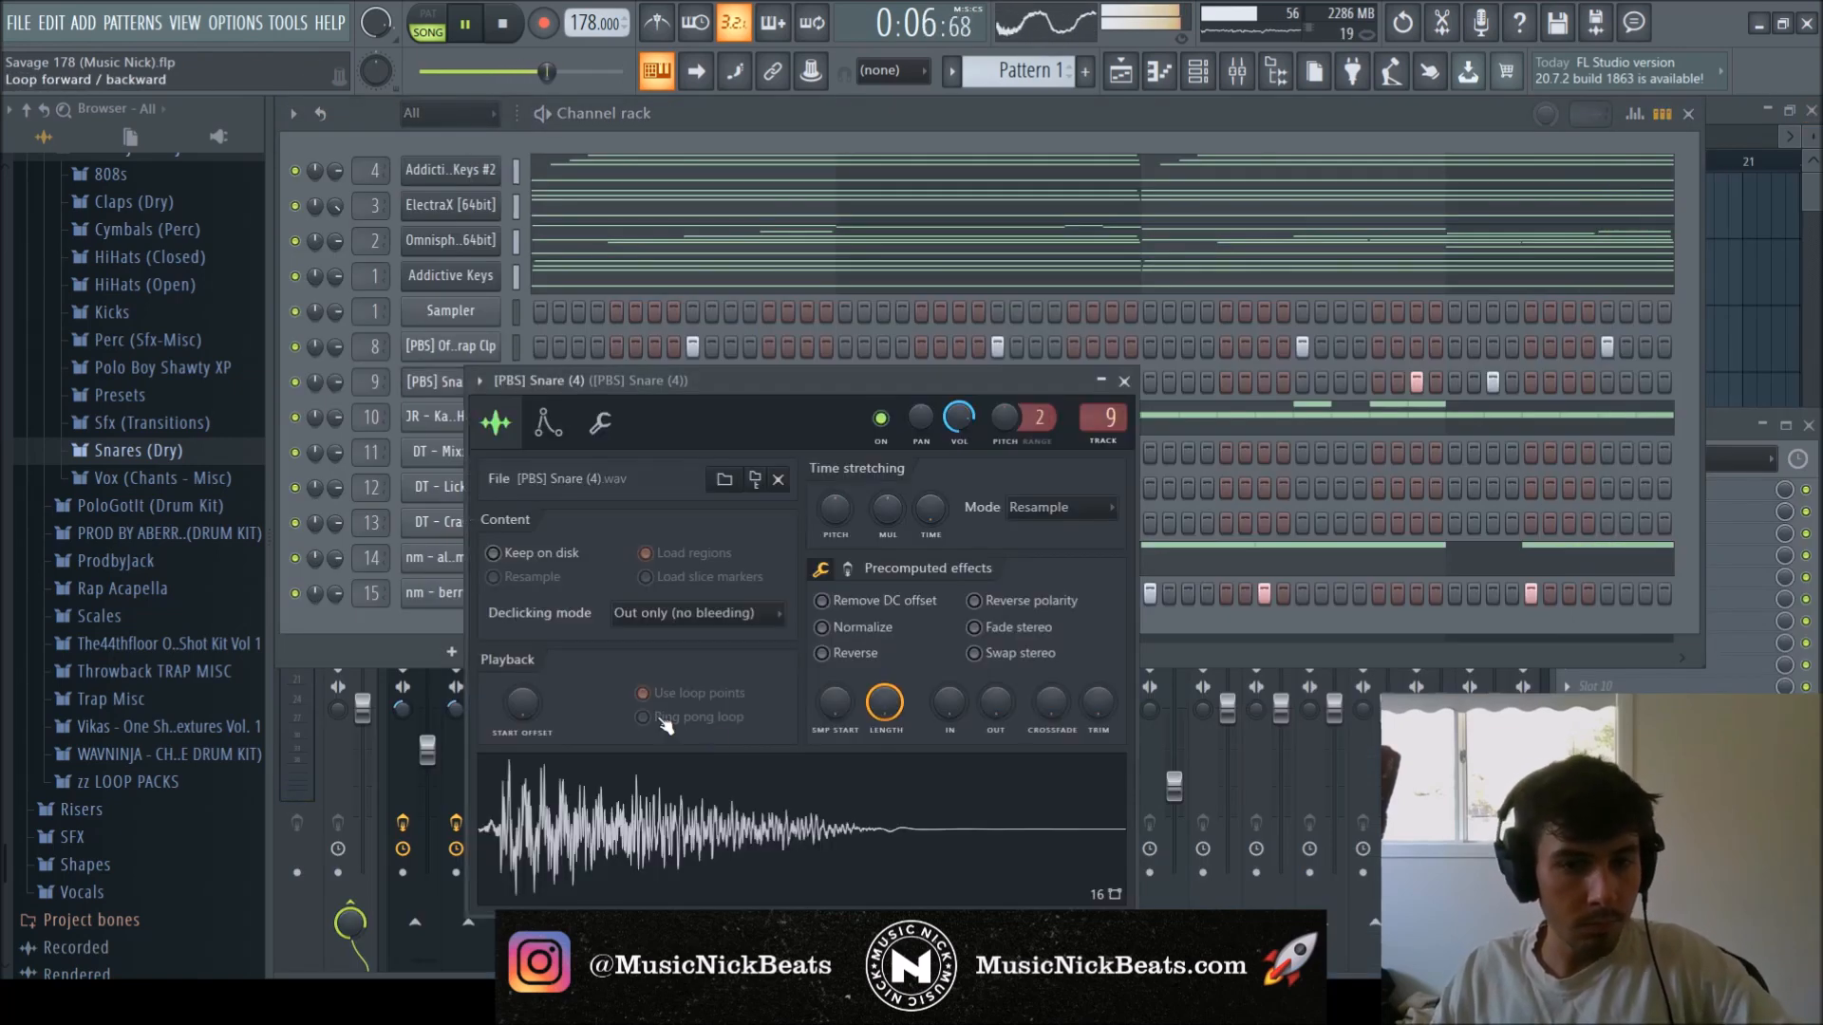
left_click_drag(1115, 691, 1093, 628)
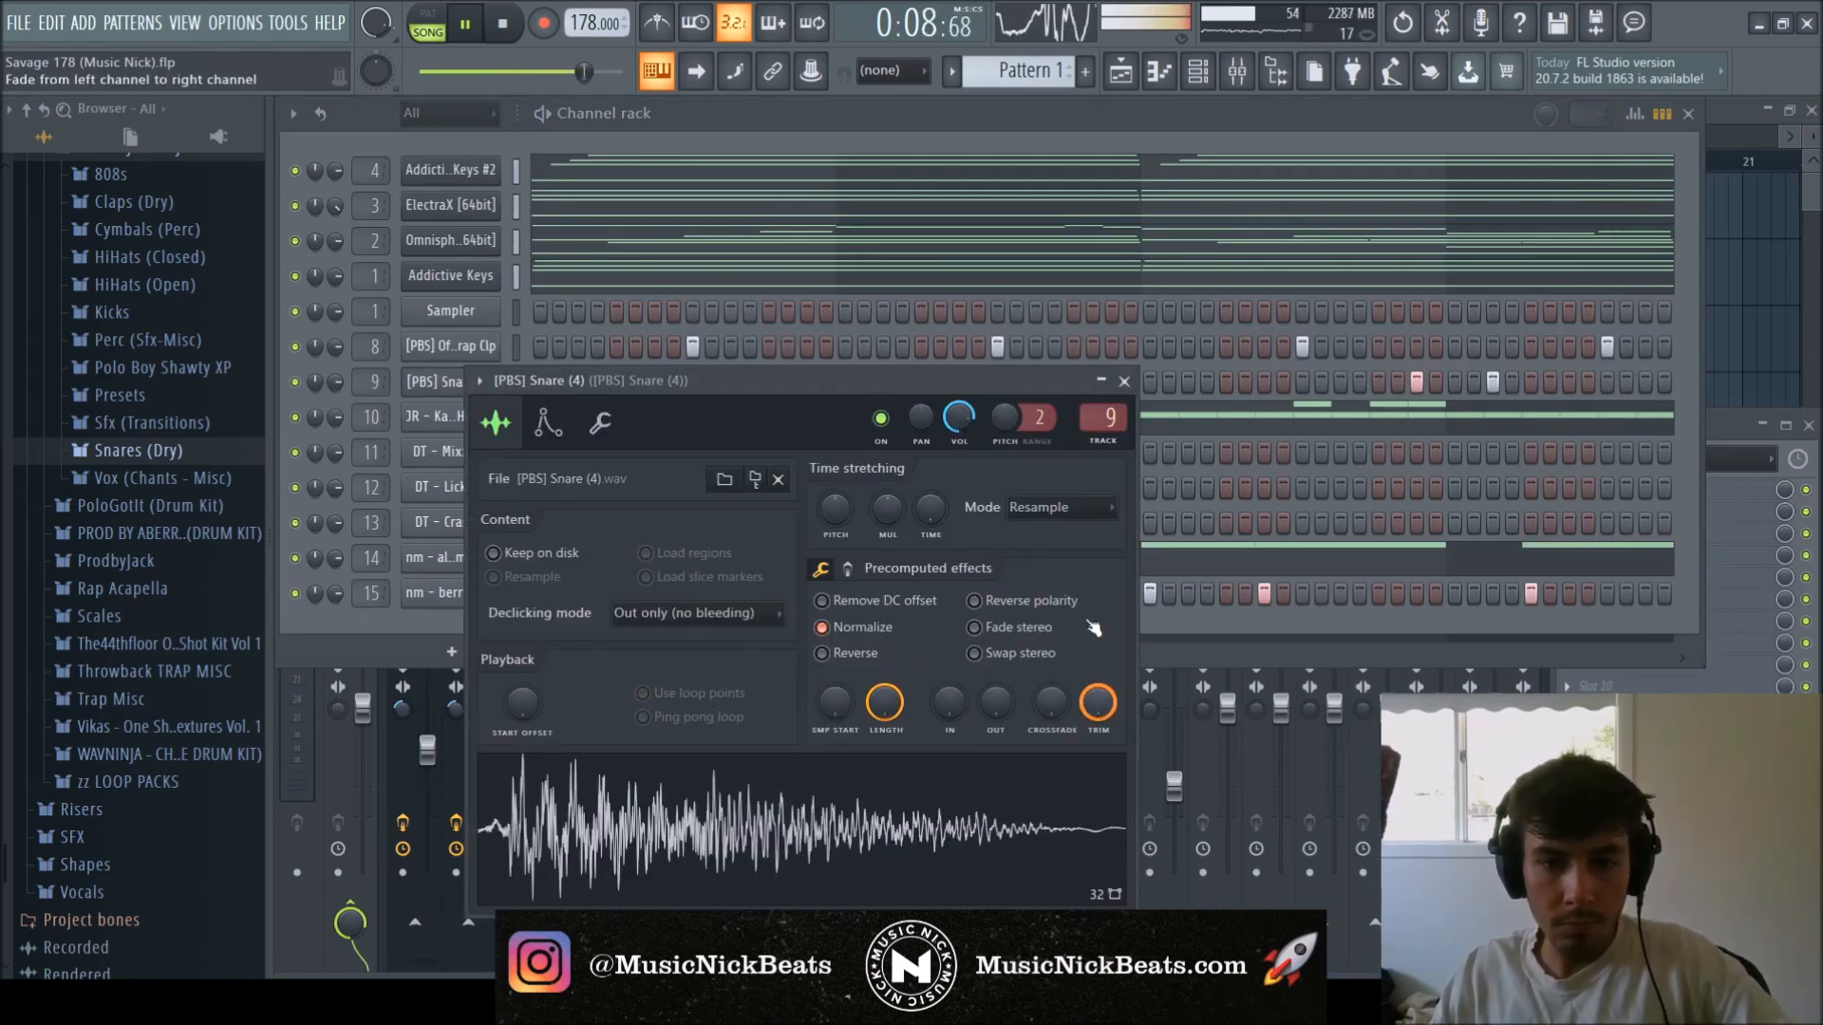
left_click(846, 570)
left_click_drag(835, 609, 836, 584)
left_click(1126, 381)
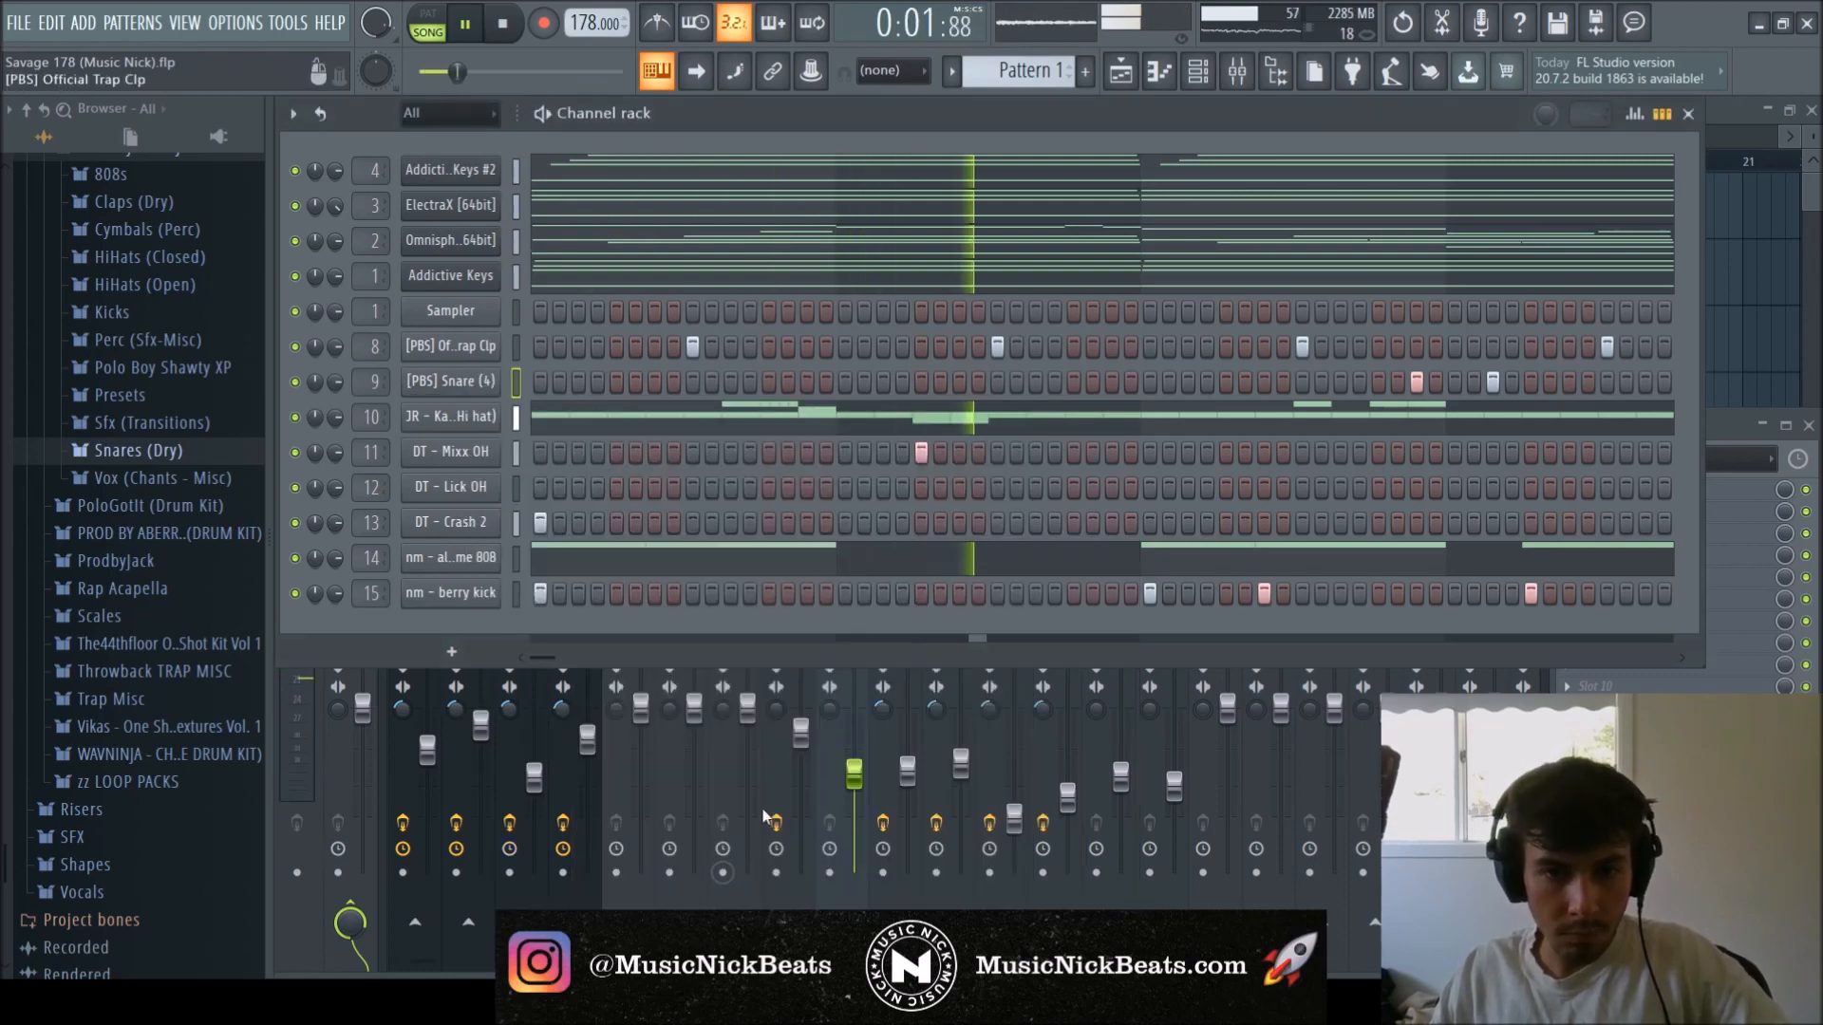
left_click(886, 759)
Add Fruity parametric EQ 2 to the snare's insert with the 30Hz + 18kHz cut preset and raise the high pass to about 200 Hz.
left_click(1614, 491)
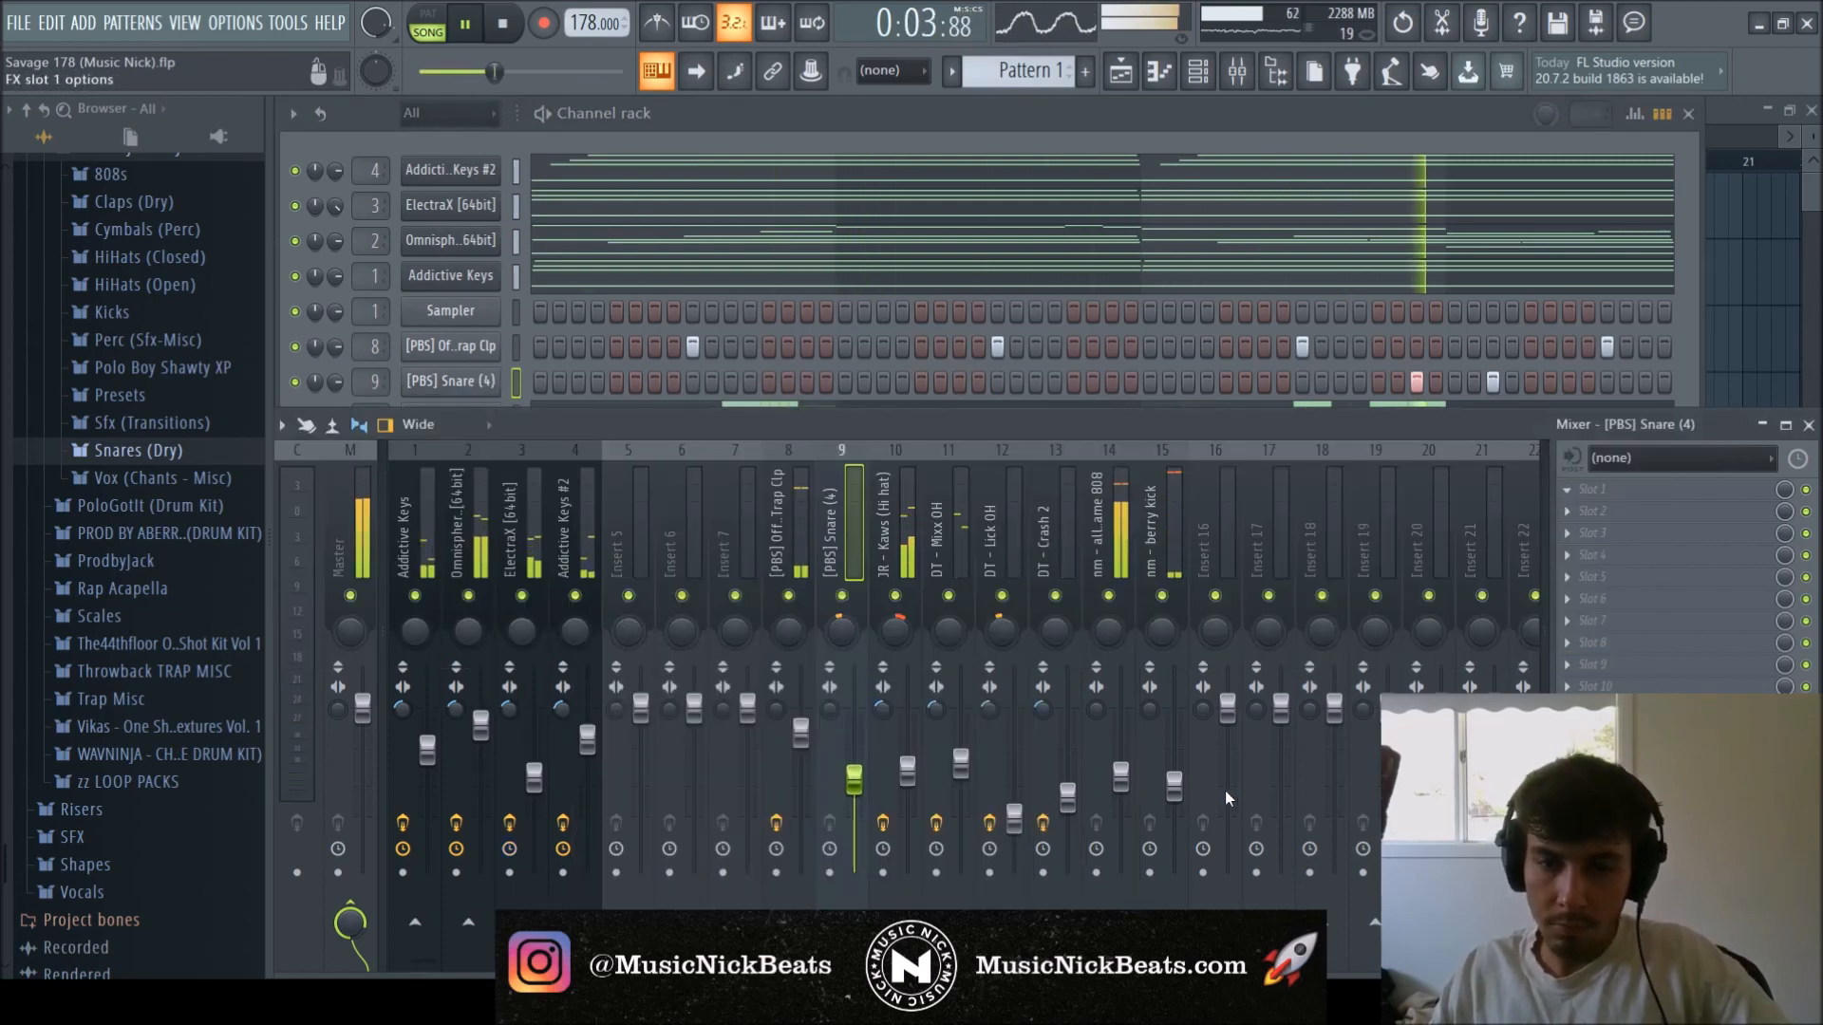
left_click(1126, 853)
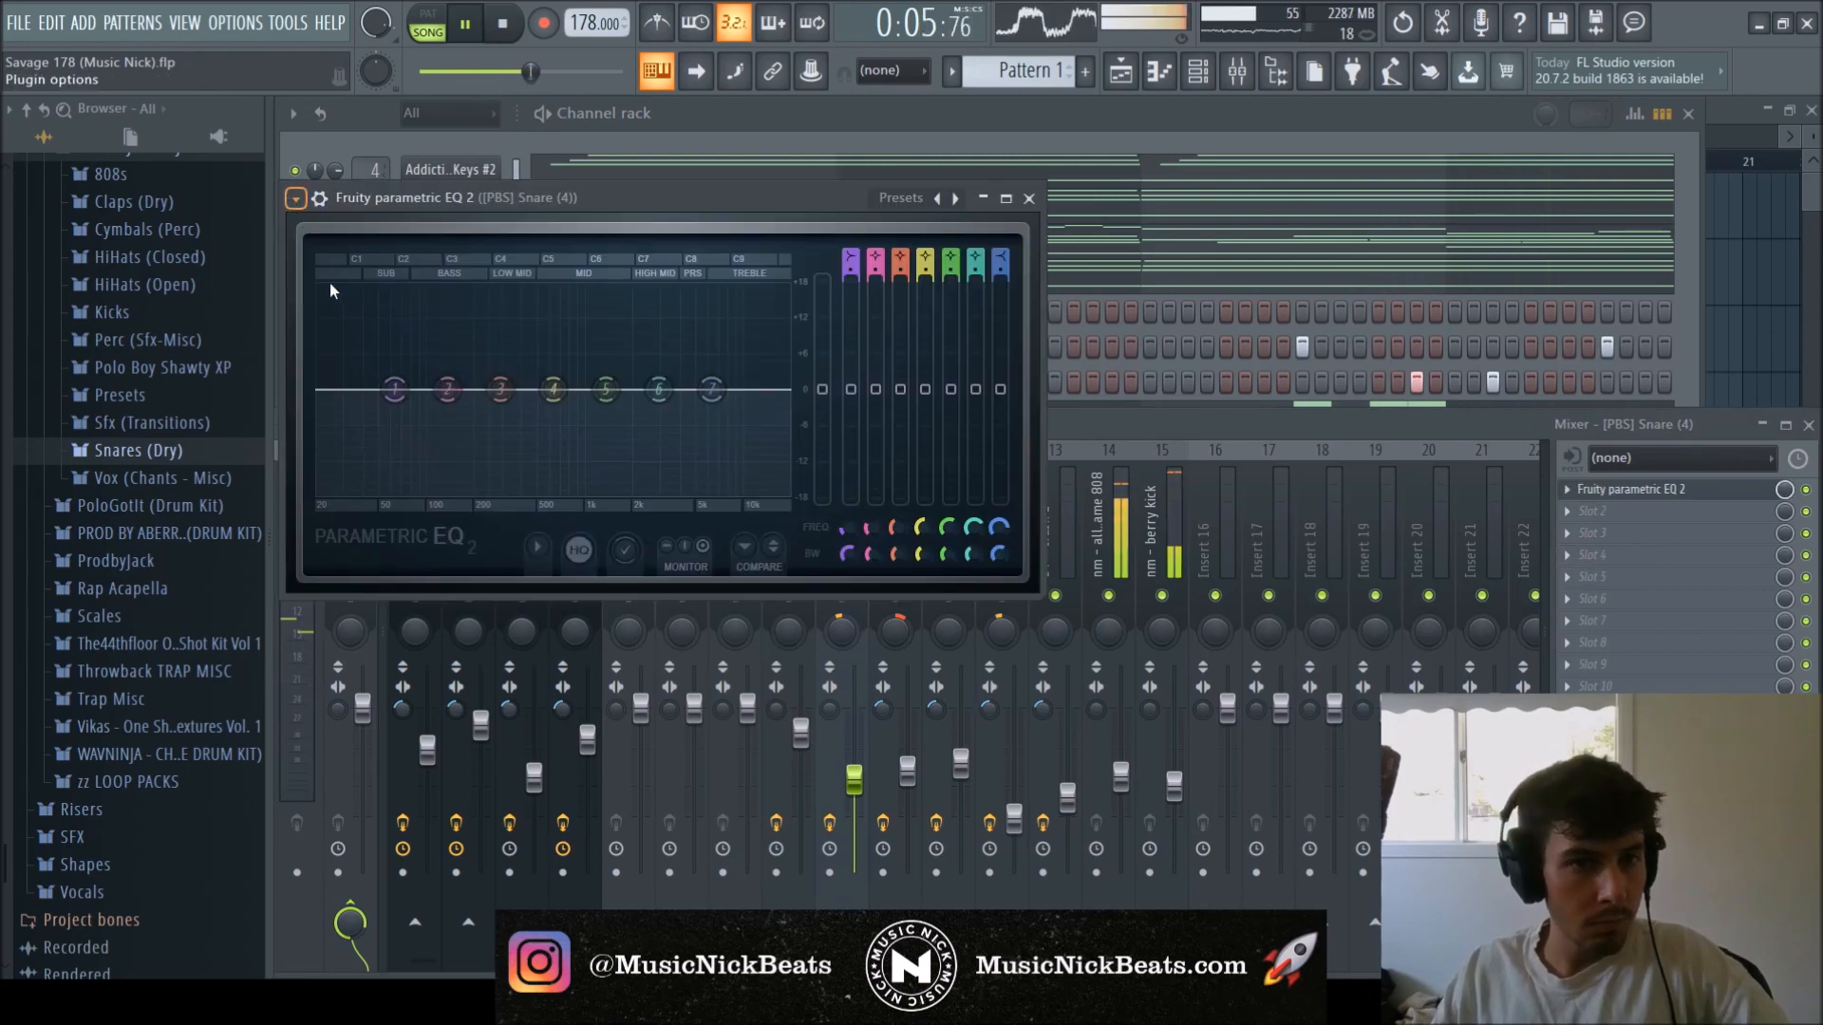
left_click(624, 353)
left_click_drag(330, 390, 450, 391)
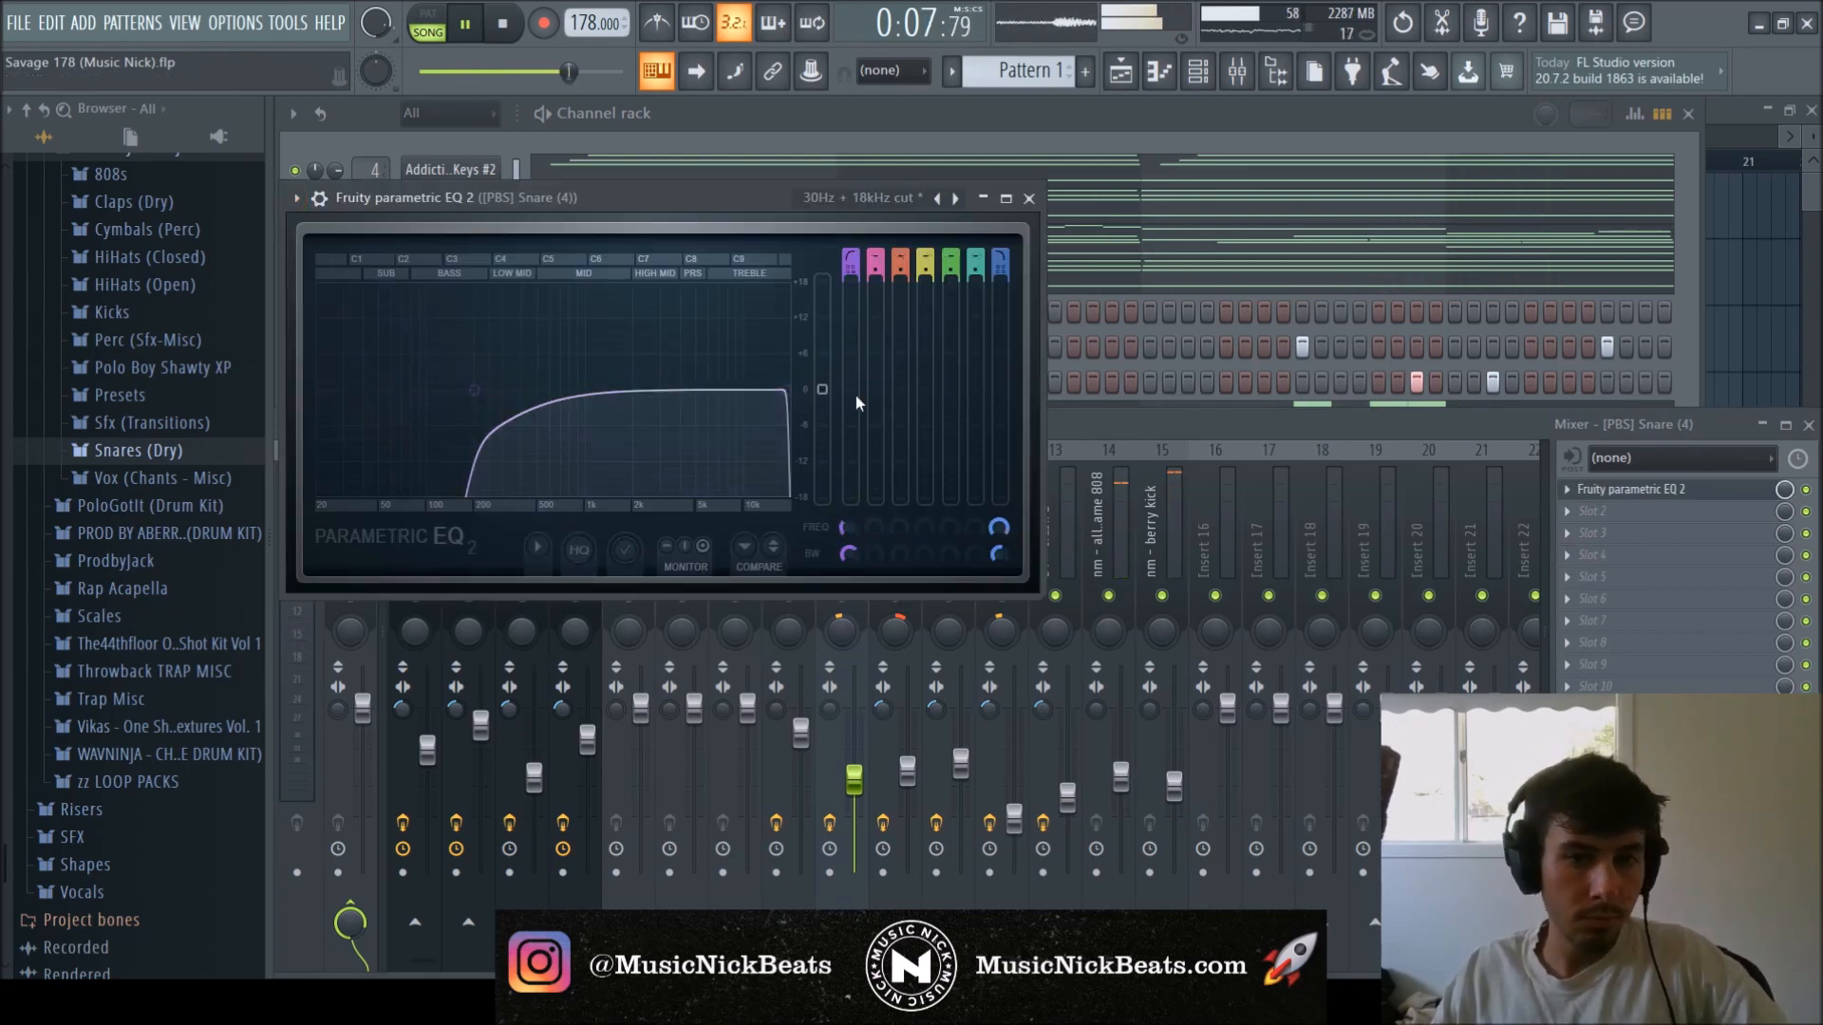
scroll(786, 391, "up", 5)
scroll(475, 391, "down", 2)
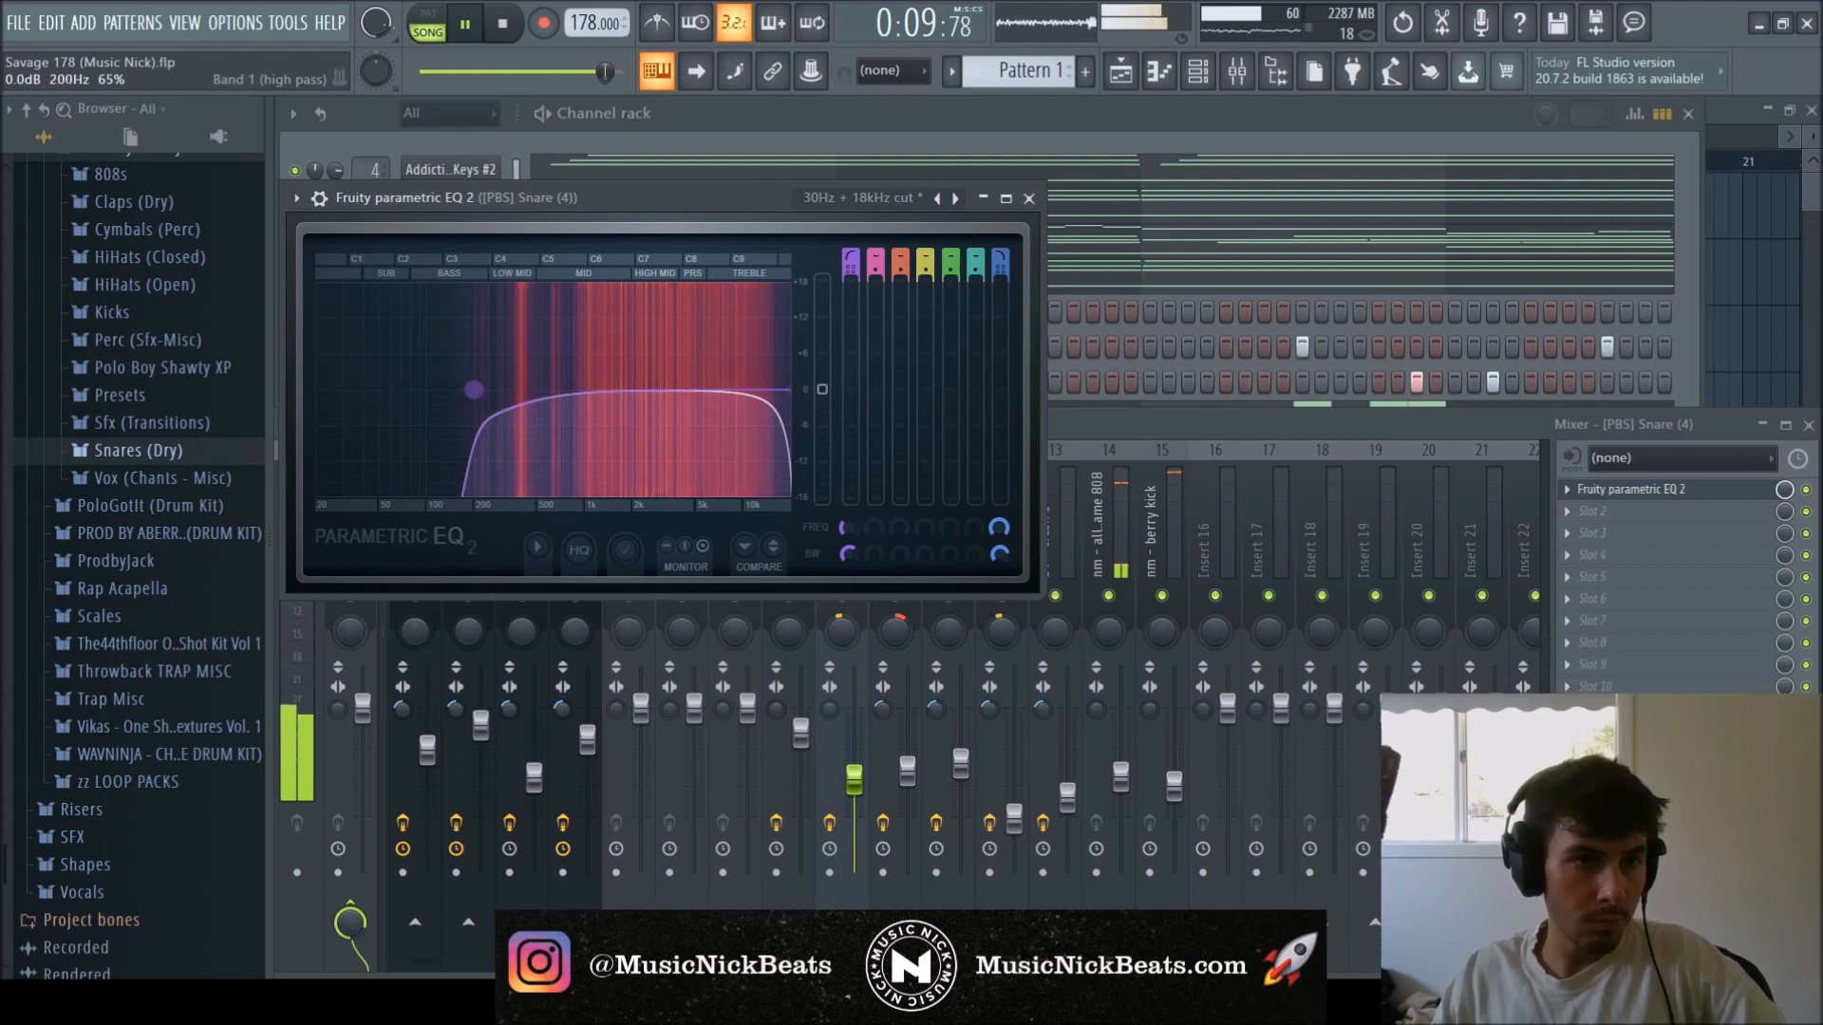
scroll(480, 390, "down", 2)
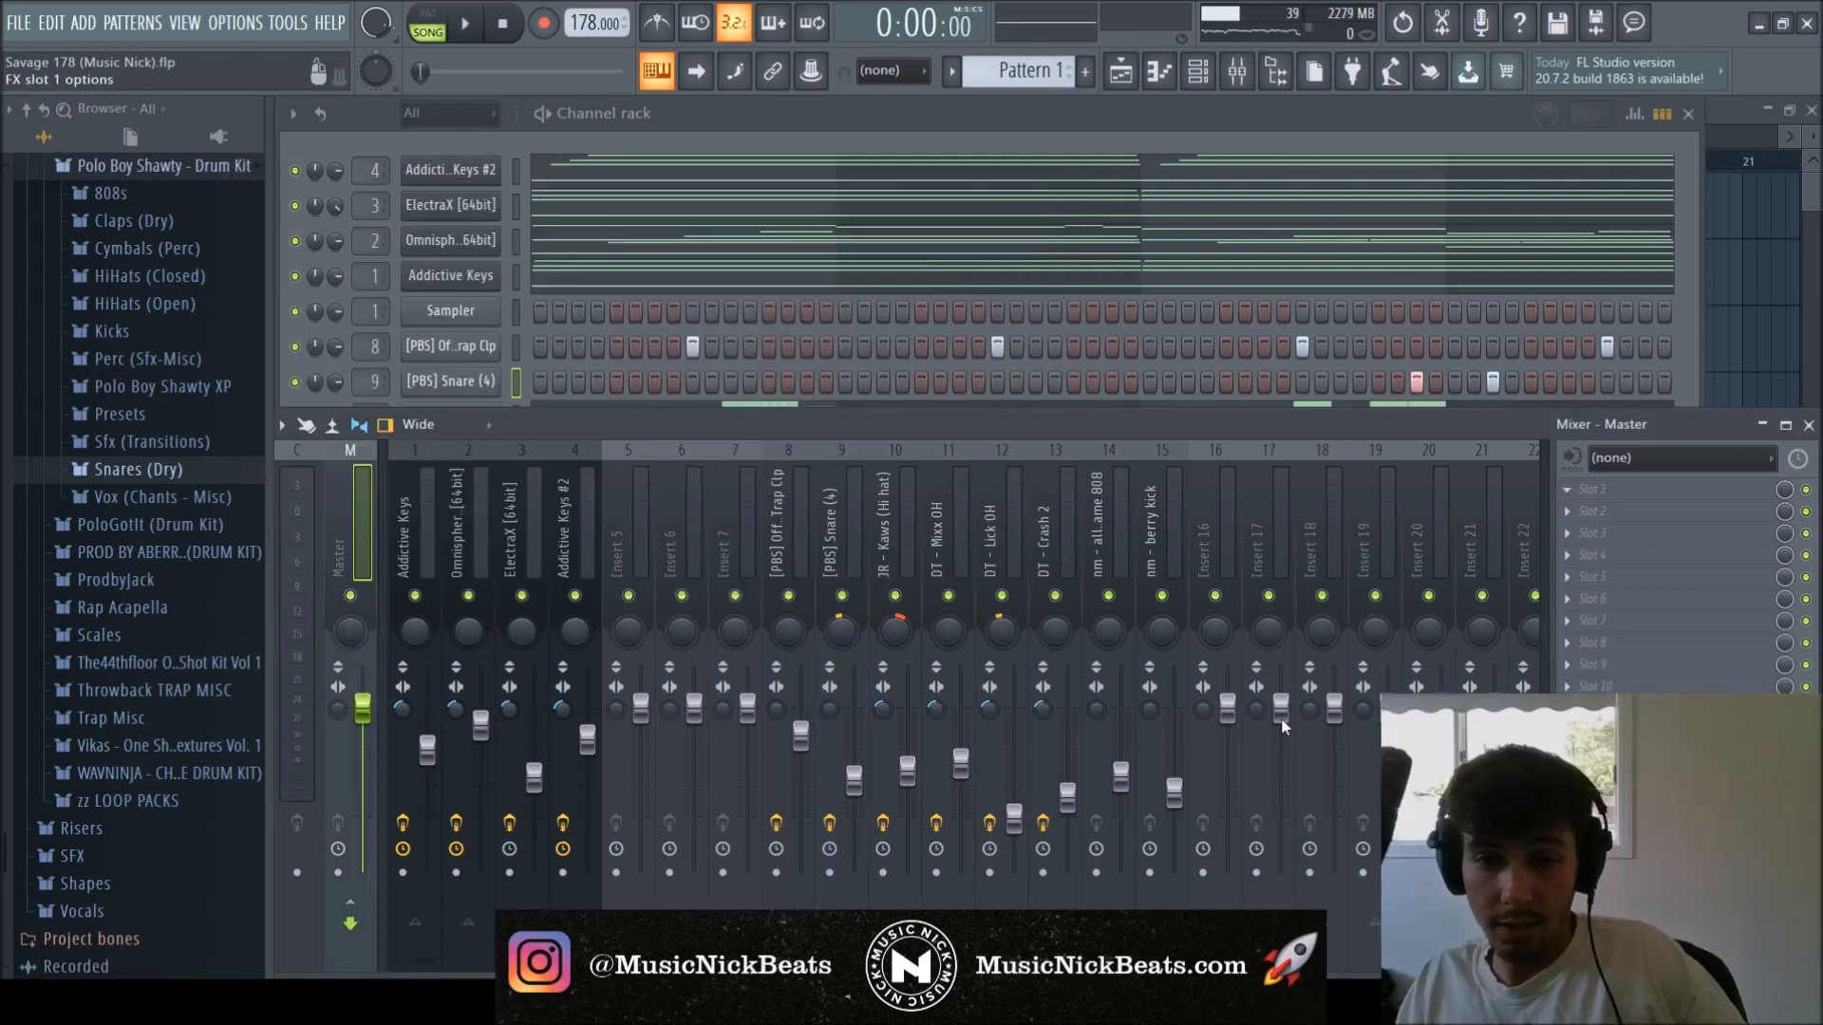
Add TR5 Classic Clipper to the master with the MusicNick1 preset and start playback.
left_click(1281, 712)
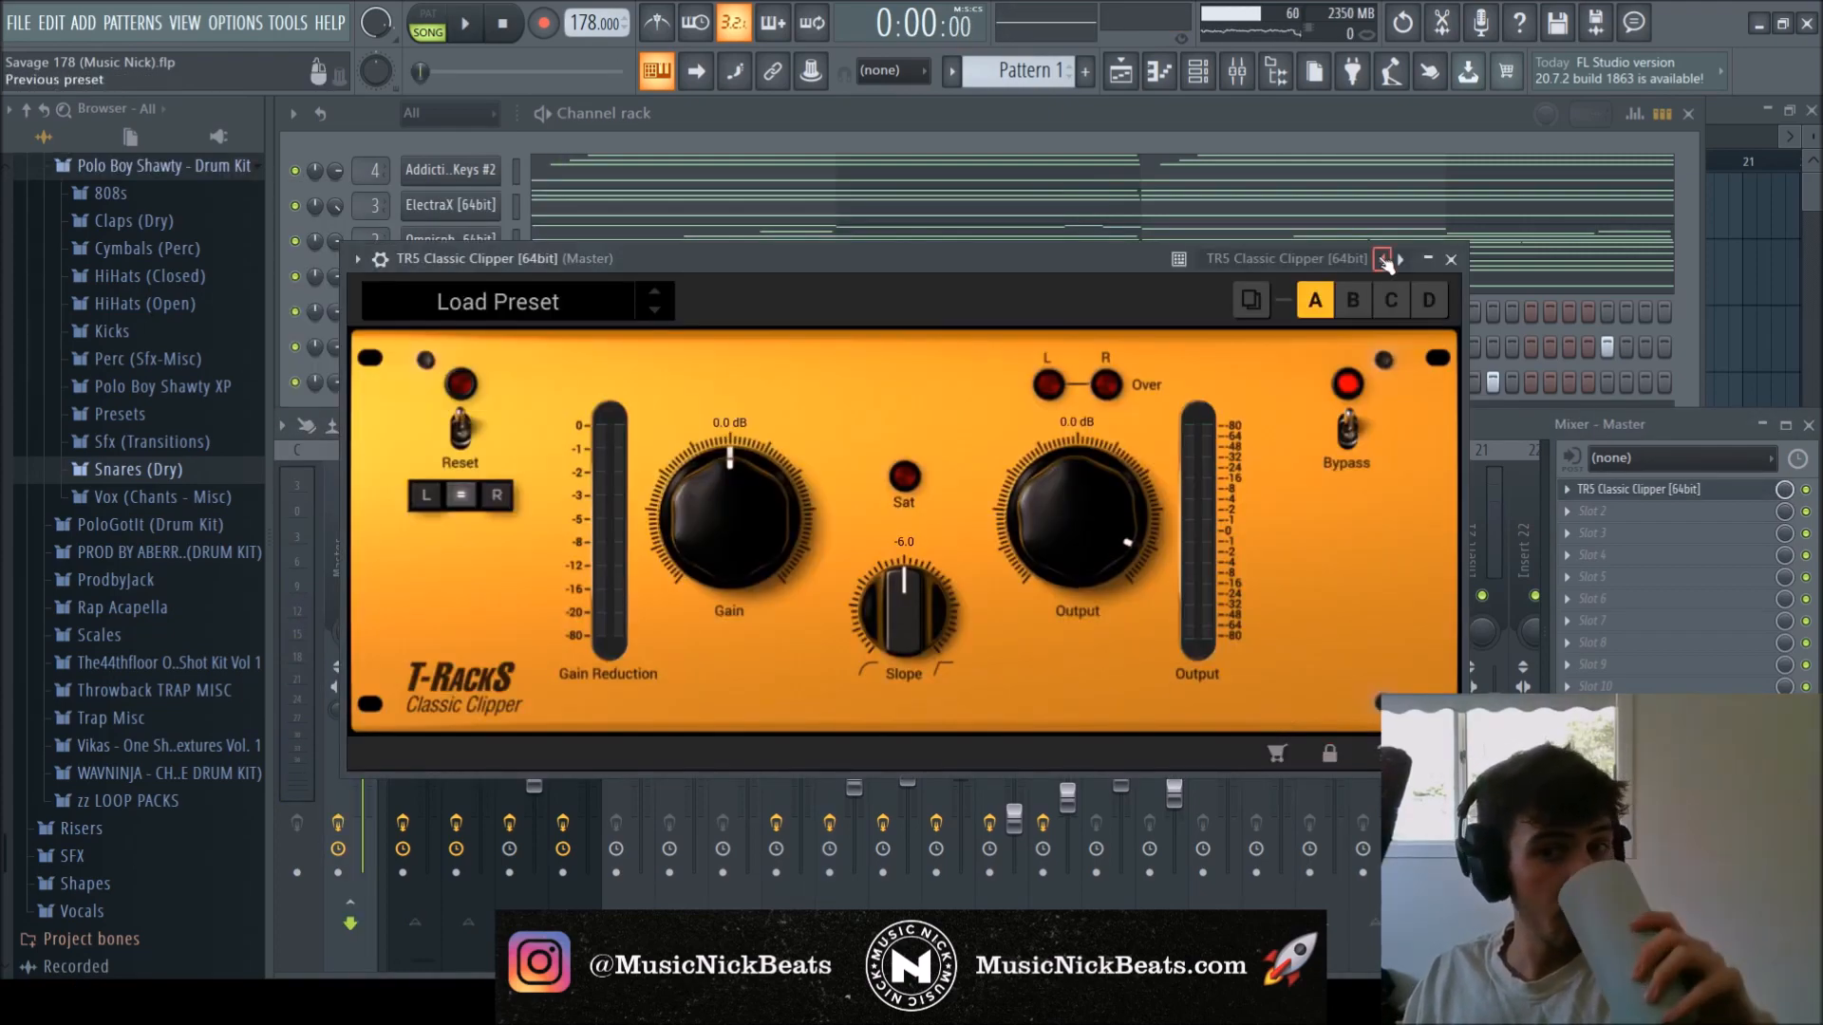
left_click(1400, 259)
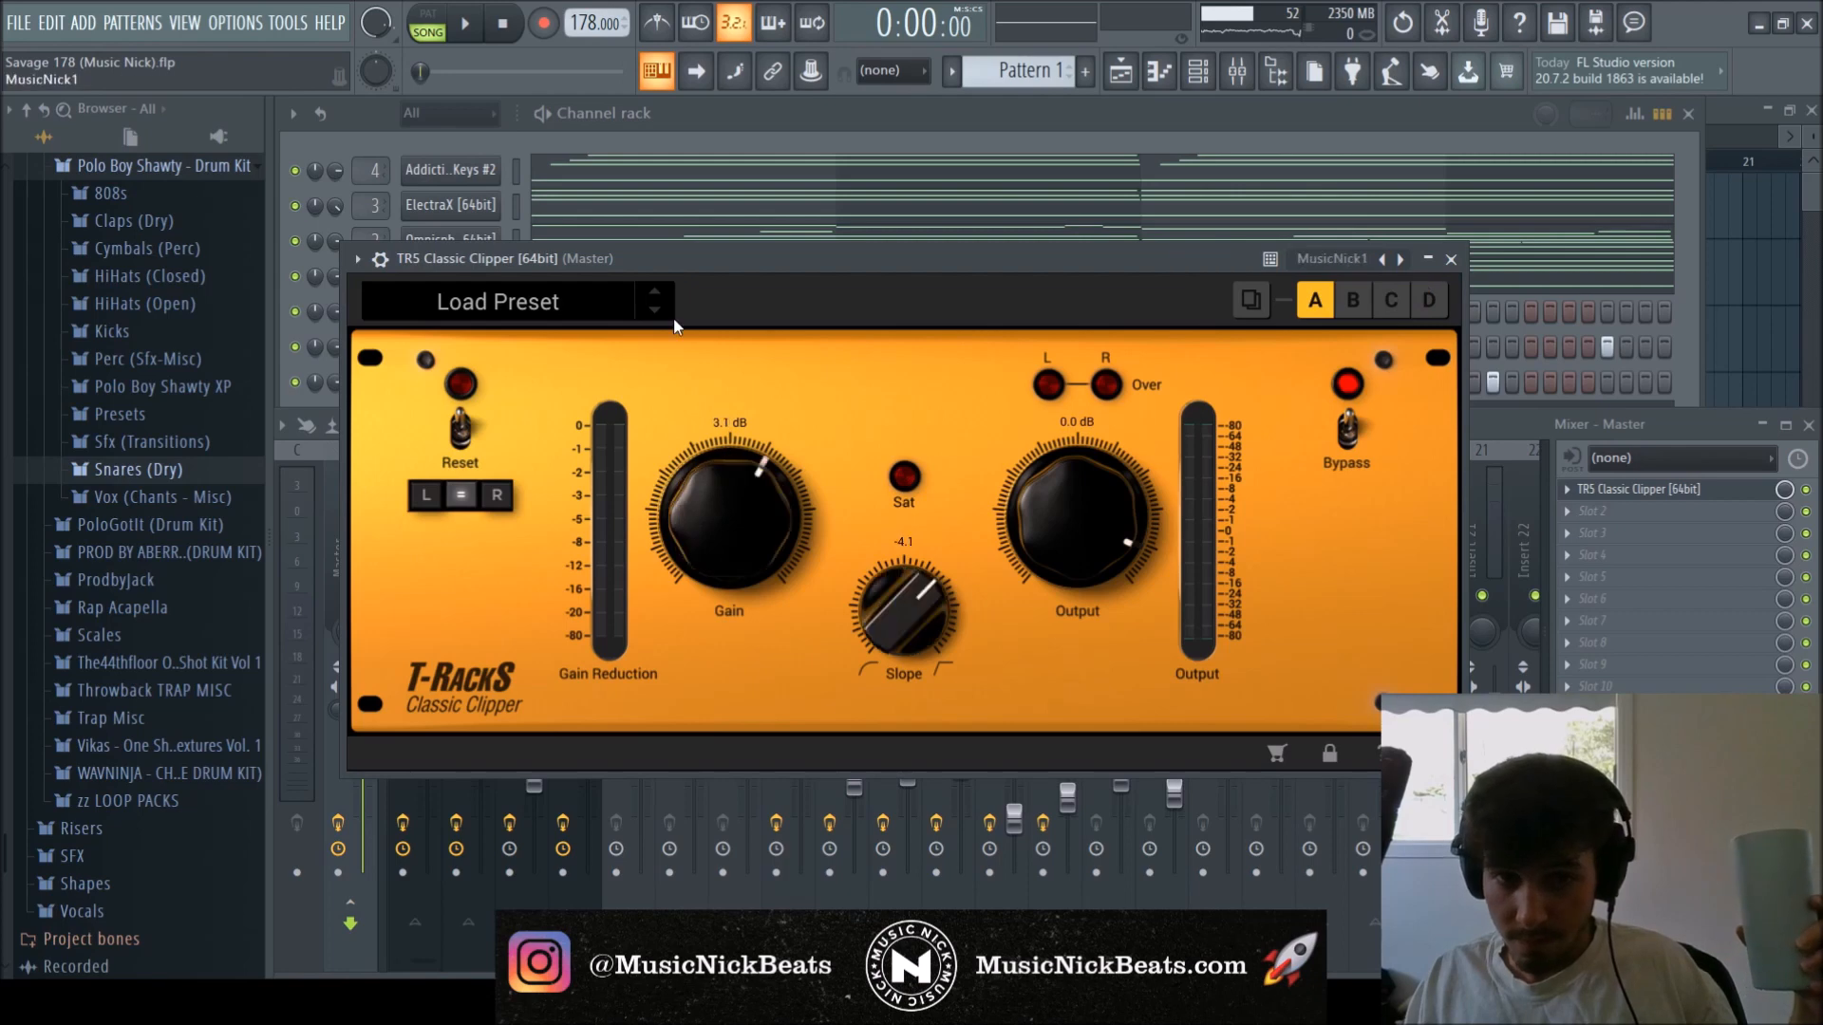
left_click(465, 22)
left_click(1450, 259)
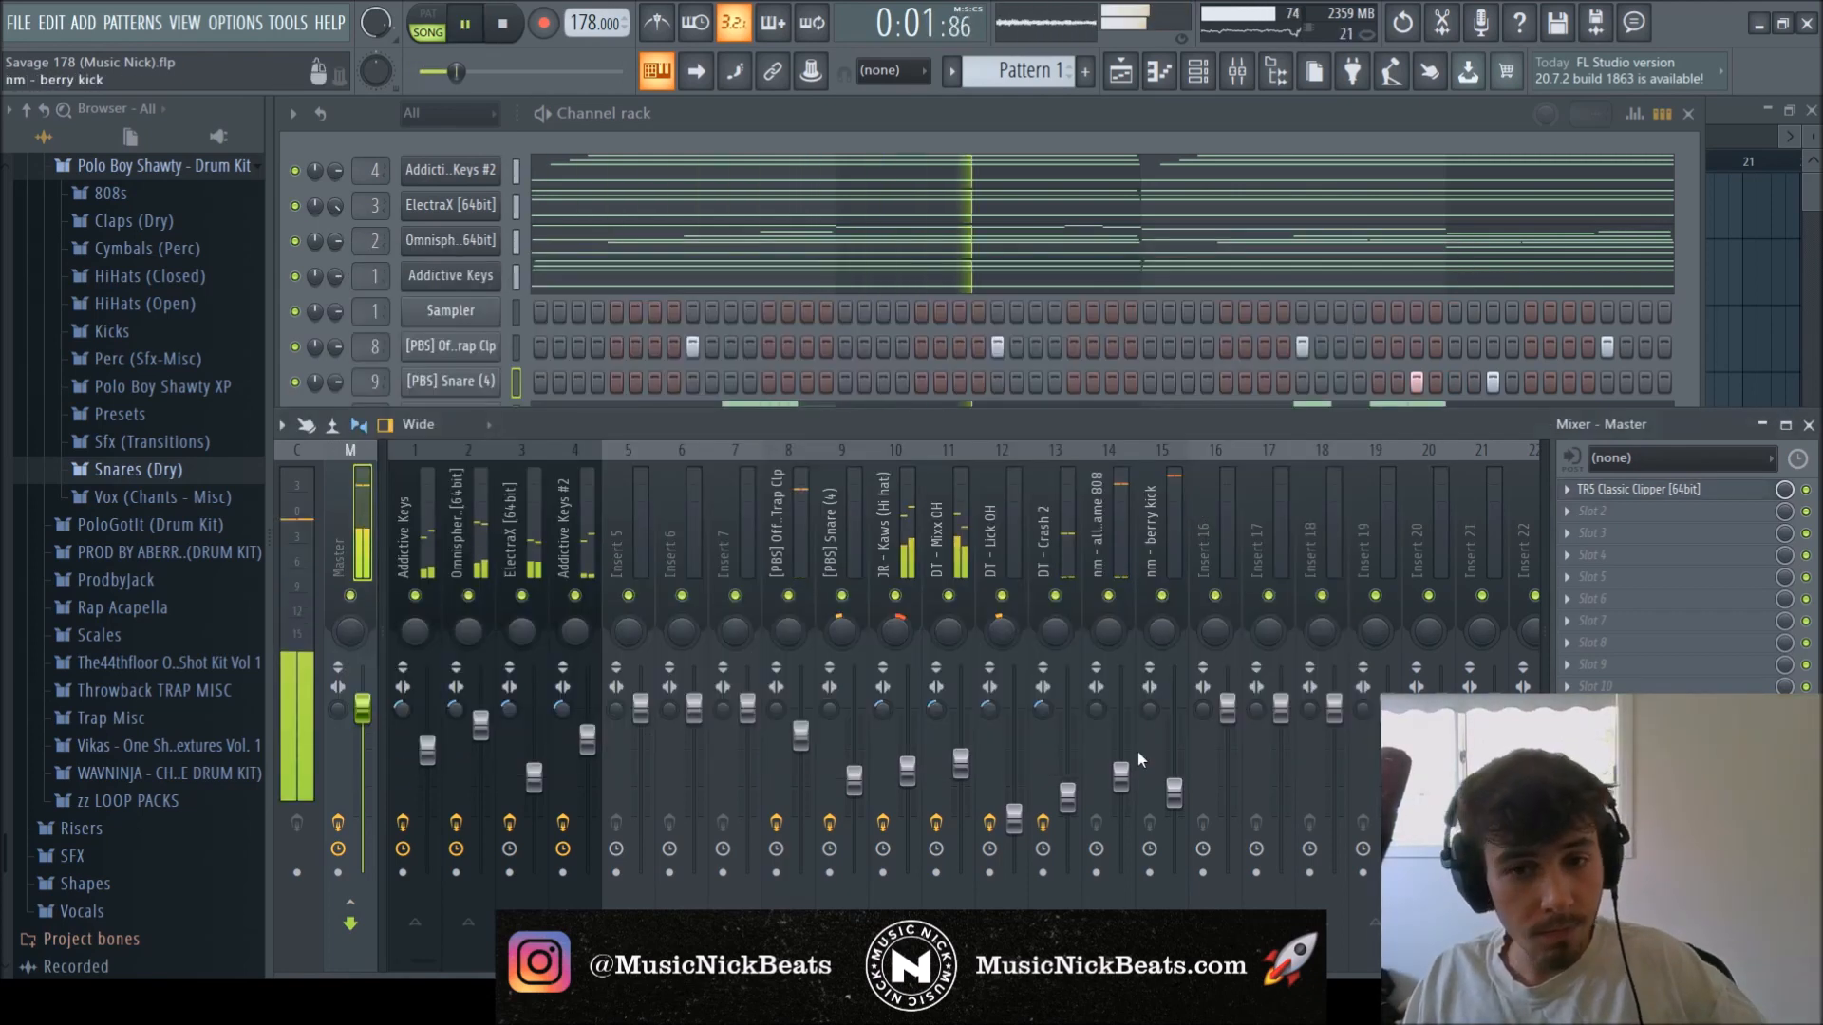
Lower the mixer faders of the 808, berry kick, Official Trap Clp and Kaws hi-hat against the playing beat.
left_click_drag(1120, 775, 1120, 783)
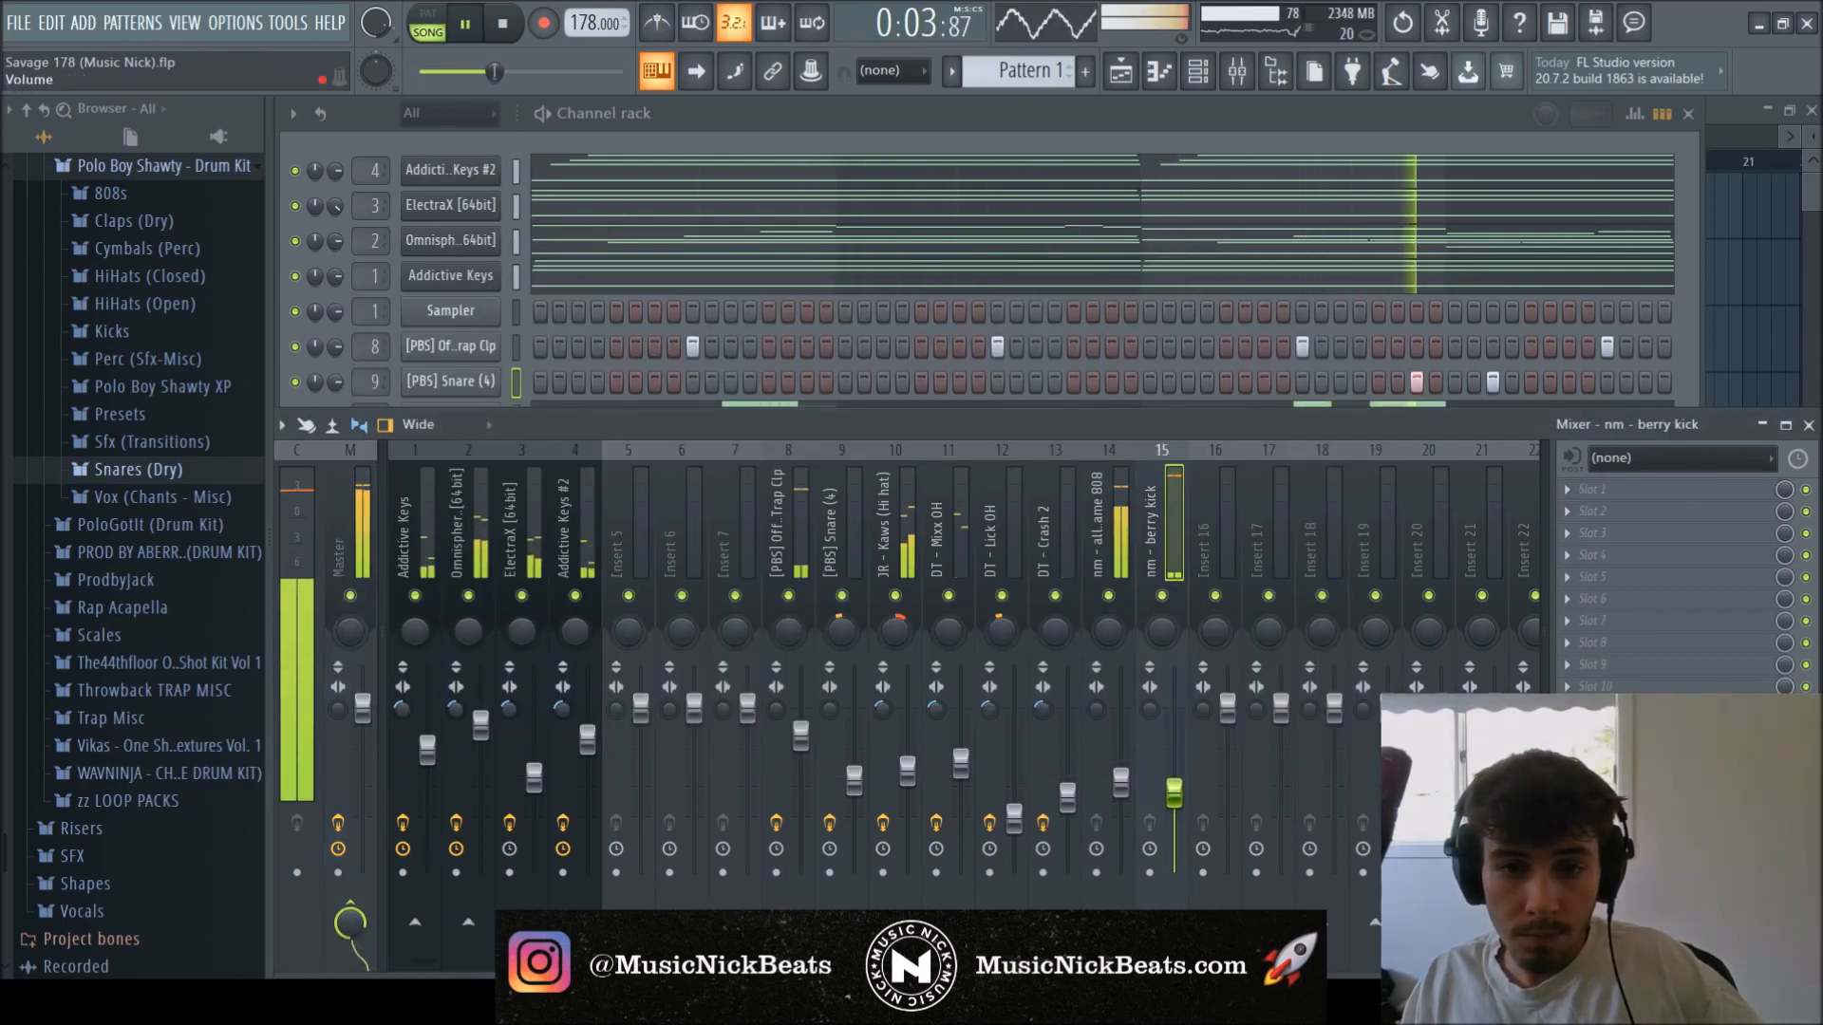
left_click_drag(800, 734, 801, 747)
left_click(855, 780)
left_click(854, 781)
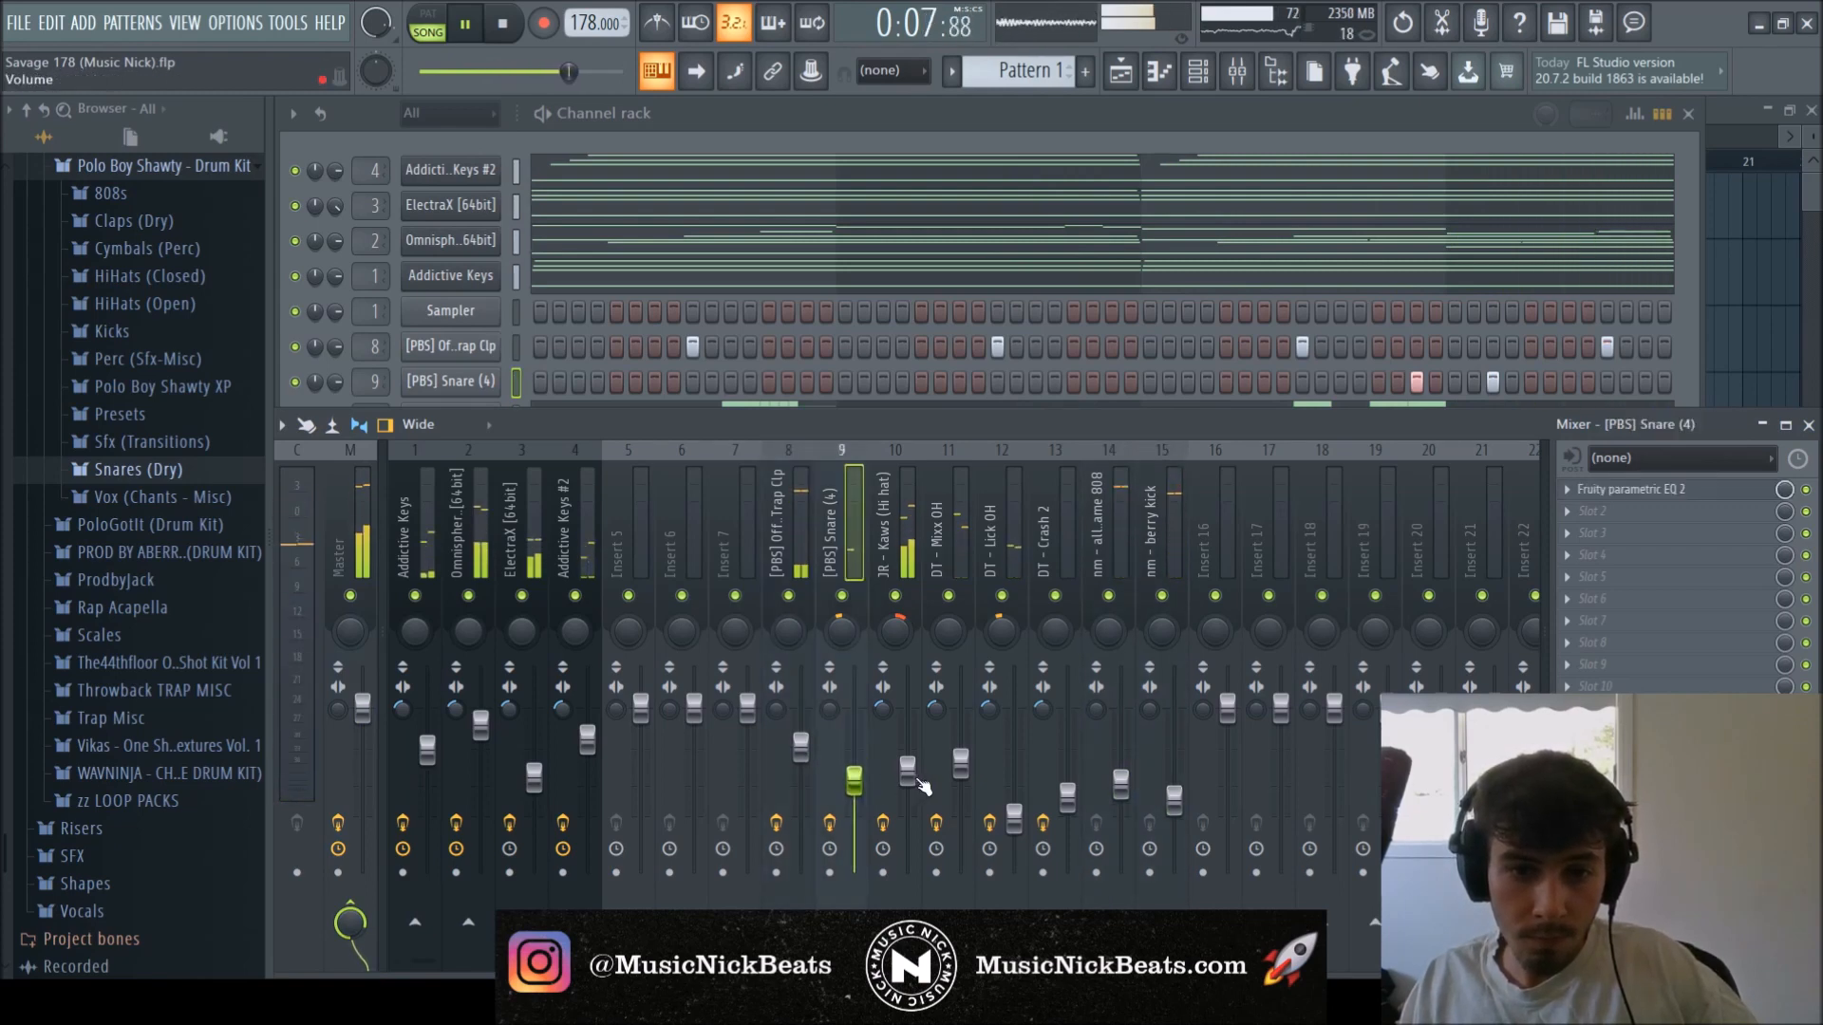
left_click(913, 777)
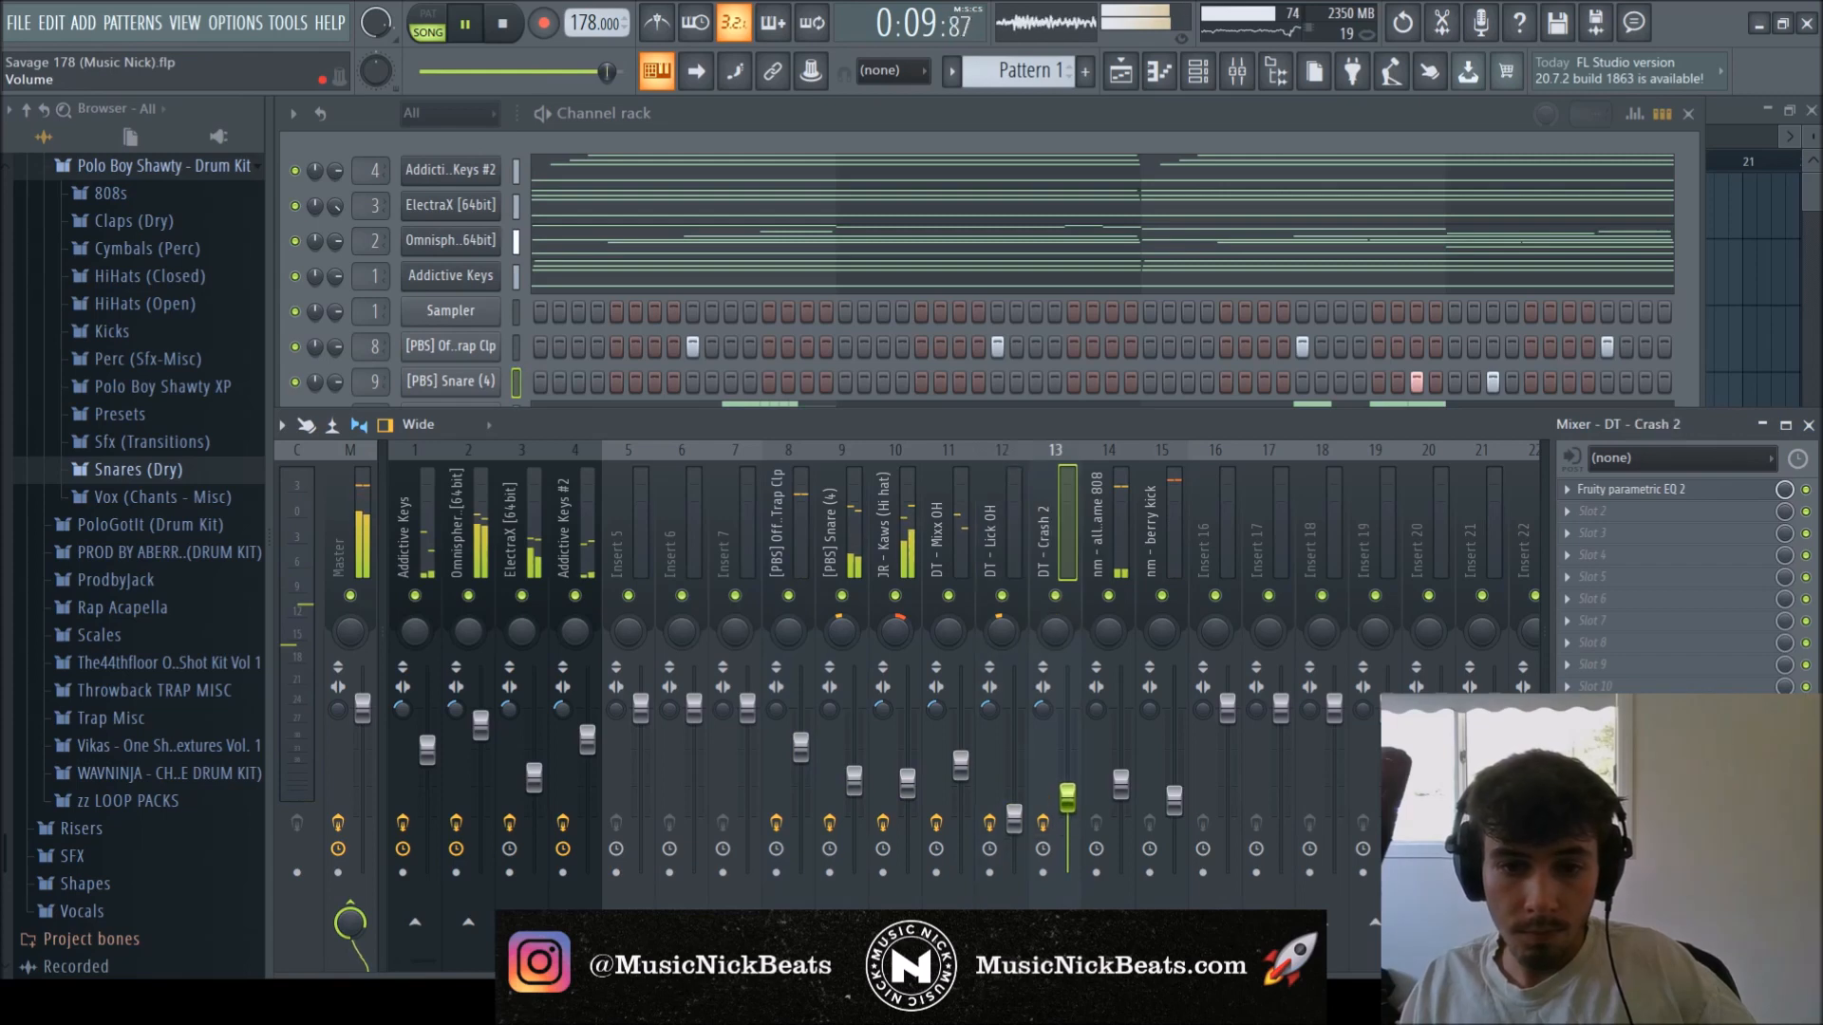
Fine-tune the mix by slightly lowering the faders of both Addictive Keys inserts, the clap and the hi-hat.
left_click(539, 777)
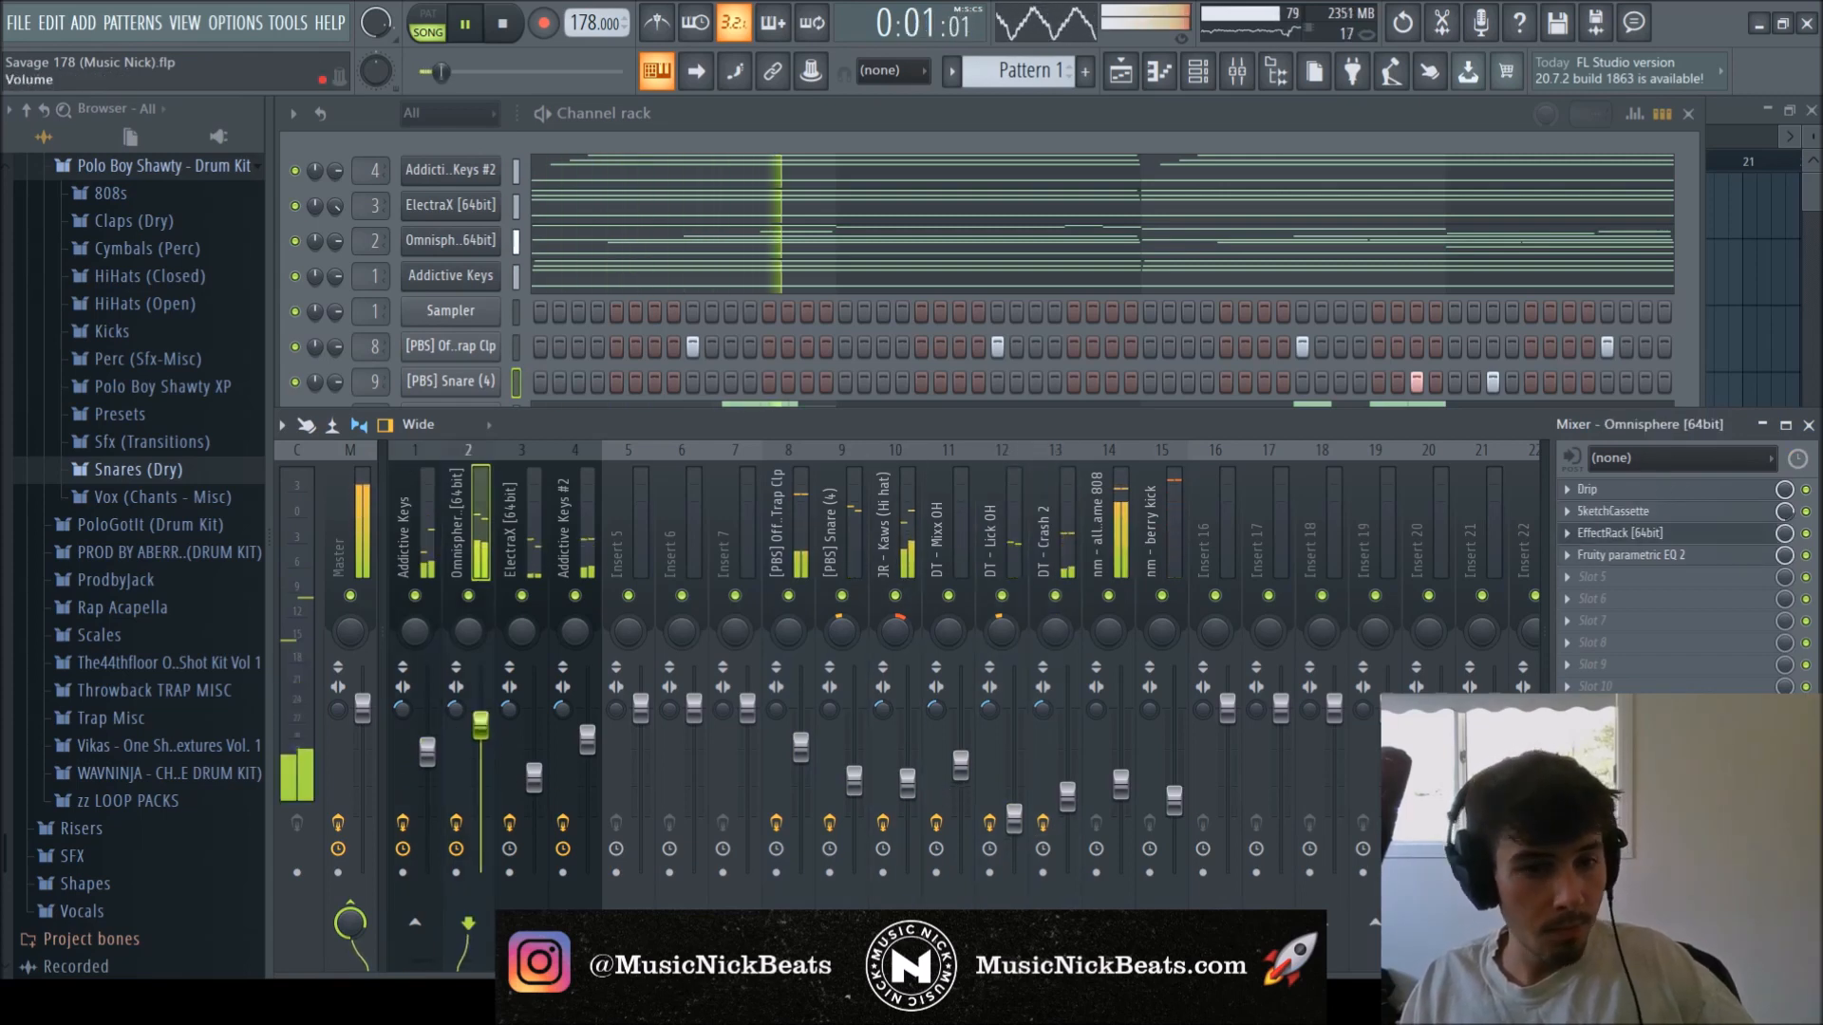
left_click(800, 753)
left_click_drag(799, 757, 798, 755)
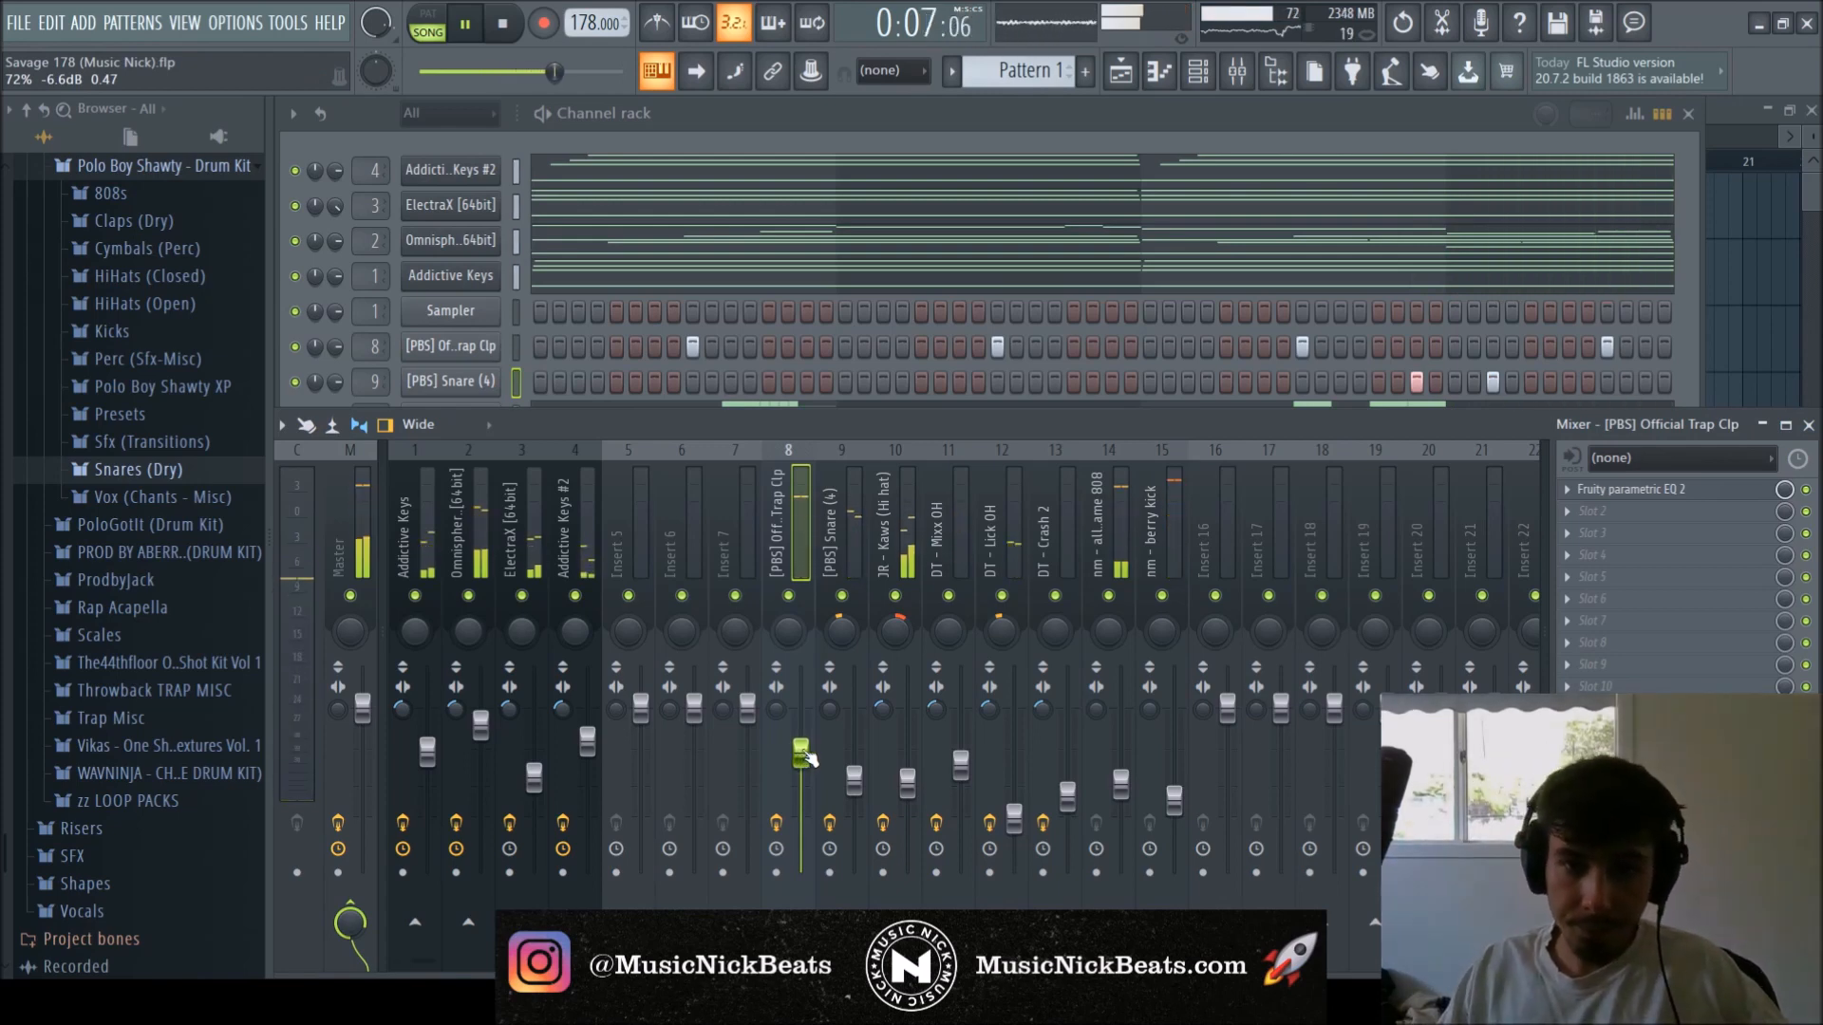
left_click(906, 784)
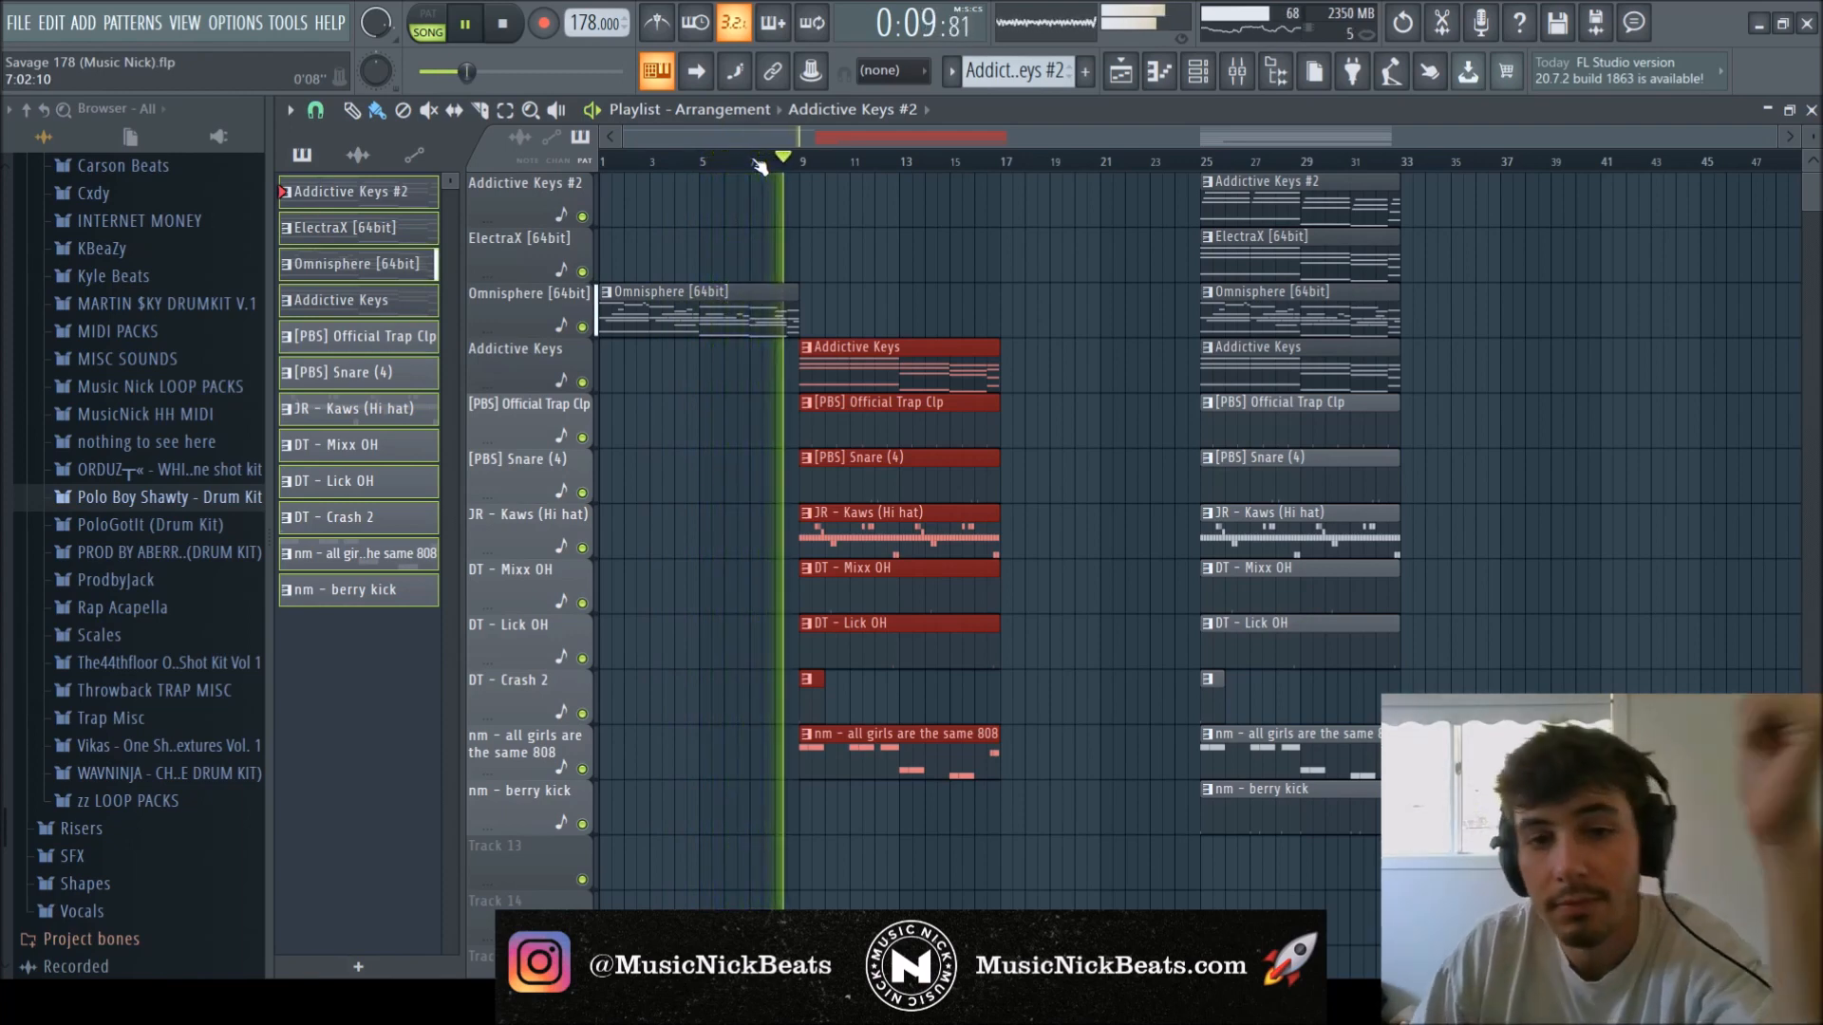
Copy the Omnisphere clip to bar 9 and move the full block of clips from bar 25 to bar 30.
left_click(1009, 406, "ctrl")
mouse_move(1236, 311)
left_mouse_down()
mouse_move(967, 339)
mouse_move(818, 318)
left_mouse_up()
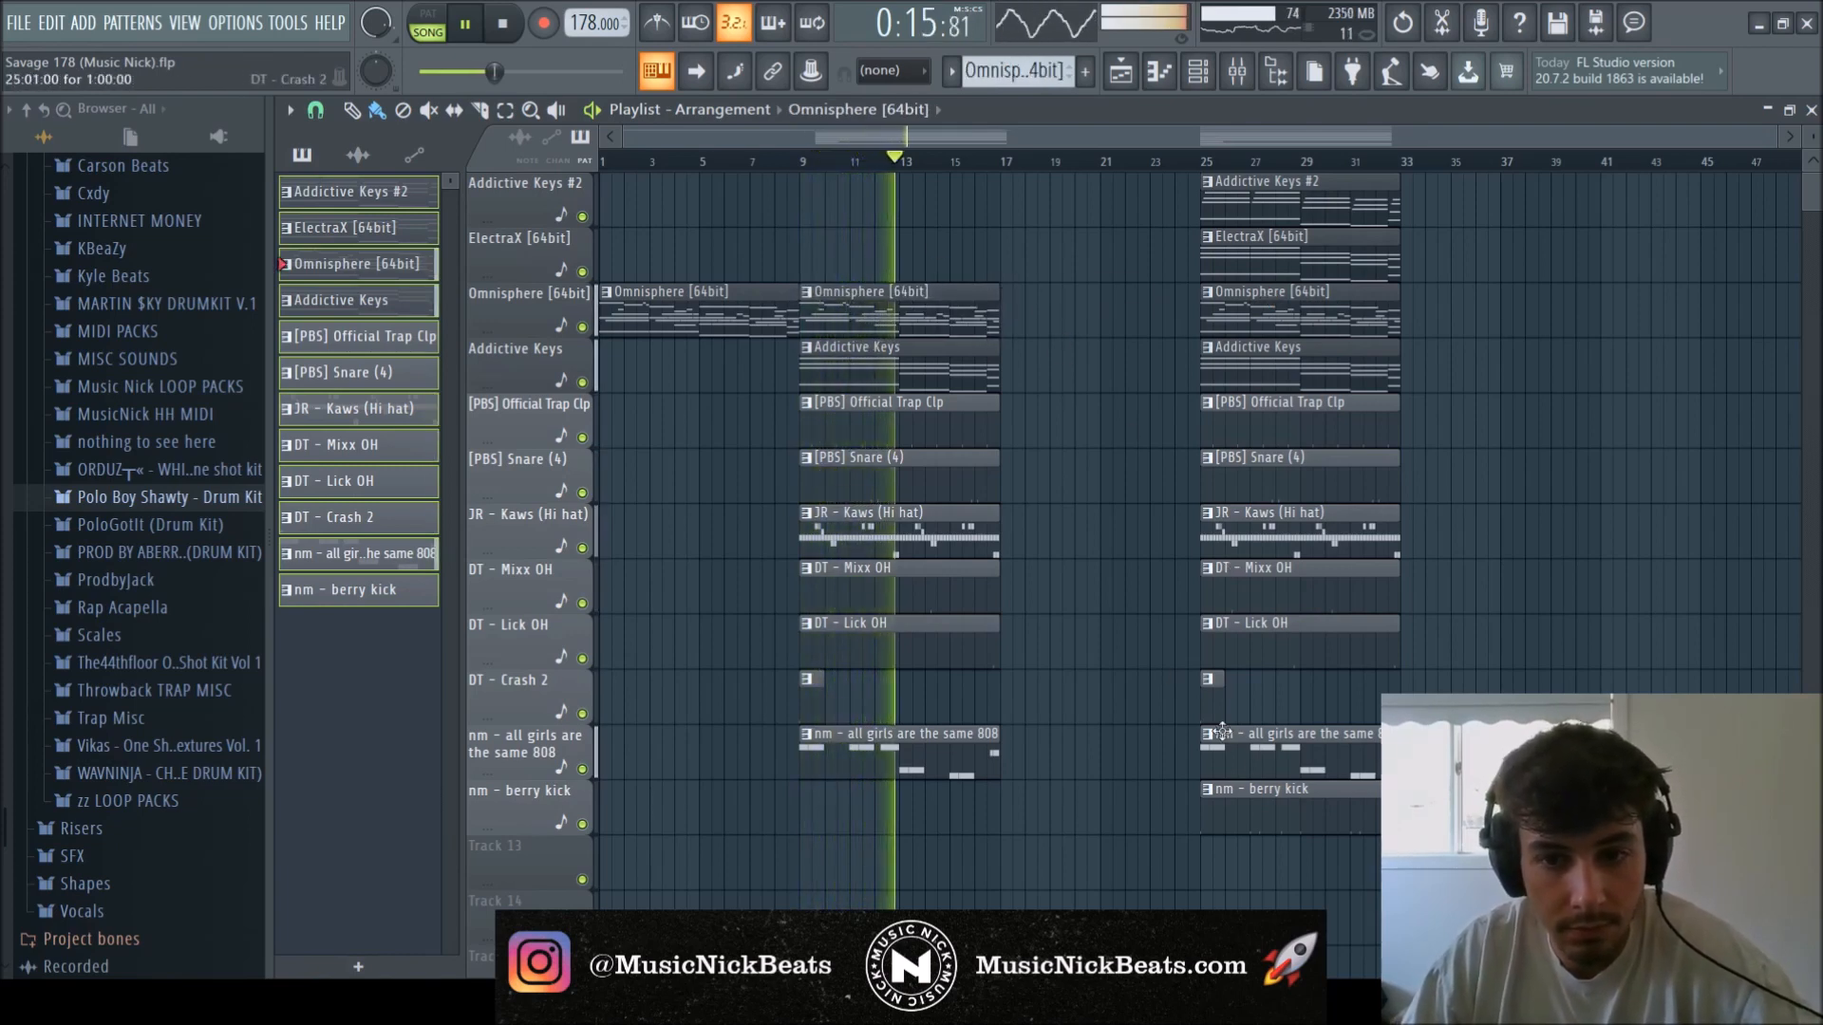
left_click_drag(1182, 888, 1438, 176)
left_click_drag(1238, 208, 1363, 208)
left_click(1070, 700)
Lower the mixer faders of the DT - Mixx OH and DT - Lick OH inserts.
key("F6")
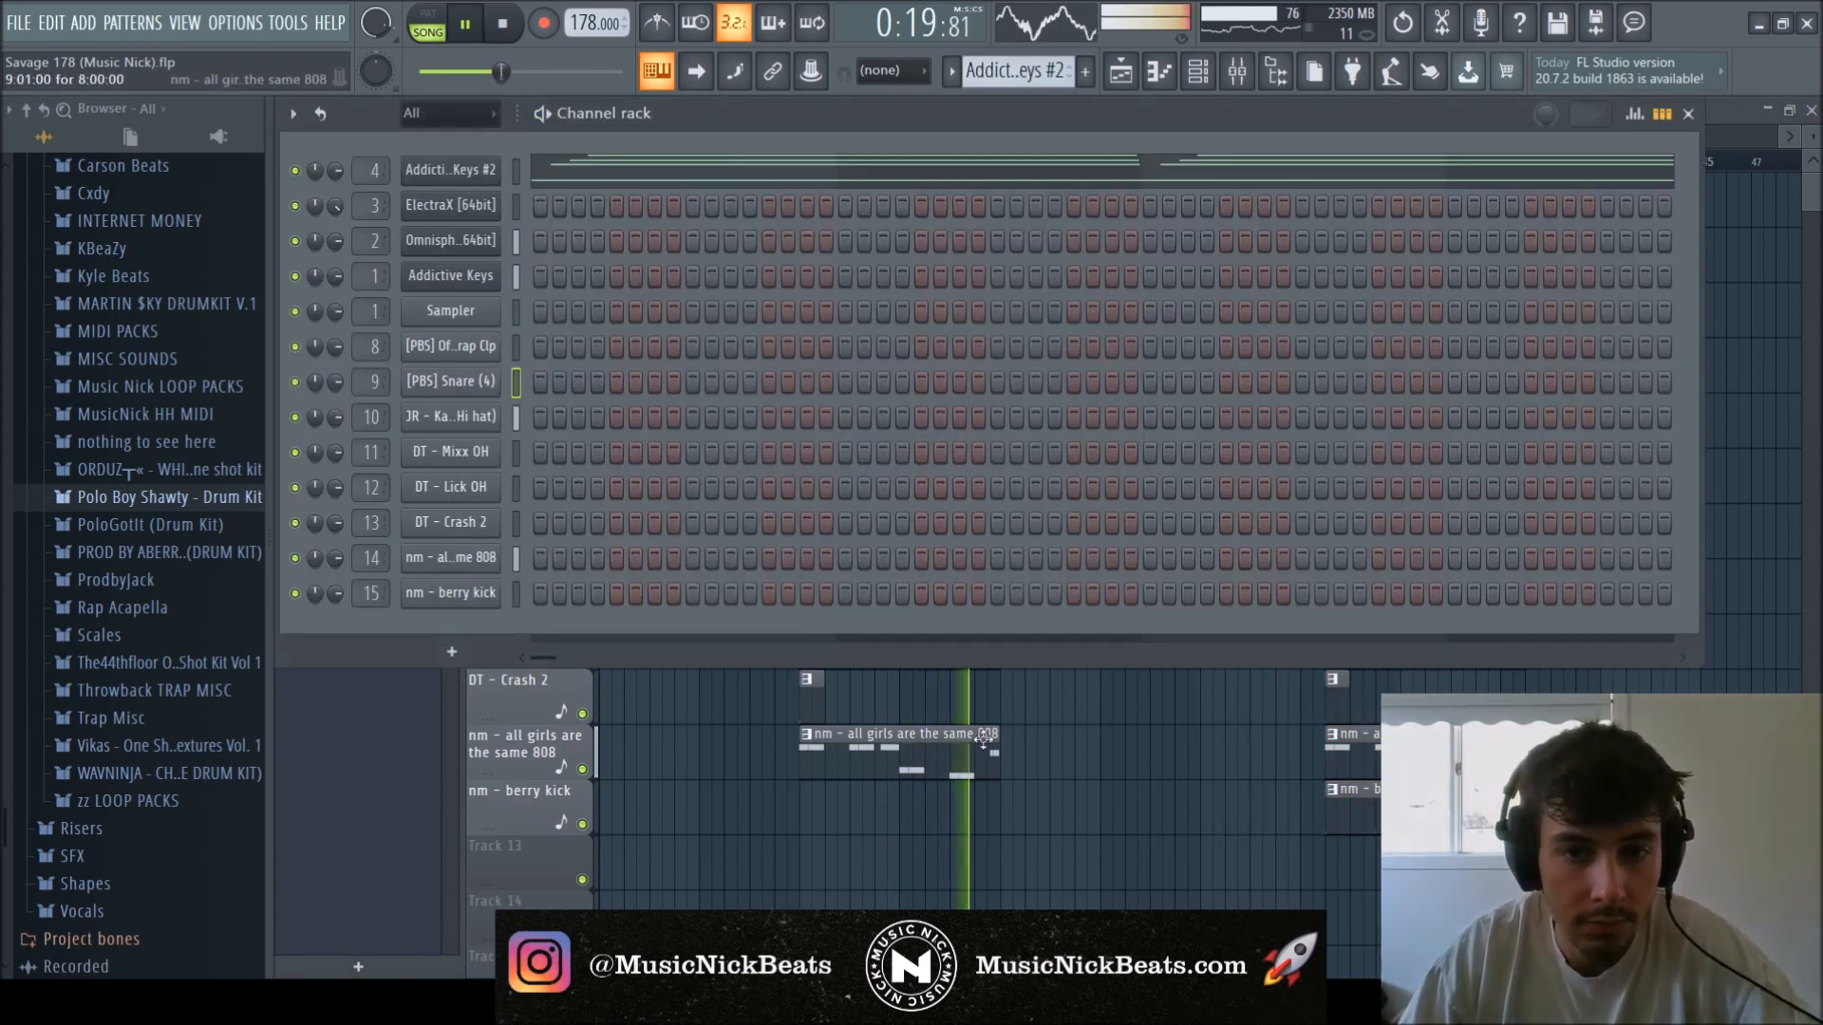
key("F9")
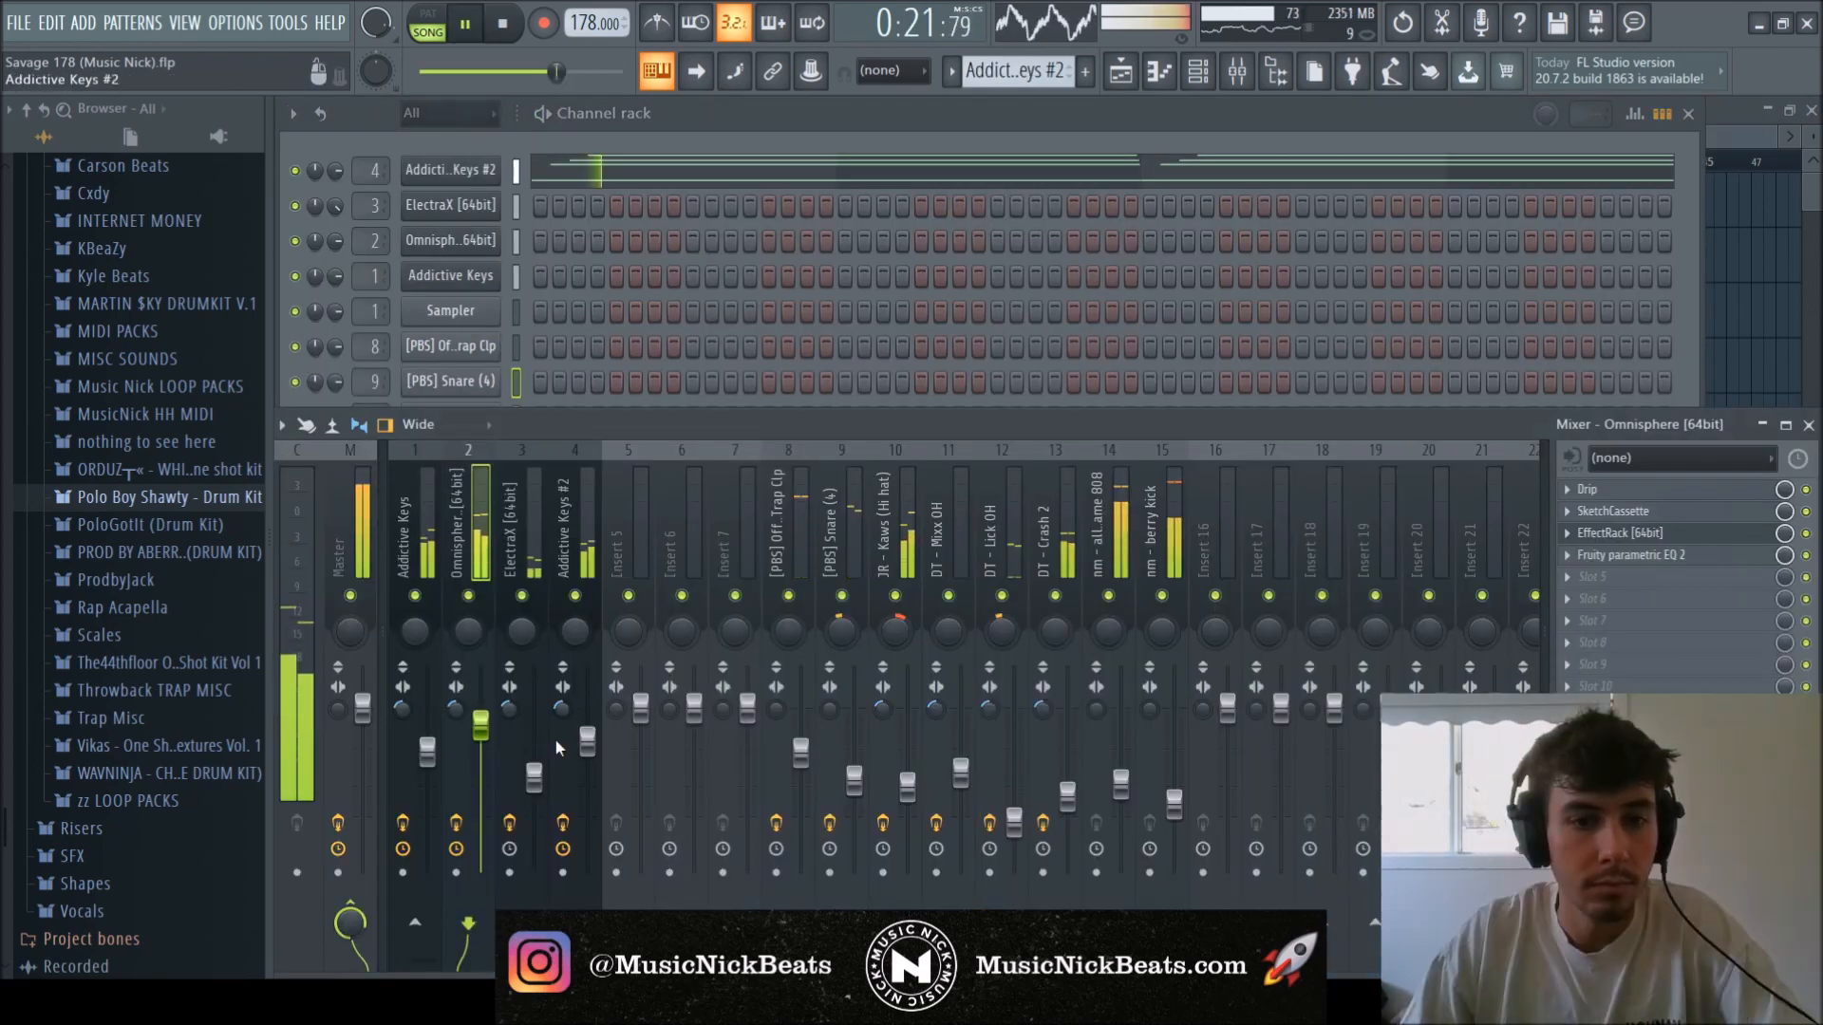
left_click(534, 771)
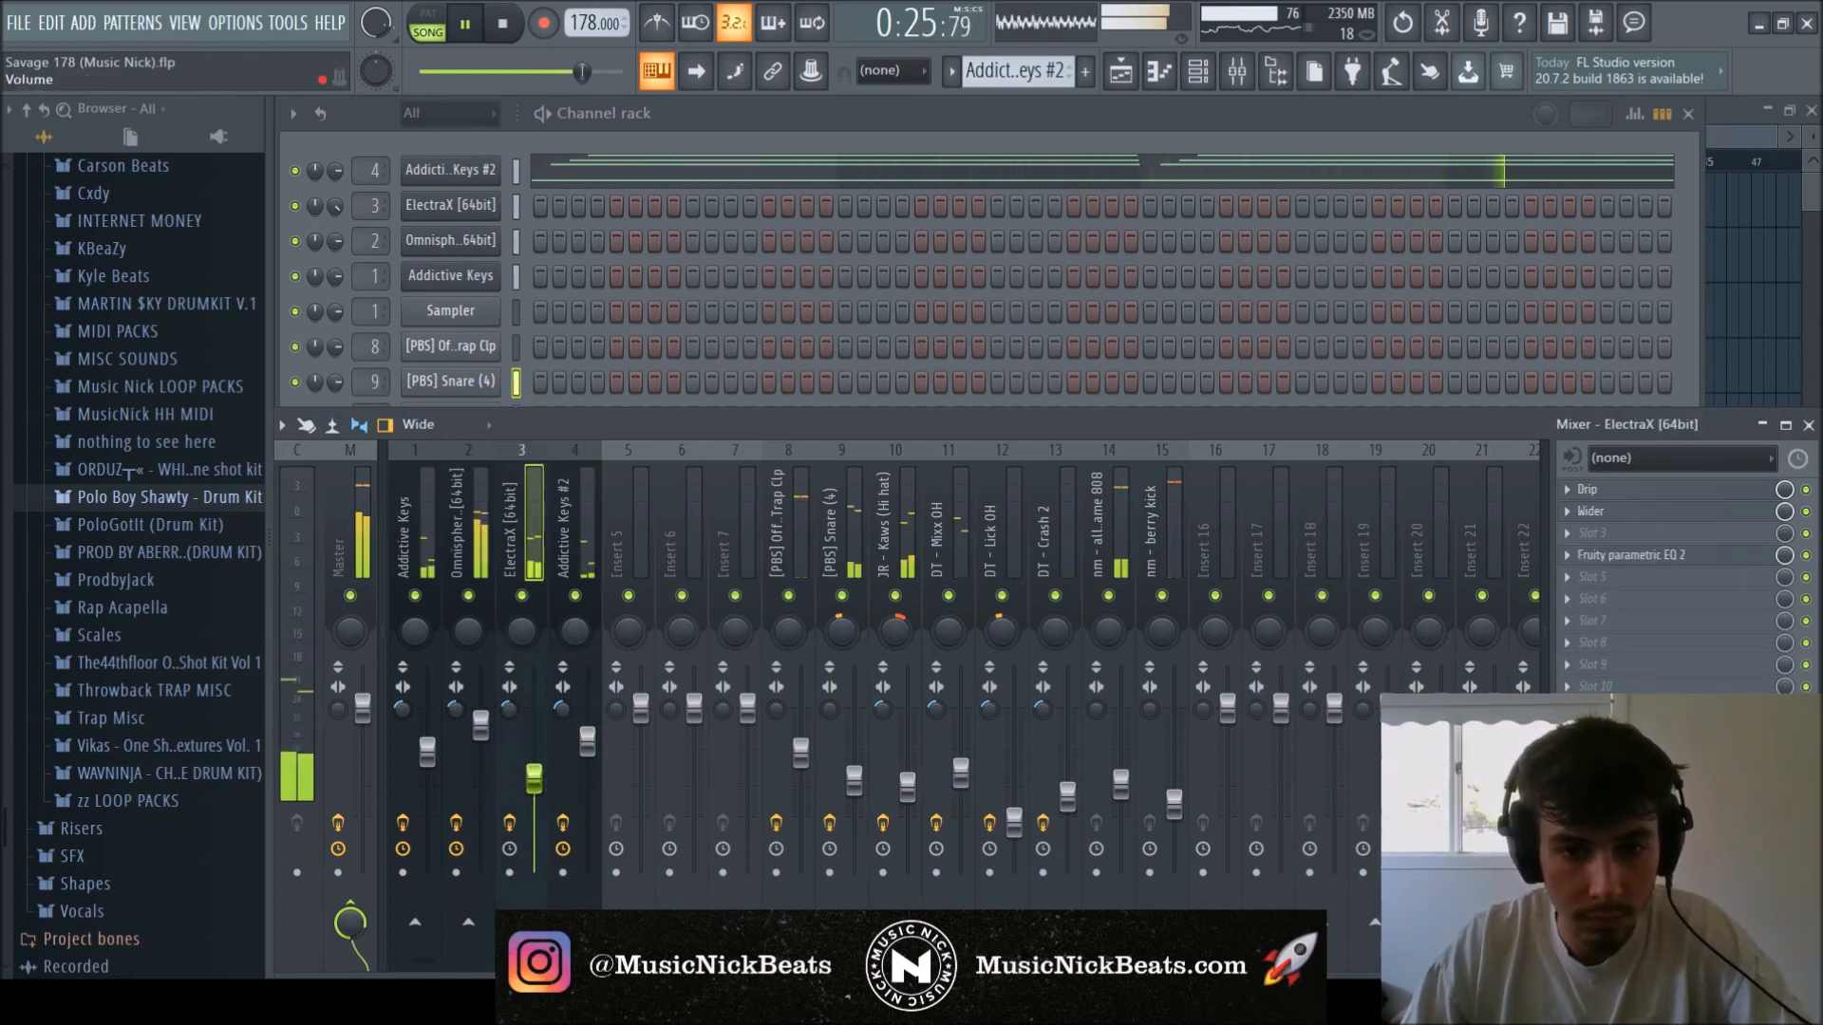
left_click(963, 777)
left_click(1014, 822)
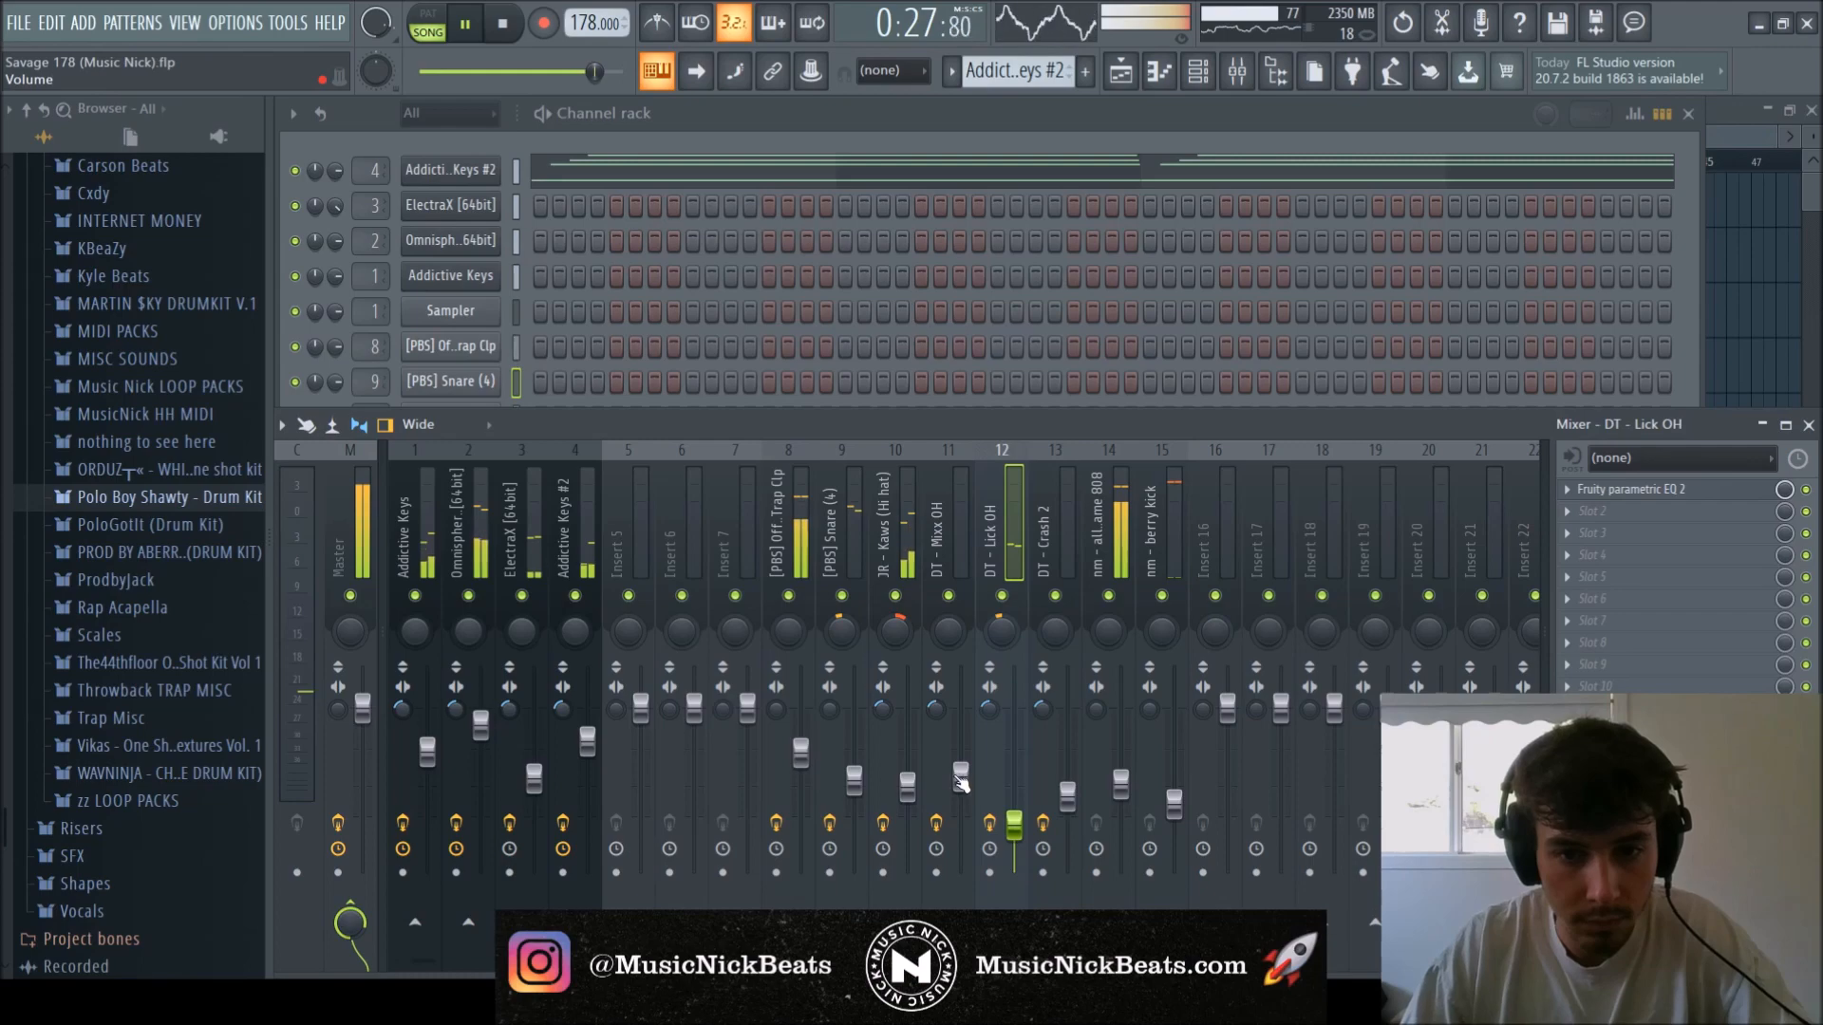
left_click_drag(961, 775, 963, 798)
left_click(1014, 823)
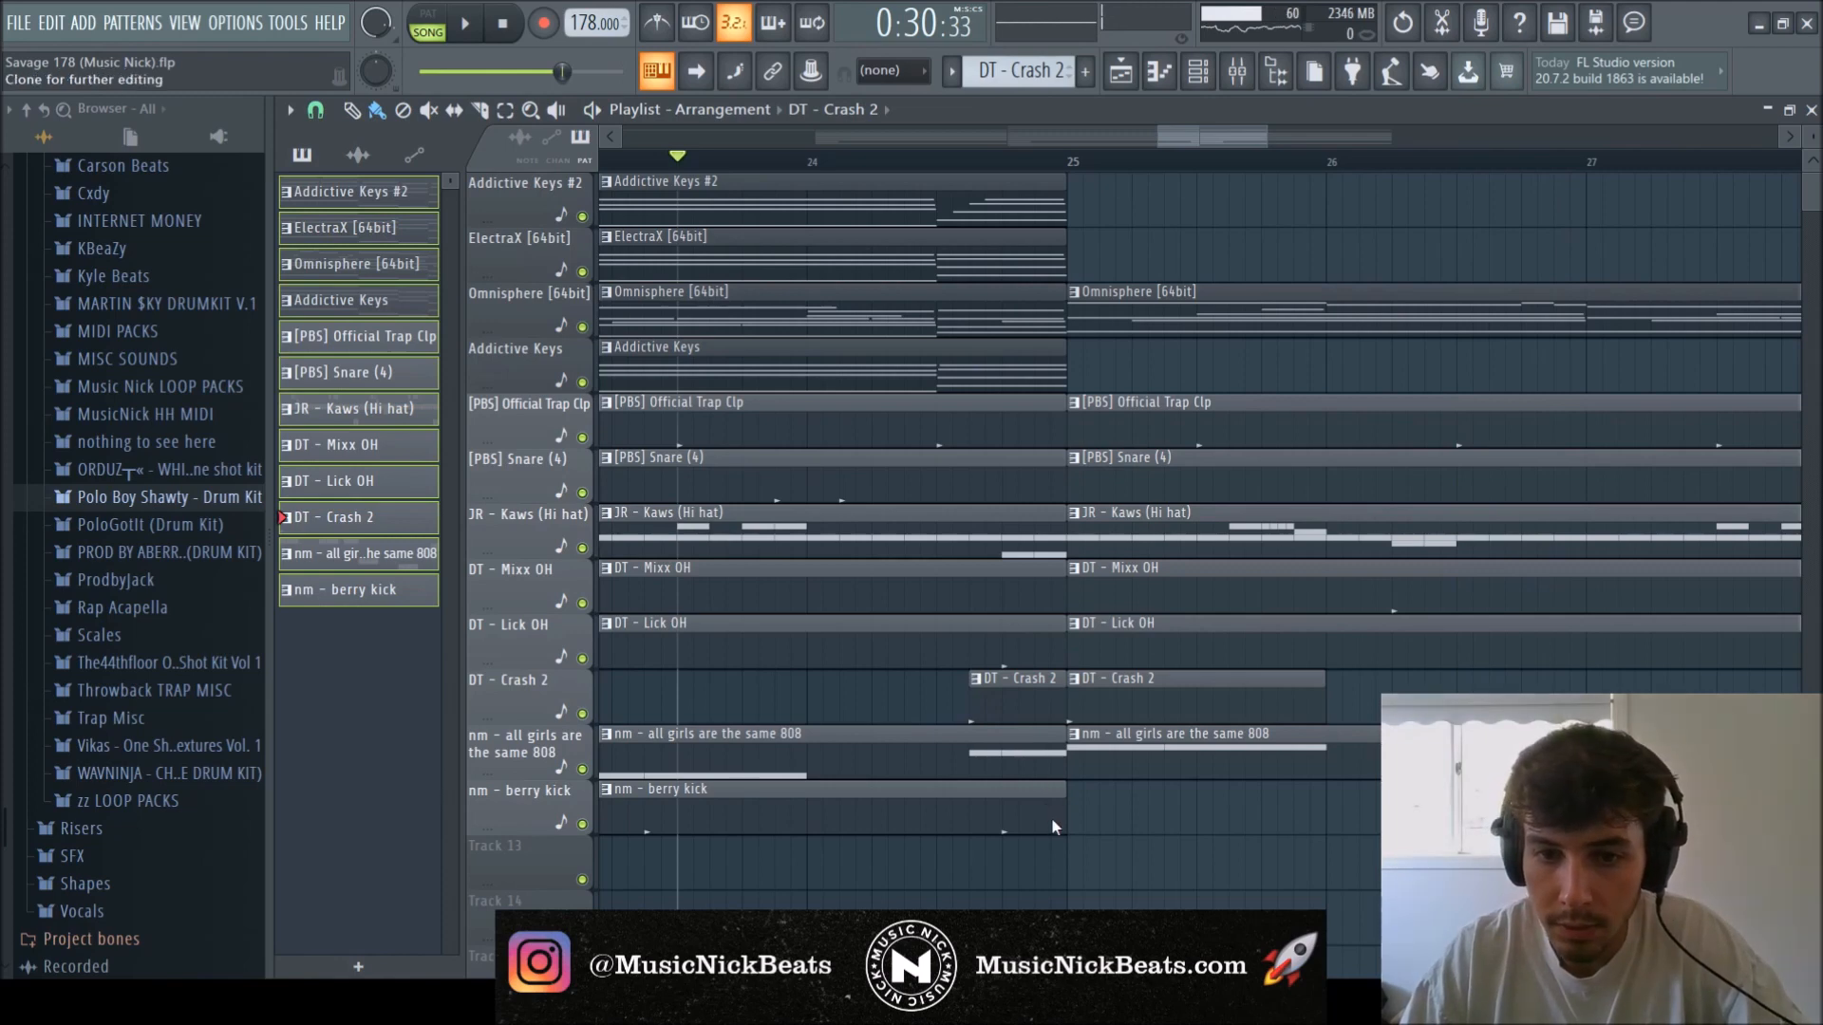
Clone the short DT - Crash 2 clip before bar 25 as its own pattern, open its hit in the piano roll and return to the playlist.
double_click(1025, 707)
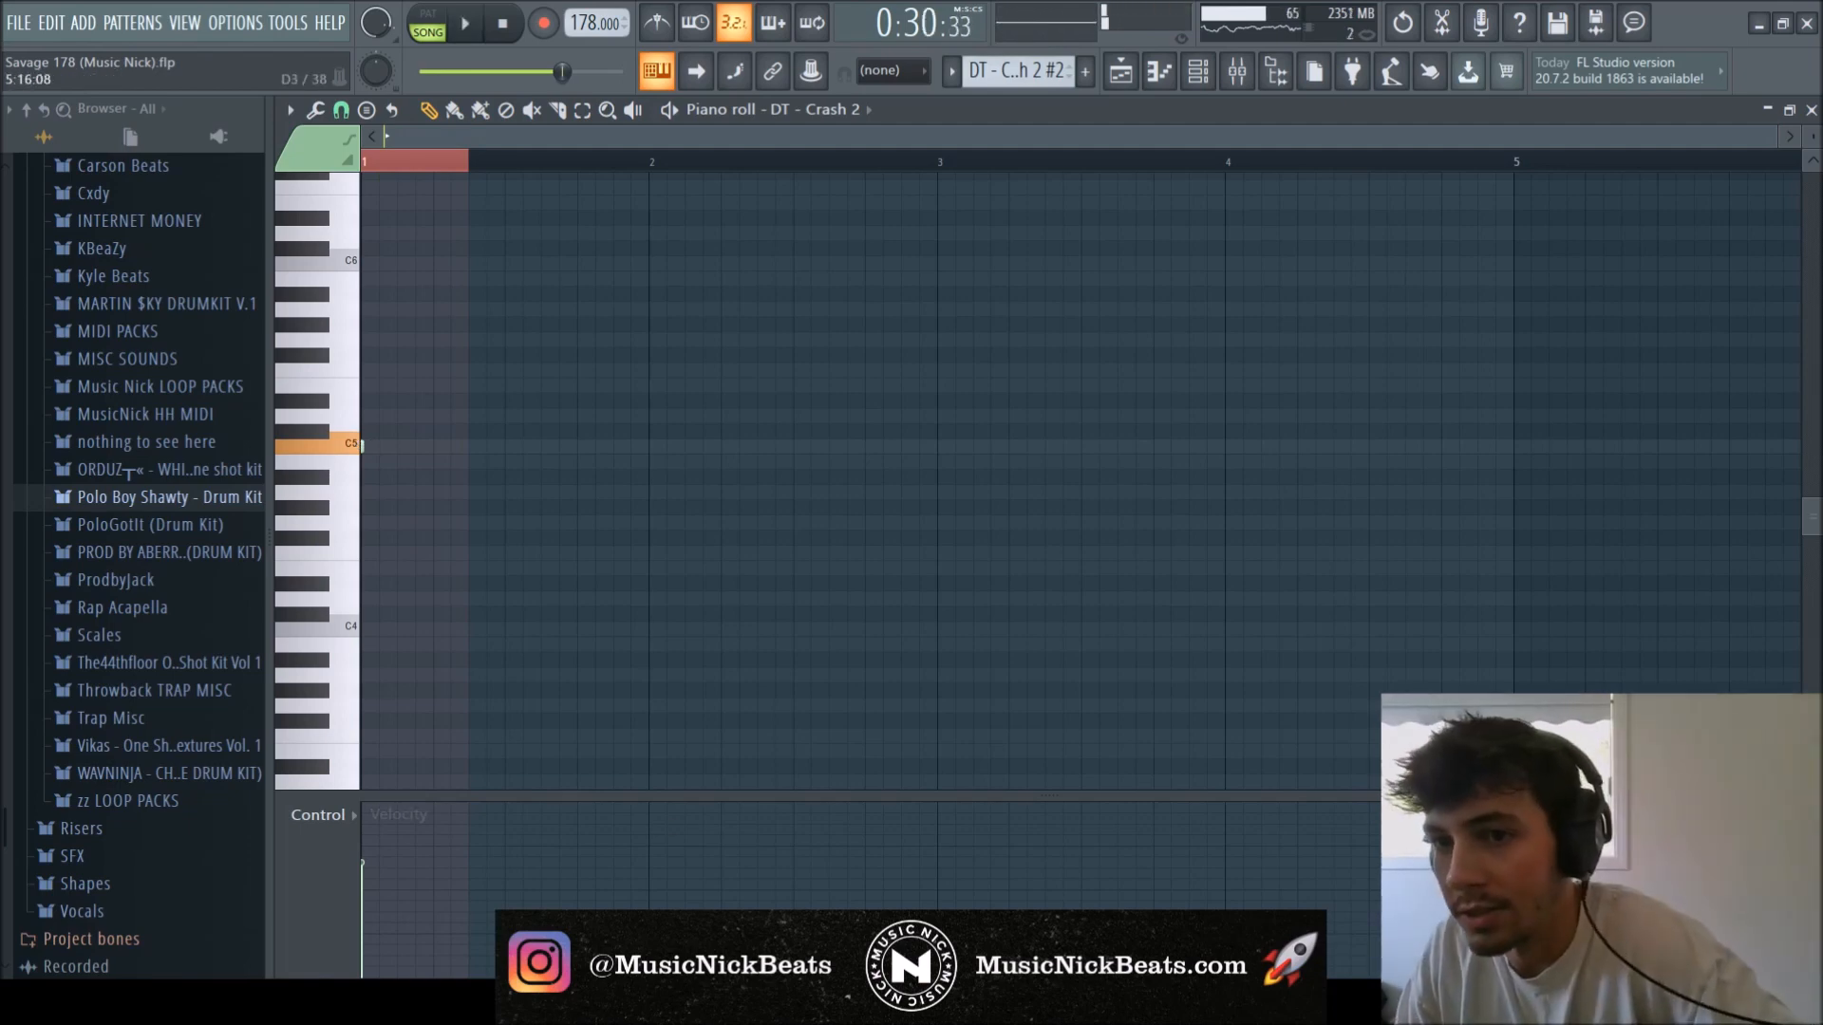
left_click(1811, 109)
key("F5")
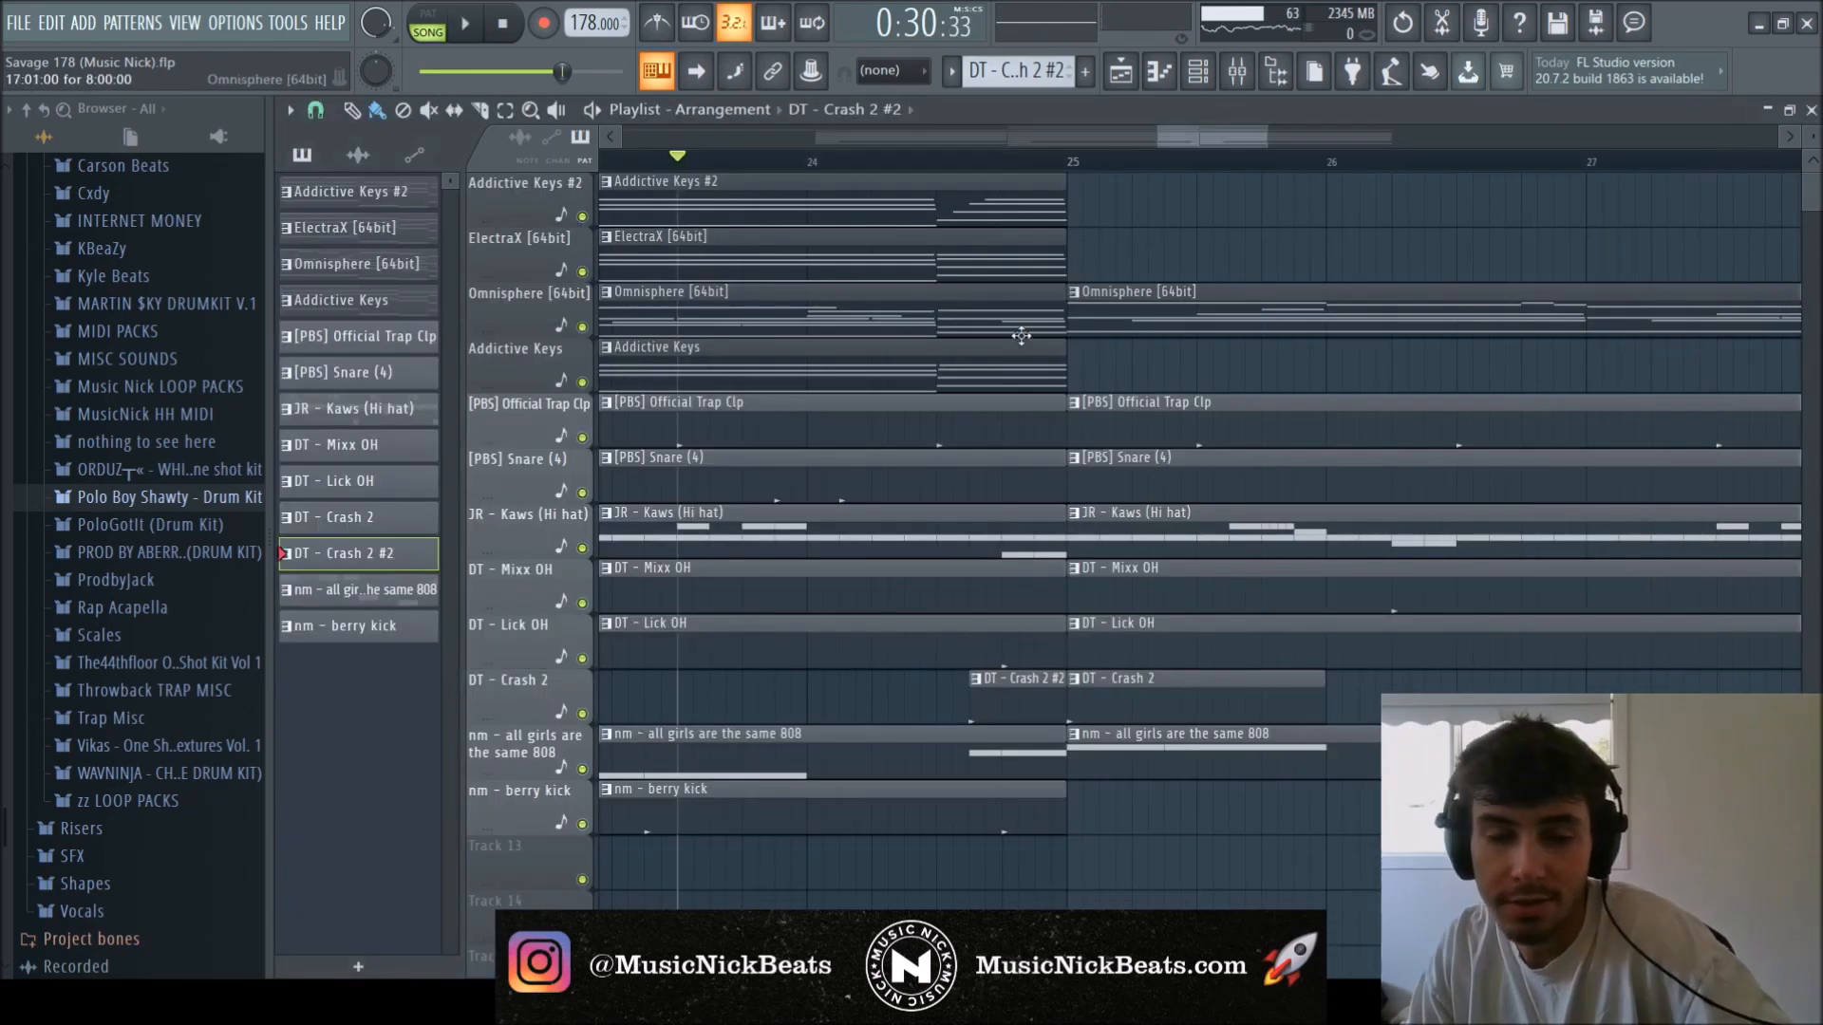
Play the arrangement from bar 23 and remove the DT - Mixx OH clip from bar 25.
key("space")
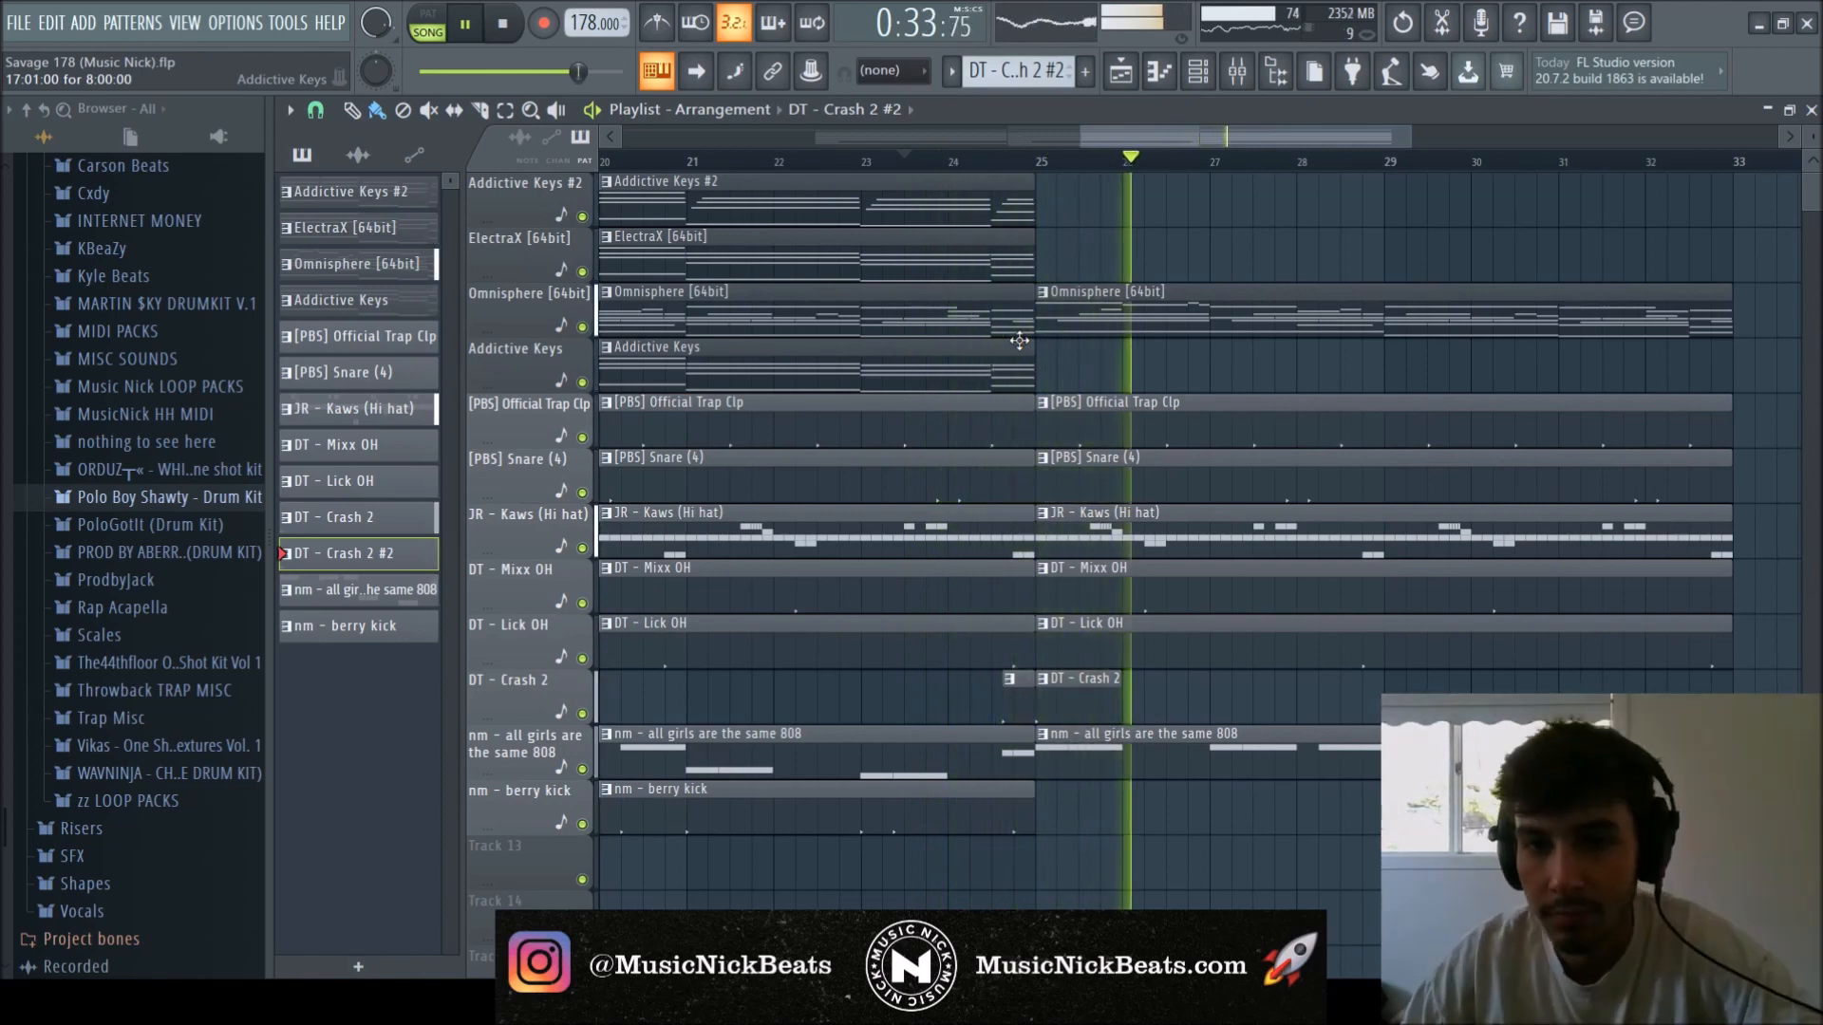
scroll(1300, 593, "down", 1)
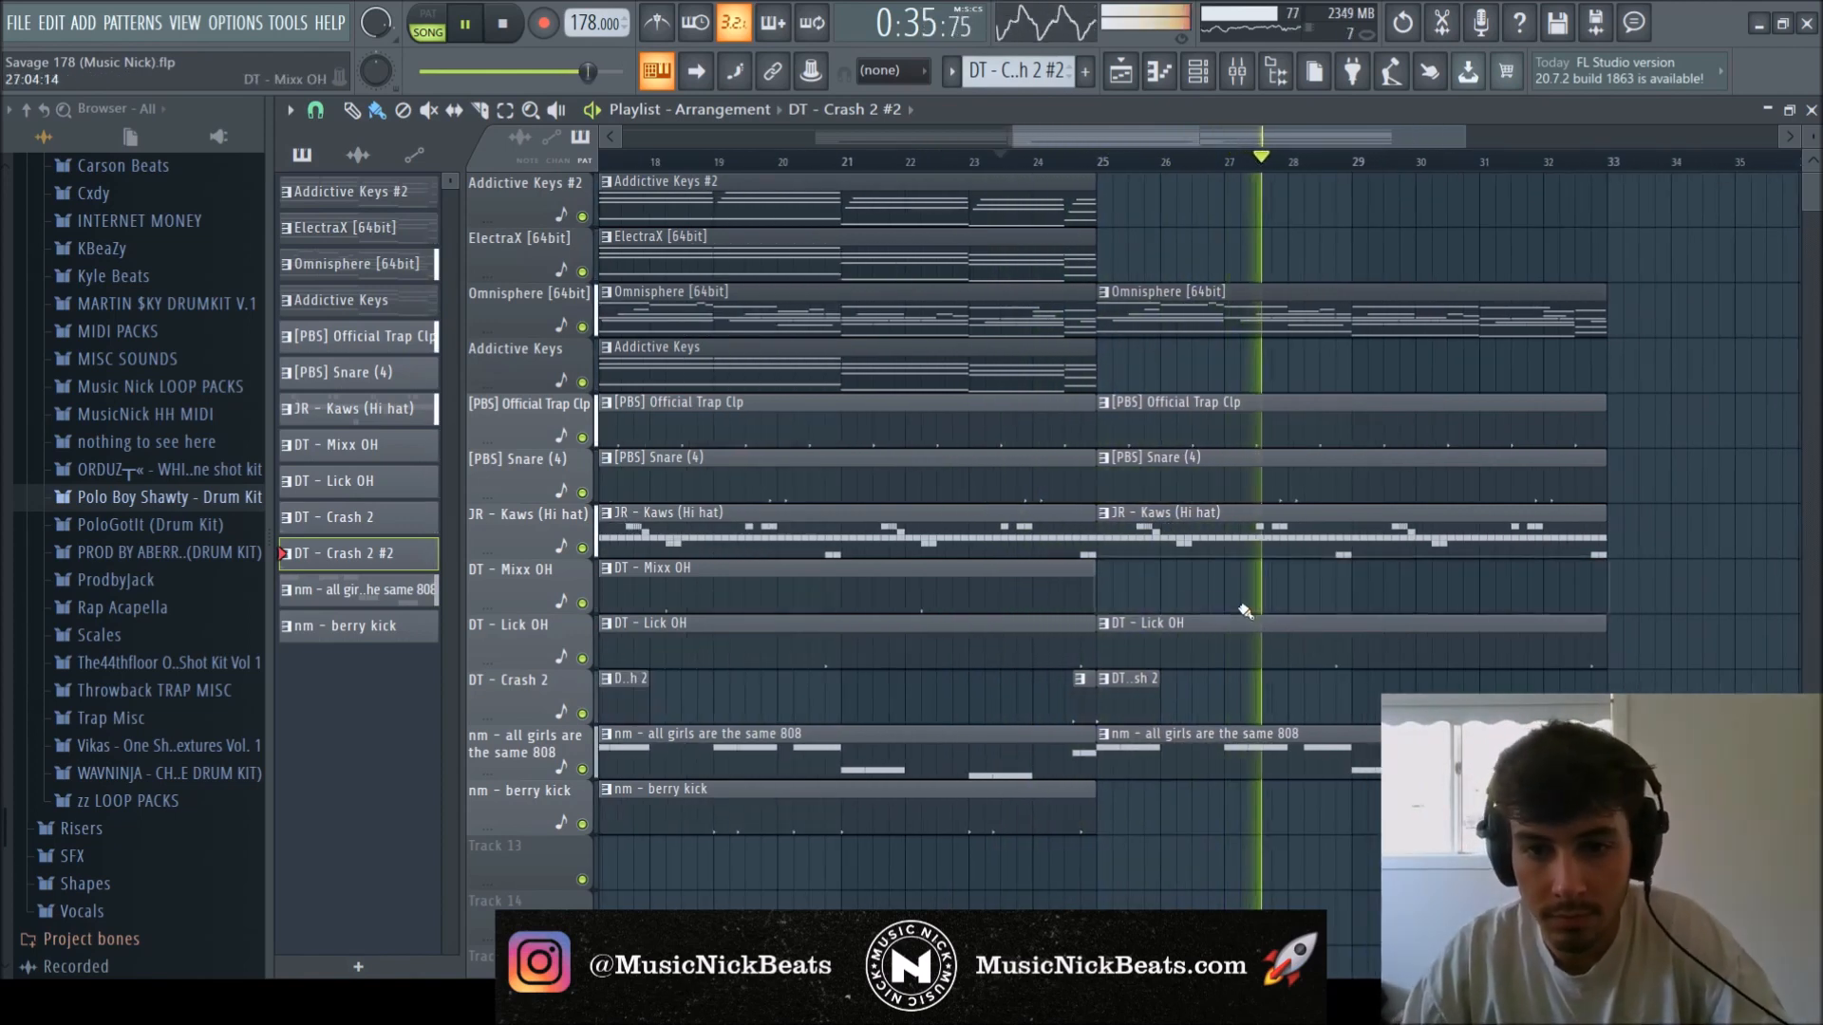
scroll(1367, 600, "down", 1)
scroll(1463, 605, "down", 1)
Duplicate the reduced eight-bar section at bar 25 to bar 33 and save the project.
left_click_drag(1422, 137, 1785, 137)
scroll(1291, 541, "down", 2)
left_click_drag(1464, 812, 1211, 211)
key("ctrl+b")
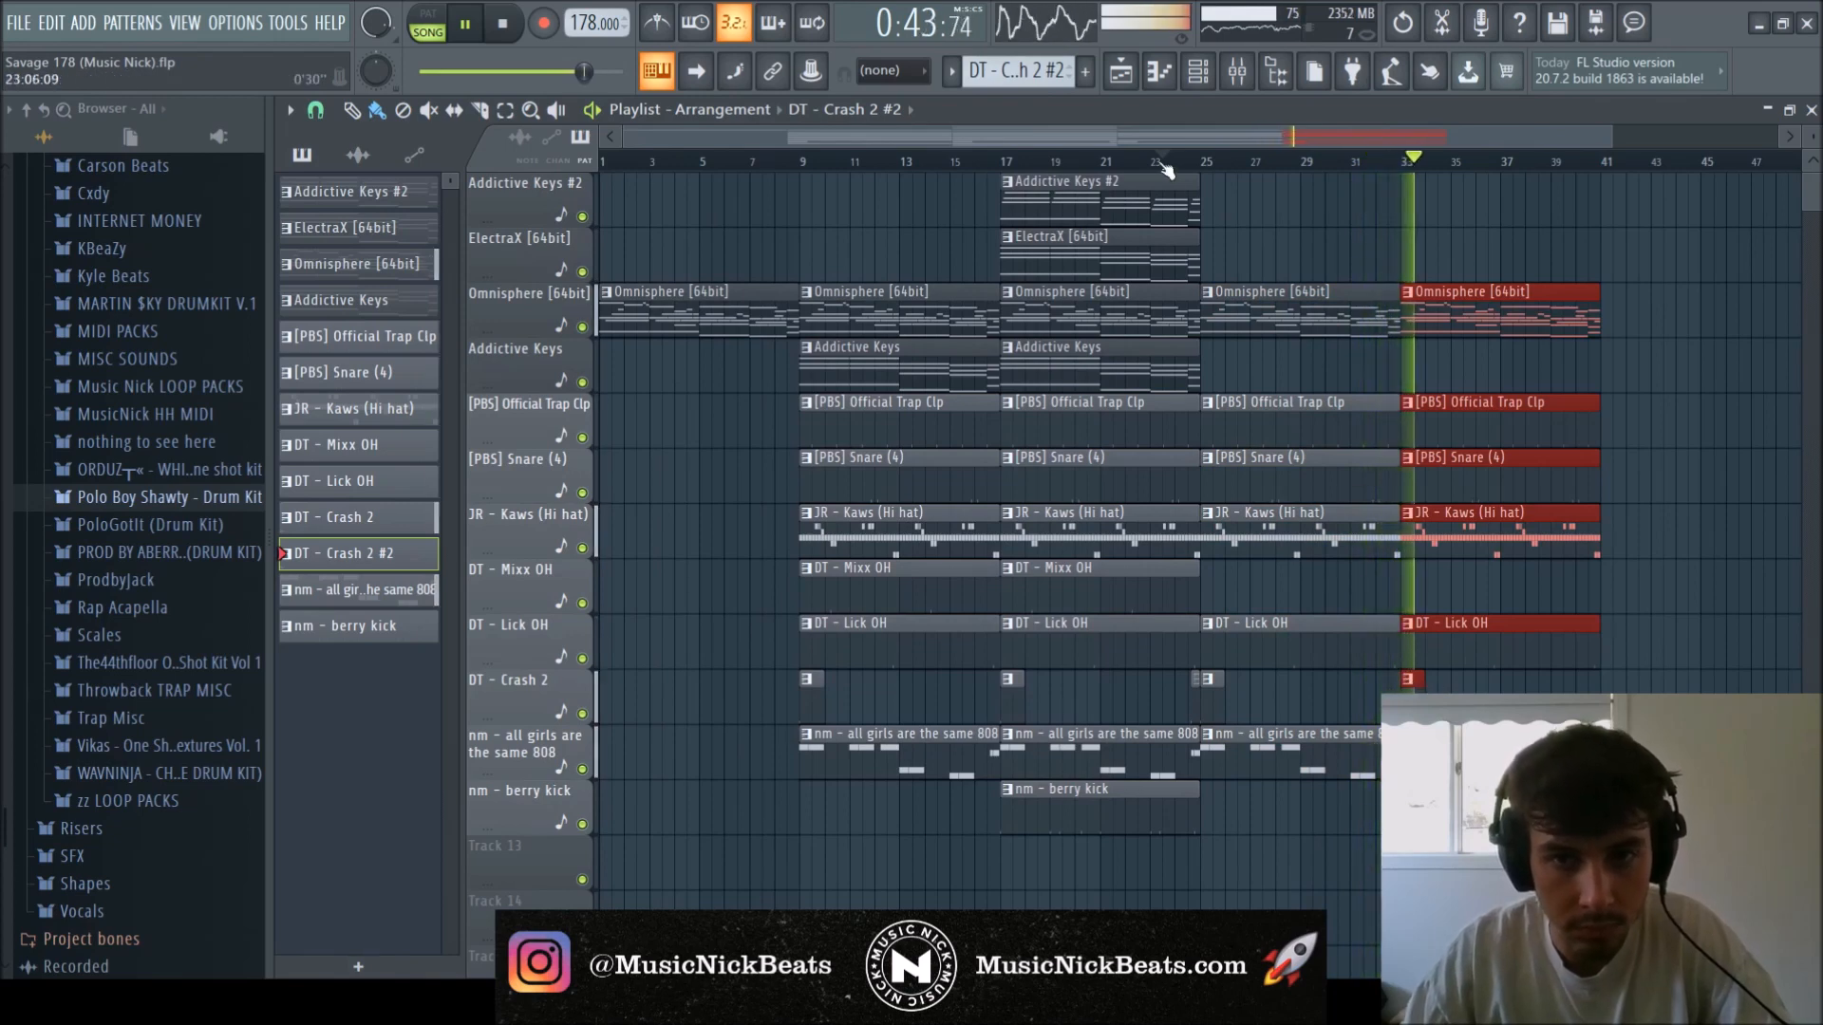
left_click_drag(1224, 136, 1569, 138)
key("ctrl+s")
scroll(1610, 419, "down", 2)
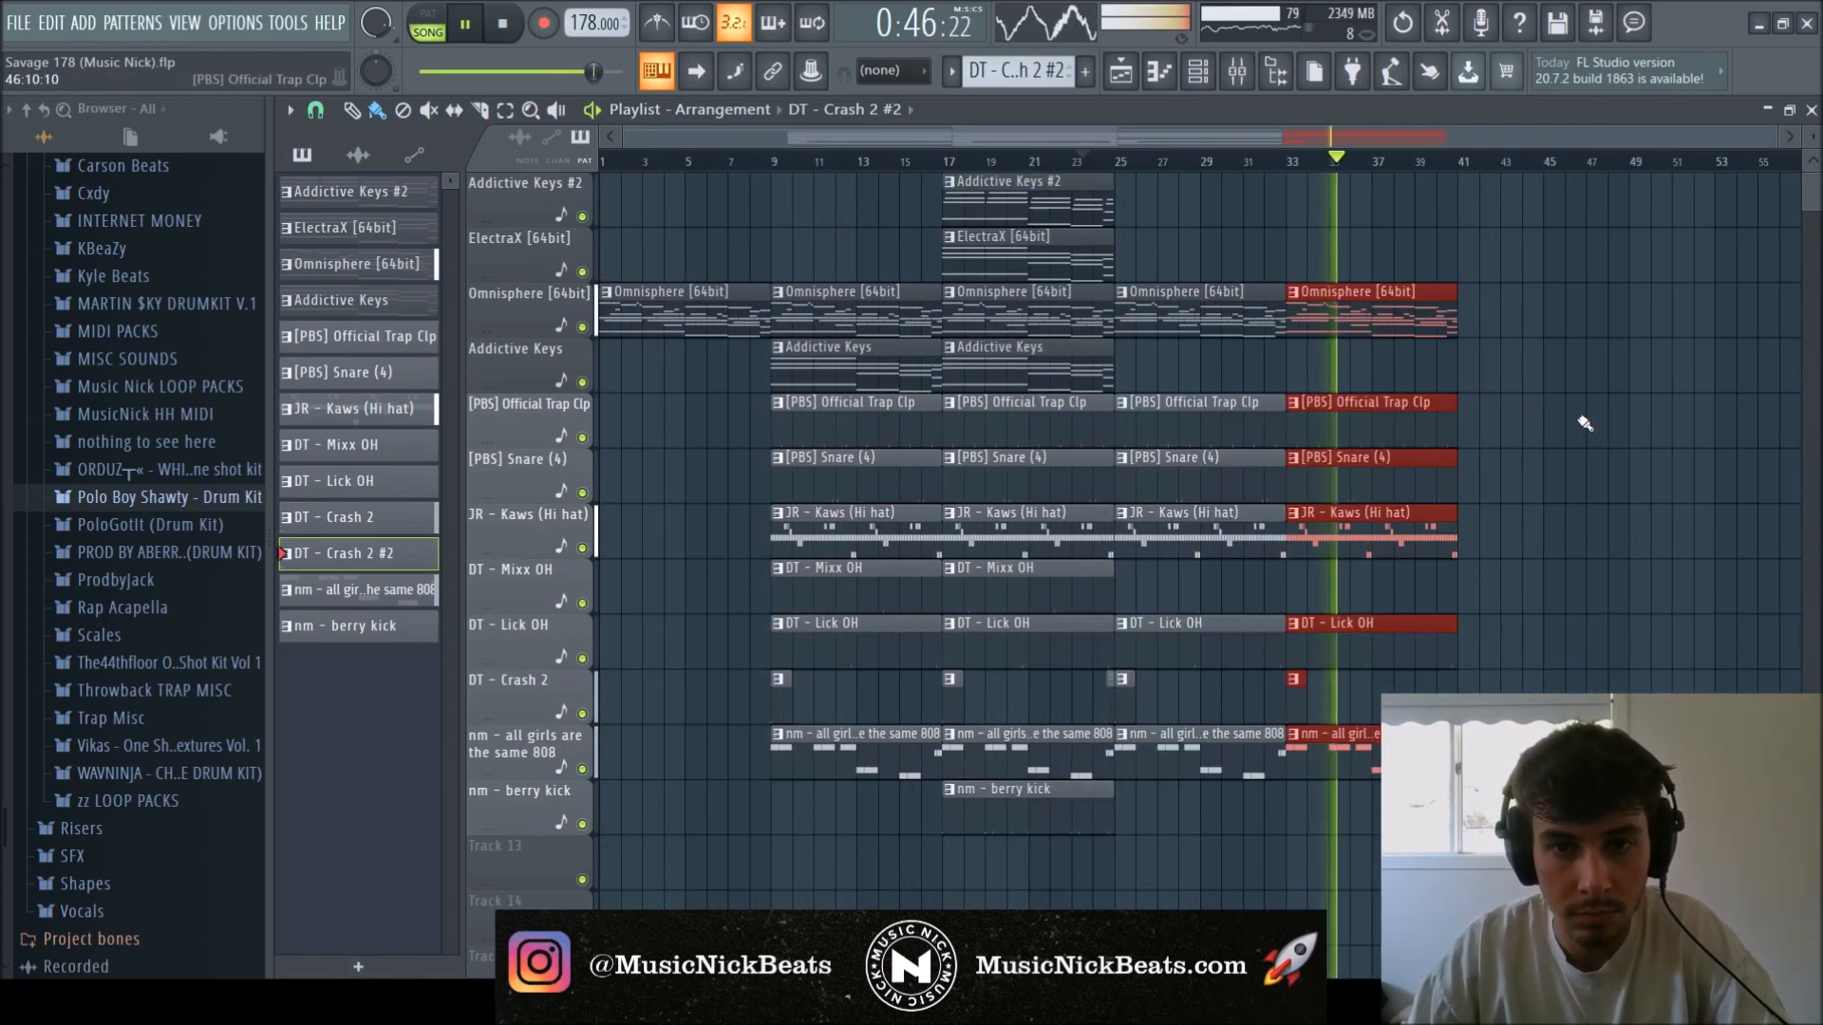
Copy the bar 17 section to bar 41 without its Omnisphere and ElectraX clips, and clear Addictive Keys #2 and ElectraX from bar 49.
left_click(1001, 861)
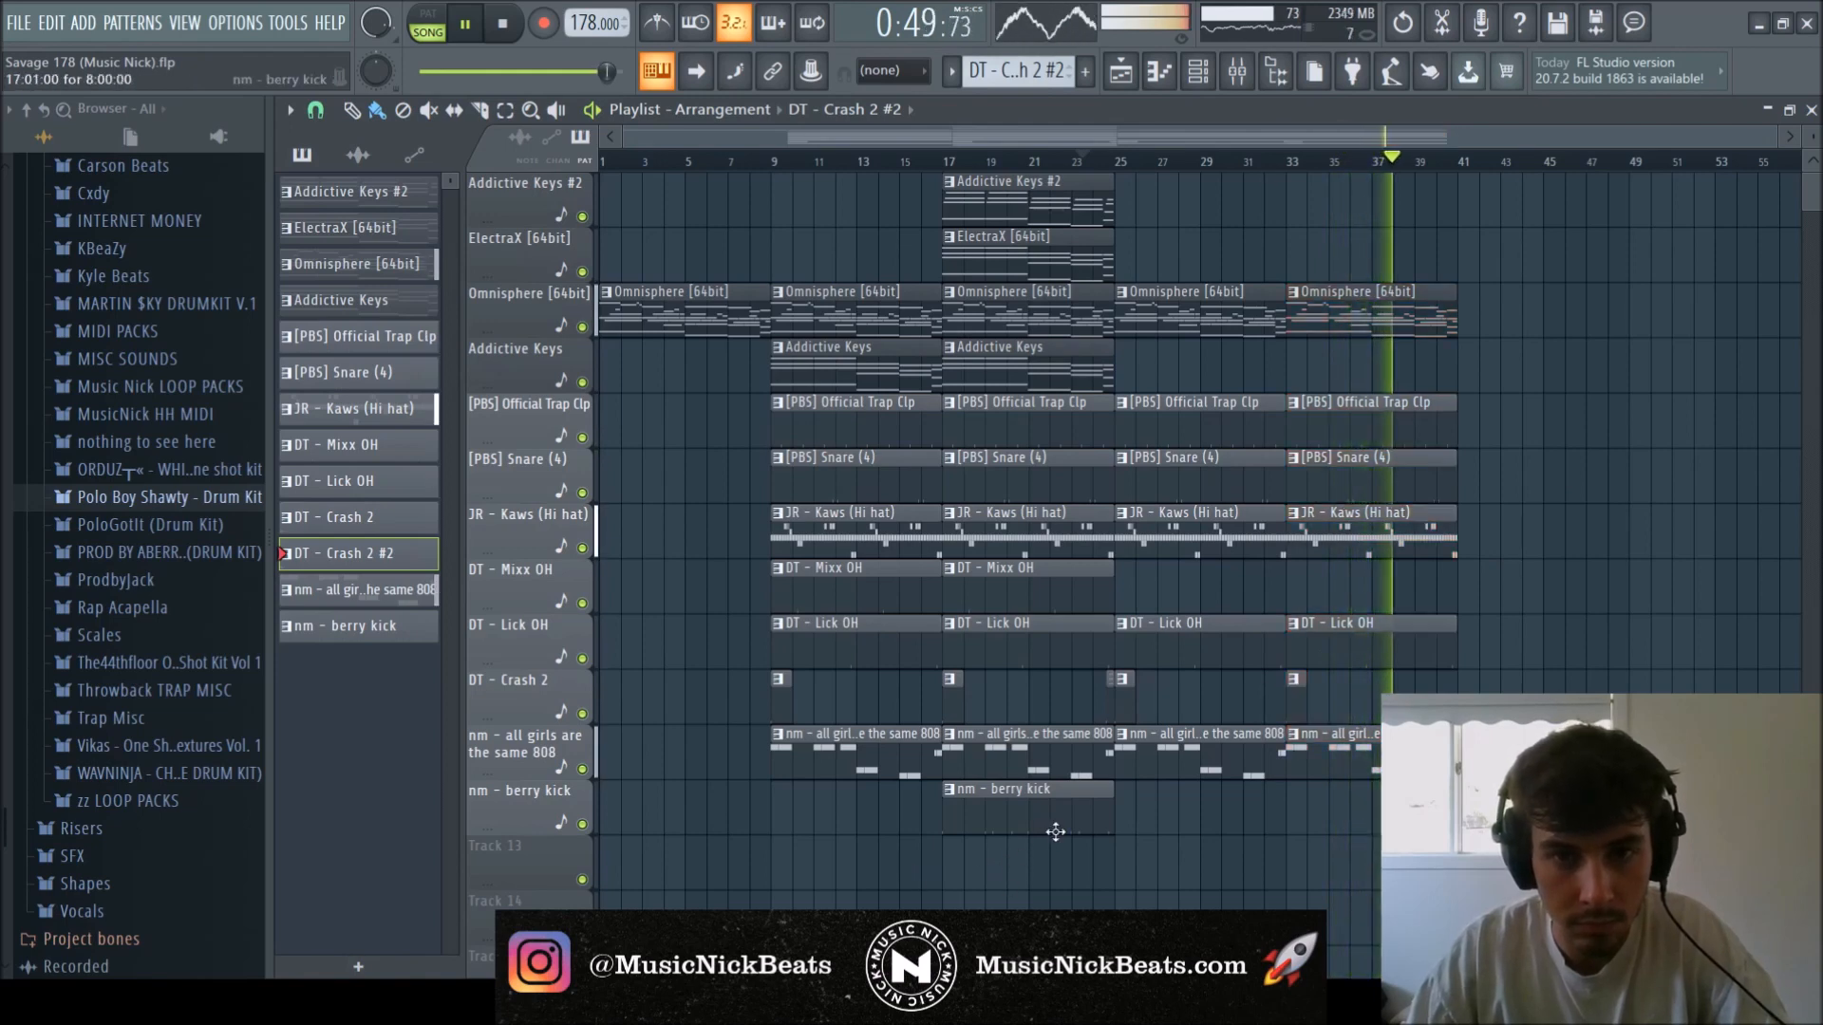
mouse_move(1056, 831)
left_mouse_down()
mouse_move(988, 369)
mouse_move(1507, 372)
left_mouse_up()
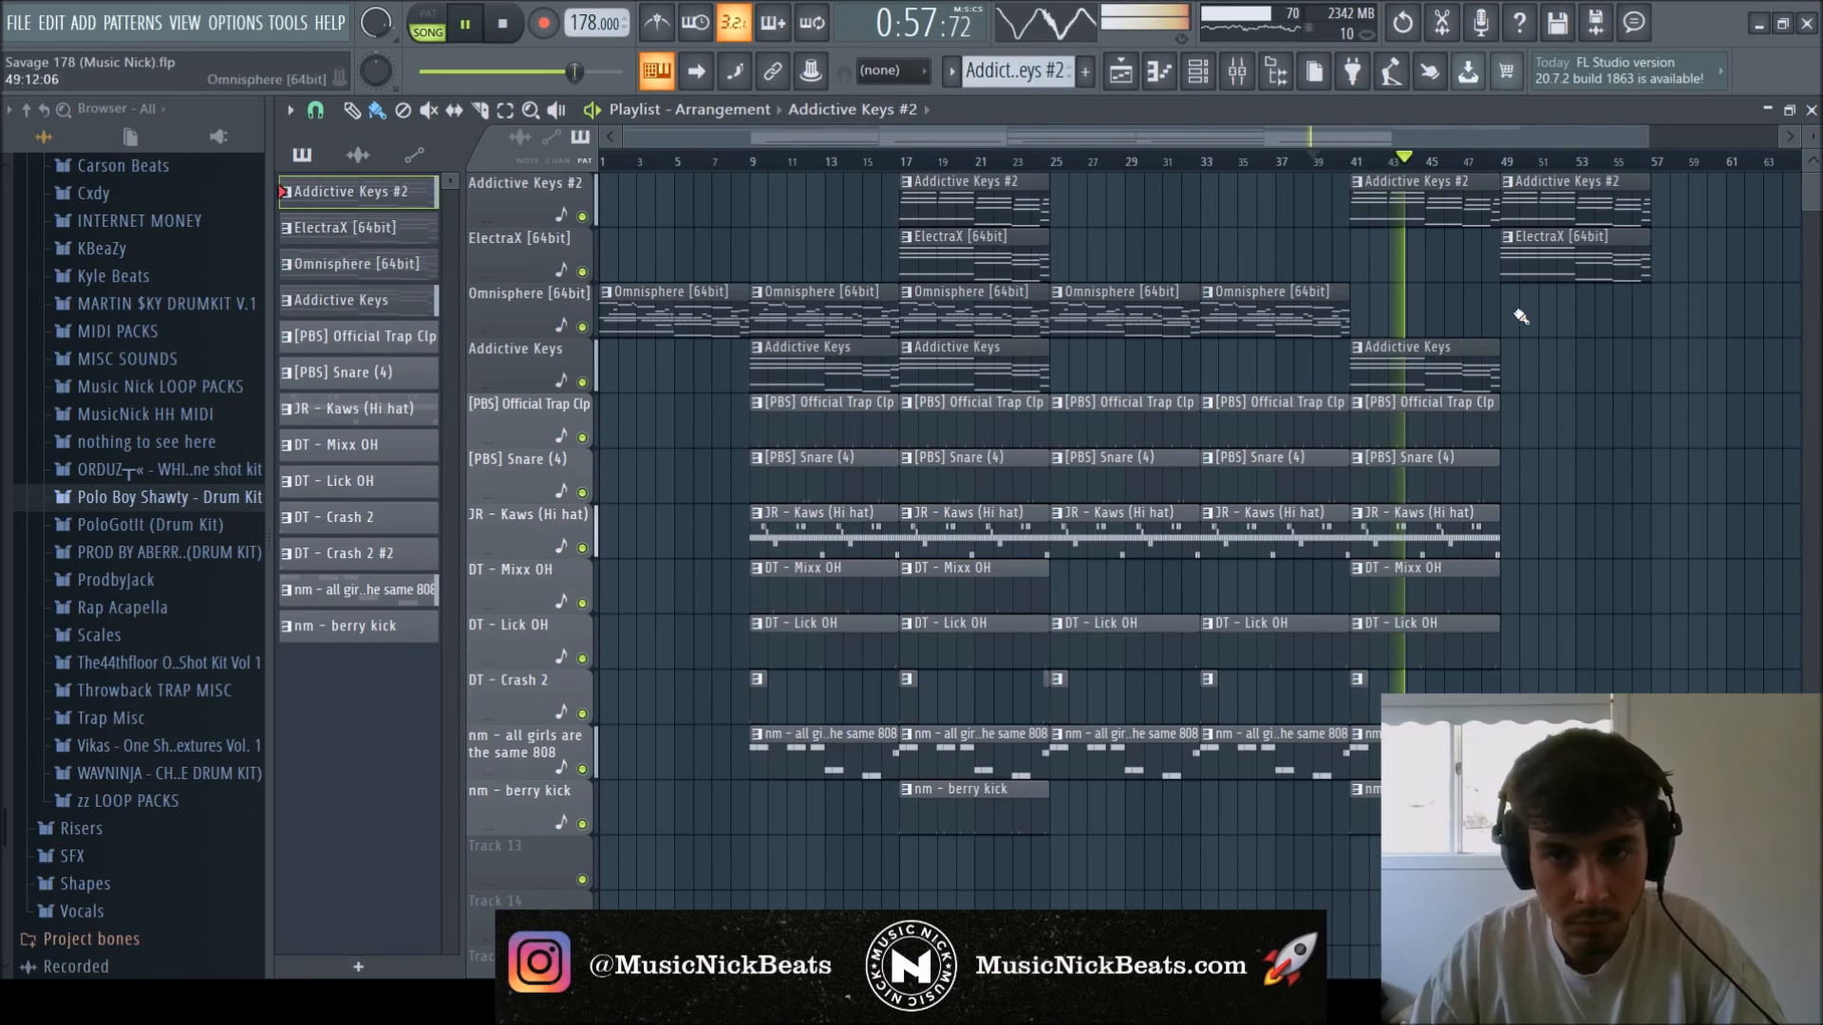
scroll(1520, 364, "down", 2)
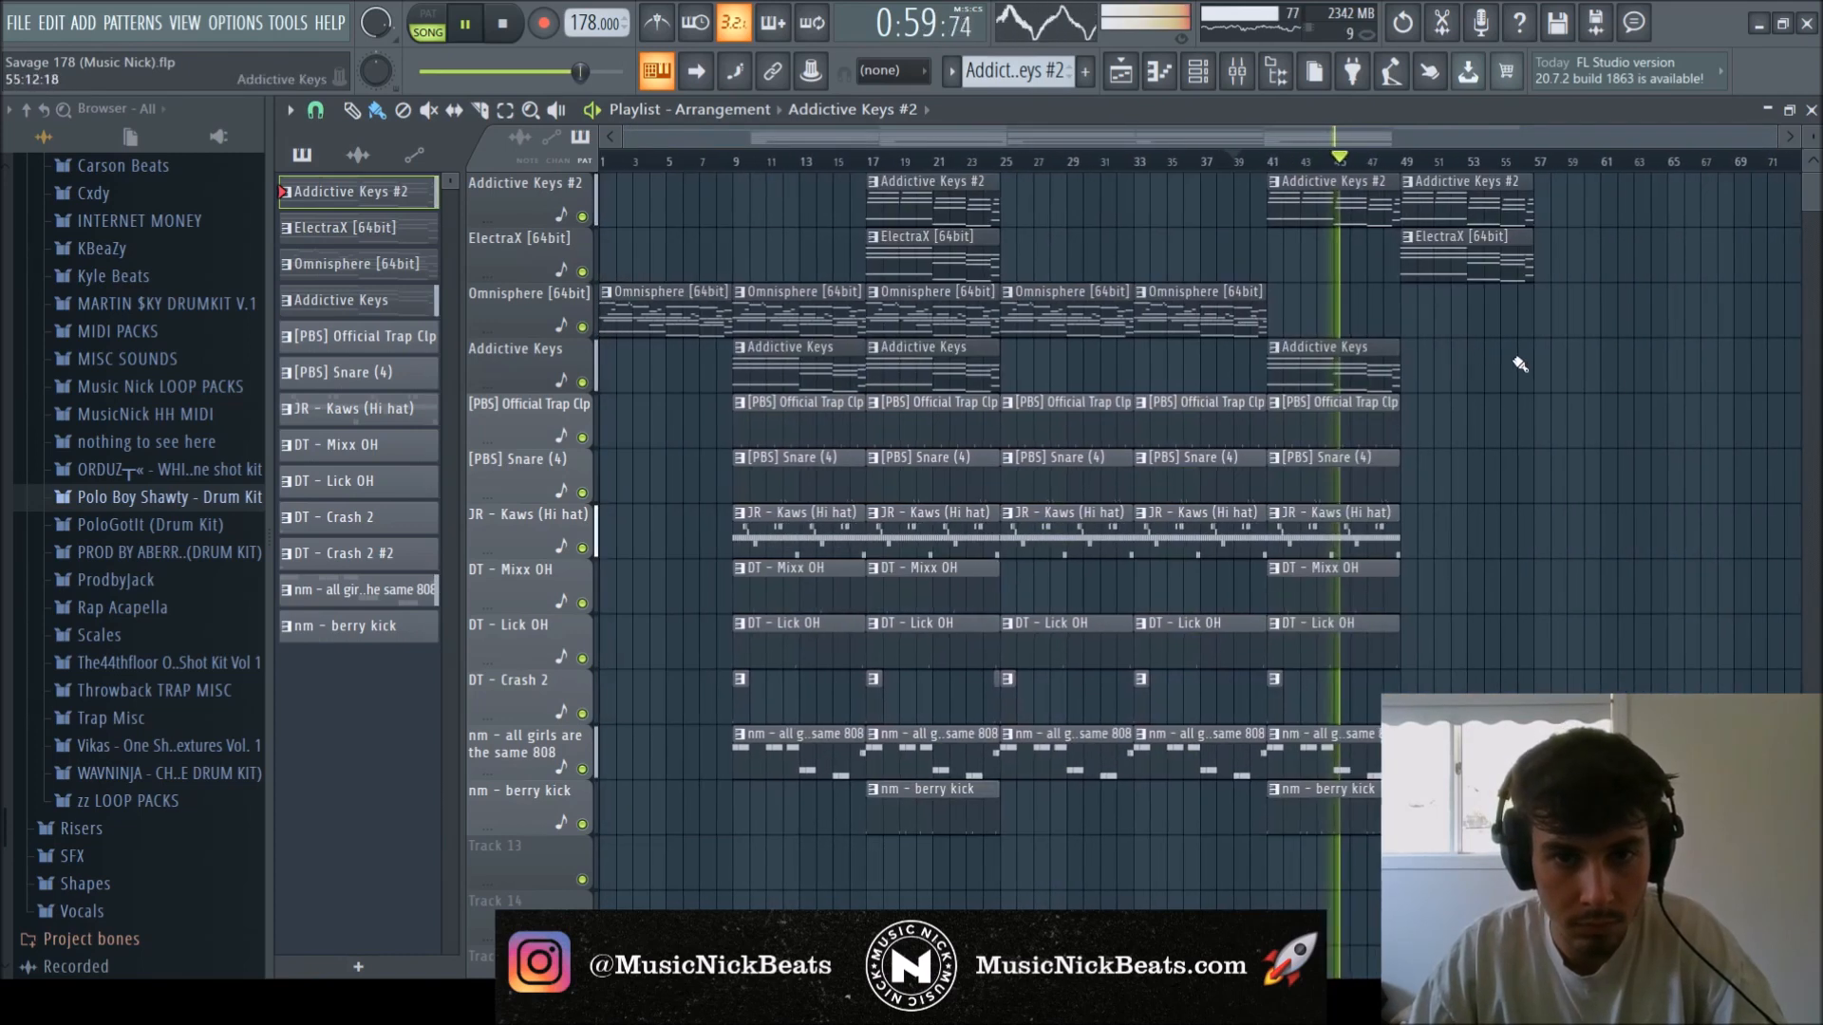
right_click(1478, 207)
right_click(1473, 250)
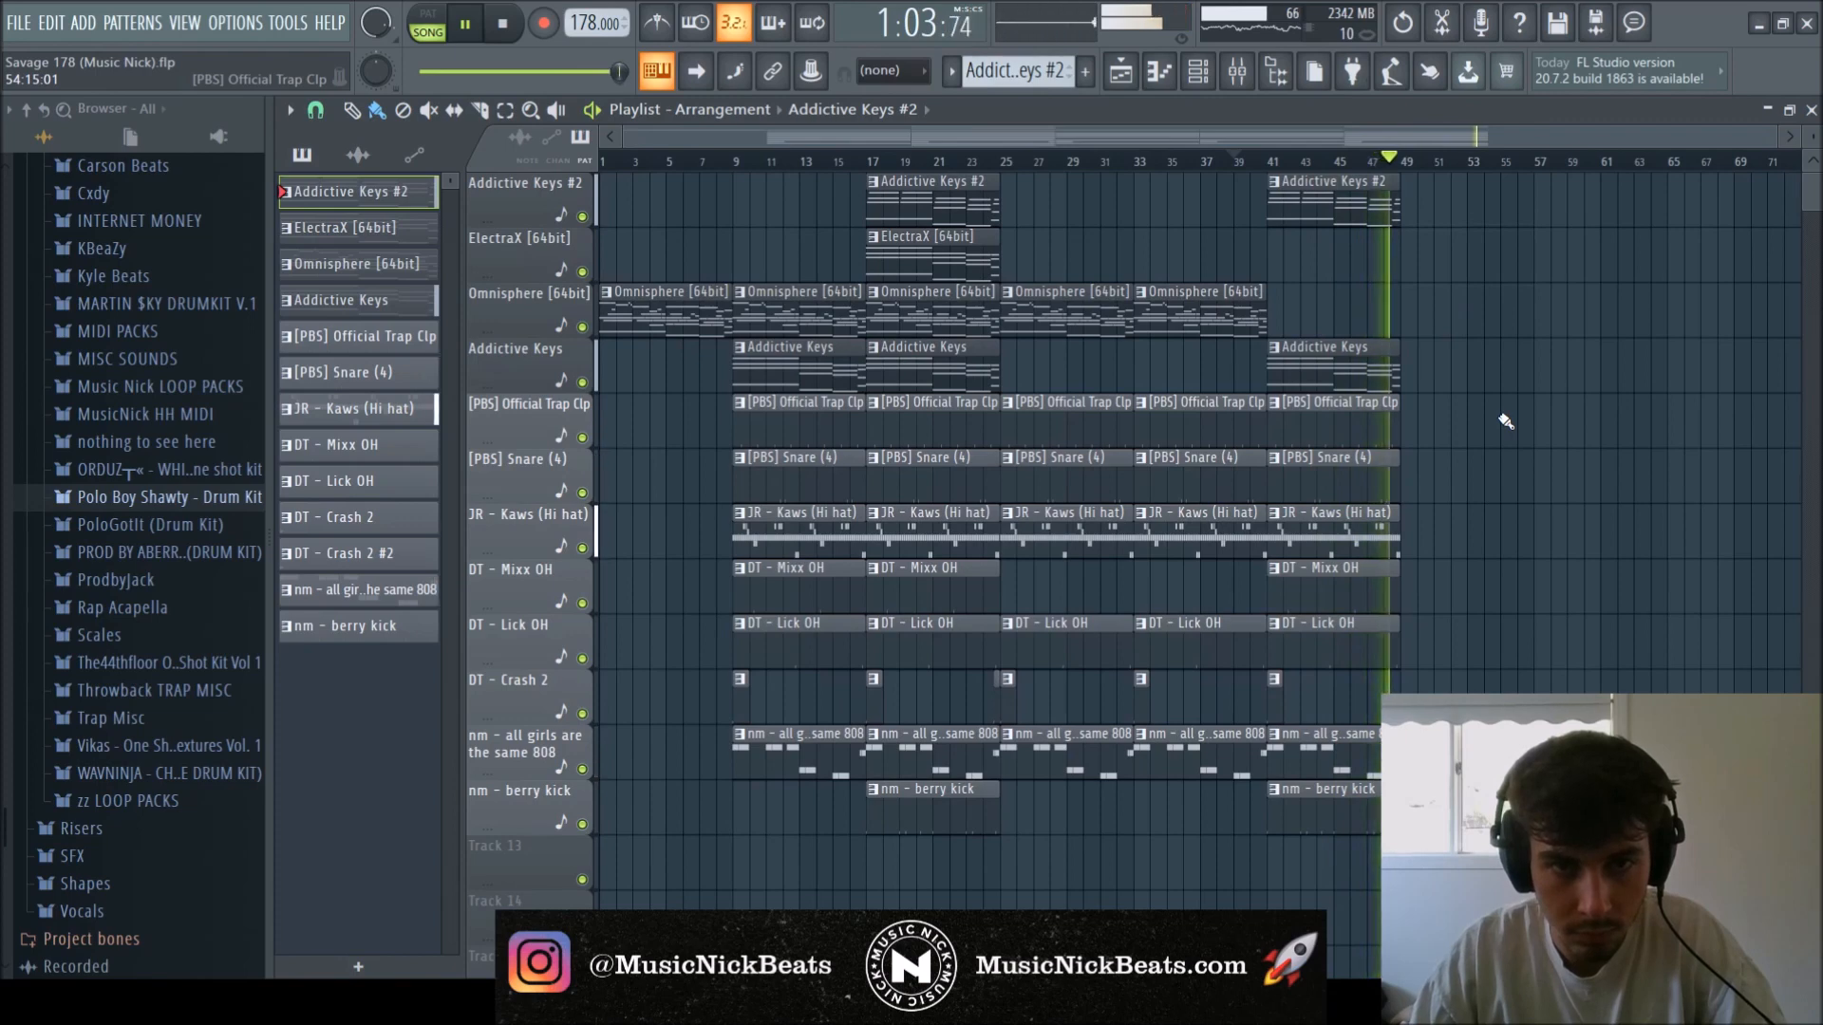
Place a copy of the Omnisphere clip at bar 49, play the transition into it and save the project.
key("space")
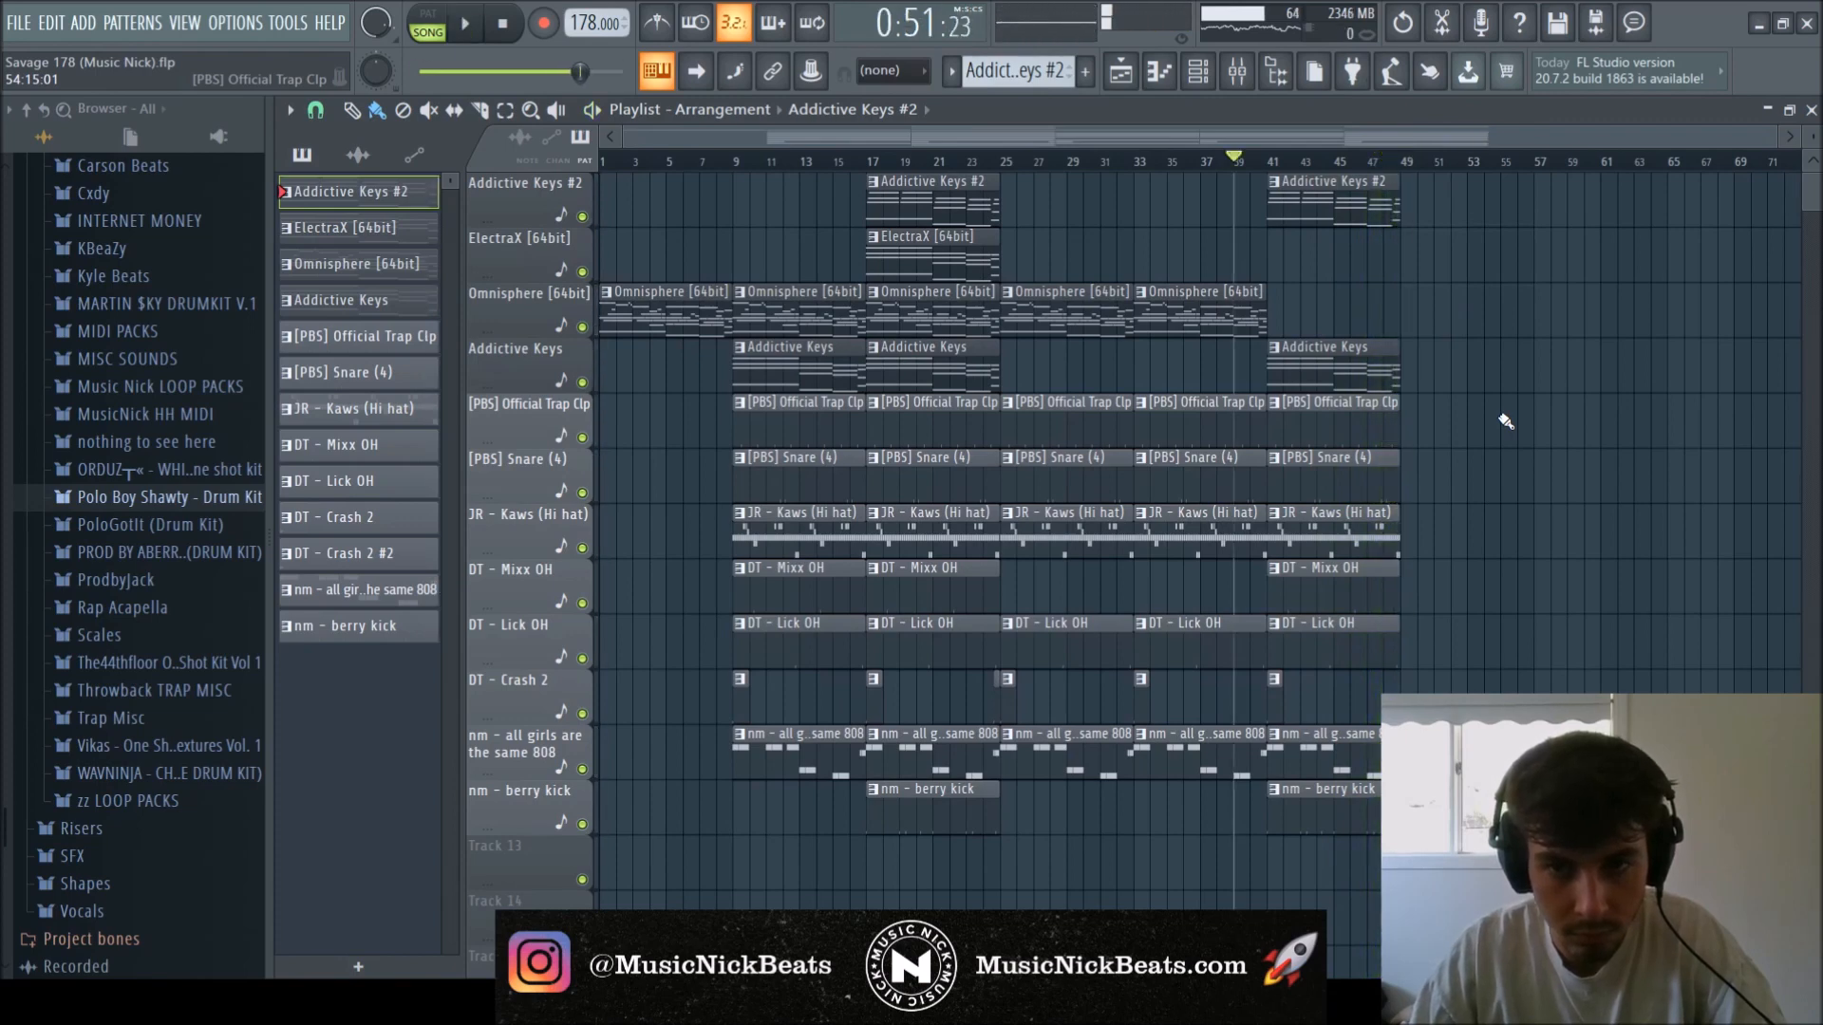
key("space")
left_click_drag(662, 324, 1460, 324)
left_click(1382, 159)
key("ctrl+s")
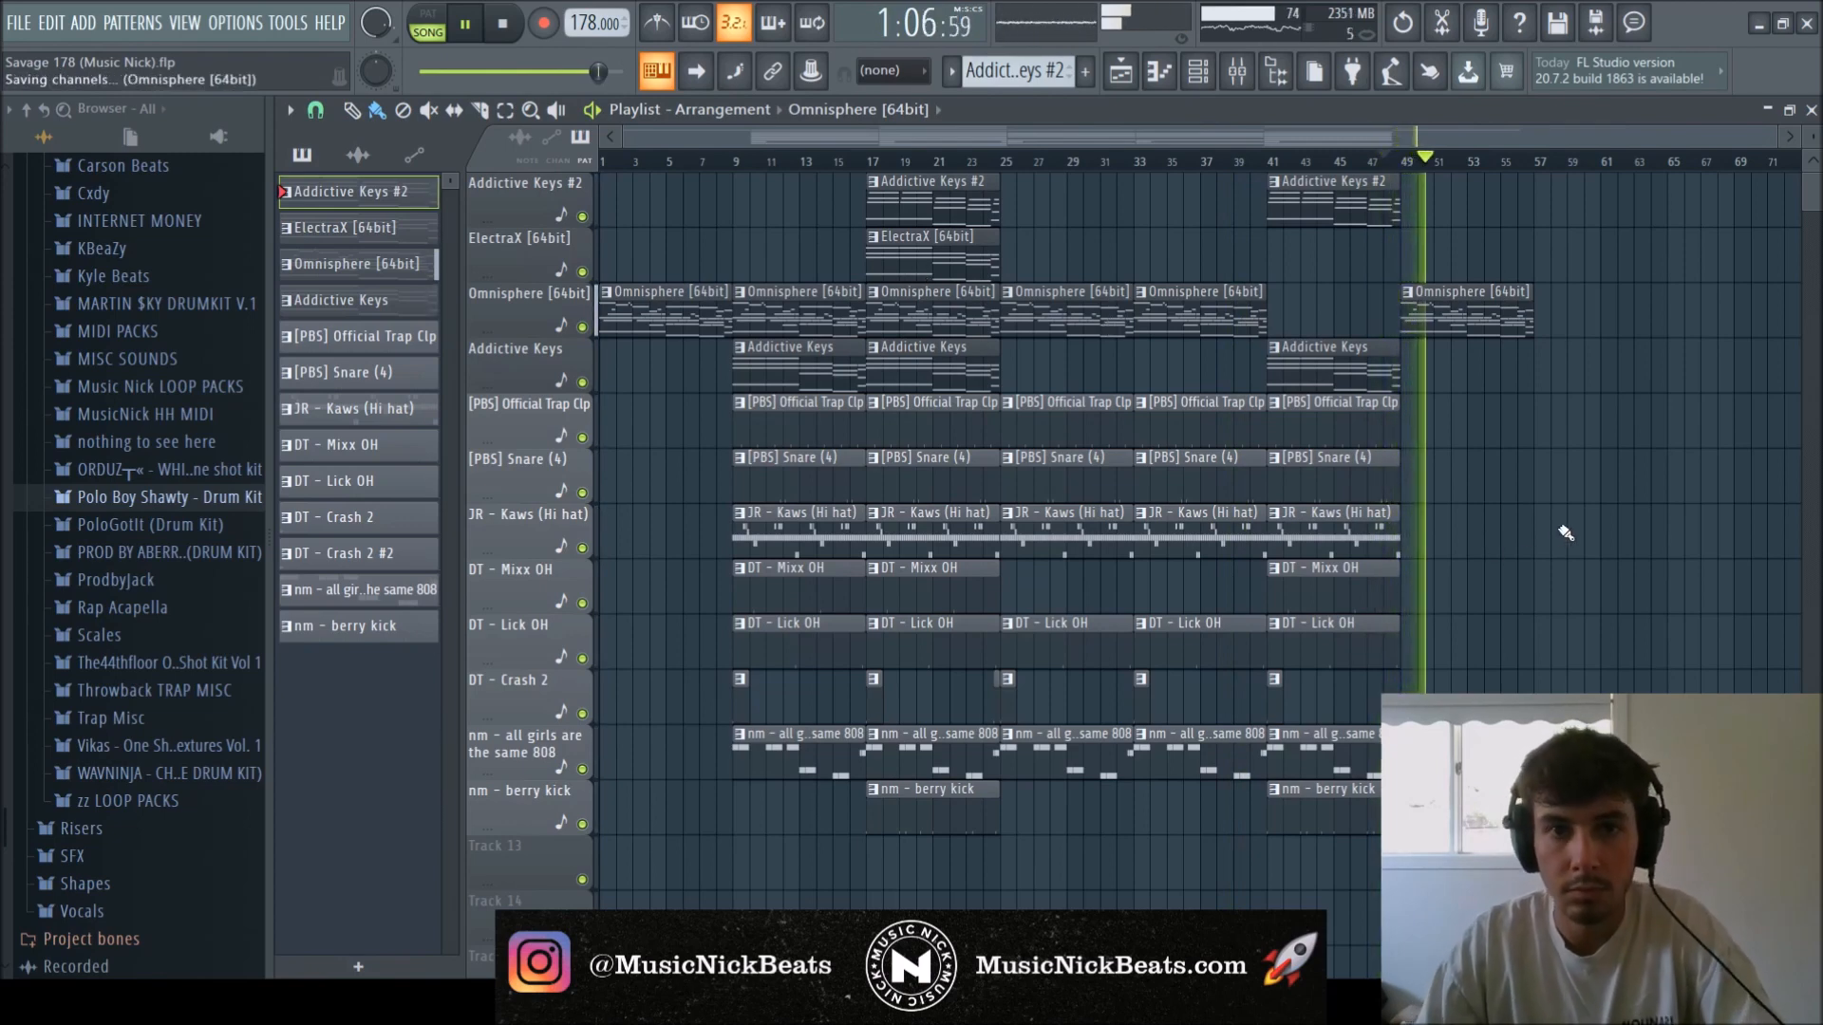
Duplicate all clips from bar 9 onward so the copy starts at bar 57, and play the arrangement from the beginning.
left_click_drag(1718, 888, 753, 40)
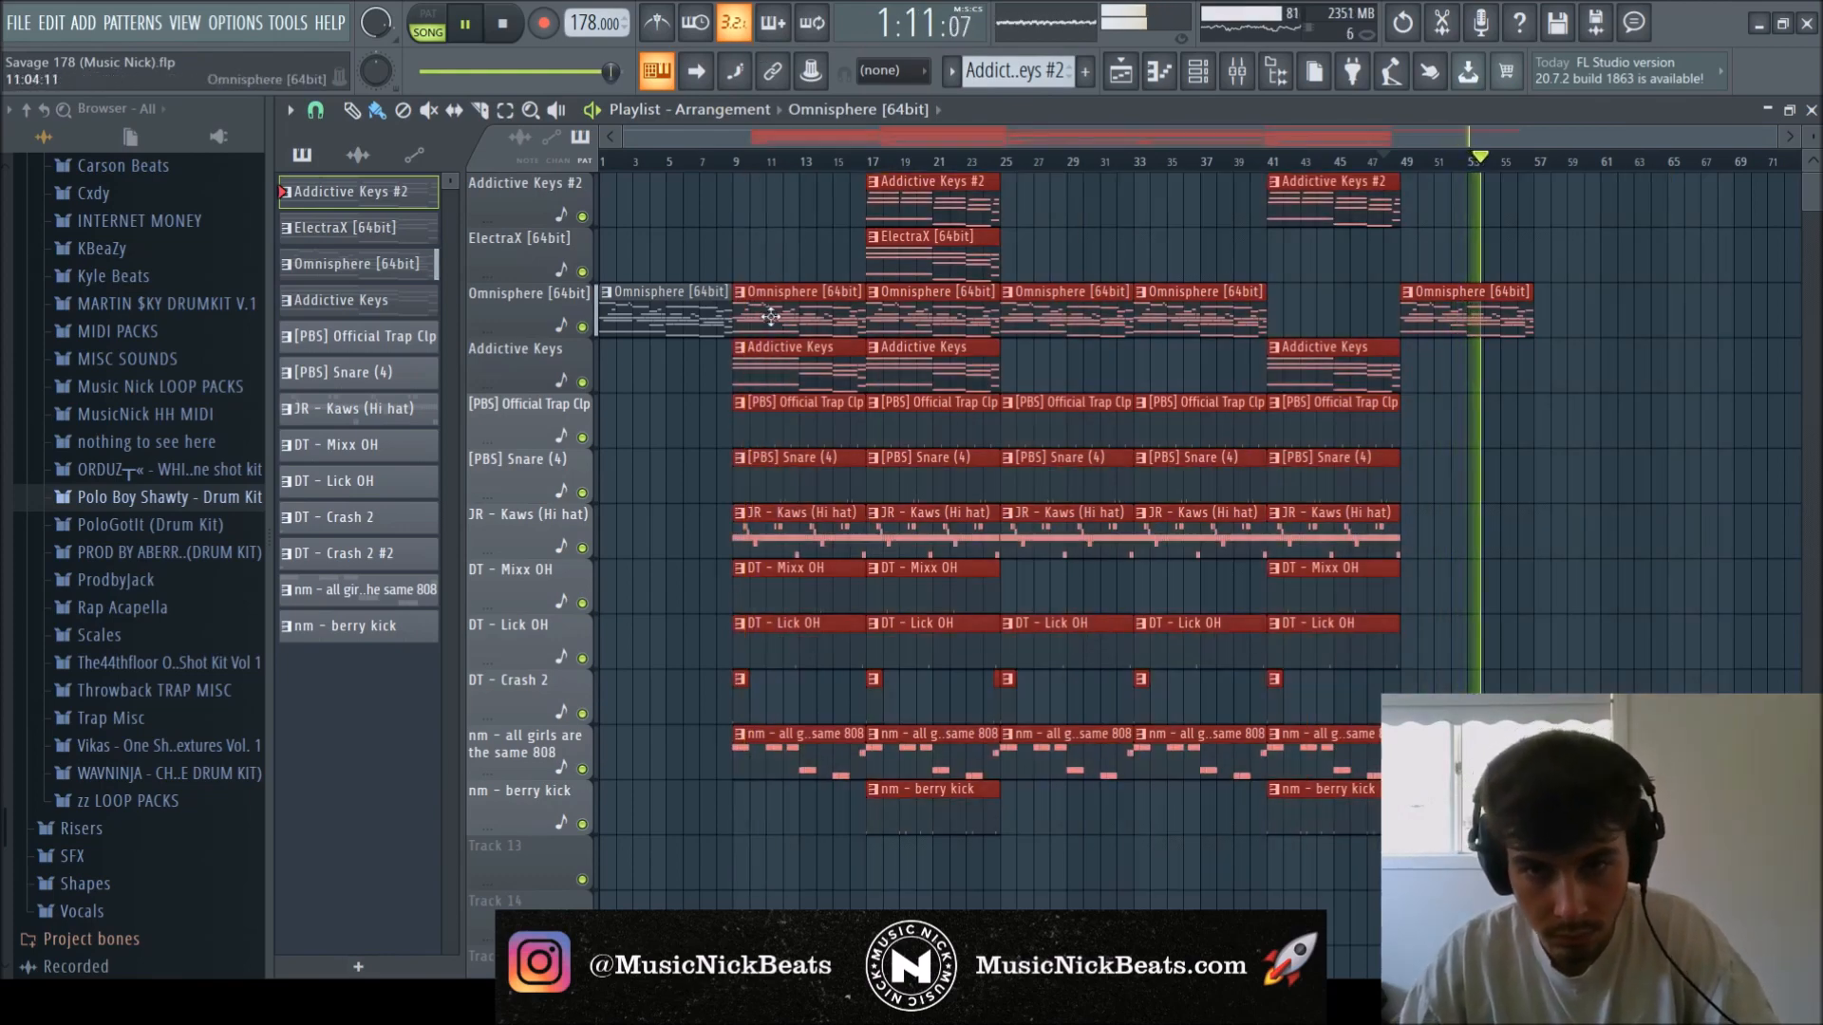
key("ctrl+b")
scroll(1438, 399, "down", 2)
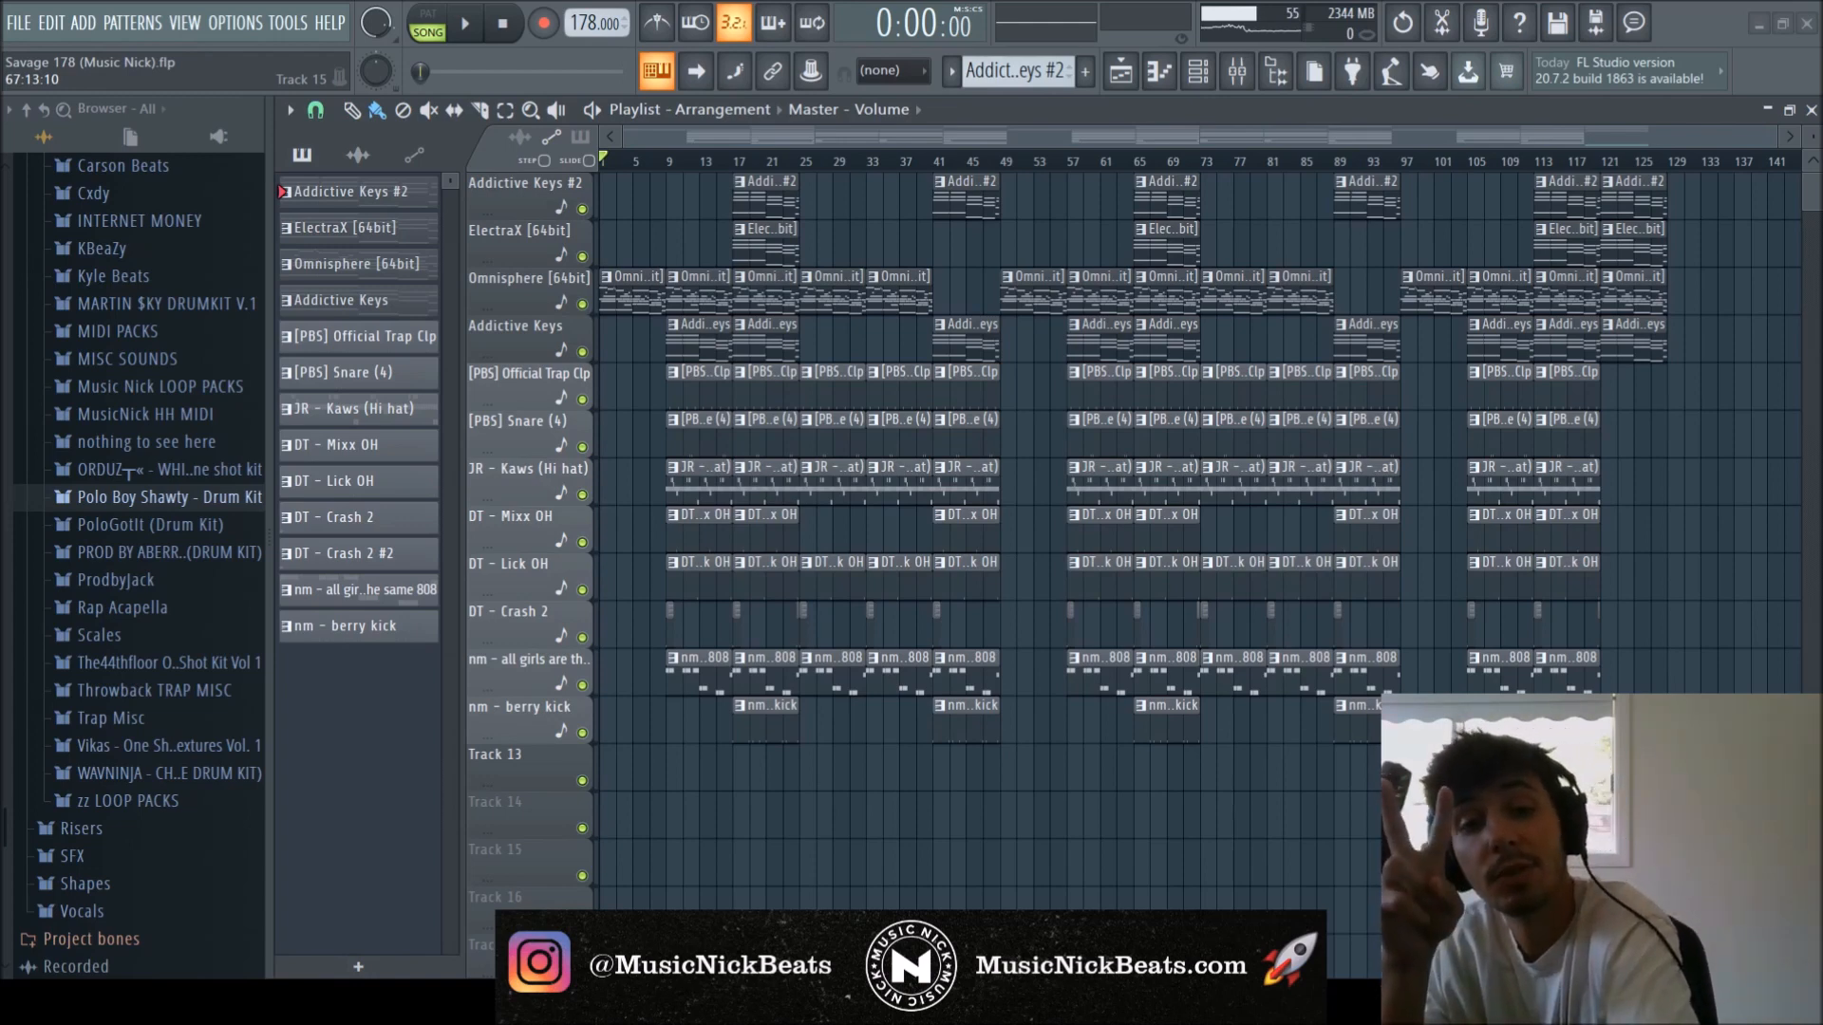
left_click(475, 22)
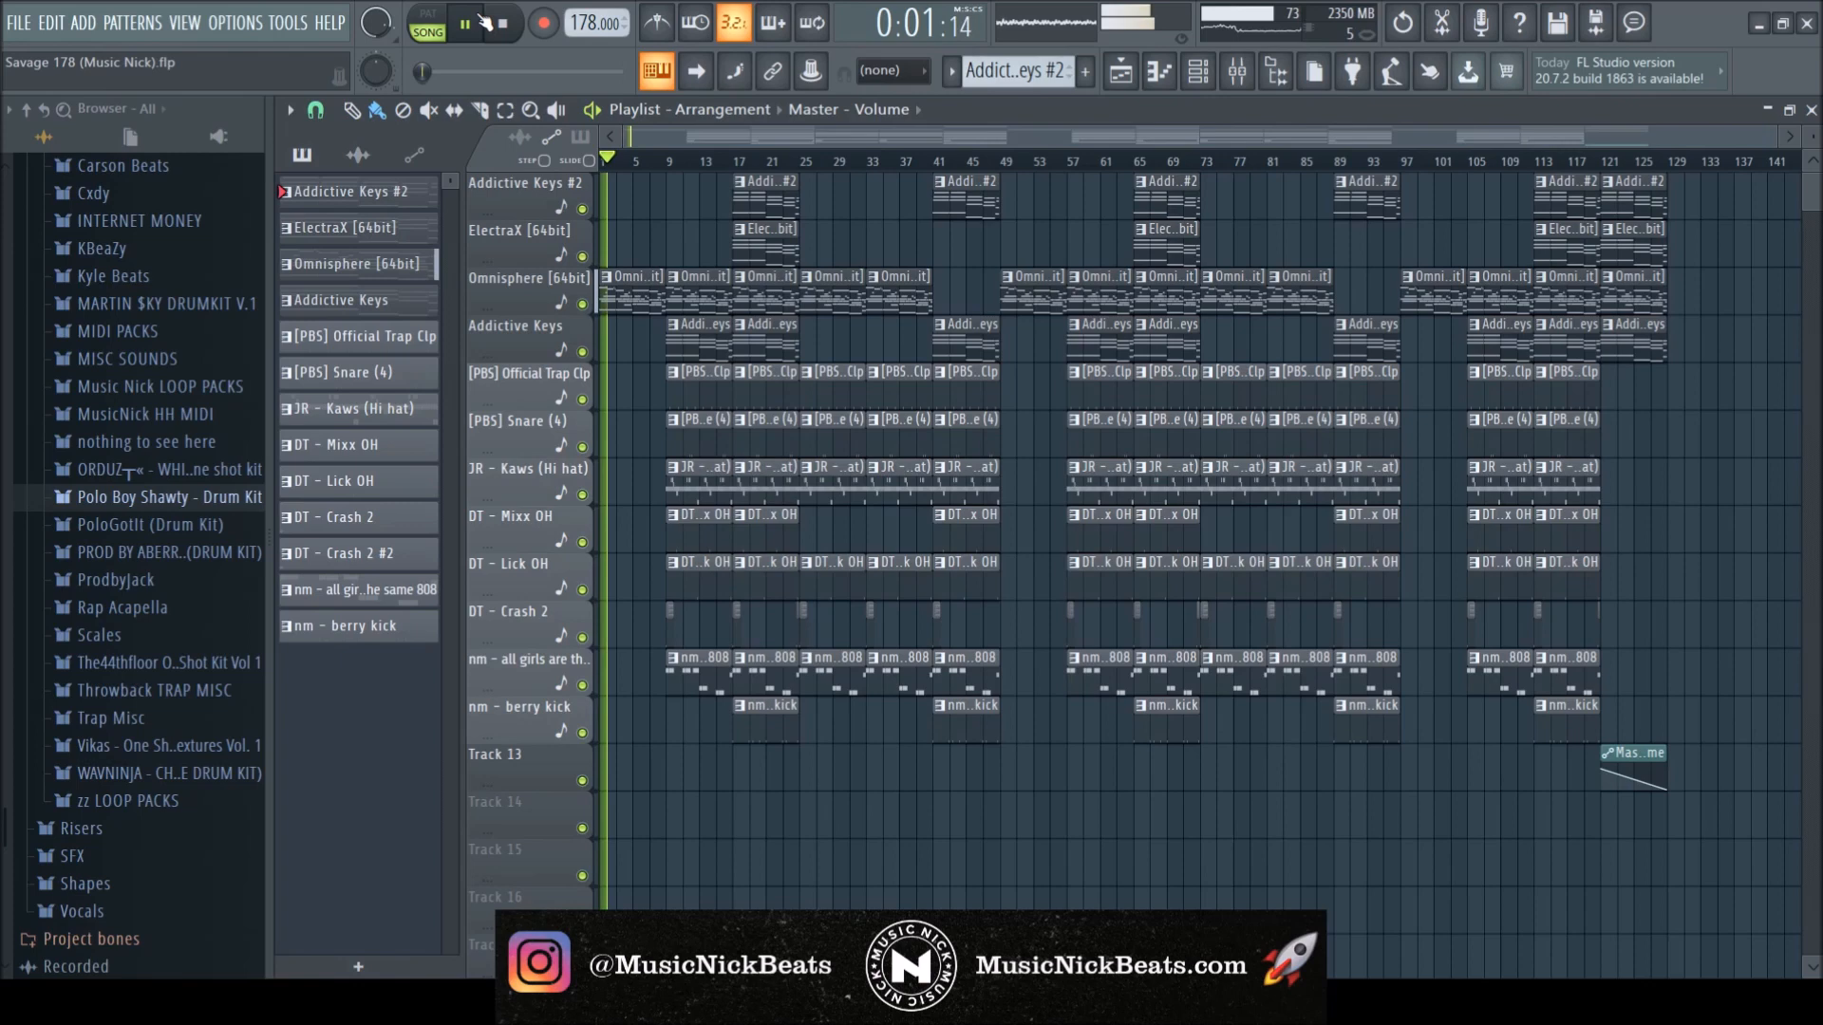